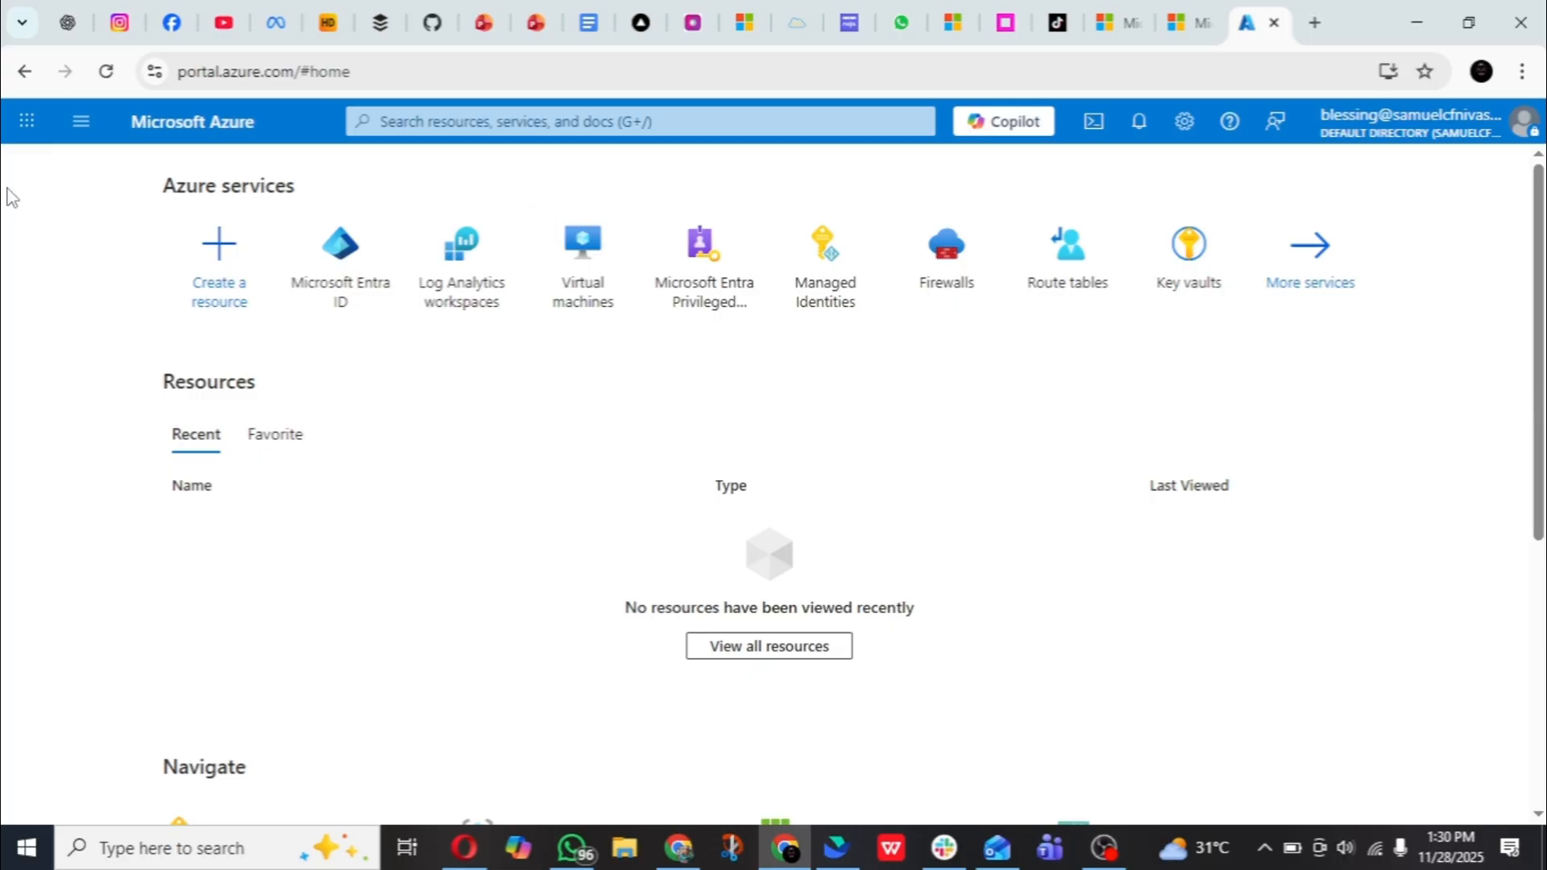
- Start a new resource group from the Resource groups list and set its region to (US) East US
{"action": "left_click", "coordinate": [75, 142]}
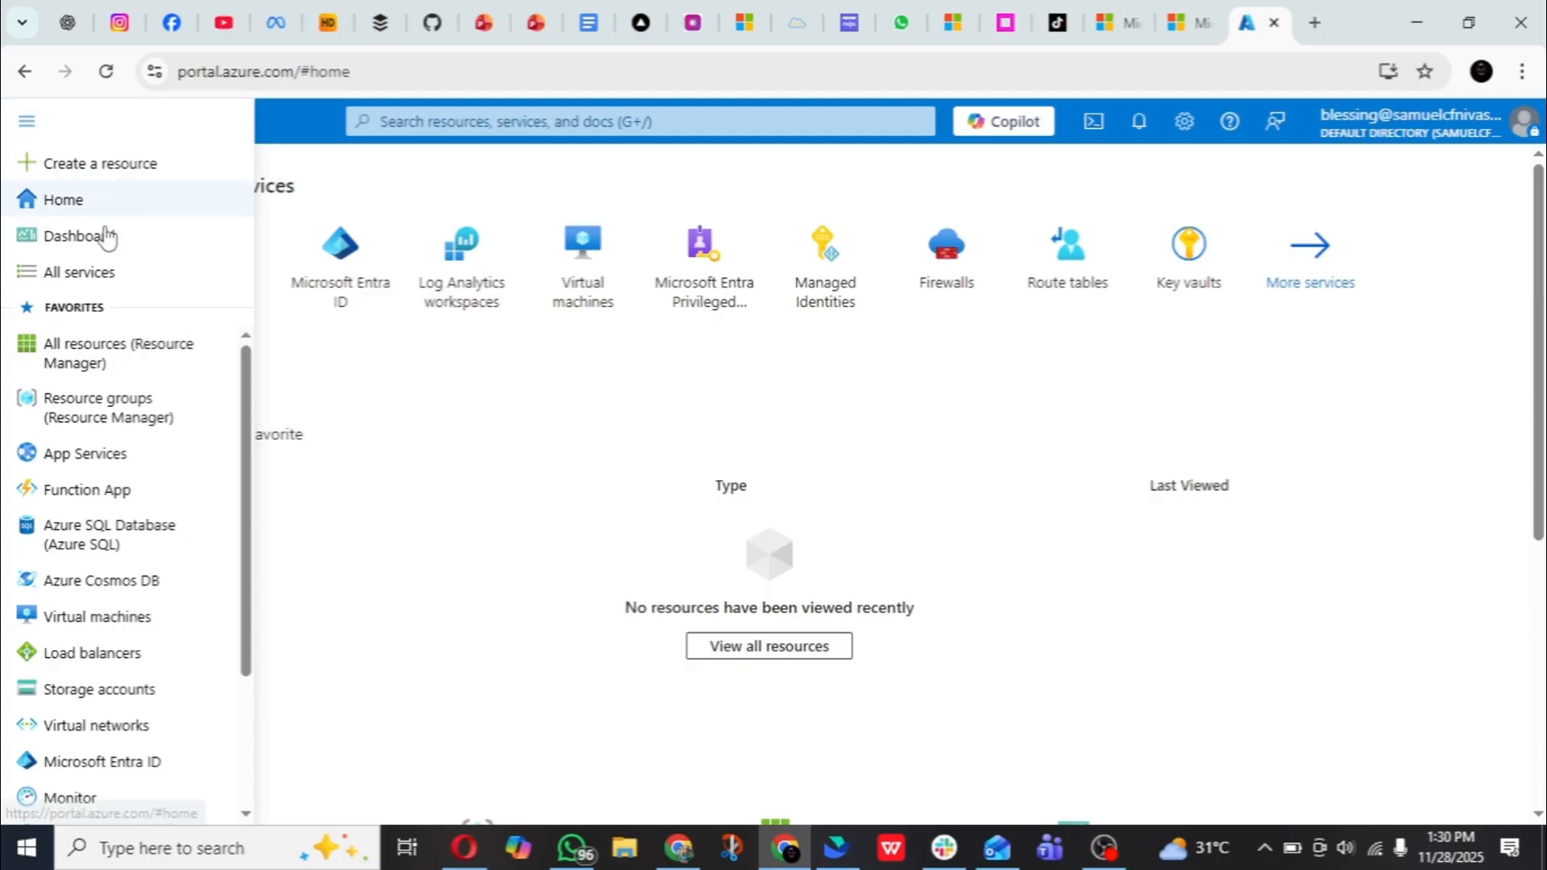
{"action": "left_click", "coordinate": [141, 411]}
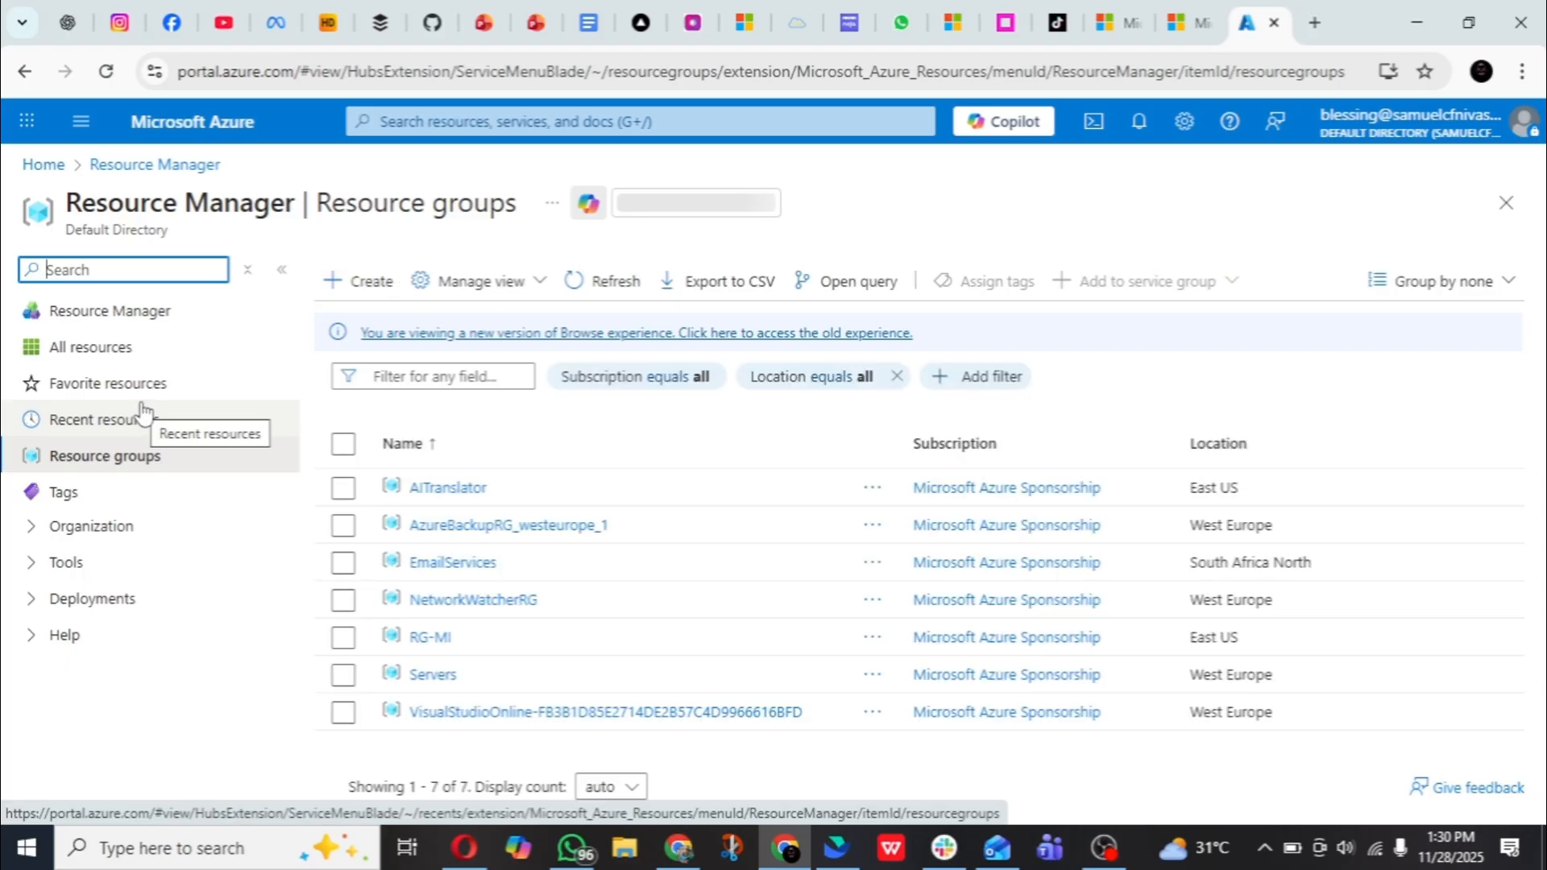
{"action": "left_click", "coordinate": [340, 292]}
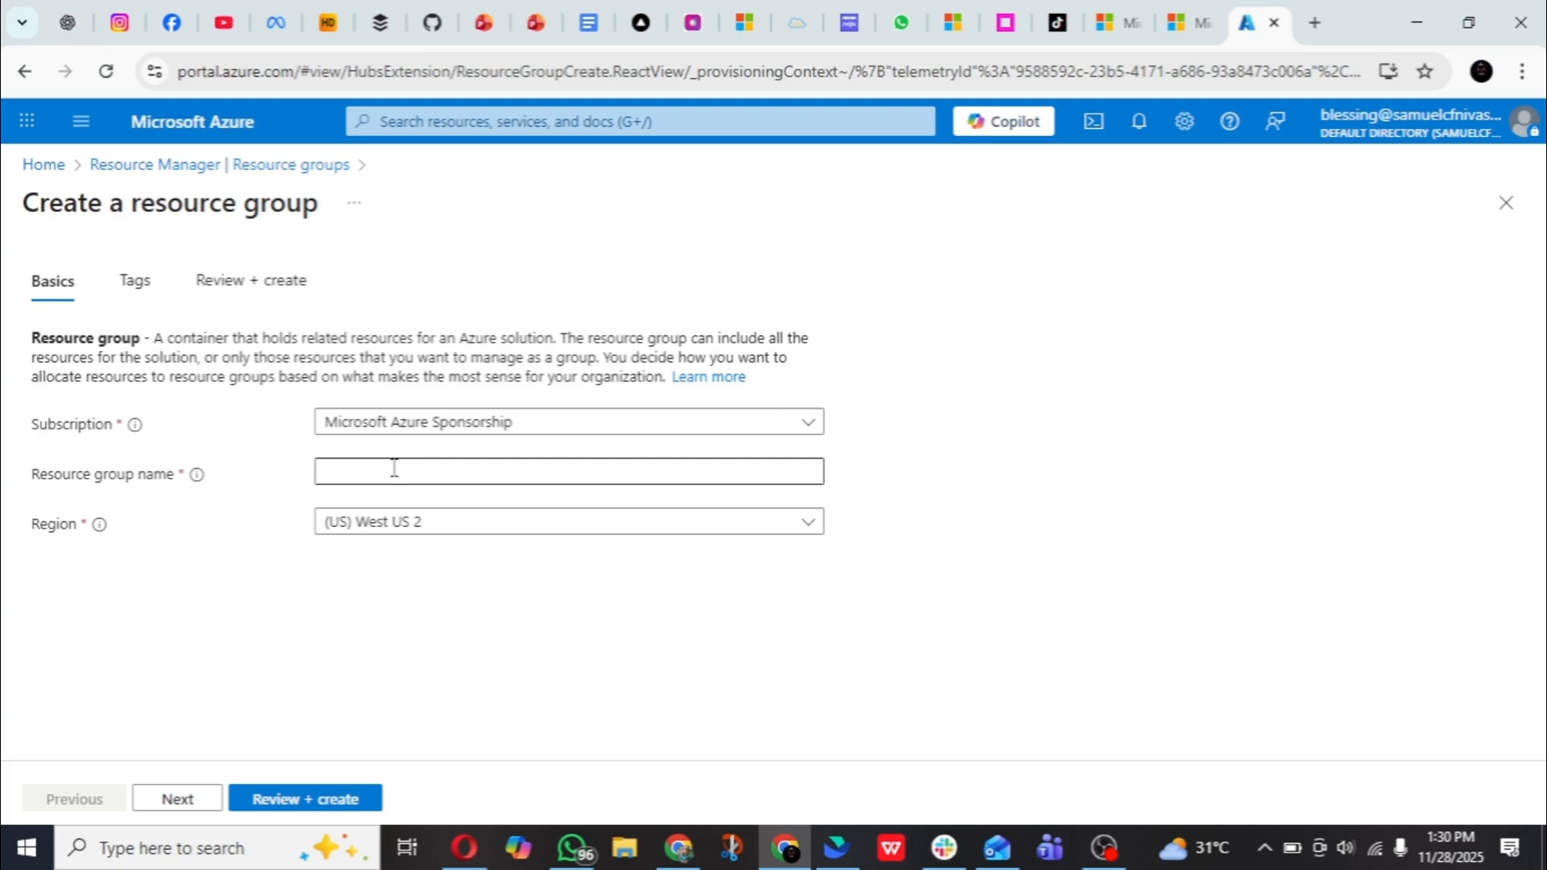
{"action": "left_click", "coordinate": [460, 524]}
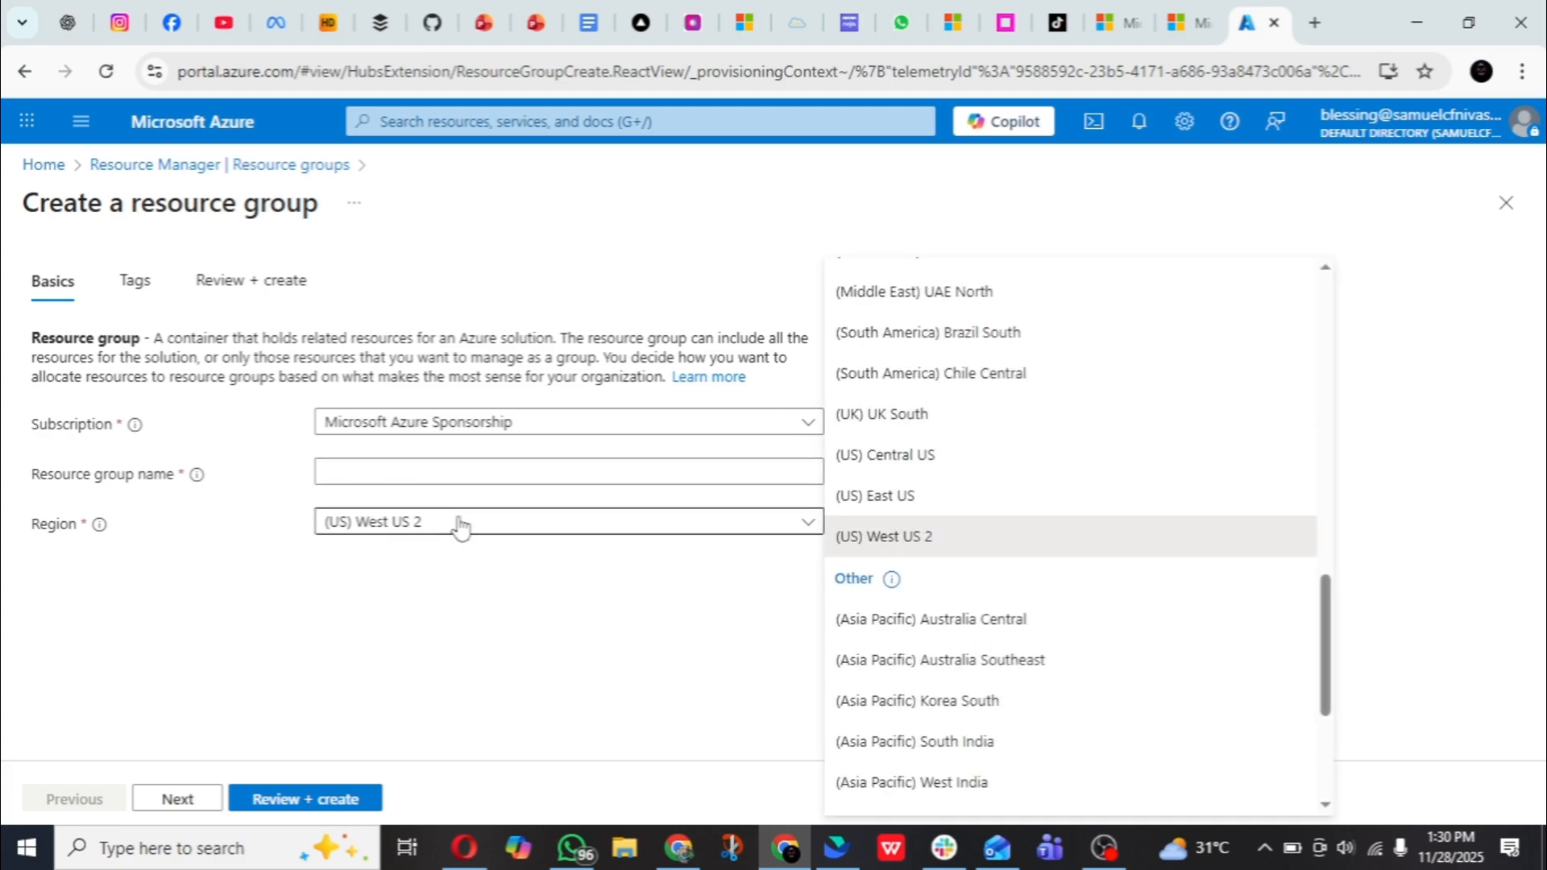
{"action": "left_click", "coordinate": [914, 496]}
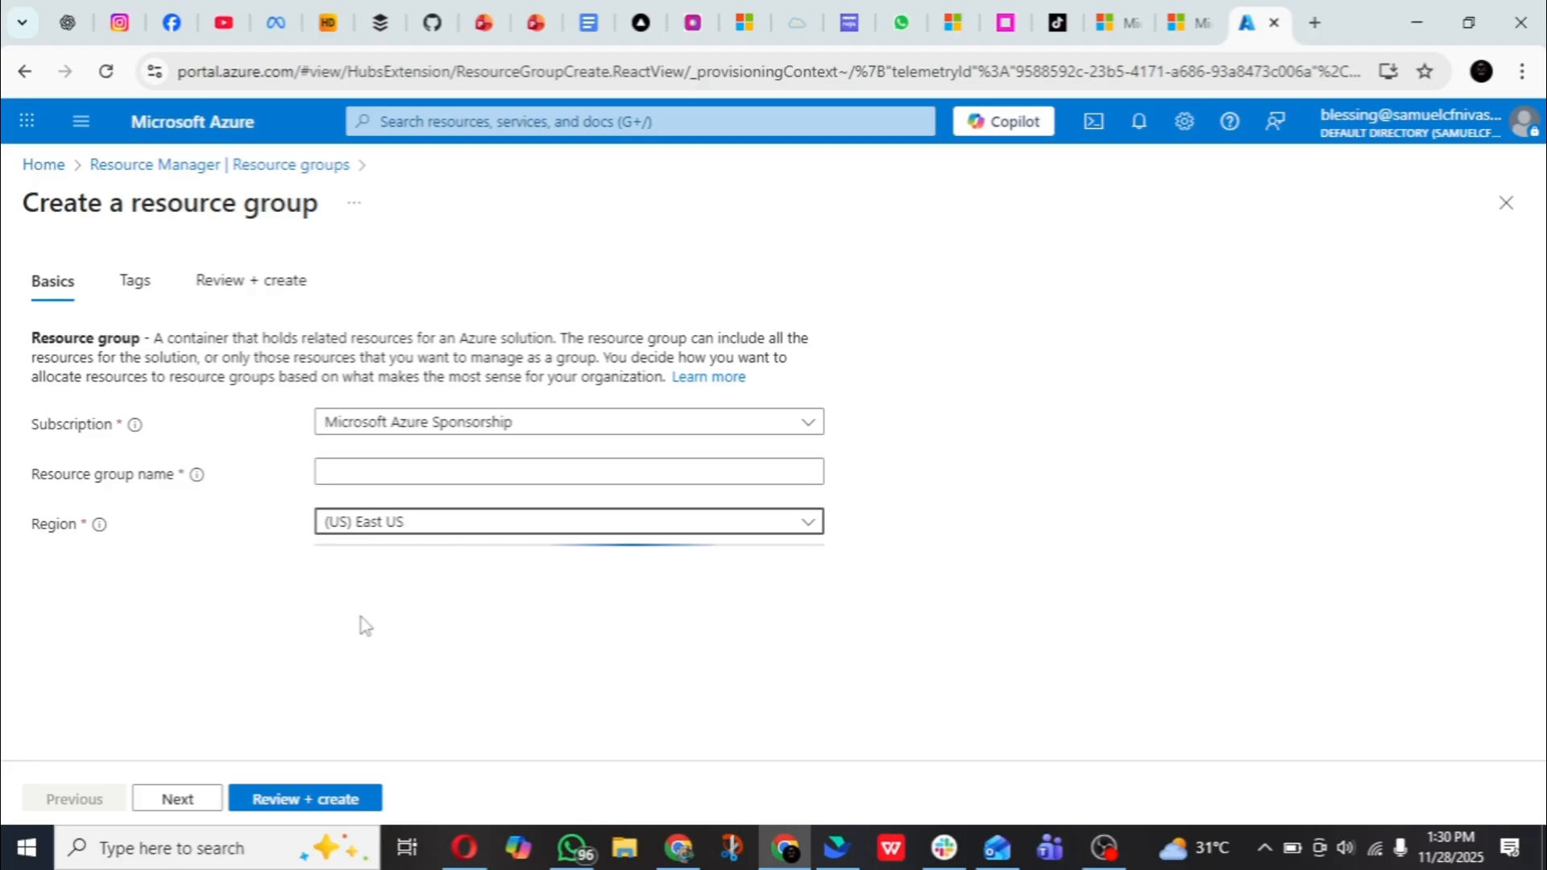
- Name the resource group firewall-RG, then review and create it
{"action": "left_click", "coordinate": [395, 463]}
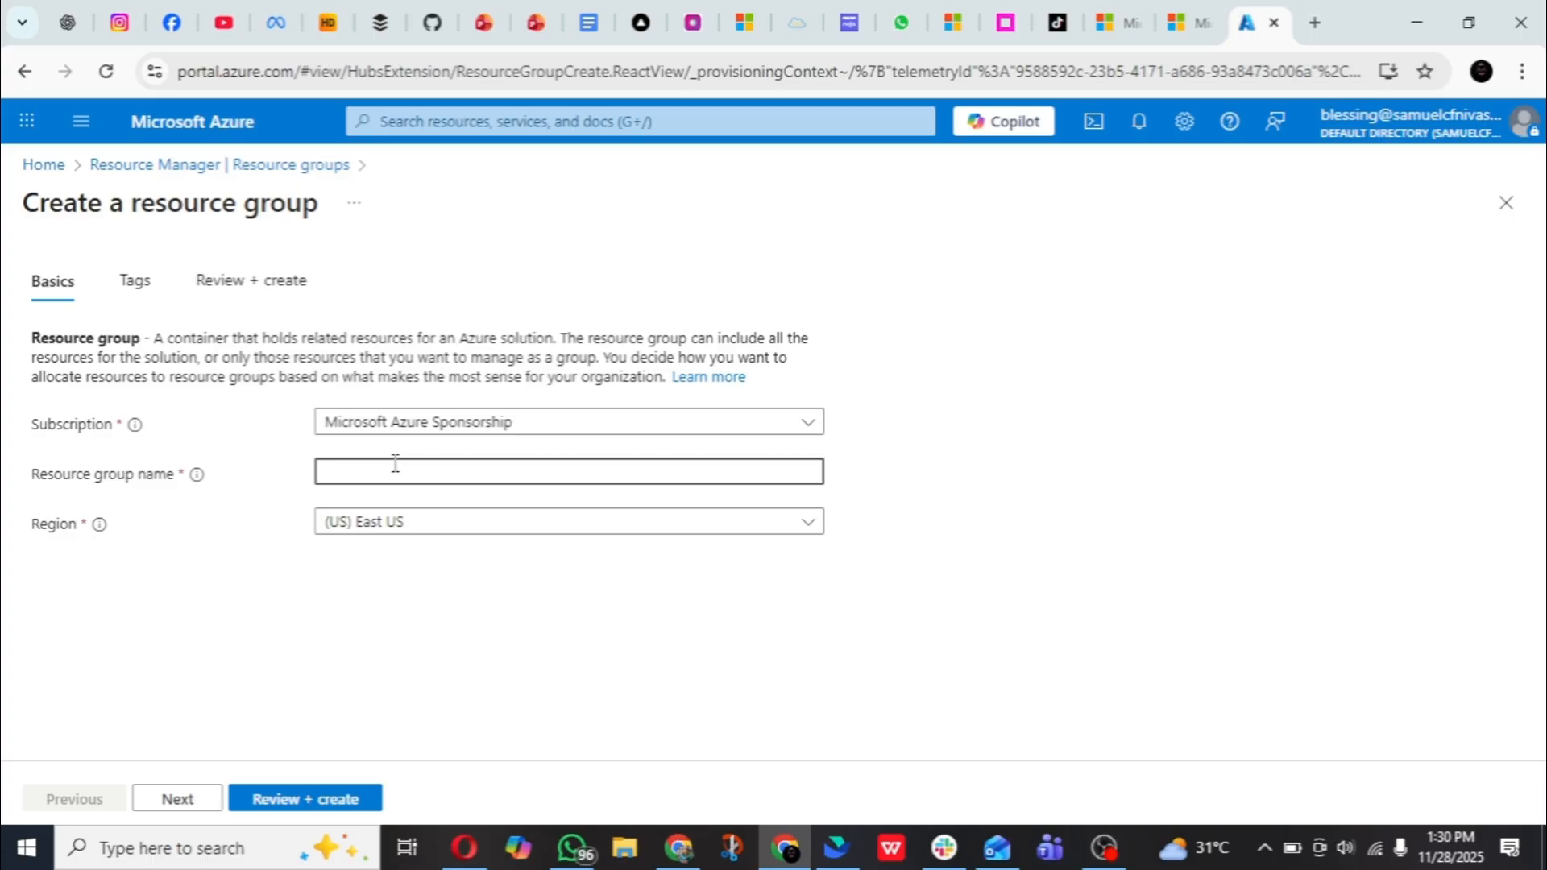
{"action": "type", "text": "firewa"}
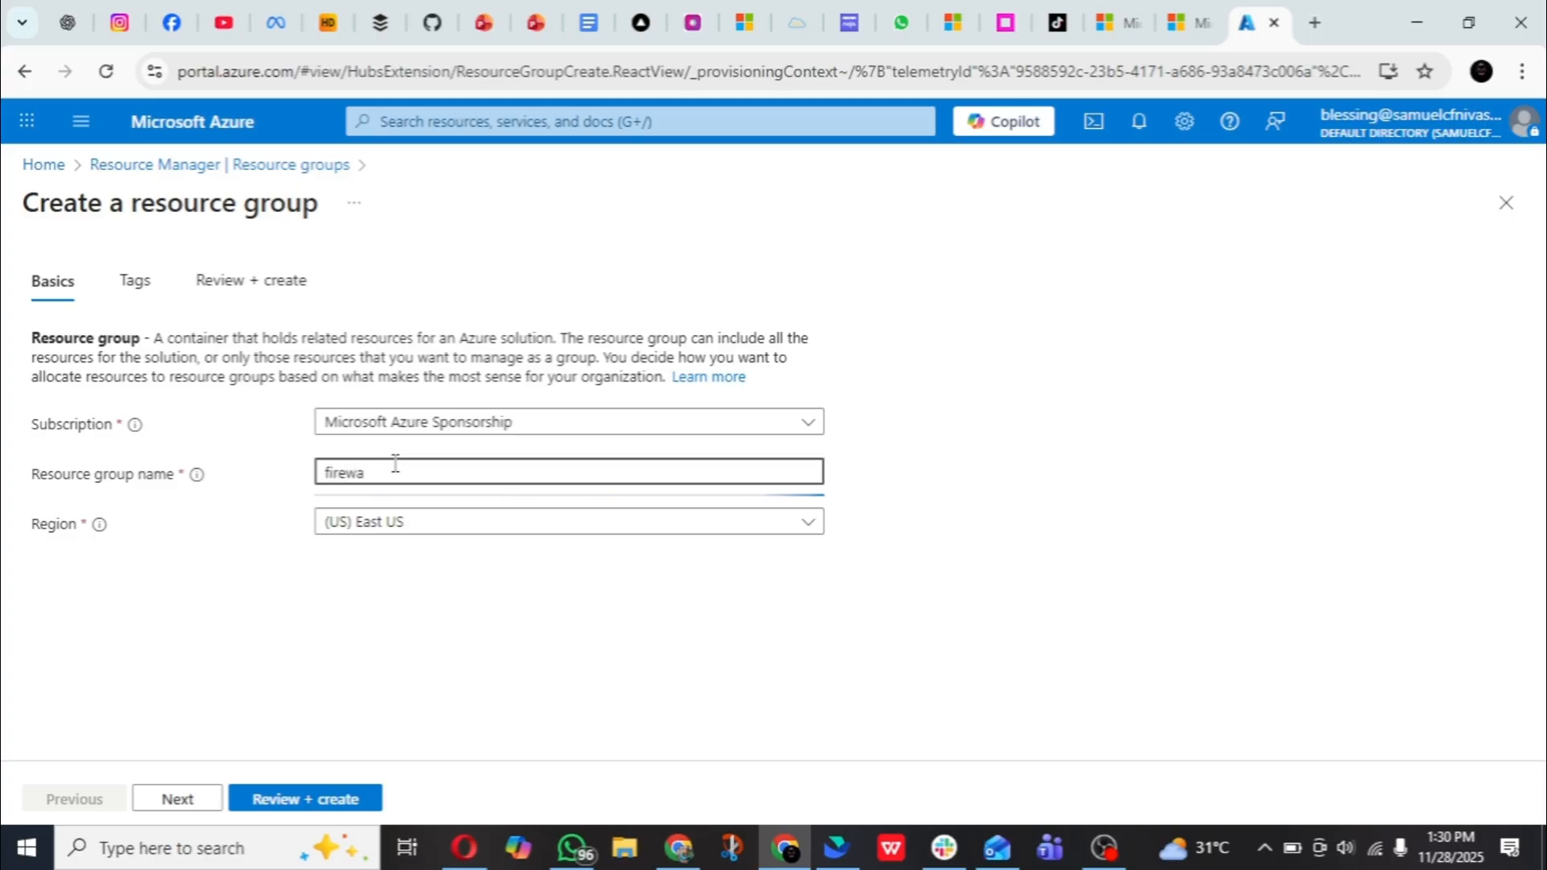
{"action": "type", "text": "ll-RG"}
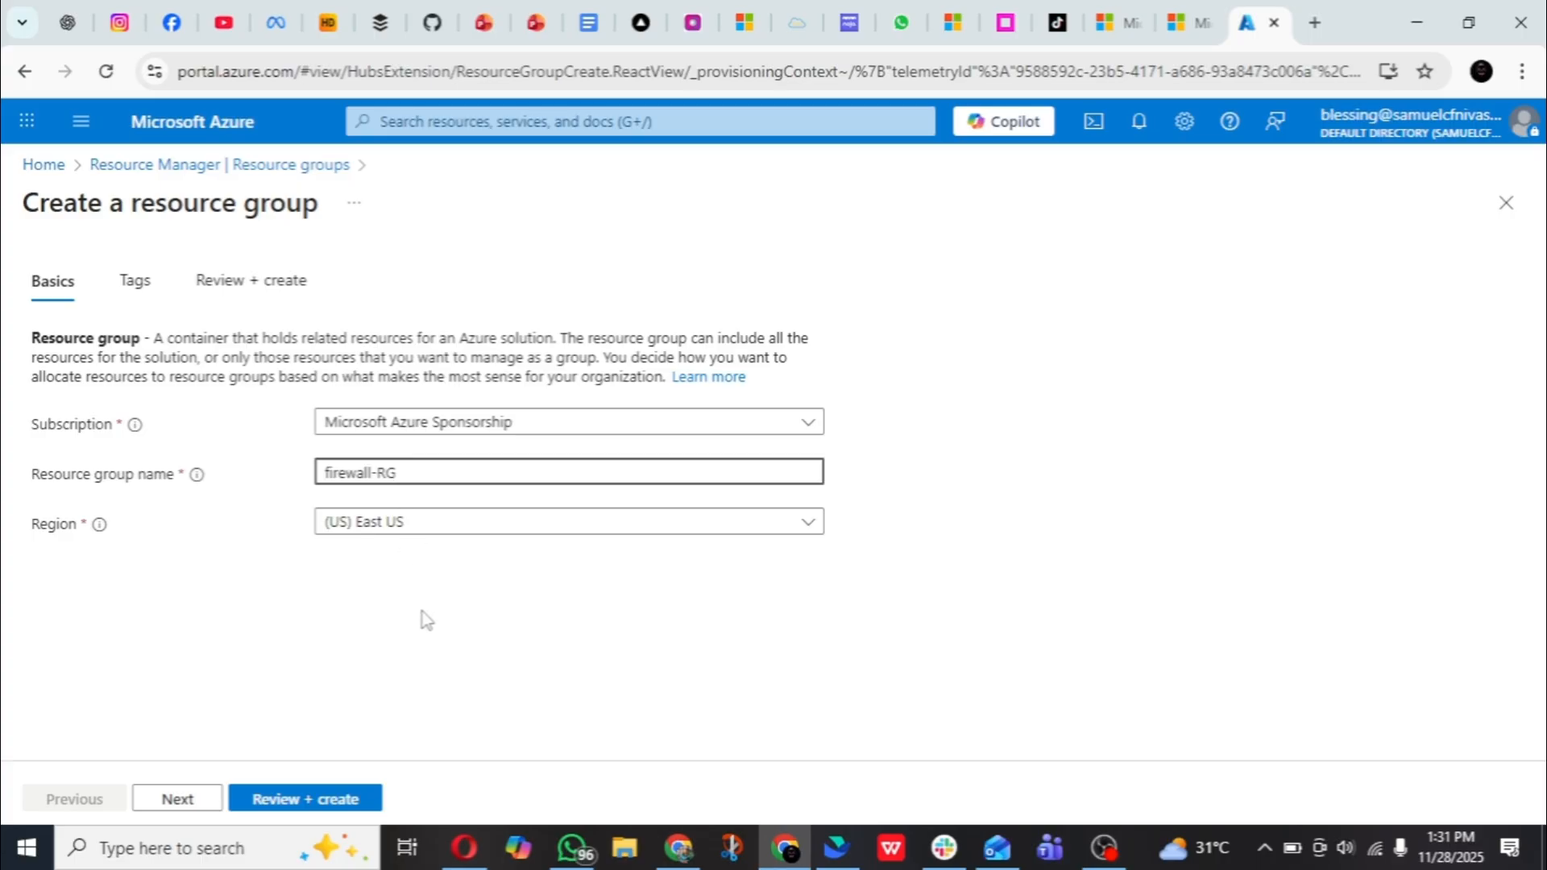
{"action": "left_click", "coordinate": [314, 799]}
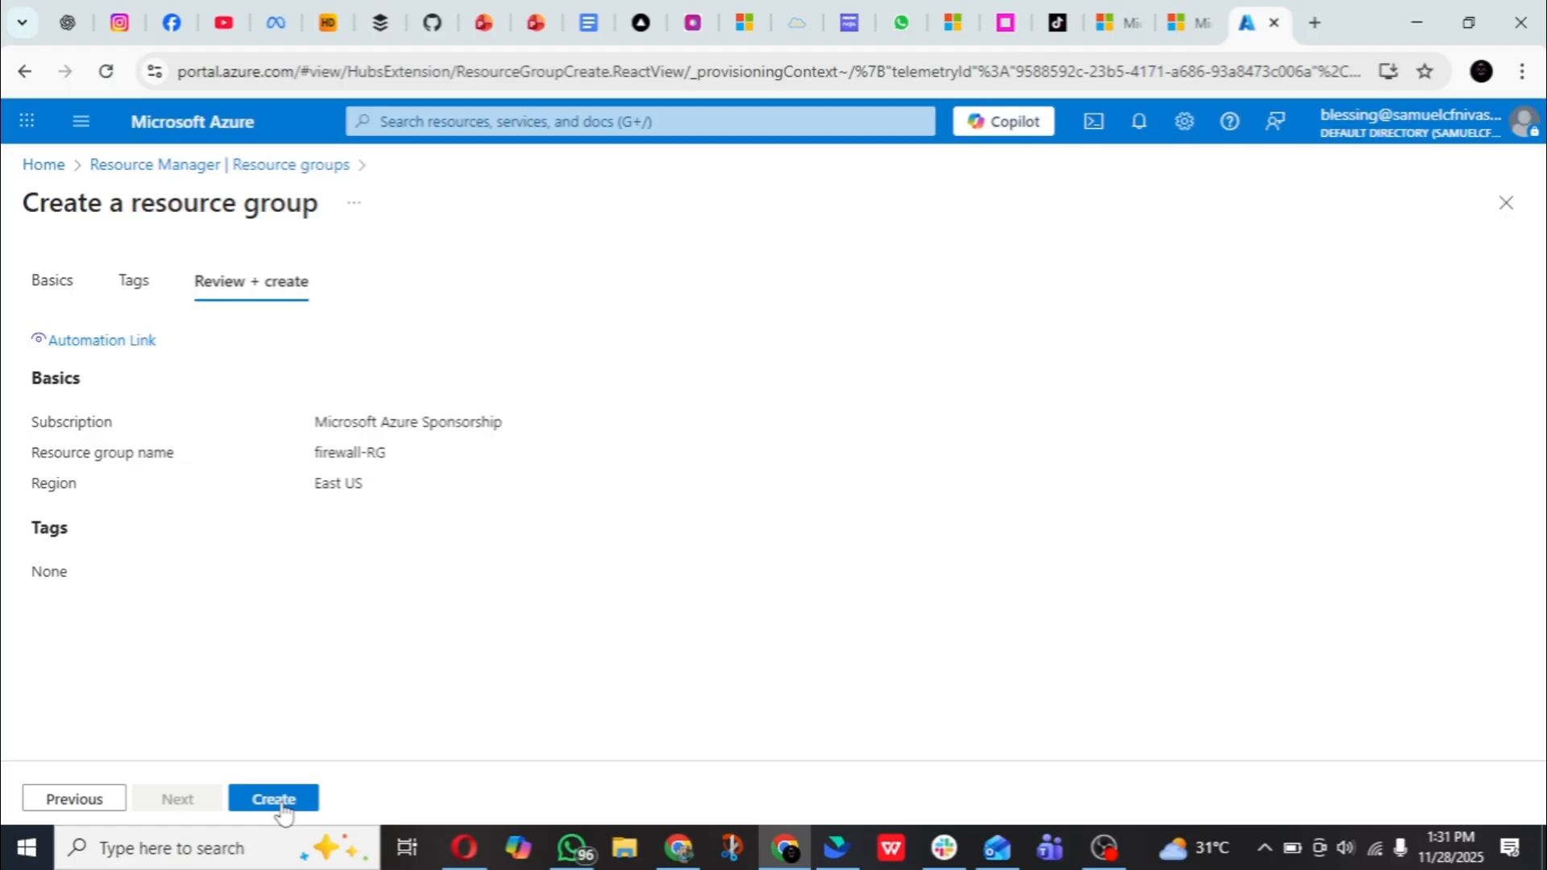
{"action": "left_click", "coordinate": [274, 799]}
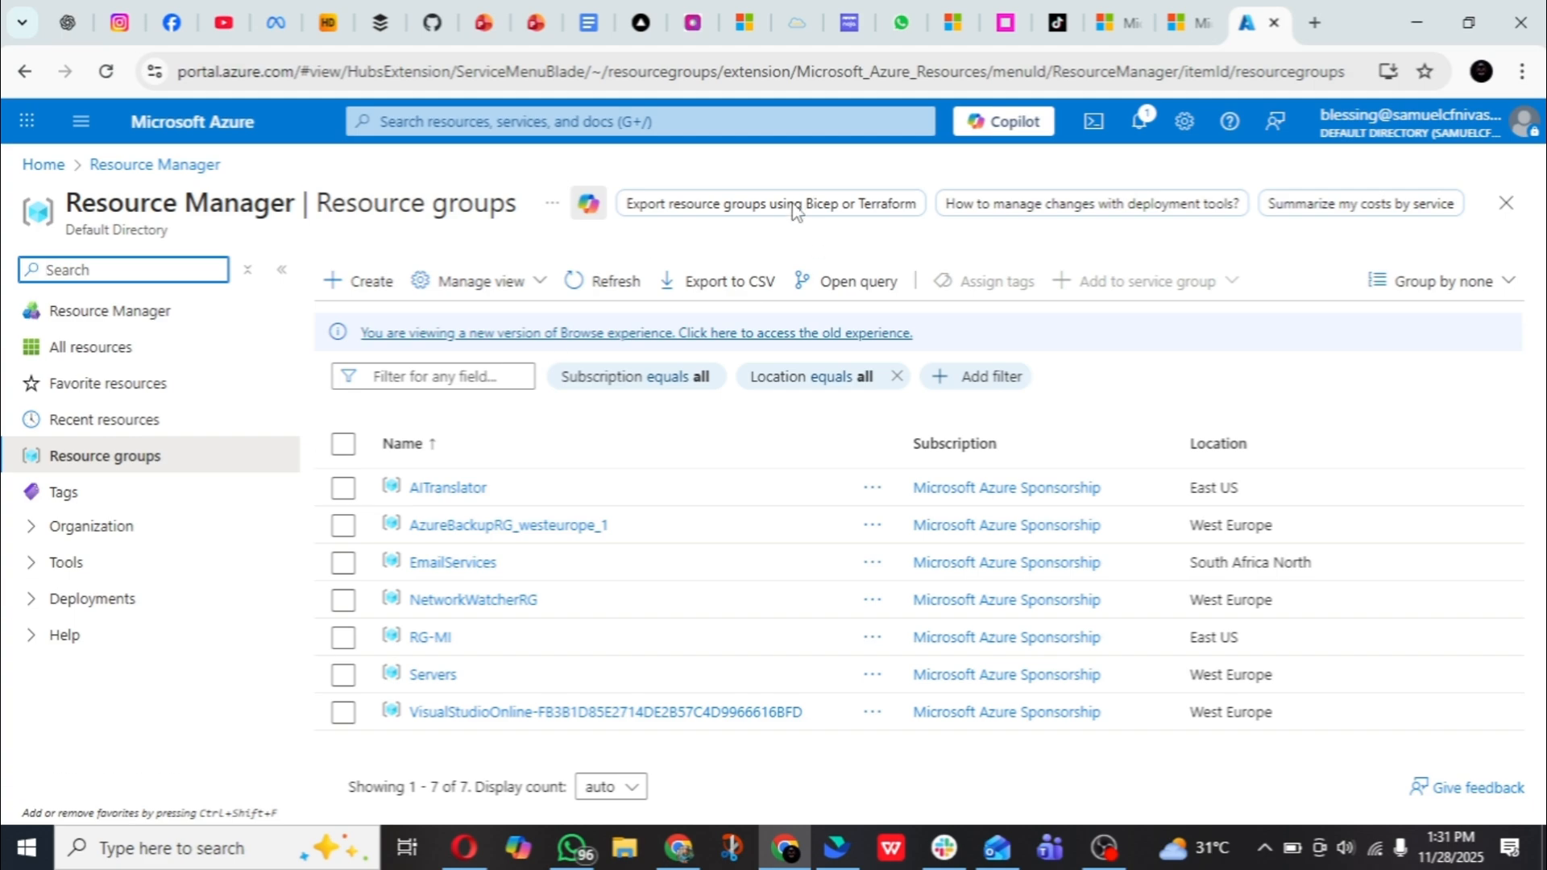
- Search the portal for the Firewalls service and start creating a new firewall
{"action": "left_click", "coordinate": [671, 122]}
{"action": "left_click", "coordinate": [671, 122]}
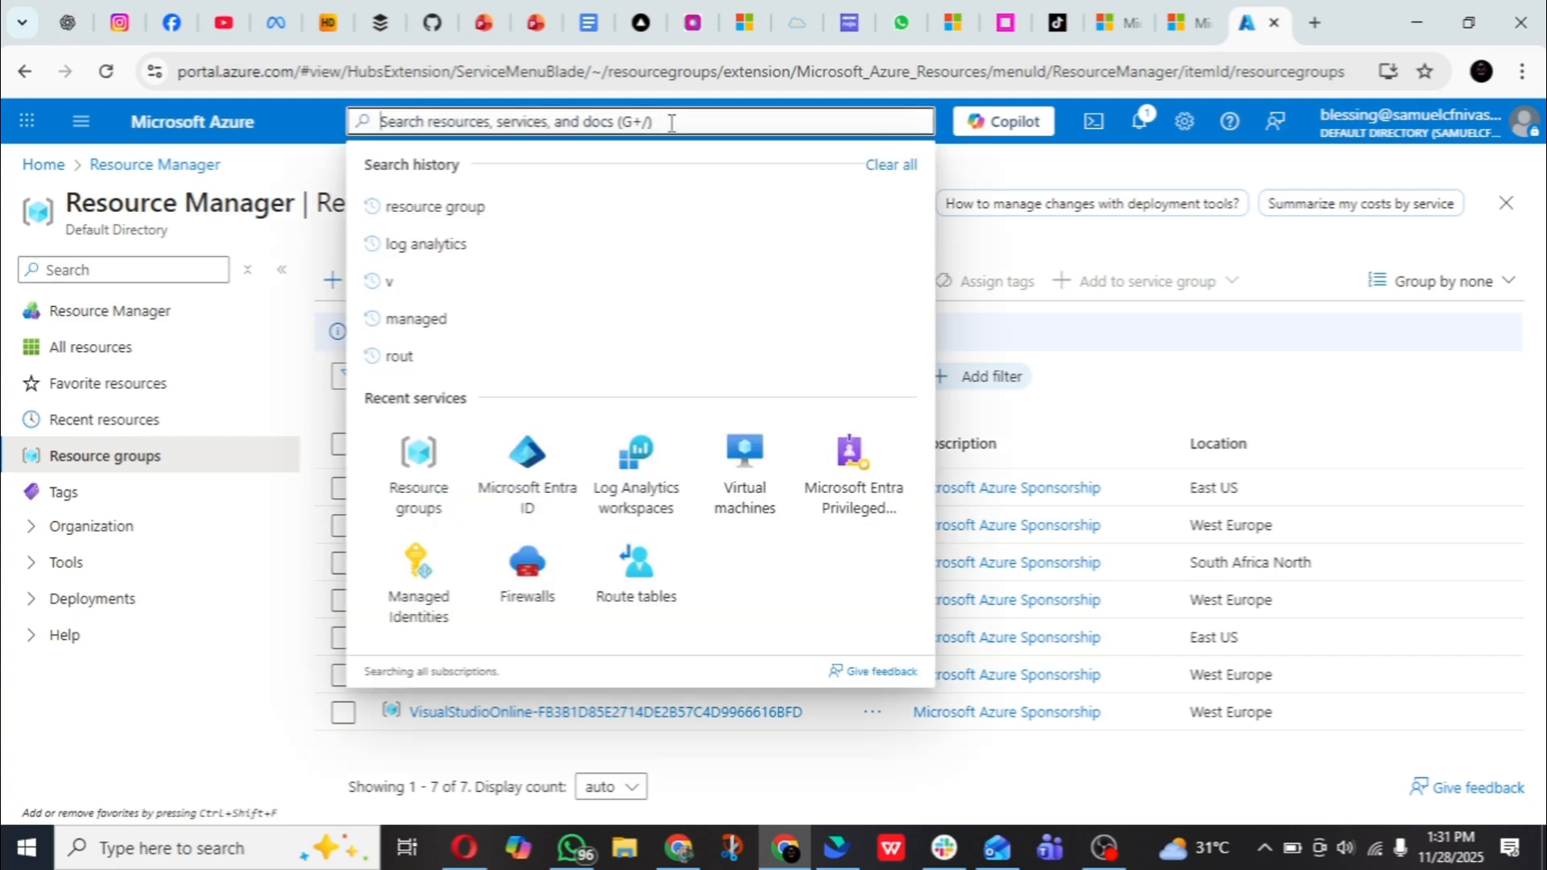
{"action": "type", "text": "fire"}
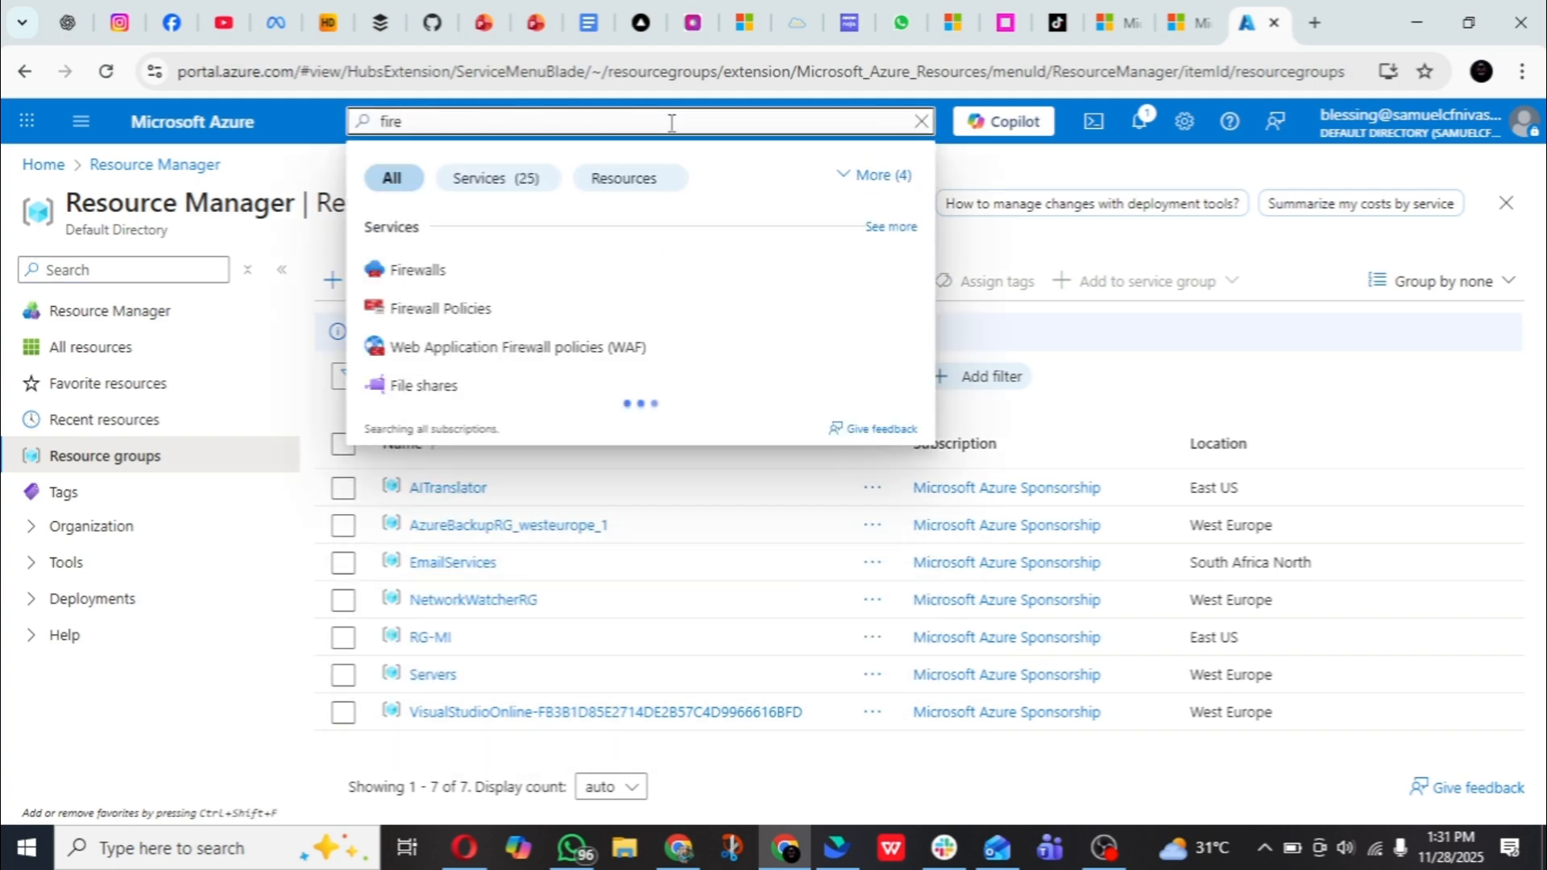
{"action": "left_click", "coordinate": [522, 265]}
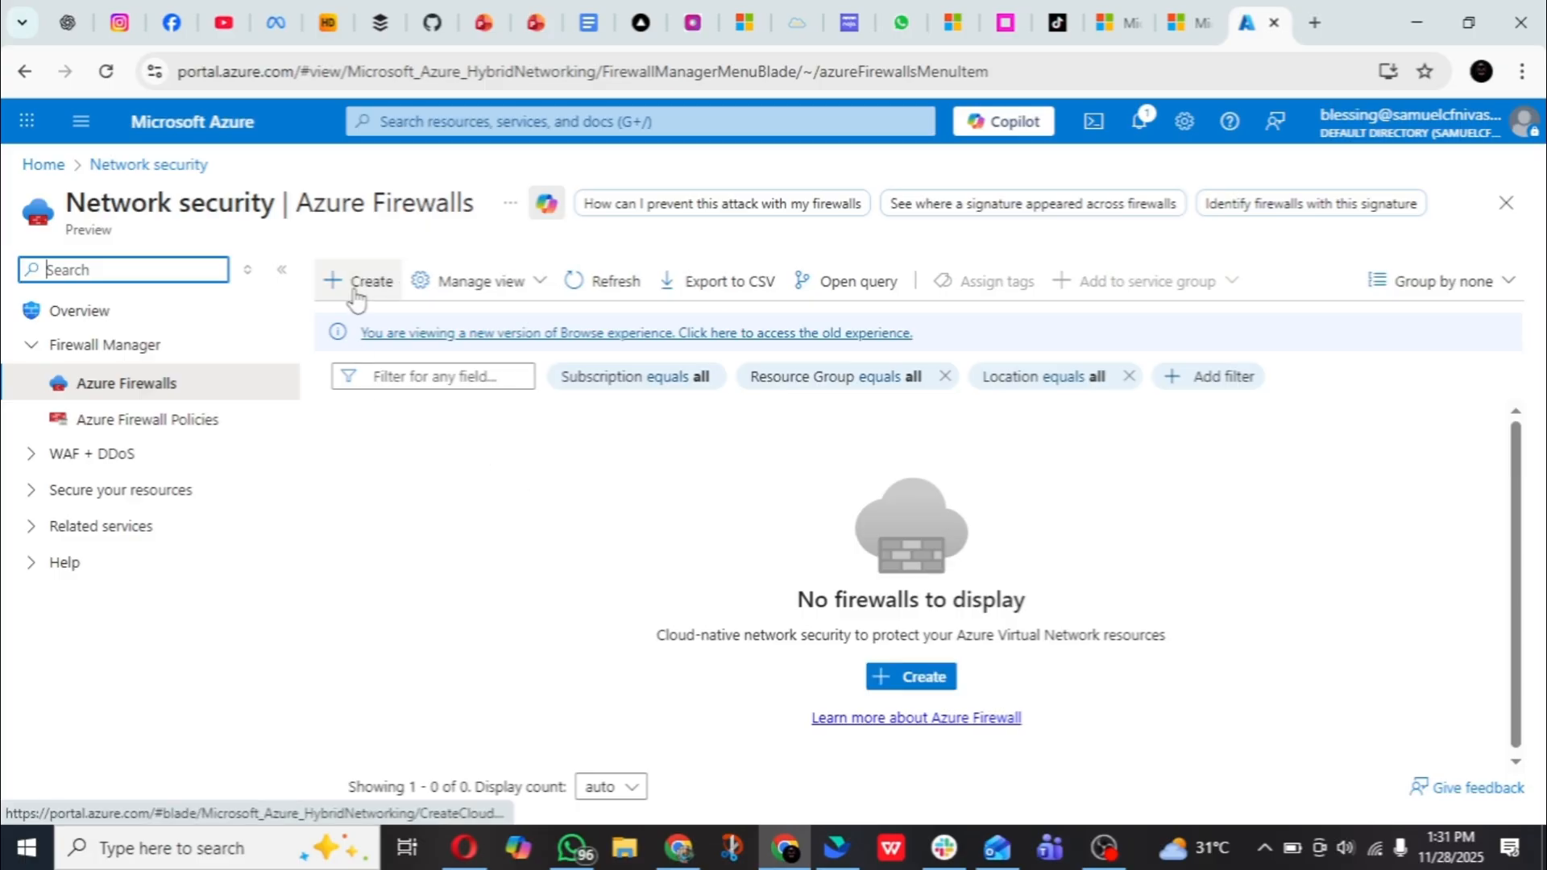
{"action": "left_click", "coordinate": [355, 299]}
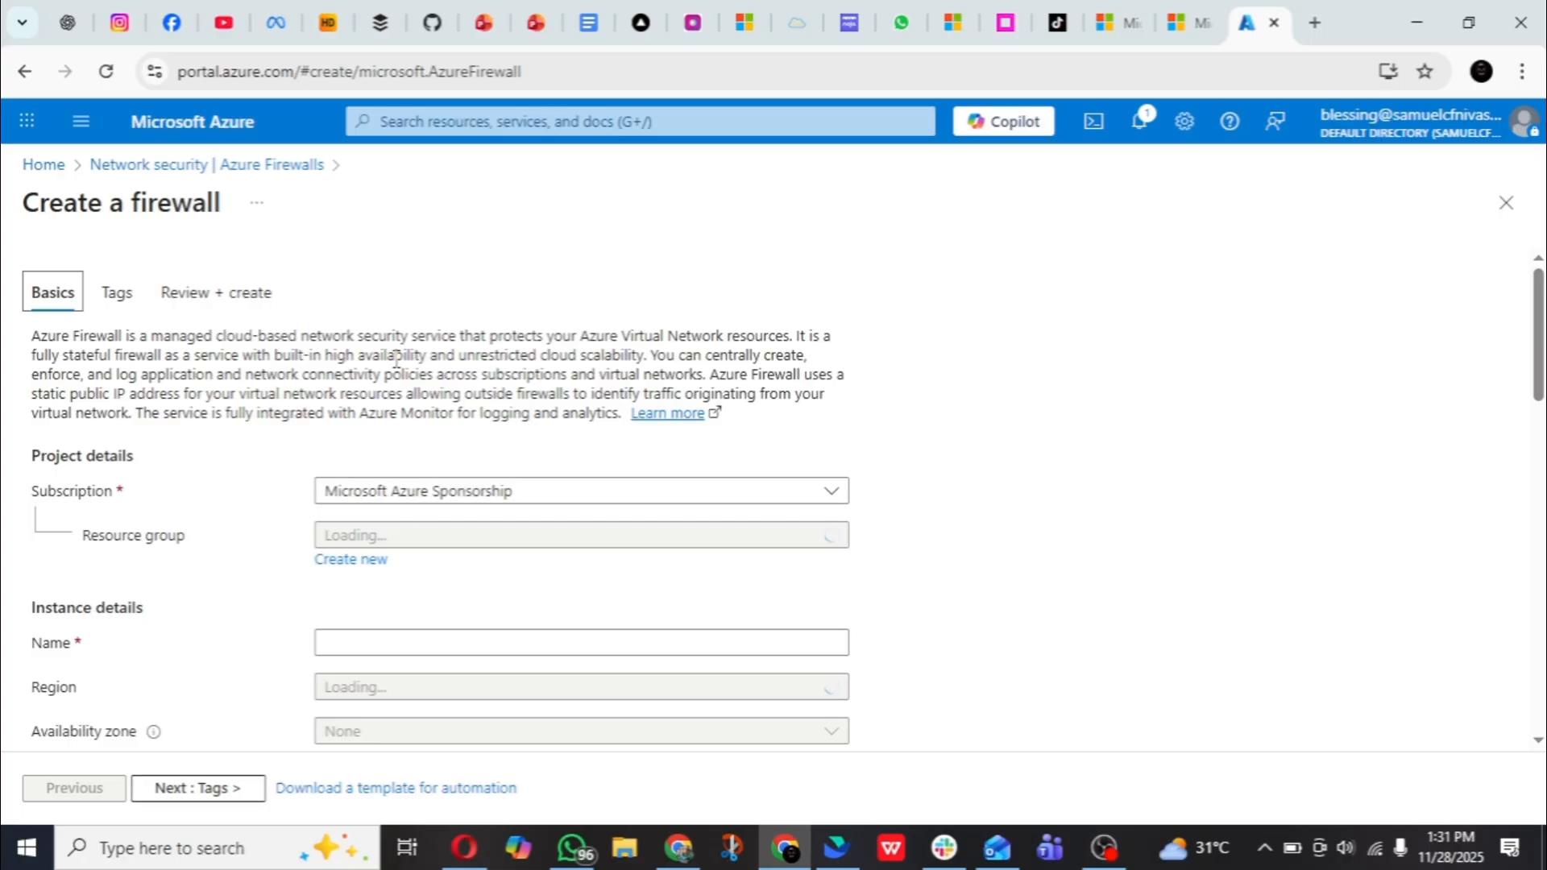
- Assign the new firewall to the firewall-RG resource group and name it Firewall-FF
{"action": "scroll", "coordinate": [396, 360], "scroll_direction": "down", "scroll_amount": 3}
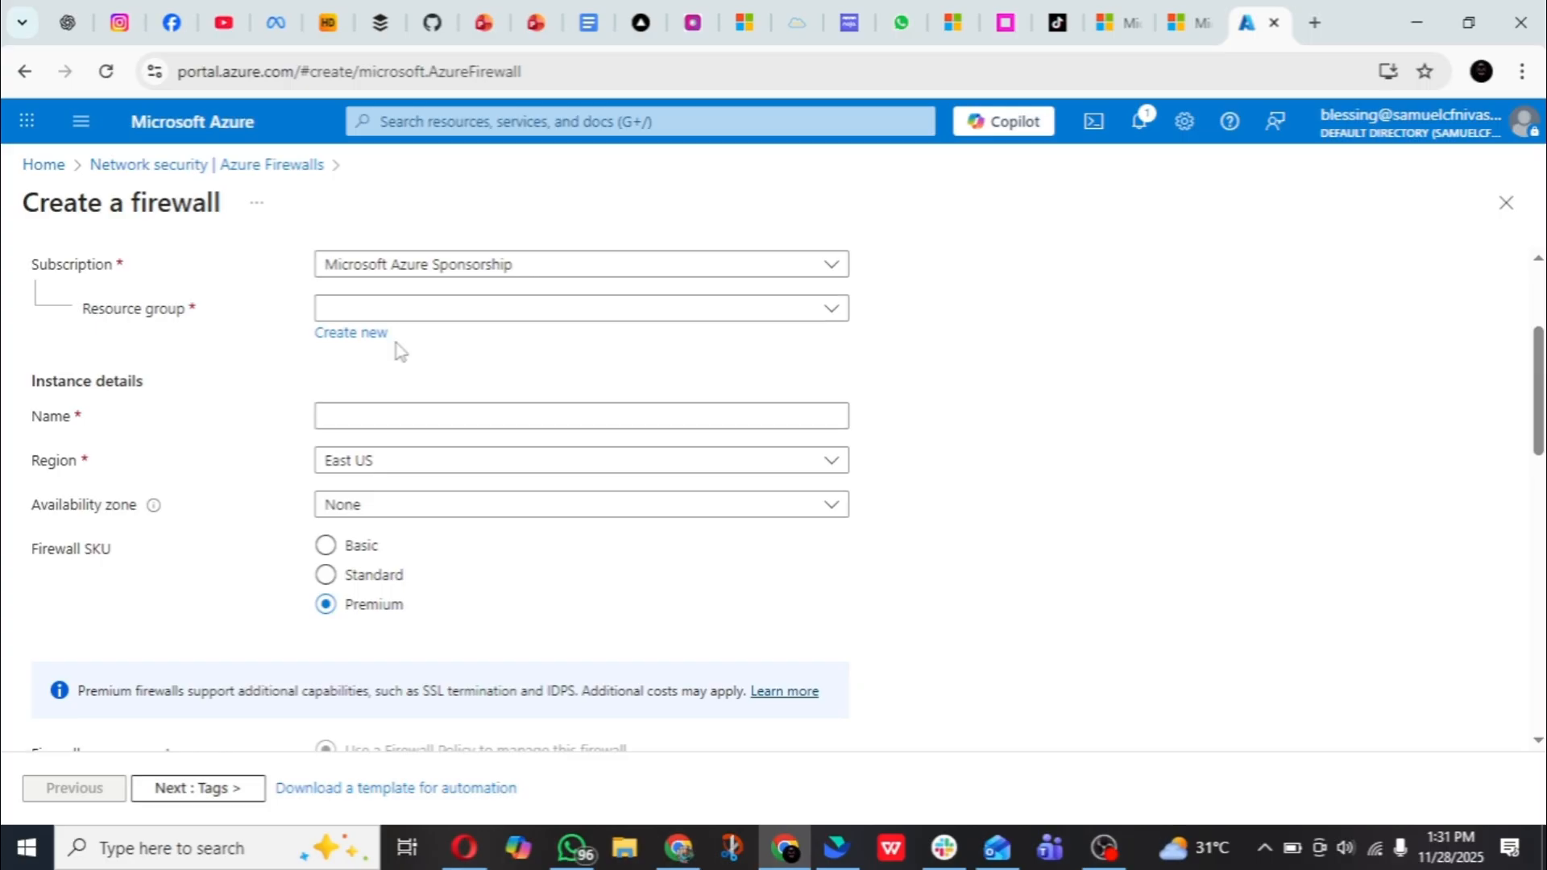
{"action": "left_click", "coordinate": [468, 314]}
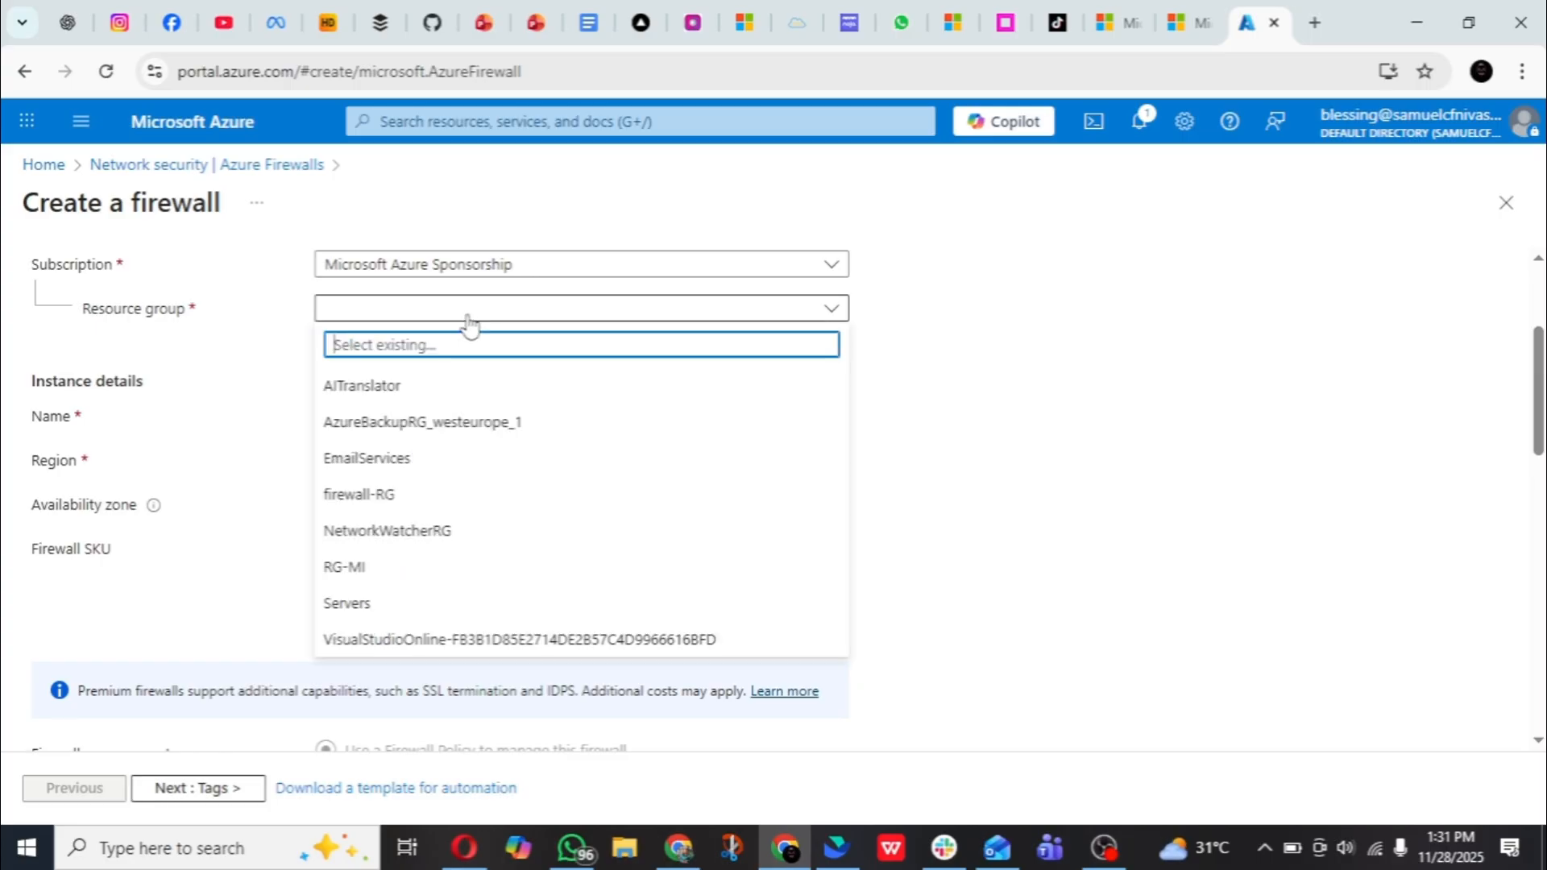
{"action": "left_click", "coordinate": [413, 503]}
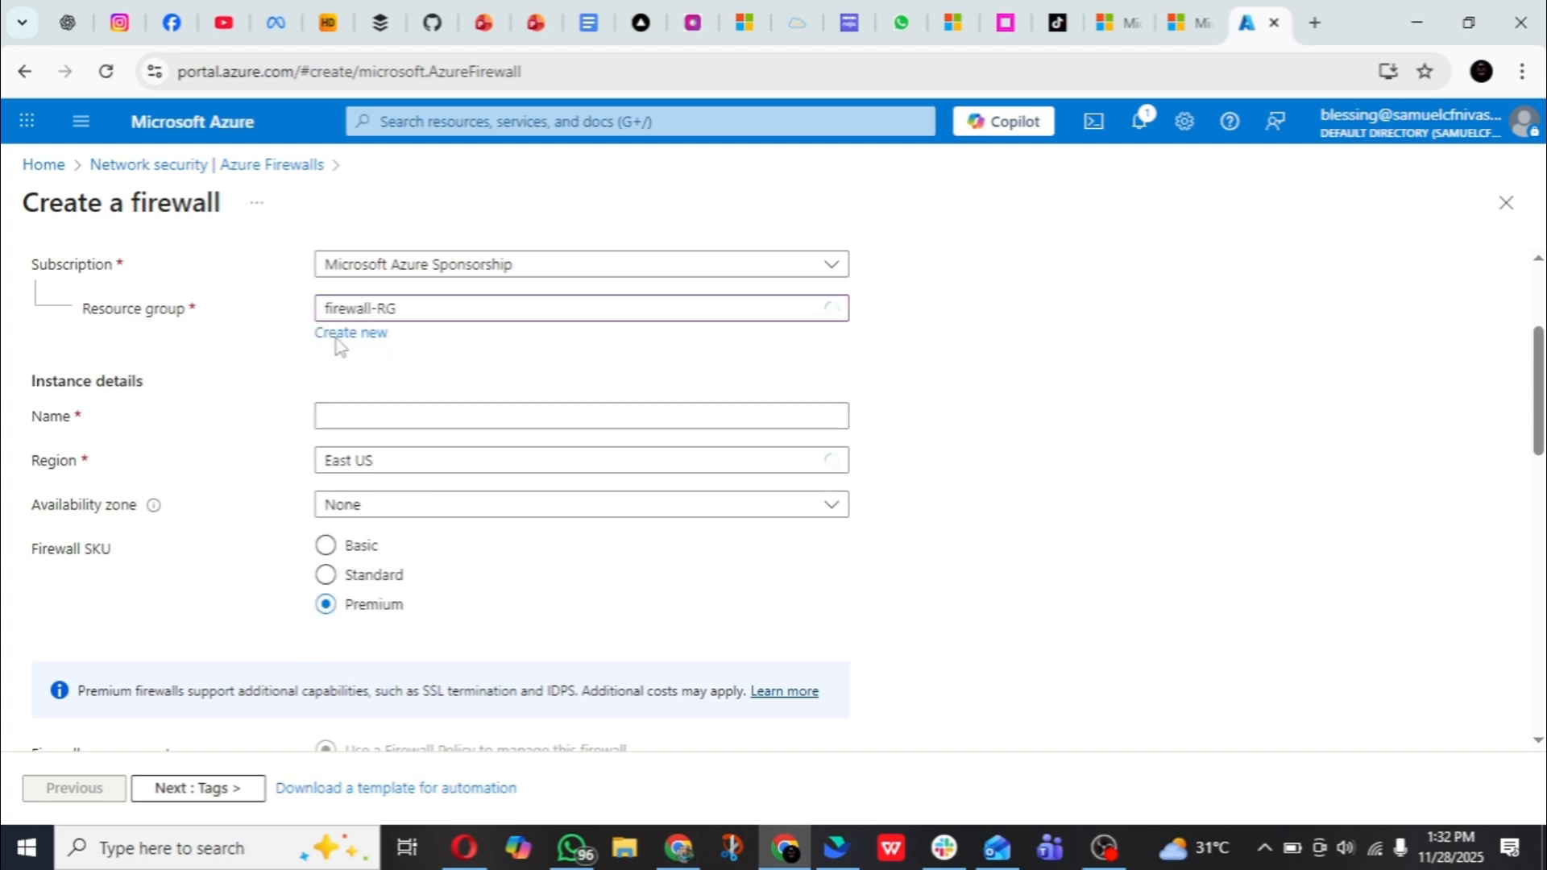
{"action": "left_click", "coordinate": [389, 410]}
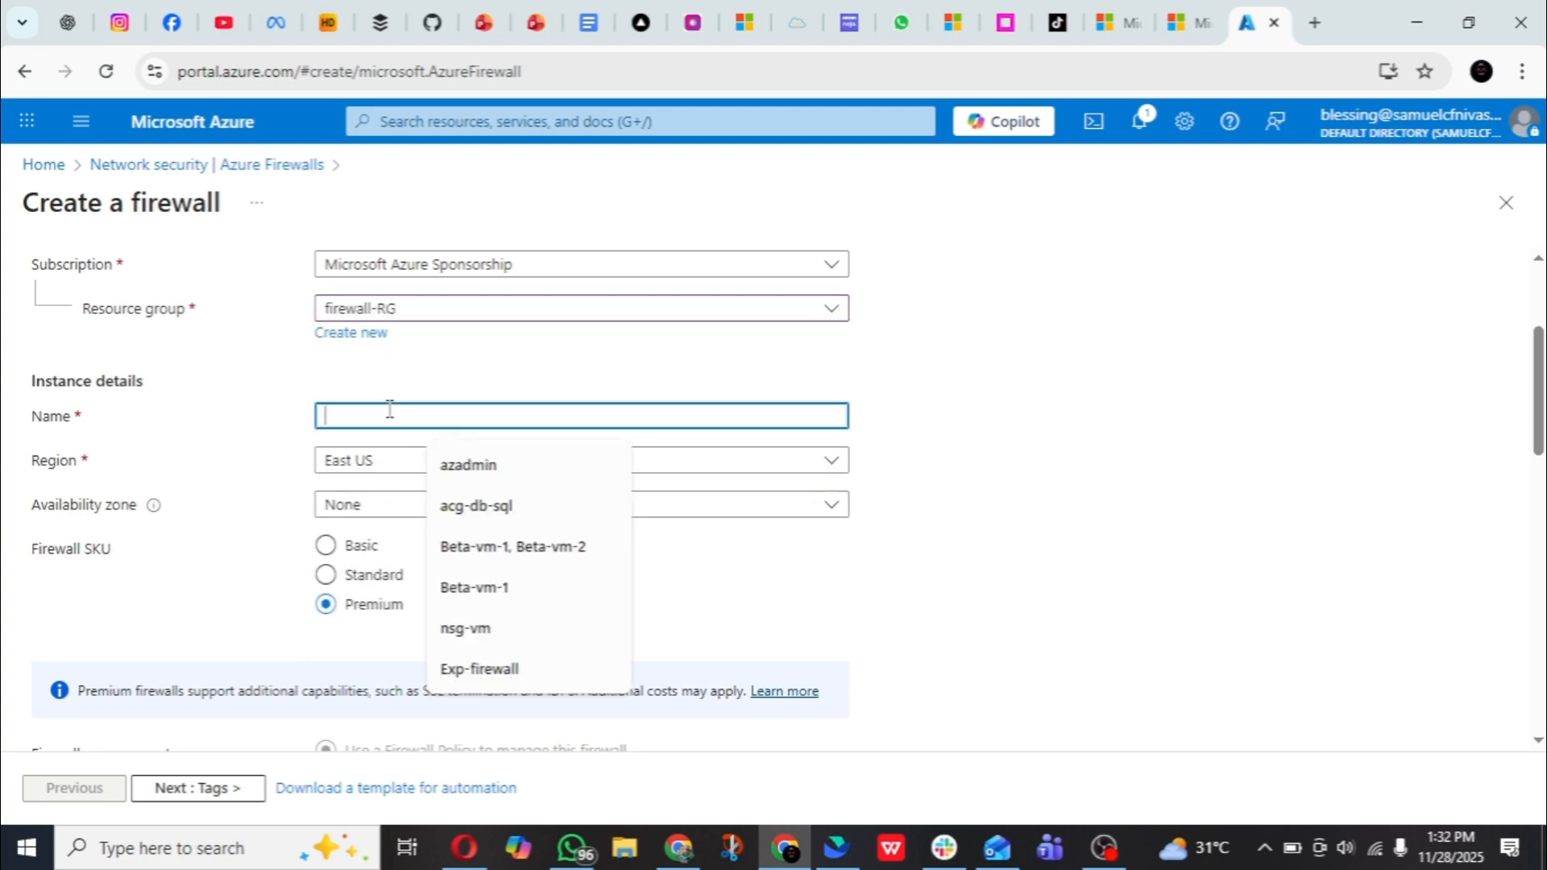
{"action": "type", "text": "Firewa"}
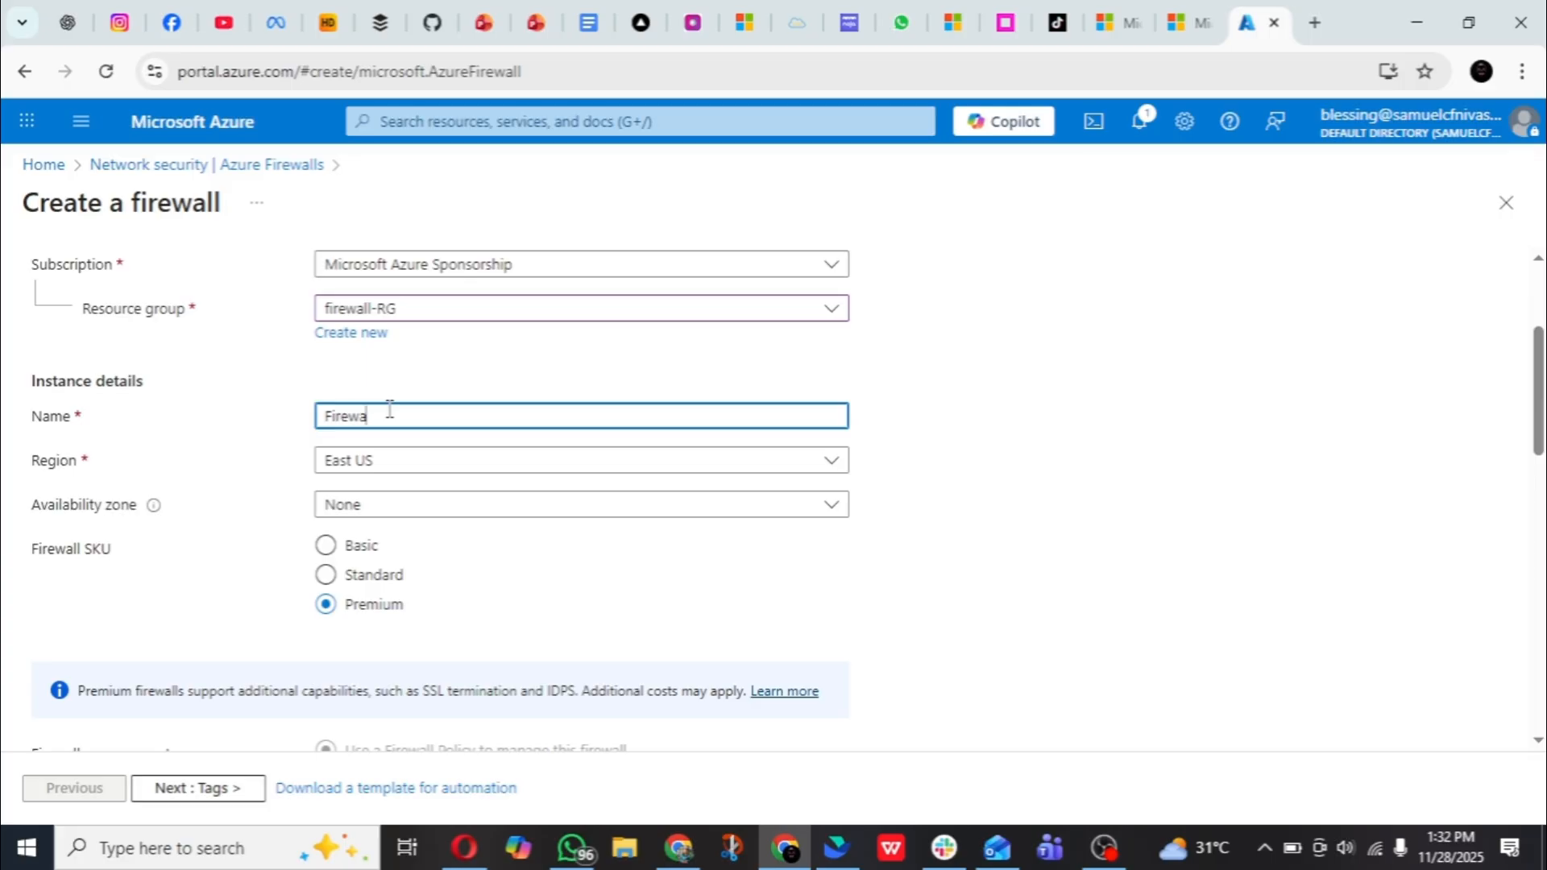
{"action": "type", "text": "ll-RG"}
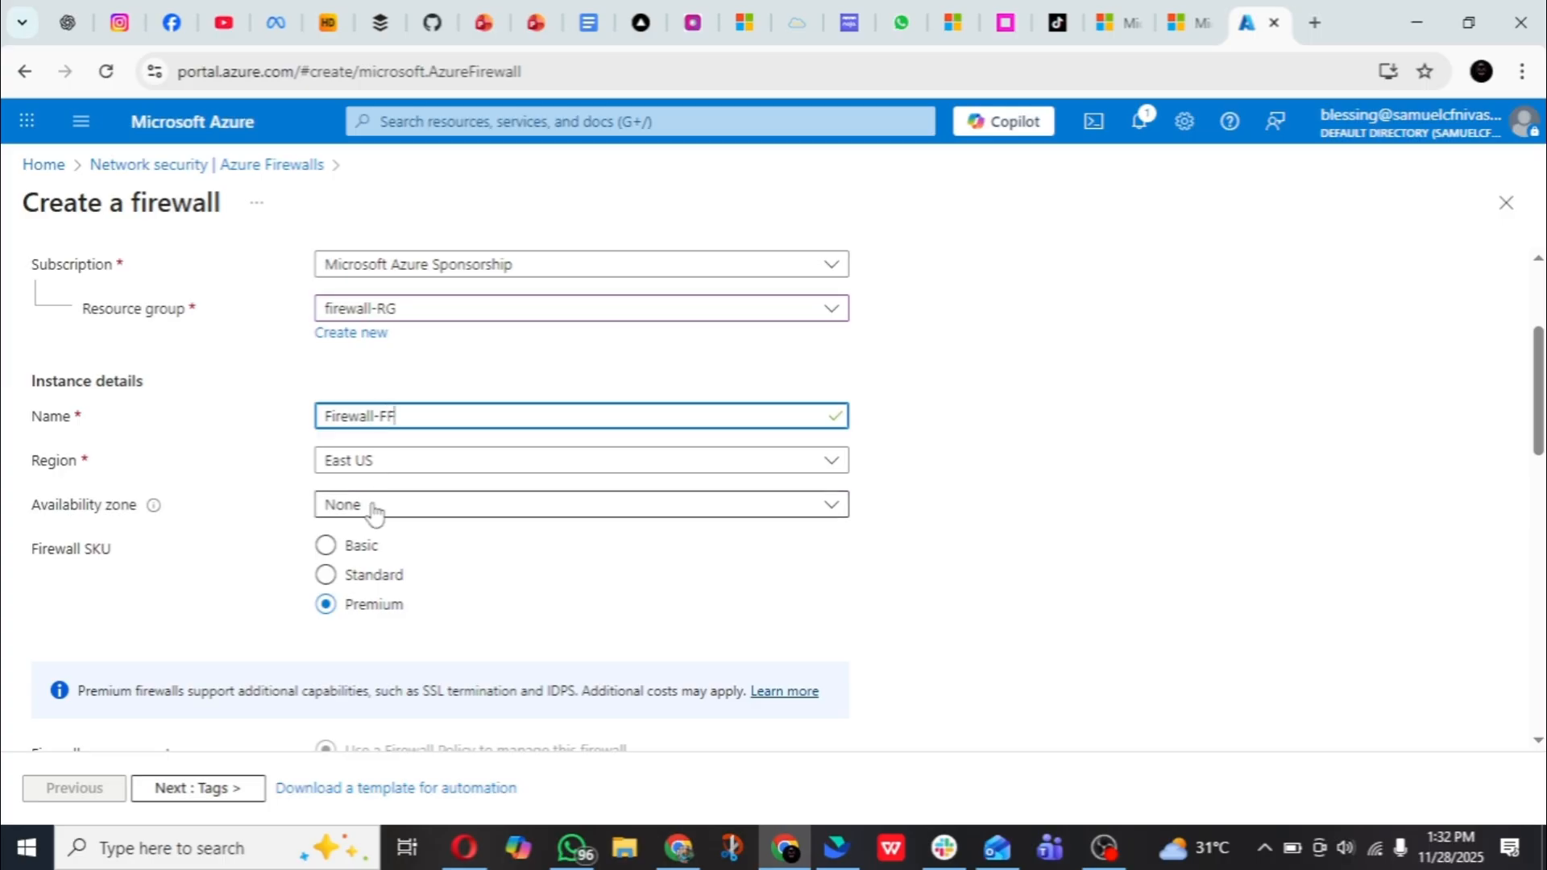
- Set the firewall SKU to Standard and choose Firewall rules (classic) to manage the firewall
{"action": "scroll", "coordinate": [375, 512], "scroll_direction": "down", "scroll_amount": 1}
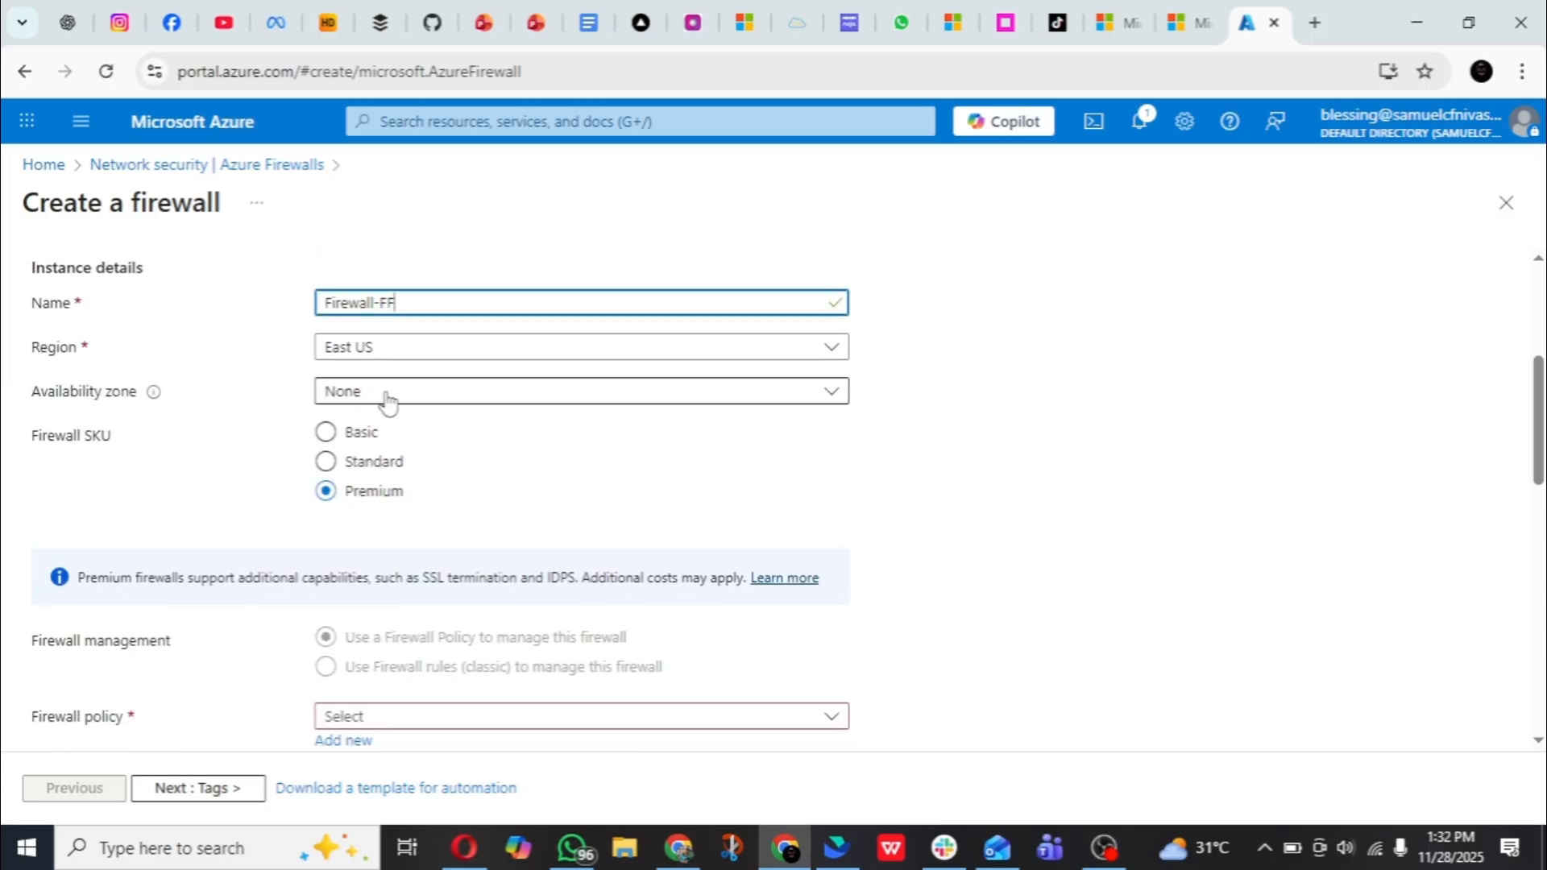
{"action": "left_click", "coordinate": [449, 394]}
{"action": "left_click", "coordinate": [449, 398]}
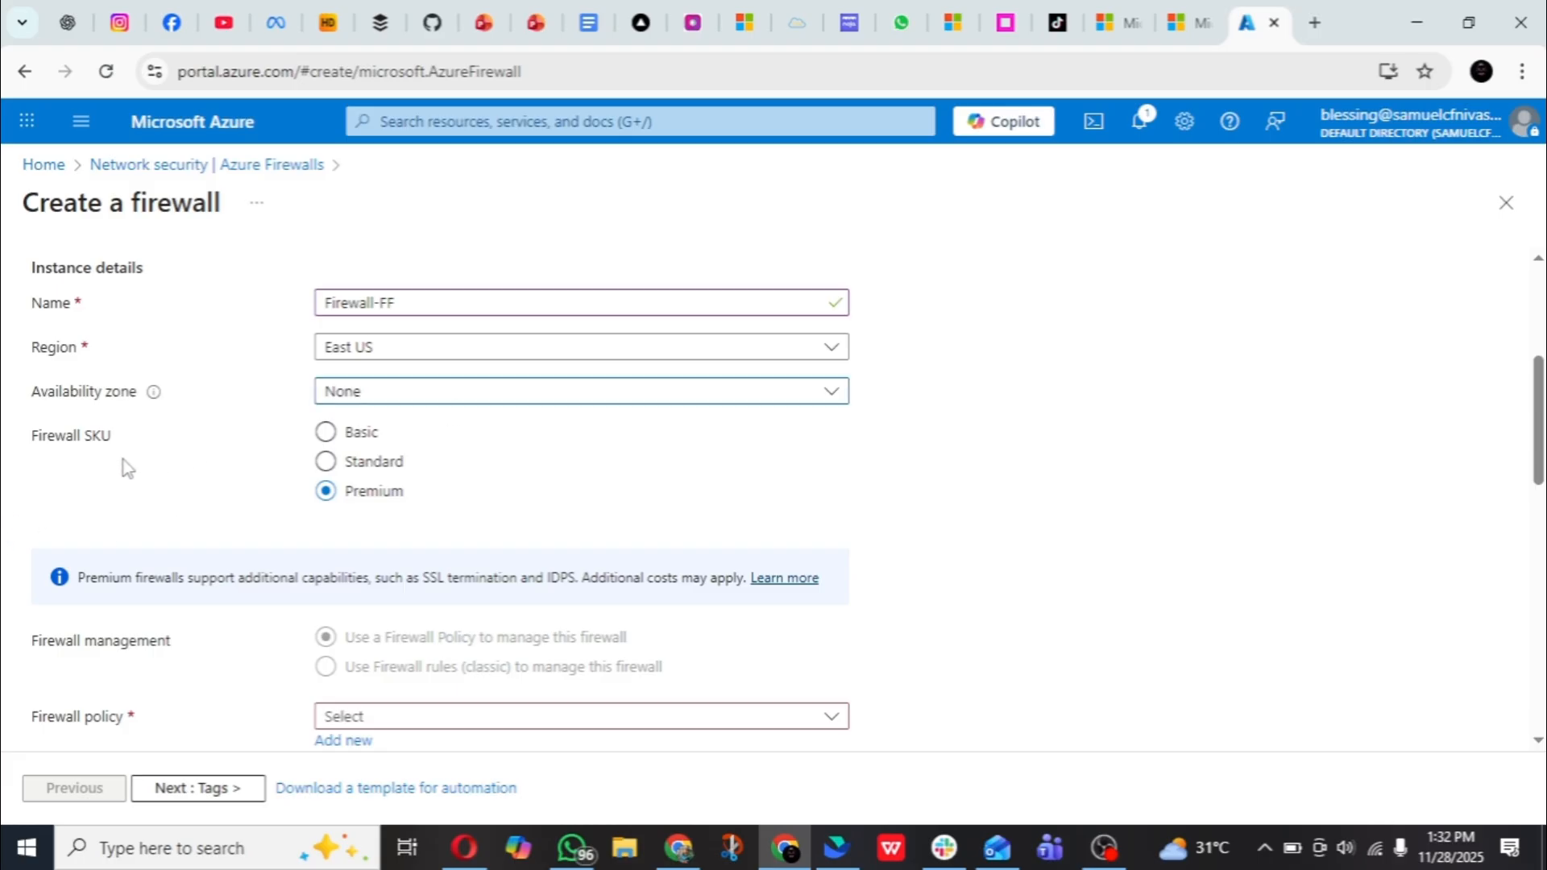
{"action": "left_click", "coordinate": [327, 464]}
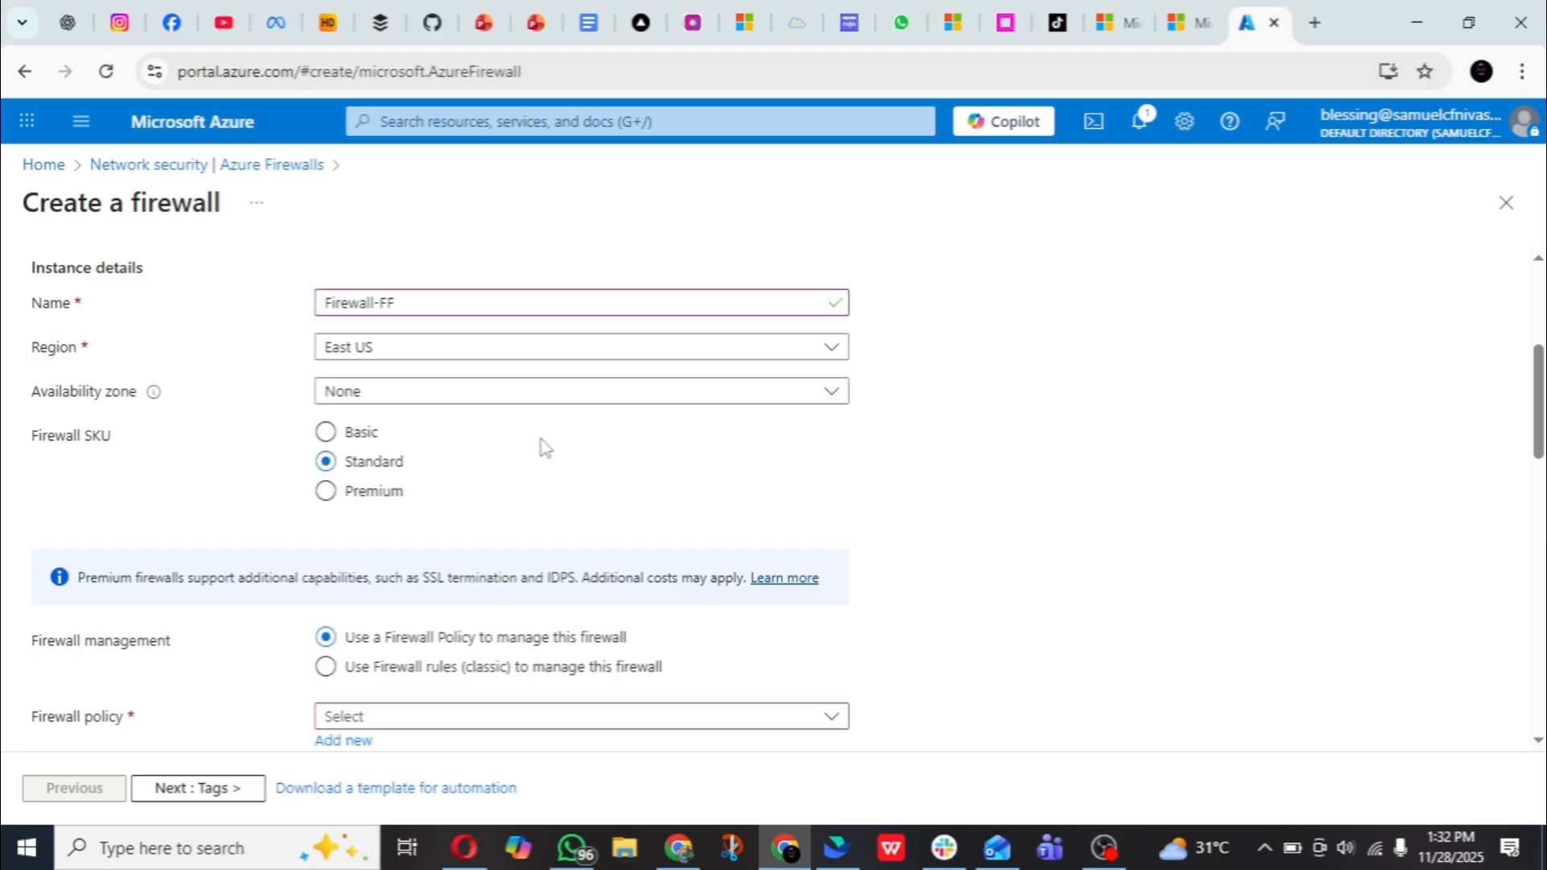
{"action": "scroll", "coordinate": [542, 446], "scroll_direction": "down", "scroll_amount": 1}
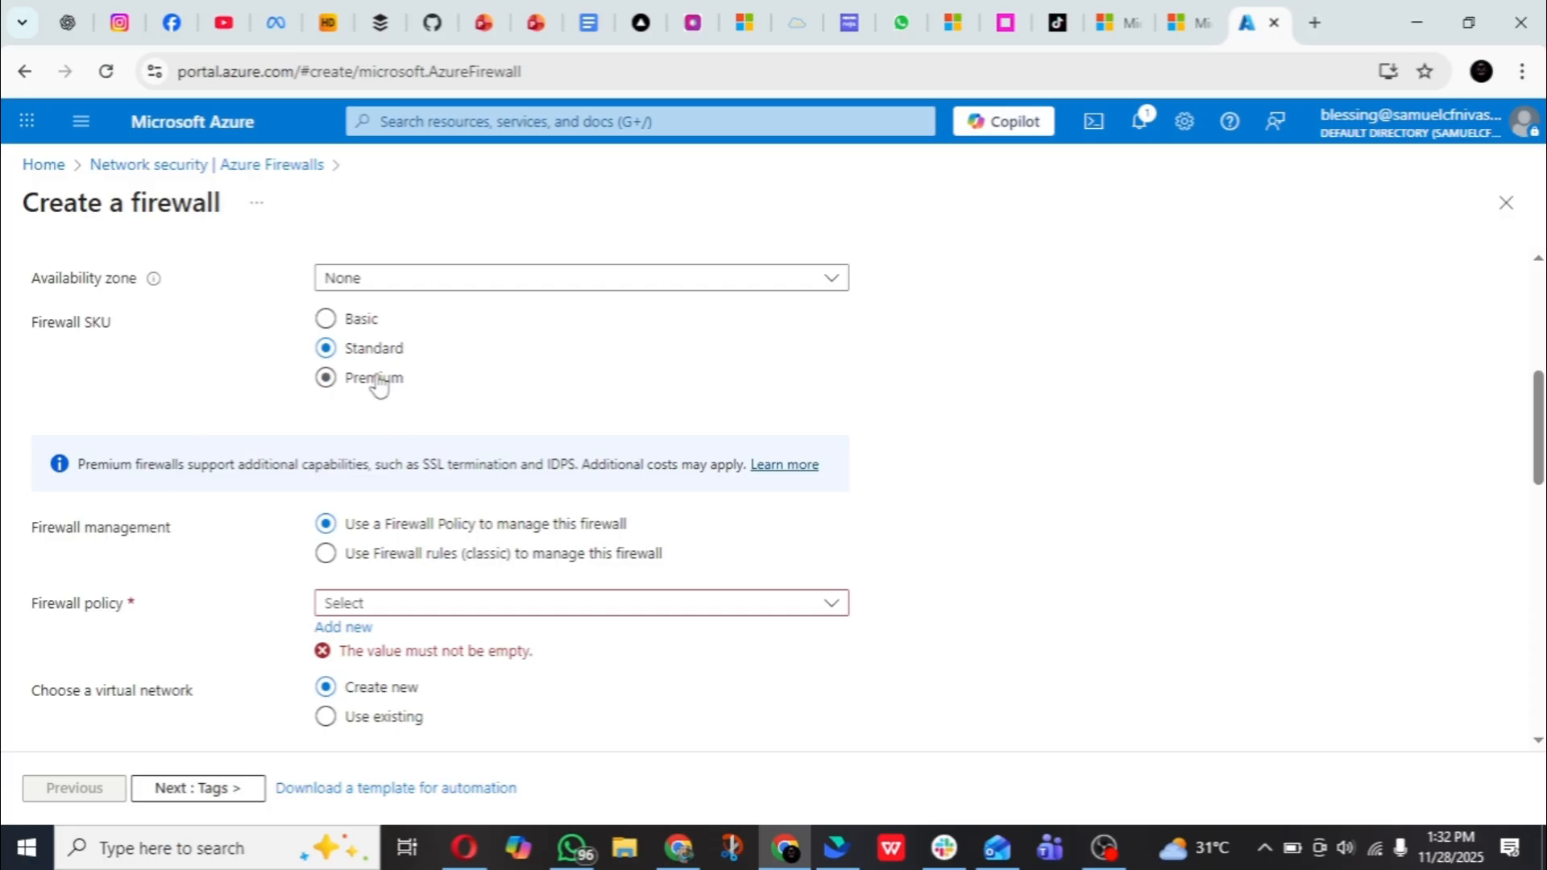
{"action": "scroll", "coordinate": [379, 387], "scroll_direction": "down", "scroll_amount": 3}
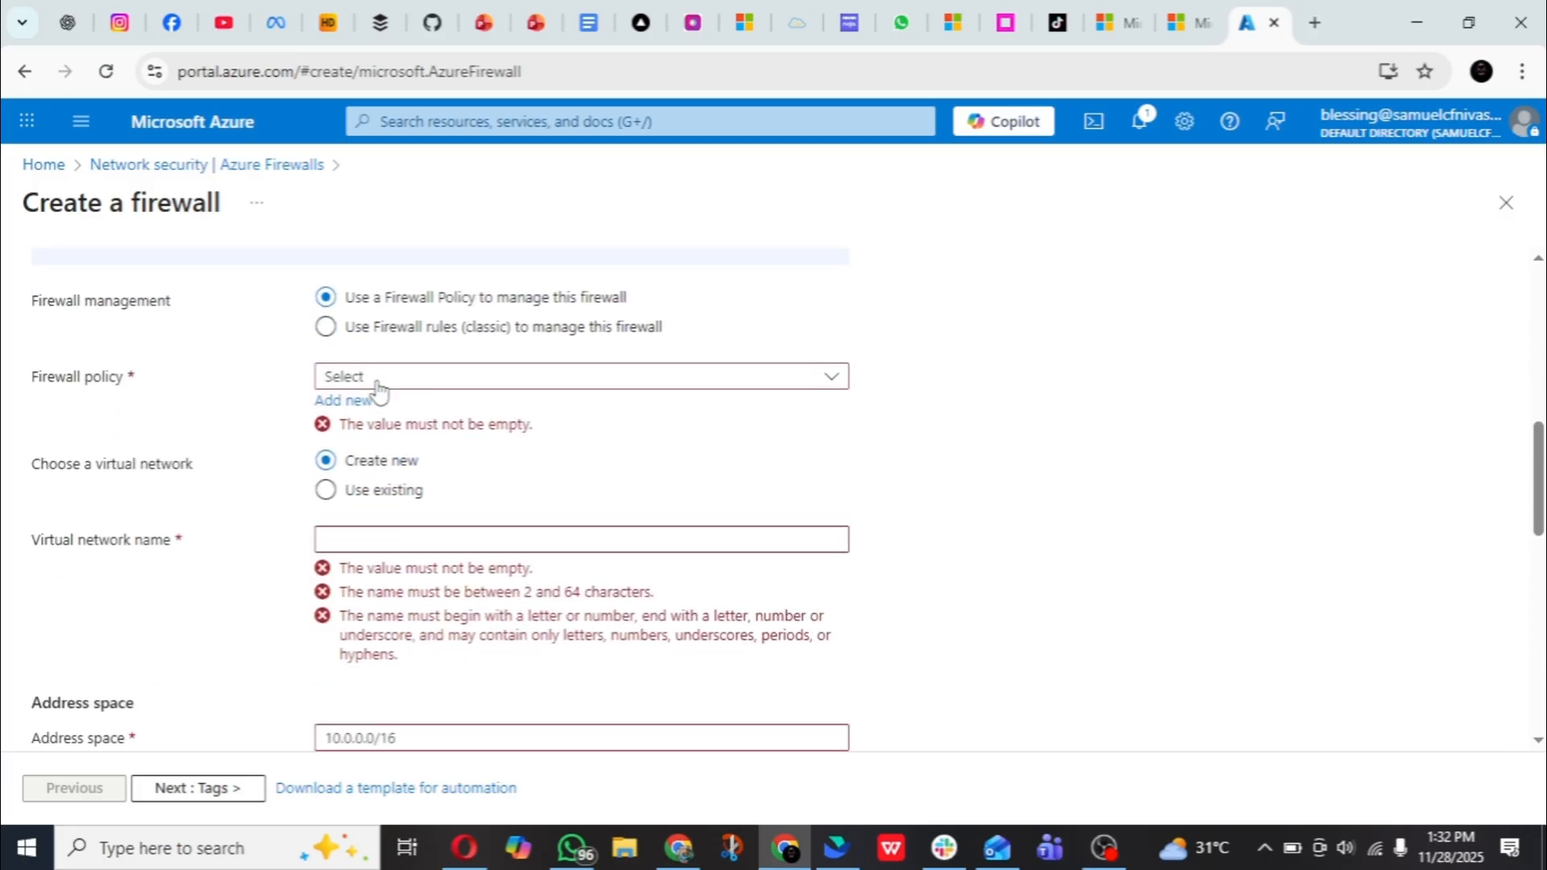
{"action": "left_click", "coordinate": [326, 332]}
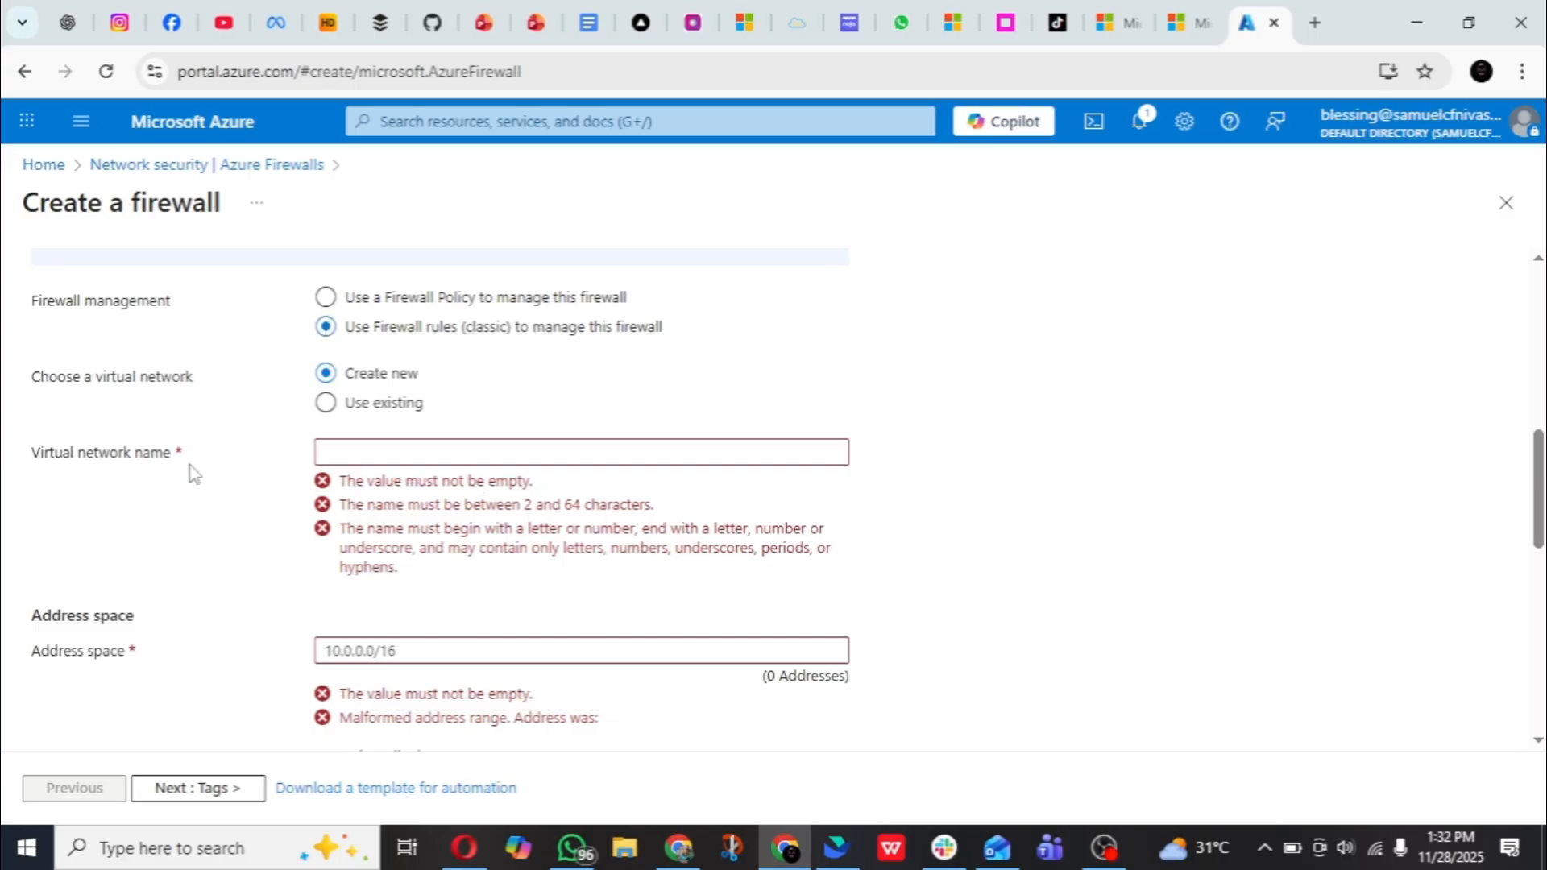
- Name the firewall's new virtual network firewall-vn
{"action": "left_click", "coordinate": [397, 451]}
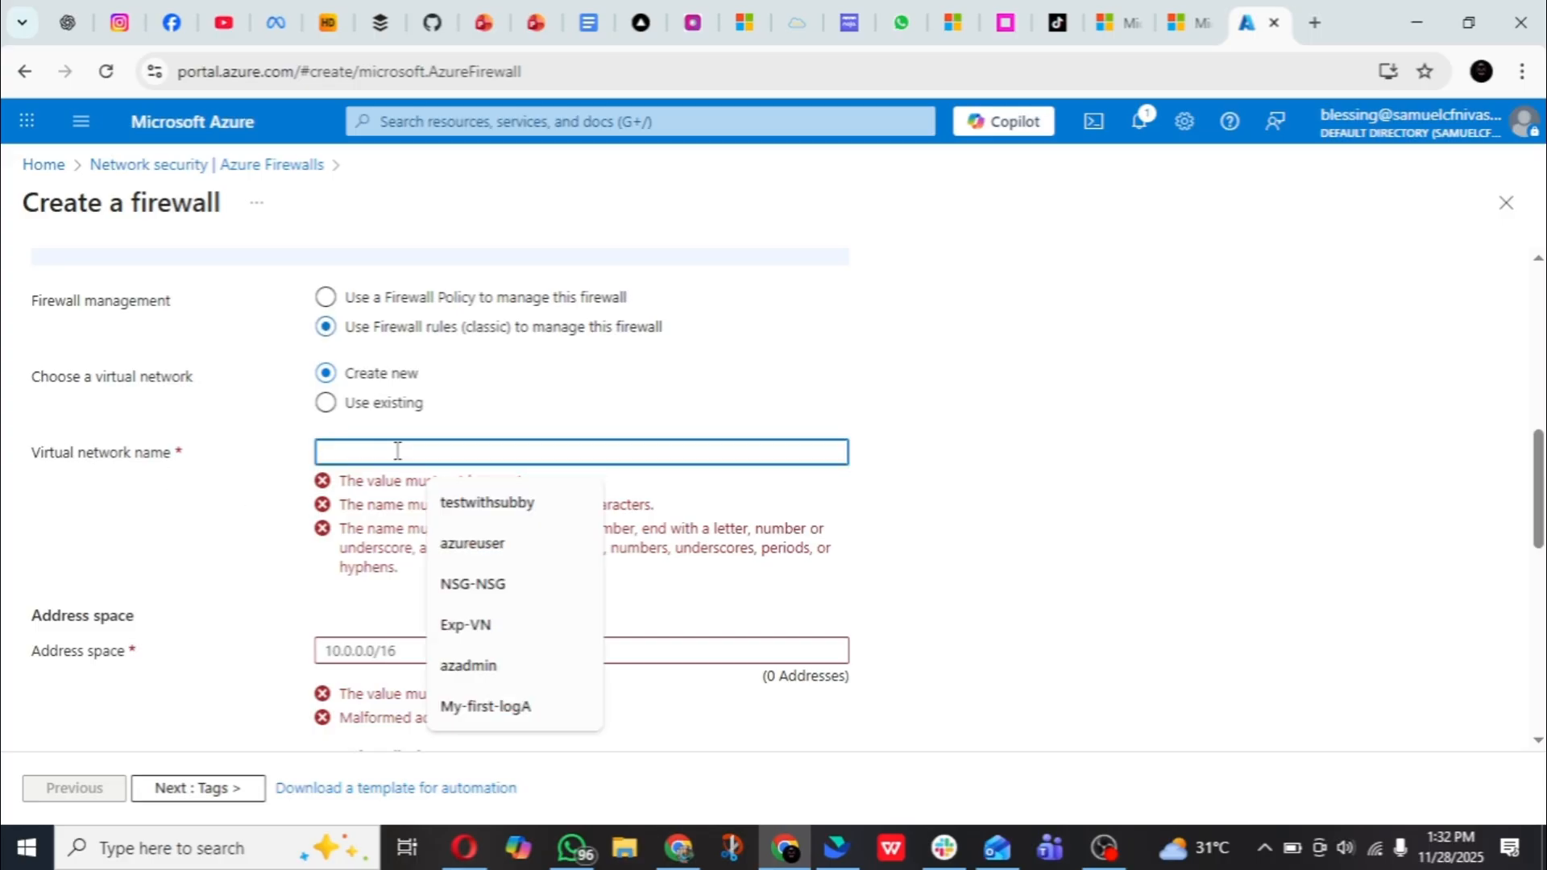
{"action": "type", "text": "fire"}
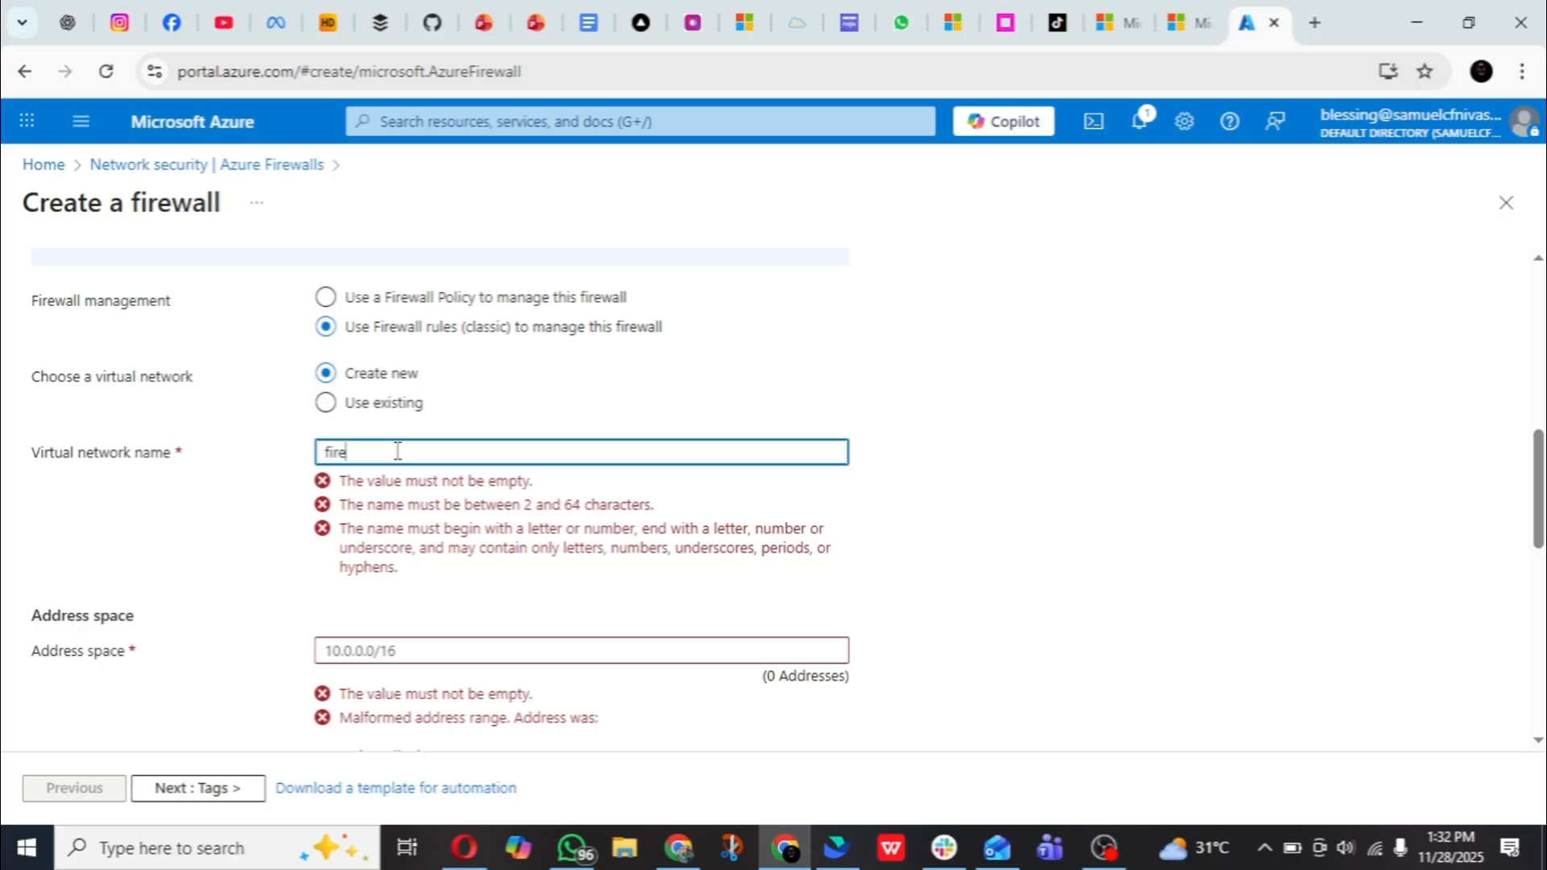
{"action": "type", "text": "wall-"}
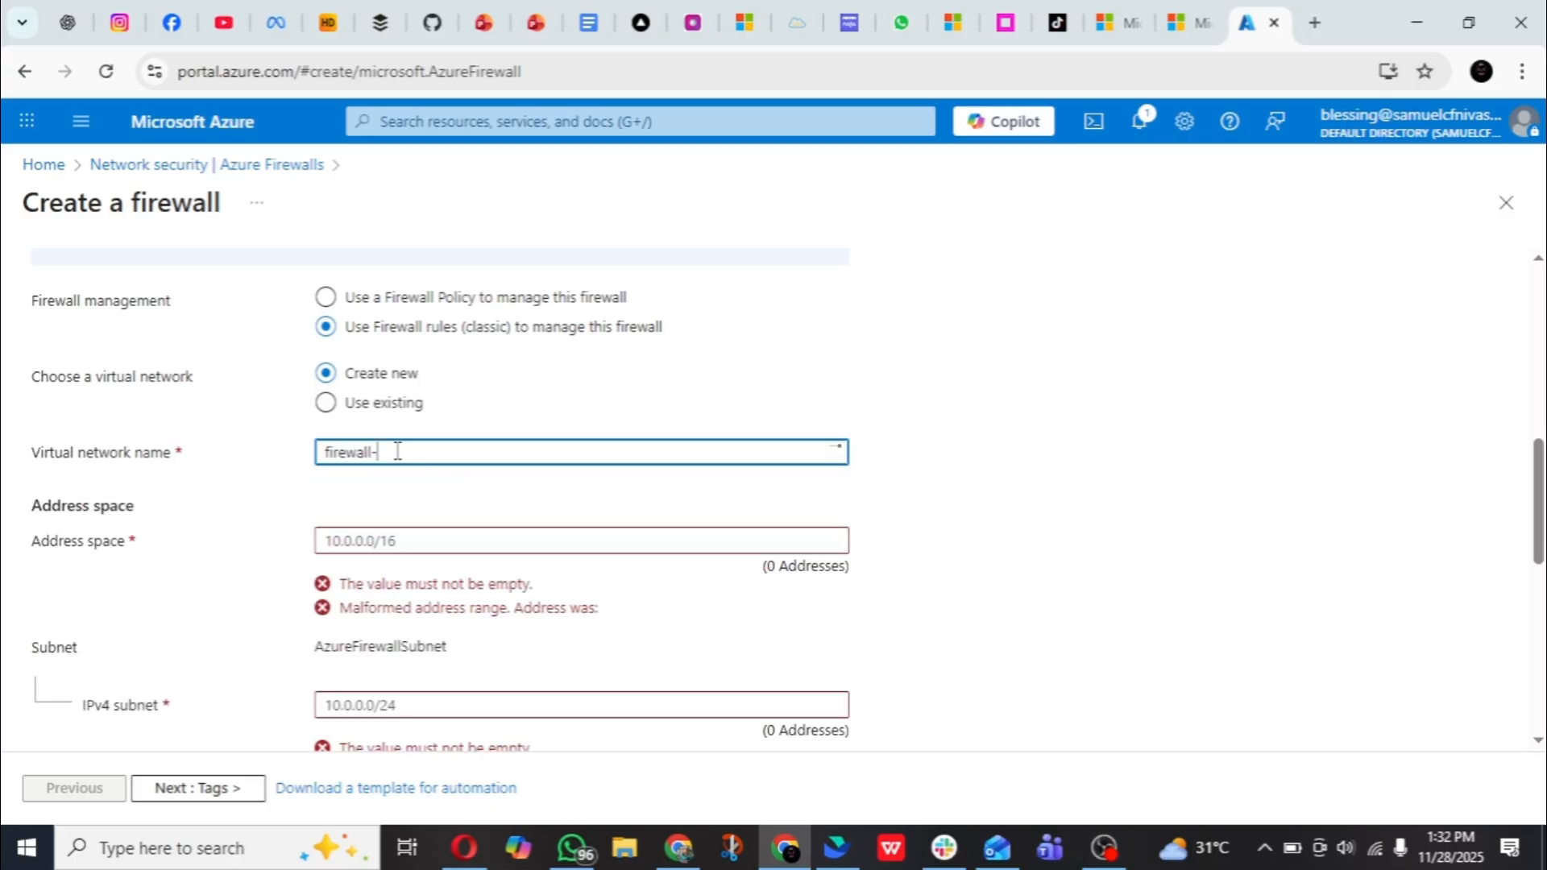
{"action": "type", "text": "vn"}
- Set the virtual network's address space to 10.0.0.0/16 and the AzureFirewallSubnet IPv4 range to 10.0.0.0/24
{"action": "scroll", "coordinate": [415, 512], "scroll_direction": "down", "scroll_amount": 2}
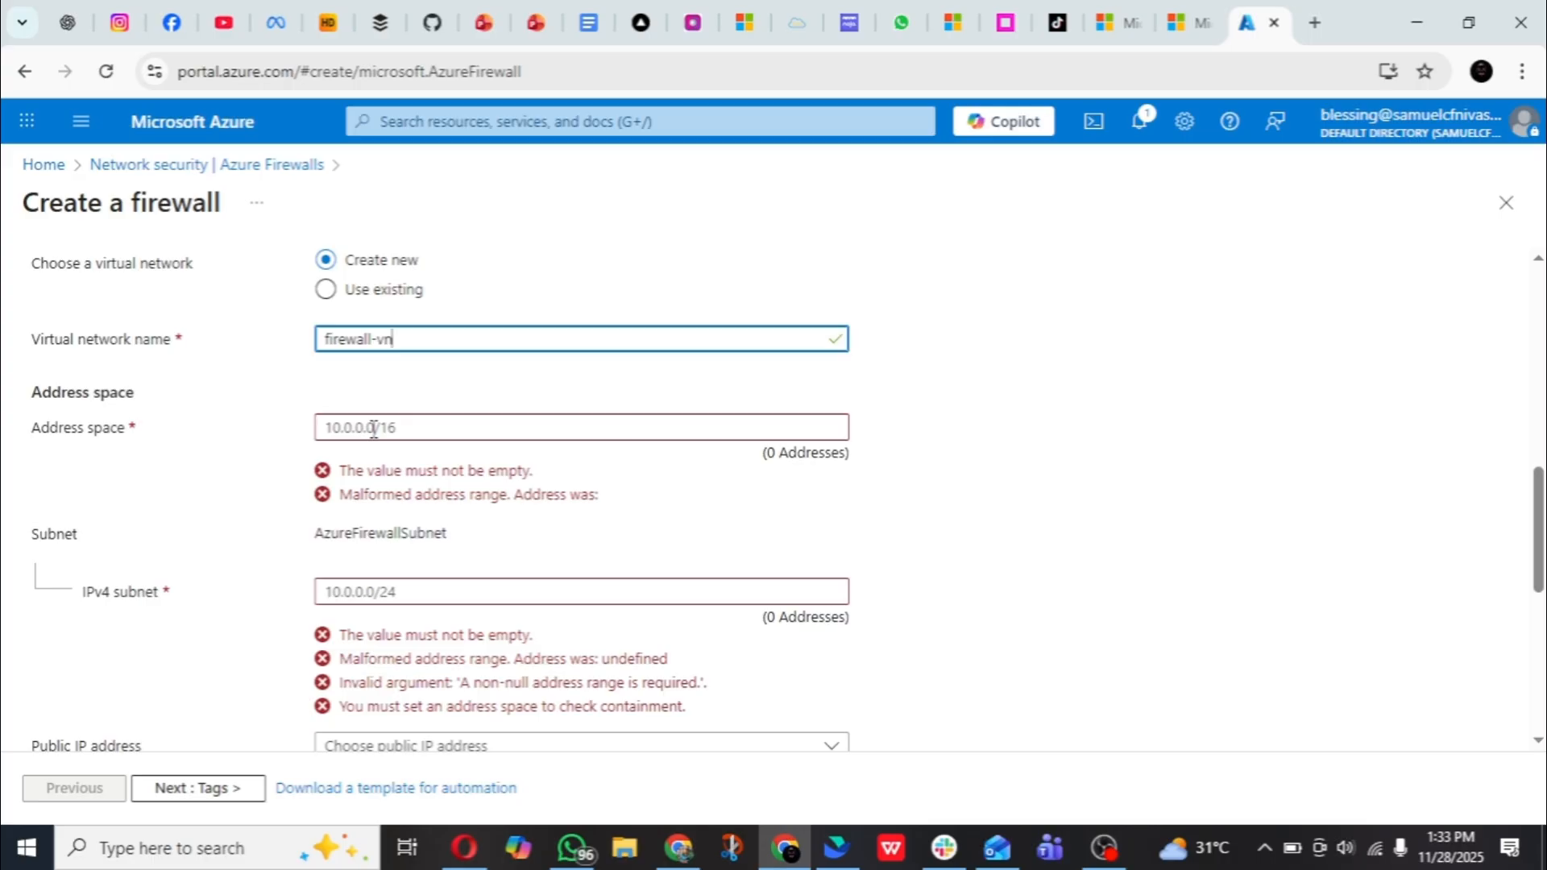
{"action": "left_click", "coordinate": [374, 428]}
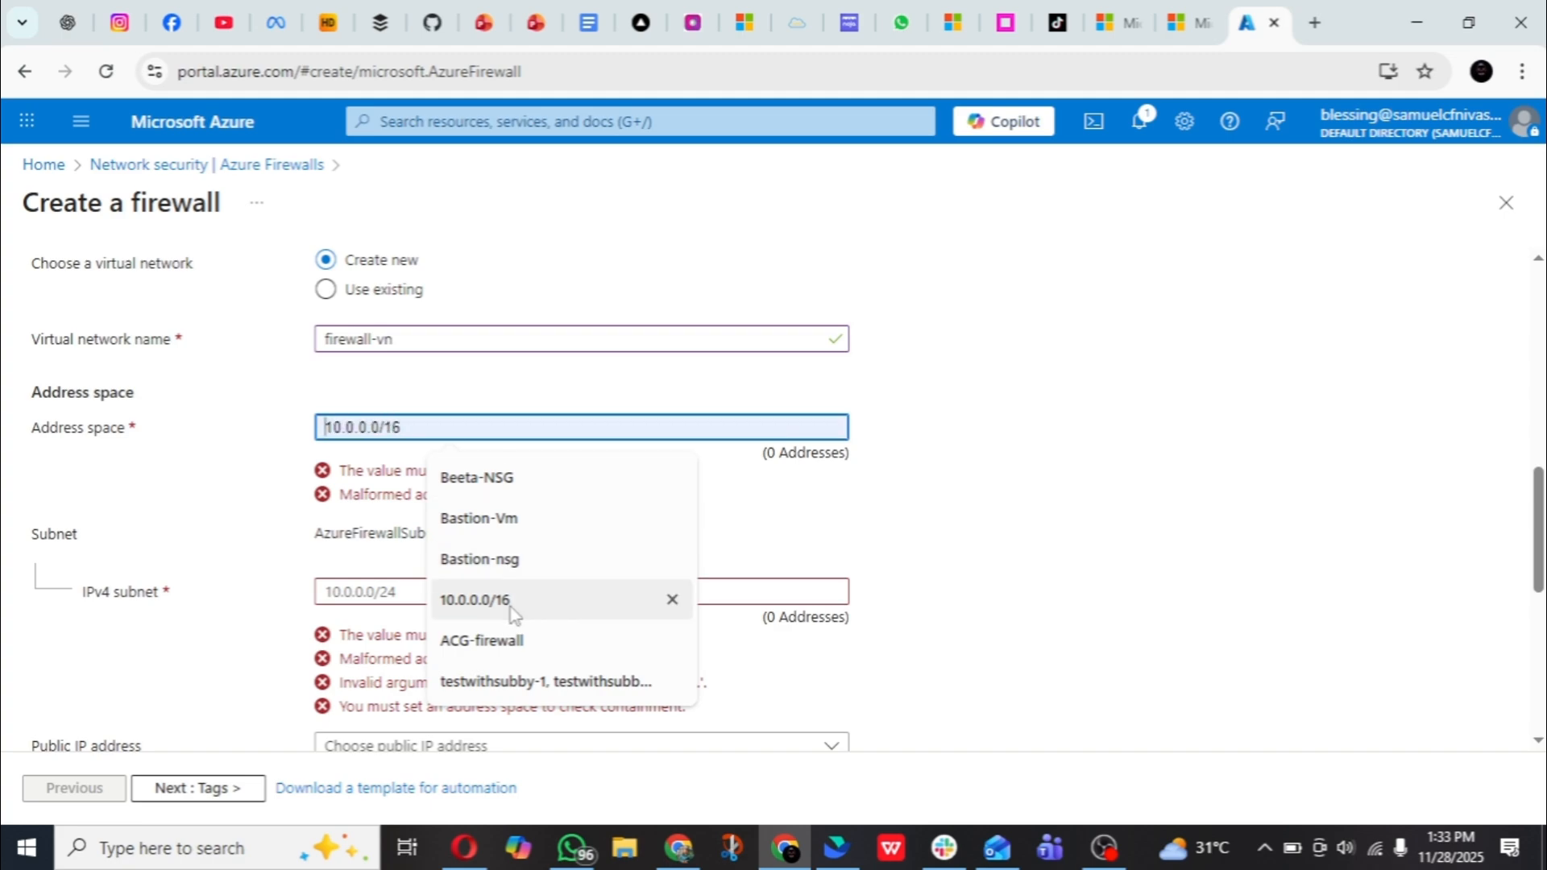
{"action": "left_click", "coordinate": [473, 600]}
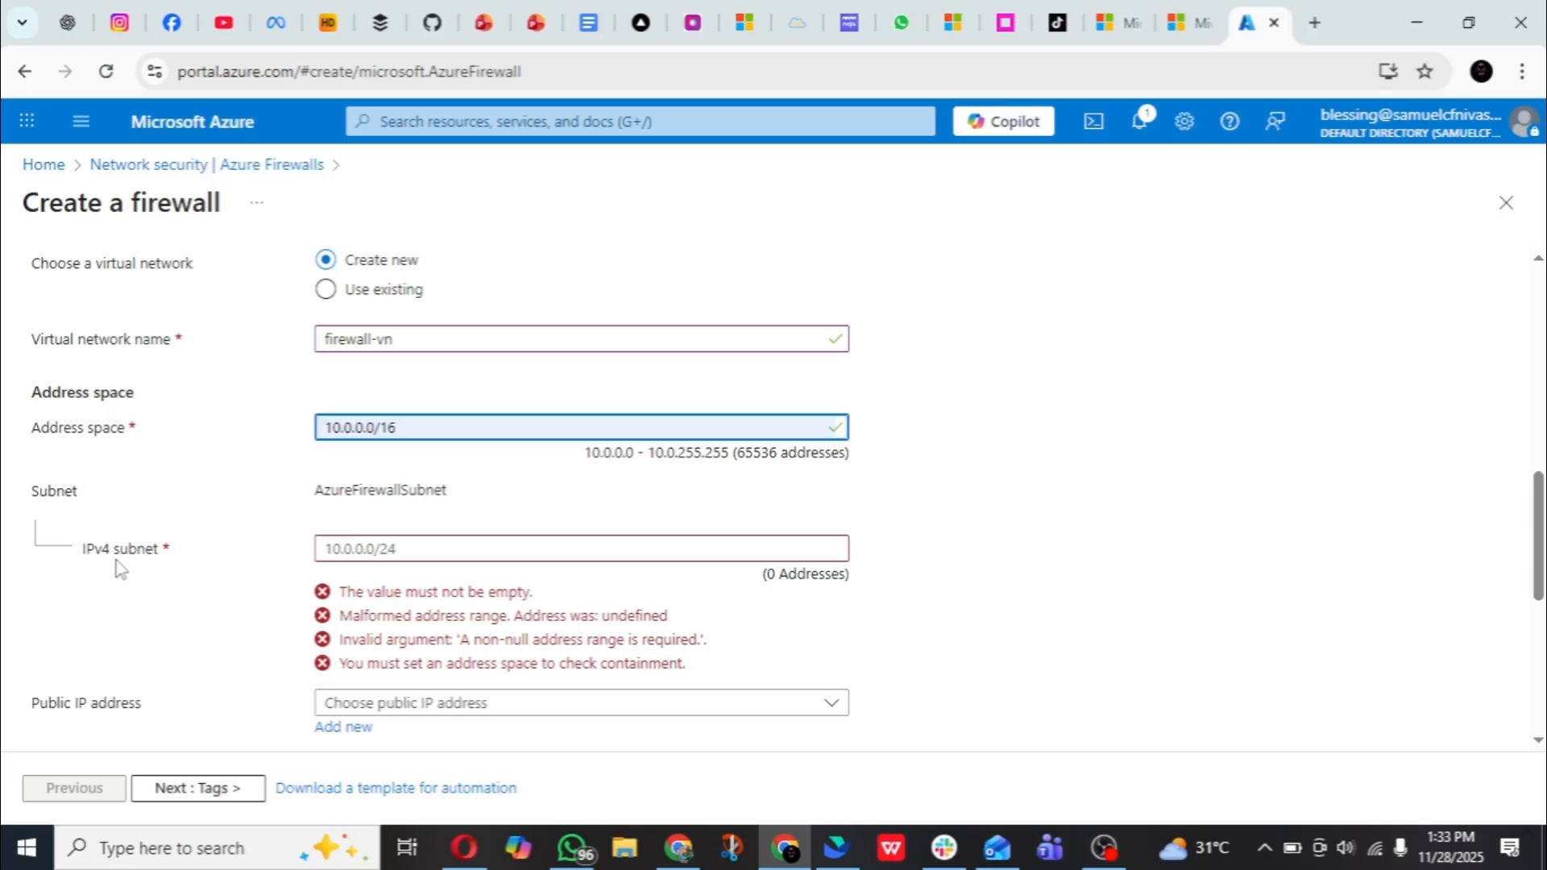
{"action": "scroll", "coordinate": [402, 418], "scroll_direction": "down", "scroll_amount": 2}
{"action": "scroll", "coordinate": [407, 394], "scroll_direction": "up", "scroll_amount": 2}
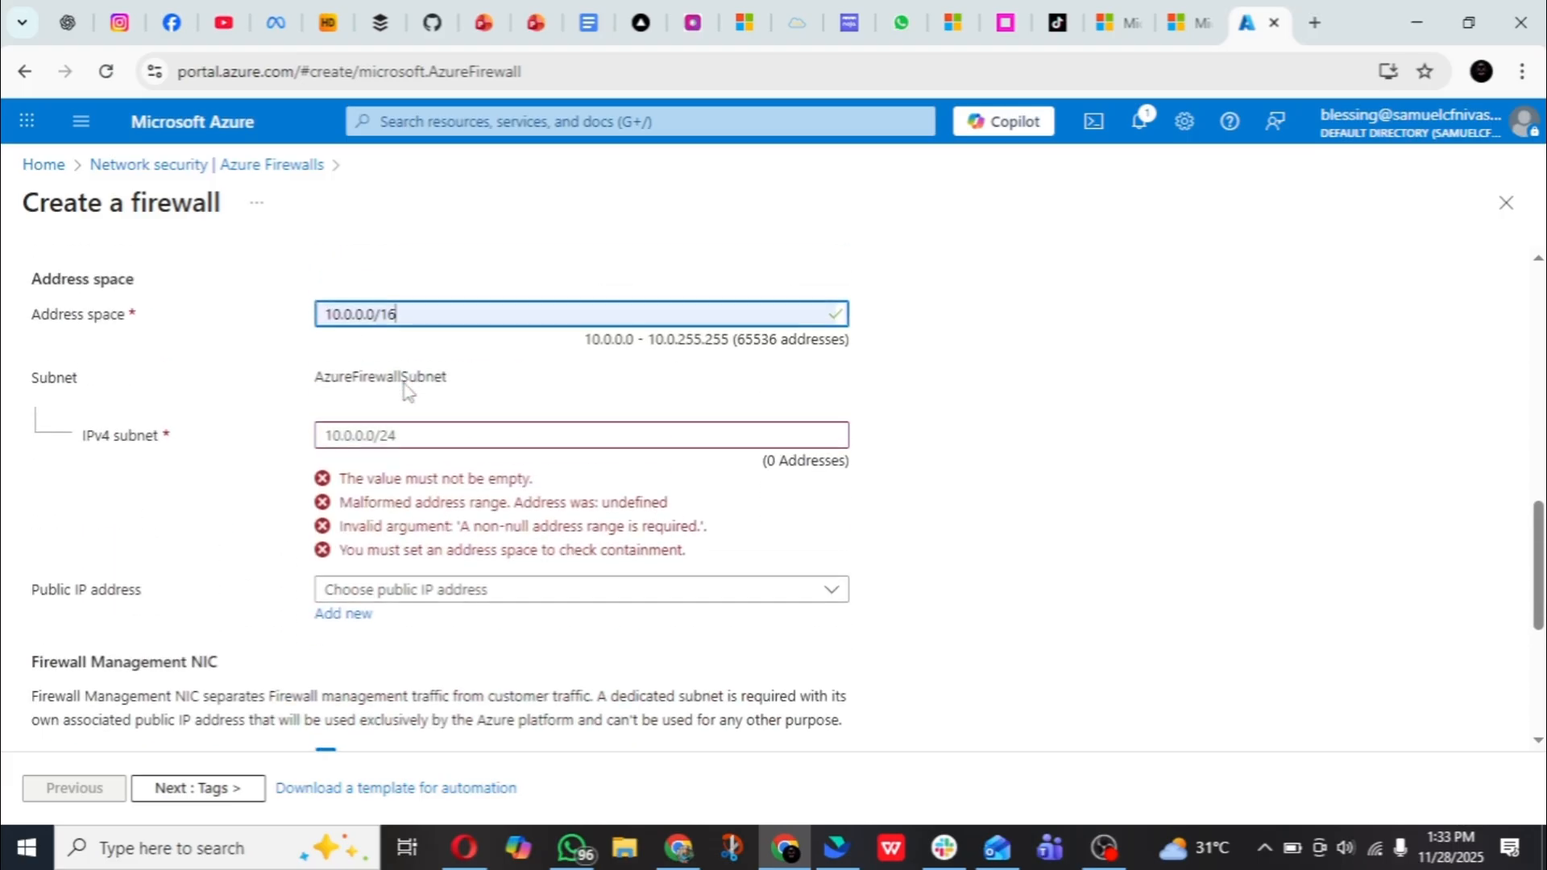
{"action": "left_click", "coordinate": [382, 436]}
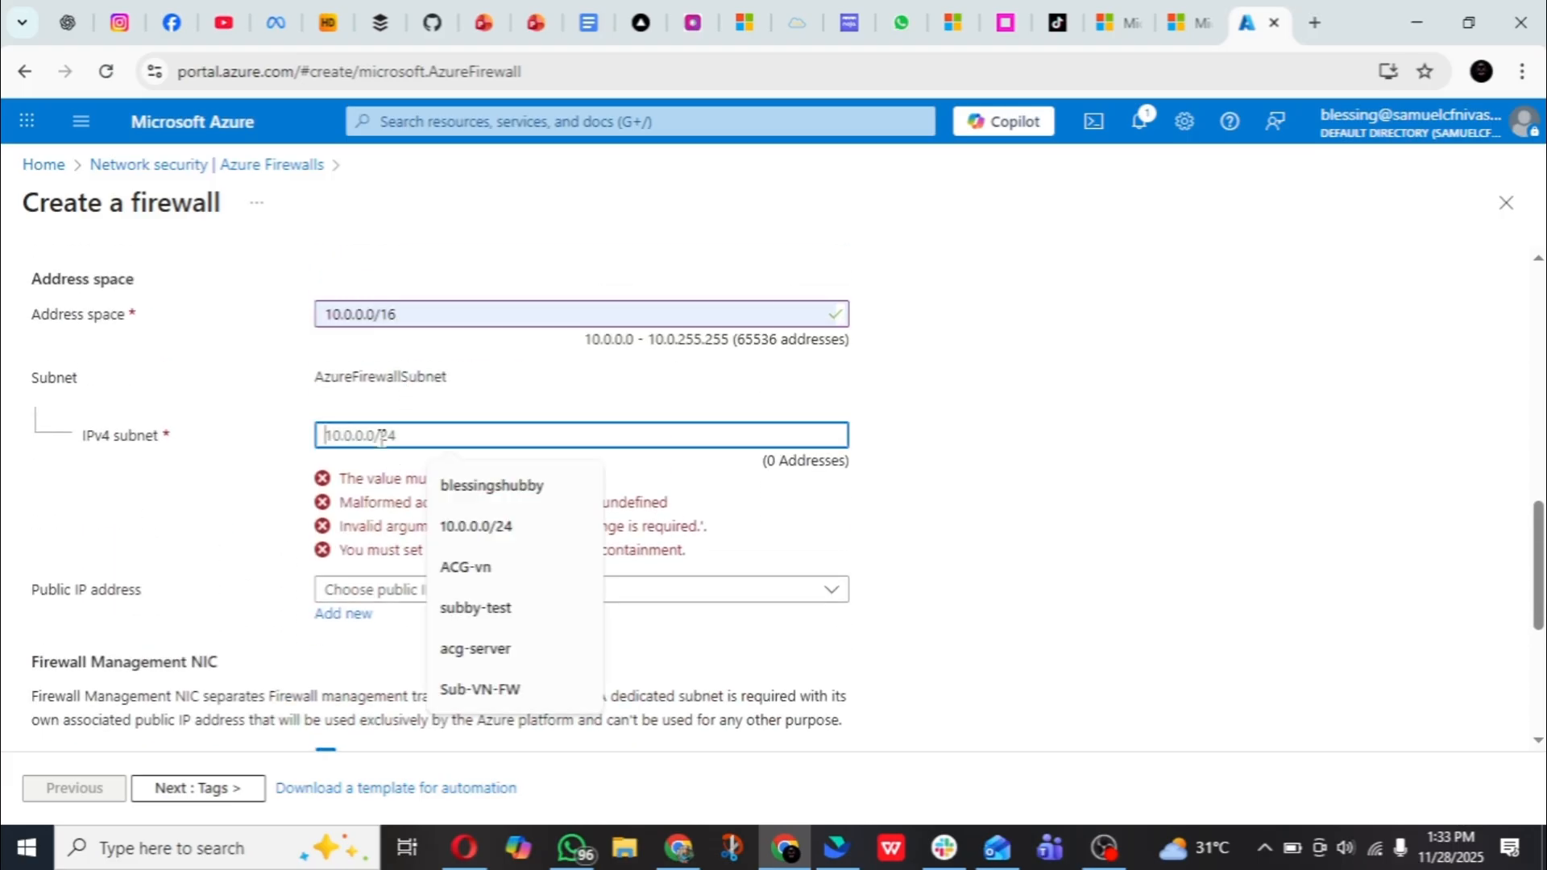
{"action": "left_click", "coordinate": [456, 531]}
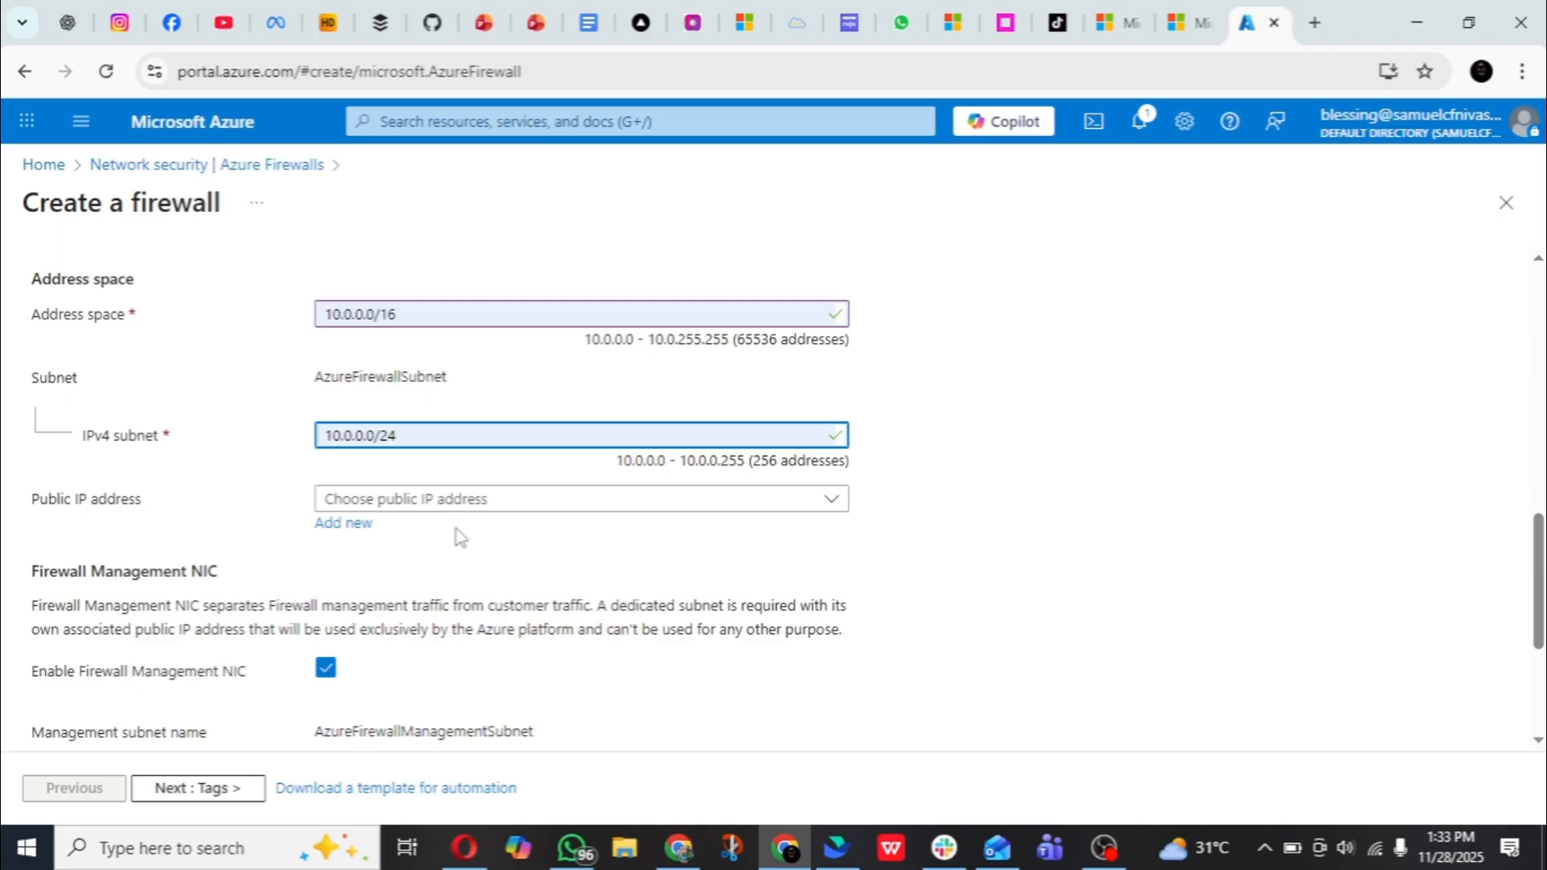
- Add a new public IP address named fw-pip for the firewall while its management NIC is enabled
{"action": "left_click", "coordinate": [339, 528]}
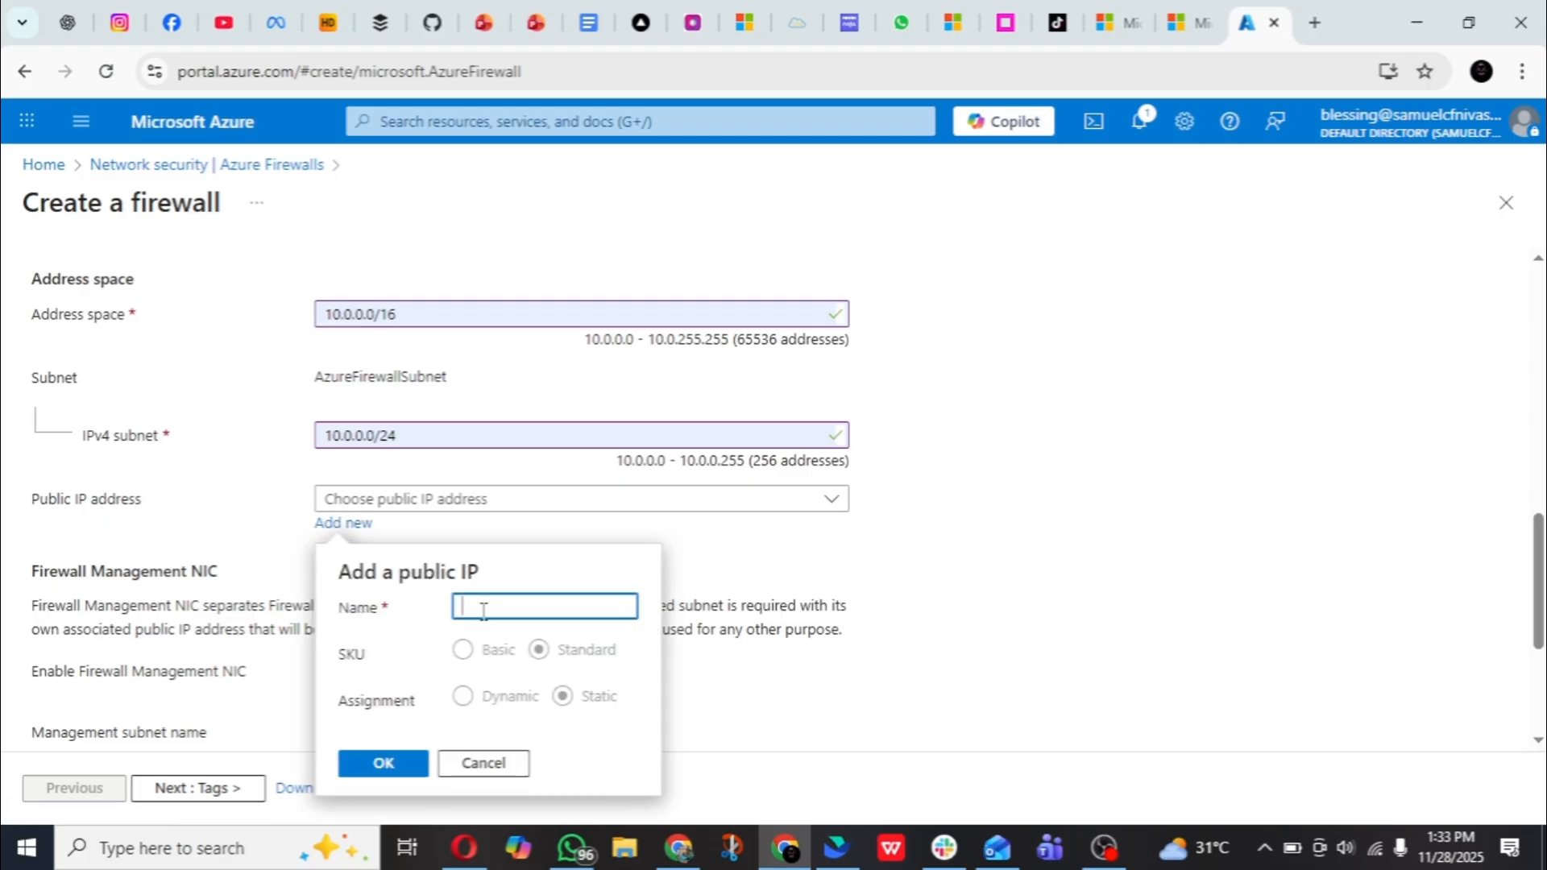
{"action": "type", "text": "fw-p"}
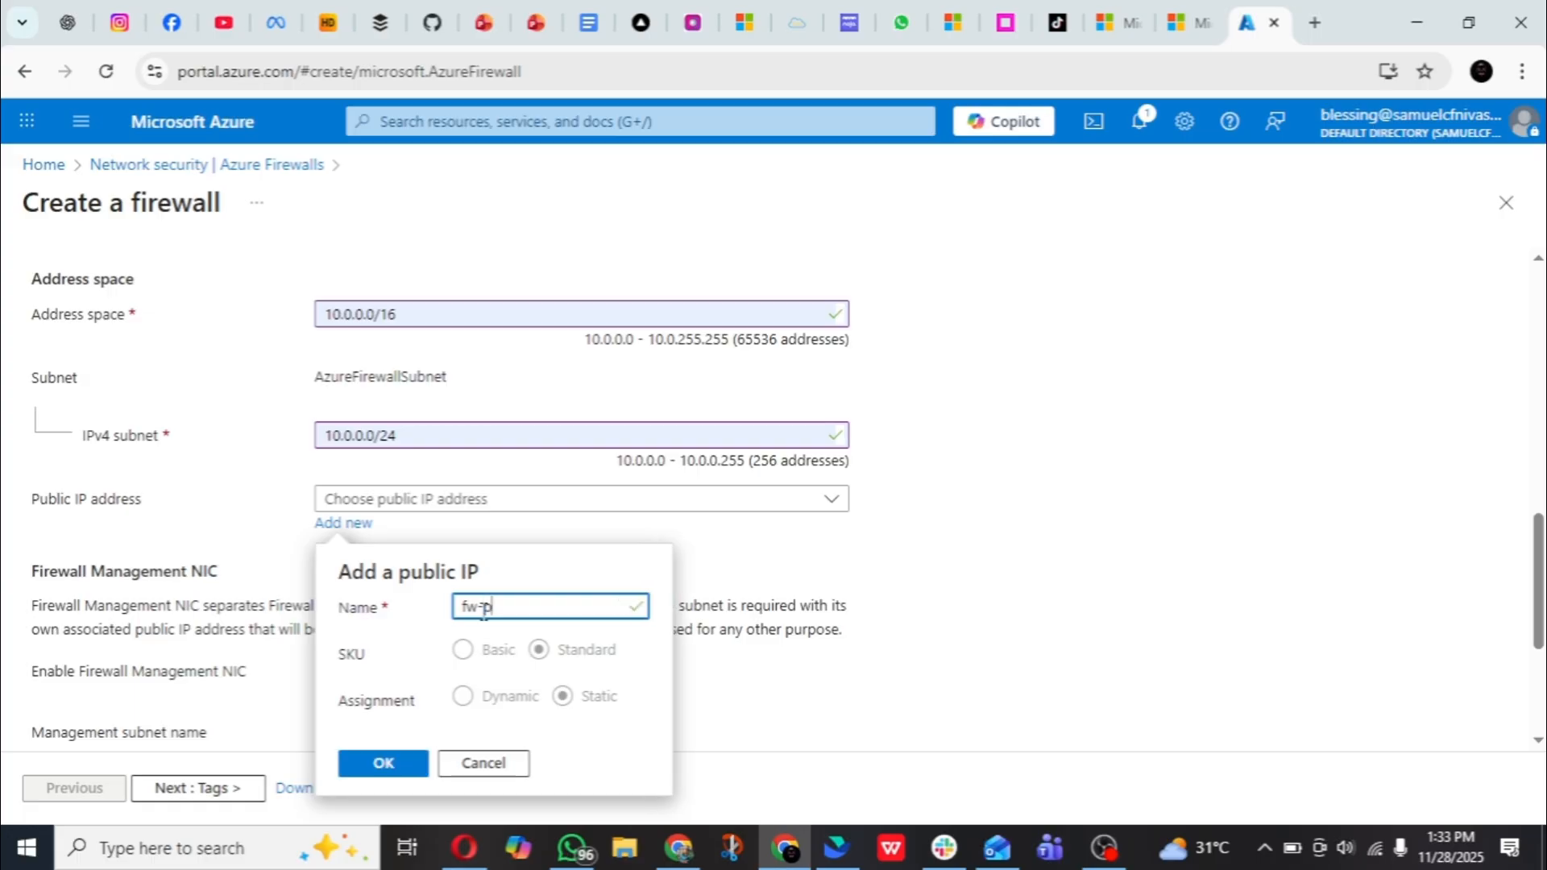
{"action": "type", "text": "ip"}
{"action": "left_click", "coordinate": [371, 772]}
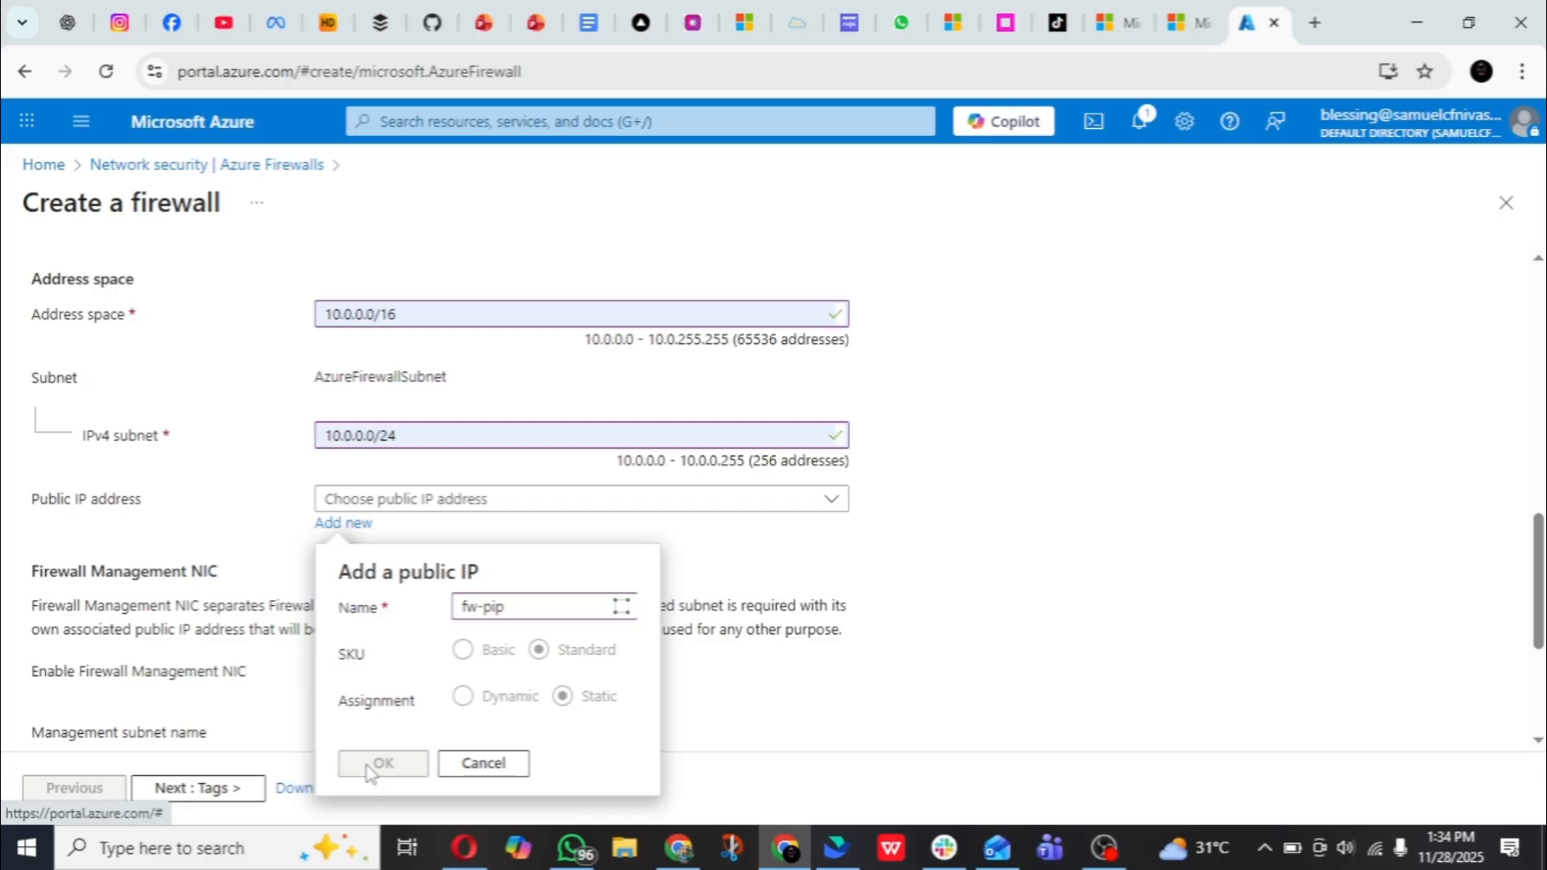
- Disable the Firewall Management NIC for the new firewall
{"action": "scroll", "coordinate": [488, 444], "scroll_direction": "down", "scroll_amount": 3}
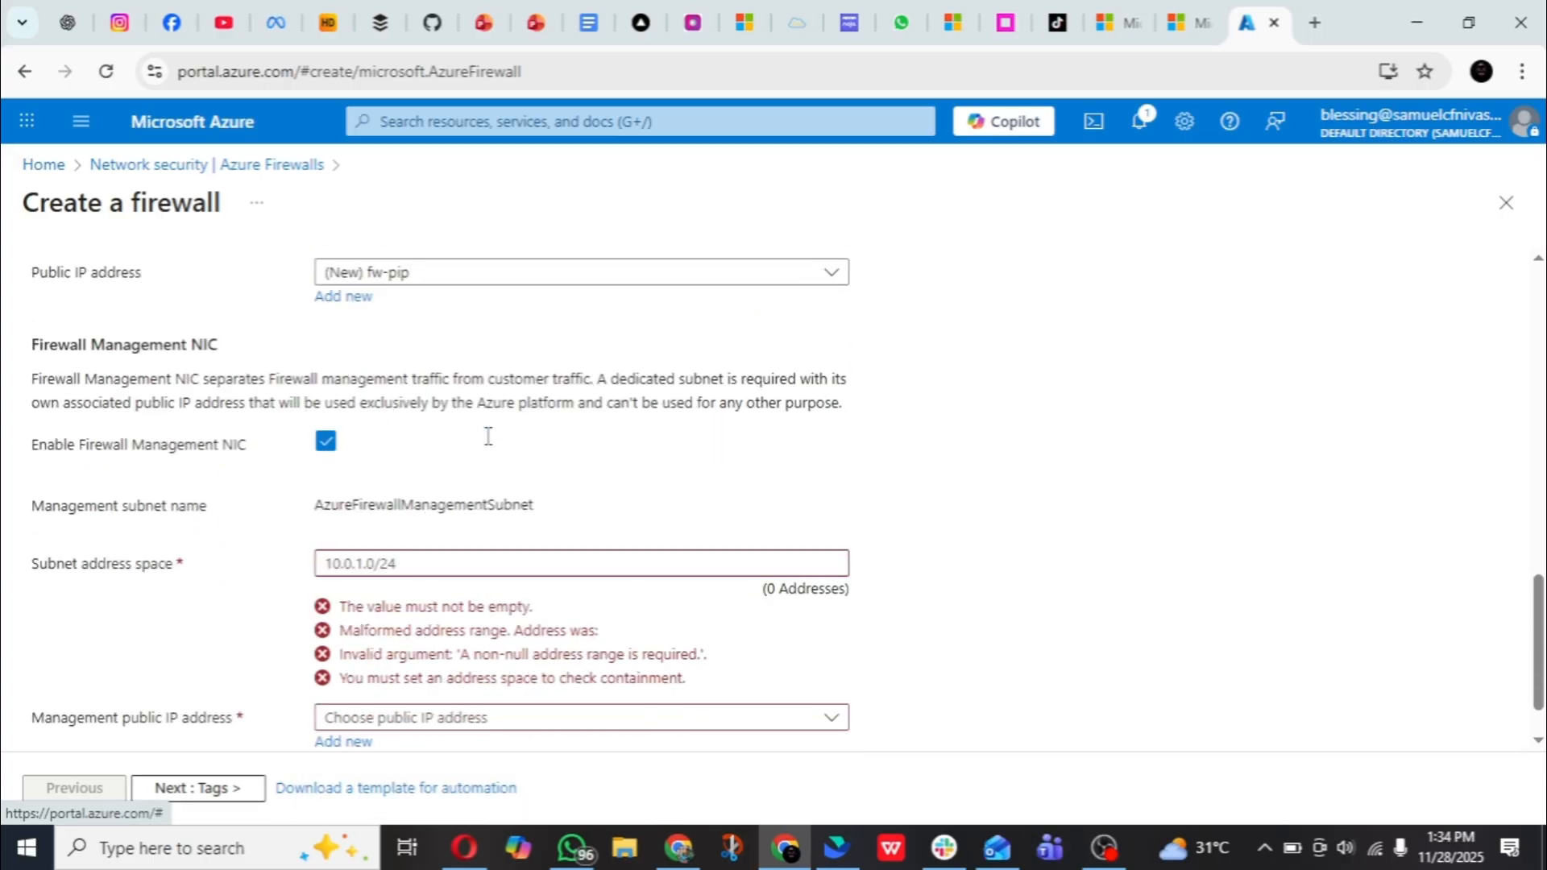
{"action": "scroll", "coordinate": [489, 448], "scroll_direction": "down", "scroll_amount": 1}
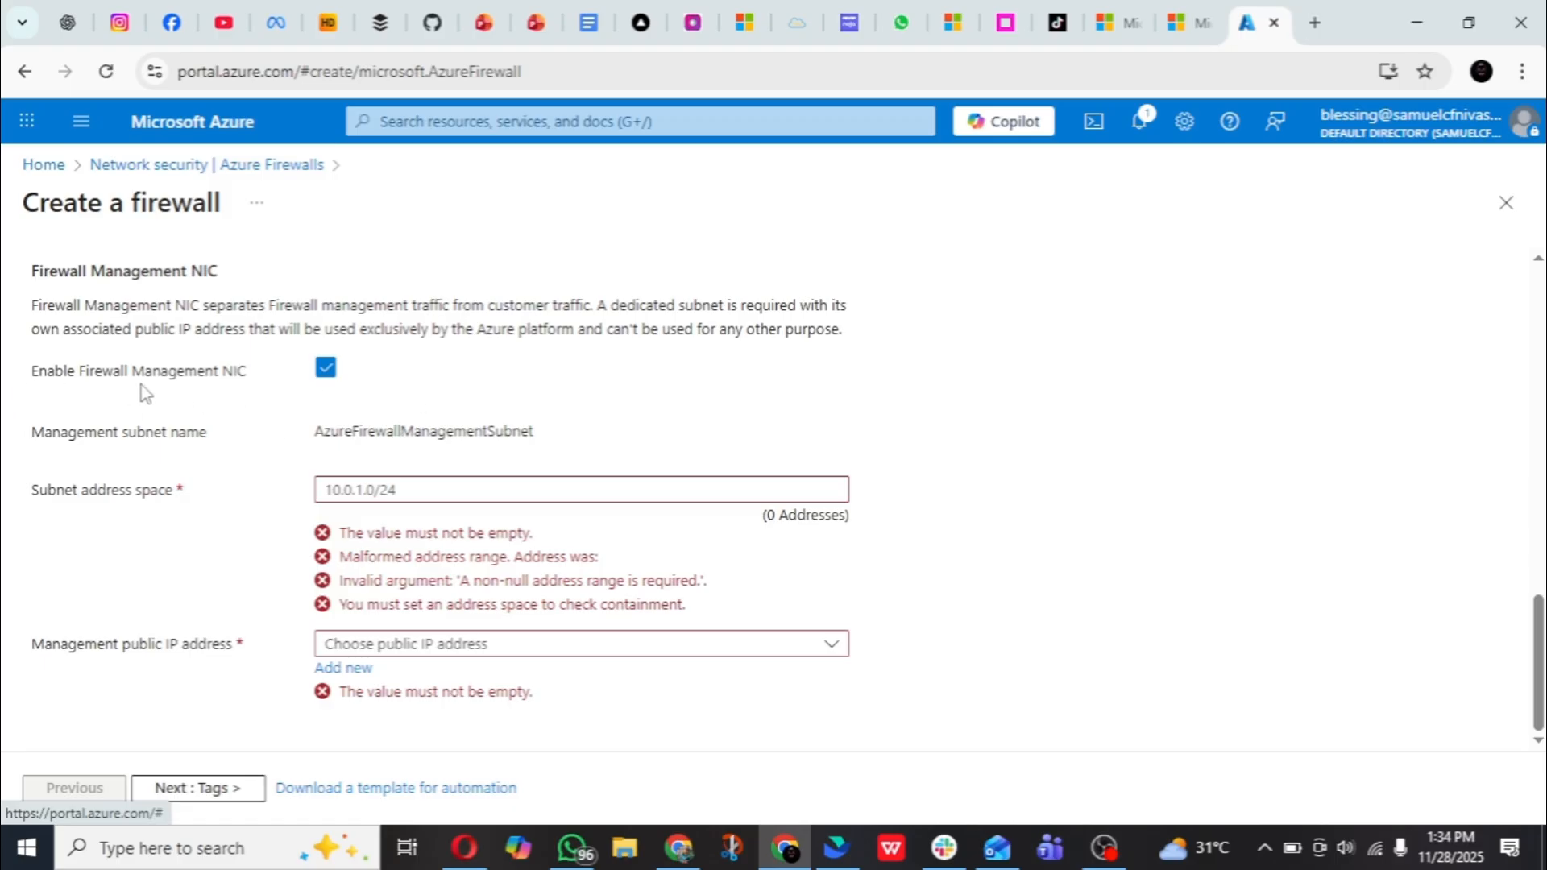
{"action": "left_click", "coordinate": [325, 368]}
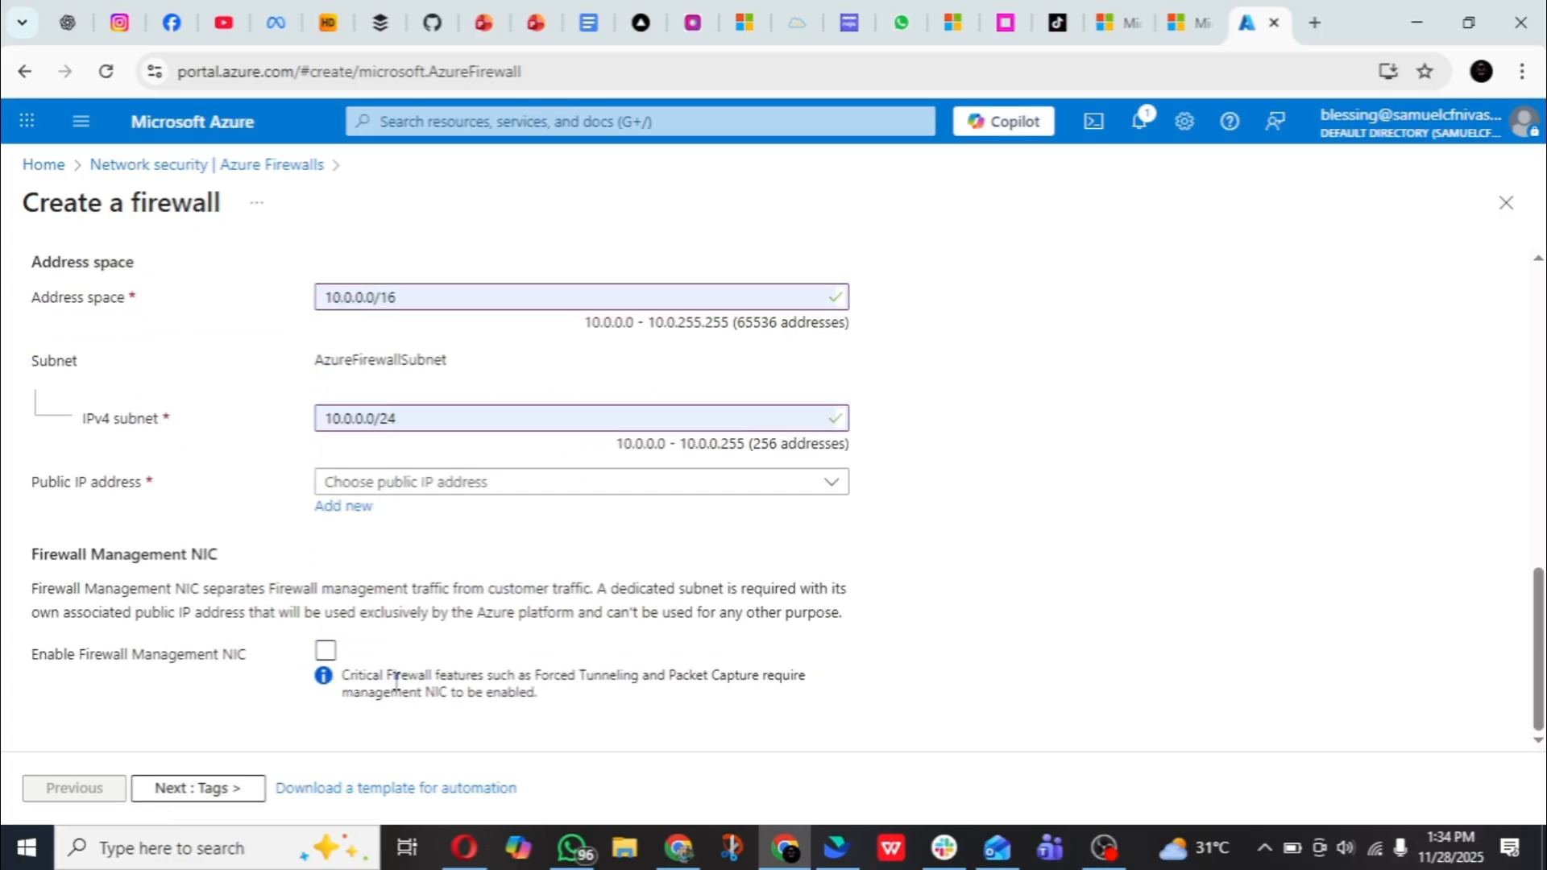
- Create a new public IP address named fw-pip and assign it to the firewall
{"action": "left_click", "coordinate": [476, 484]}
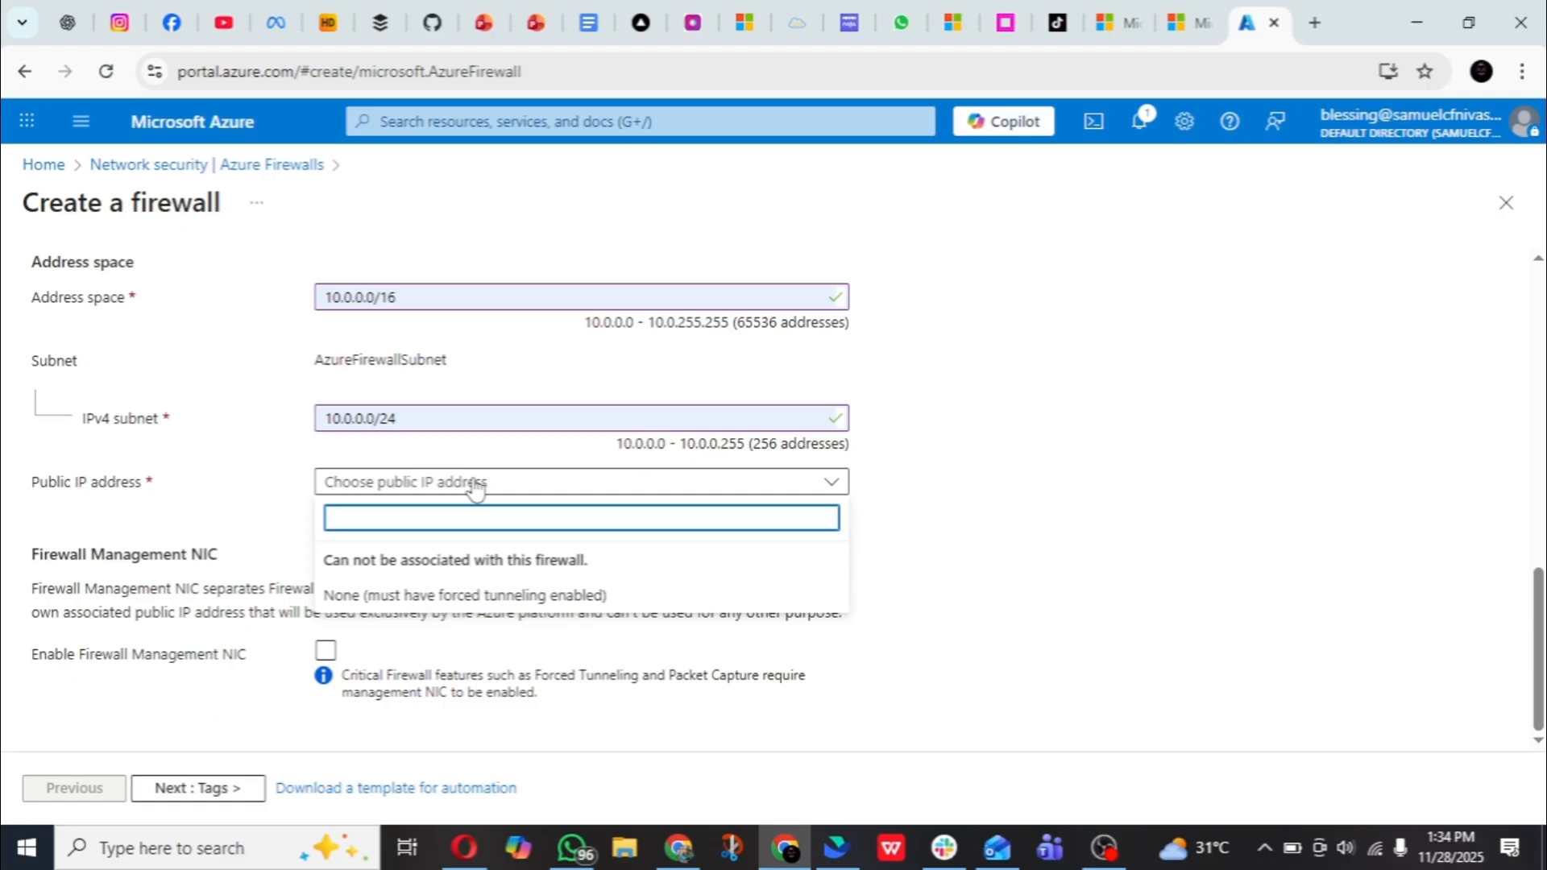
{"action": "left_click", "coordinate": [213, 510]}
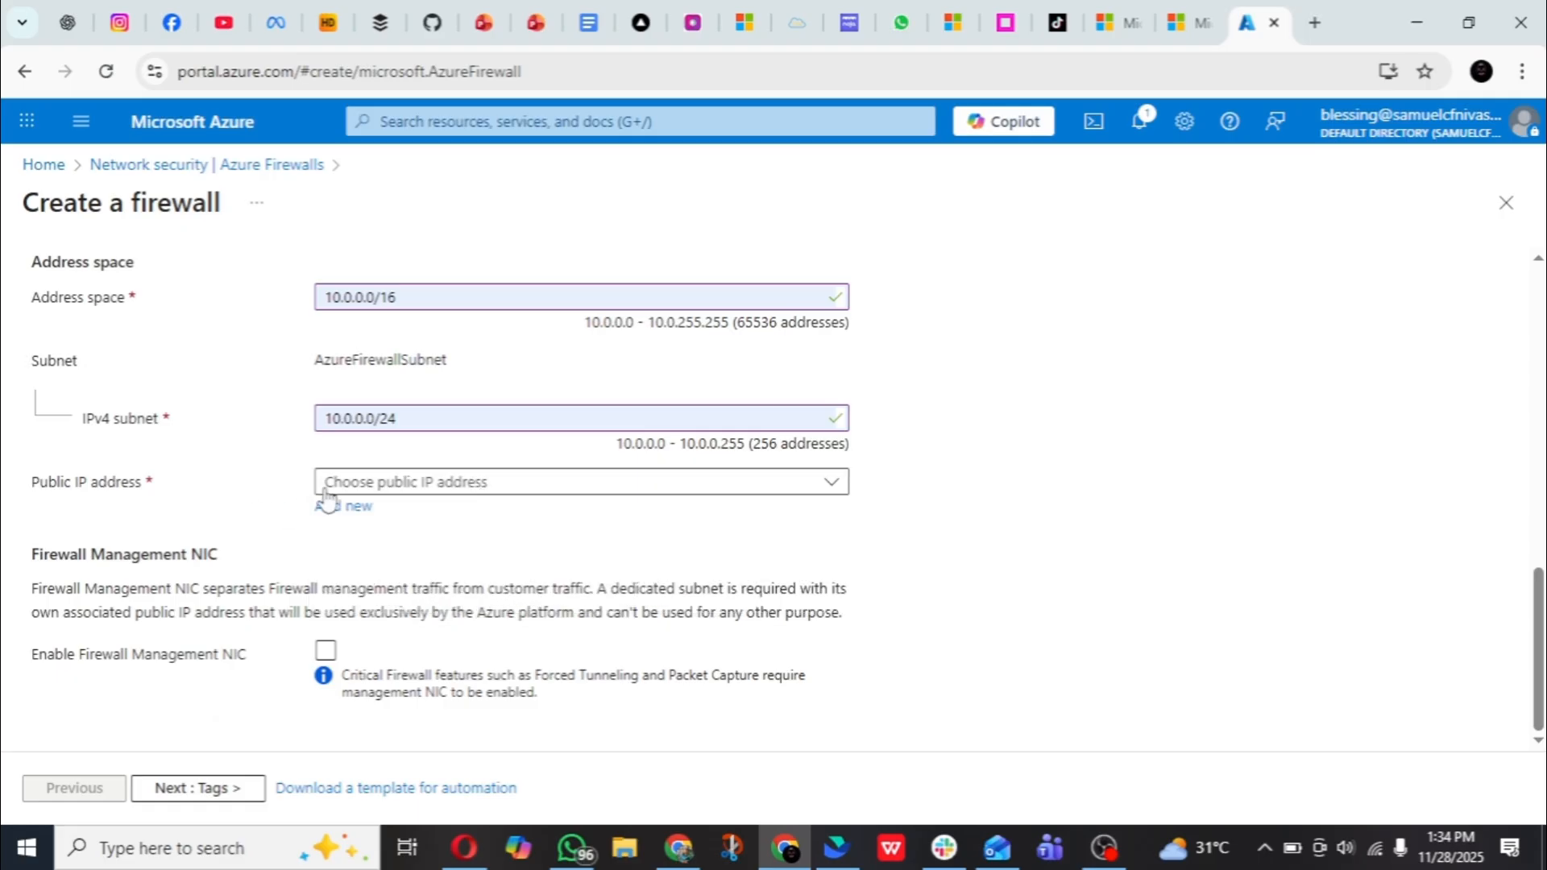
{"action": "left_click", "coordinate": [439, 492]}
{"action": "left_click", "coordinate": [676, 532]}
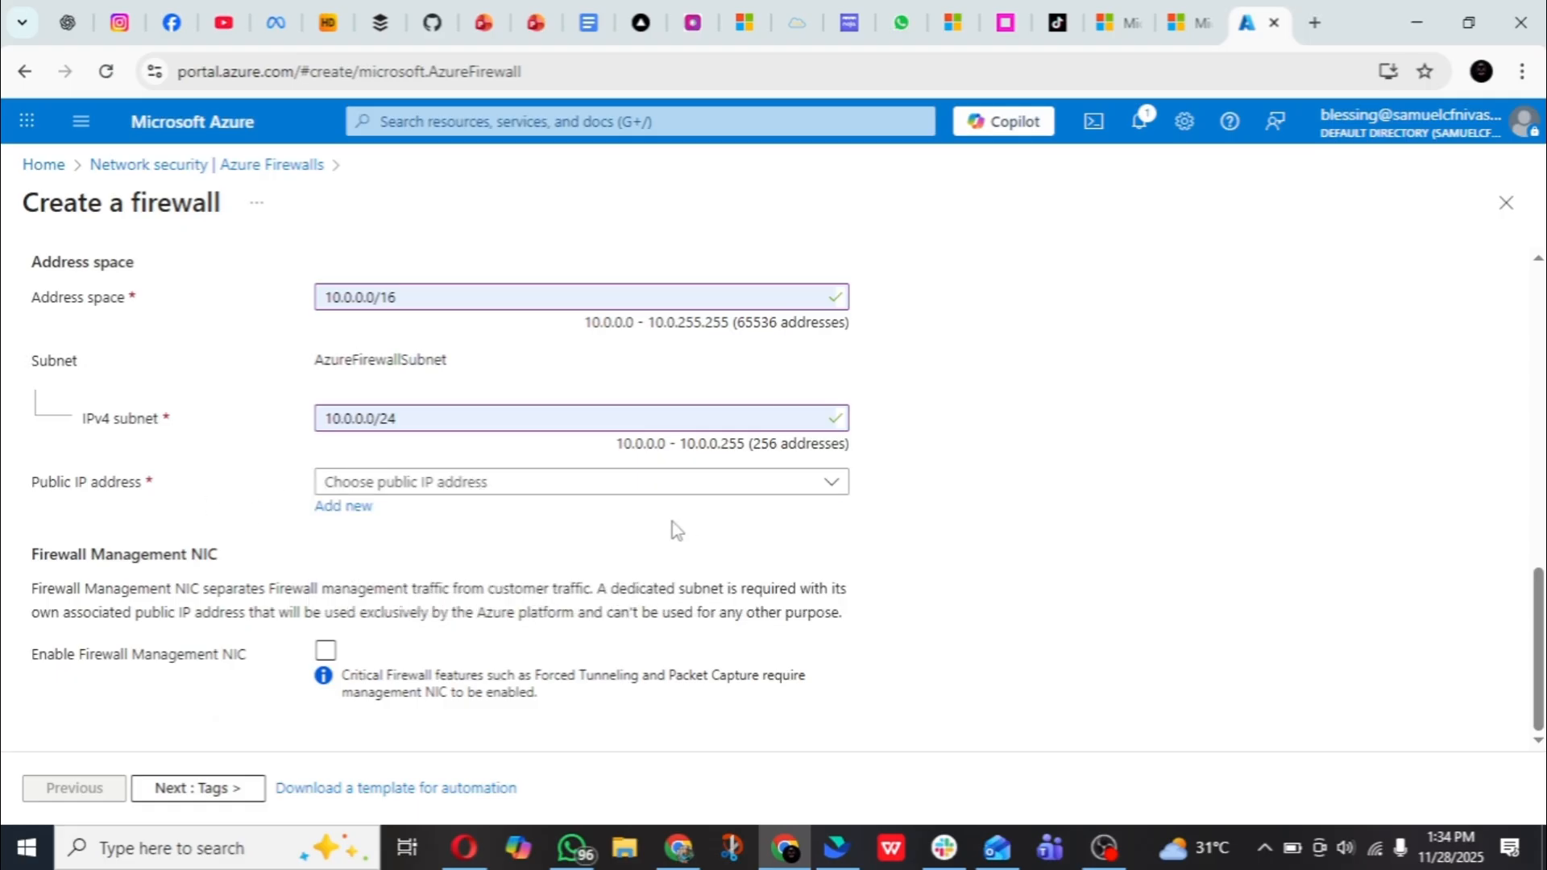
{"action": "left_click", "coordinate": [707, 485]}
{"action": "left_click", "coordinate": [966, 500]}
{"action": "left_click", "coordinate": [323, 508]}
{"action": "type", "text": "fw-pip"}
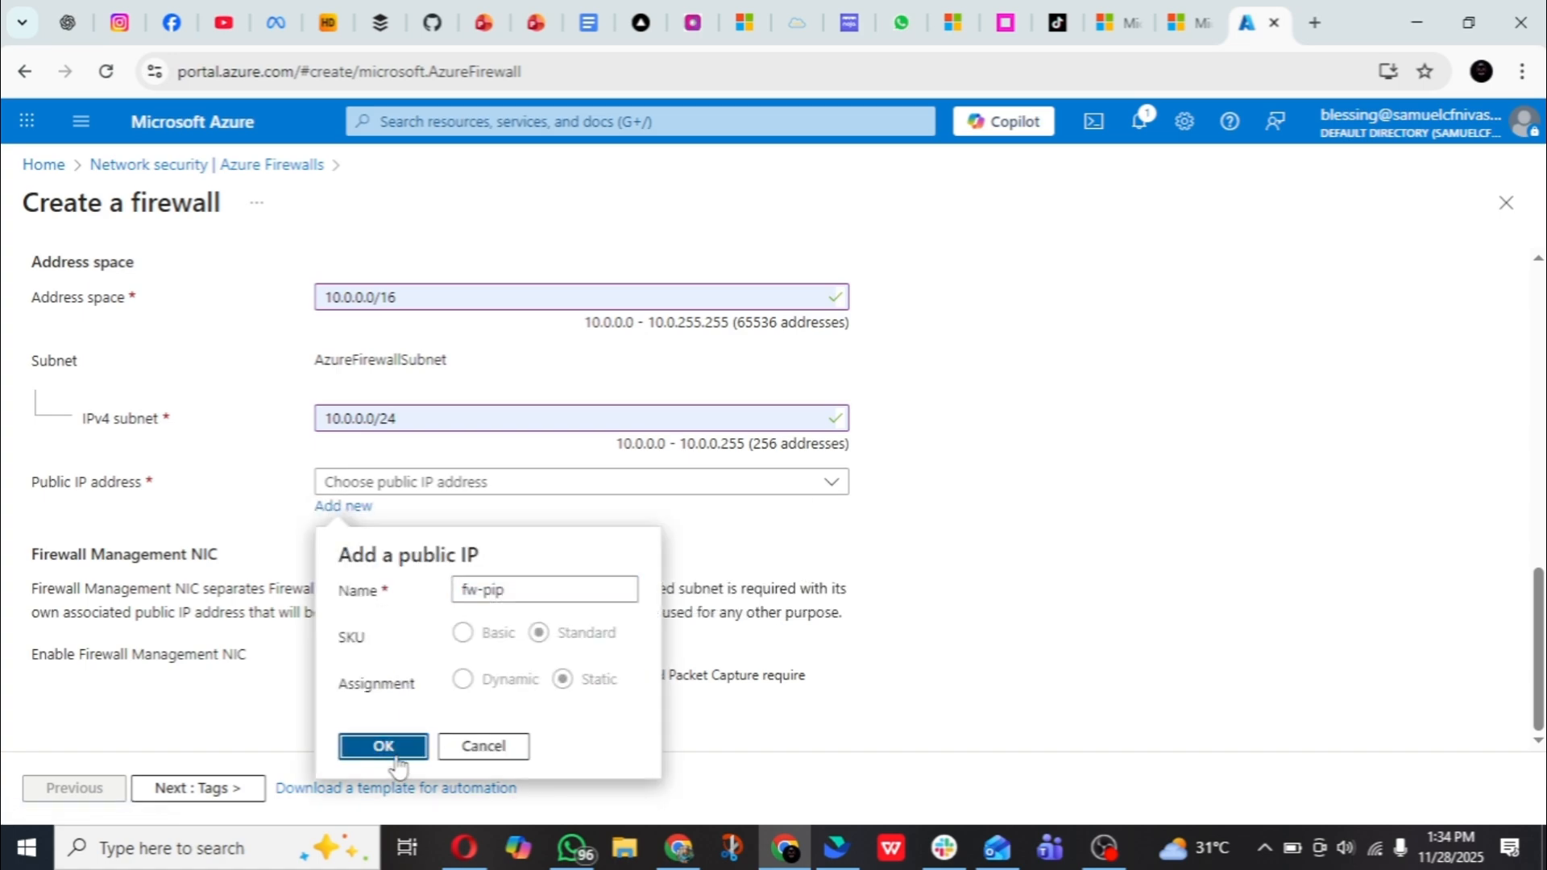
{"action": "left_click", "coordinate": [395, 757]}
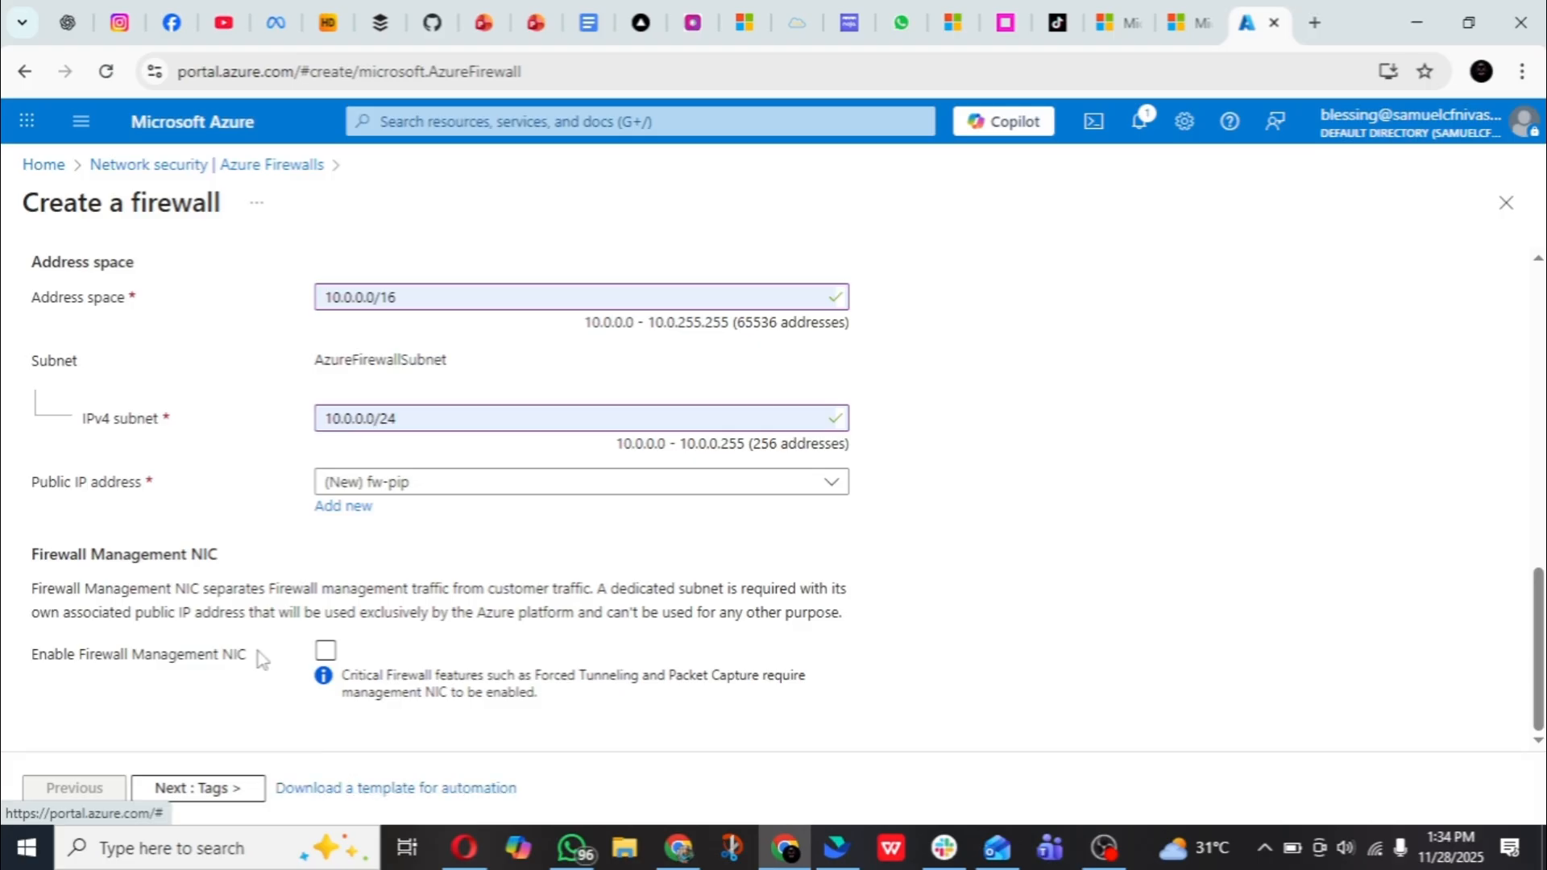
- Skip the tags, review the firewall's configuration summary, and create the firewall
{"action": "left_click", "coordinate": [216, 789]}
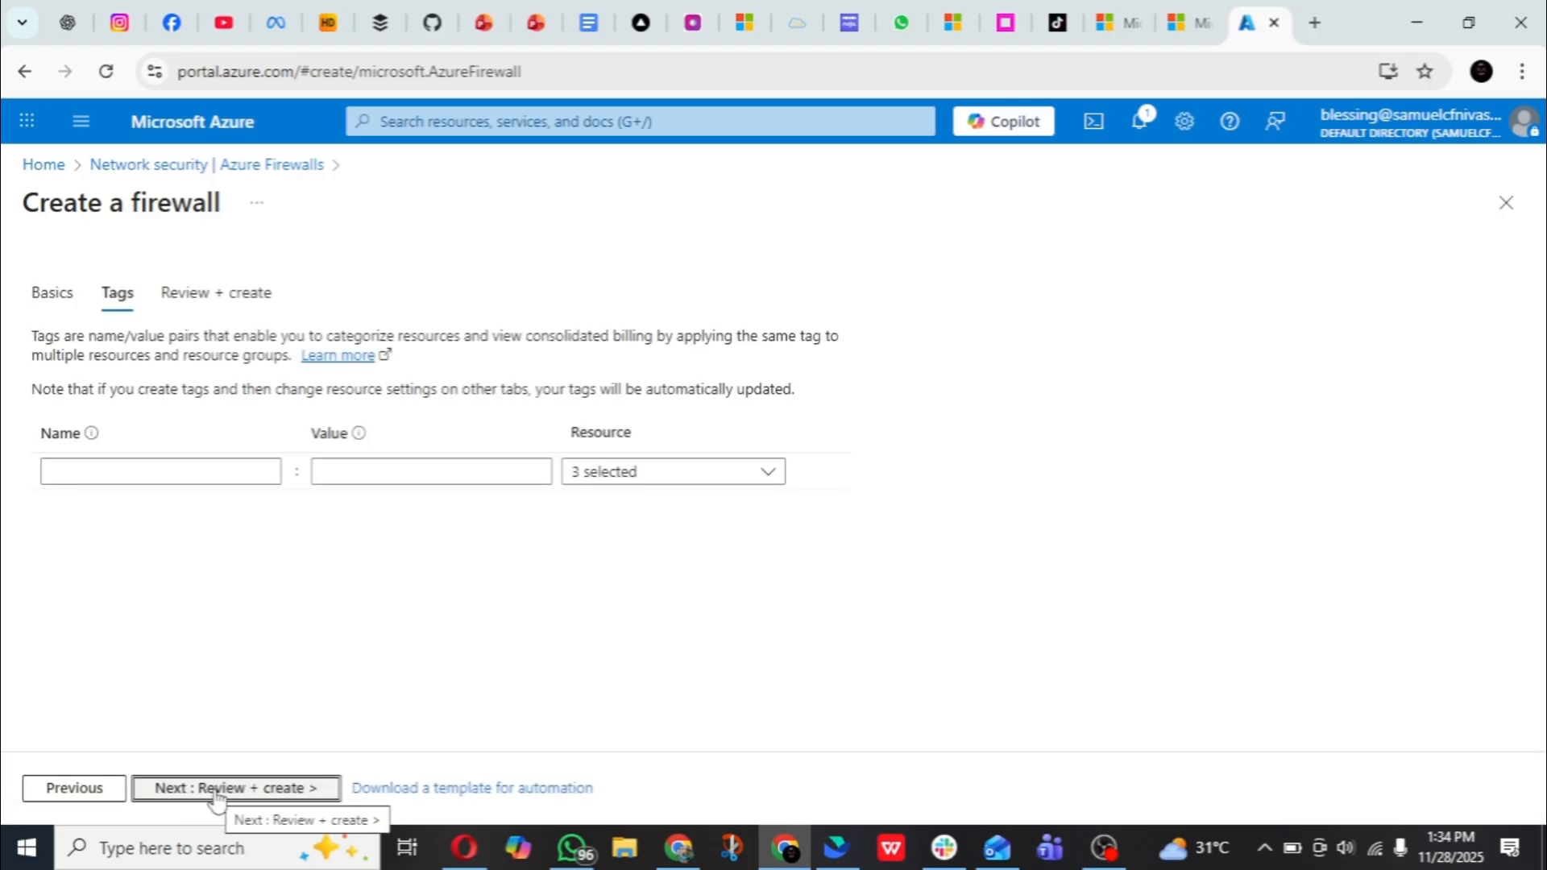
{"action": "left_click", "coordinate": [218, 791]}
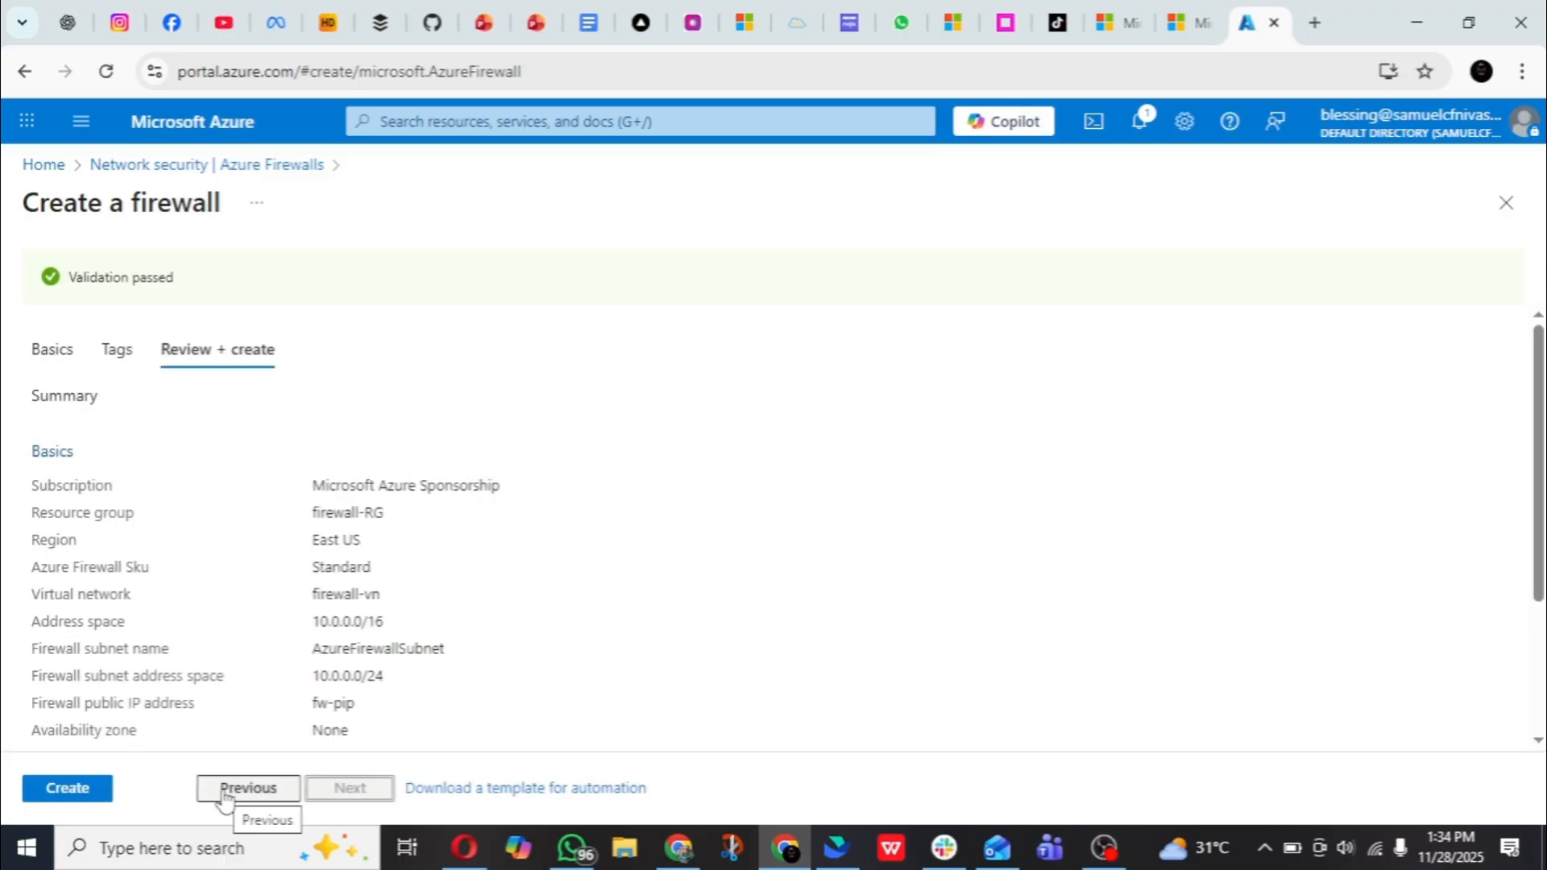
{"action": "scroll", "coordinate": [138, 617], "scroll_direction": "down", "scroll_amount": 1}
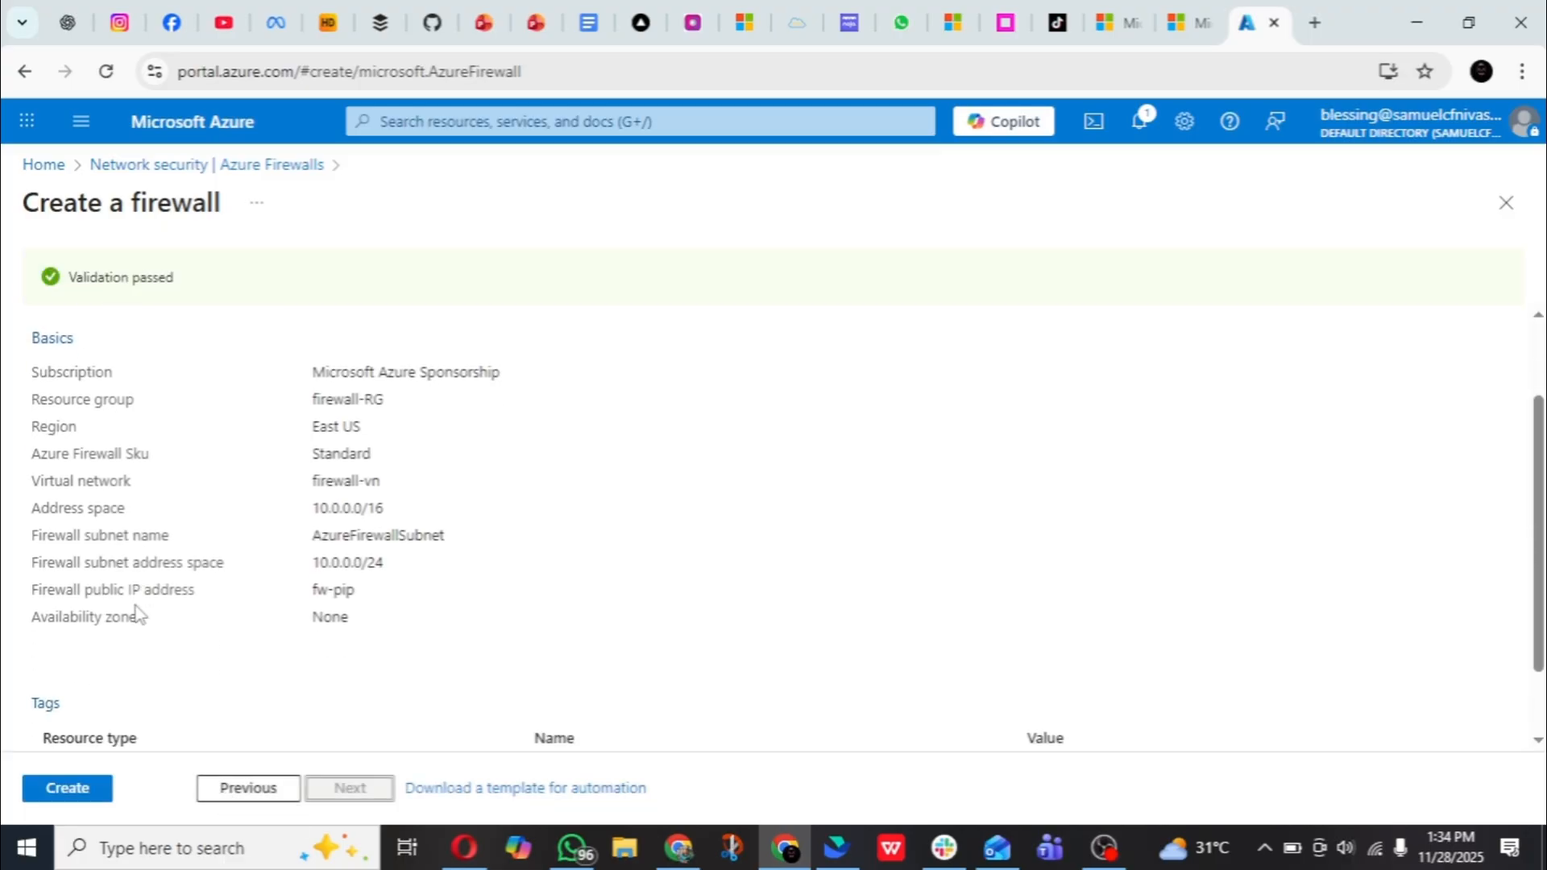
{"action": "left_click", "coordinate": [75, 790]}
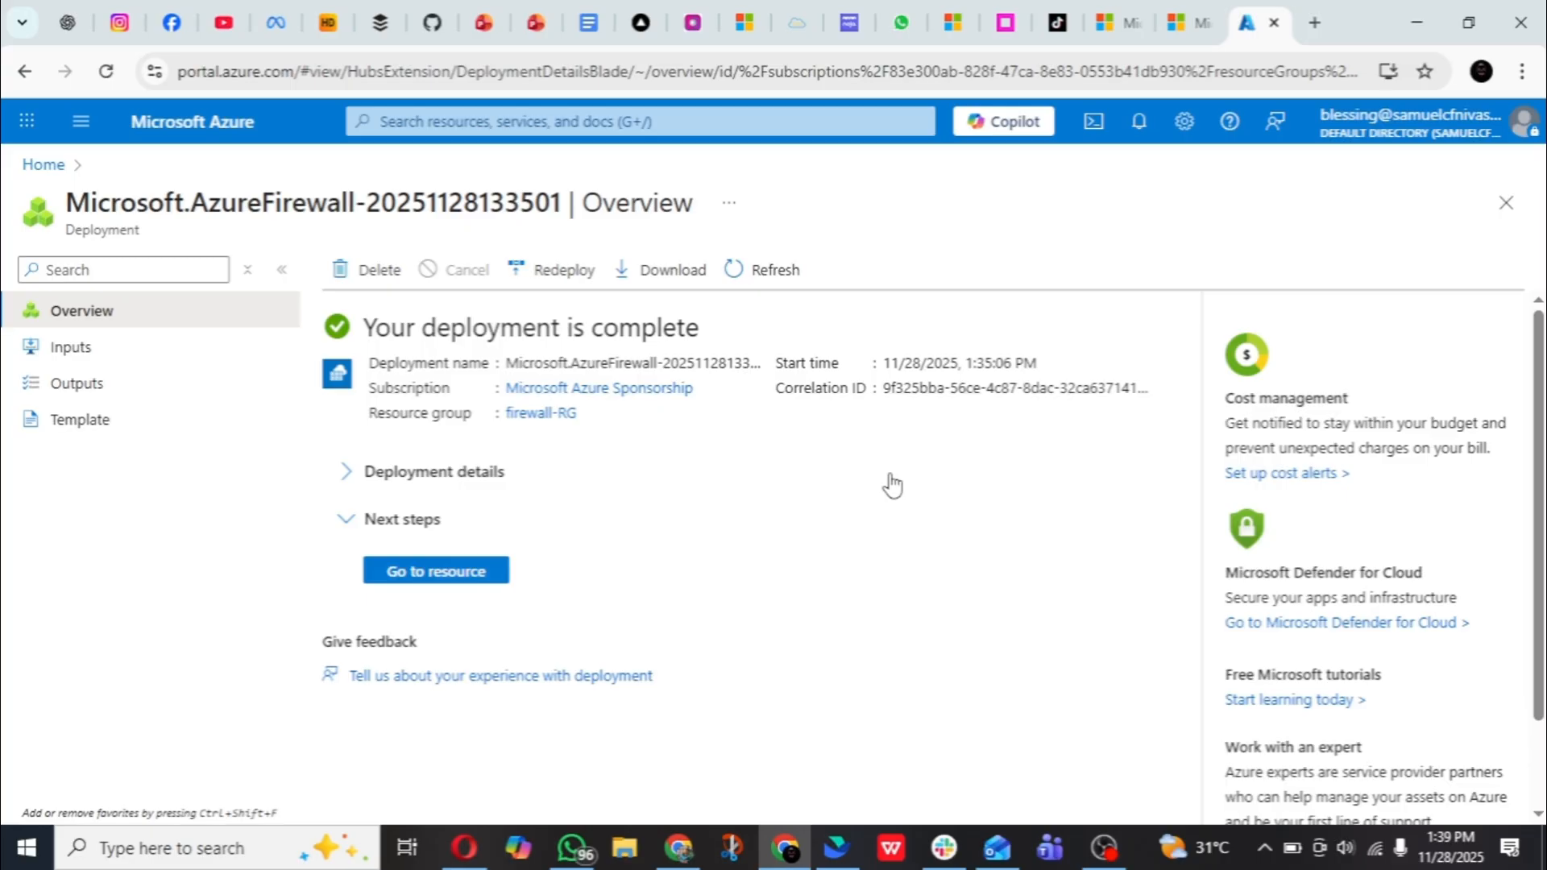
- Find the virtual networks service and open the subnet list of the firewall-vn virtual network
{"action": "left_click", "coordinate": [444, 120]}
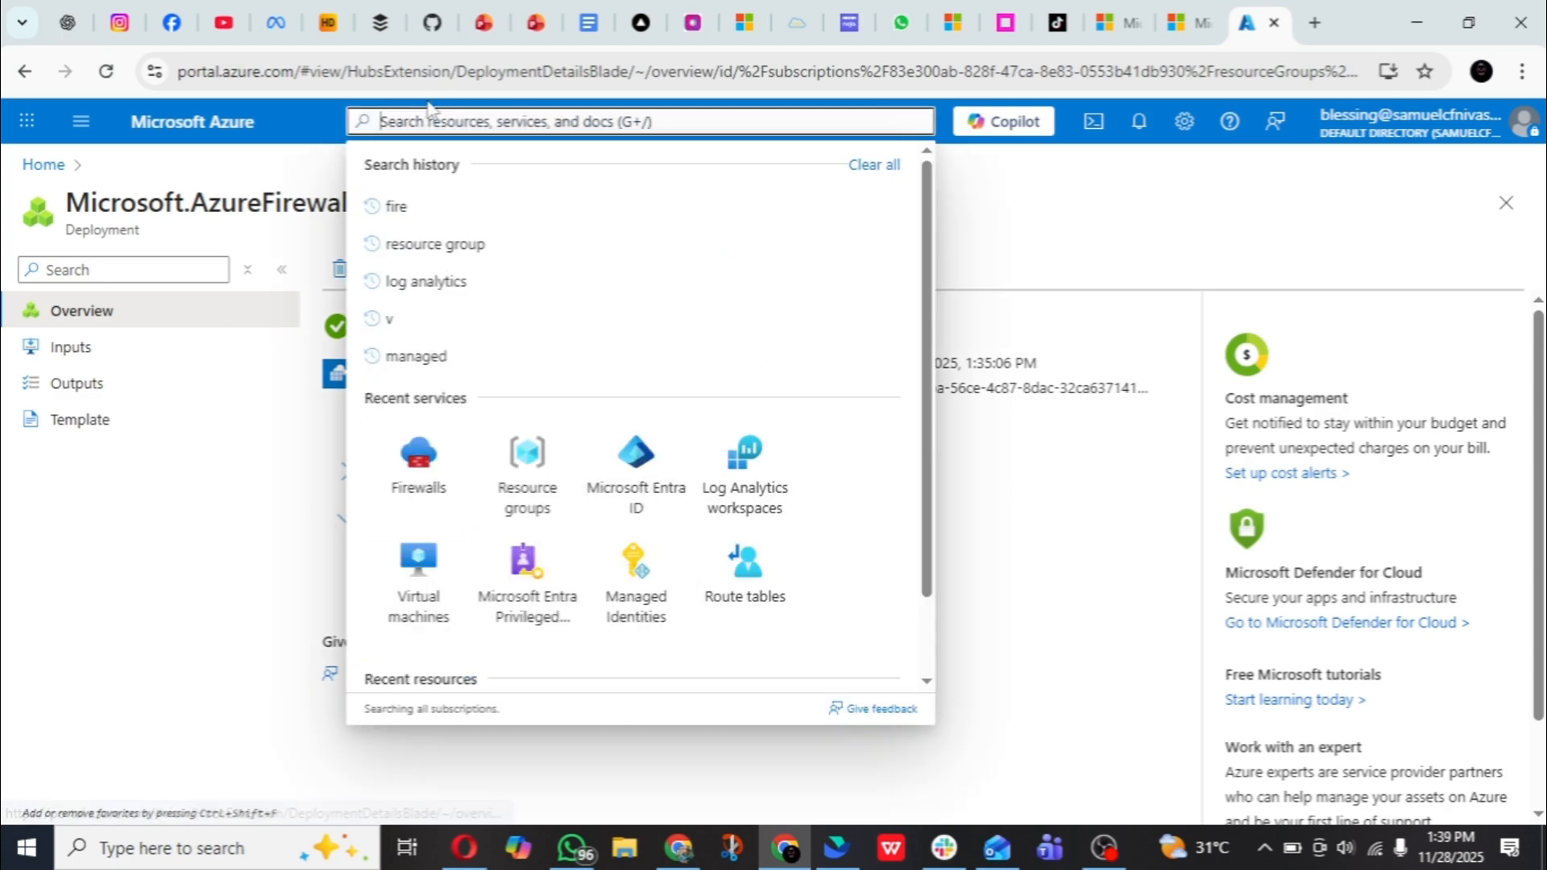
{"action": "type", "text": "virt"}
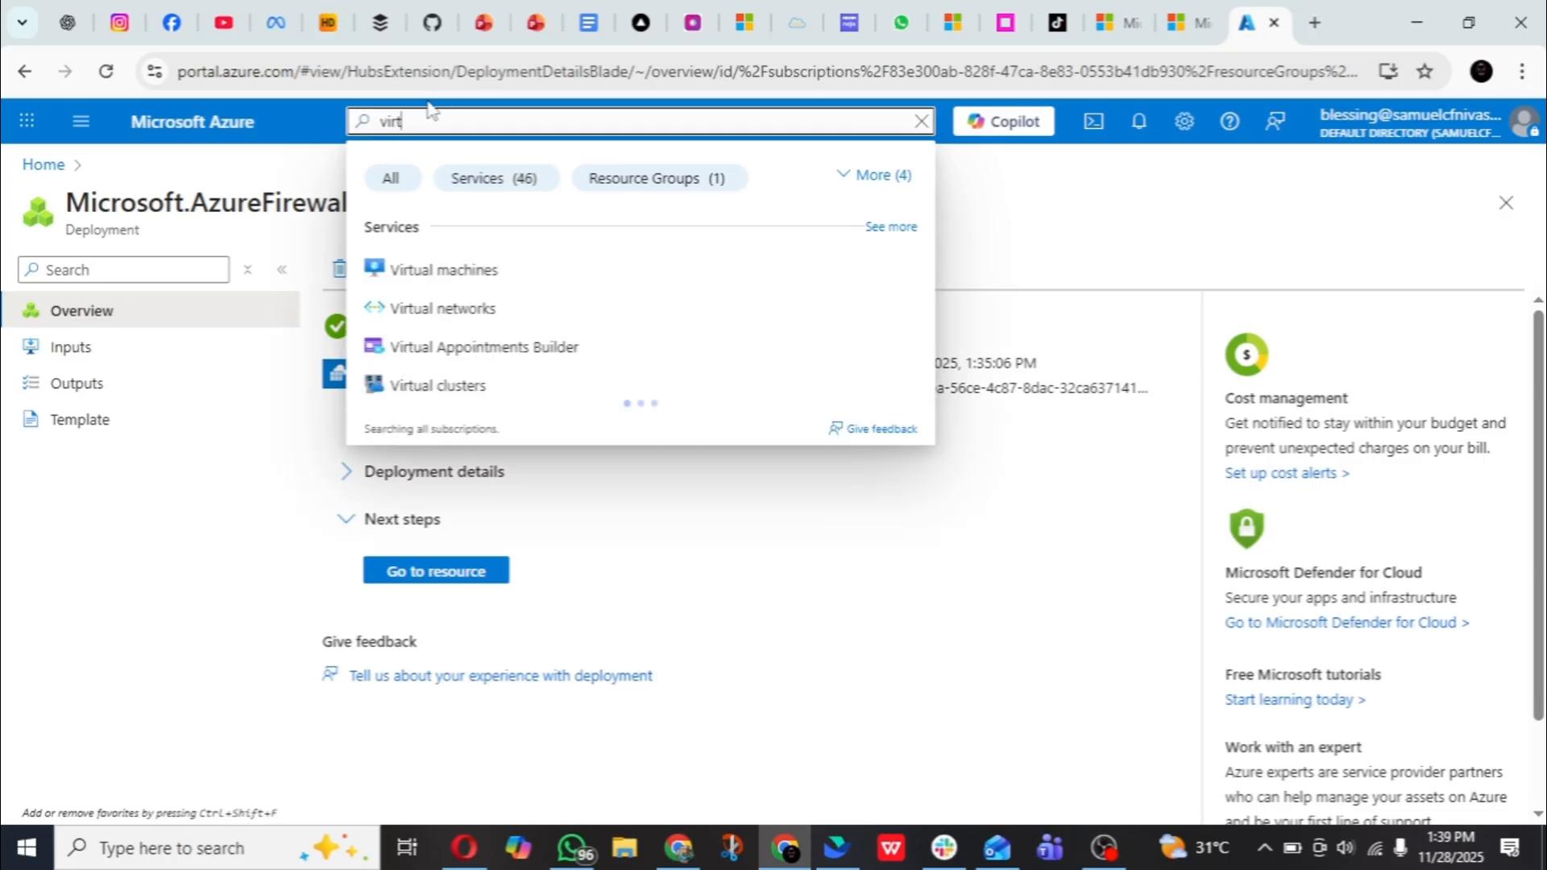
{"action": "left_click", "coordinate": [657, 310]}
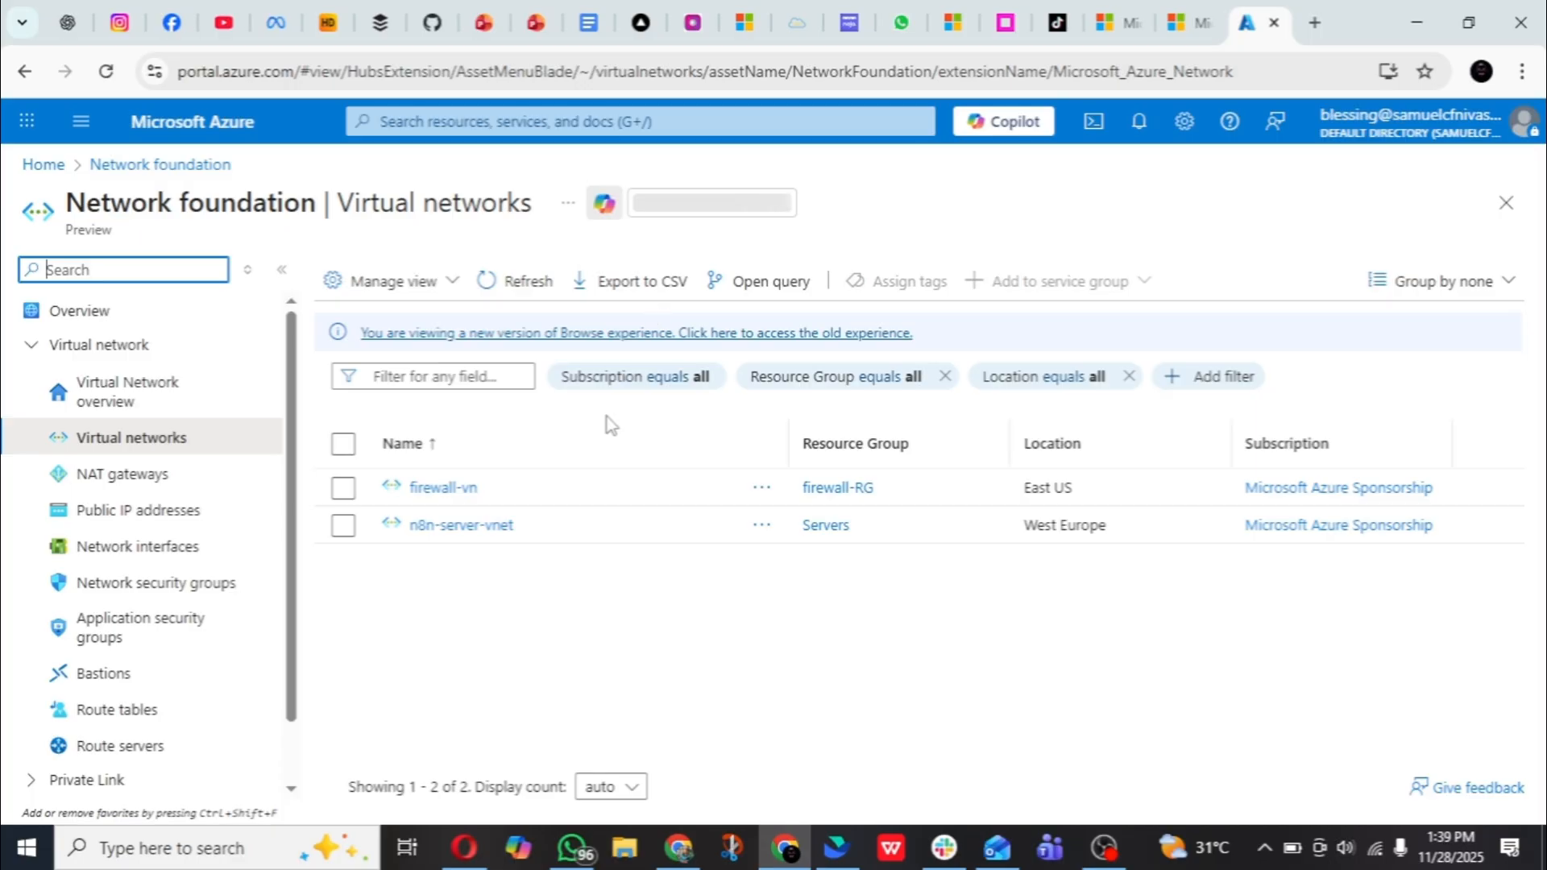
{"action": "left_click", "coordinate": [439, 488]}
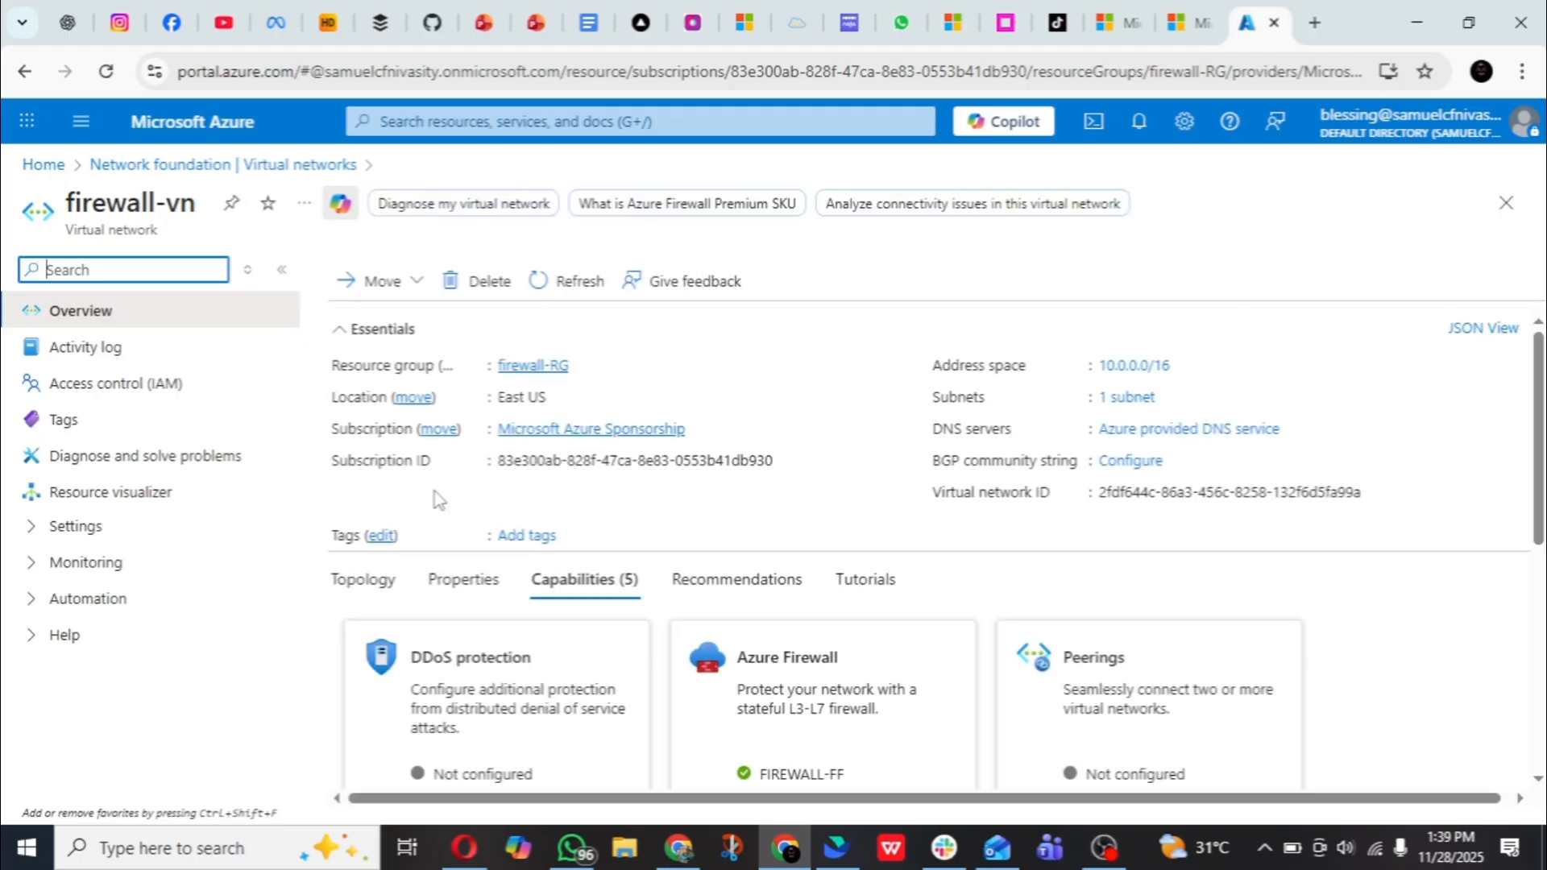
{"action": "left_click", "coordinate": [118, 536]}
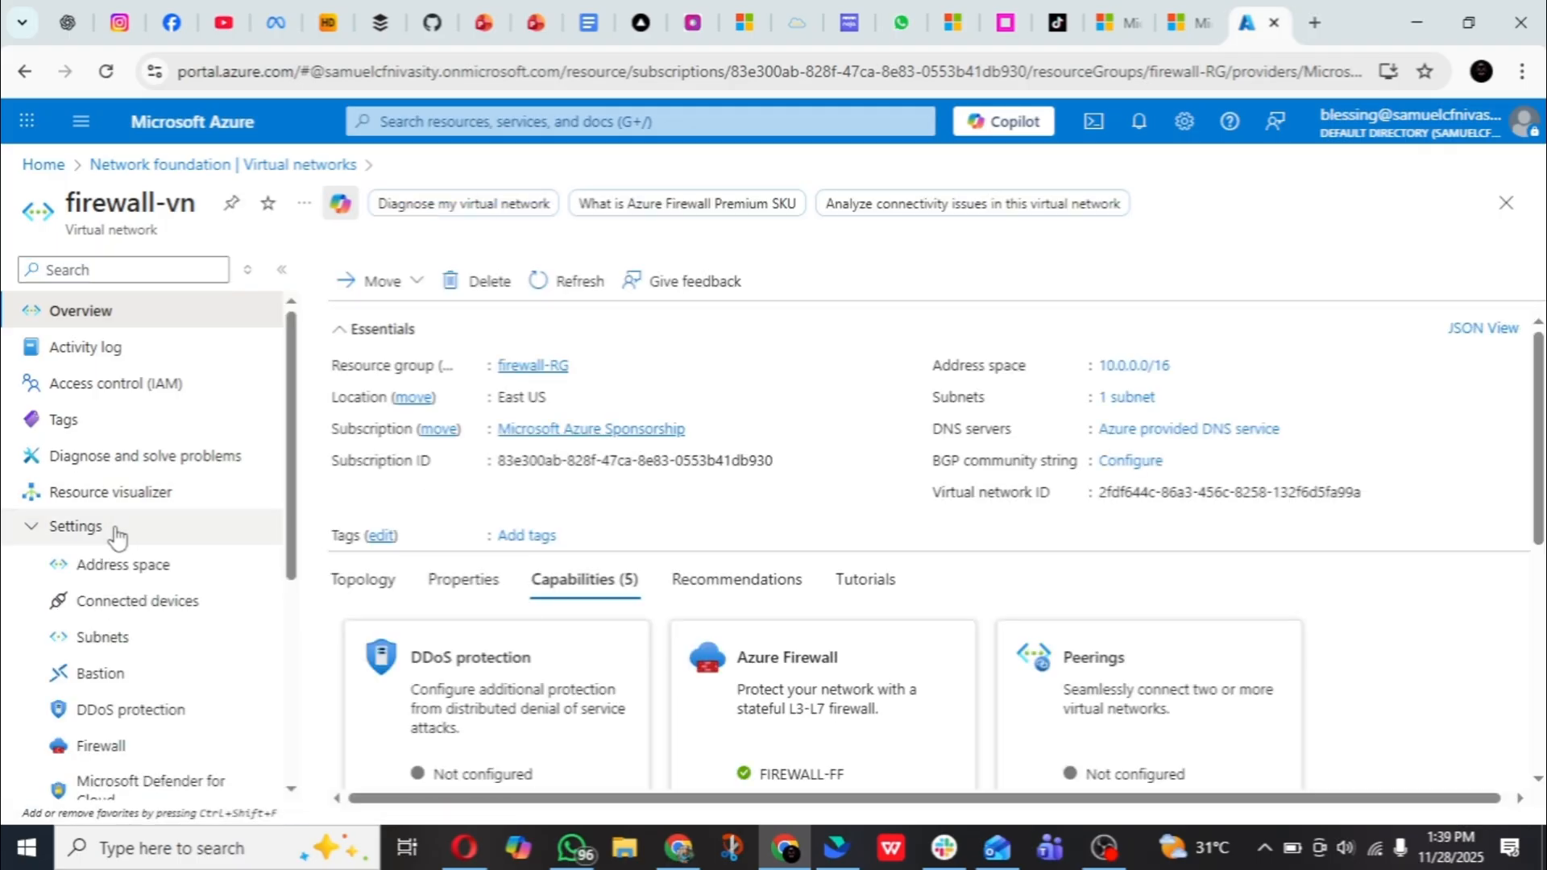
{"action": "scroll", "coordinate": [122, 483], "scroll_direction": "down", "scroll_amount": 3}
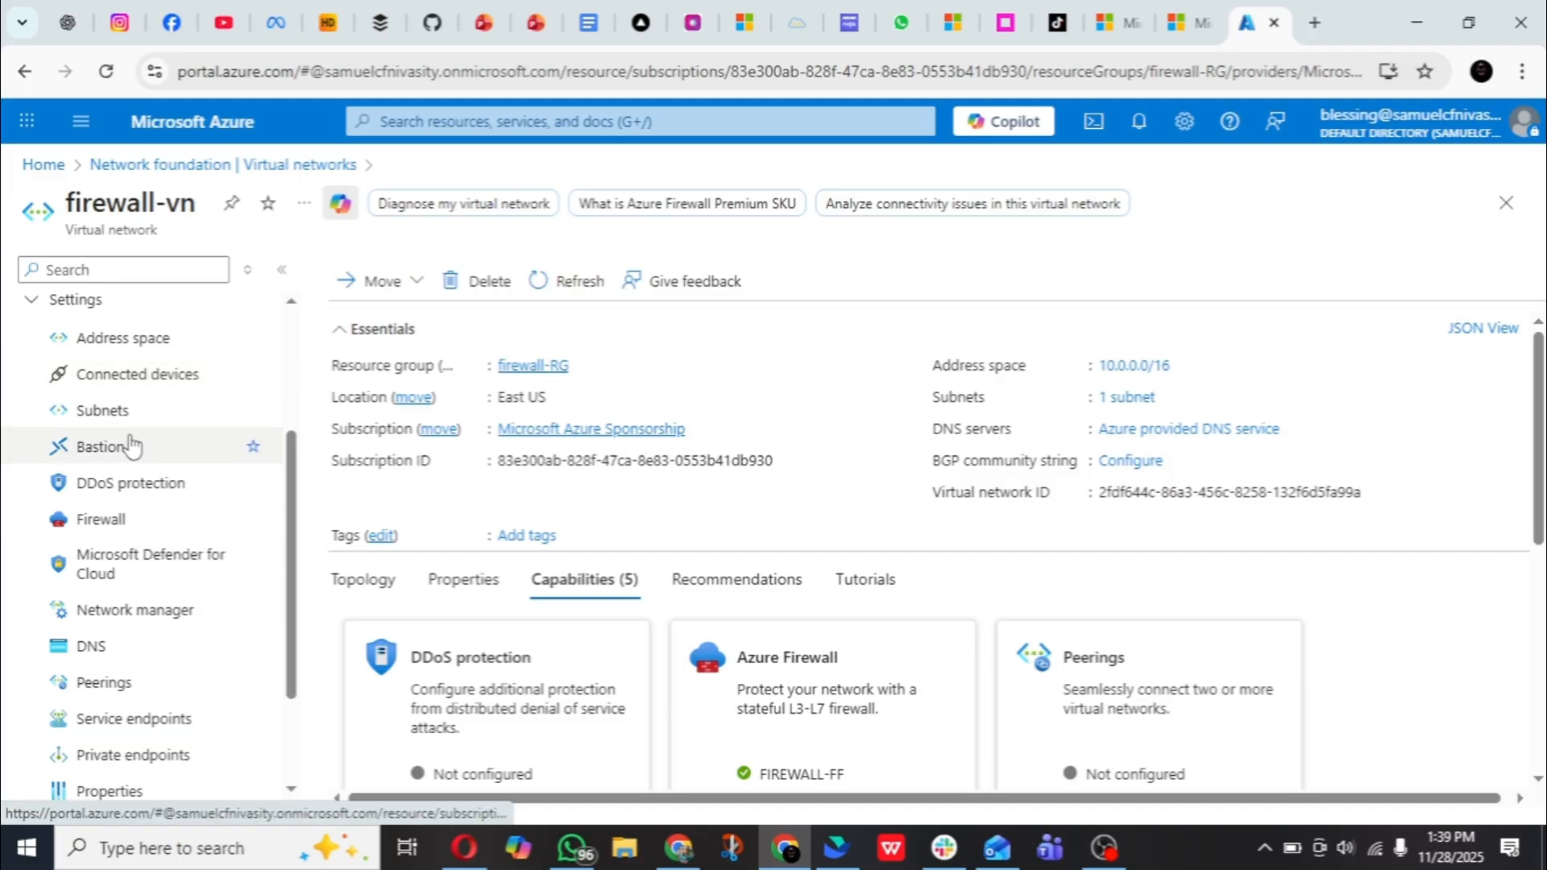
{"action": "left_click", "coordinate": [135, 430]}
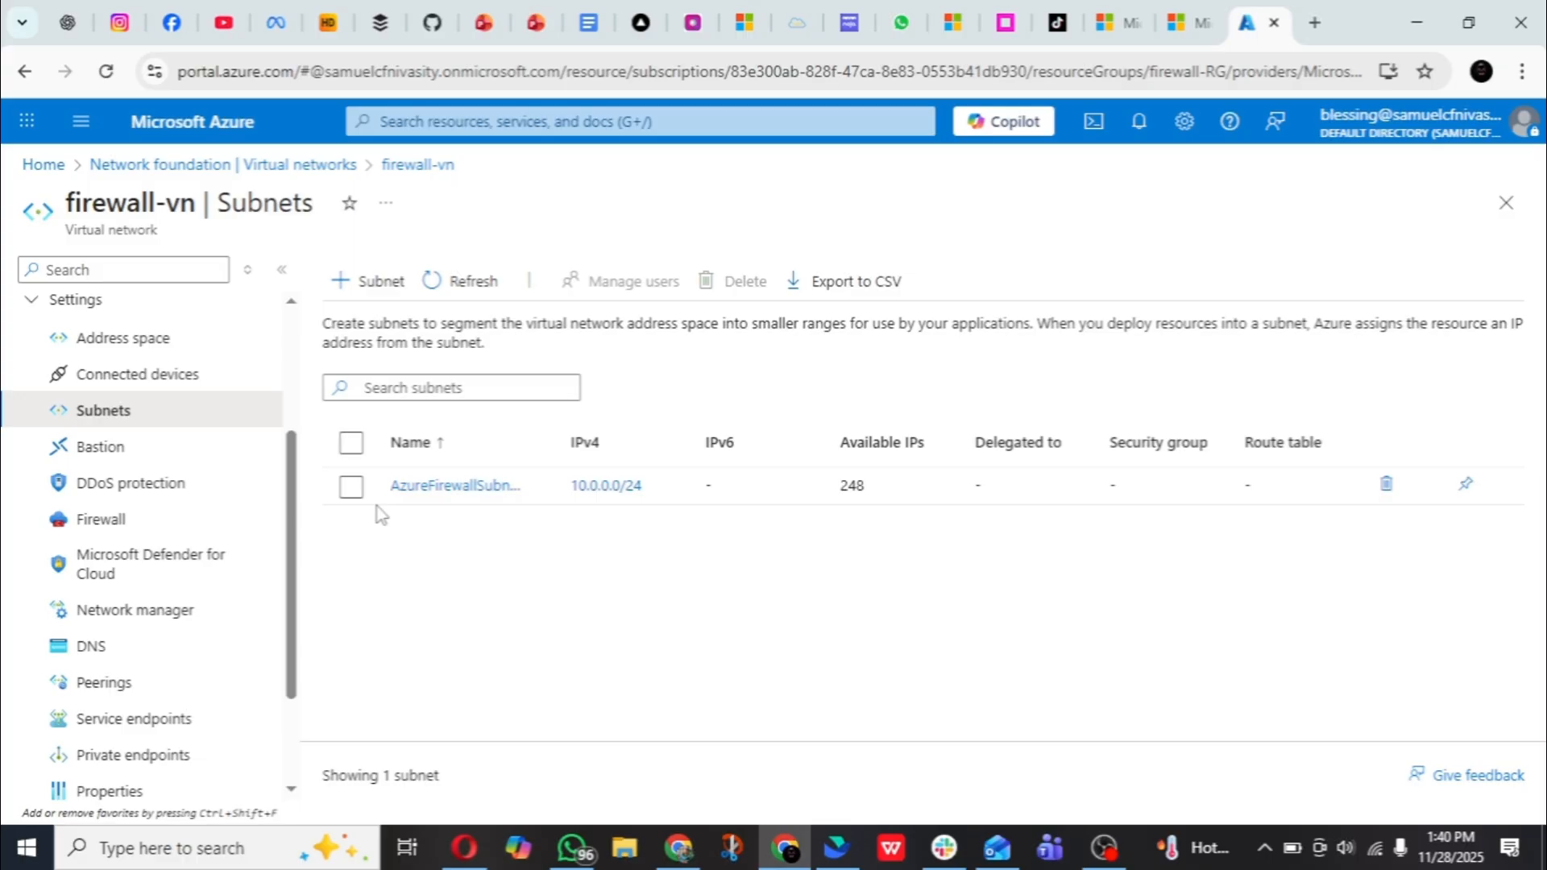
- Add a subnet named firewall-sbnet to firewall-vn, keeping the default starting address 10.0.1.0 and /24 size
{"action": "left_click", "coordinate": [375, 287]}
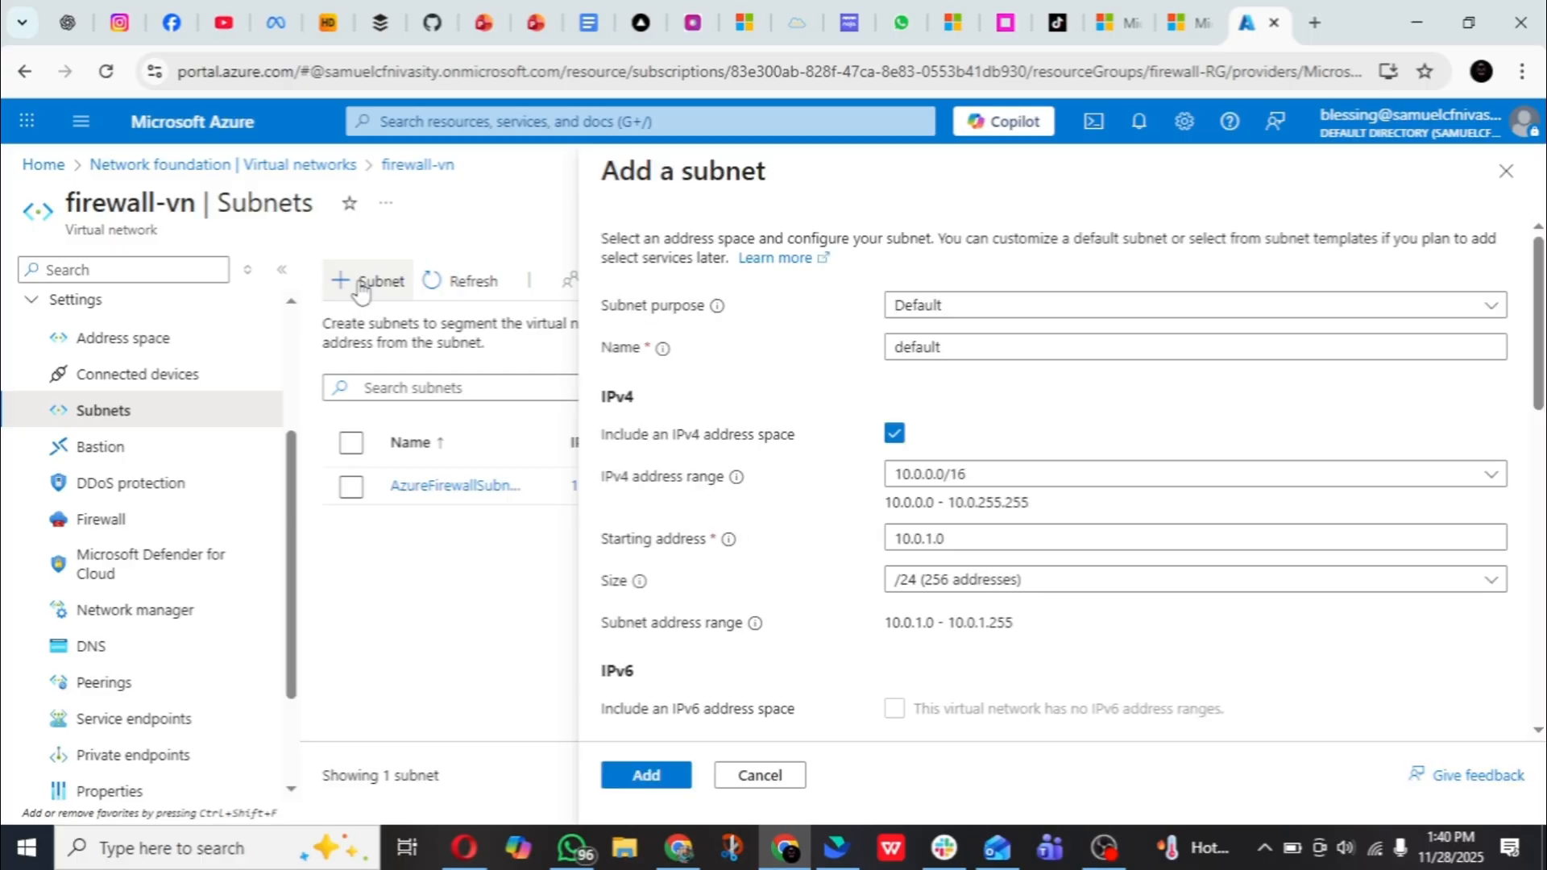
{"action": "left_click", "coordinate": [980, 356]}
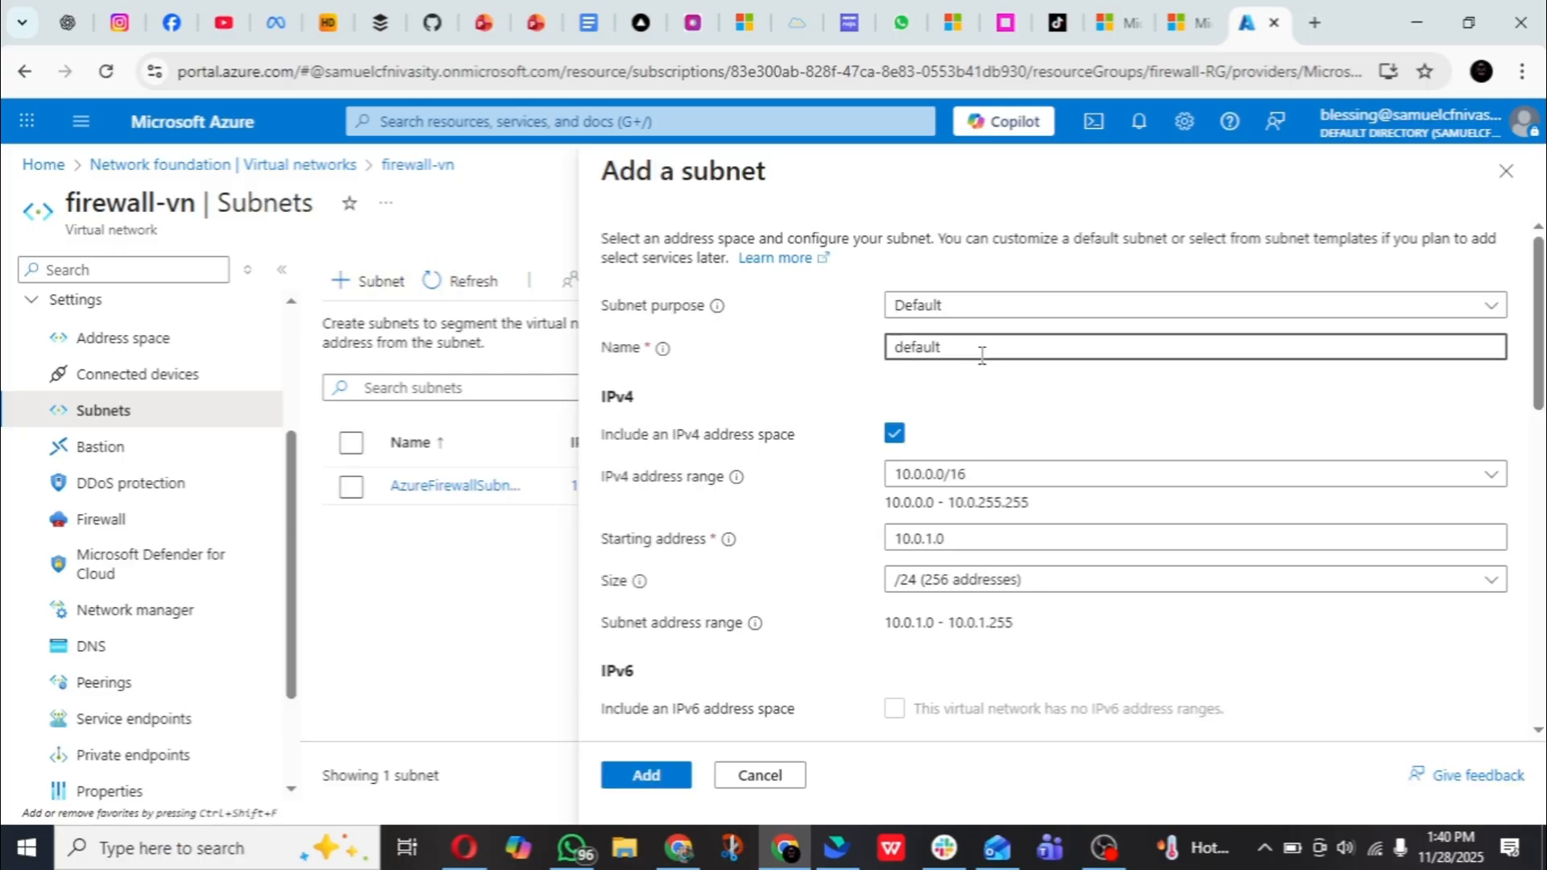
{"action": "key", "text": "BackSpace"}
{"action": "key", "text": "BackSpace"}
{"action": "key", "text": "BackSpace"}
{"action": "key", "text": "BackSpace"}
{"action": "key", "text": "BackSpace"}
{"action": "key", "text": "BackSpace"}
{"action": "key", "text": "BackSpace"}
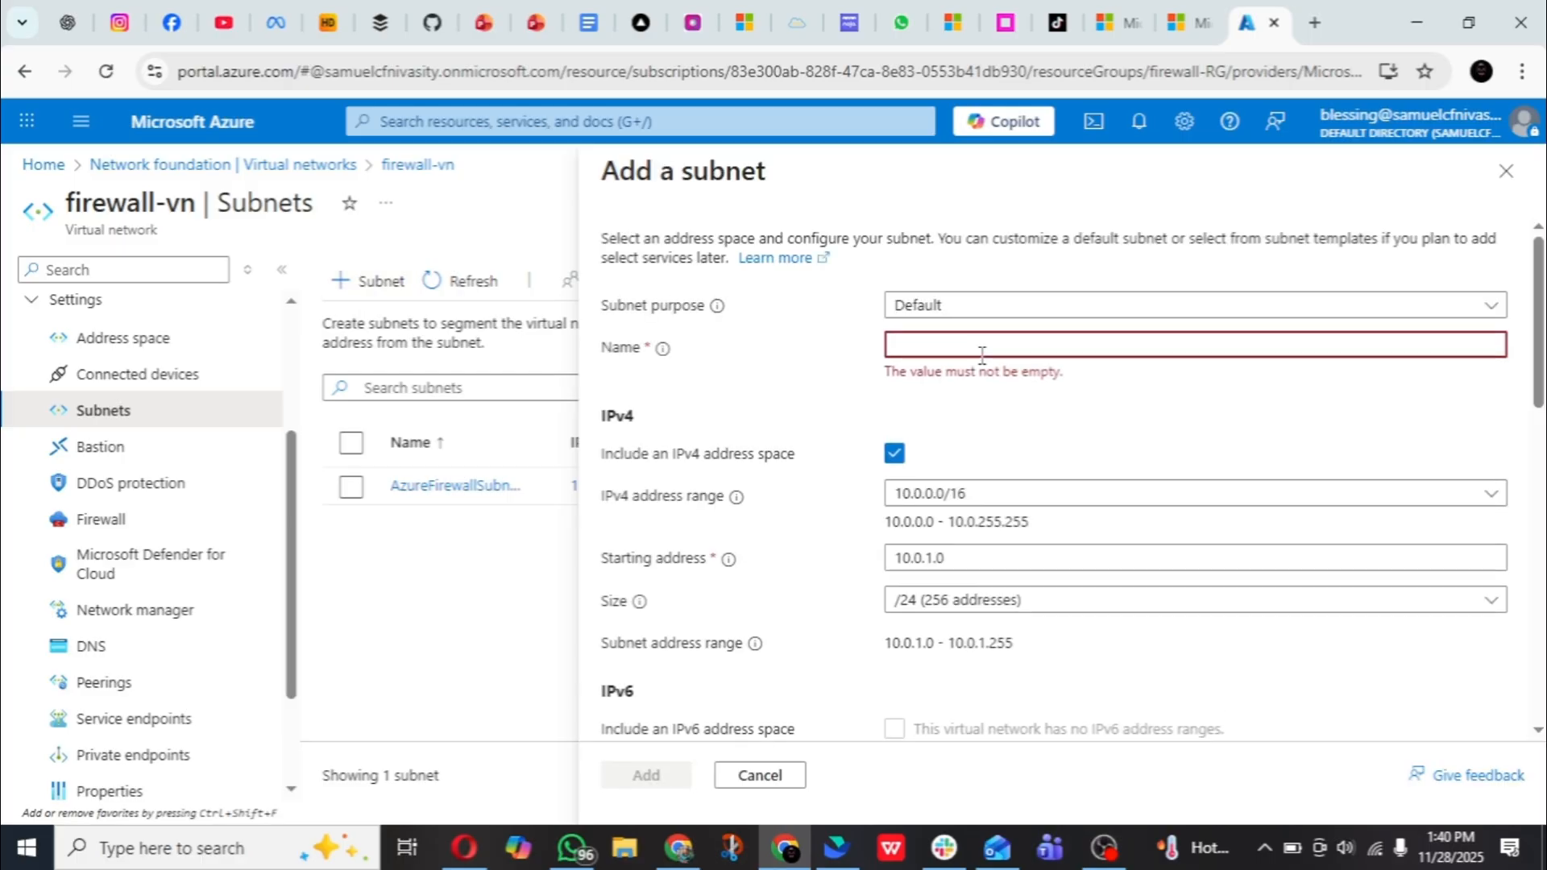
{"action": "type", "text": "f"}
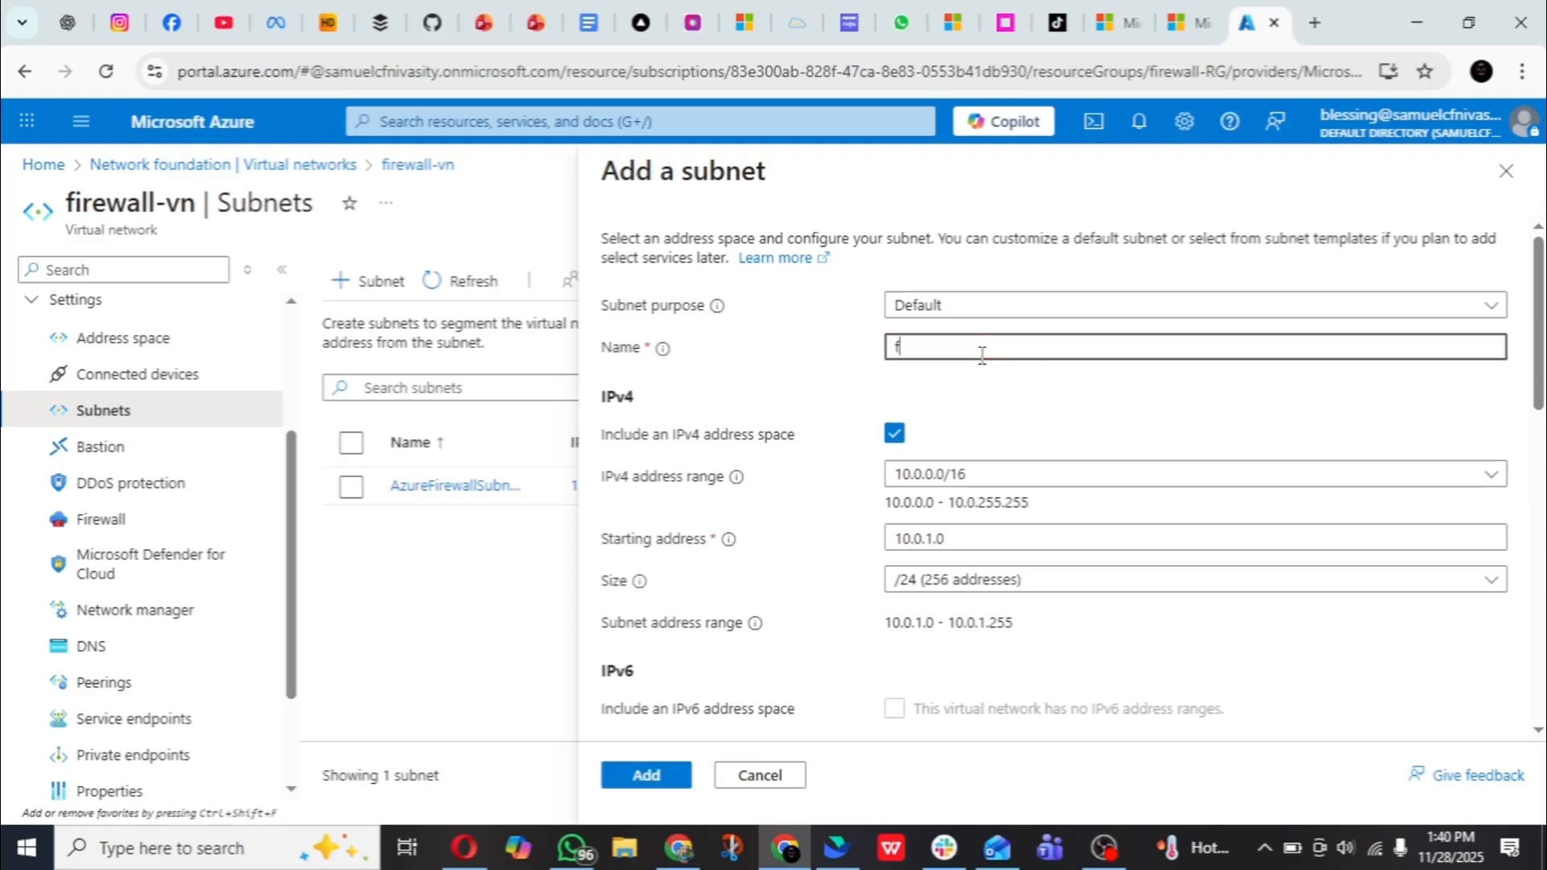
{"action": "type", "text": "irewall-sbnet"}
{"action": "scroll", "coordinate": [801, 501], "scroll_direction": "down", "scroll_amount": 3}
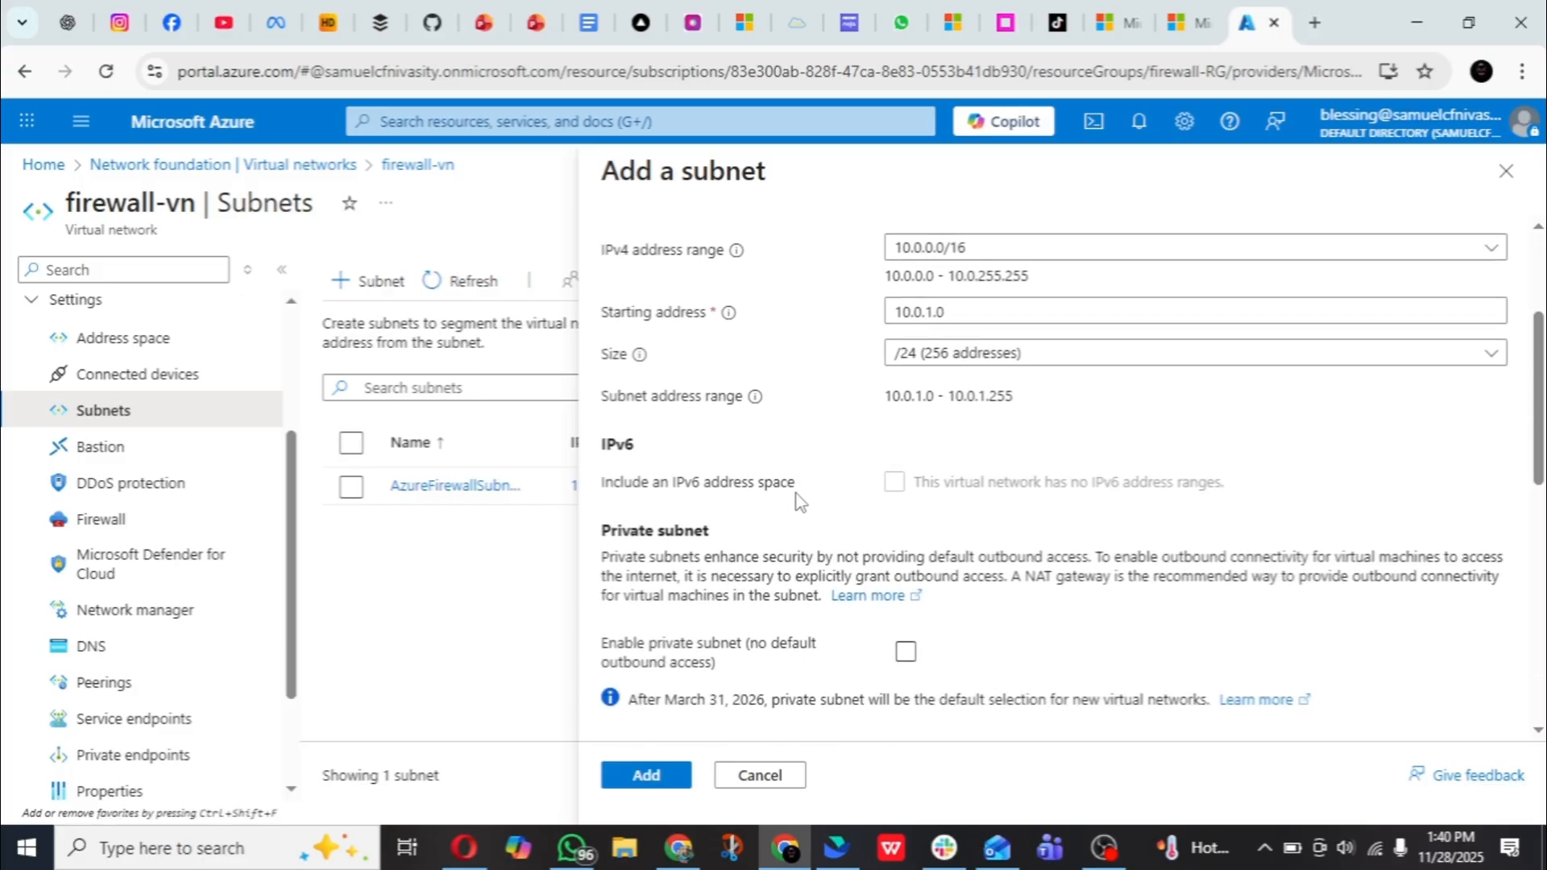
{"action": "scroll", "coordinate": [798, 499], "scroll_direction": "down", "scroll_amount": 4}
{"action": "scroll", "coordinate": [798, 500], "scroll_direction": "up", "scroll_amount": 10}
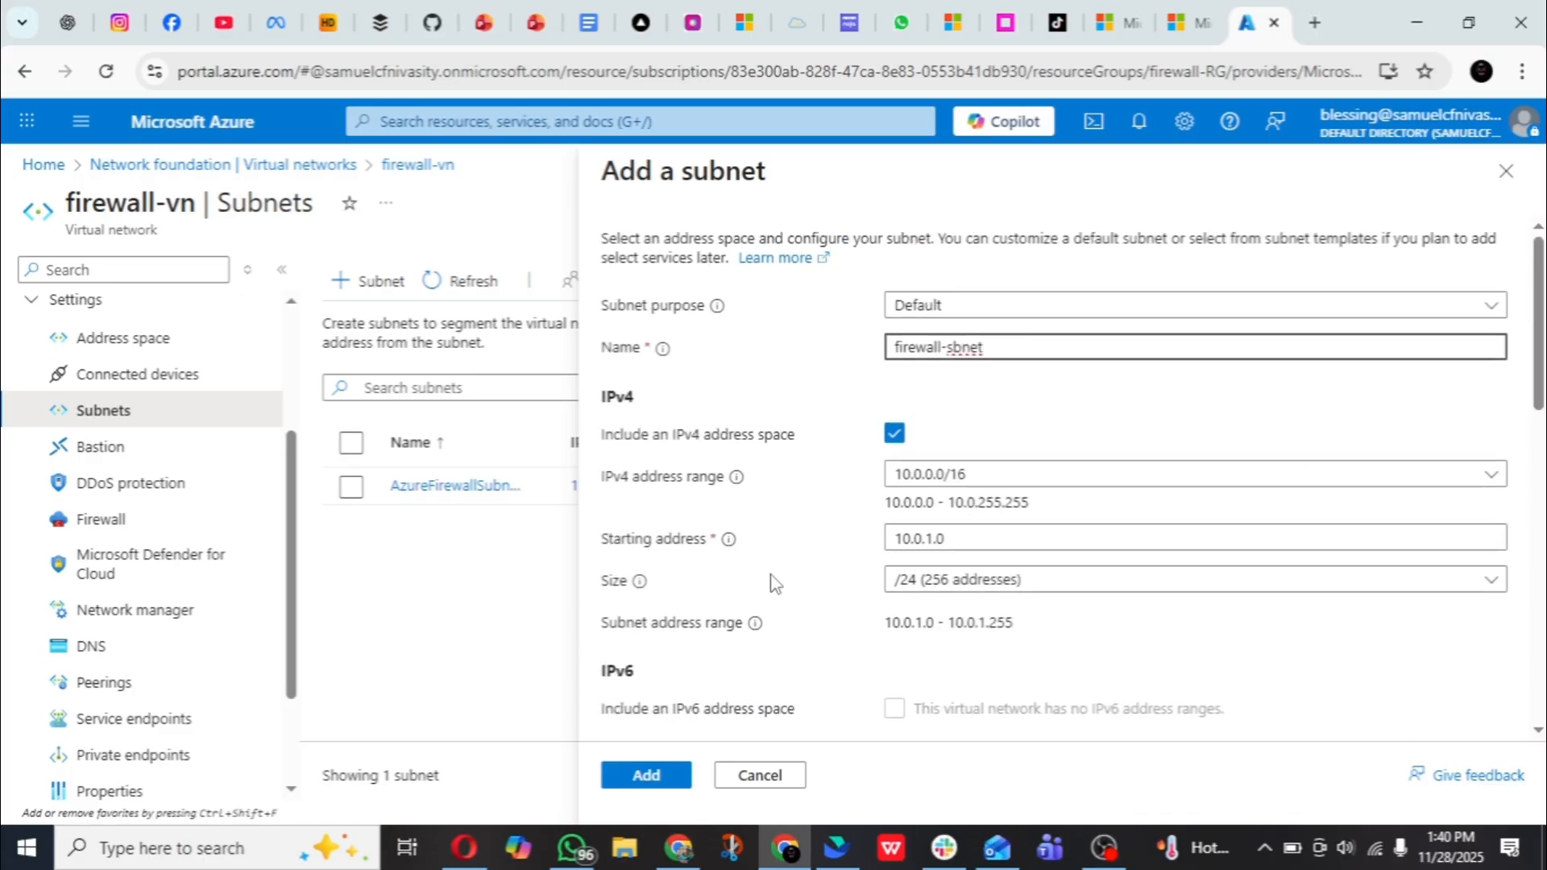
{"action": "left_click", "coordinate": [671, 775]}
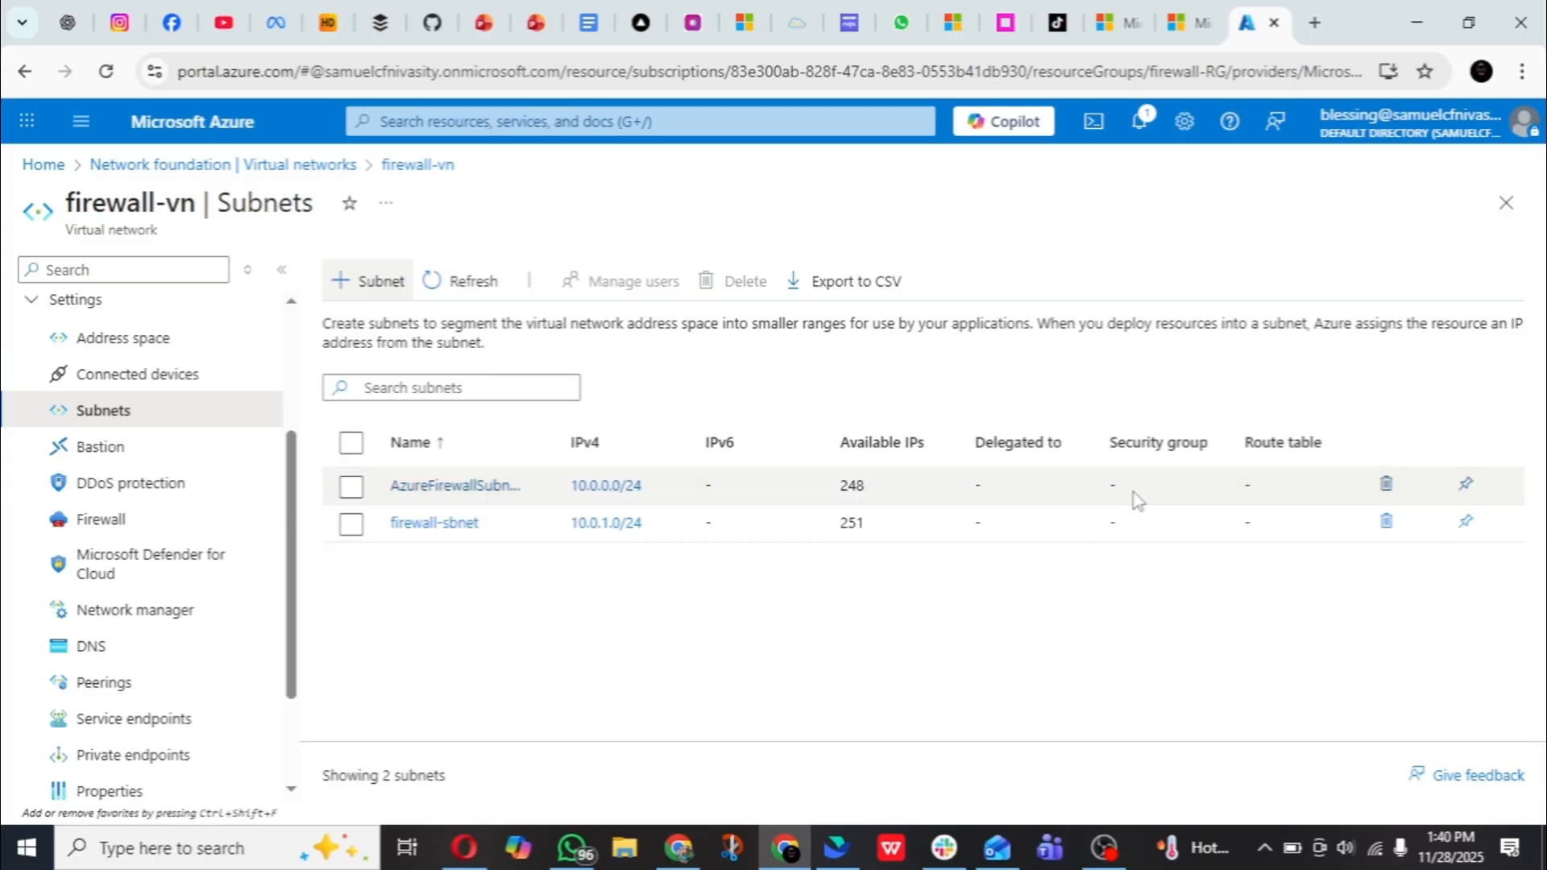
- Start creating a standard virtual machine and assign it to the firewall-RG resource group
{"action": "left_click", "coordinate": [528, 122]}
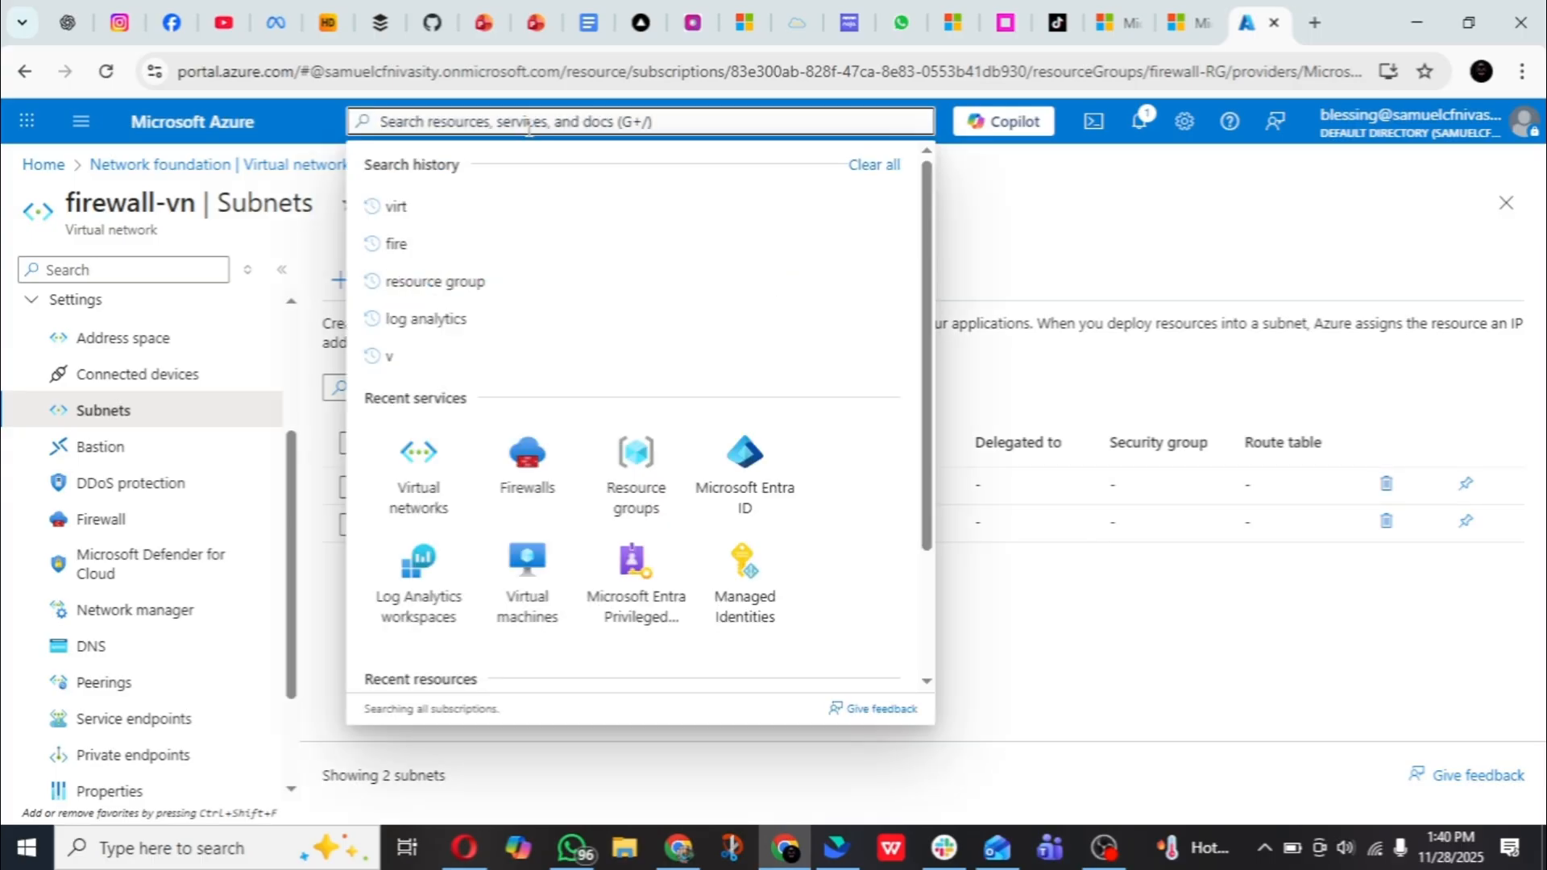
{"action": "left_click", "coordinate": [530, 606]}
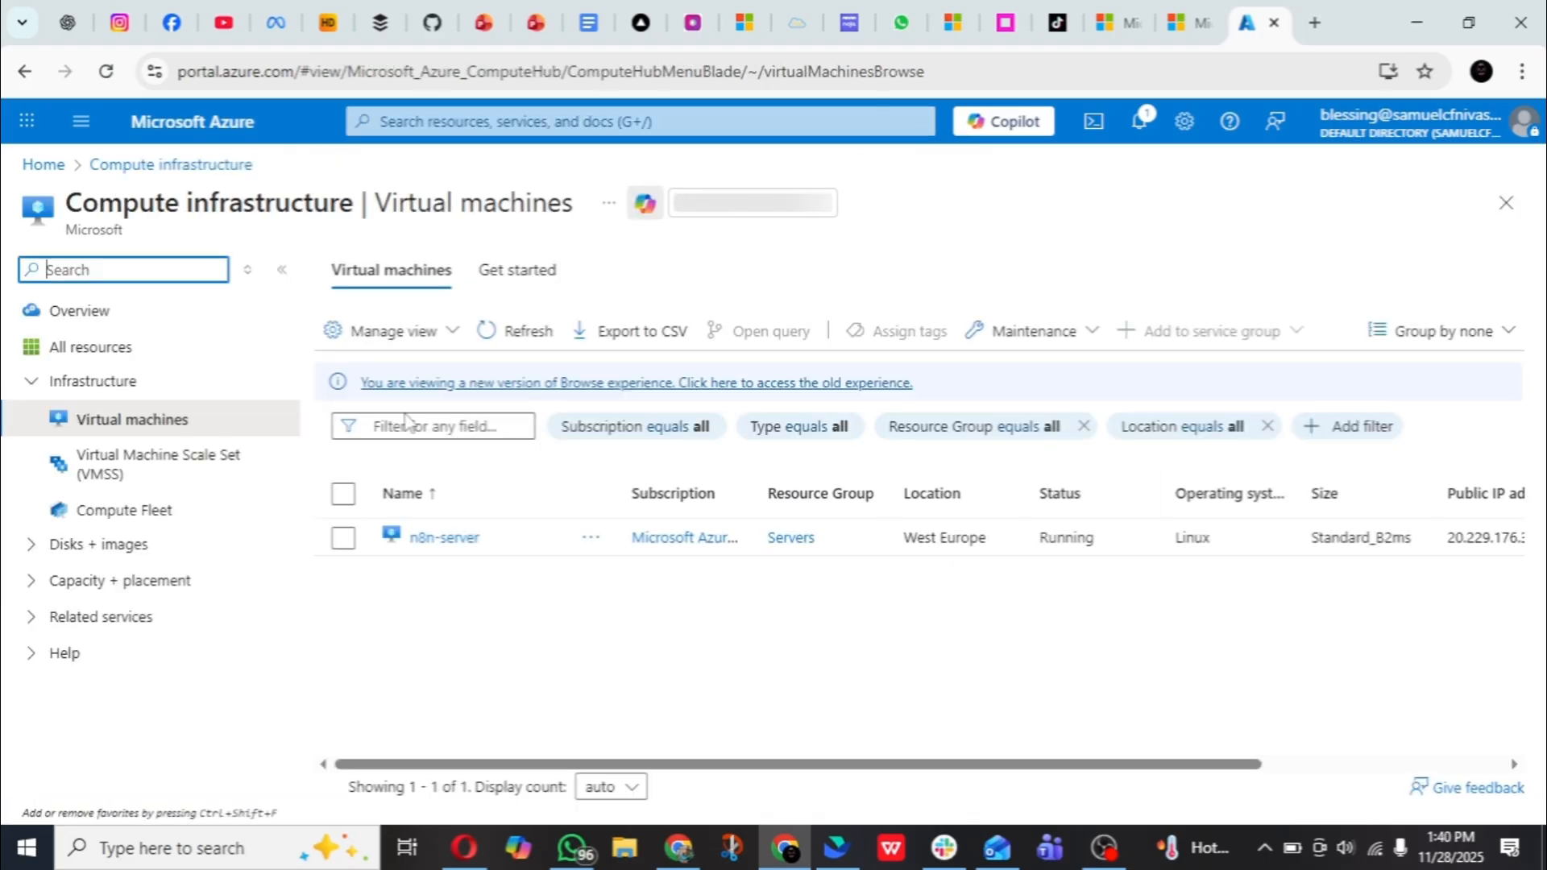
{"action": "left_click", "coordinate": [394, 333]}
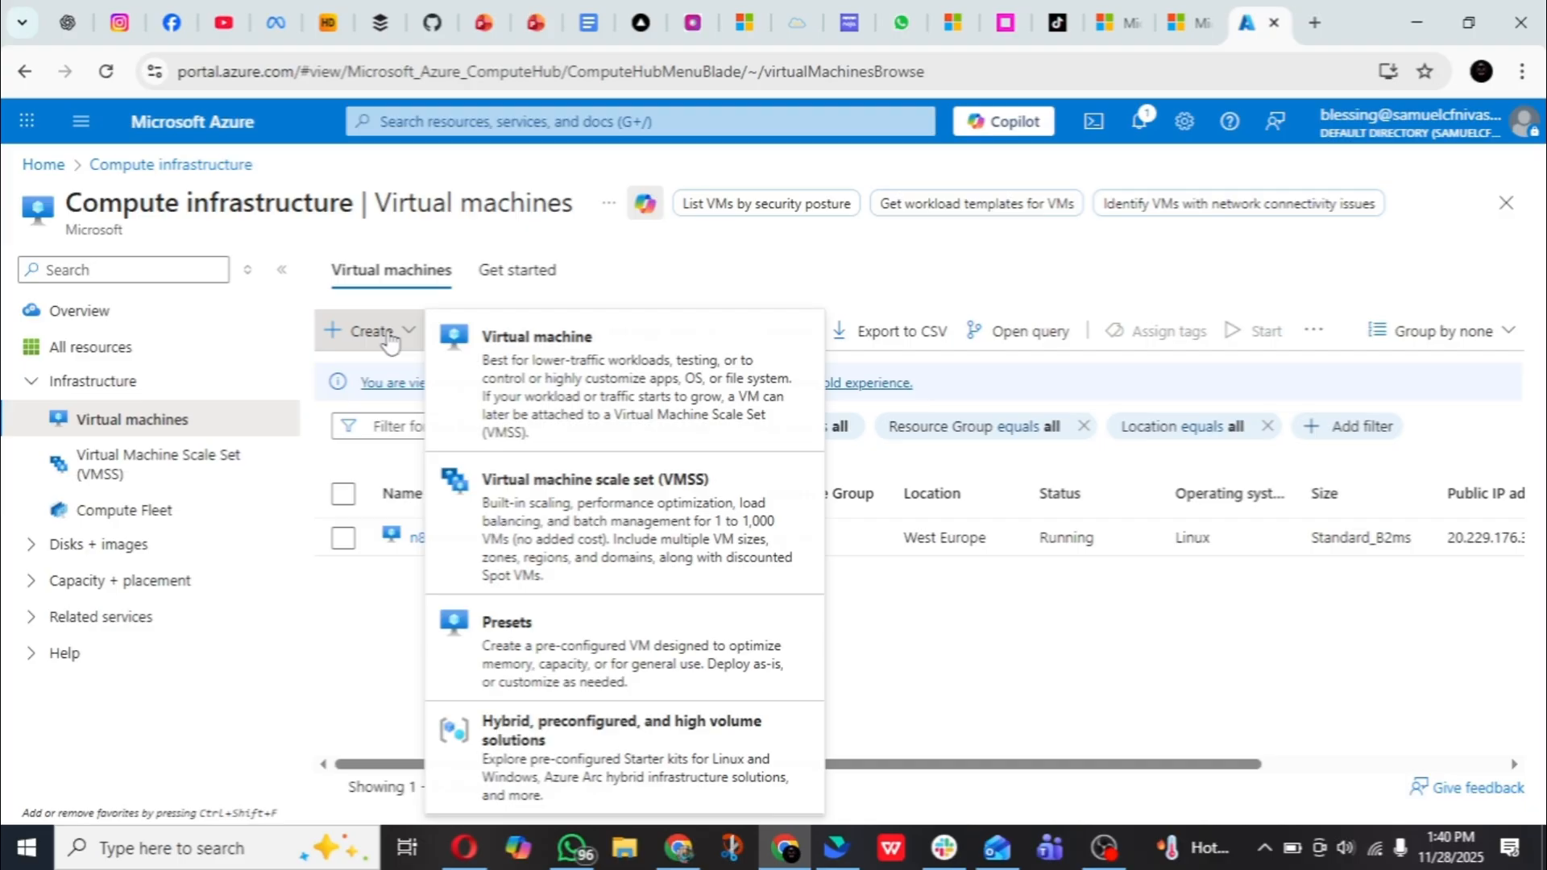
{"action": "left_click", "coordinate": [598, 398]}
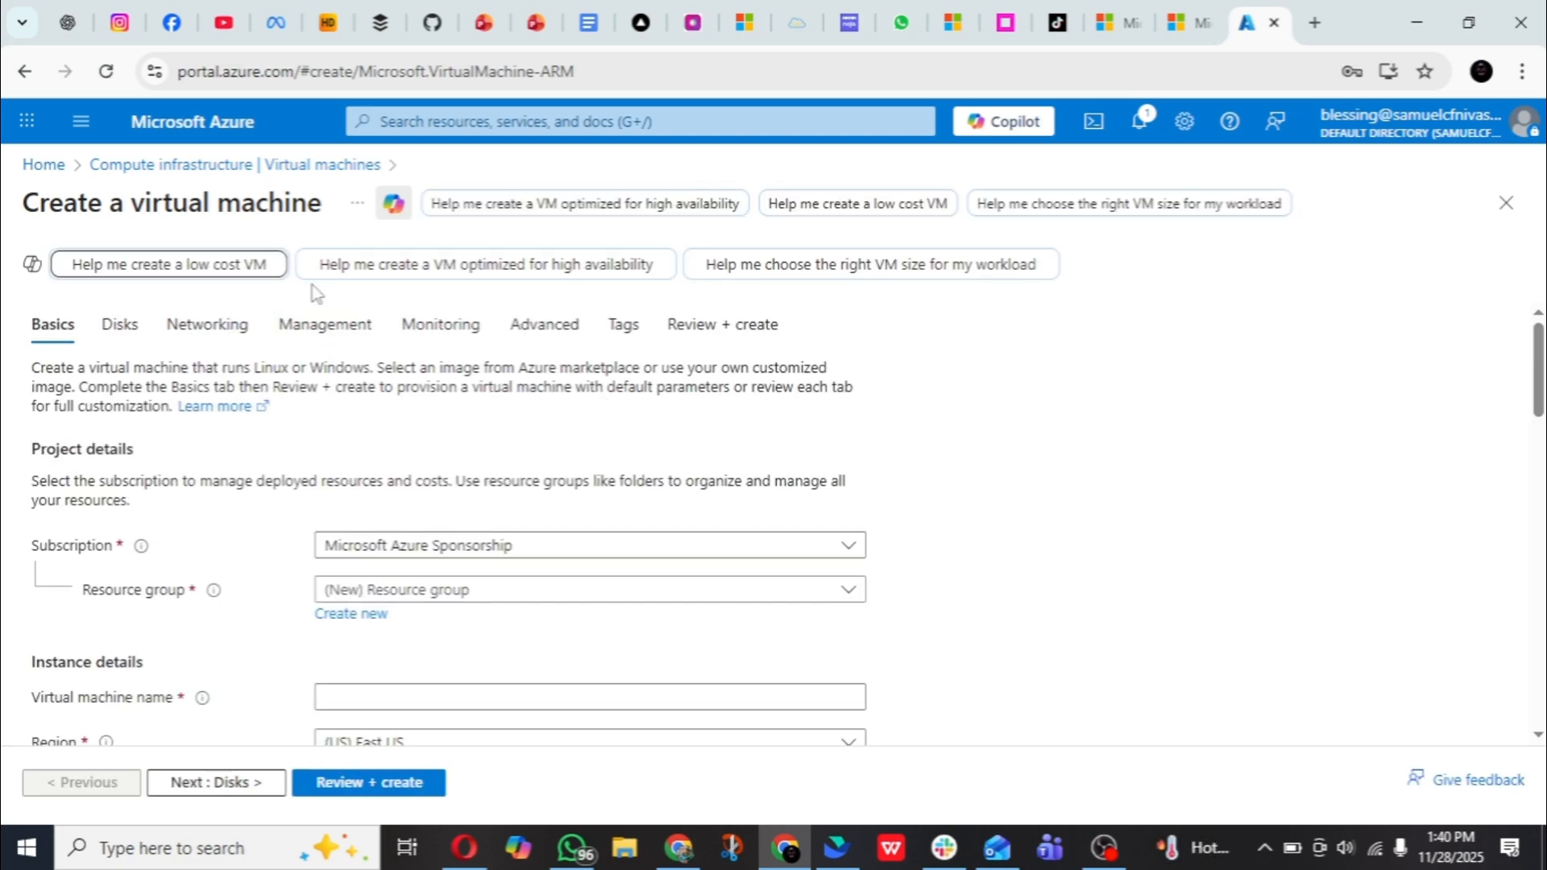
{"action": "scroll", "coordinate": [944, 419], "scroll_direction": "down", "scroll_amount": 1}
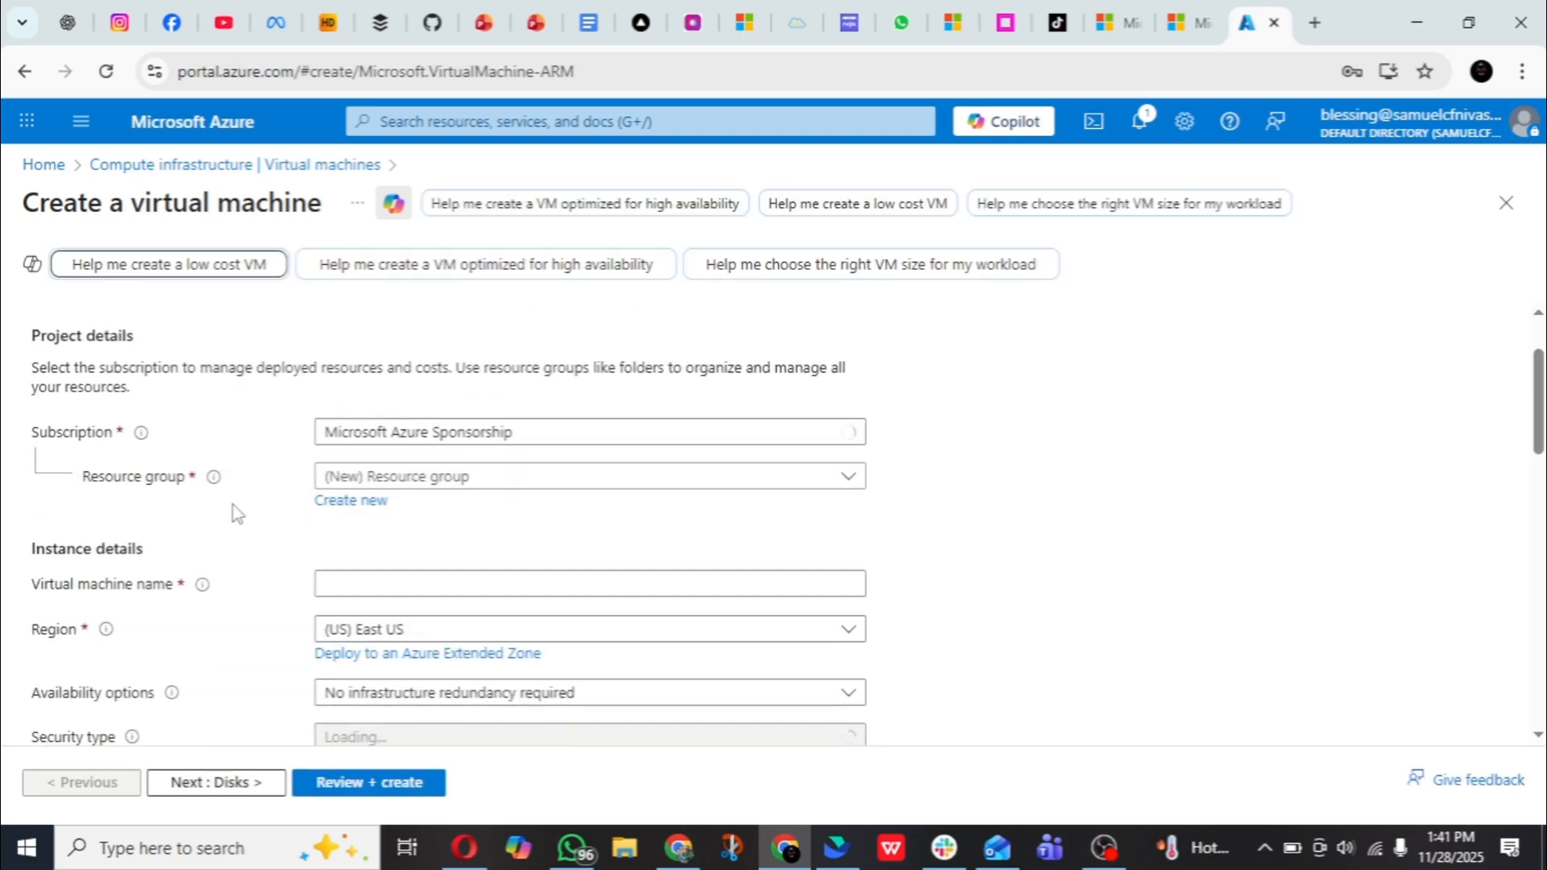
{"action": "left_click", "coordinate": [653, 483]}
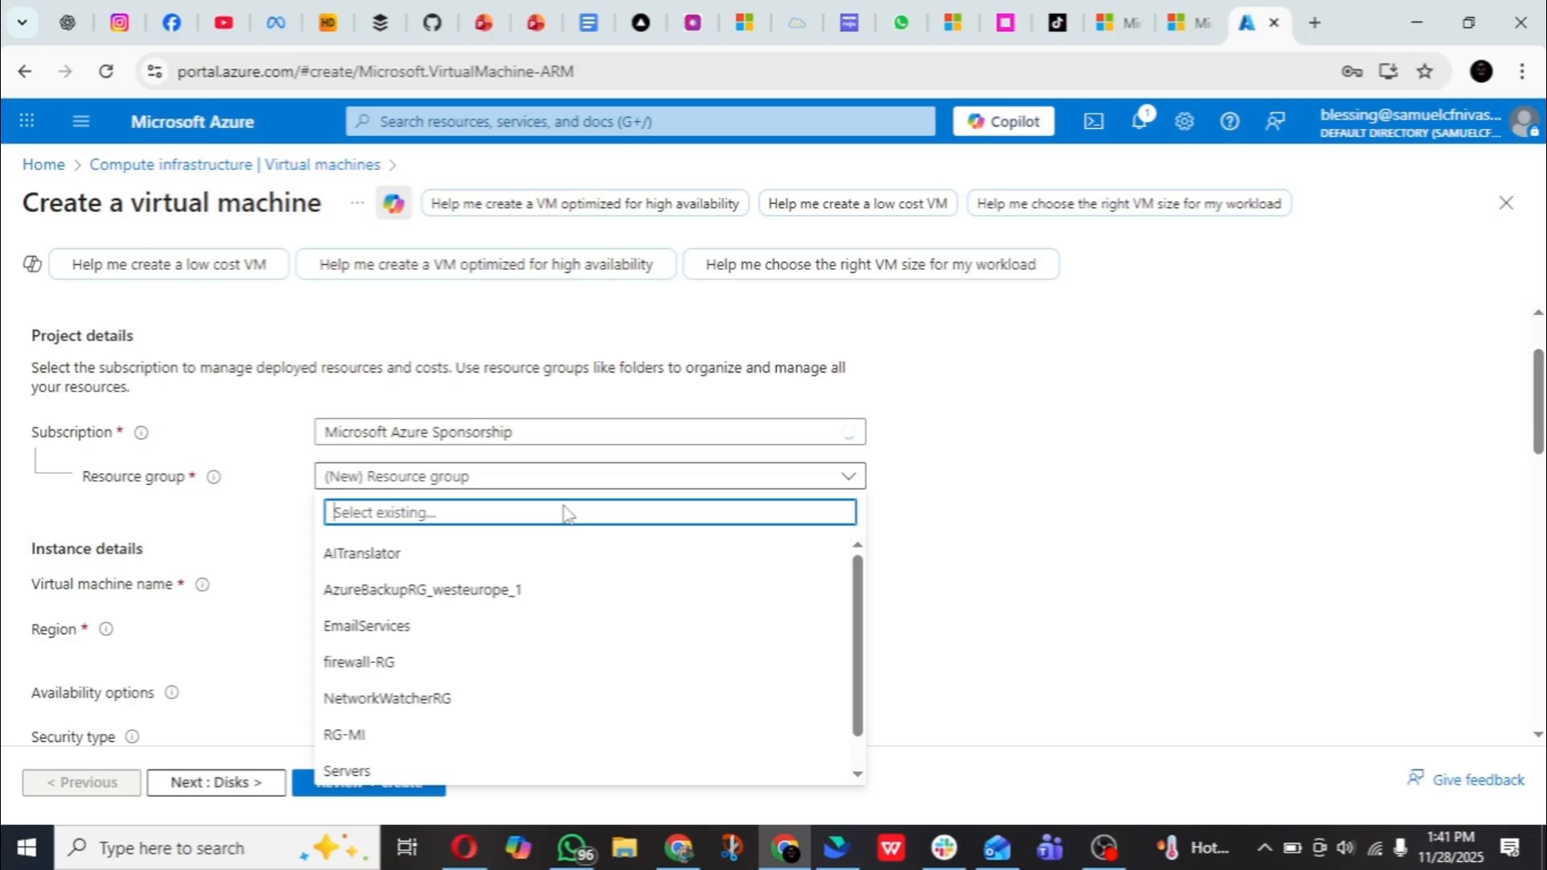
{"action": "left_click", "coordinate": [415, 665]}
{"action": "scroll", "coordinate": [481, 355], "scroll_direction": "down", "scroll_amount": 3}
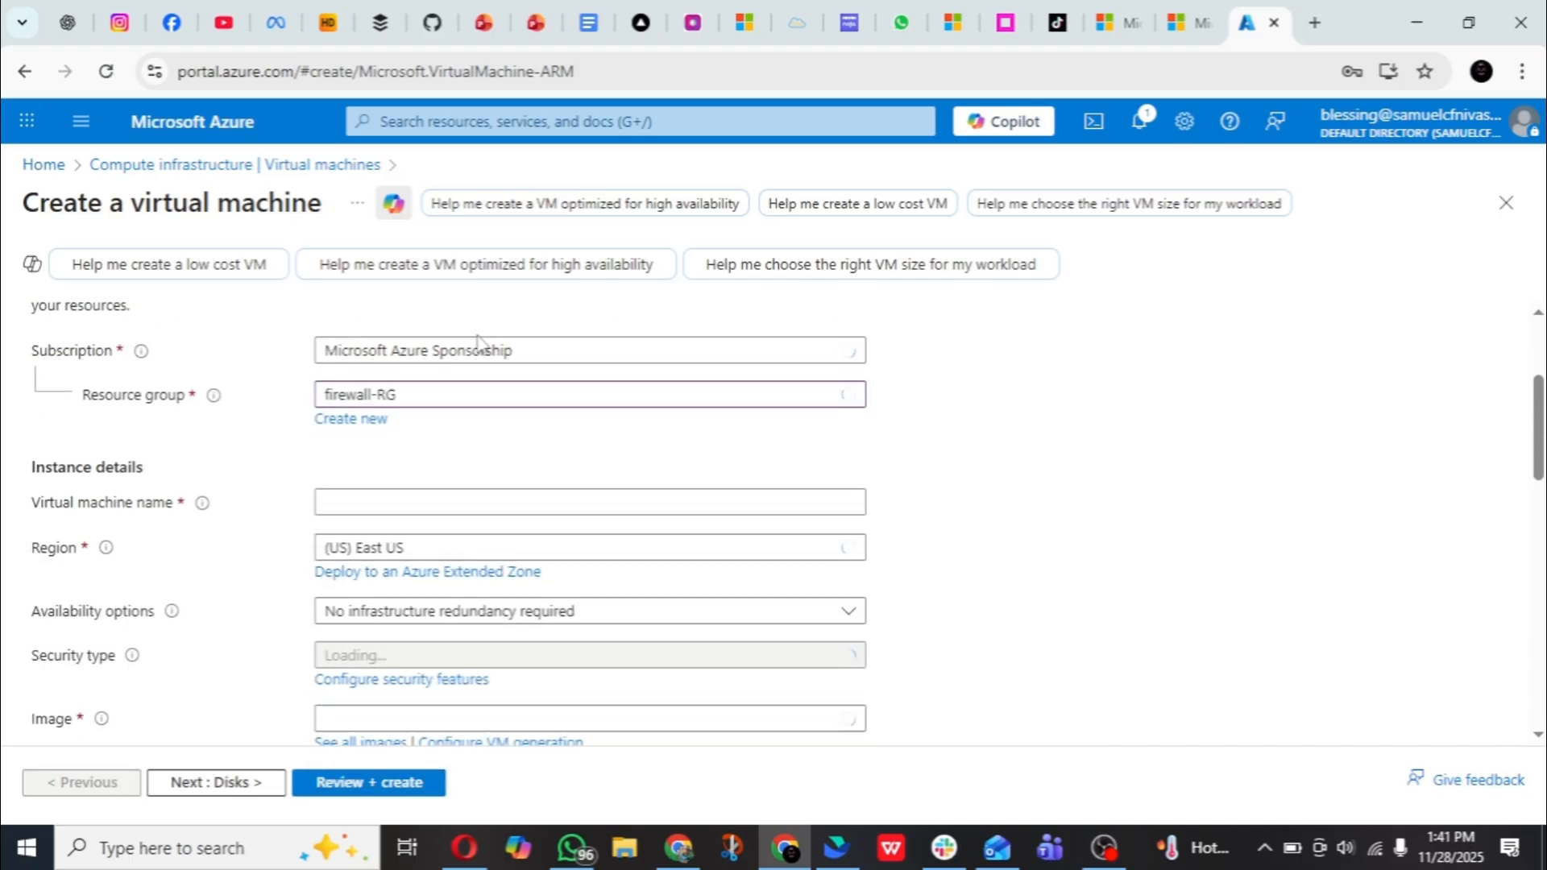
- Name the virtual machine firewall-vm
{"action": "left_click", "coordinate": [478, 360]}
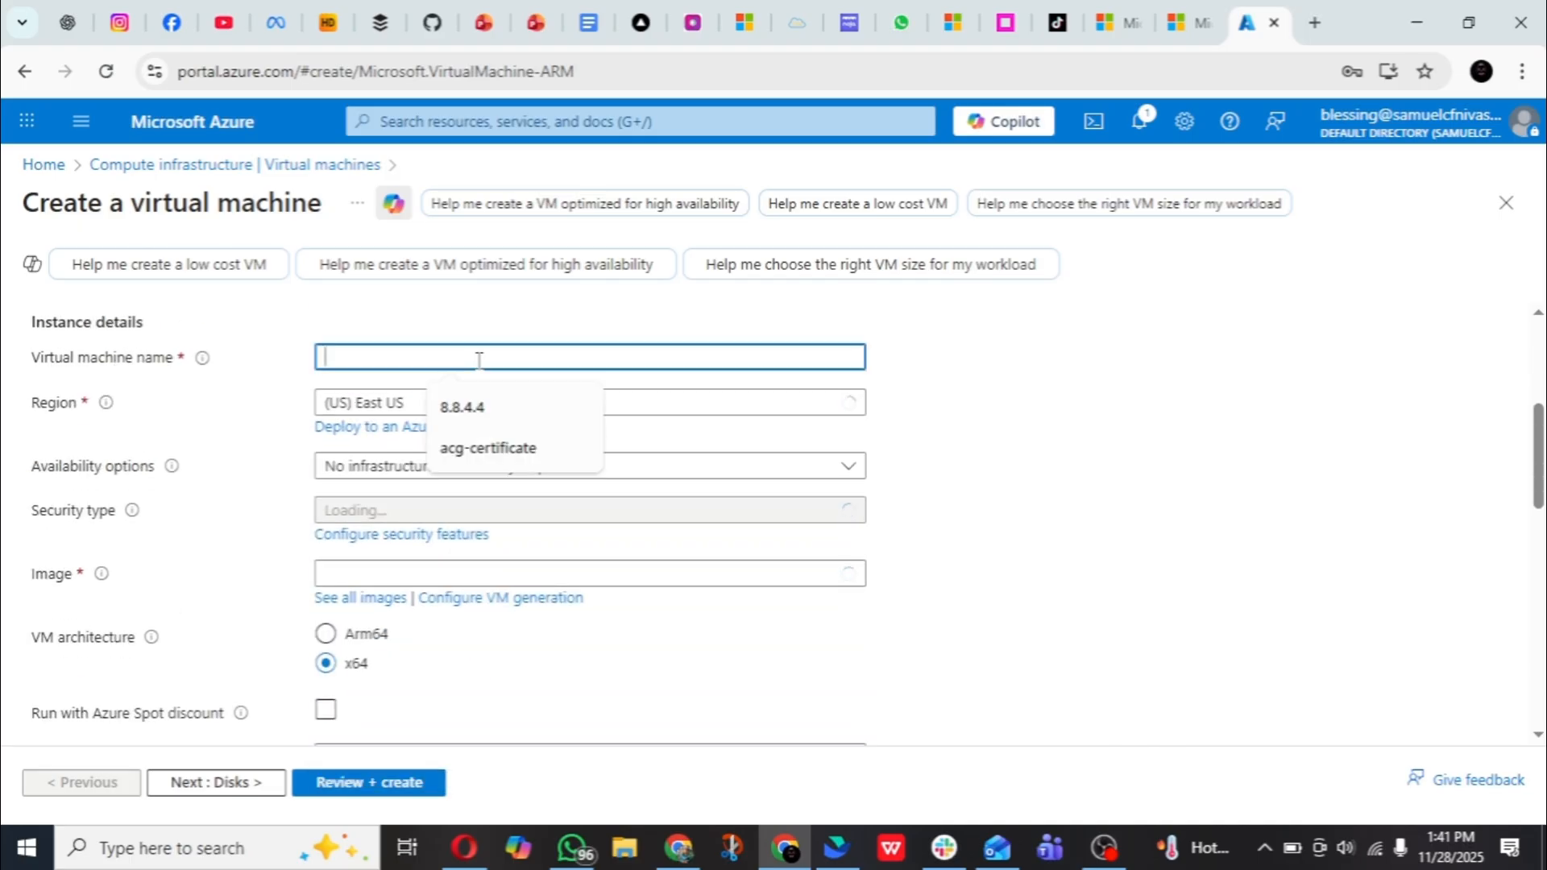
{"action": "type", "text": "f"}
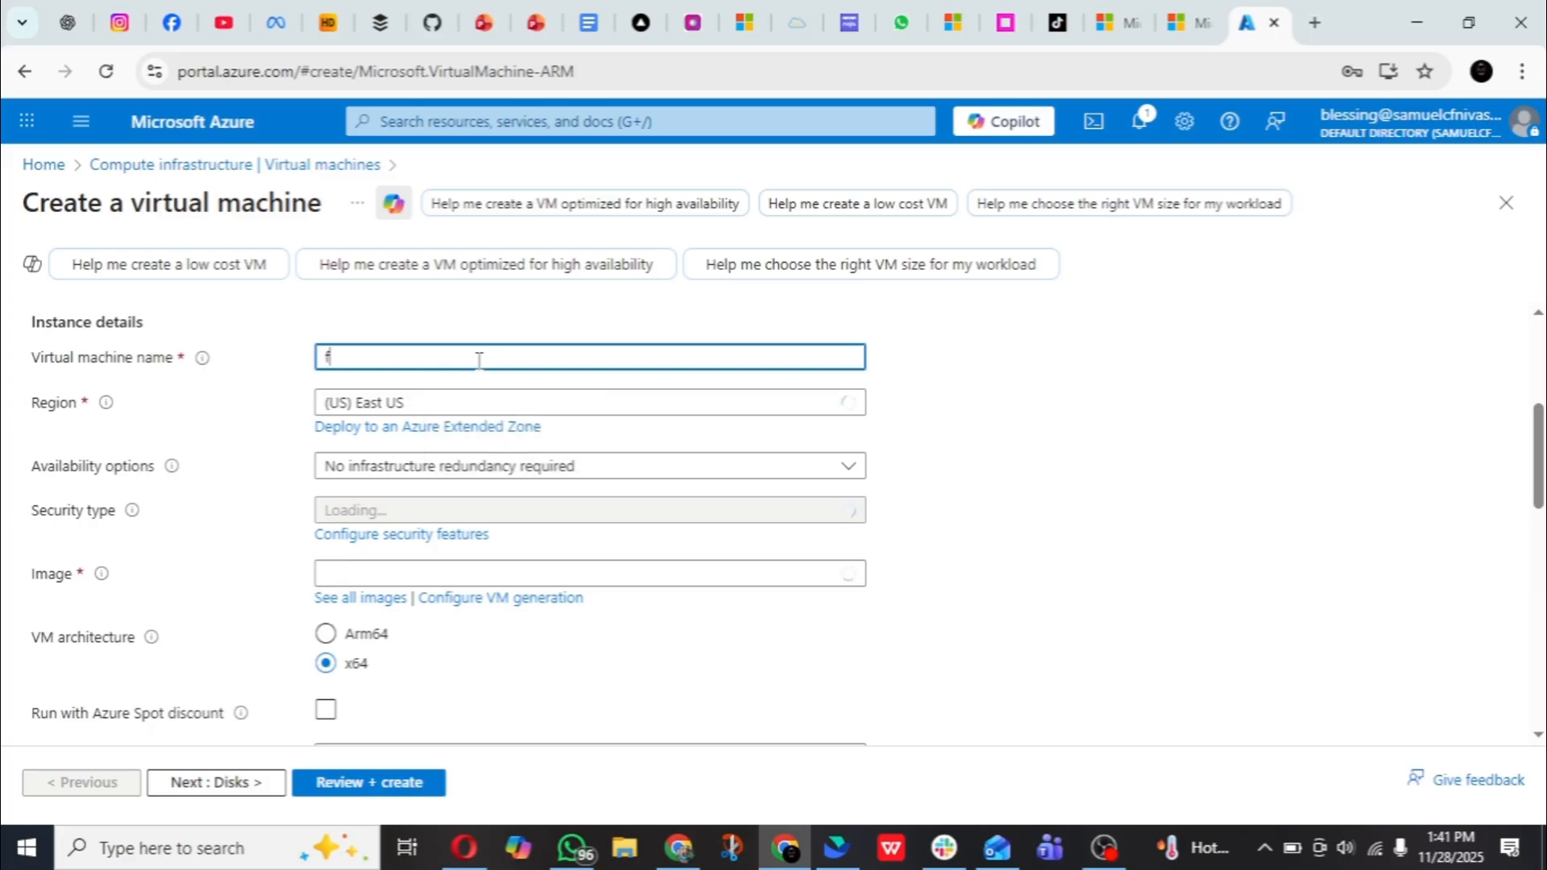
{"action": "type", "text": "irewall-vm"}
{"action": "scroll", "coordinate": [485, 362], "scroll_direction": "down", "scroll_amount": 1}
{"action": "scroll", "coordinate": [485, 364], "scroll_direction": "up", "scroll_amount": 2}
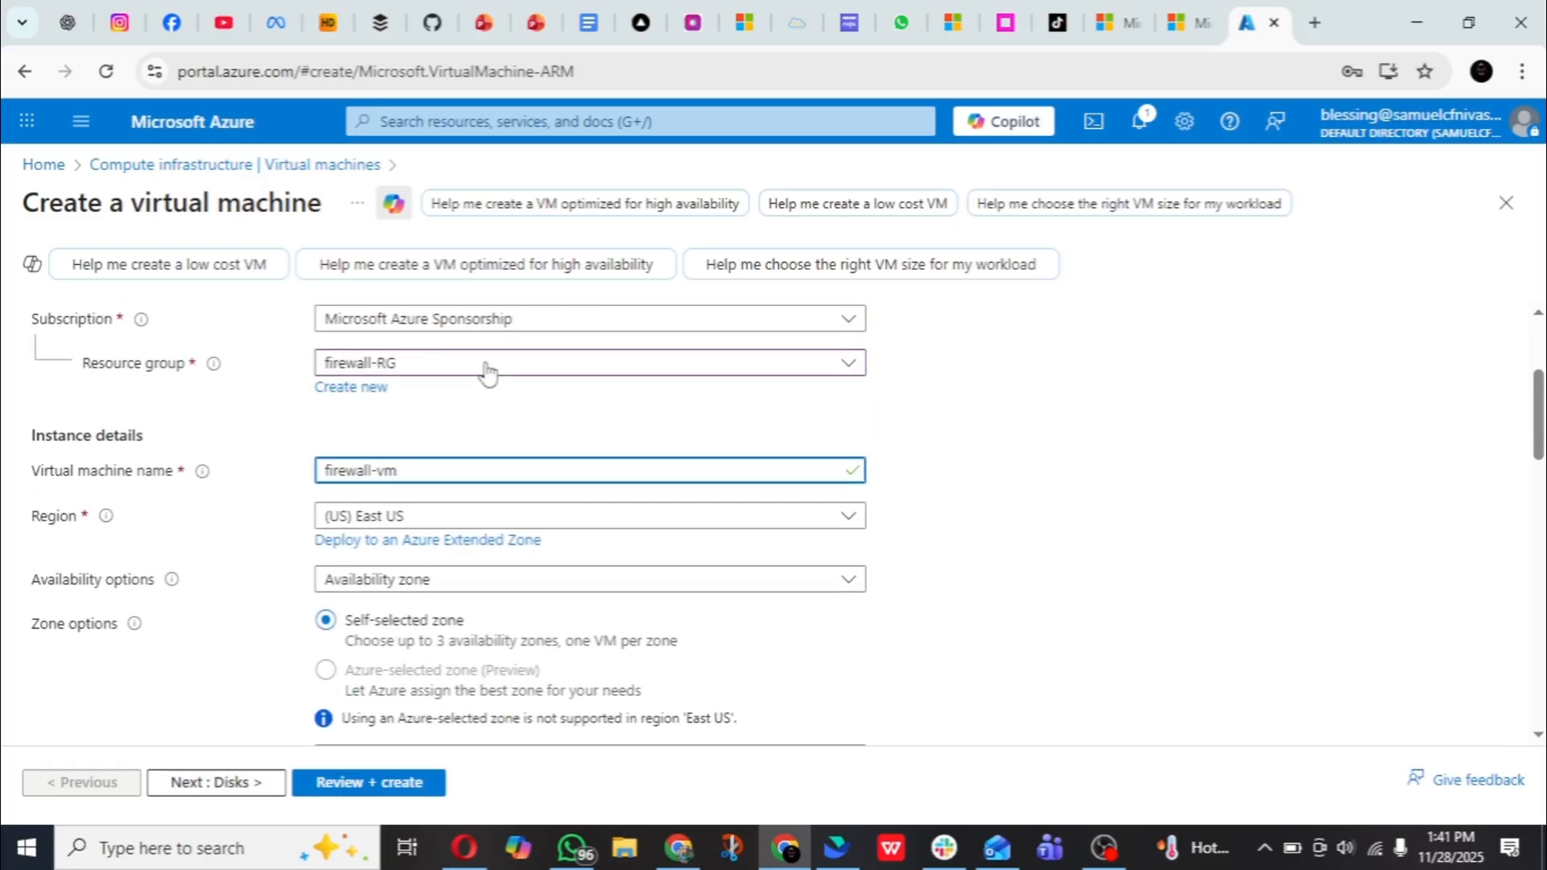
- Choose Windows Server 2022 Datacenter: Azure Edition - x64 Gen2 as the virtual machine's image
{"action": "scroll", "coordinate": [487, 371], "scroll_direction": "down", "scroll_amount": 5}
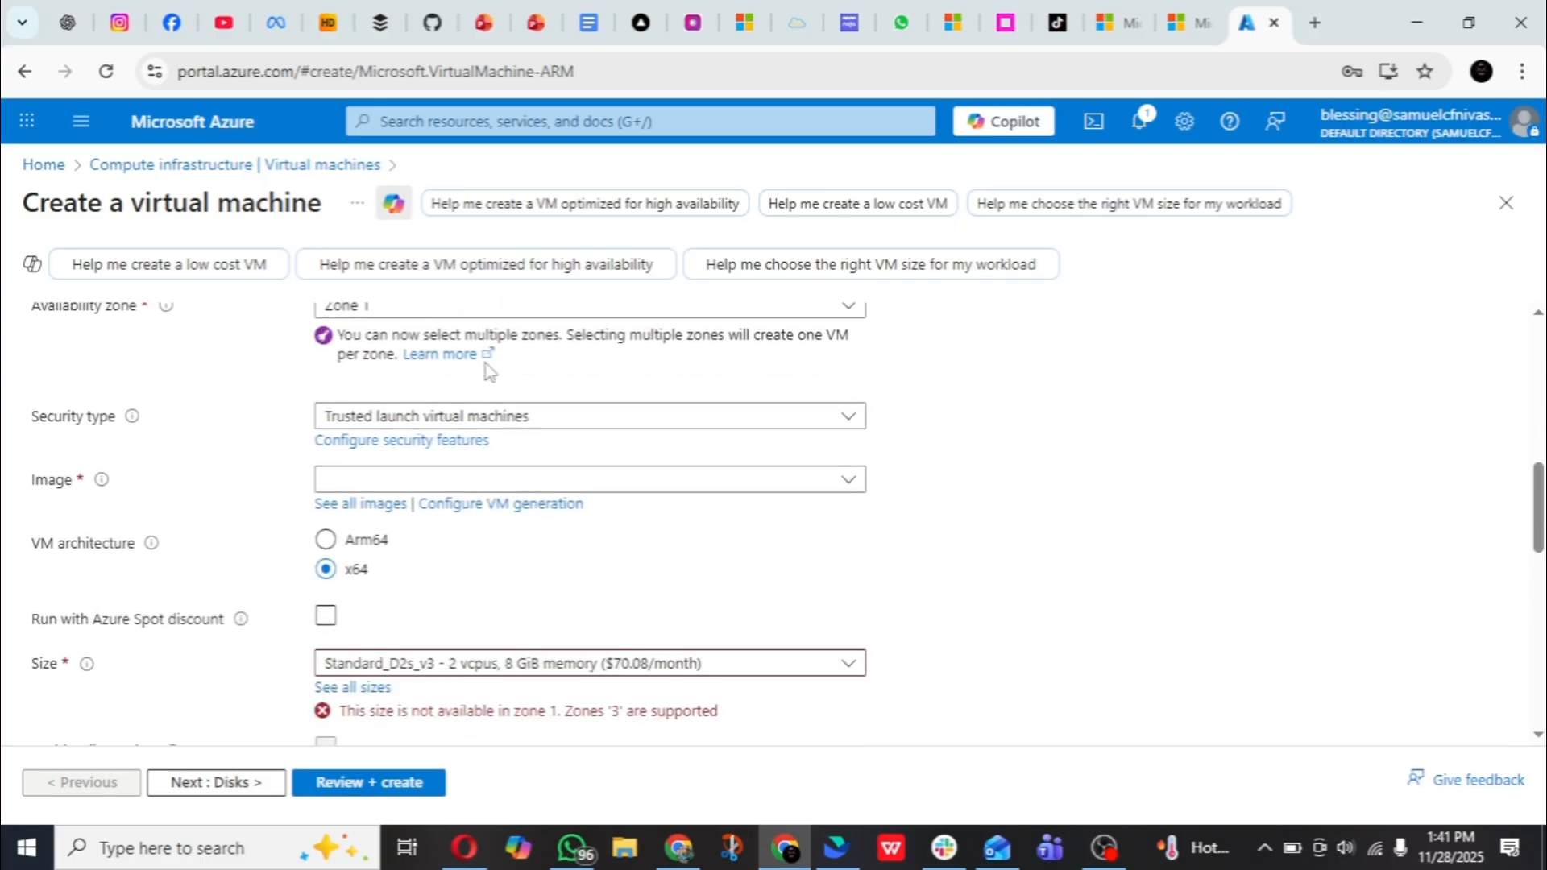
{"action": "left_click", "coordinate": [404, 480]}
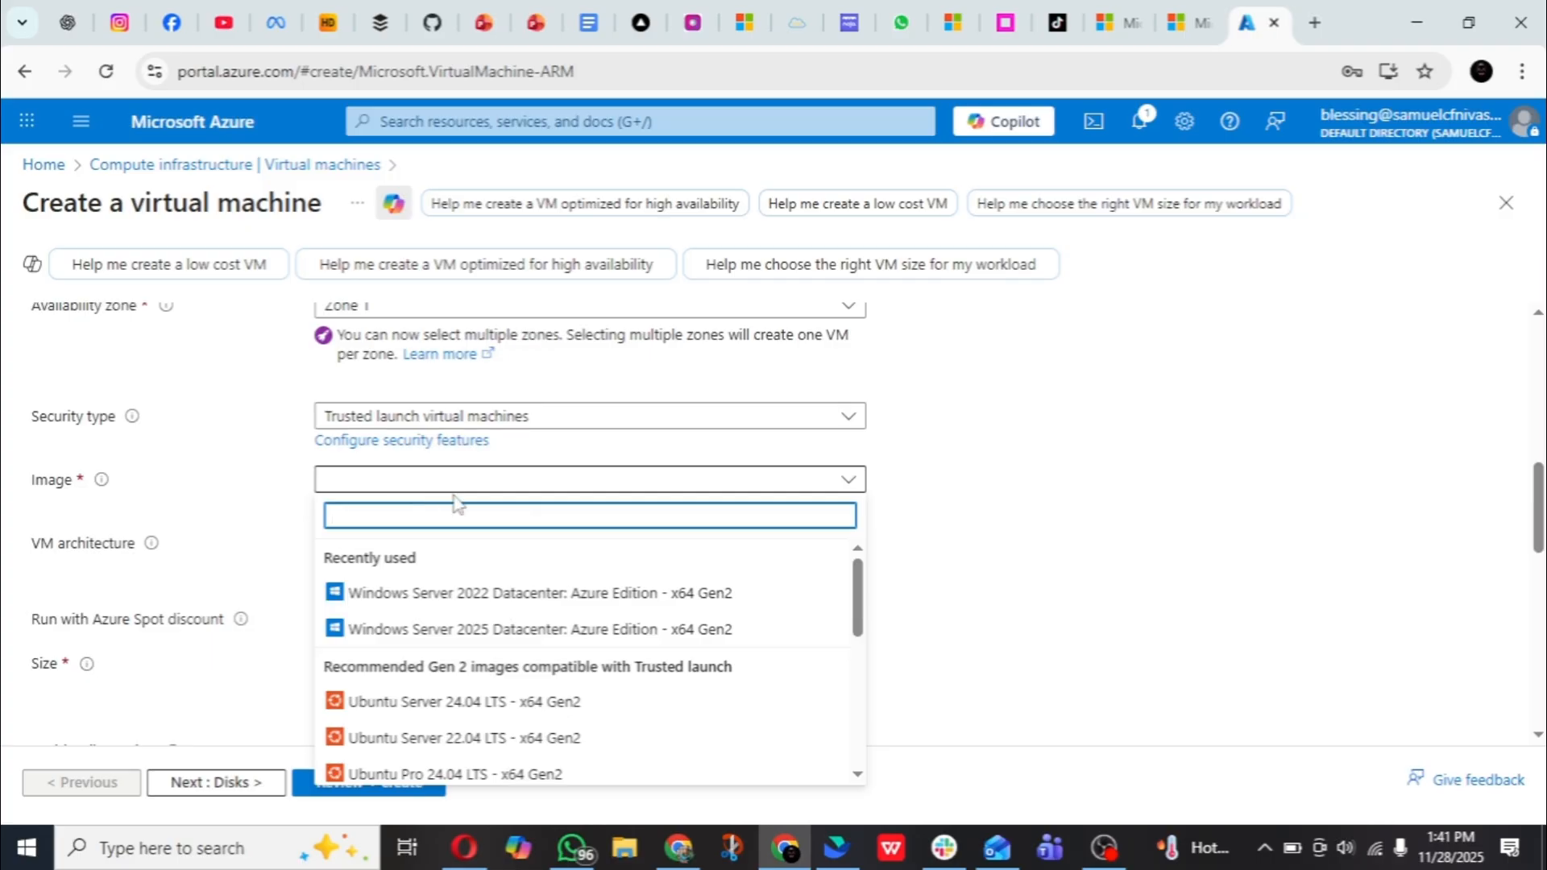
{"action": "left_click", "coordinate": [494, 596]}
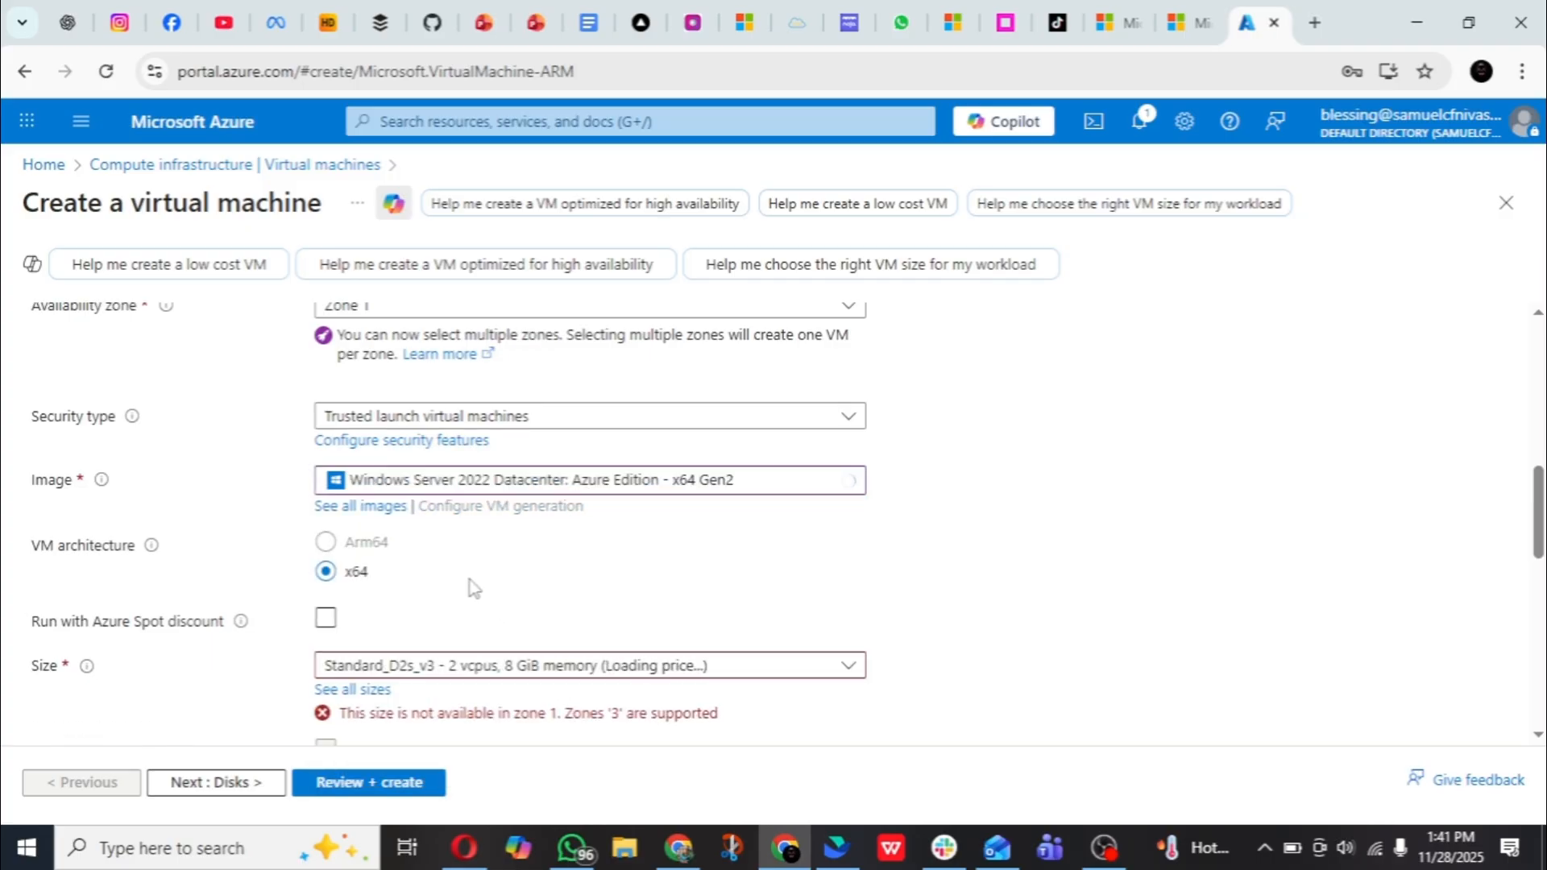
{"action": "left_click", "coordinate": [650, 489]}
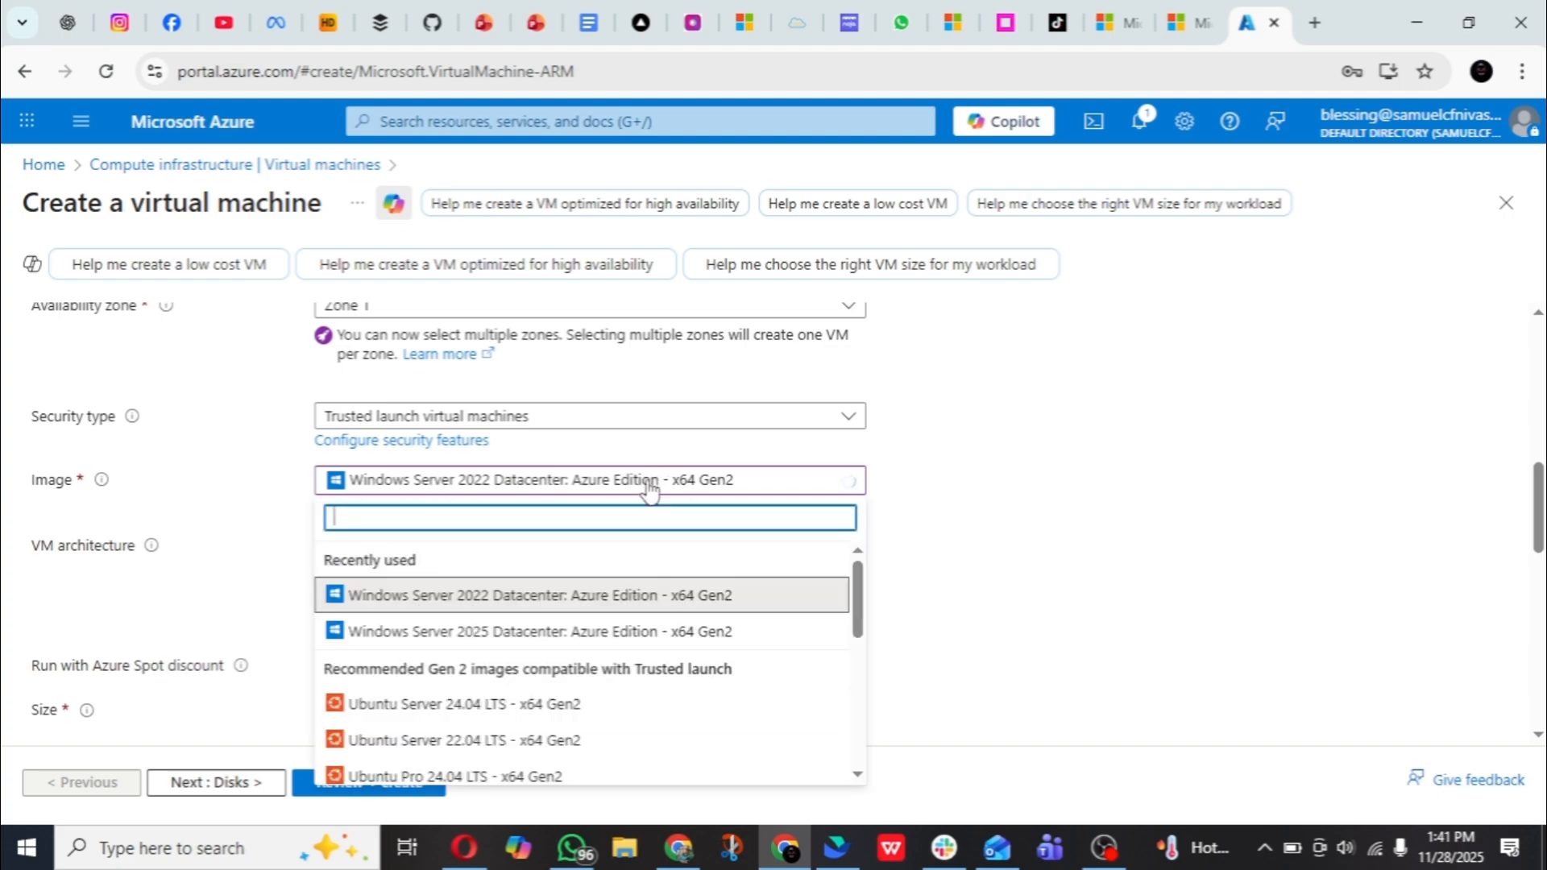
{"action": "left_click", "coordinate": [649, 490]}
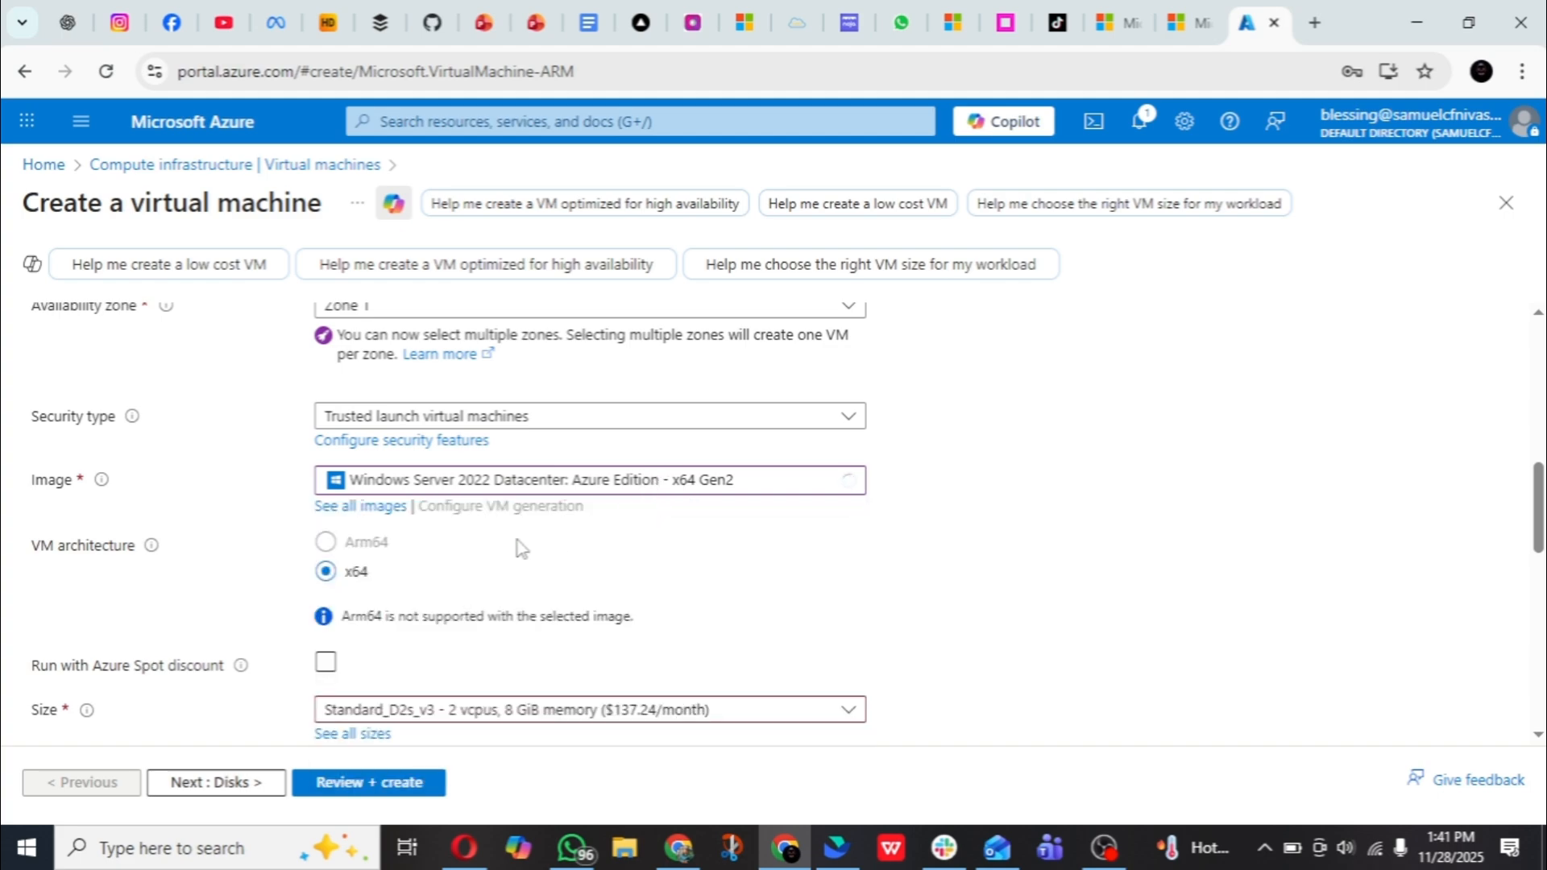
- Change the virtual machine's availability zone selection to Zone 3 only, and dismiss the browser's offer to save the password
{"action": "scroll", "coordinate": [519, 548], "scroll_direction": "down", "scroll_amount": 3}
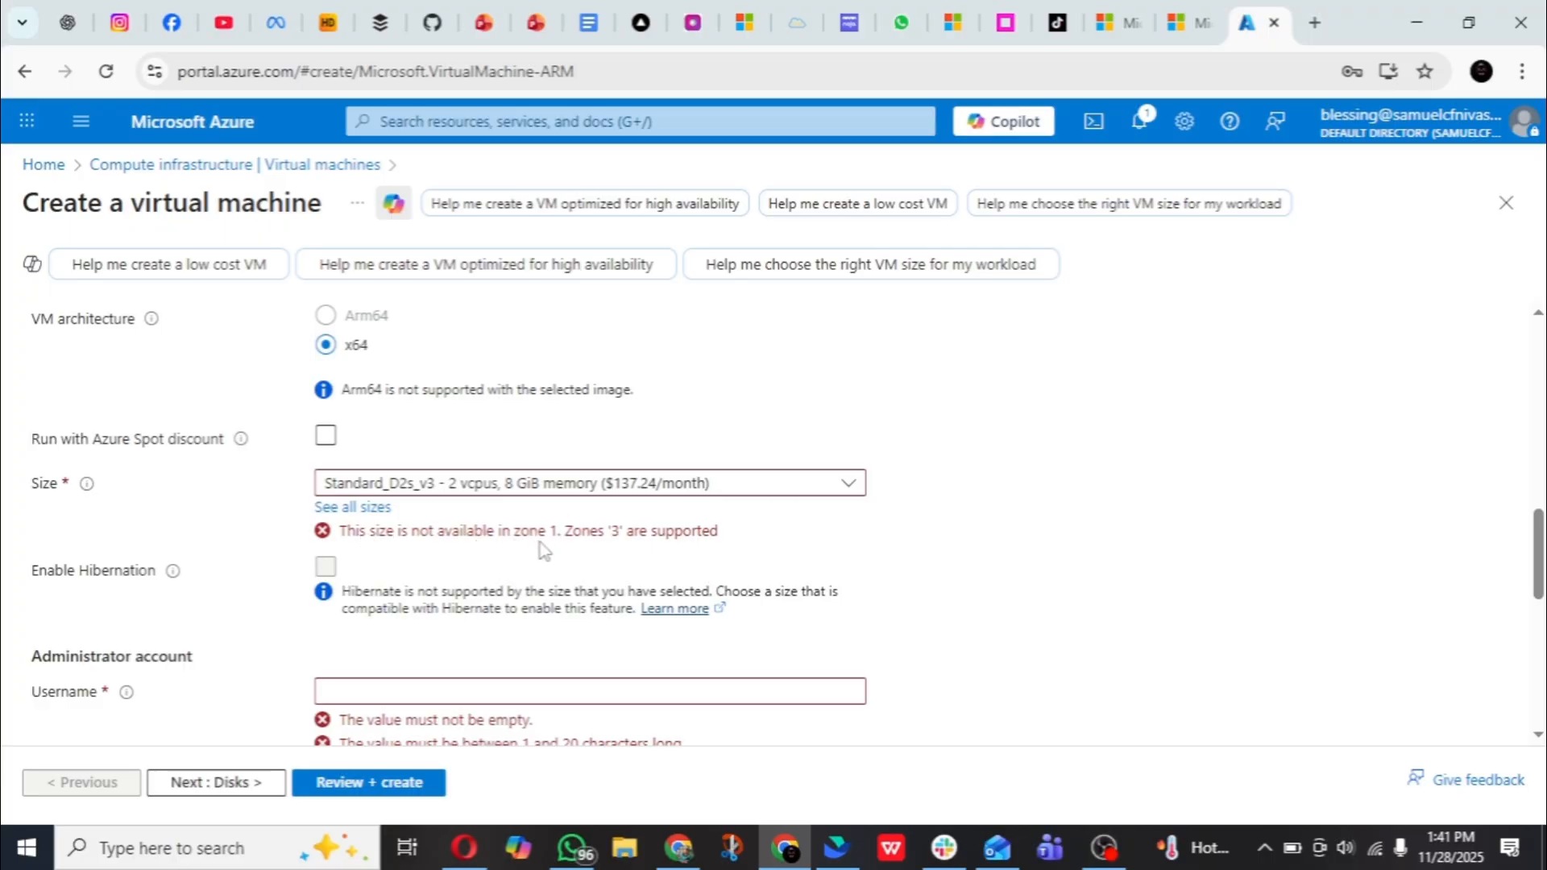
{"action": "scroll", "coordinate": [528, 491], "scroll_direction": "up", "scroll_amount": 1}
{"action": "scroll", "coordinate": [528, 488], "scroll_direction": "up", "scroll_amount": 8}
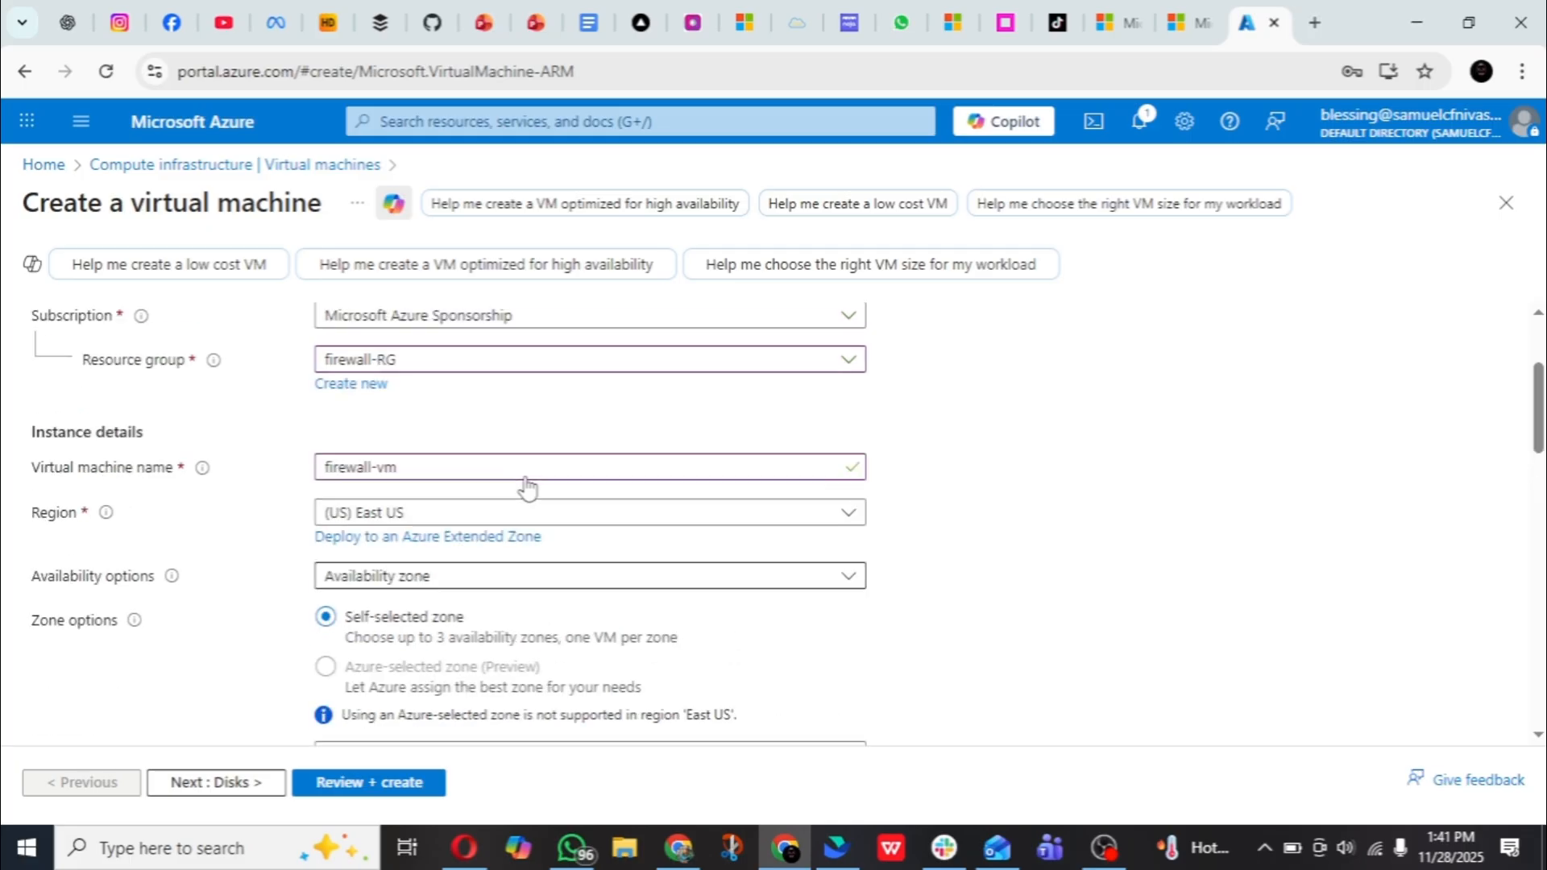
{"action": "scroll", "coordinate": [528, 486], "scroll_direction": "down", "scroll_amount": 3}
{"action": "scroll", "coordinate": [527, 486], "scroll_direction": "down", "scroll_amount": 2}
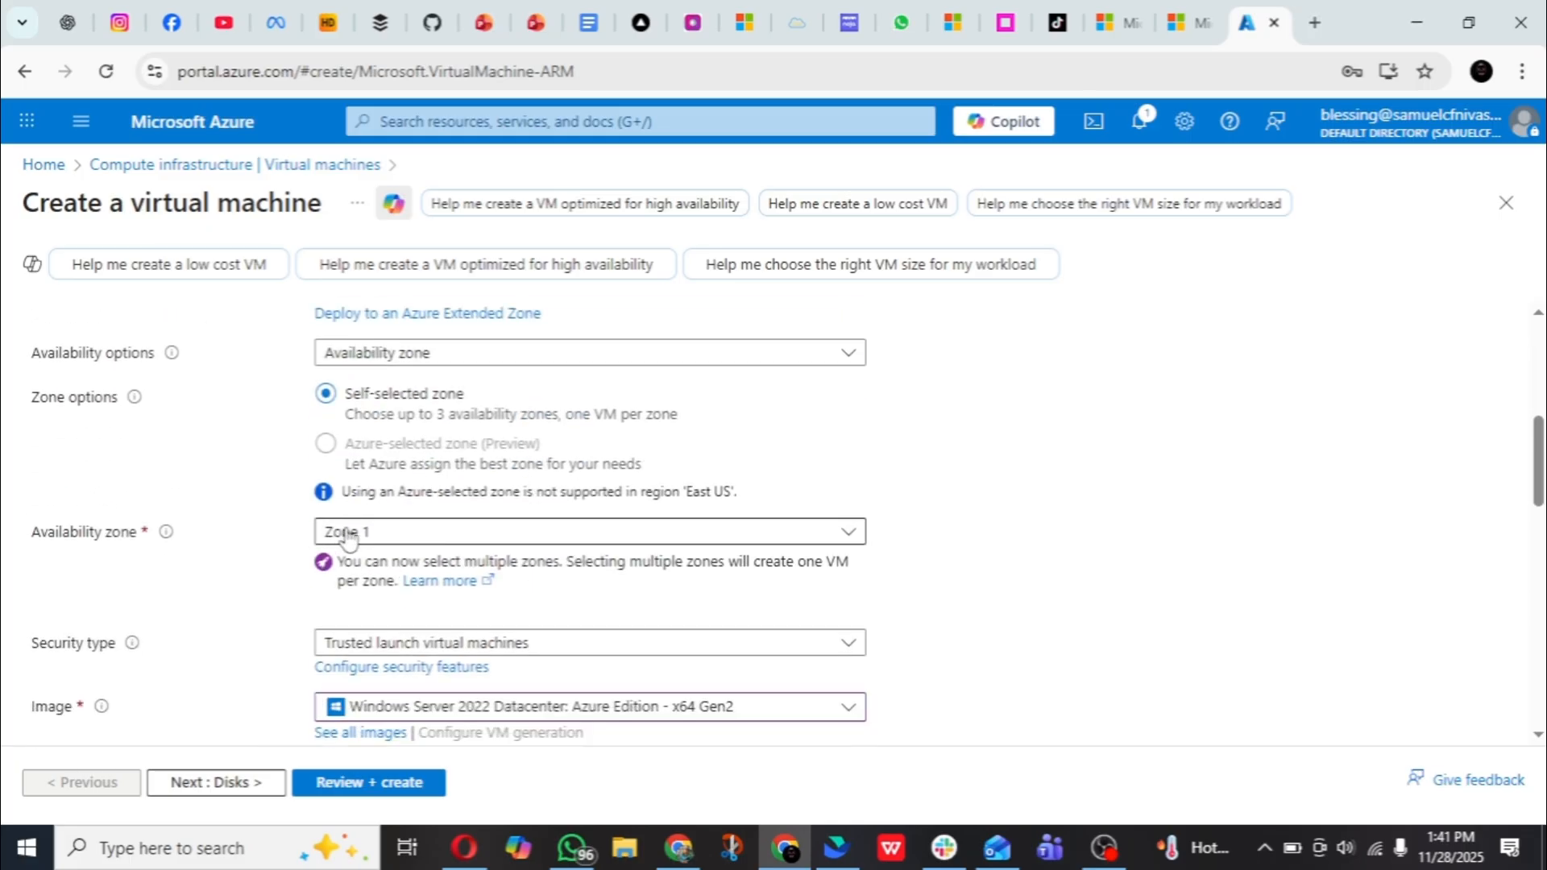
{"action": "left_click", "coordinate": [479, 533]}
{"action": "left_click", "coordinate": [335, 636]}
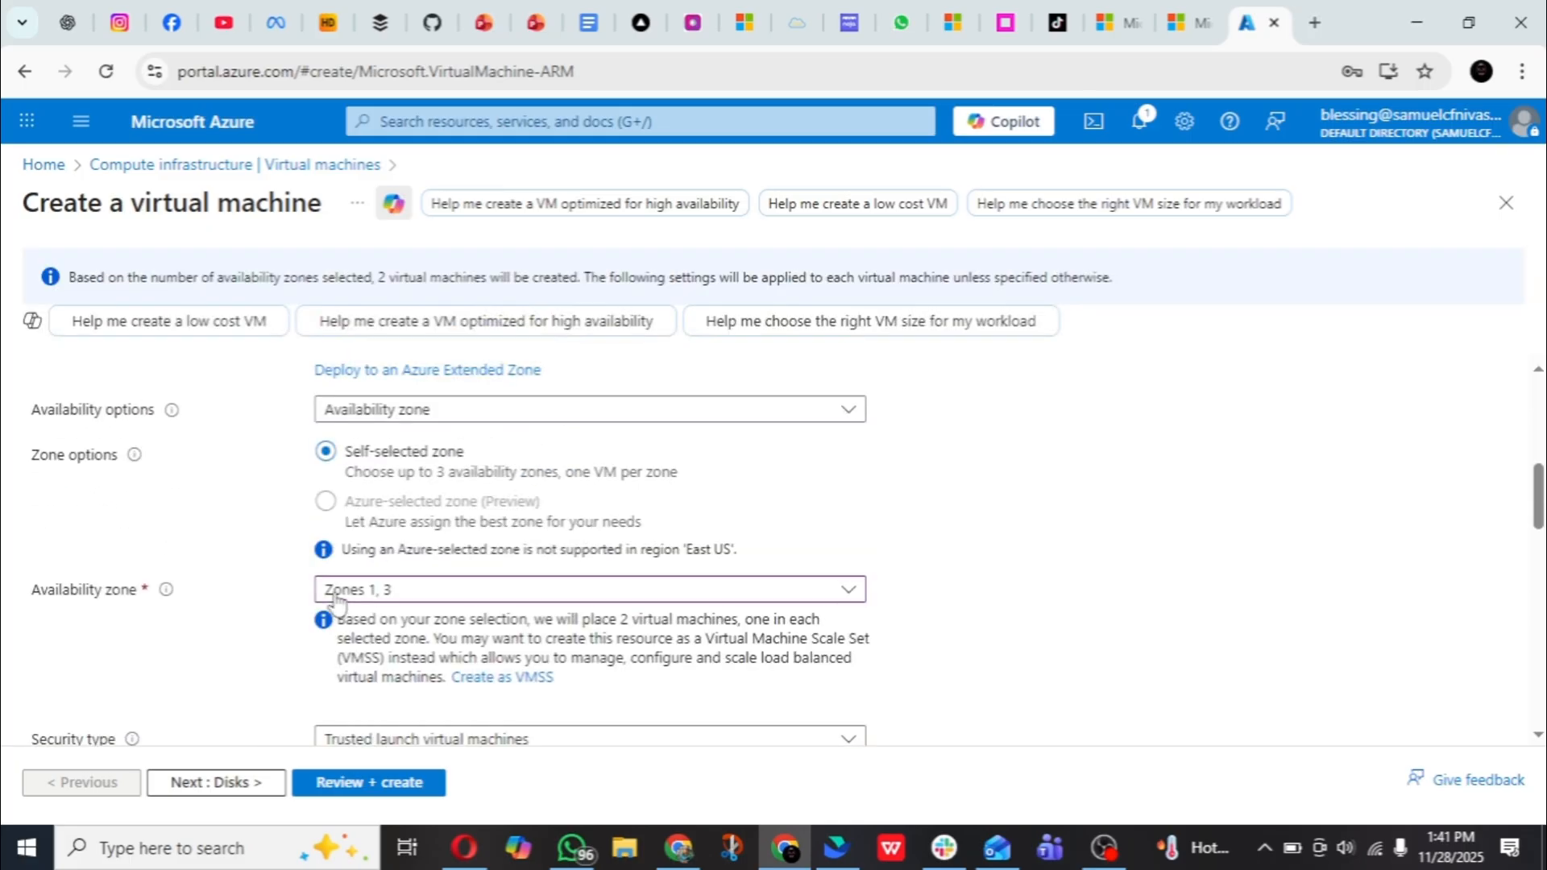
{"action": "left_click", "coordinate": [533, 589]}
{"action": "left_click", "coordinate": [338, 623]}
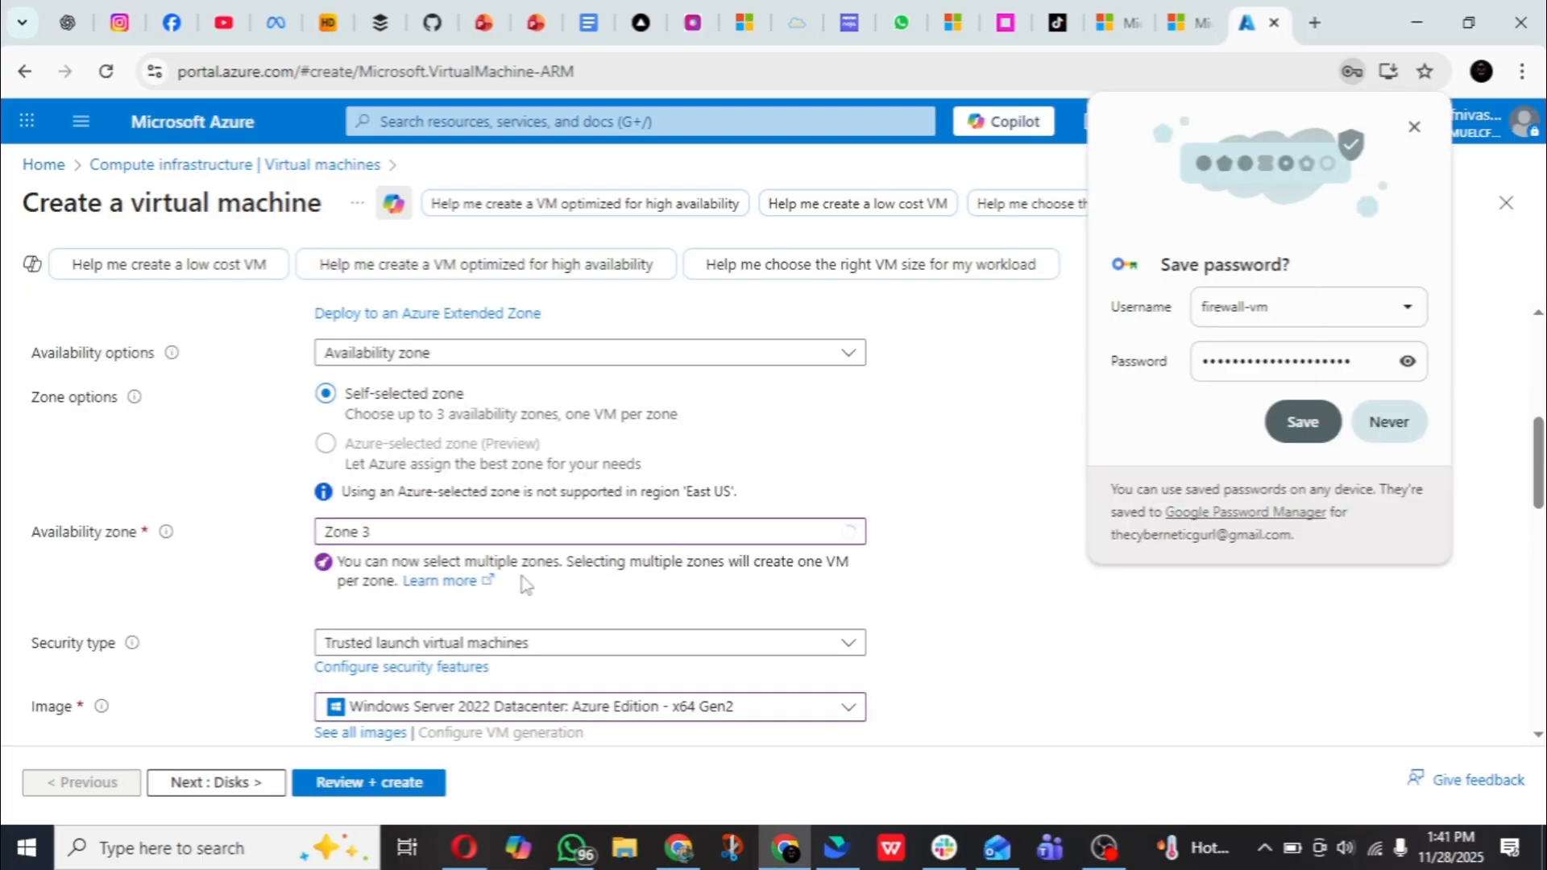
{"action": "left_click", "coordinate": [1414, 128]}
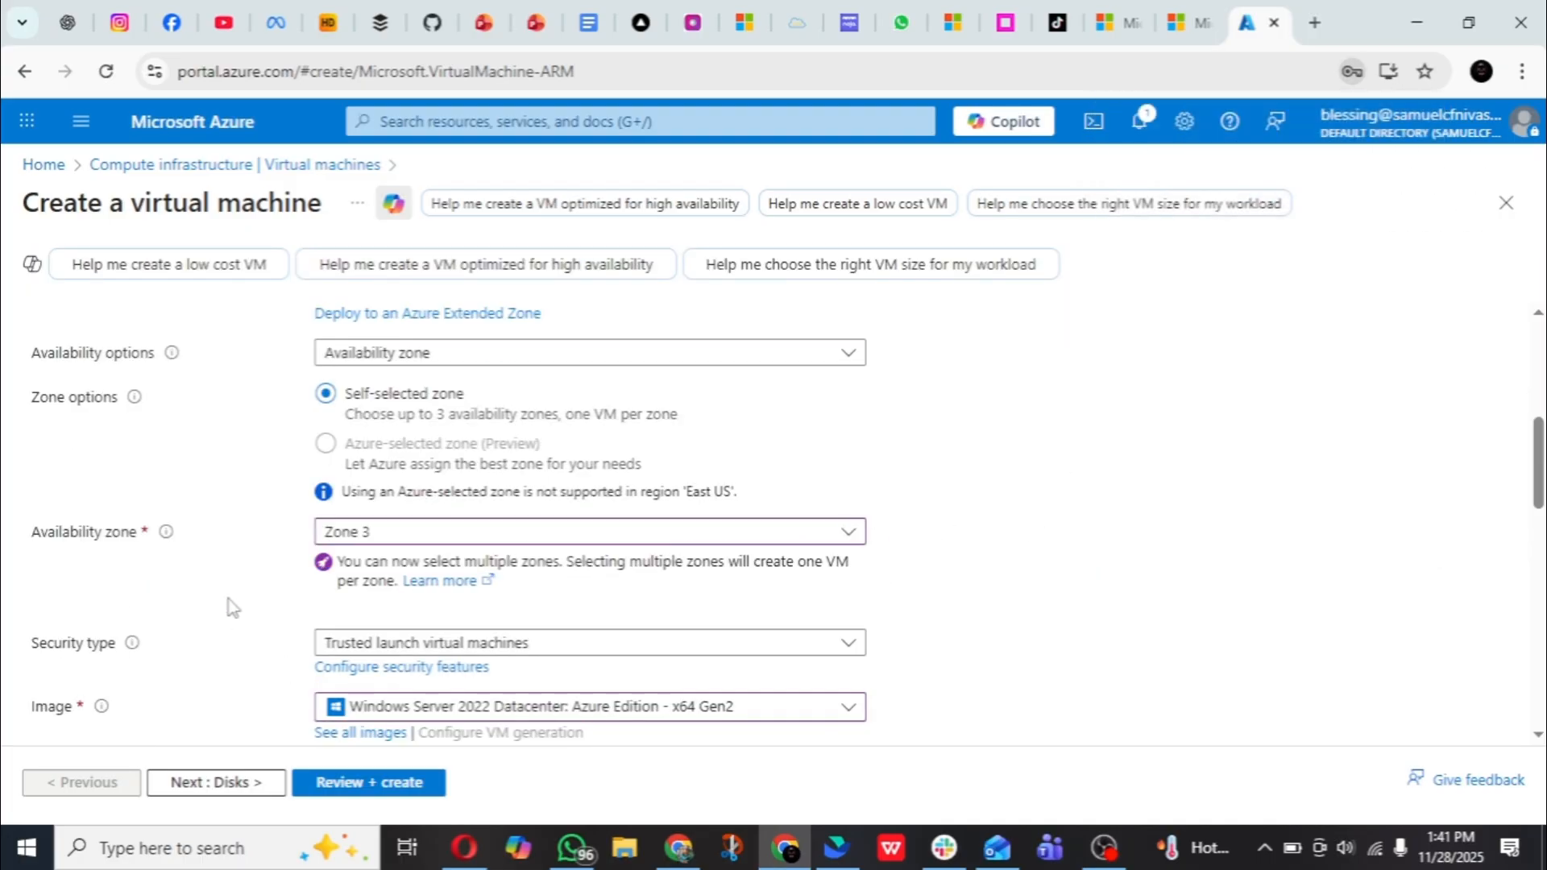
- Fill in the administrator account with the username azadmin, the account password and its confirmation
{"action": "scroll", "coordinate": [442, 407], "scroll_direction": "down", "scroll_amount": 6}
{"action": "scroll", "coordinate": [441, 407], "scroll_direction": "down", "scroll_amount": 4}
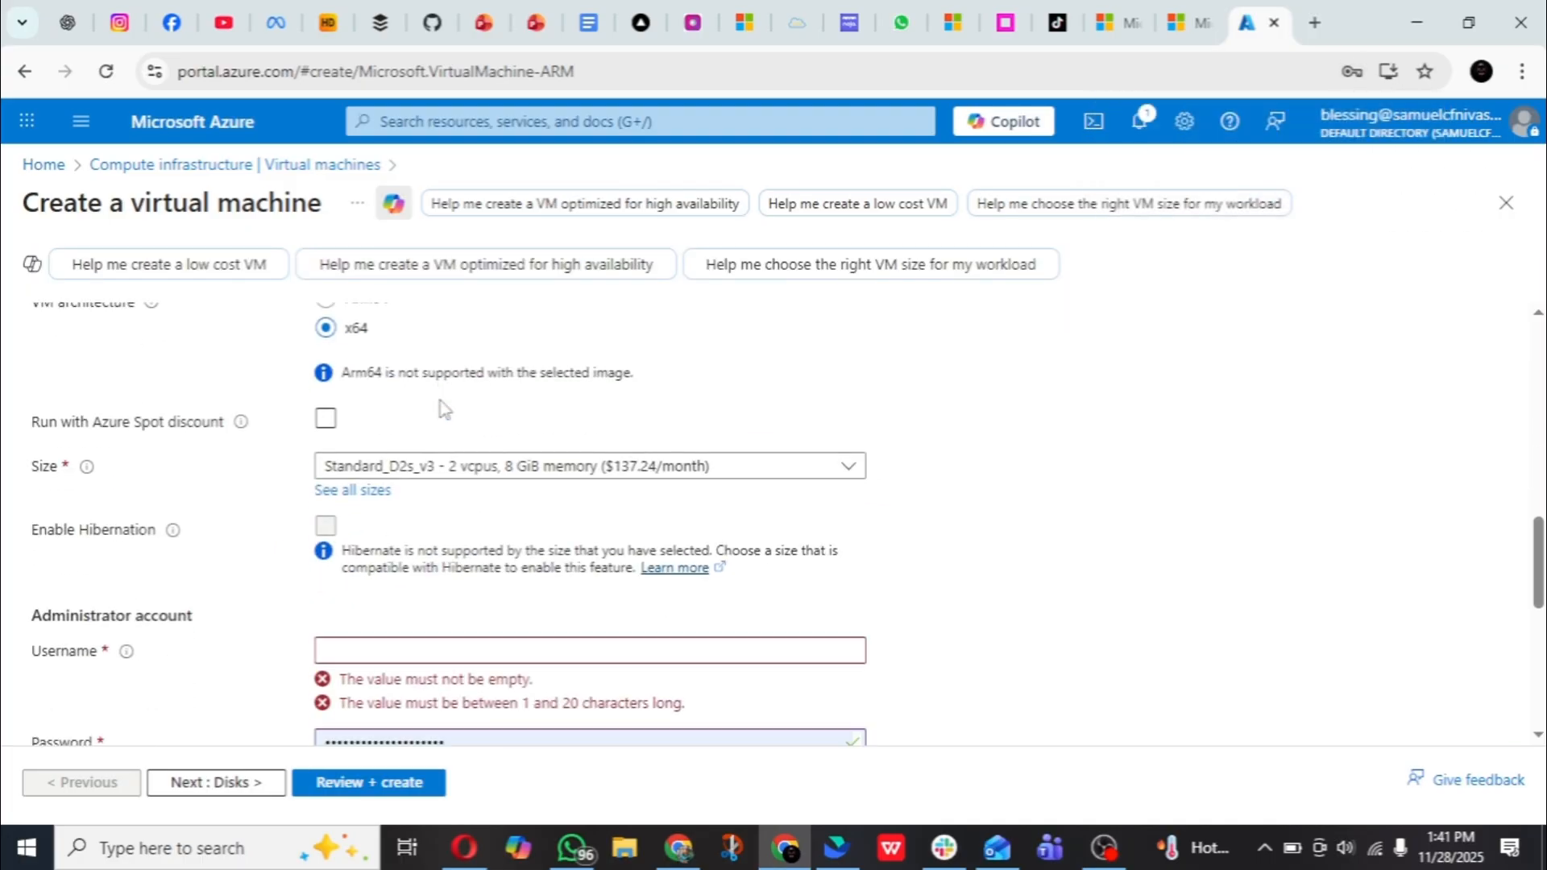
{"action": "scroll", "coordinate": [439, 407], "scroll_direction": "up", "scroll_amount": 1}
{"action": "left_click", "coordinate": [427, 446]}
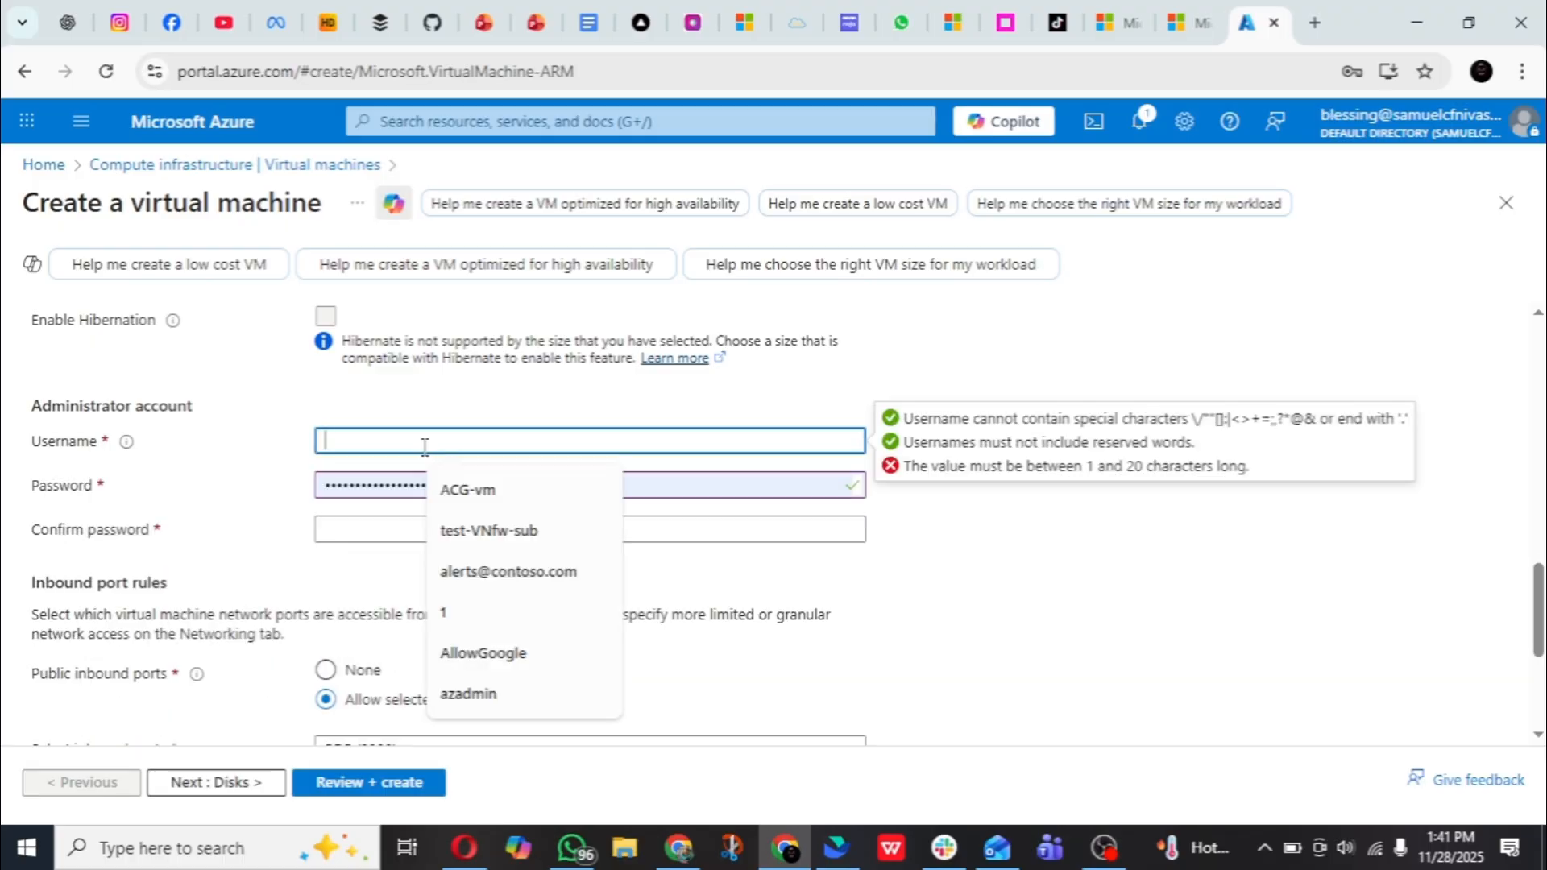
{"action": "type", "text": "azadmin"}
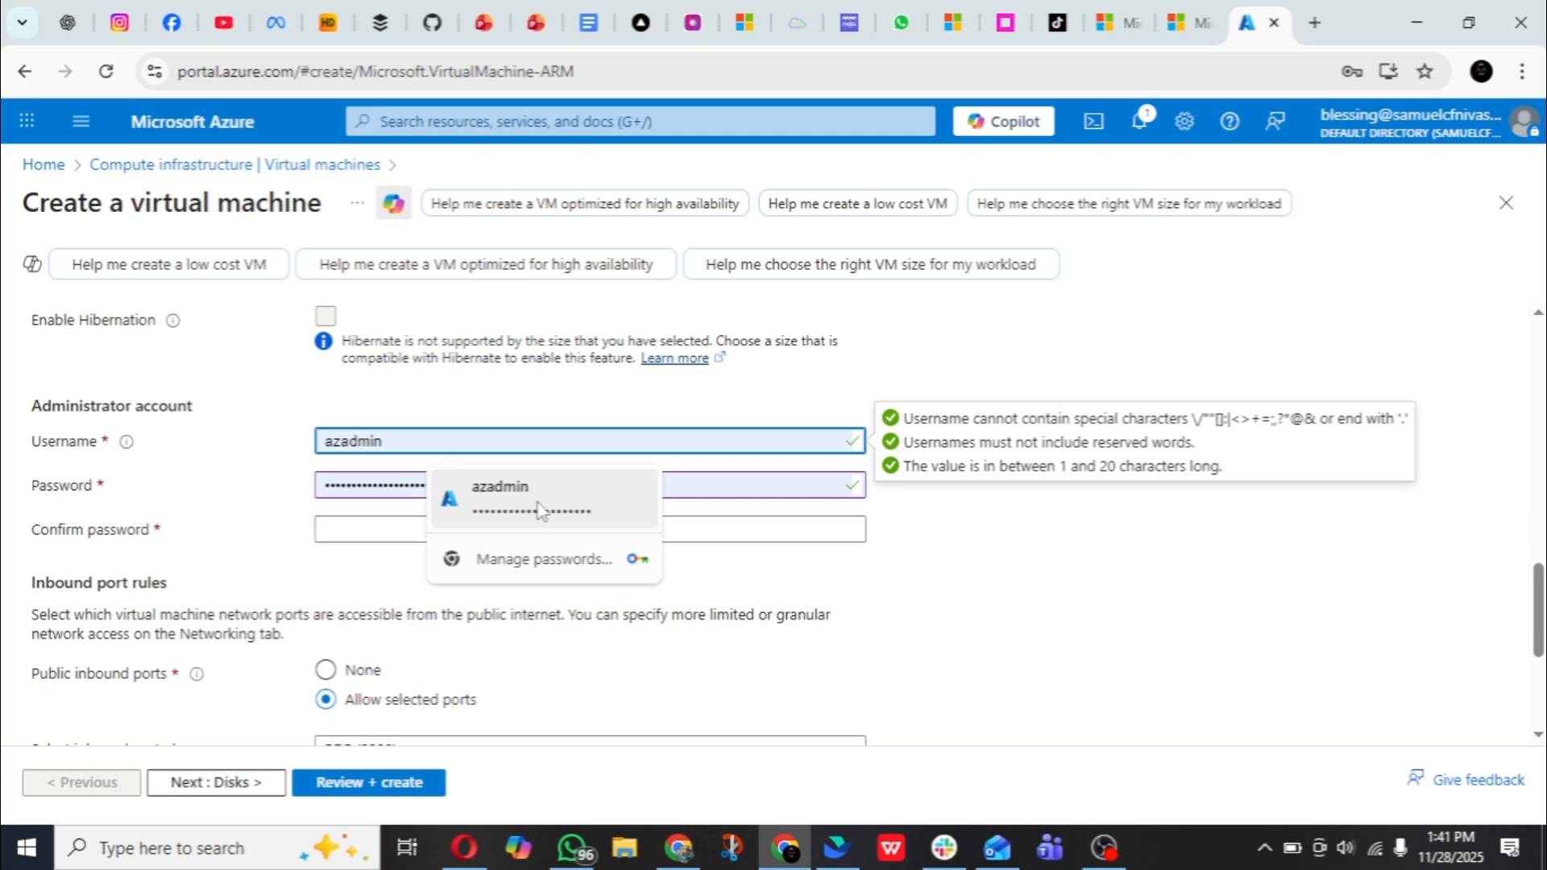
{"action": "left_click", "coordinate": [558, 511]}
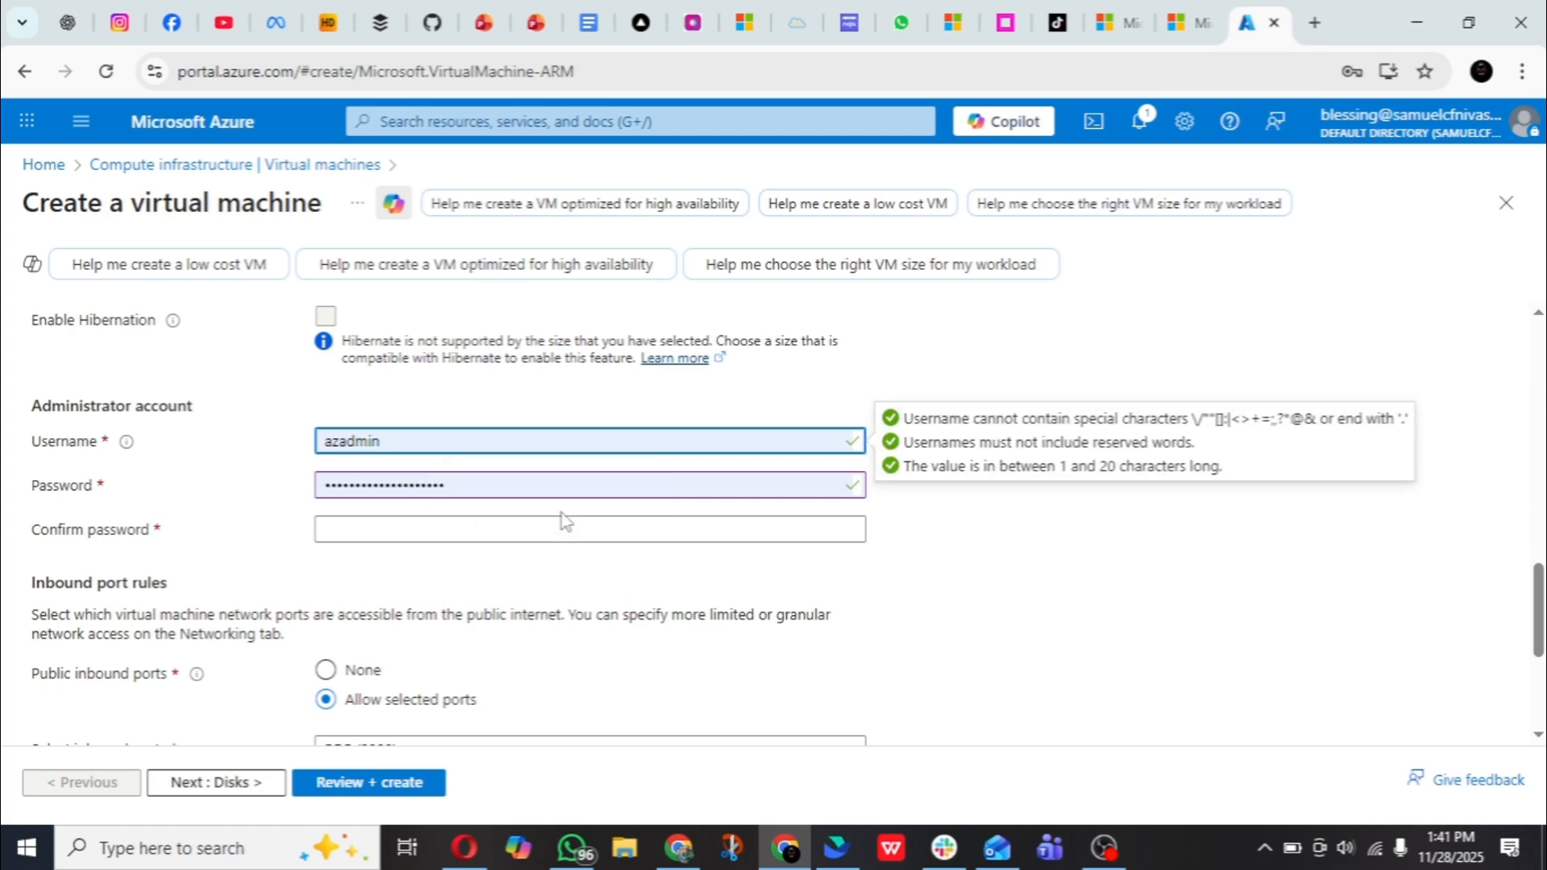
{"action": "left_click", "coordinate": [433, 535]}
{"action": "left_click", "coordinate": [483, 593]}
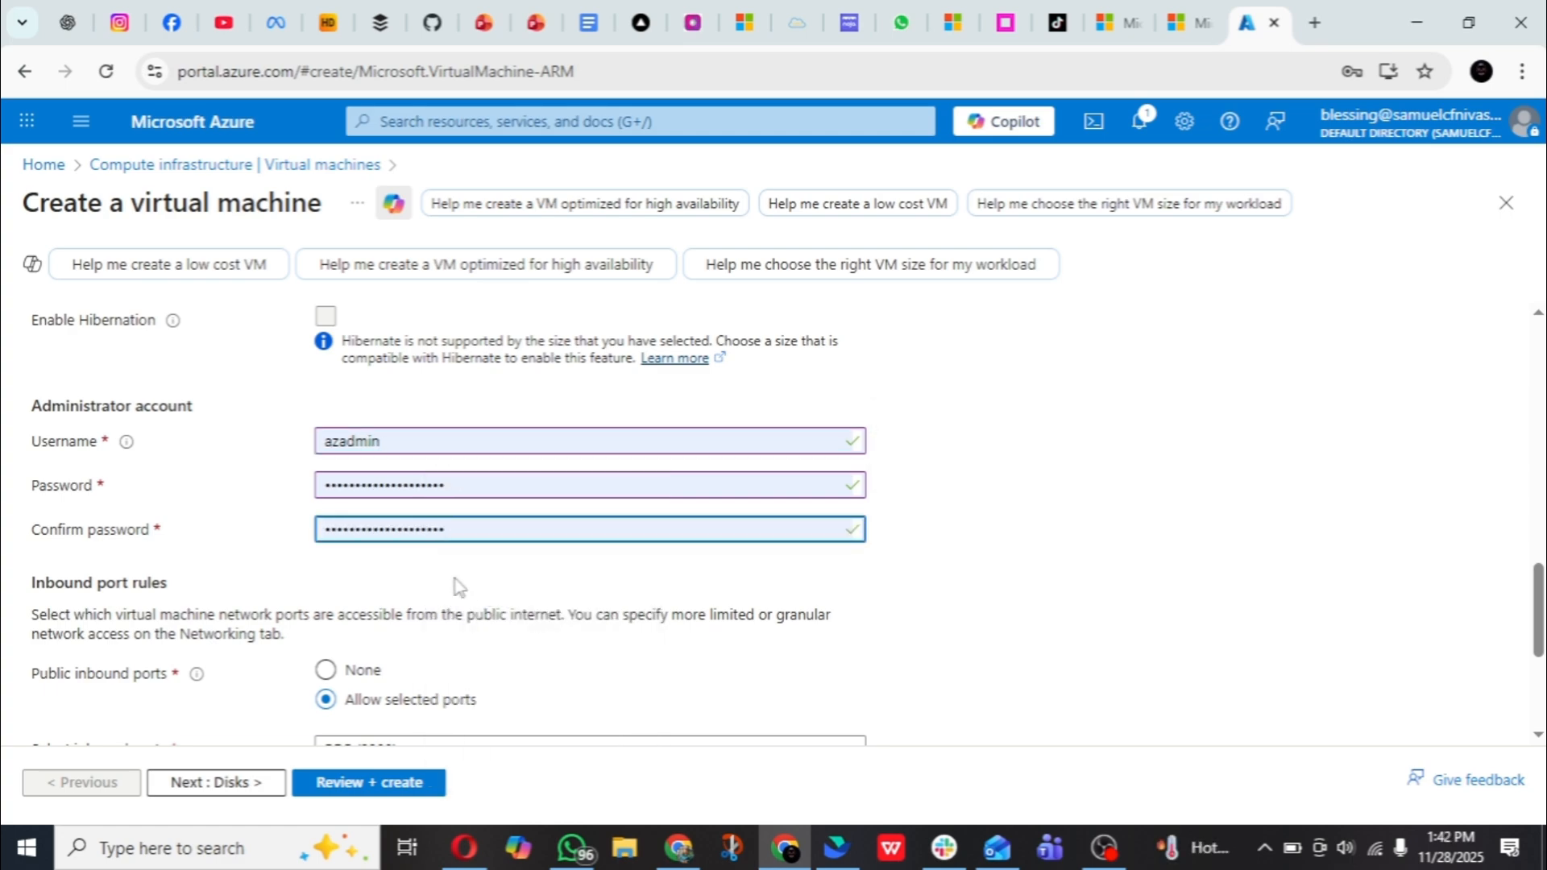
- Set the public inbound ports to None and review the basic settings of the virtual machine
{"action": "scroll", "coordinate": [455, 600], "scroll_direction": "down", "scroll_amount": 1}
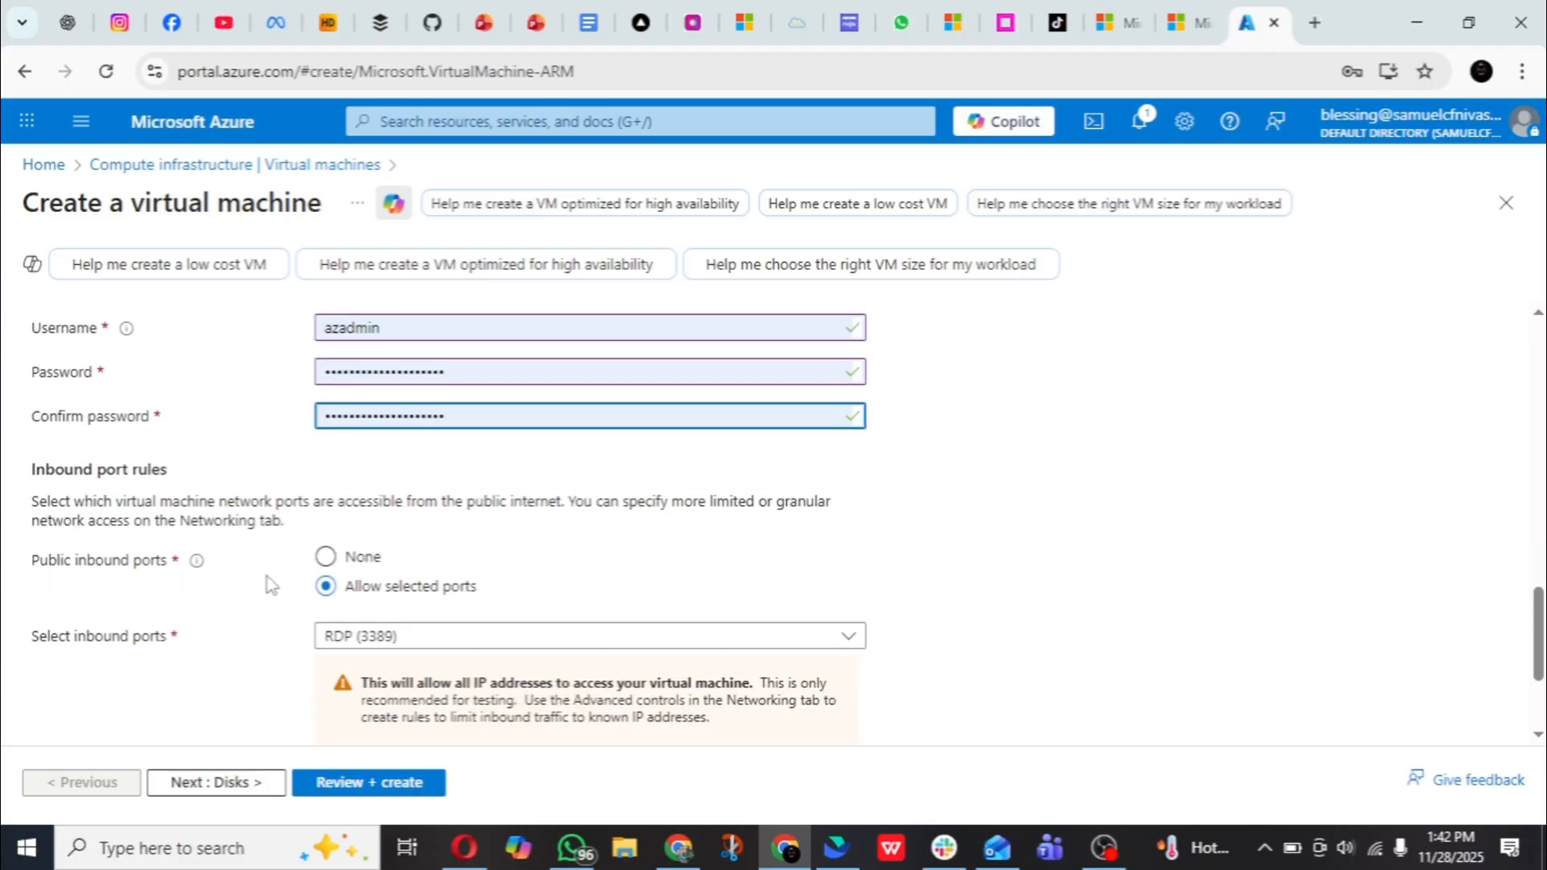
{"action": "left_click", "coordinate": [327, 563]}
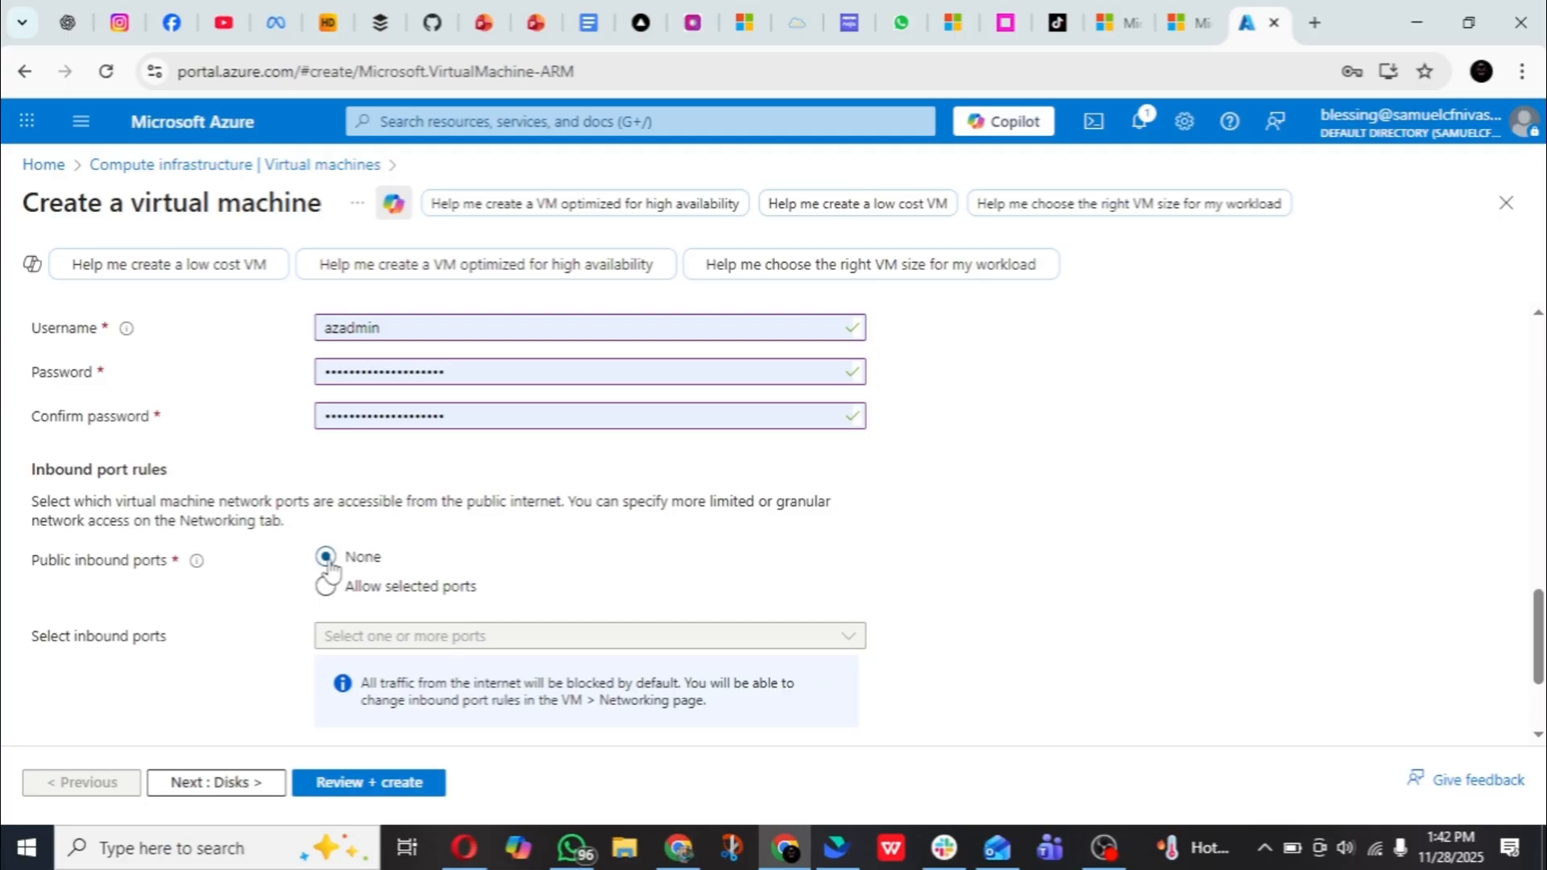
{"action": "scroll", "coordinate": [518, 525], "scroll_direction": "down", "scroll_amount": 2}
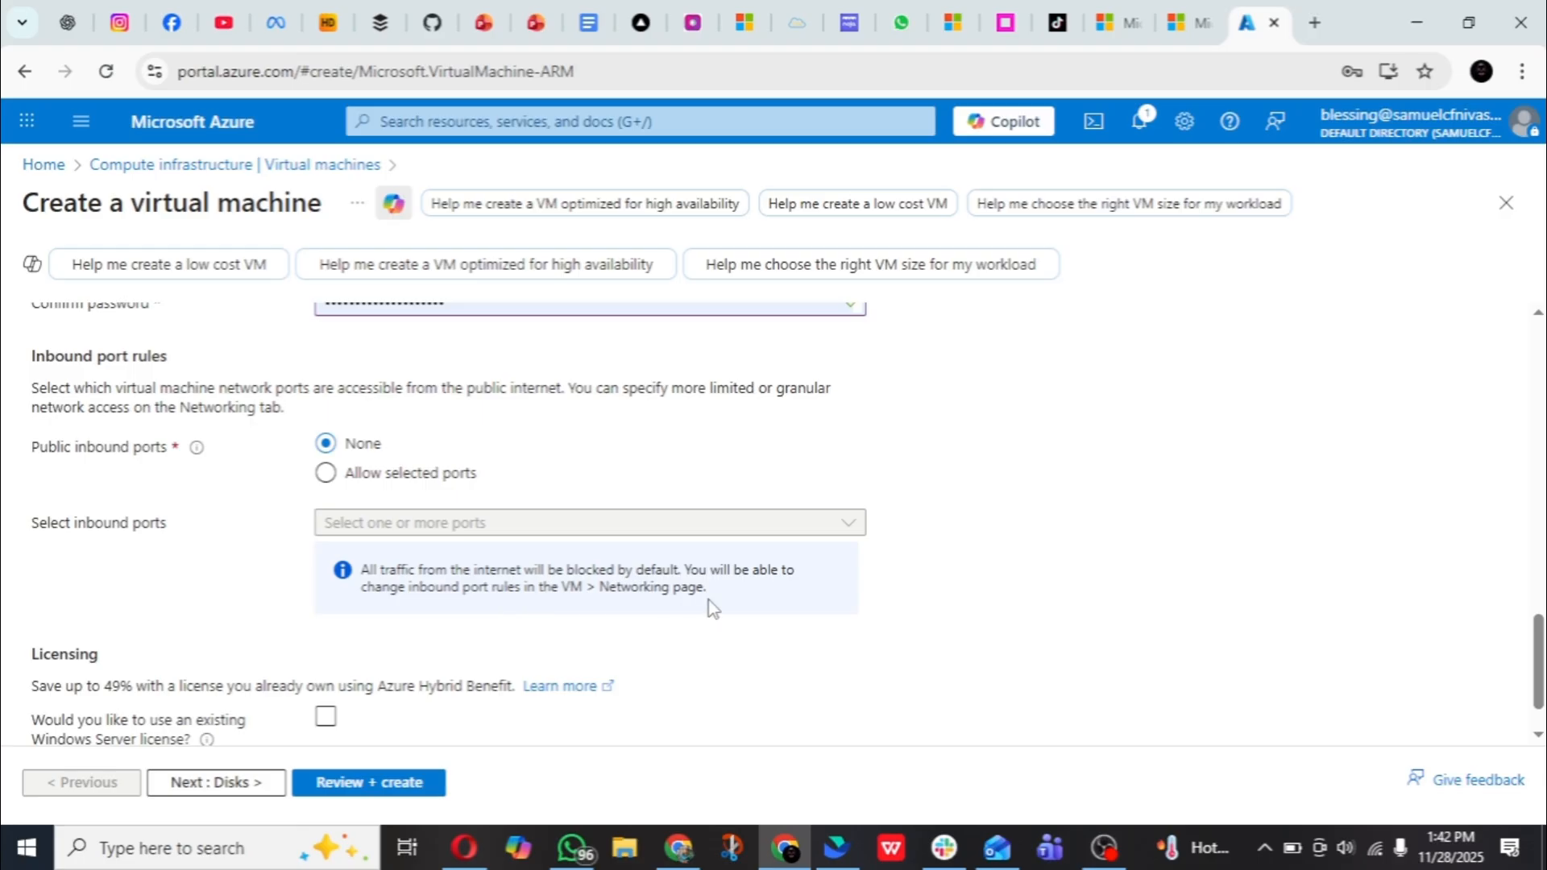
{"action": "scroll", "coordinate": [429, 513], "scroll_direction": "down", "scroll_amount": 1}
{"action": "scroll", "coordinate": [429, 512], "scroll_direction": "up", "scroll_amount": 5}
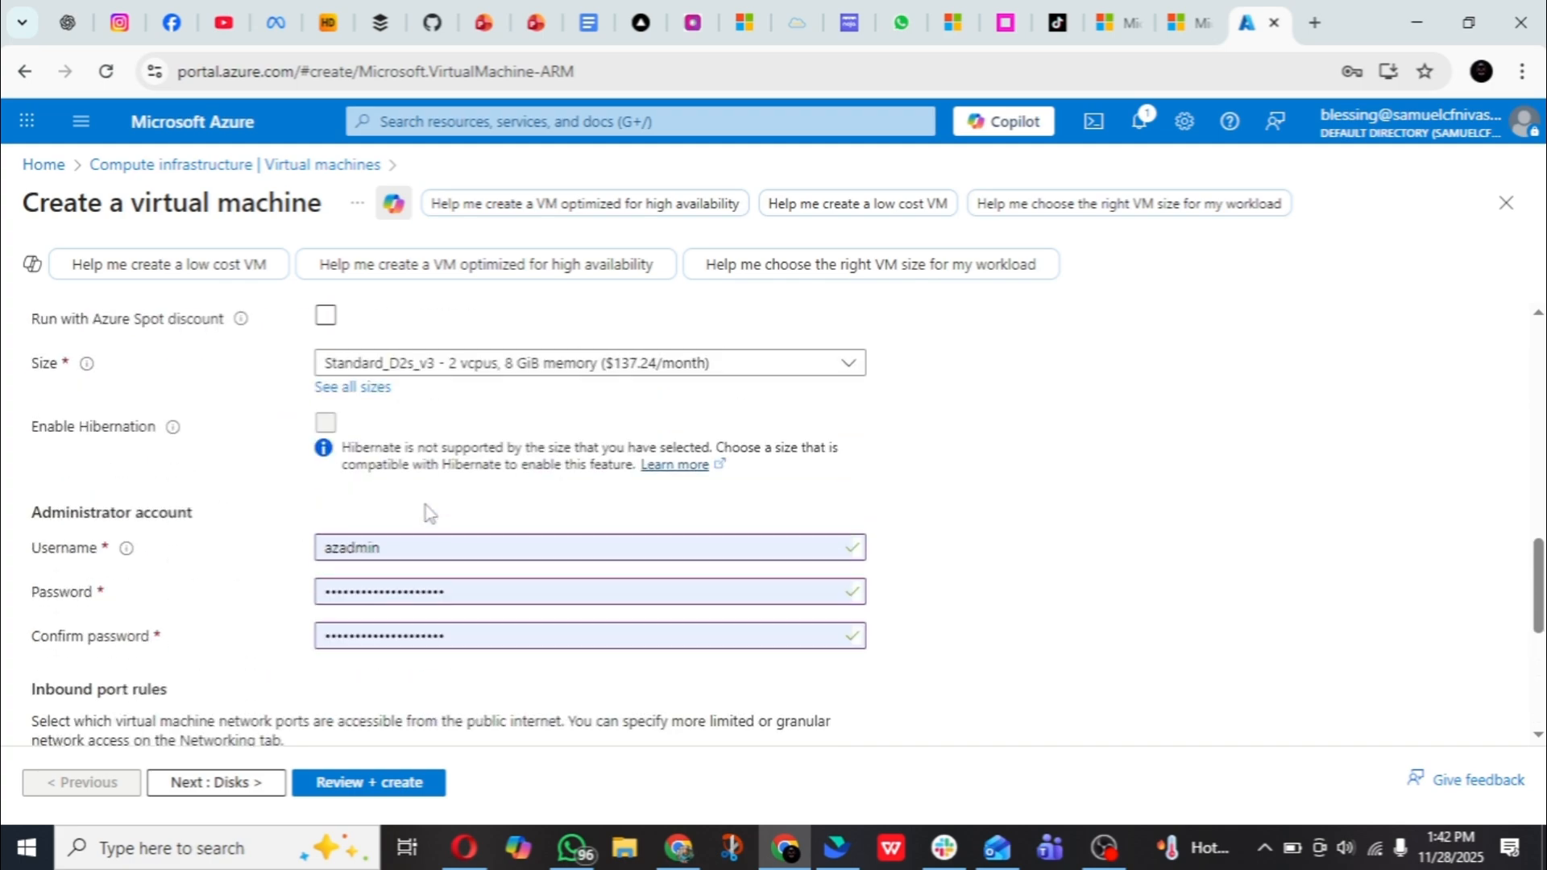
{"action": "scroll", "coordinate": [429, 513], "scroll_direction": "up", "scroll_amount": 15}
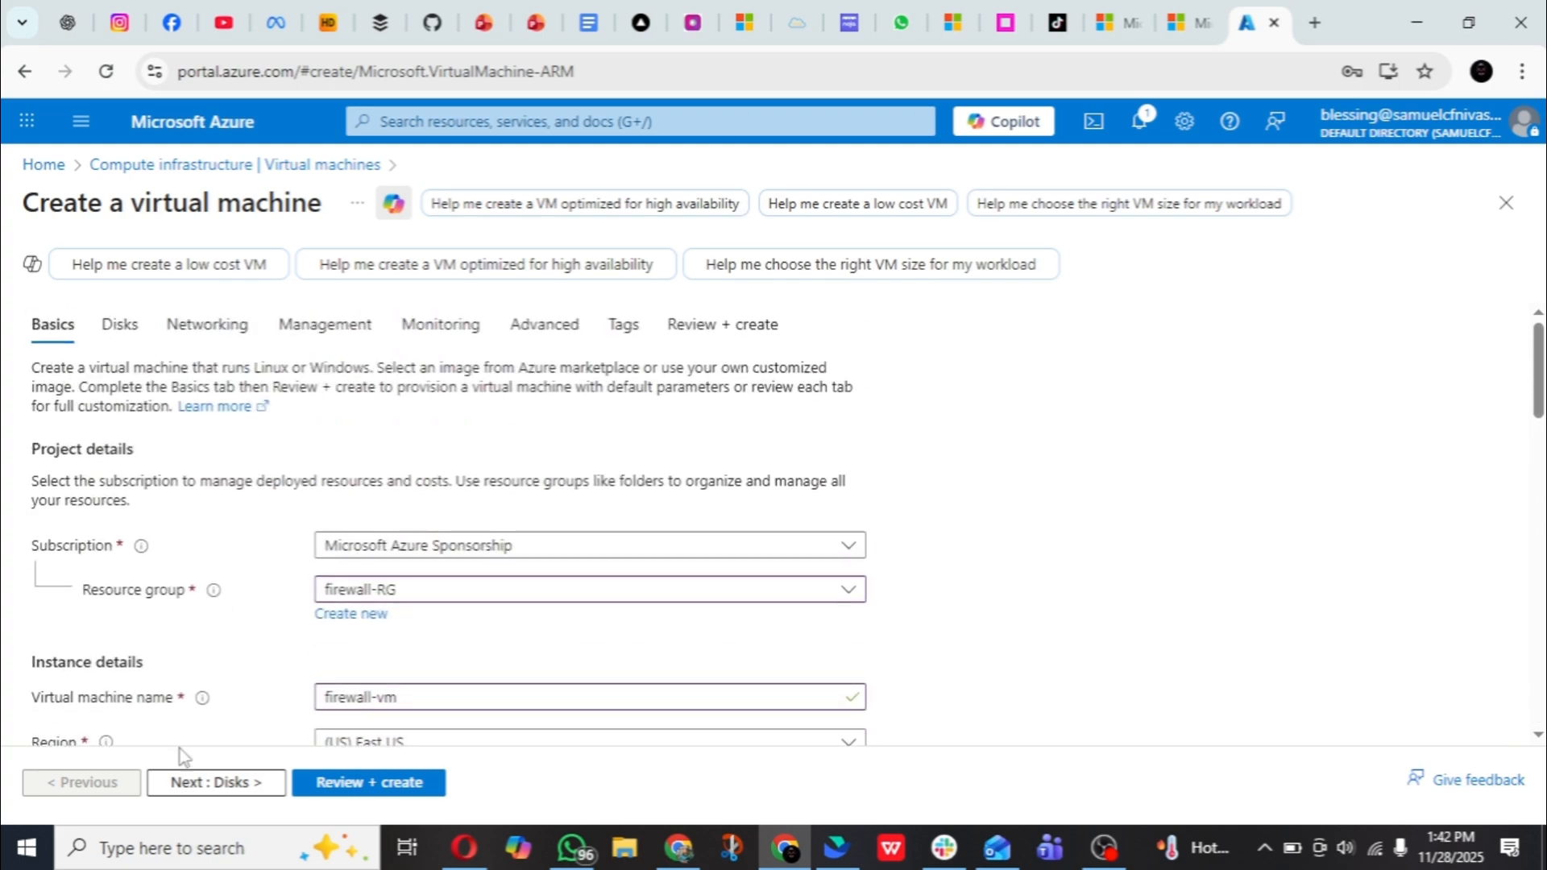
- Go through the disk settings with Premium SSD (locally-redundant storage) as the OS disk type, and continue to the networking settings
{"action": "left_click", "coordinate": [211, 782]}
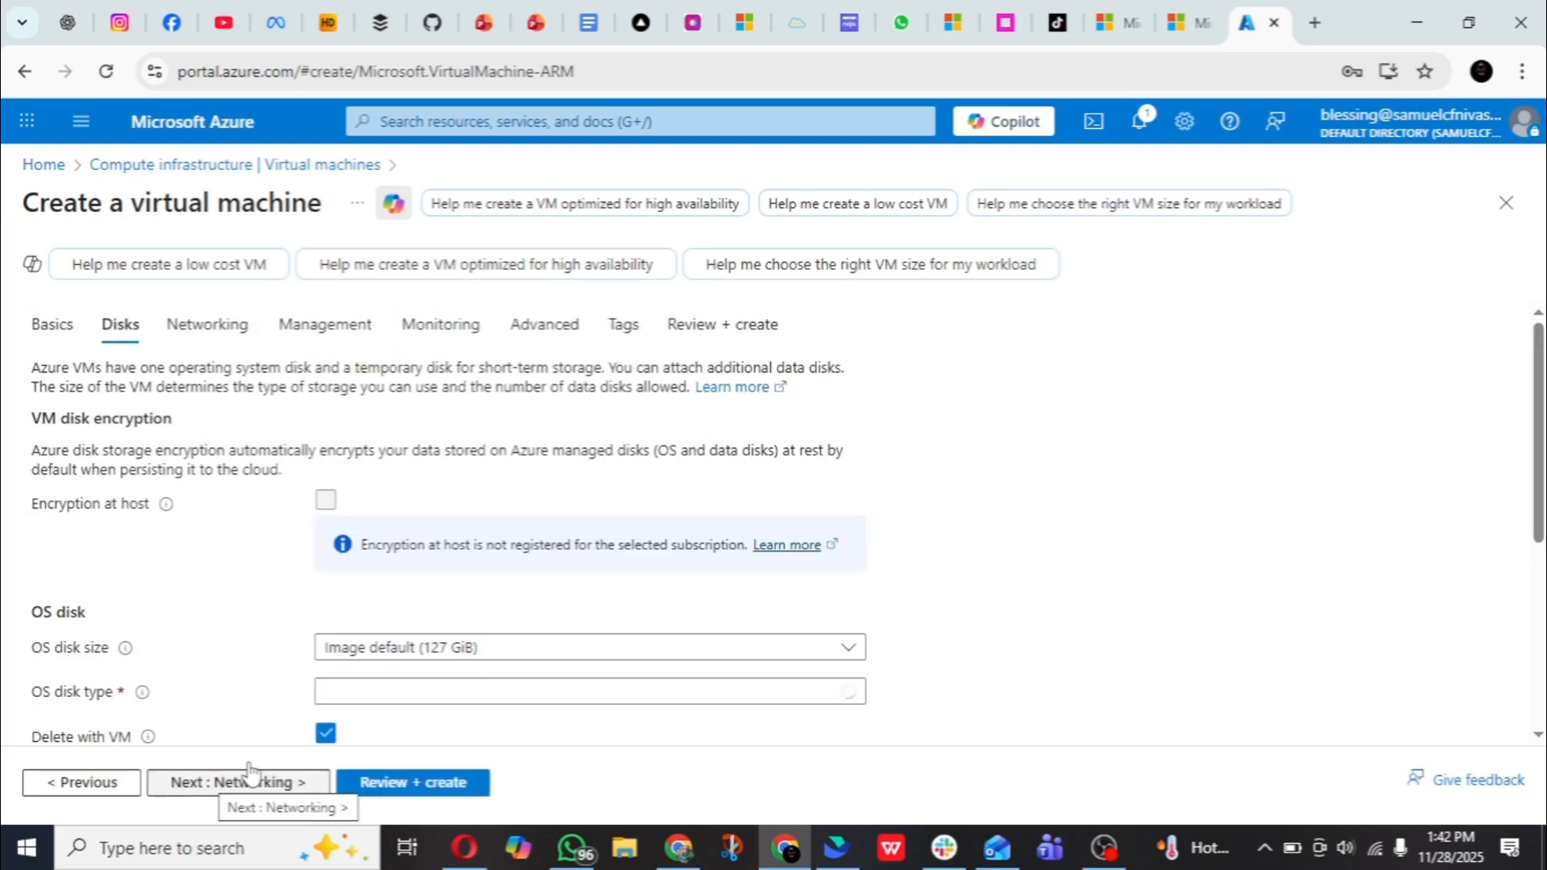
{"action": "scroll", "coordinate": [414, 439], "scroll_direction": "down", "scroll_amount": 3}
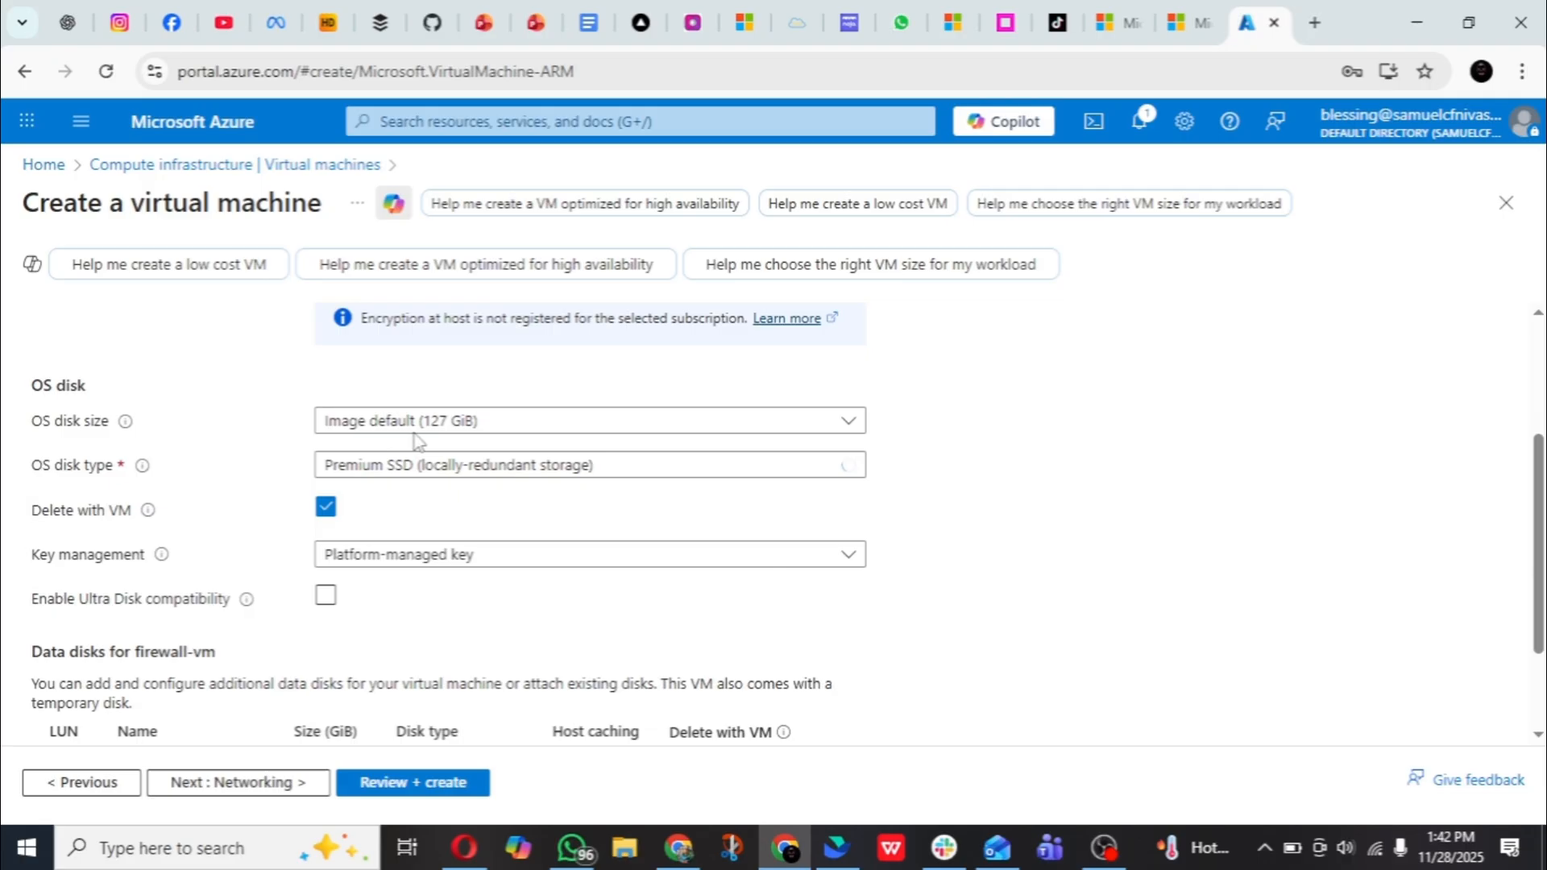
{"action": "left_click", "coordinate": [457, 472]}
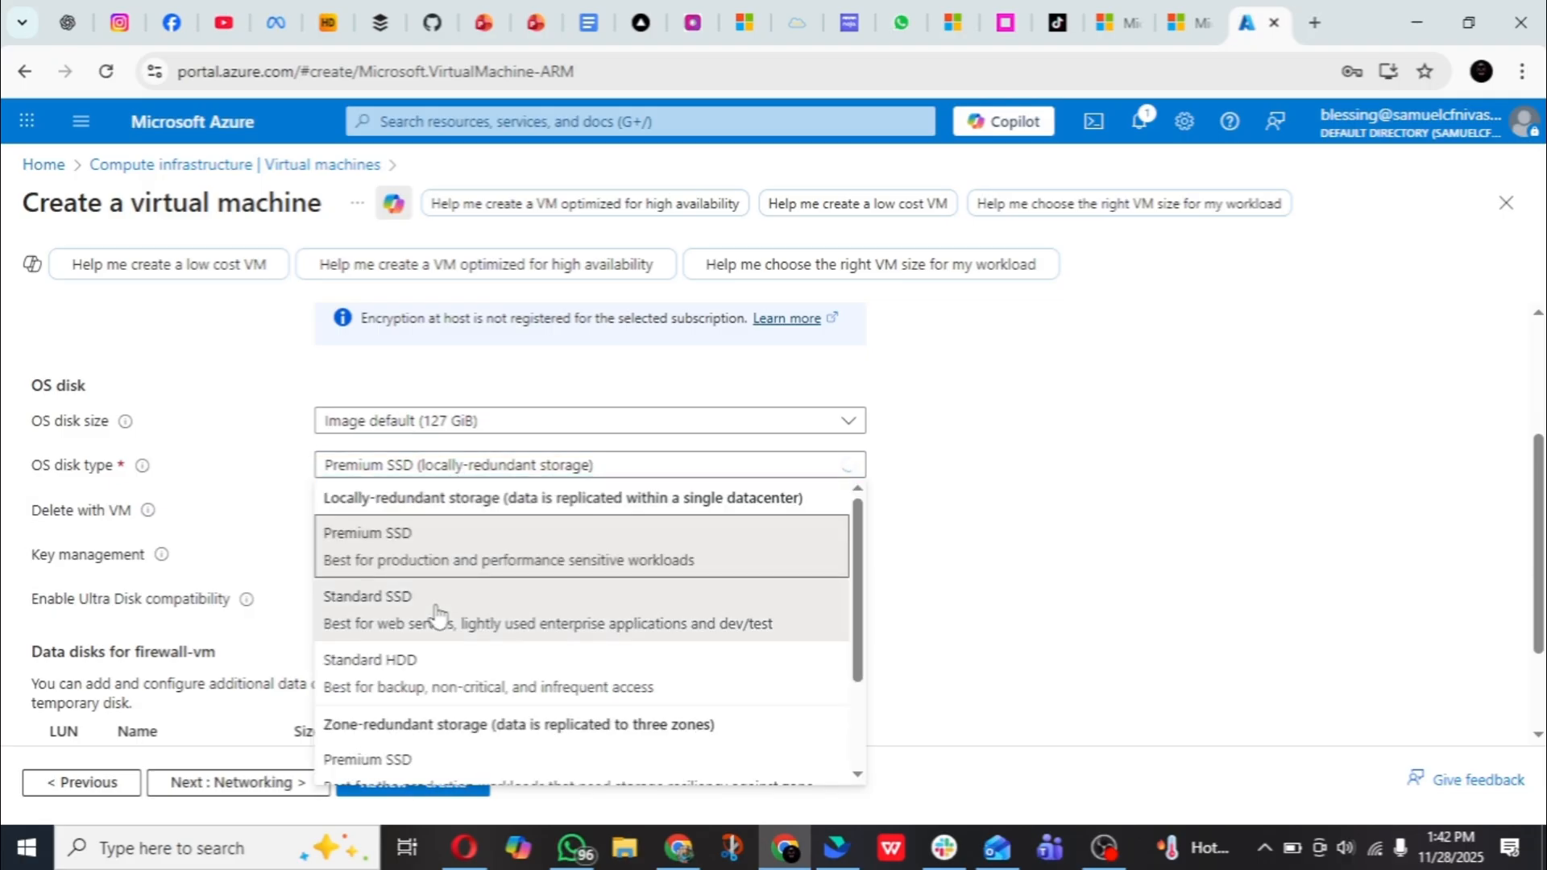
{"action": "left_click", "coordinate": [438, 618]}
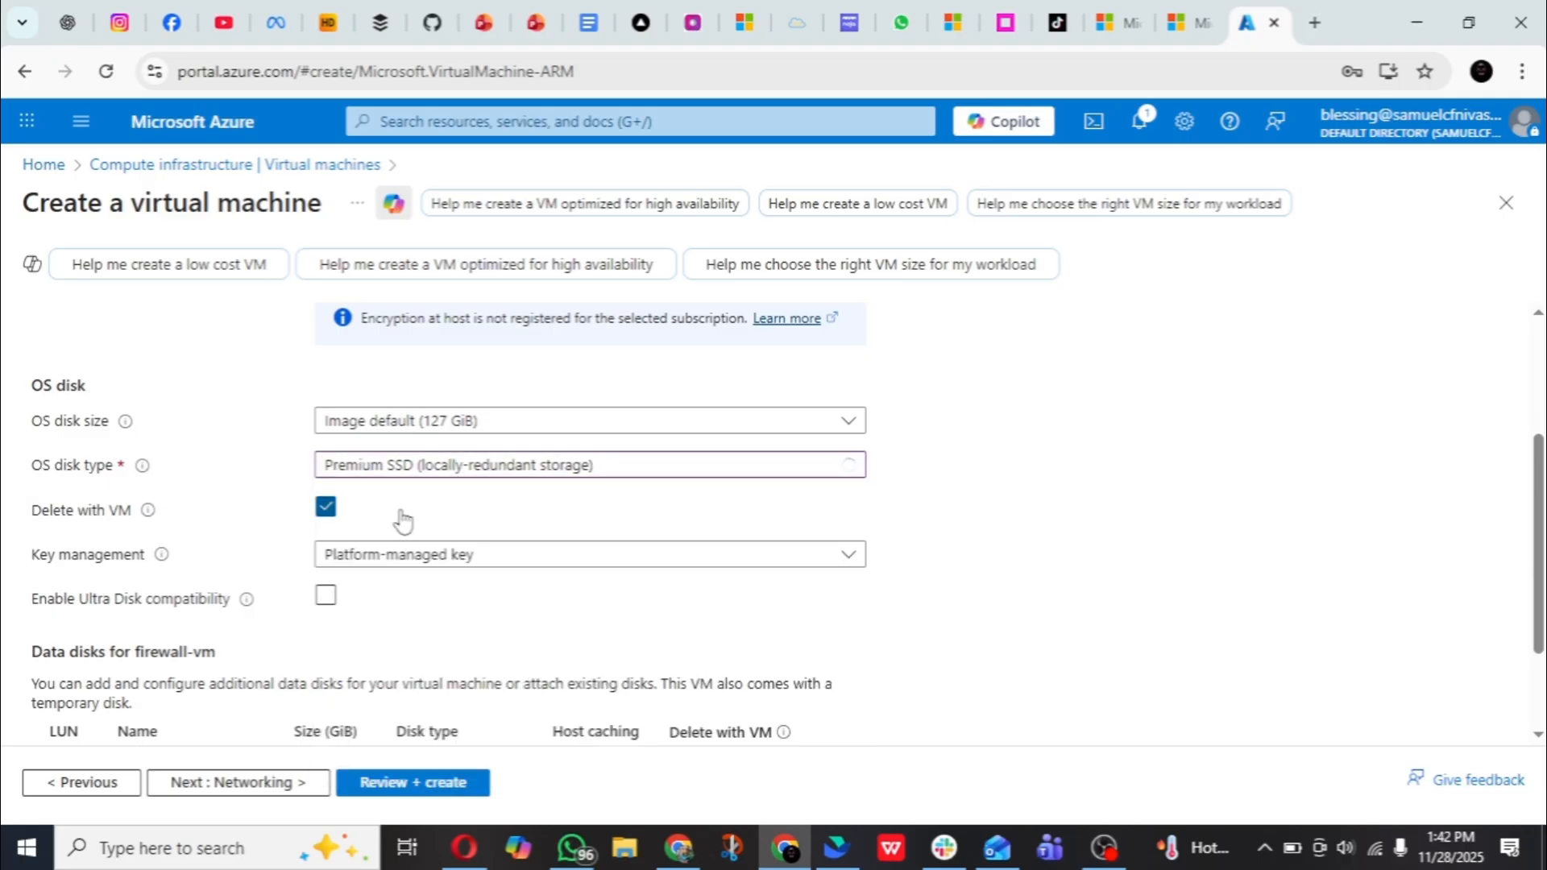
{"action": "scroll", "coordinate": [402, 520], "scroll_direction": "down", "scroll_amount": 2}
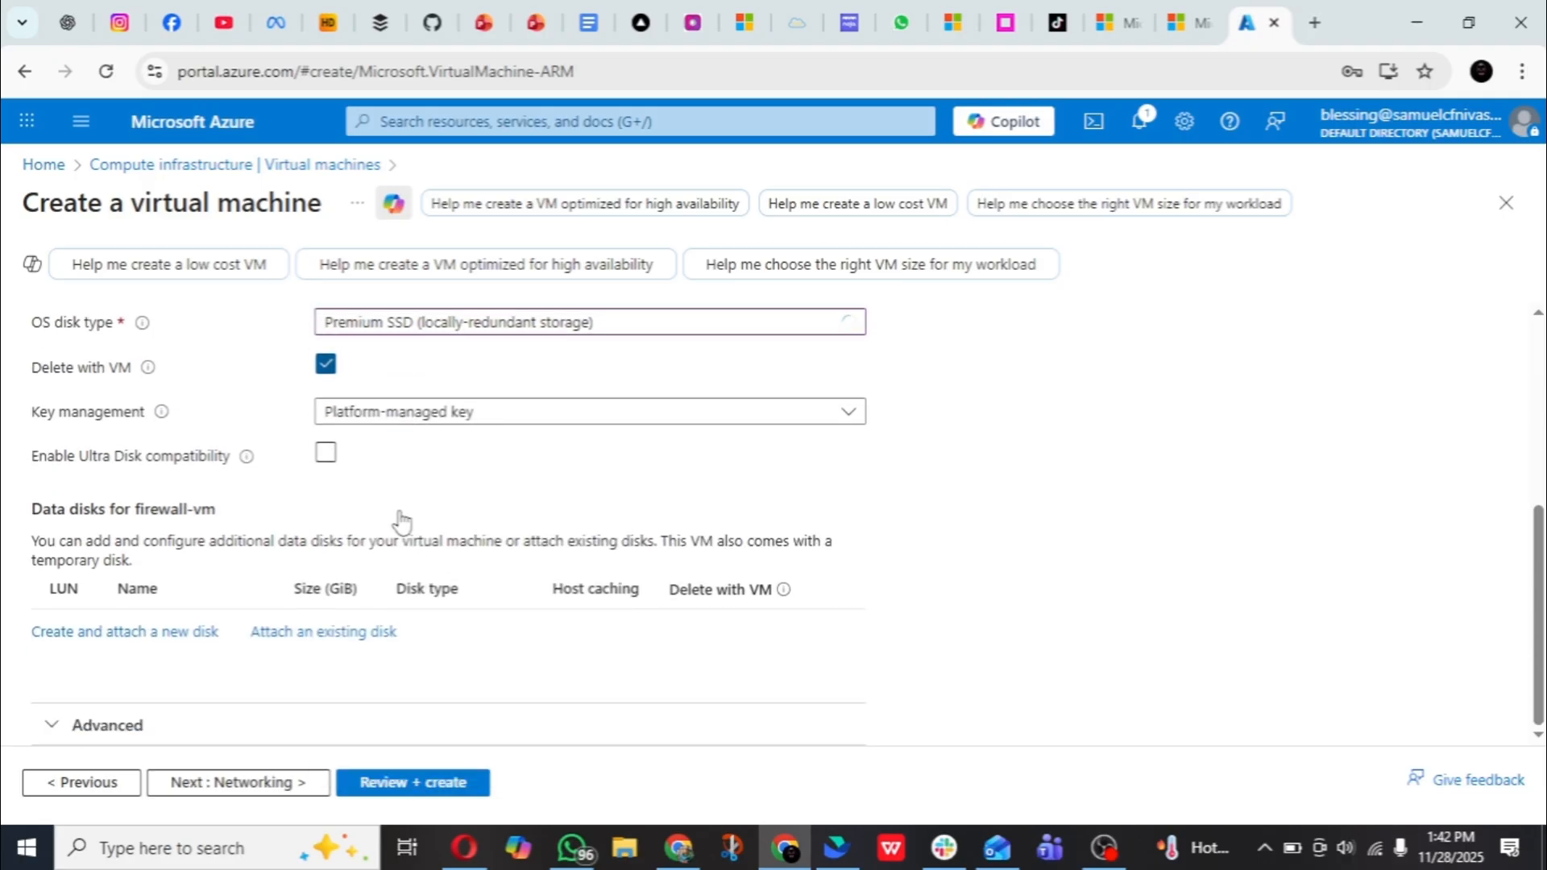
{"action": "left_click", "coordinate": [246, 792]}
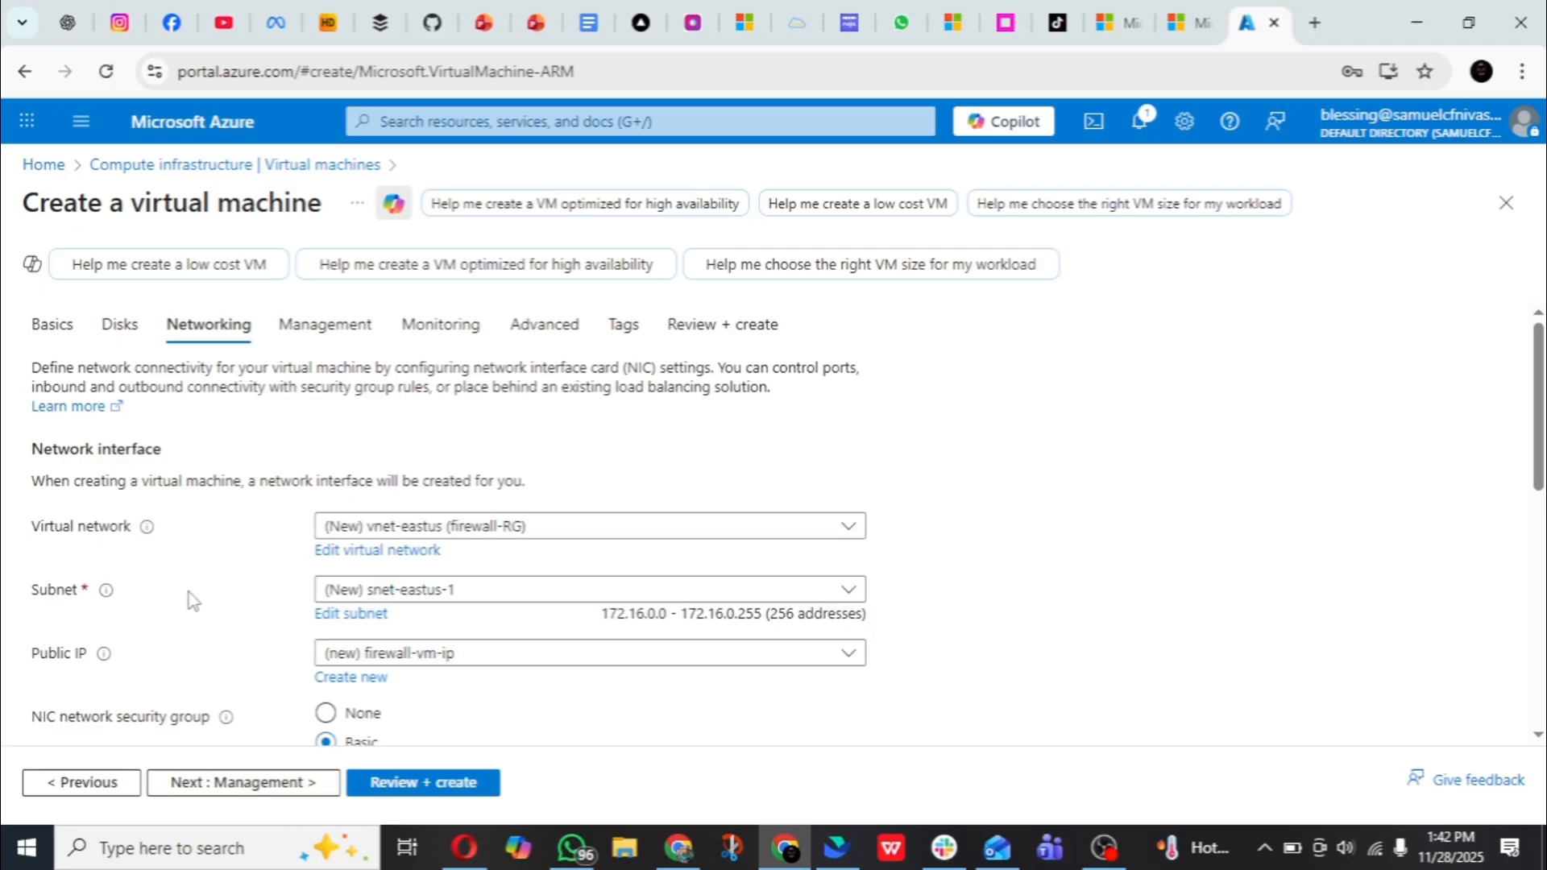
- Place the virtual machine's network interface in the firewall-vn virtual network and the firewall-sbnet subnet
{"action": "left_click", "coordinate": [580, 541]}
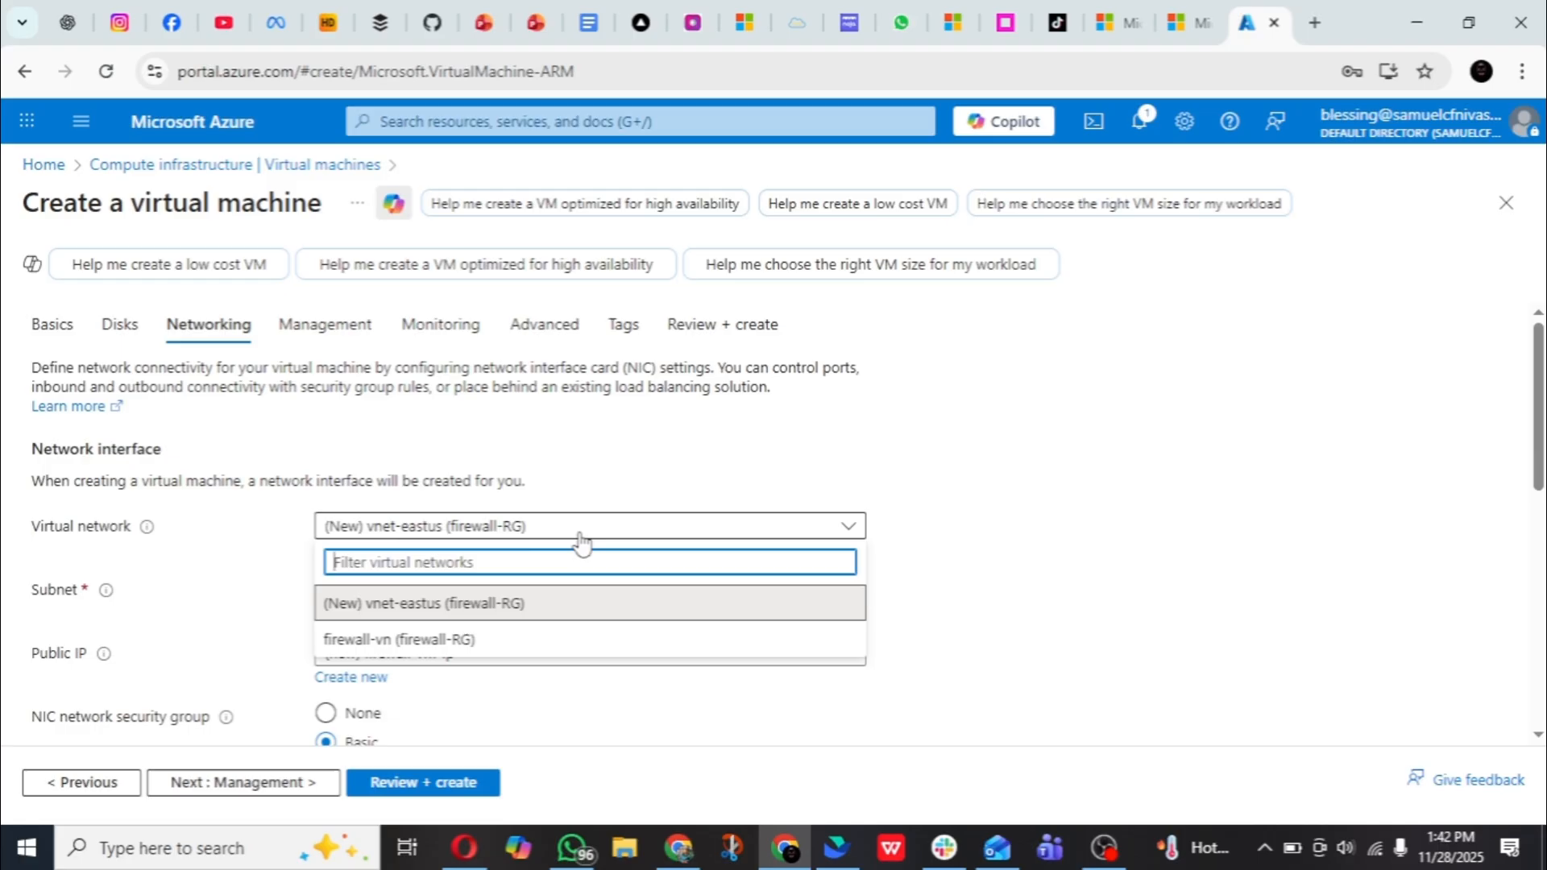
{"action": "left_click", "coordinate": [489, 641]}
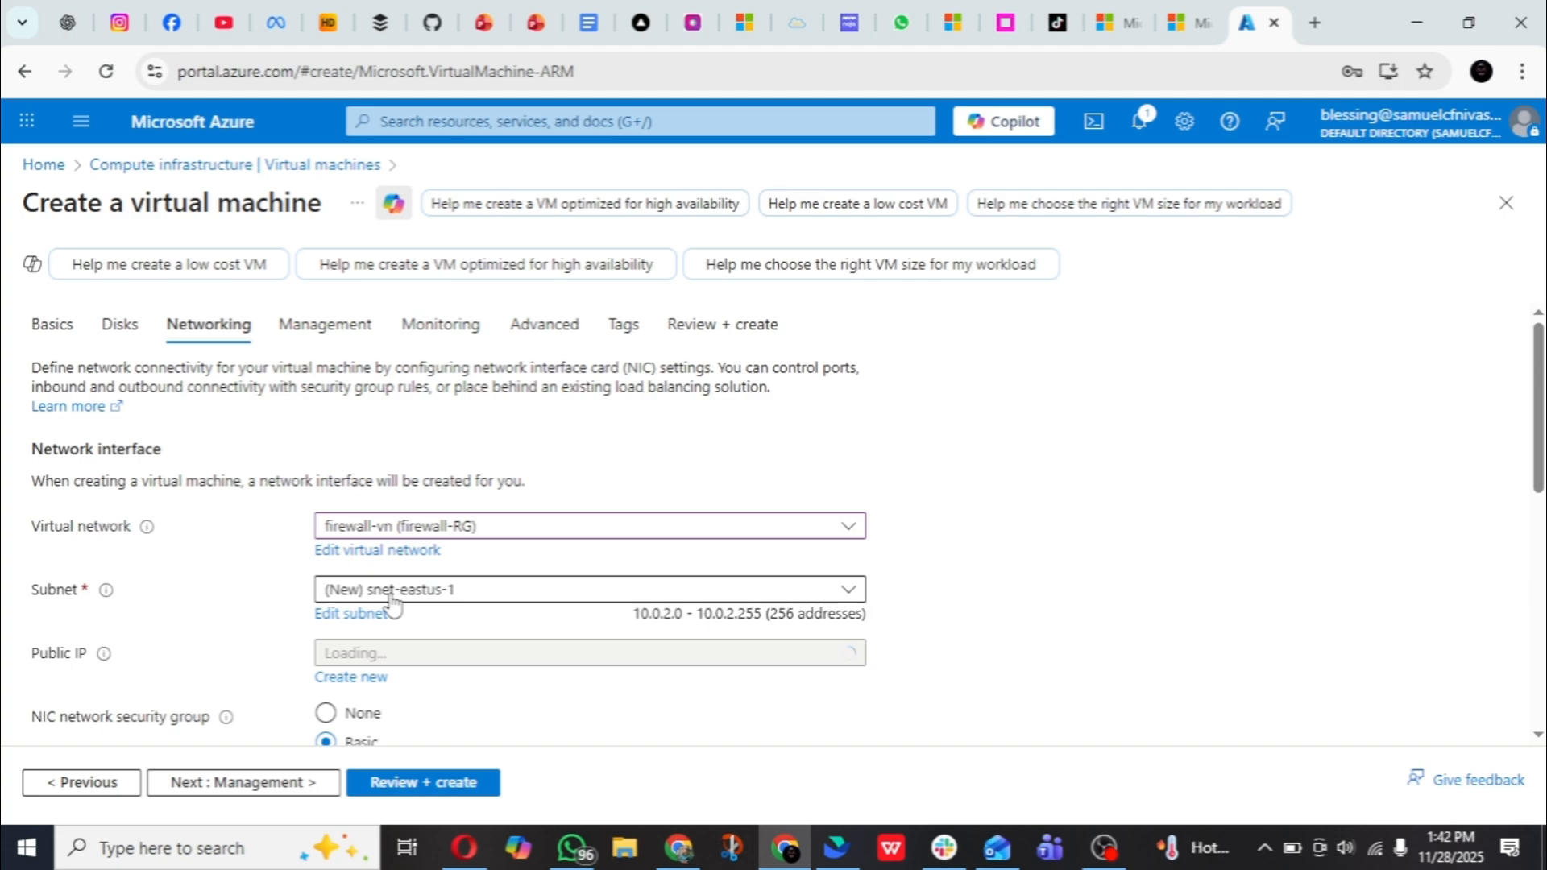
{"action": "left_click", "coordinate": [497, 595]}
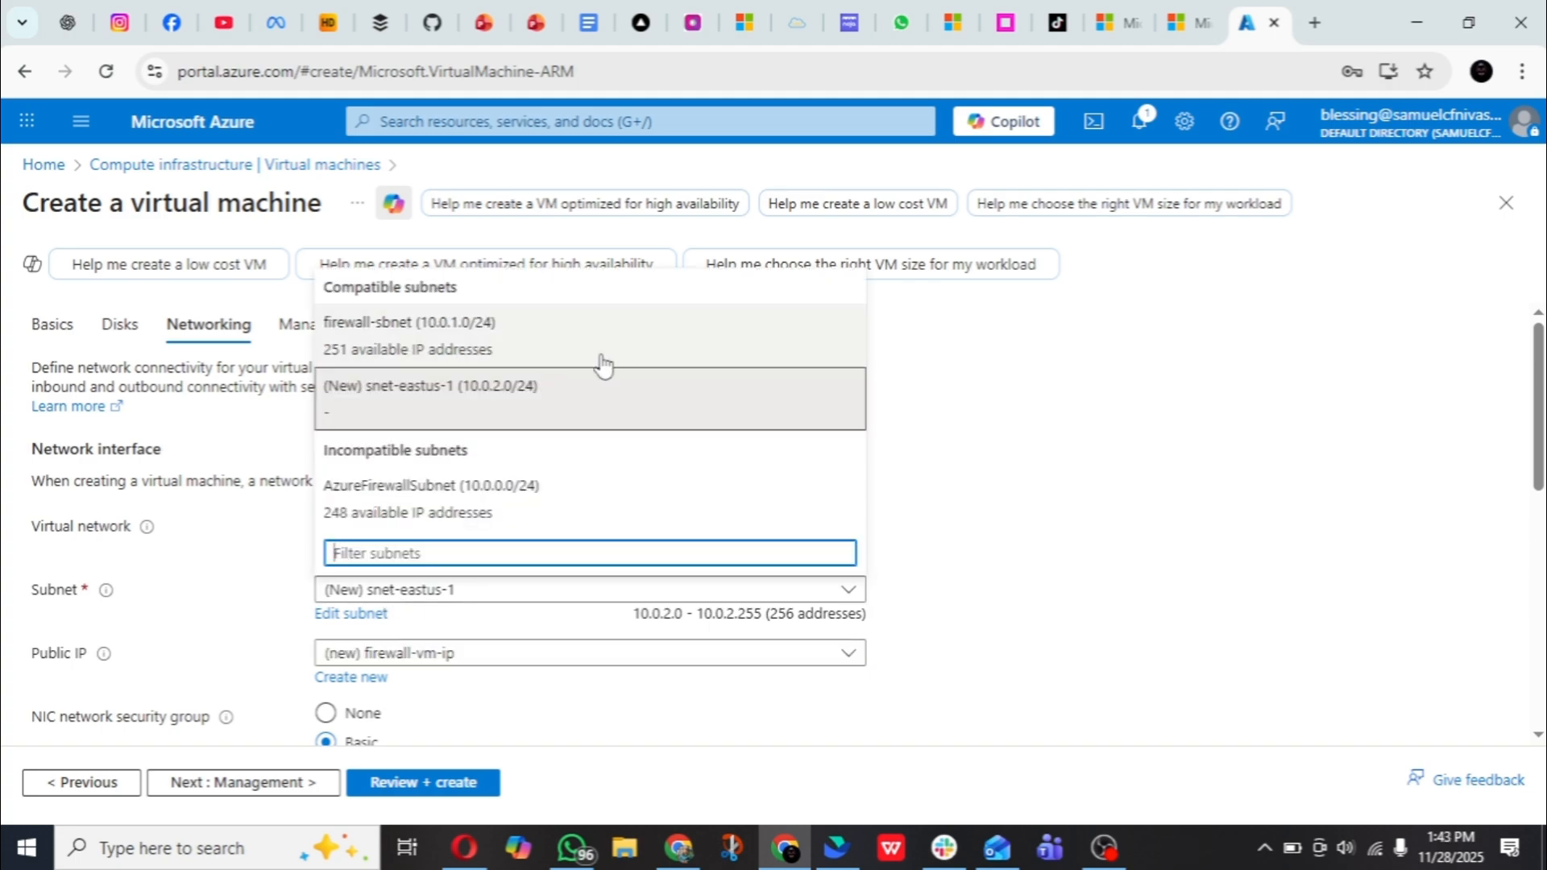
{"action": "left_click", "coordinate": [553, 353]}
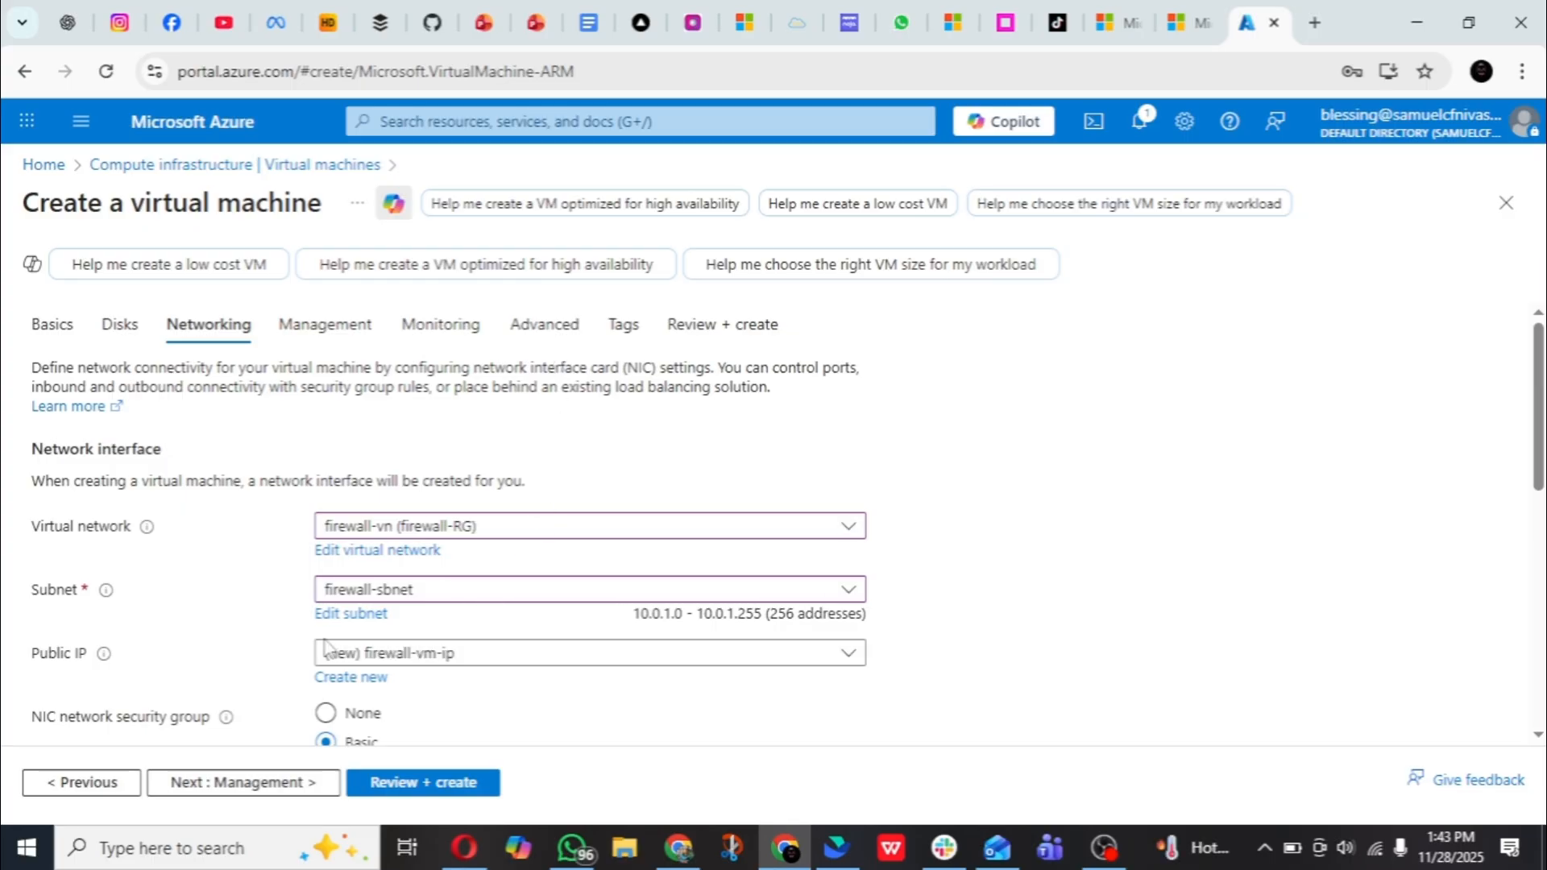
{"action": "scroll", "coordinate": [355, 528], "scroll_direction": "down", "scroll_amount": 3}
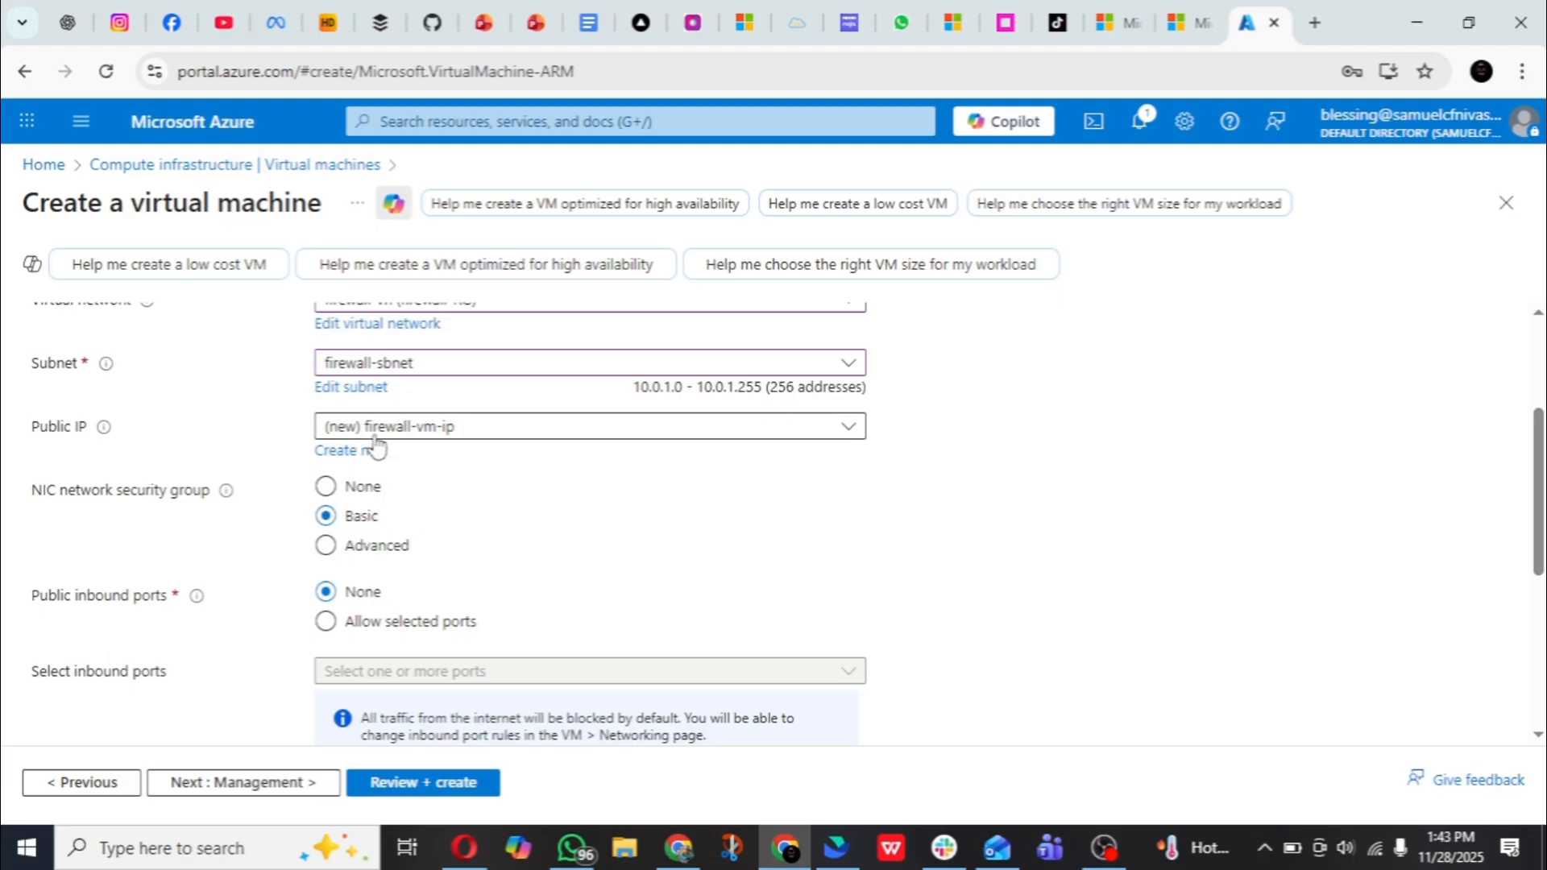
- Keep the new public IP firewall-vm-ip for the virtual machine and continue to the management settings
{"action": "left_click", "coordinate": [504, 435]}
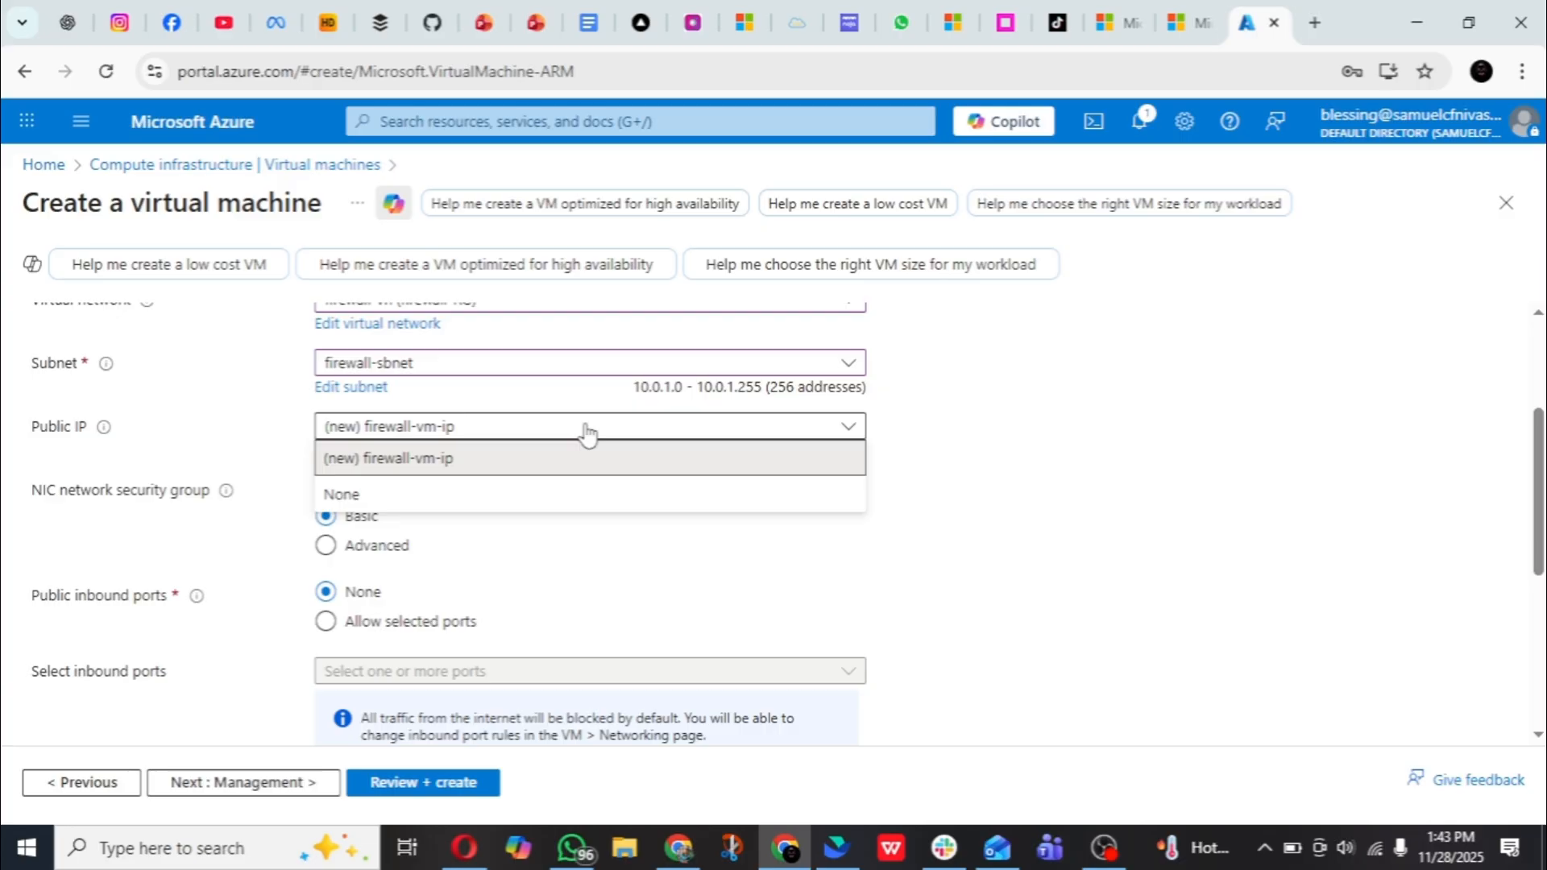
{"action": "left_click", "coordinate": [509, 456]}
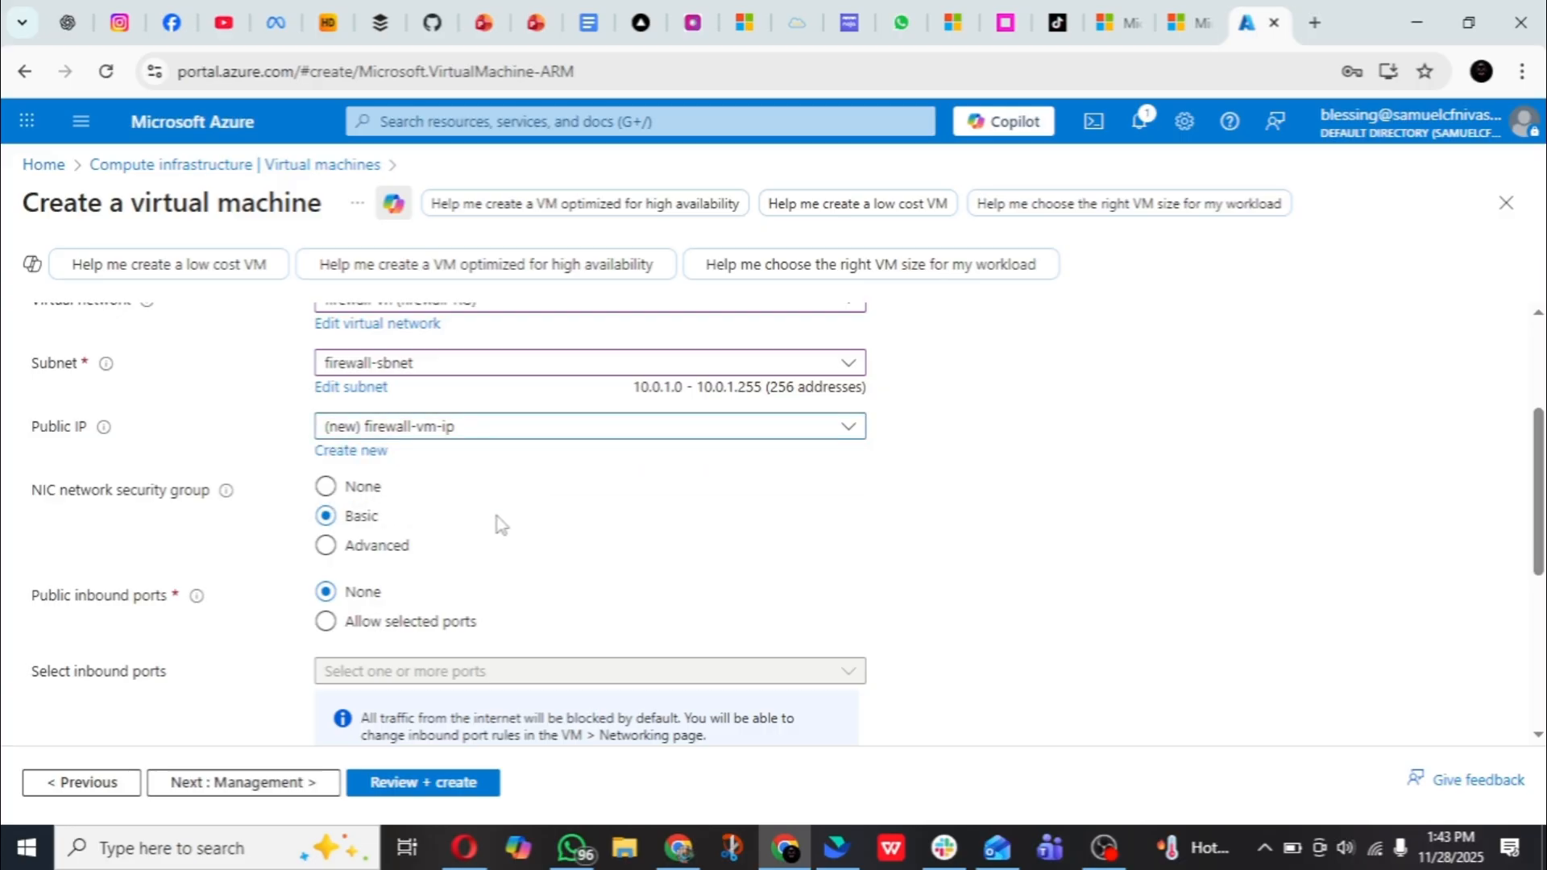
{"action": "scroll", "coordinate": [501, 524], "scroll_direction": "down", "scroll_amount": 3}
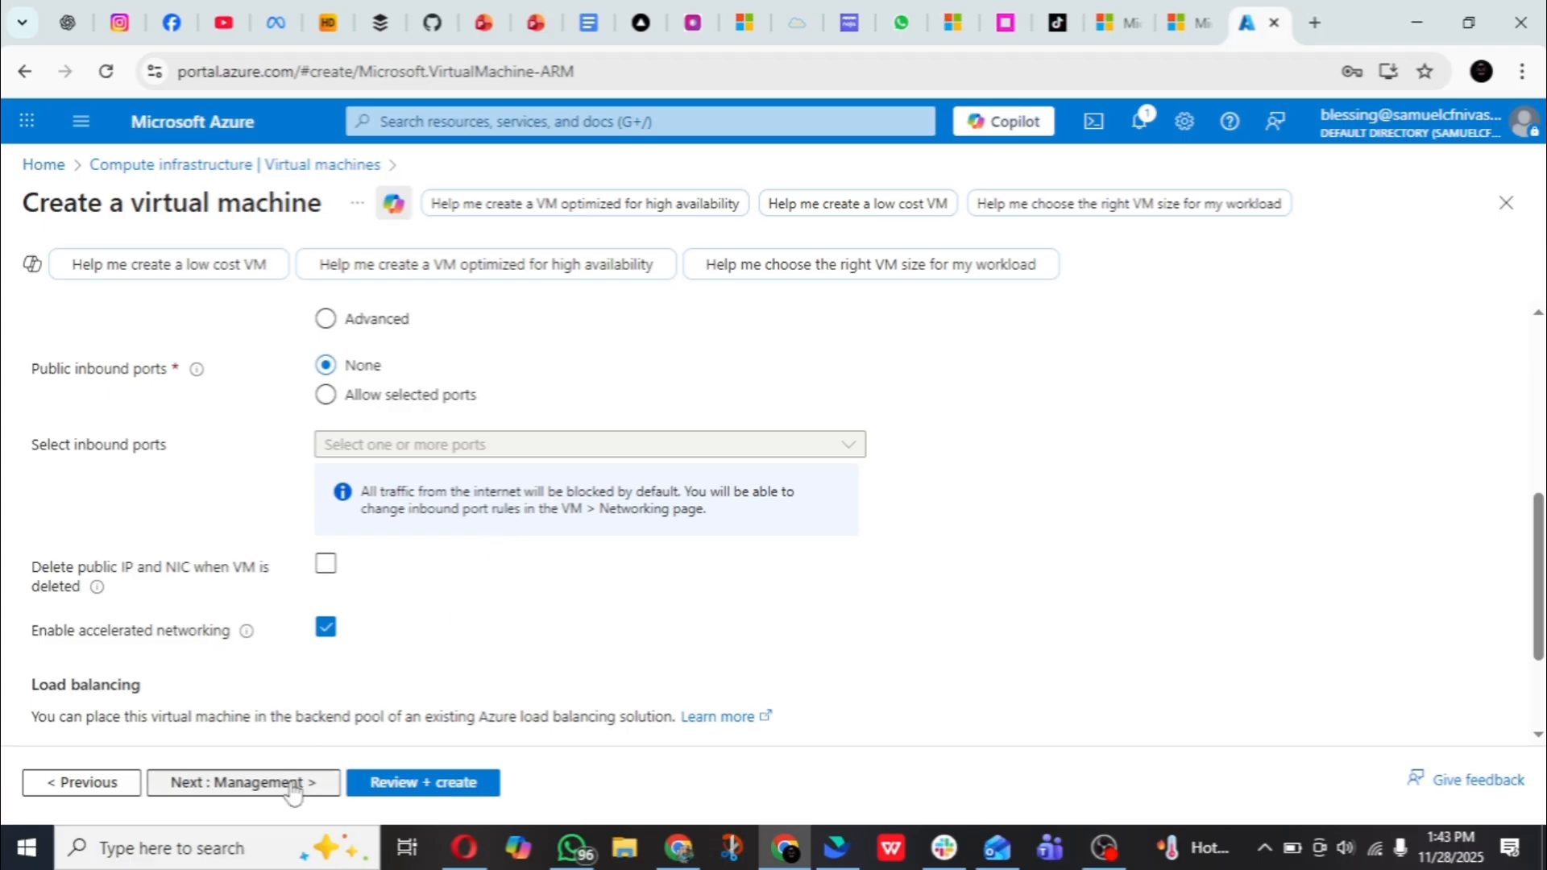
{"action": "left_click", "coordinate": [263, 786]}
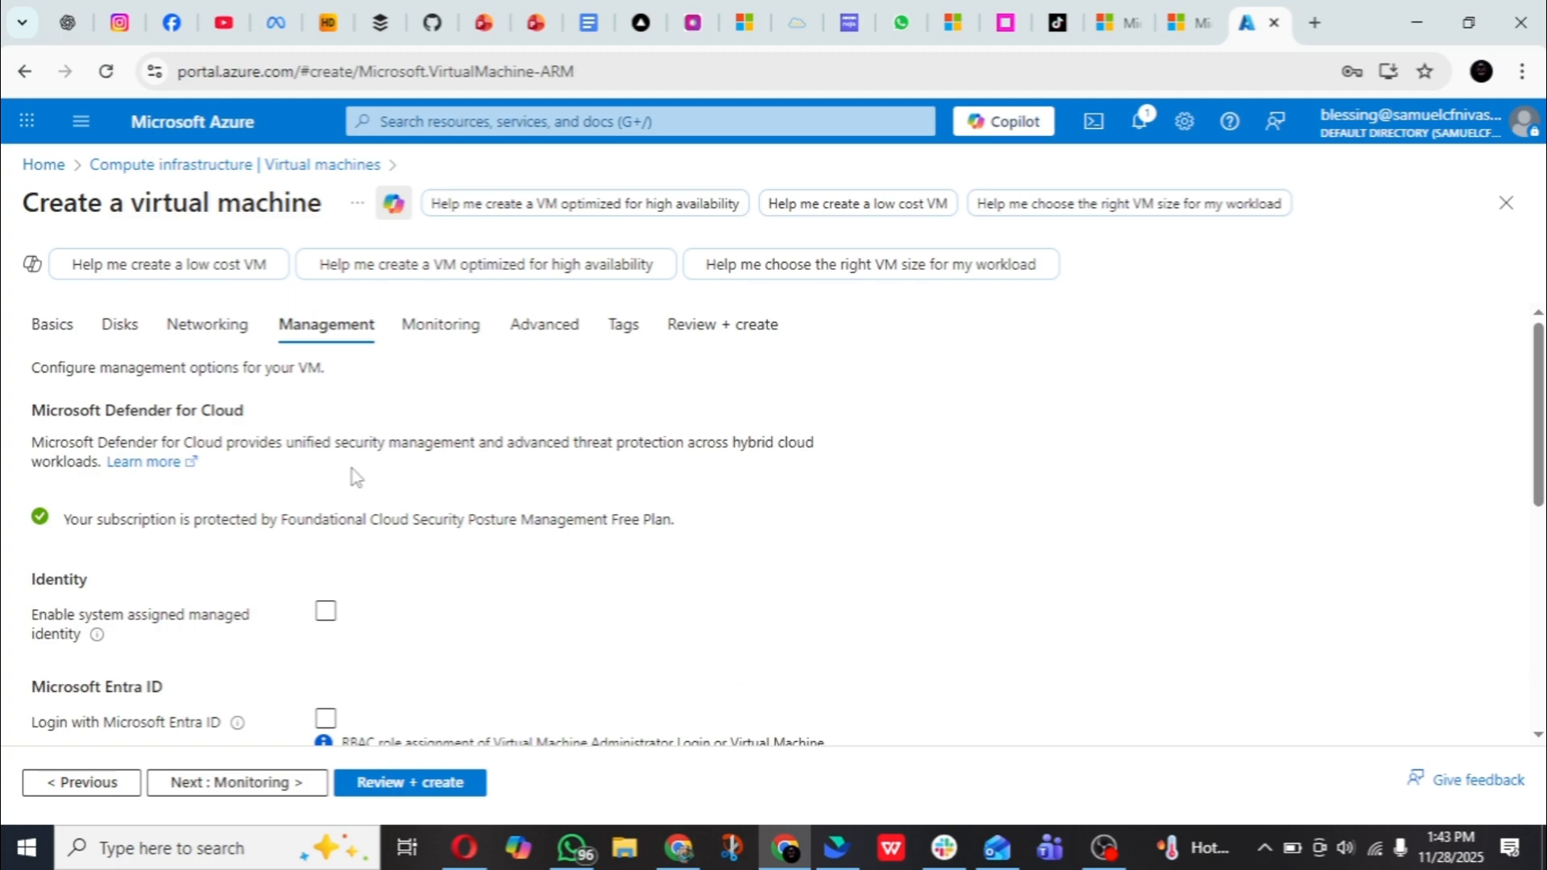
- Disable boot diagnostics for the virtual machine, leave the advanced settings as they are and continue to the tags
{"action": "left_click", "coordinate": [257, 788]}
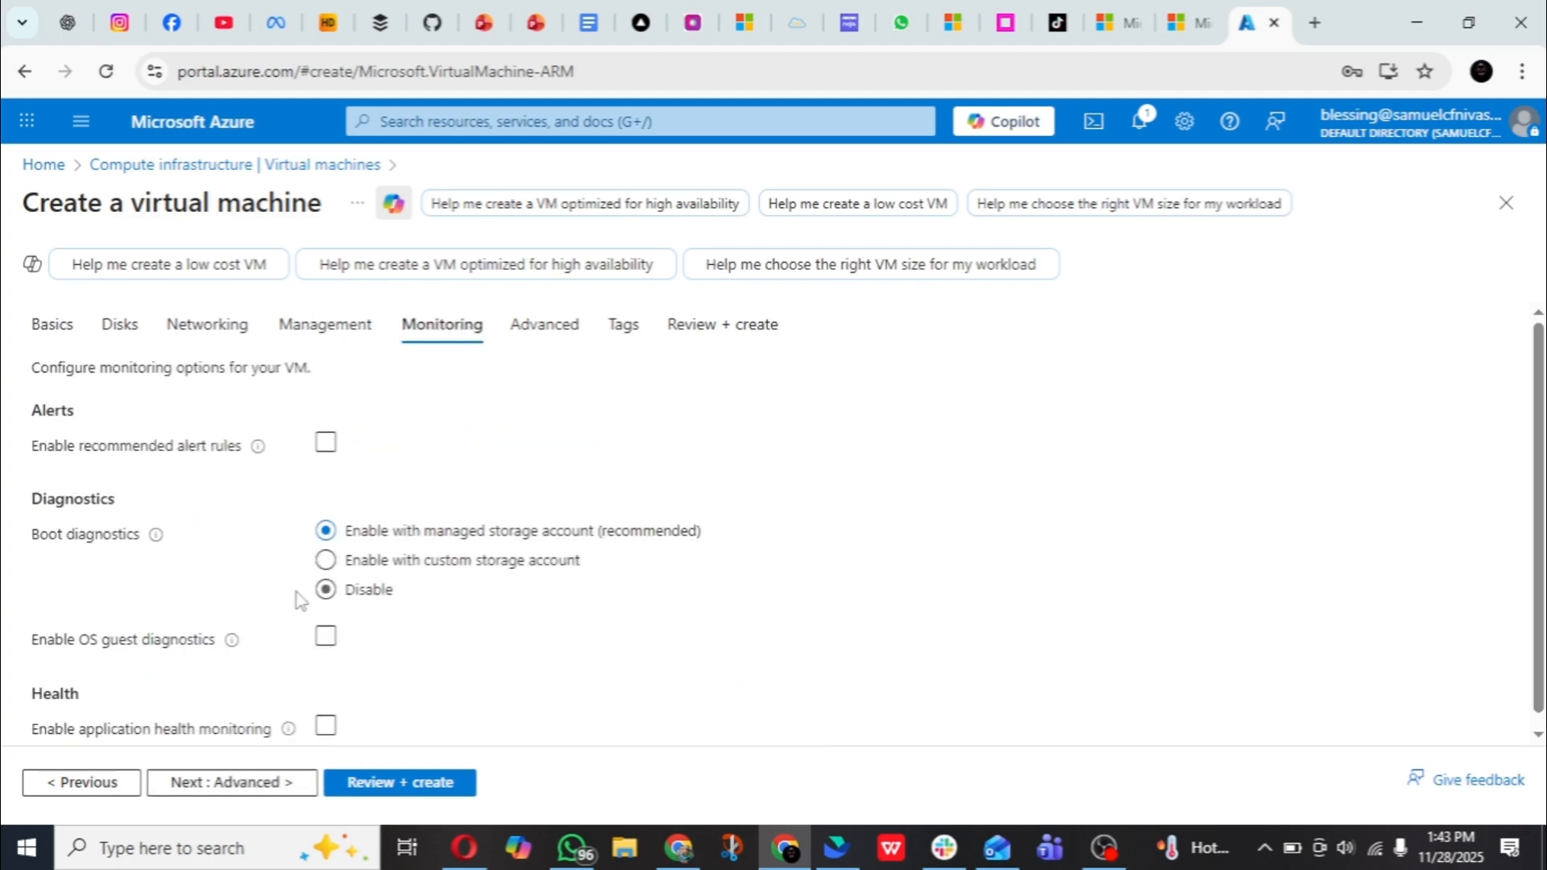
{"action": "left_click", "coordinate": [325, 597]}
{"action": "left_click", "coordinate": [250, 788]}
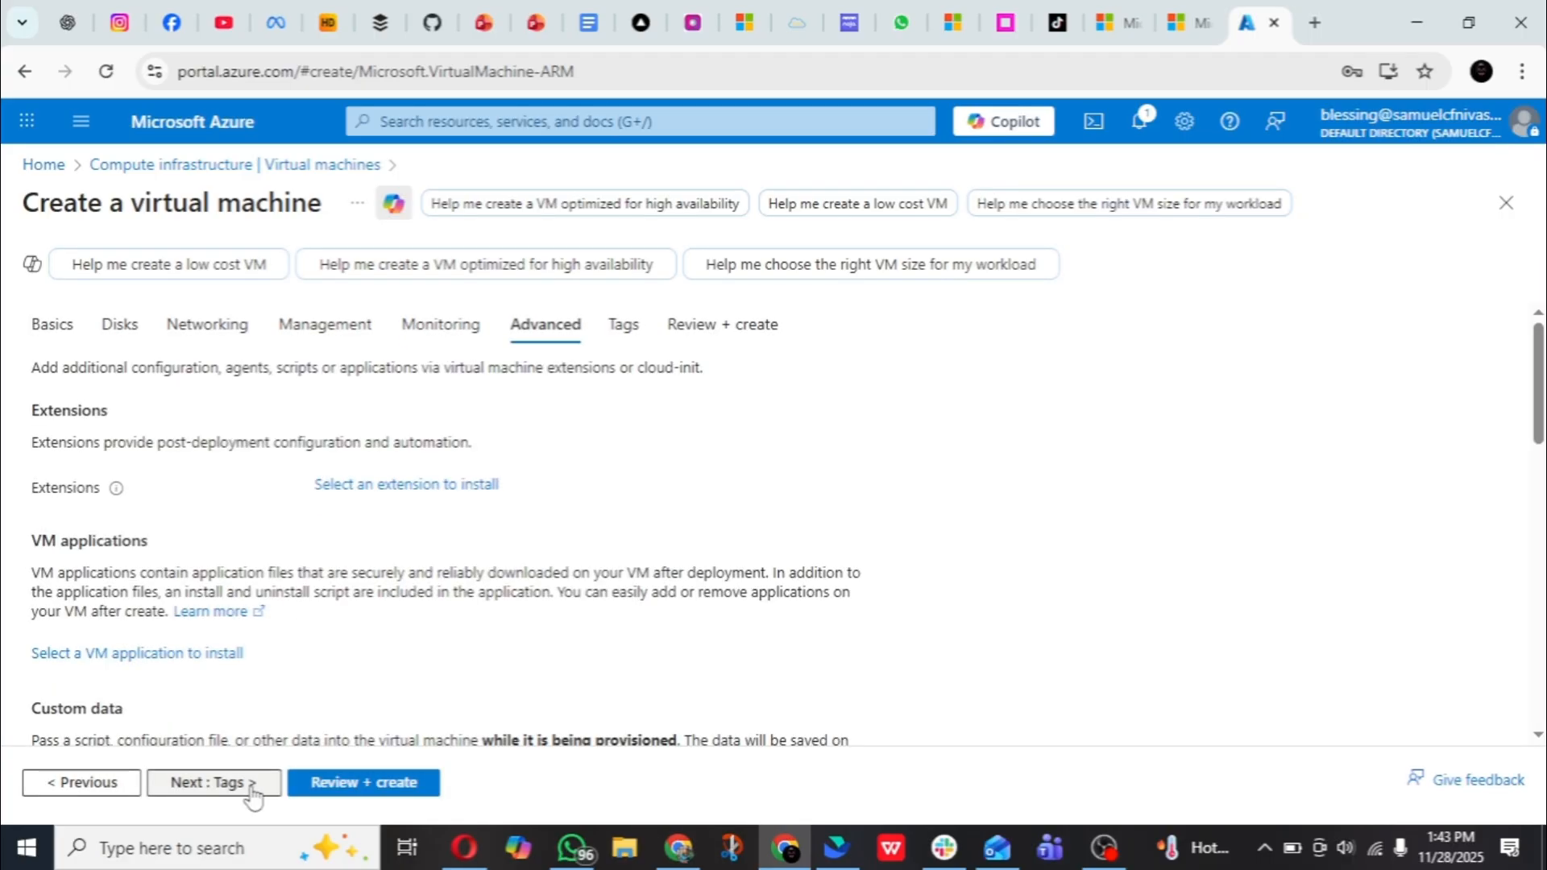
{"action": "left_click", "coordinate": [251, 788]}
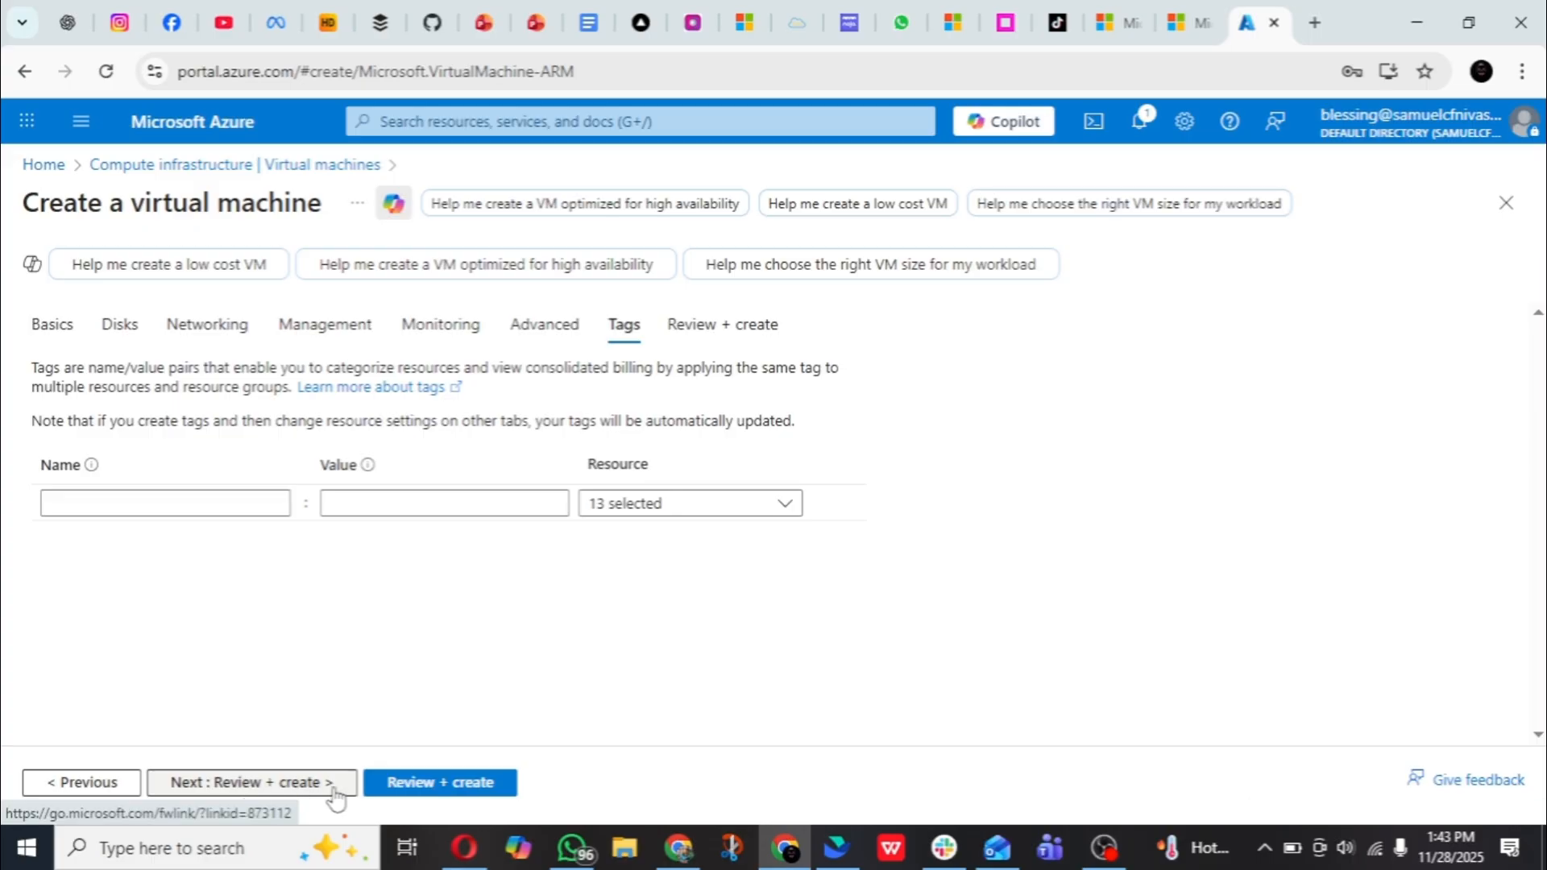
- Review the configuration of the virtual machine and create it
{"action": "left_click", "coordinate": [420, 787]}
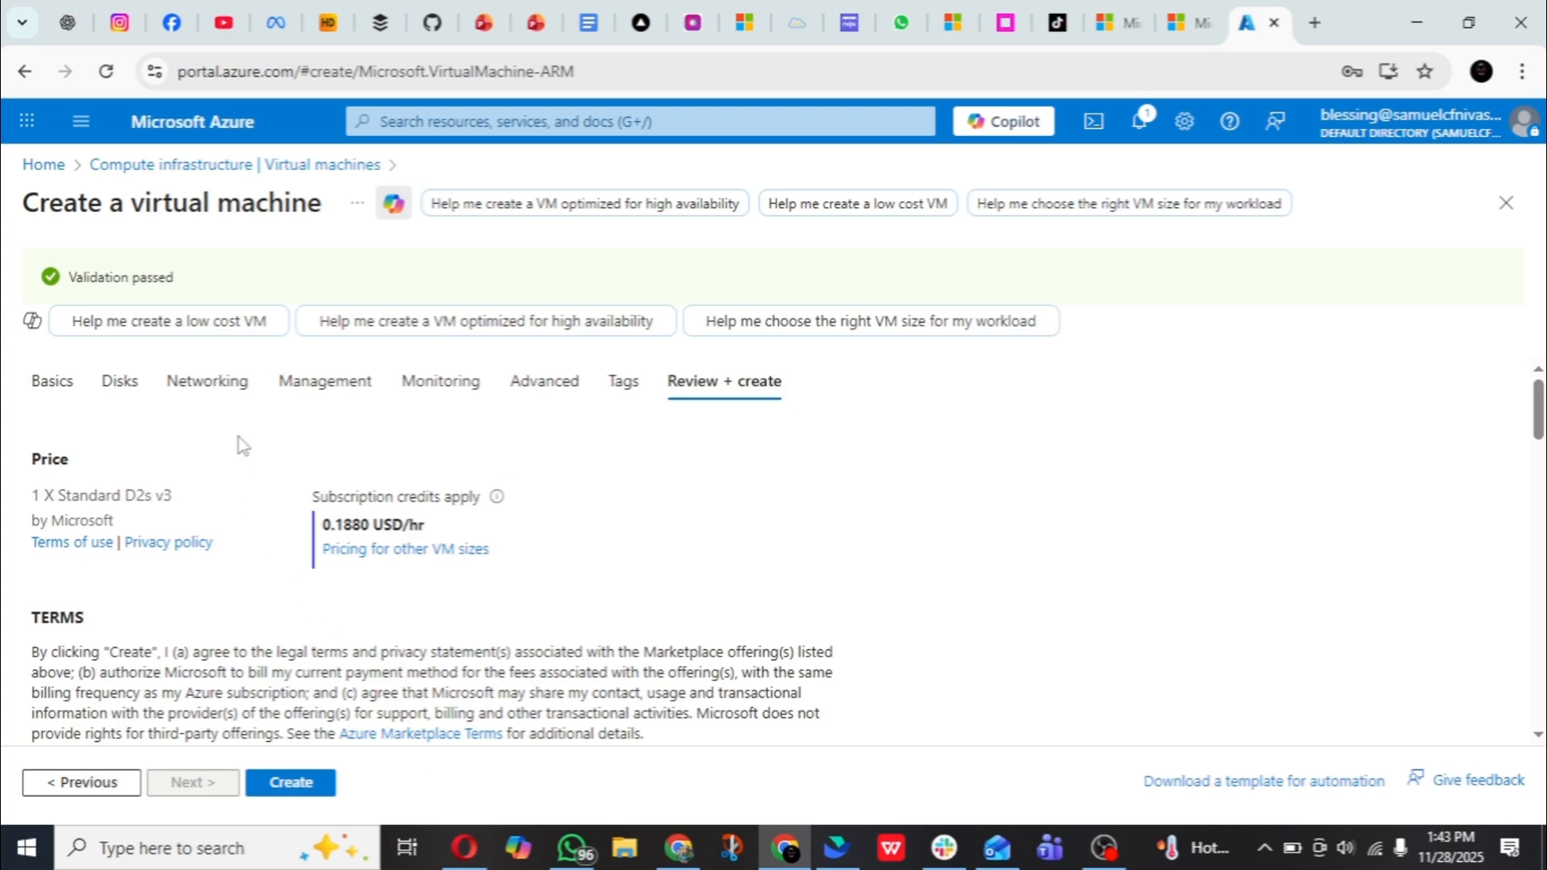
{"action": "scroll", "coordinate": [245, 439], "scroll_direction": "down", "scroll_amount": 3}
{"action": "left_click", "coordinate": [292, 785]}
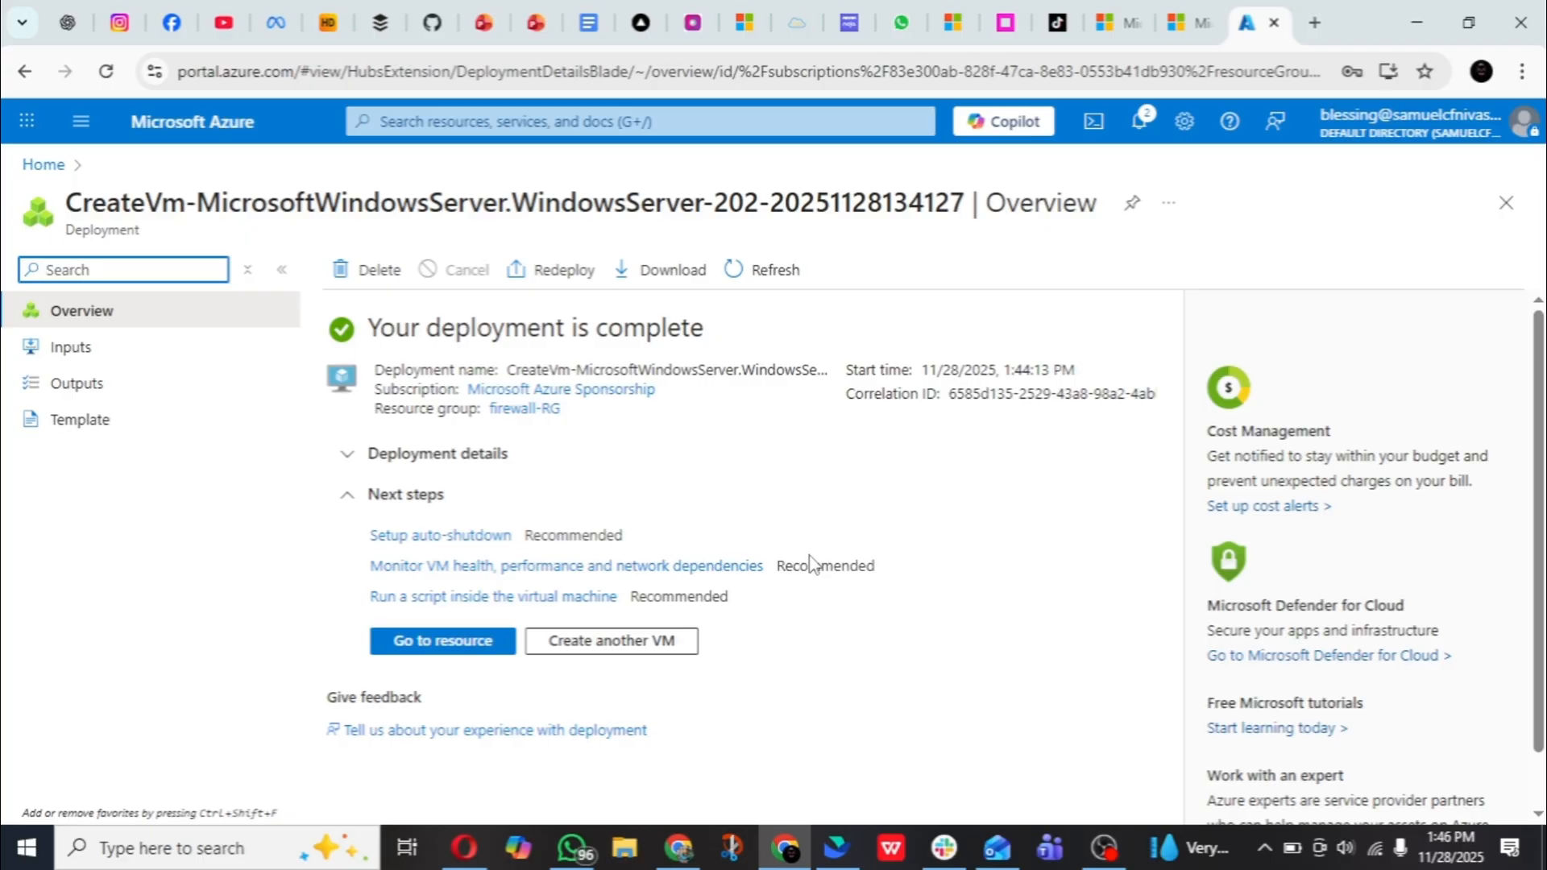
- Search for the Route tables service, open it and start creating a route table
{"action": "left_click", "coordinate": [694, 121]}
{"action": "type", "text": "rout"}
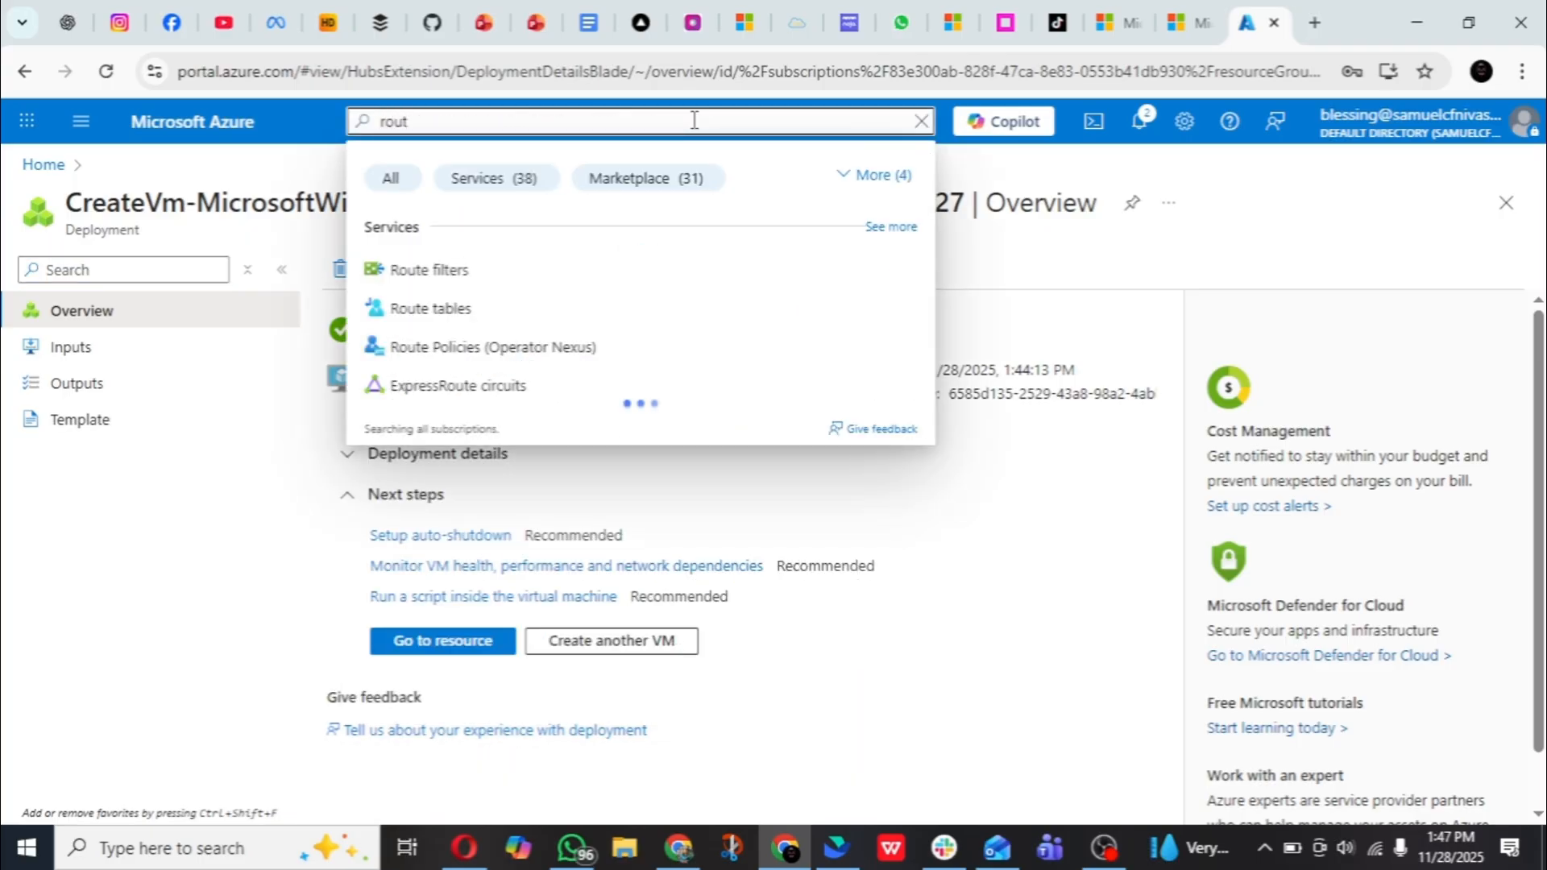
{"action": "left_click", "coordinate": [564, 304]}
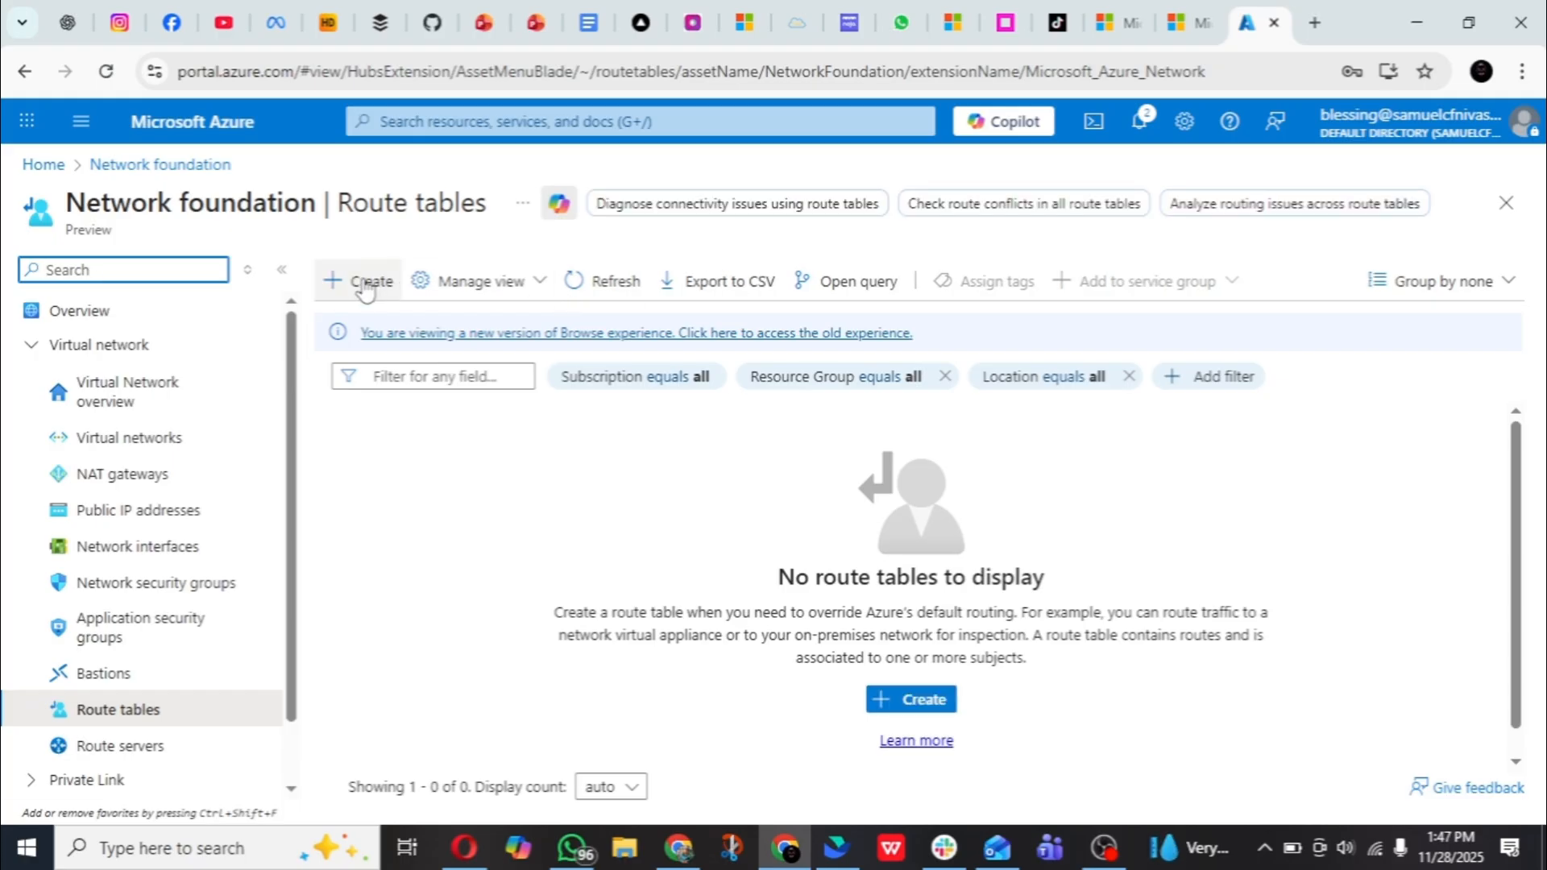
{"action": "left_click", "coordinate": [365, 289]}
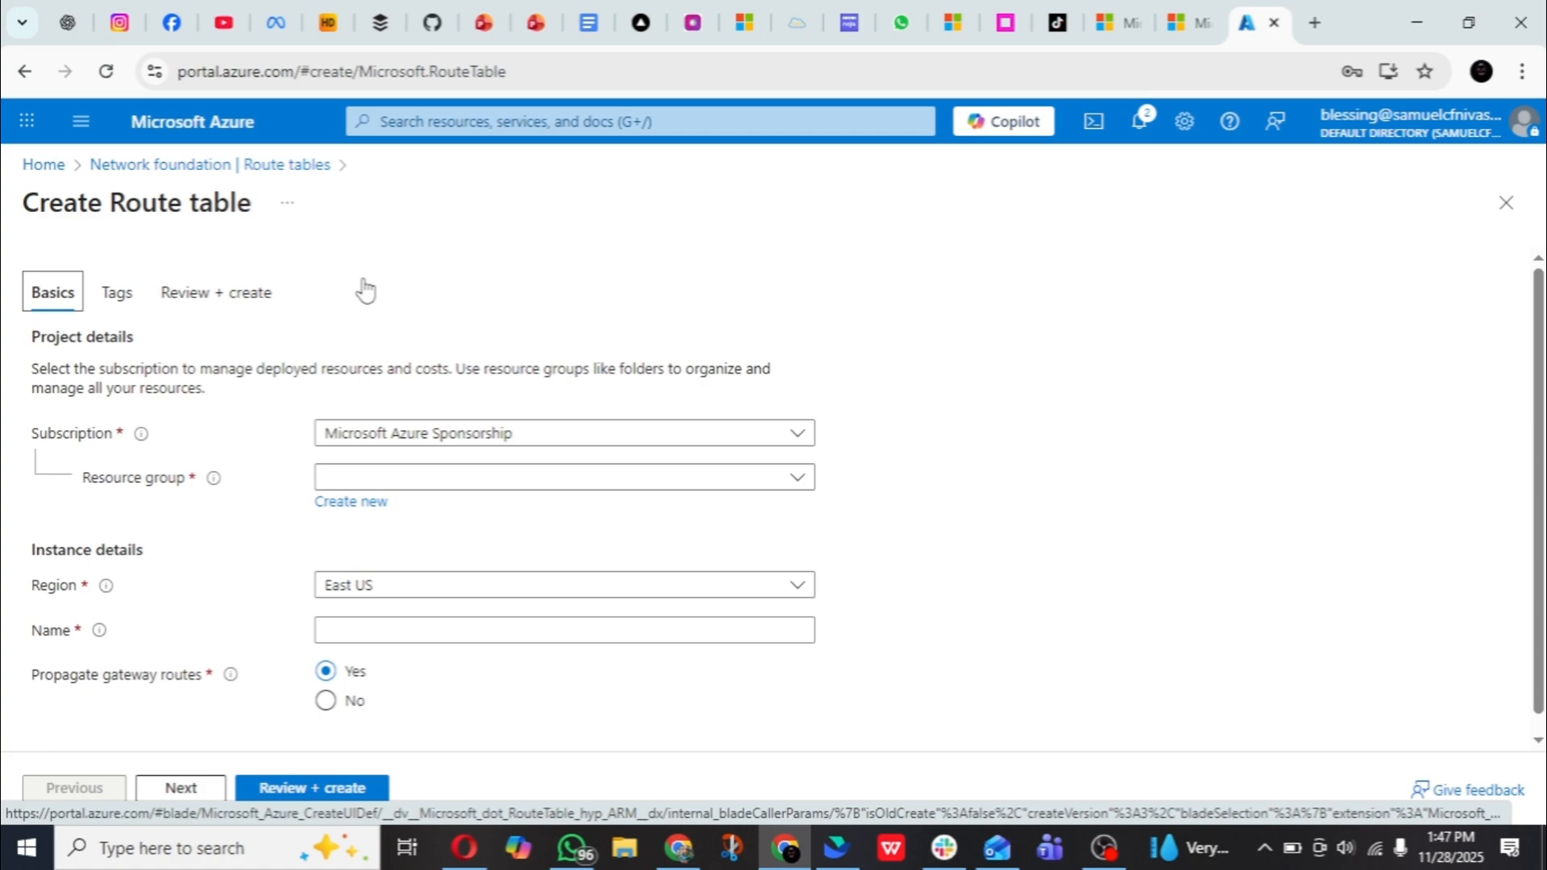
- Create a route table named firewall-RT in the firewall-RG resource group
{"action": "scroll", "coordinate": [358, 338], "scroll_direction": "down", "scroll_amount": 1}
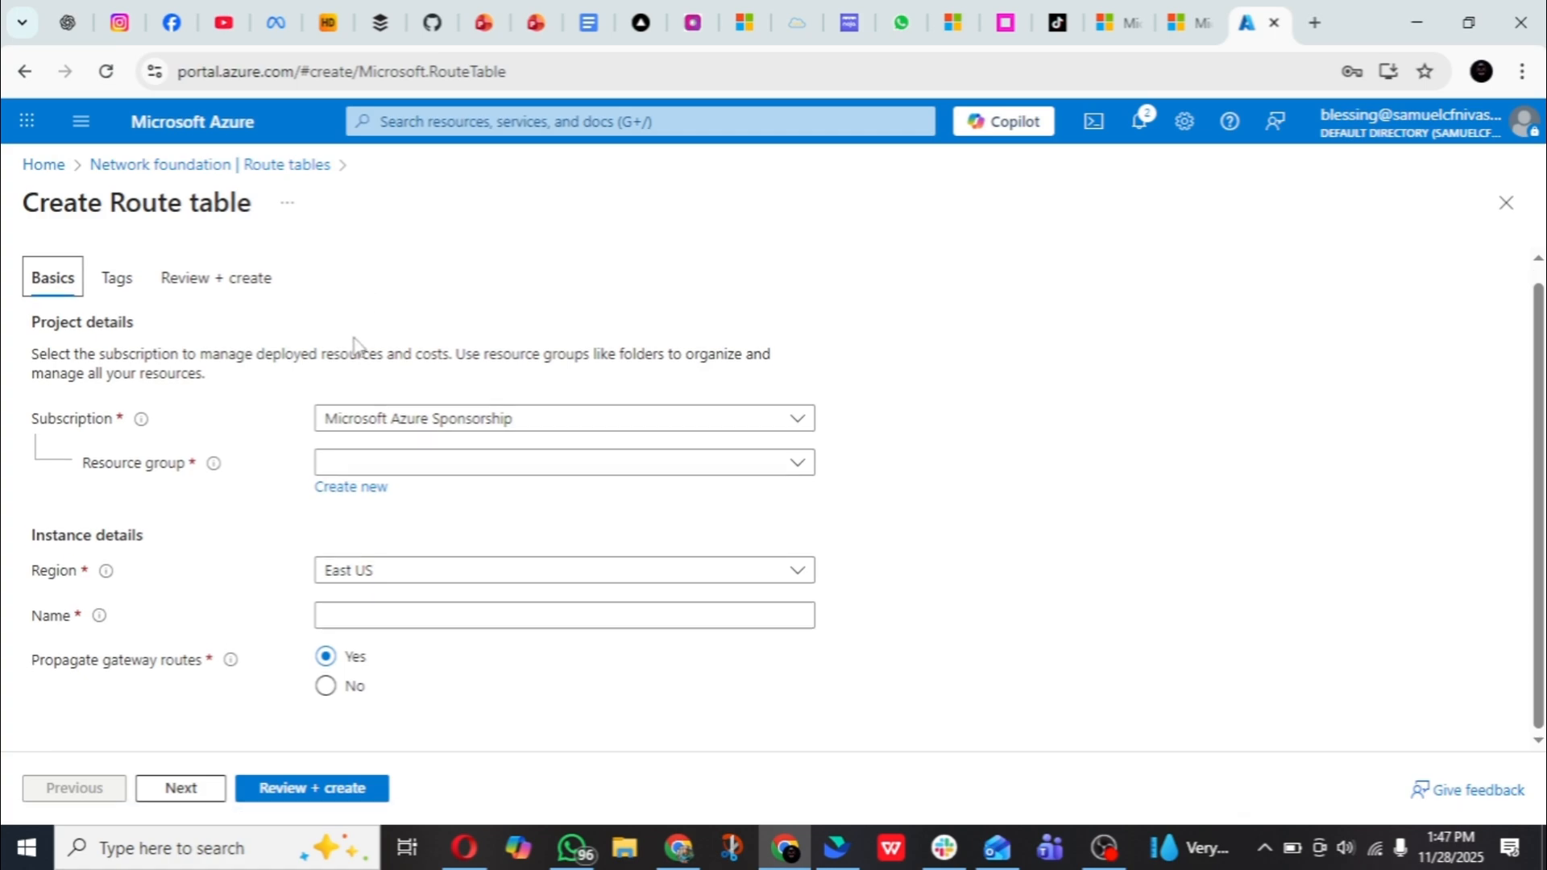
{"action": "left_click", "coordinate": [403, 458]}
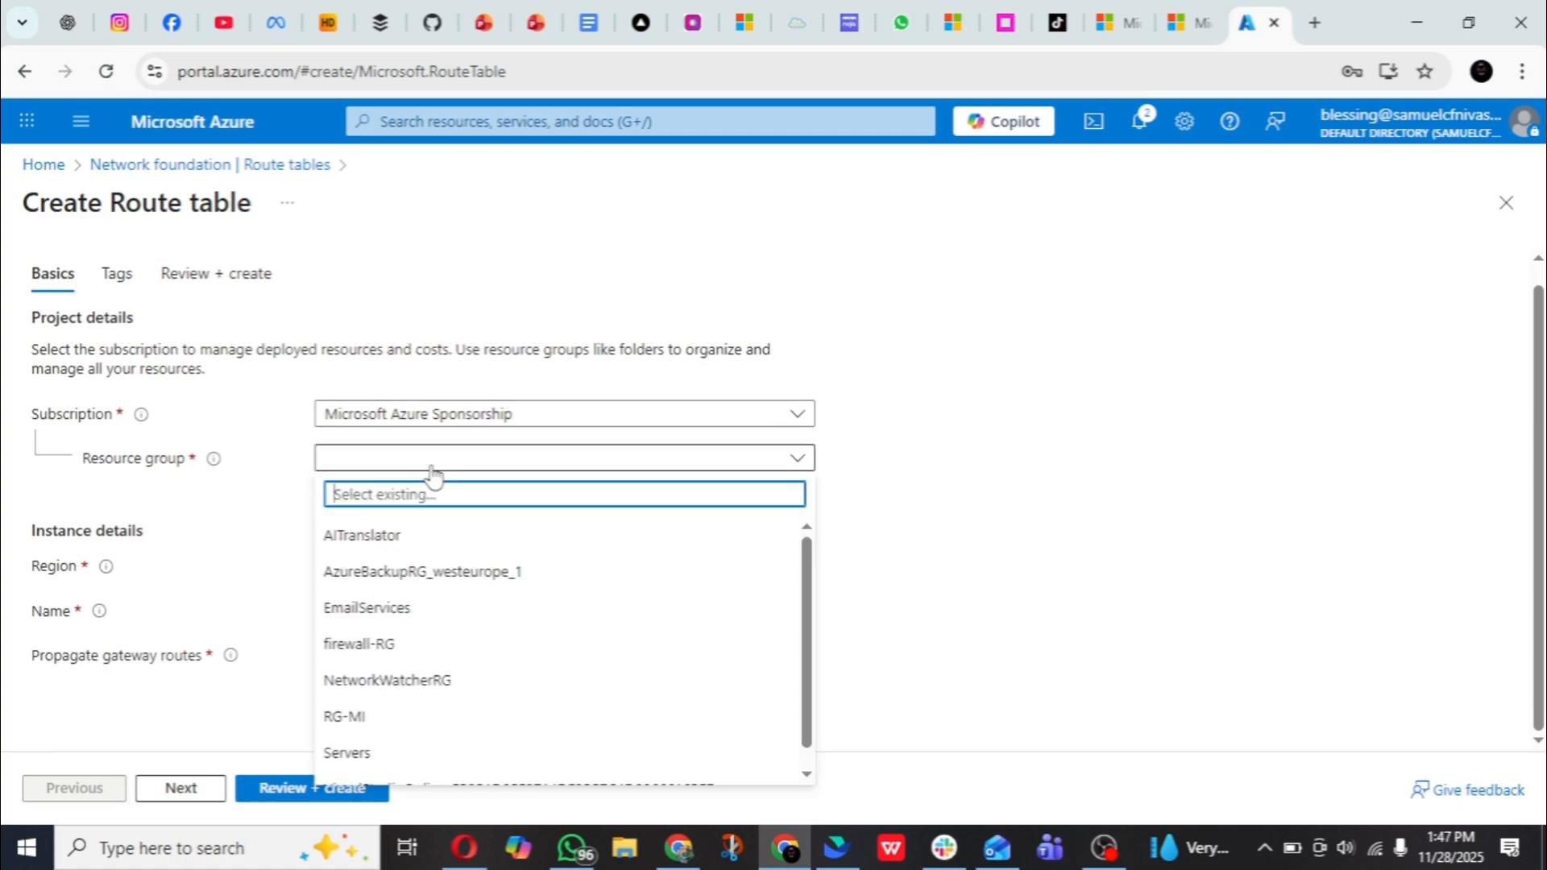
{"action": "left_click", "coordinate": [385, 647]}
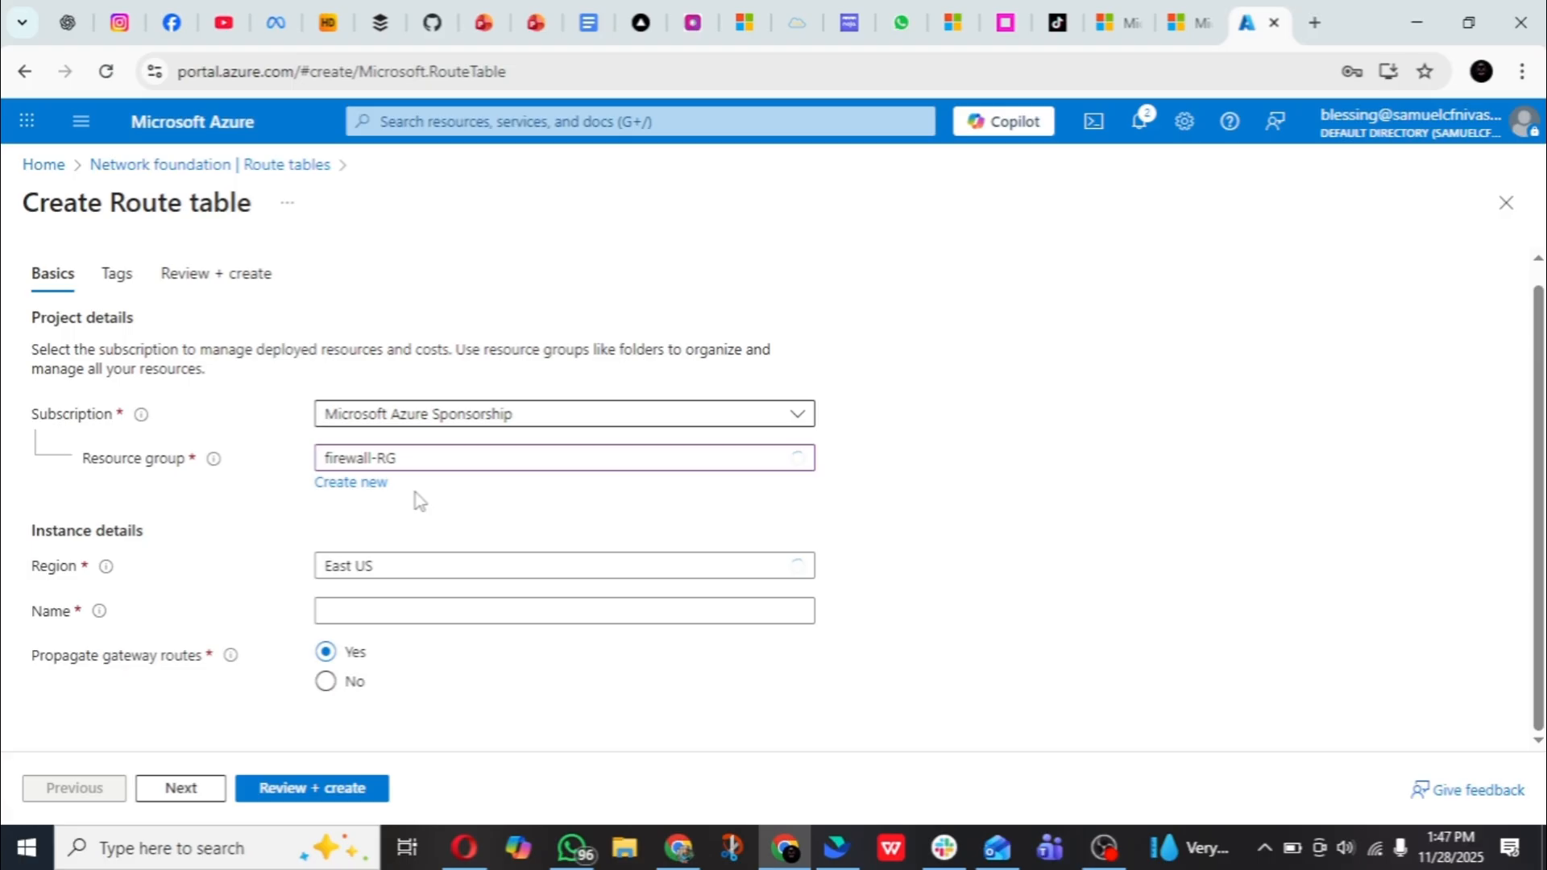
{"action": "left_click", "coordinate": [390, 621]}
{"action": "type", "text": "f"}
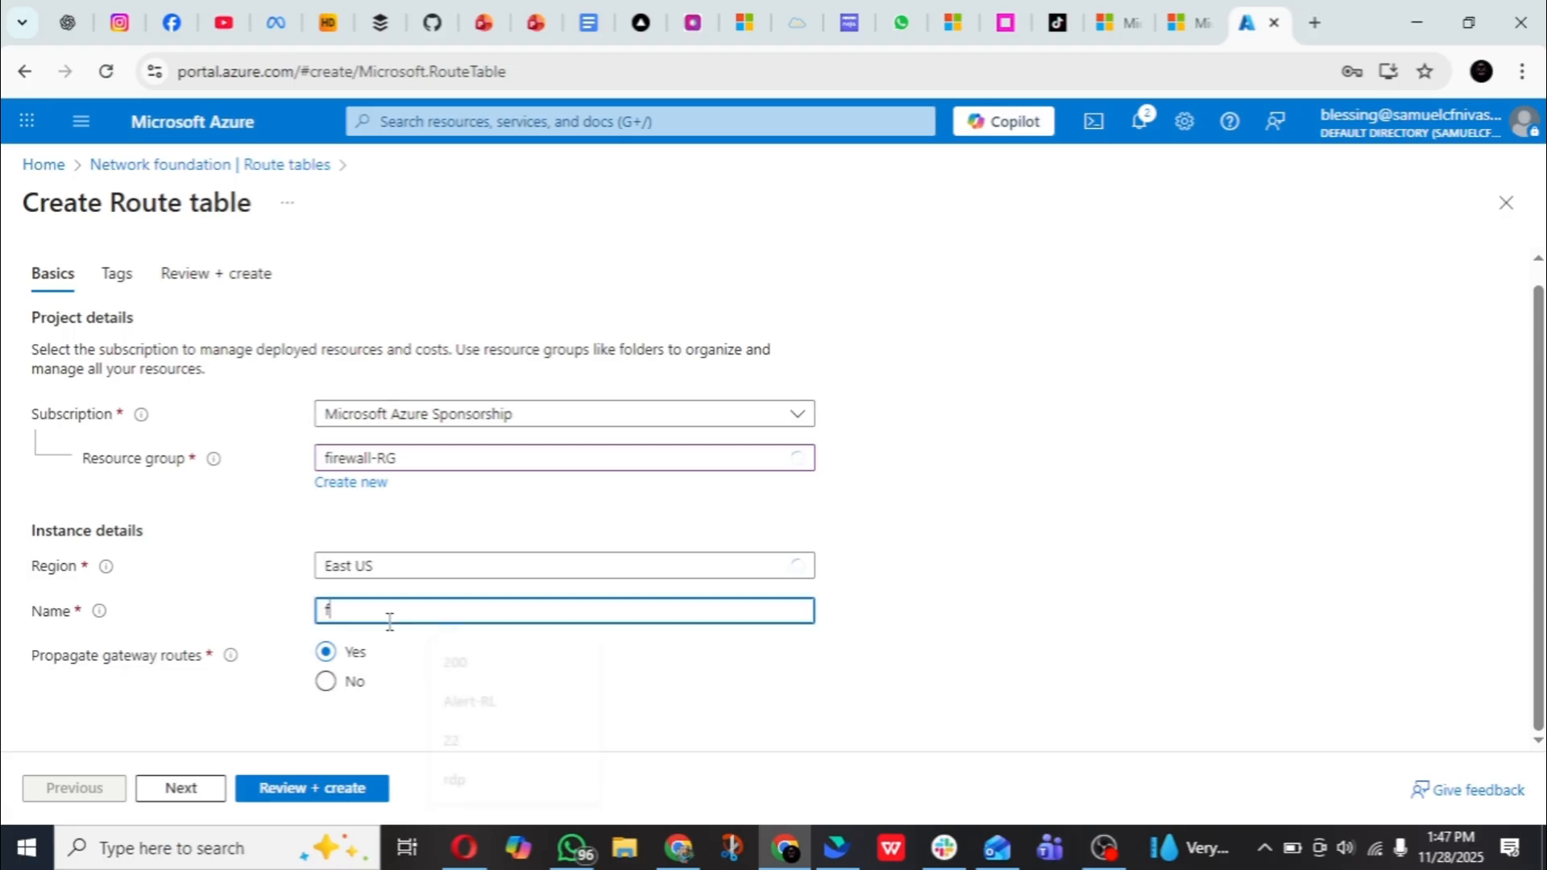
{"action": "type", "text": "irewall-RT"}
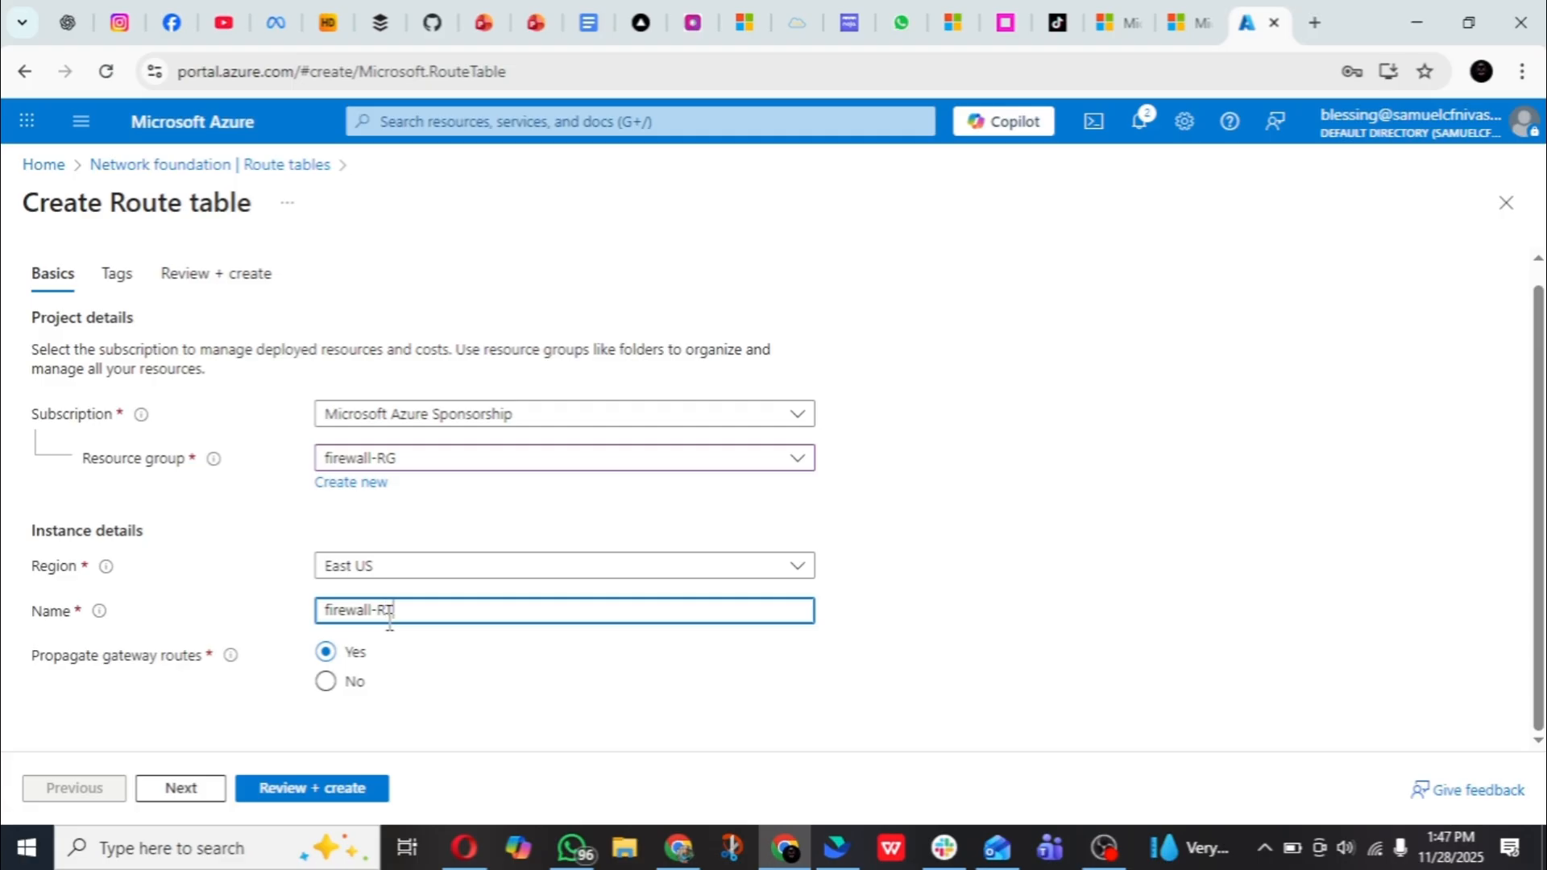
{"action": "left_click", "coordinate": [290, 788]}
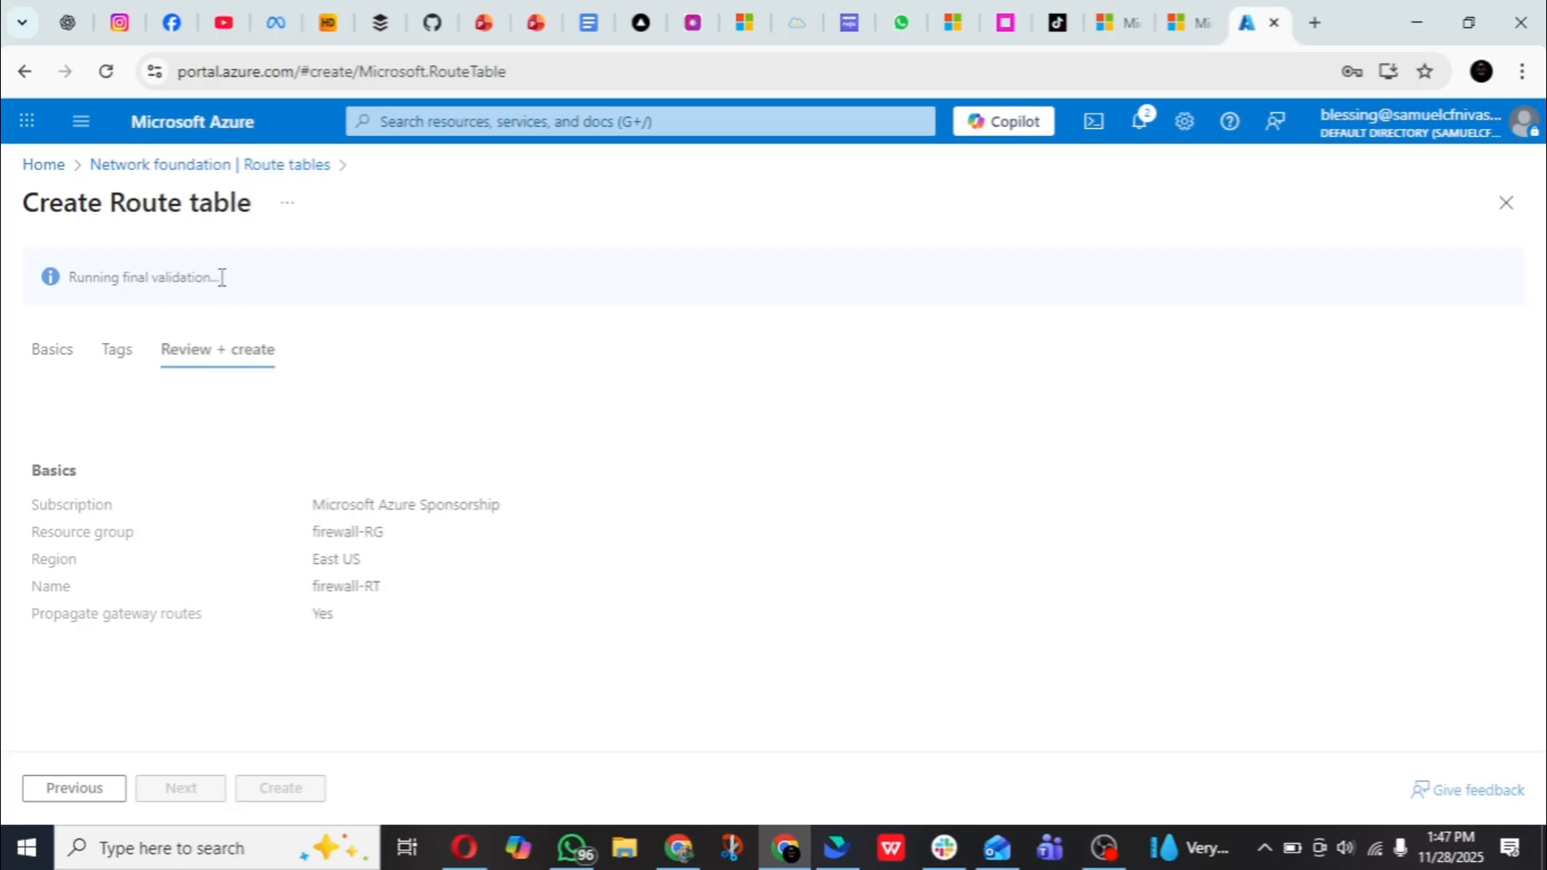
{"action": "left_click", "coordinate": [282, 788]}
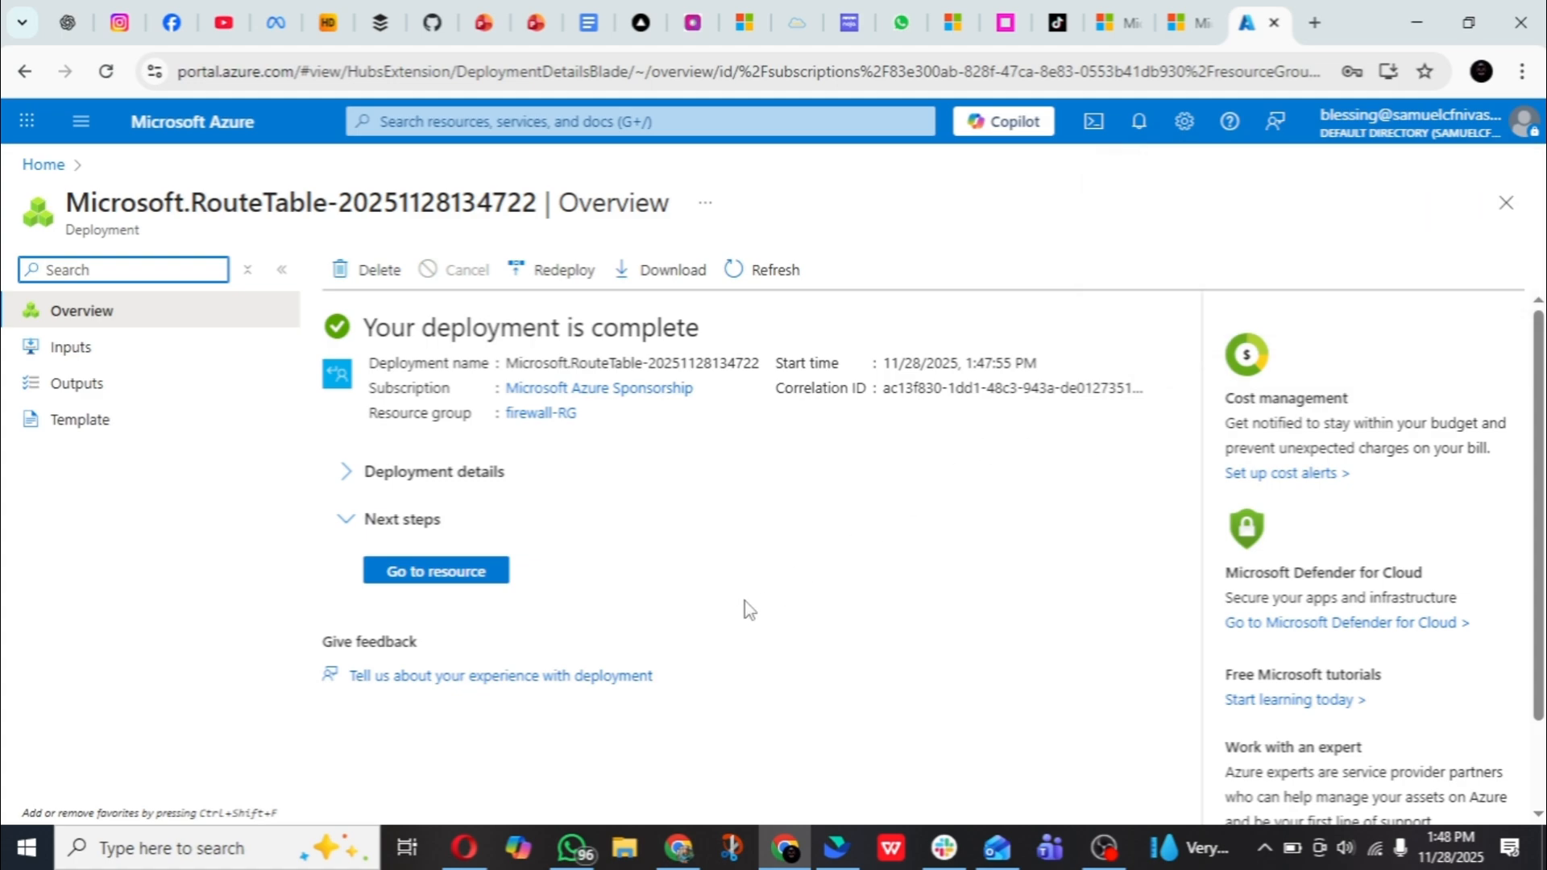
- Open the subnet settings of the firewall-RT route table from the firewall-RG resource group
{"action": "left_click", "coordinate": [459, 575]}
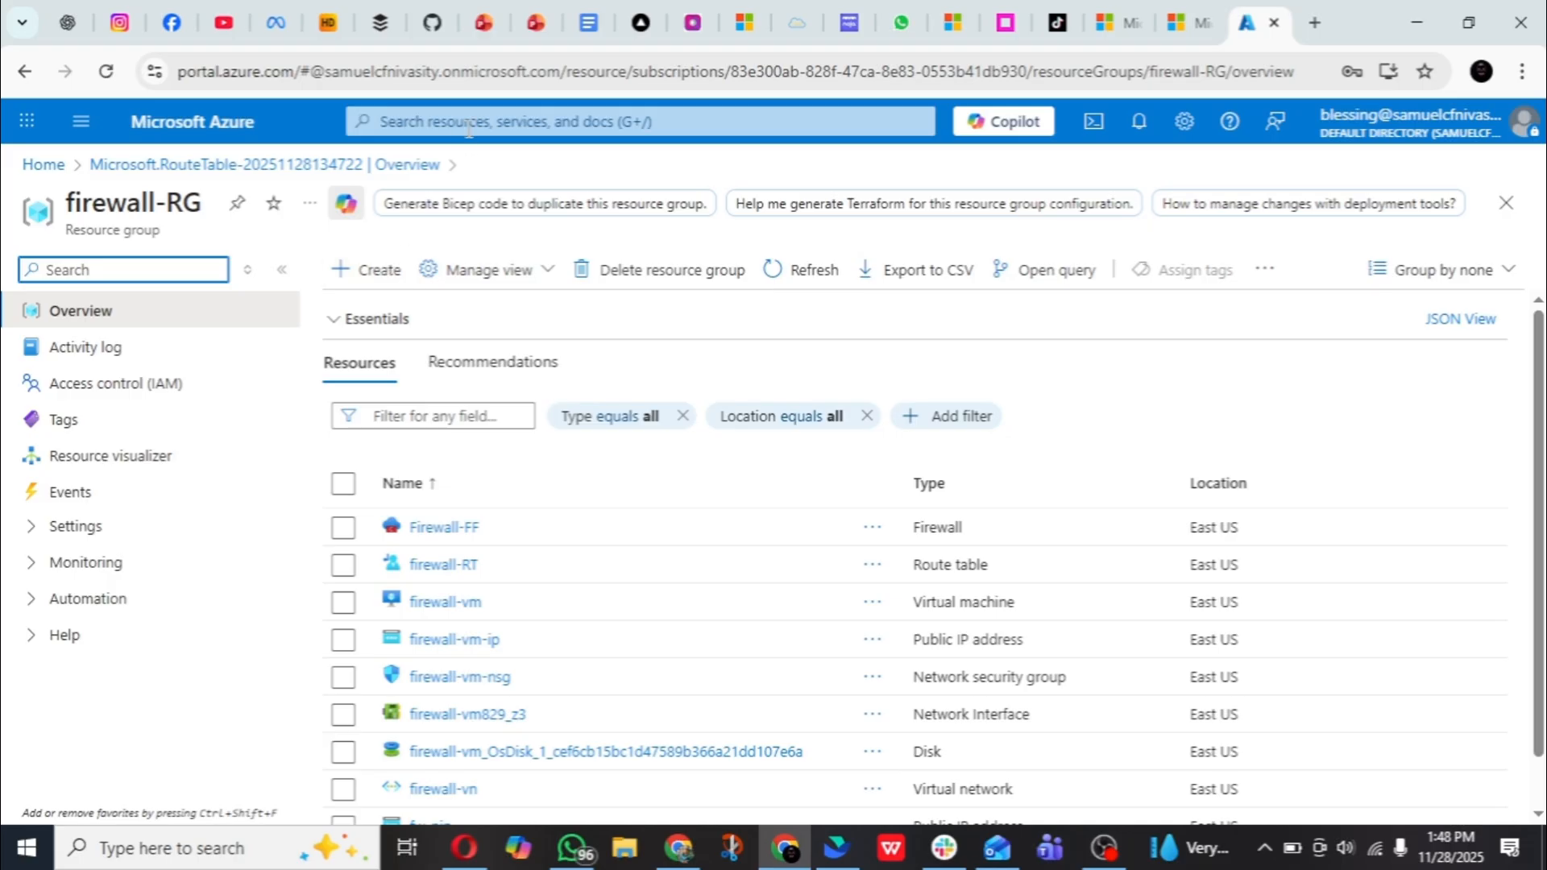
{"action": "left_click", "coordinate": [444, 565]}
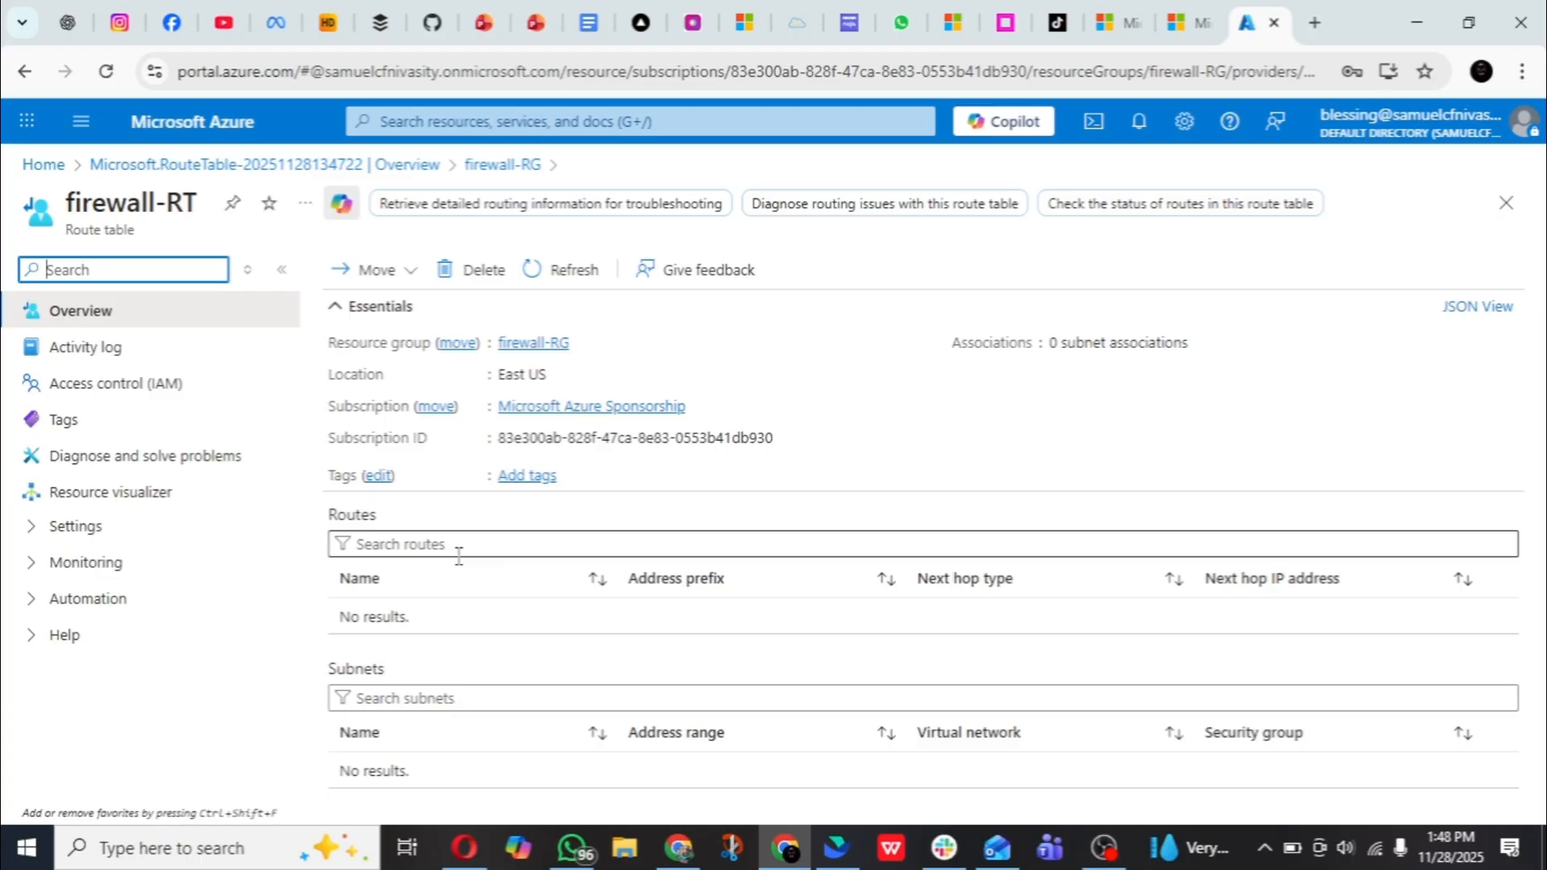
{"action": "left_click", "coordinate": [140, 530]}
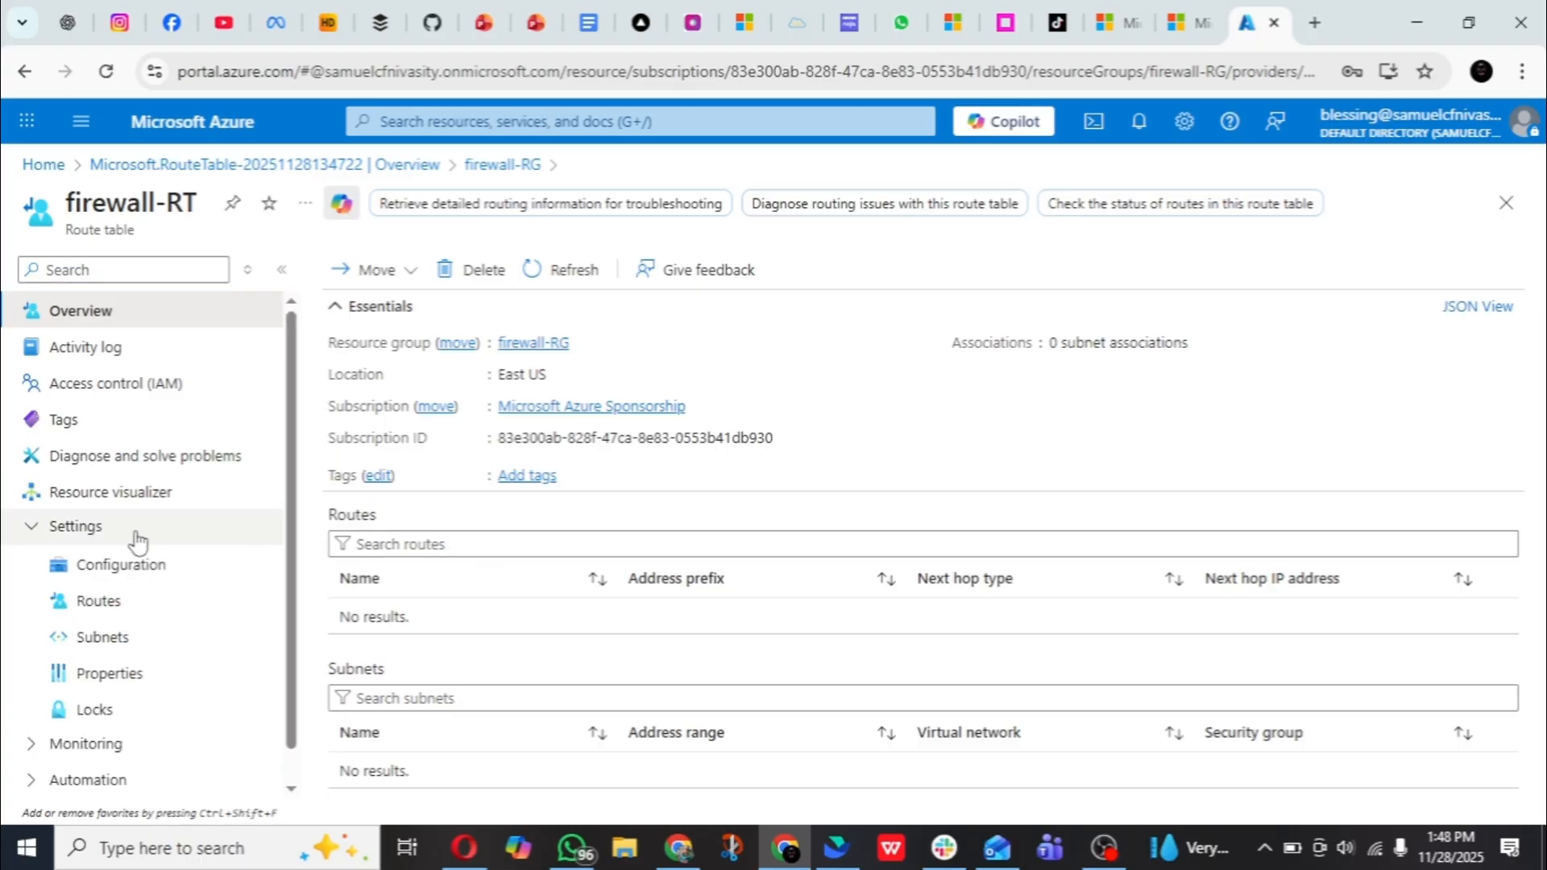
{"action": "left_click", "coordinate": [134, 654]}
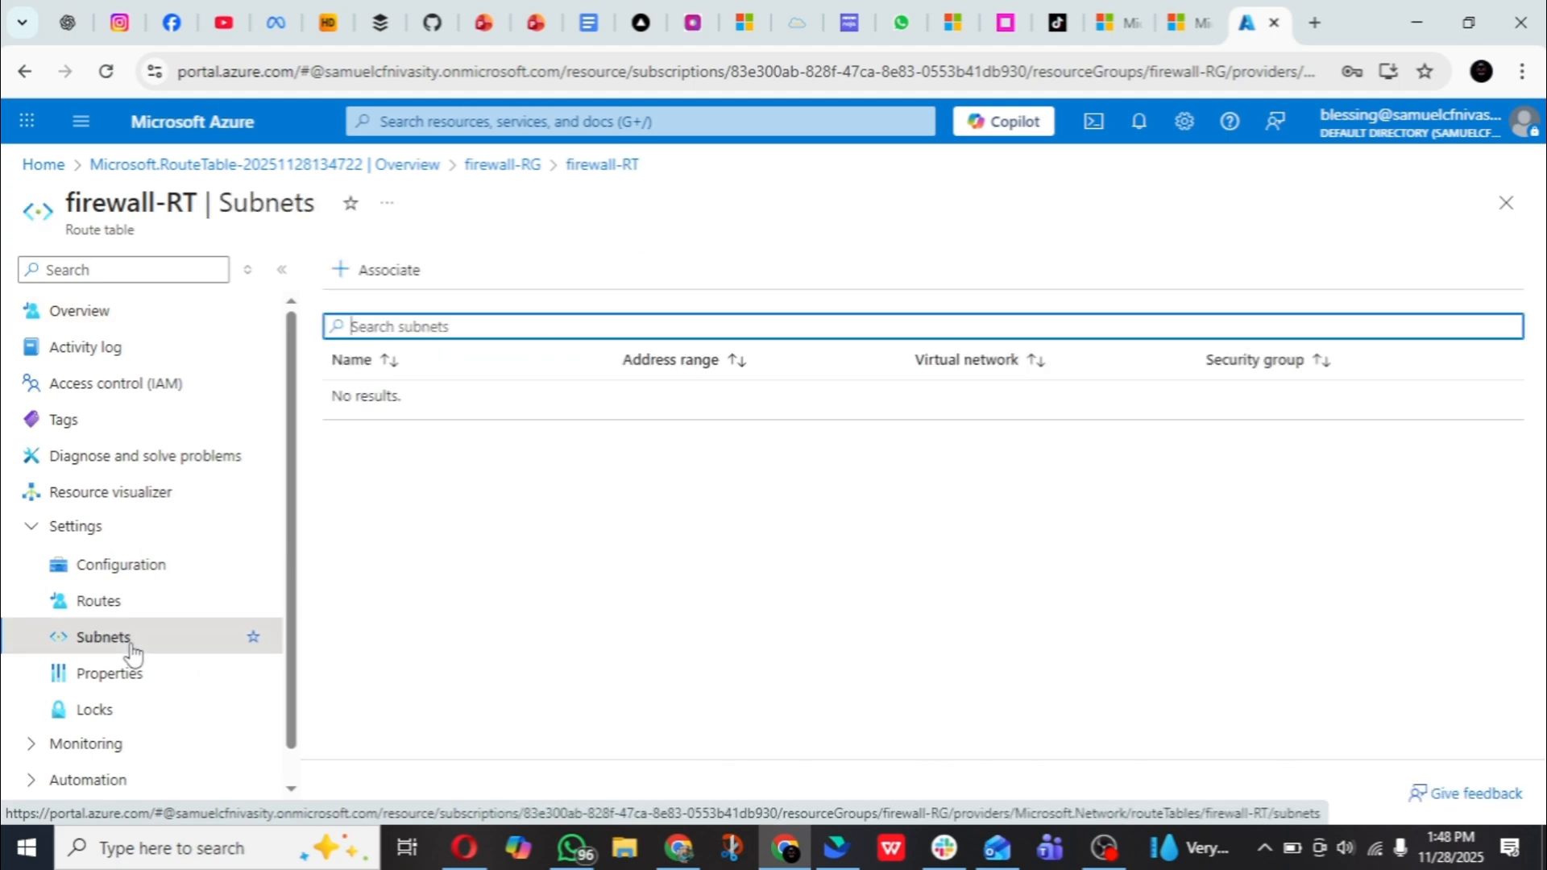
- Associate the firewall-sbnet subnet of the firewall-vn virtual network with the route table
{"action": "left_click", "coordinate": [373, 278]}
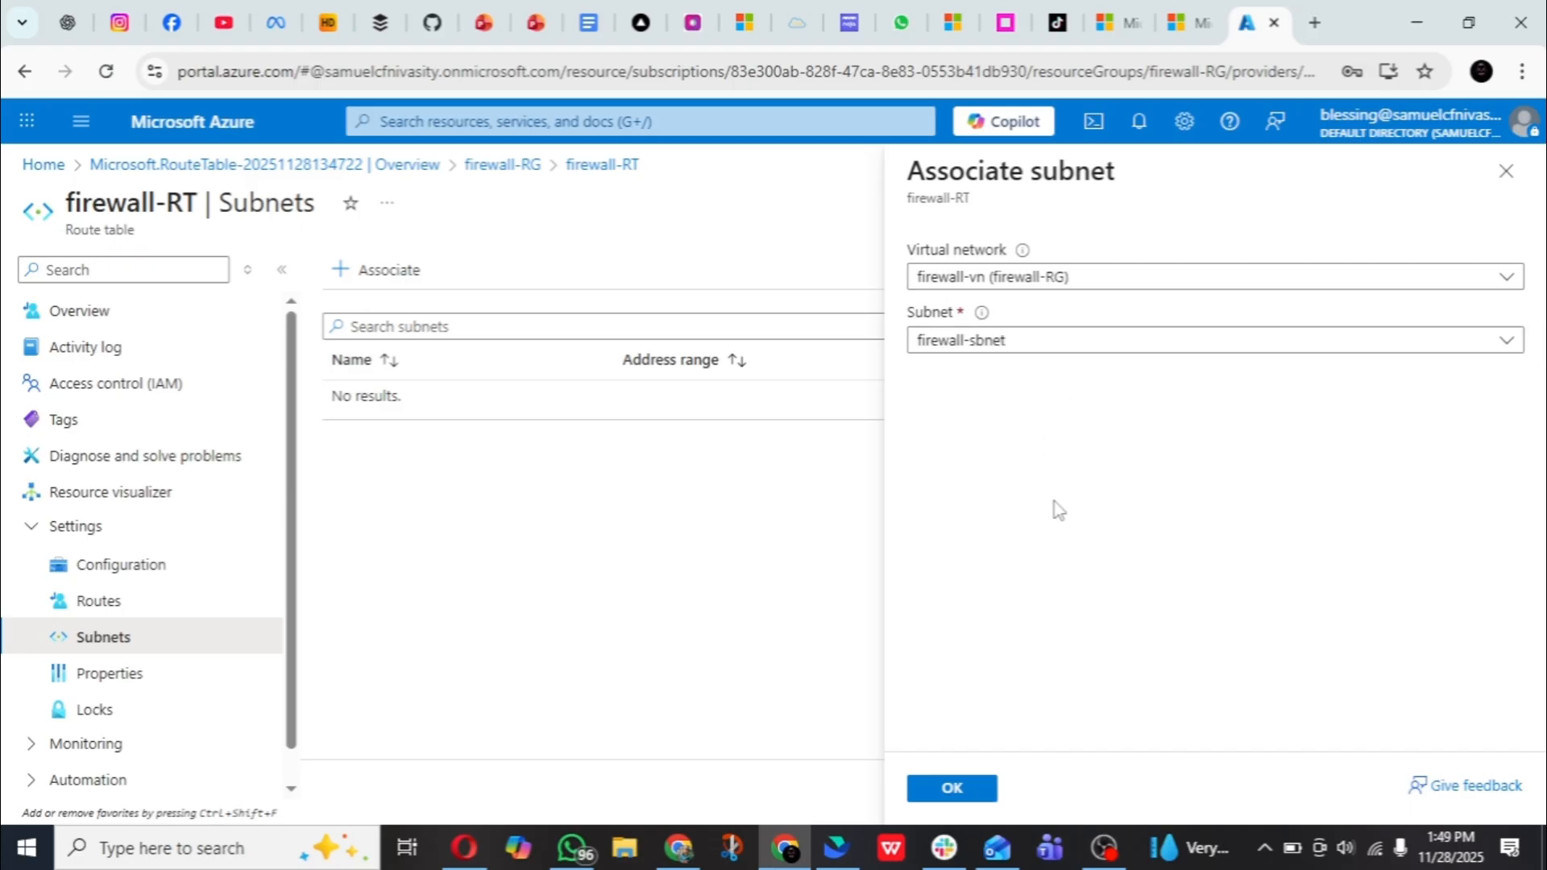
{"action": "left_click", "coordinate": [1155, 287]}
{"action": "left_click", "coordinate": [1154, 354]}
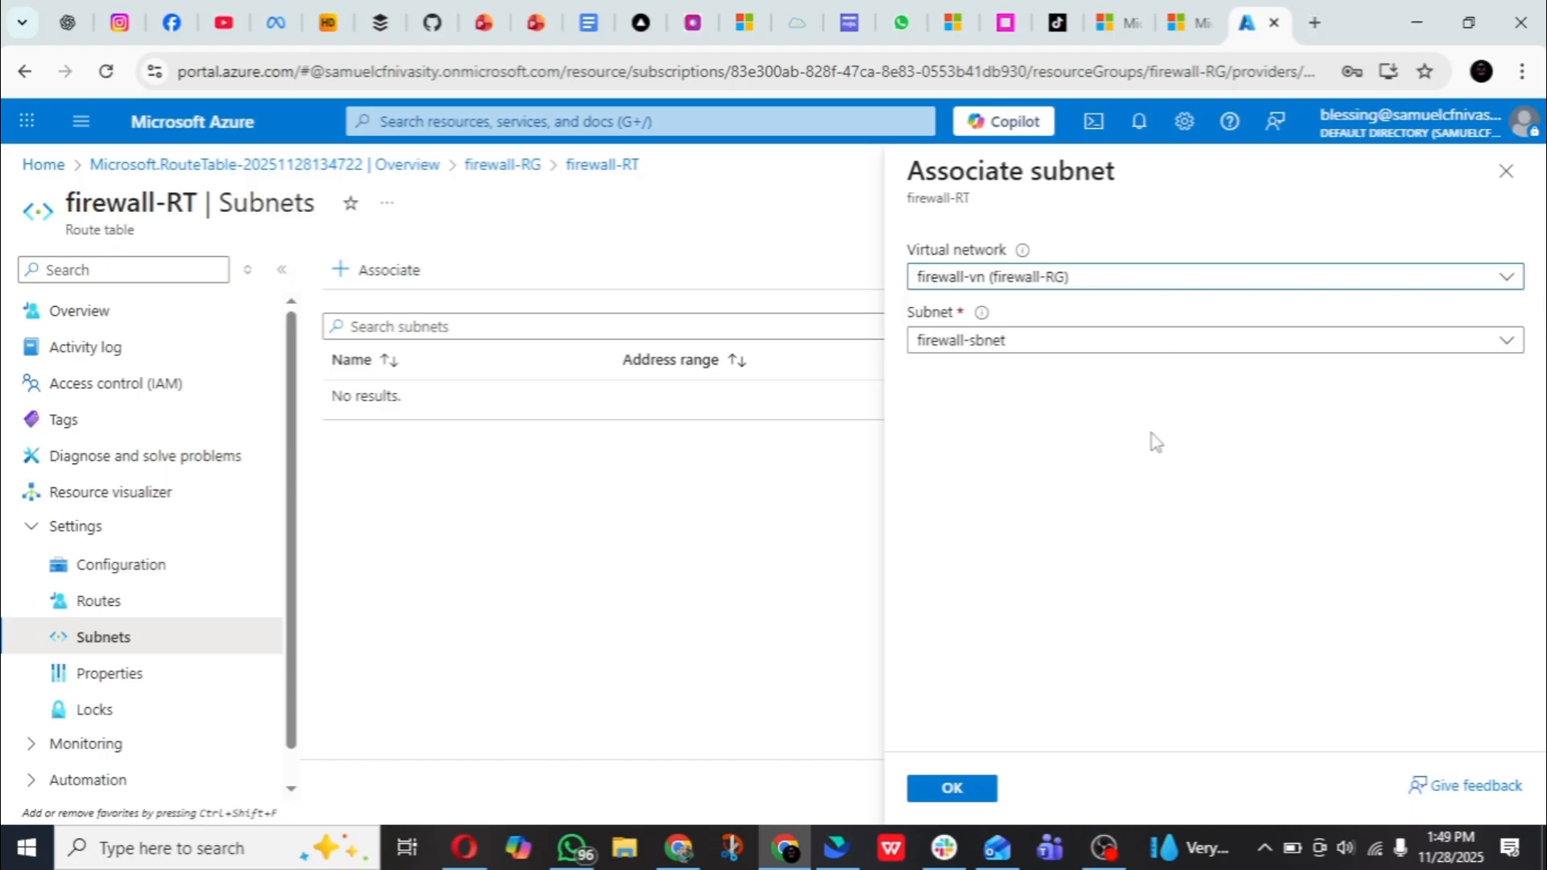
{"action": "left_click", "coordinate": [1166, 345]}
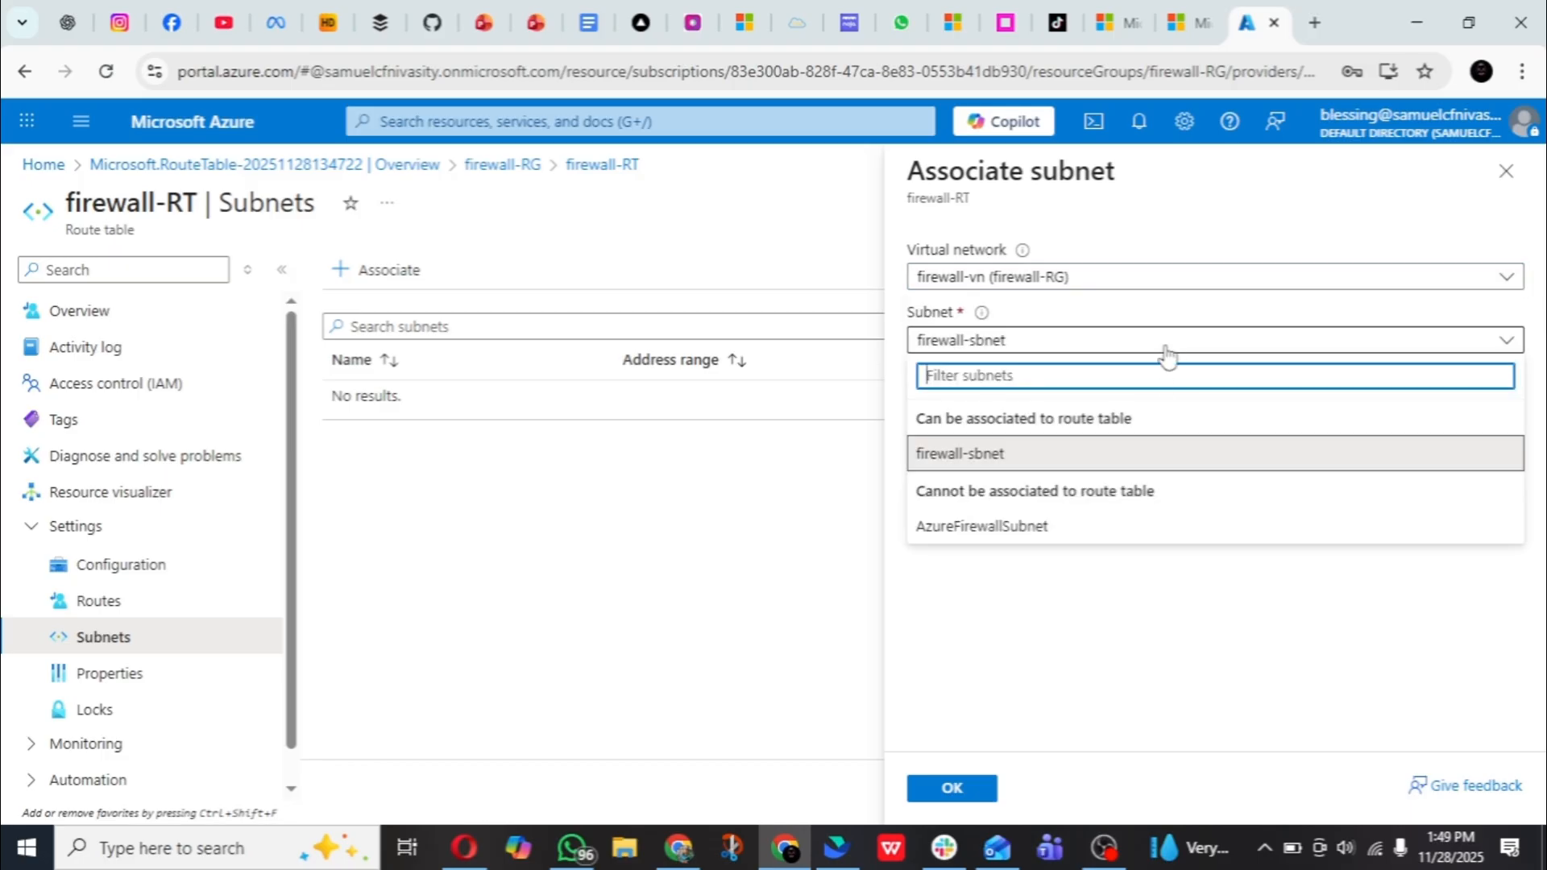
{"action": "left_click", "coordinate": [1175, 596]}
{"action": "left_click", "coordinate": [953, 789]}
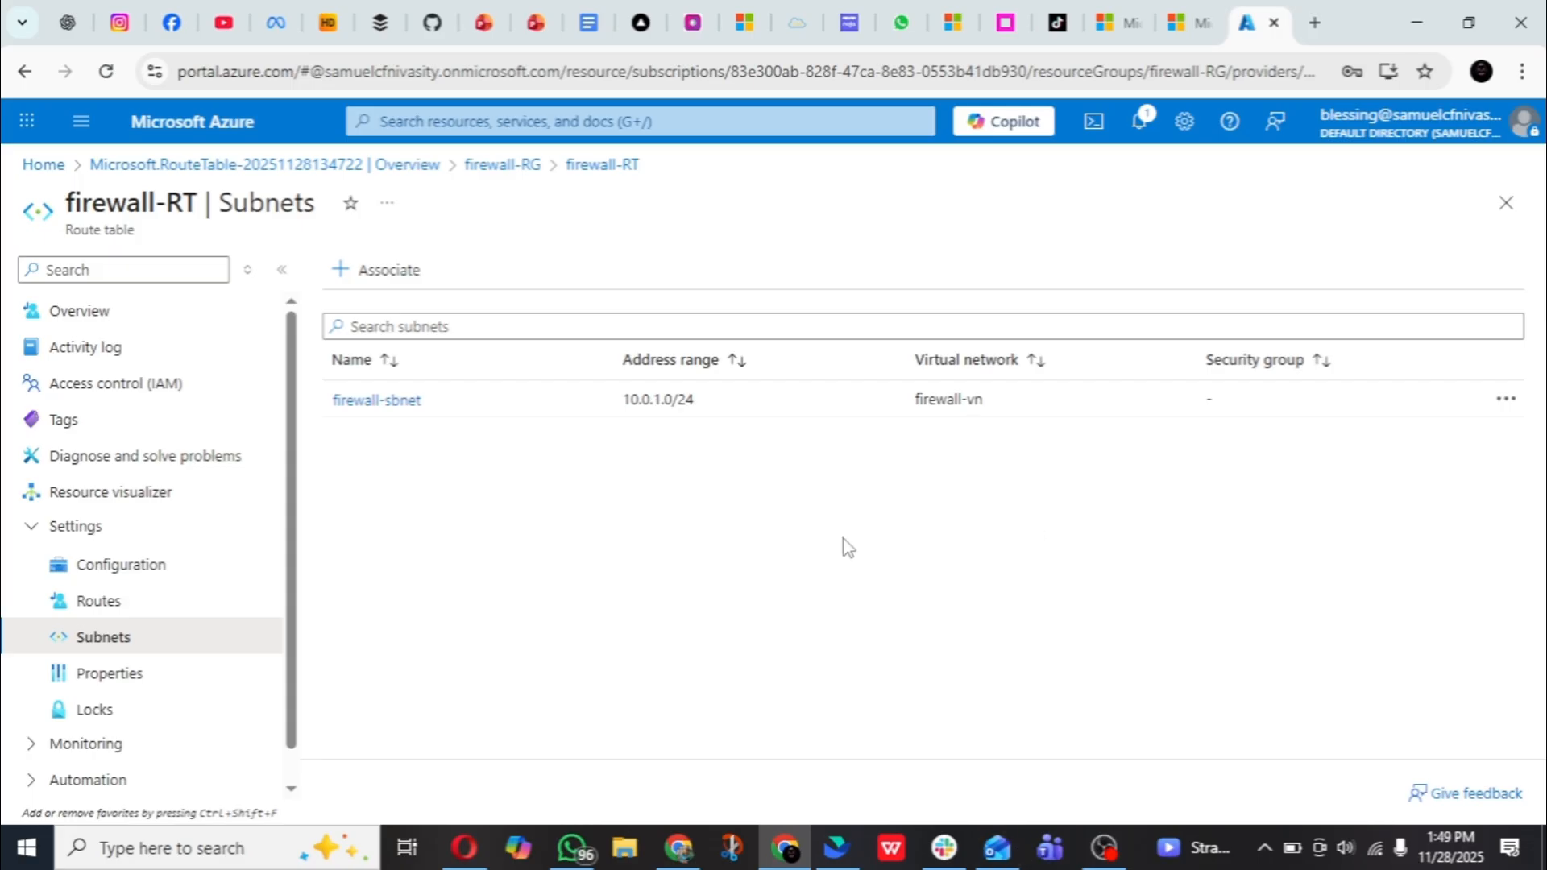
- Start a new route named fw-routes in firewall-RT and set its destination type to IP Addresses
{"action": "left_click", "coordinate": [137, 618]}
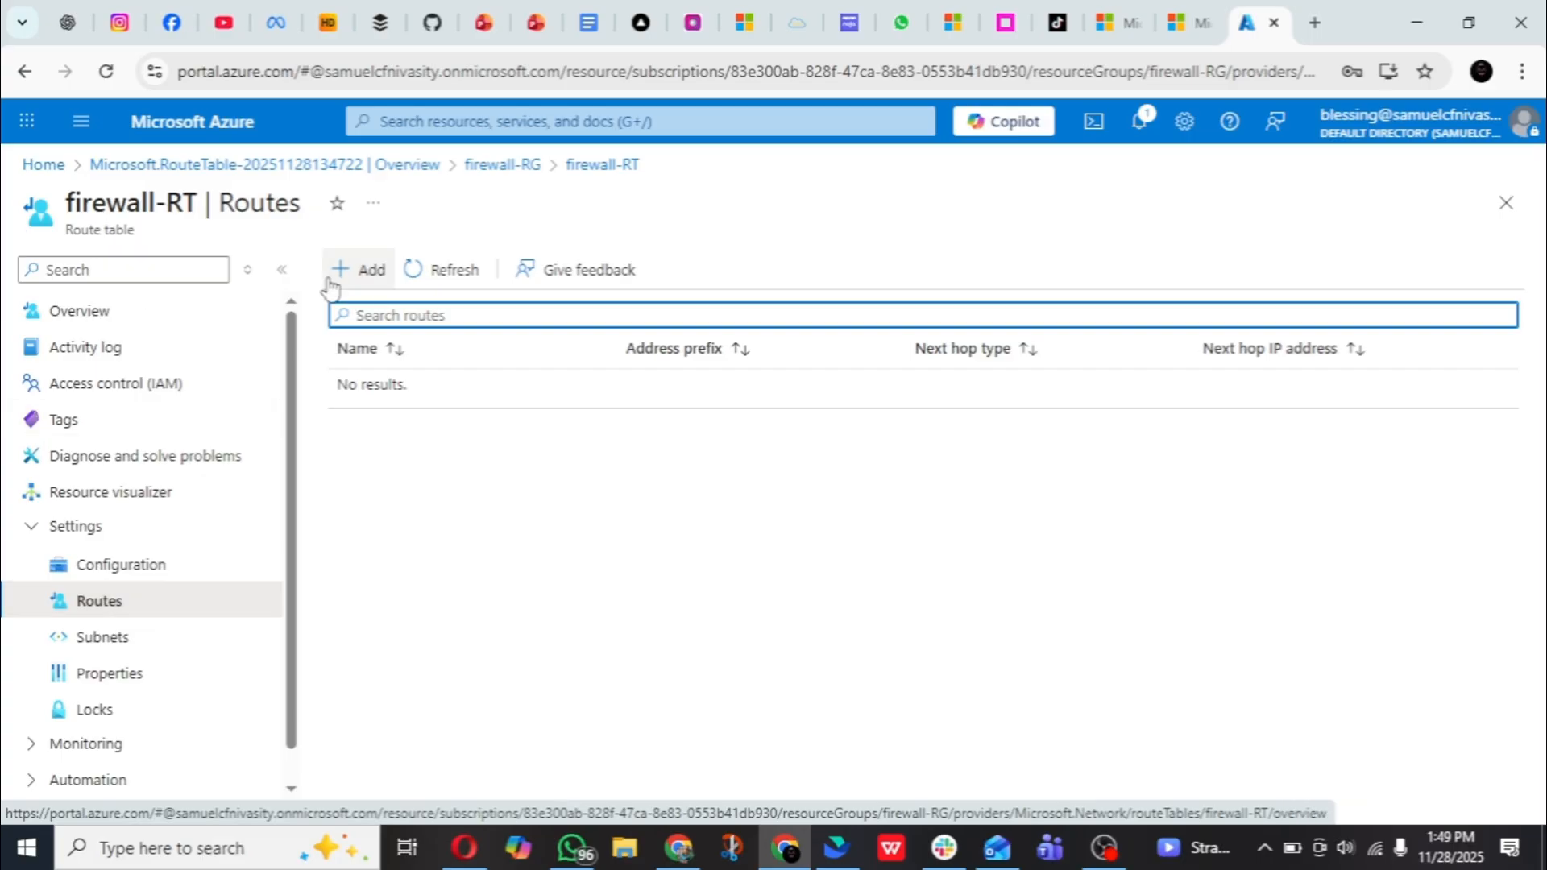
{"action": "left_click", "coordinate": [372, 276]}
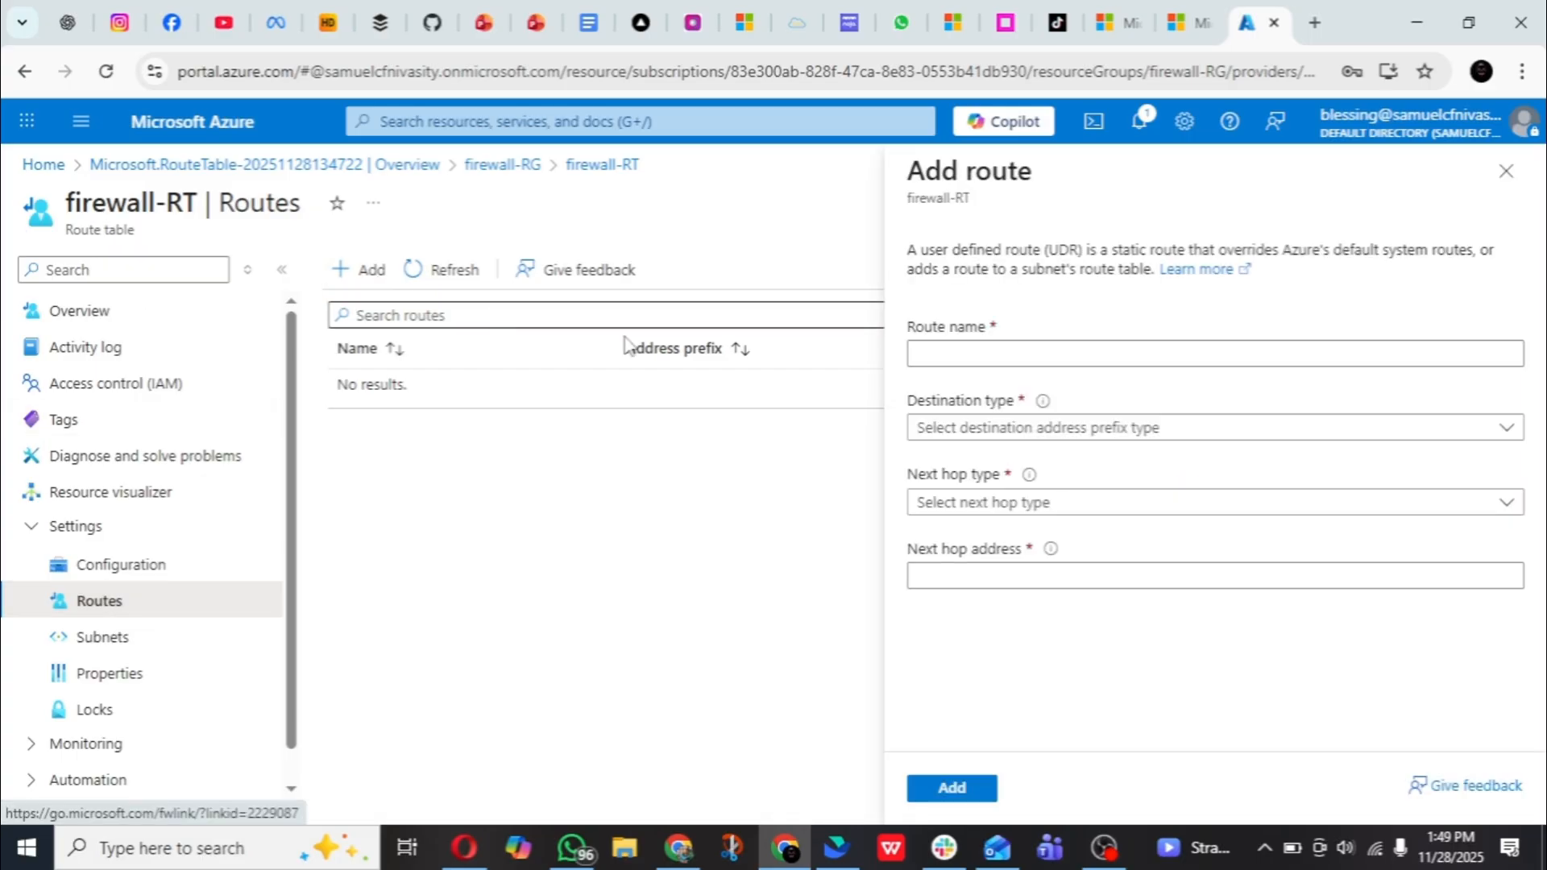
{"action": "left_click", "coordinate": [1315, 355]}
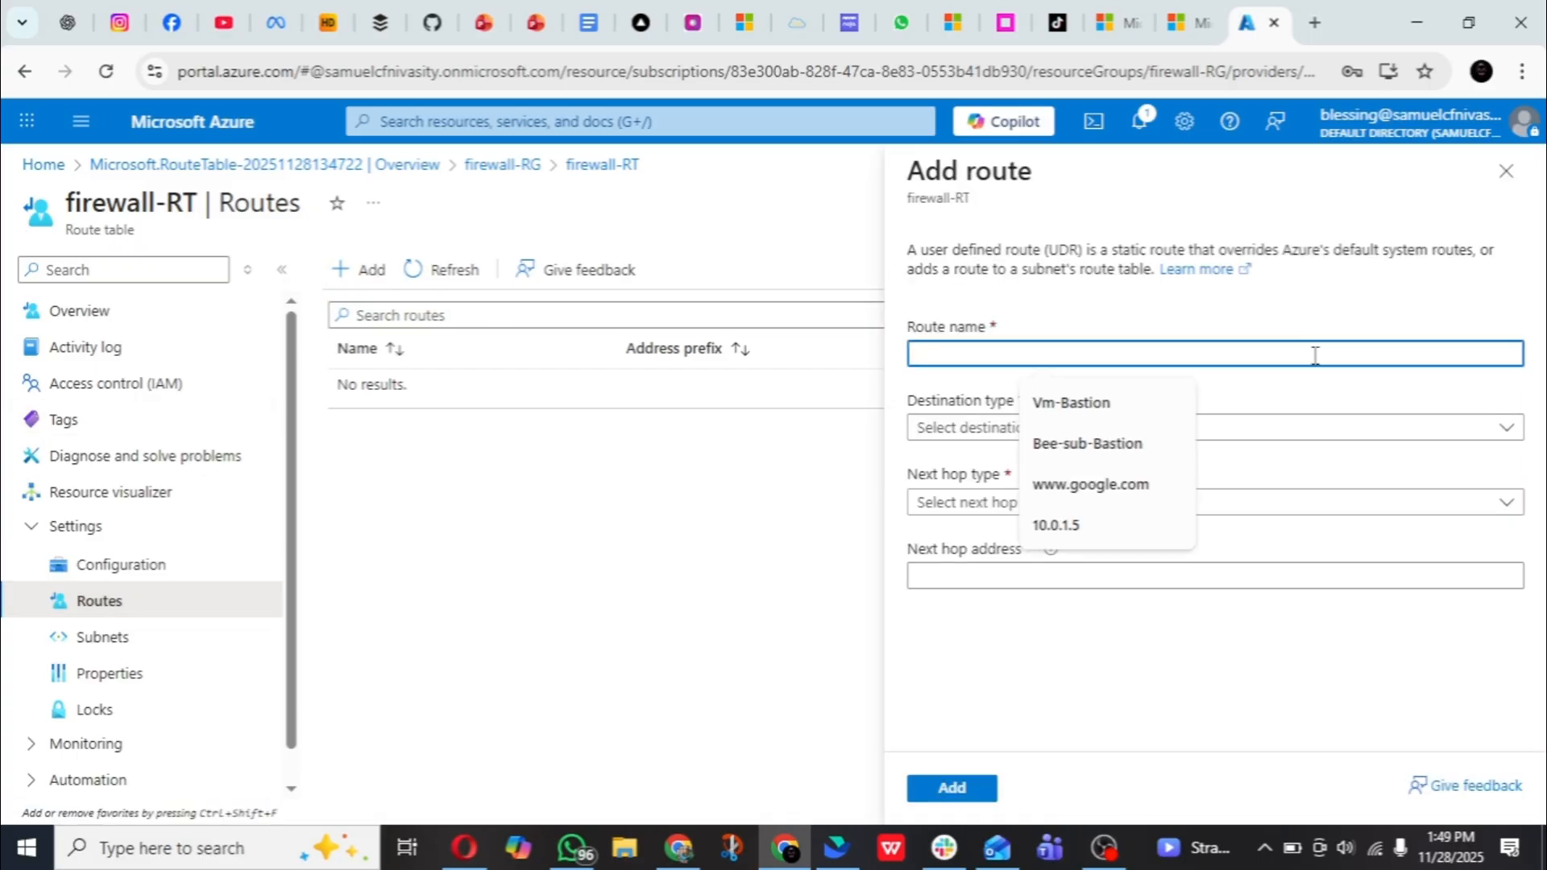
{"action": "type", "text": "fw-"}
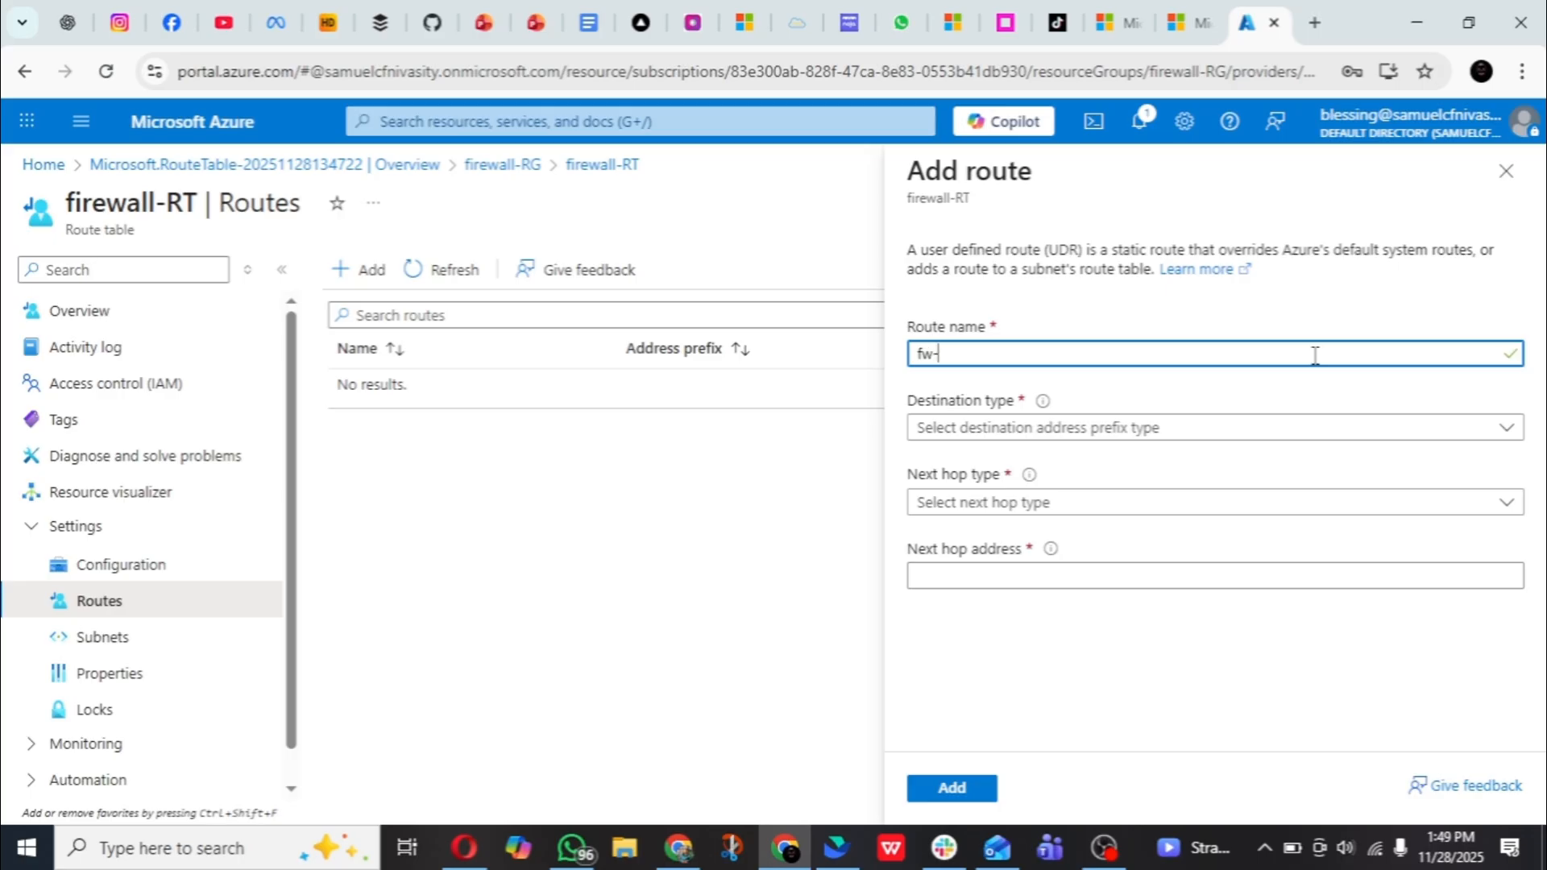
{"action": "type", "text": "route"}
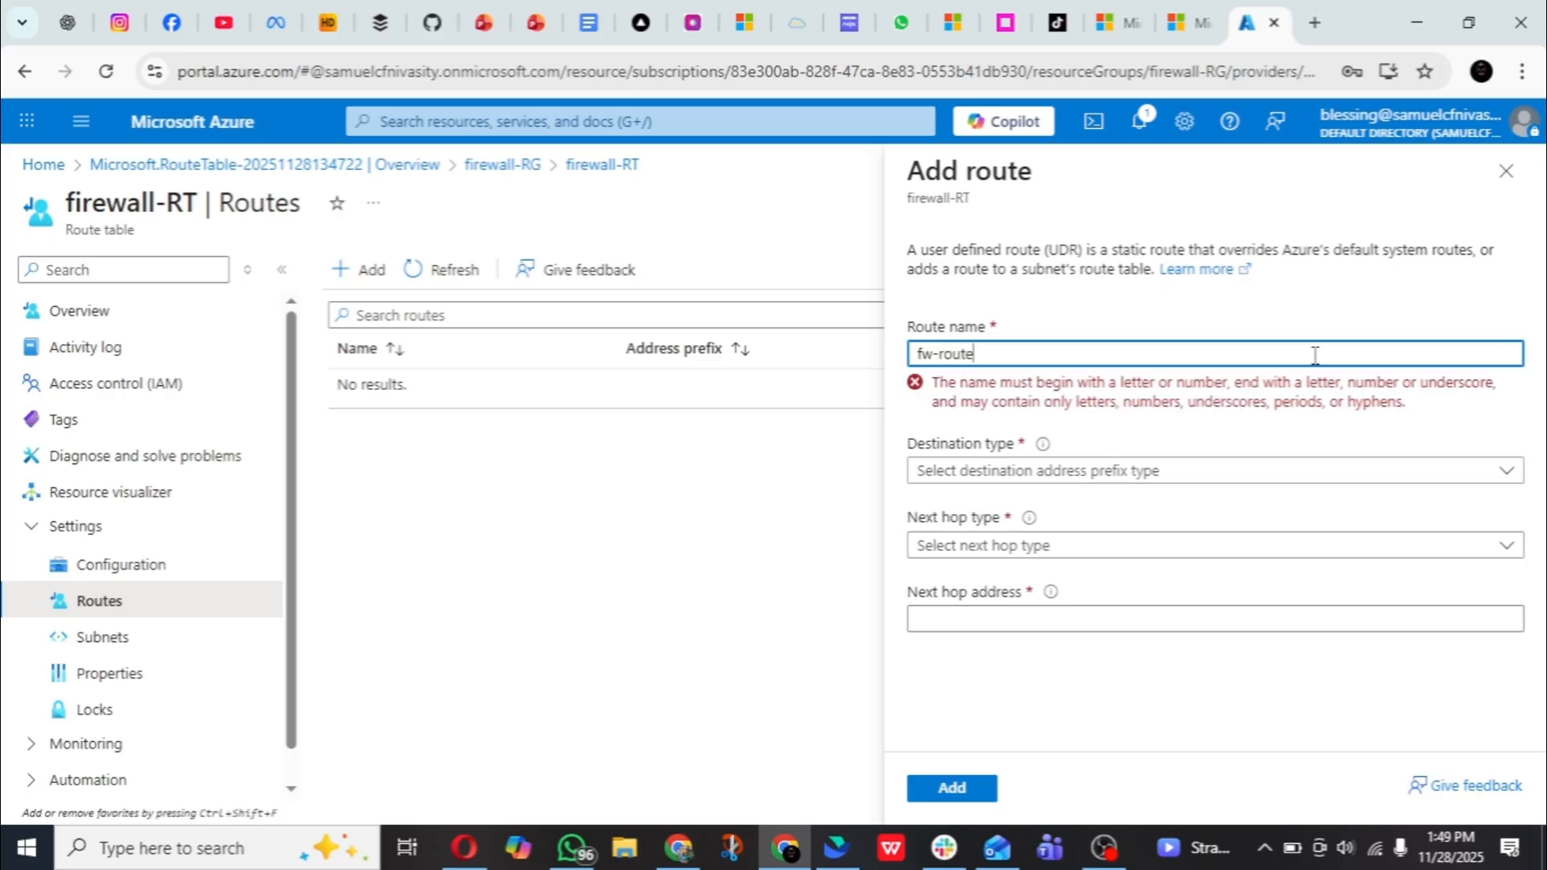
{"action": "type", "text": "s"}
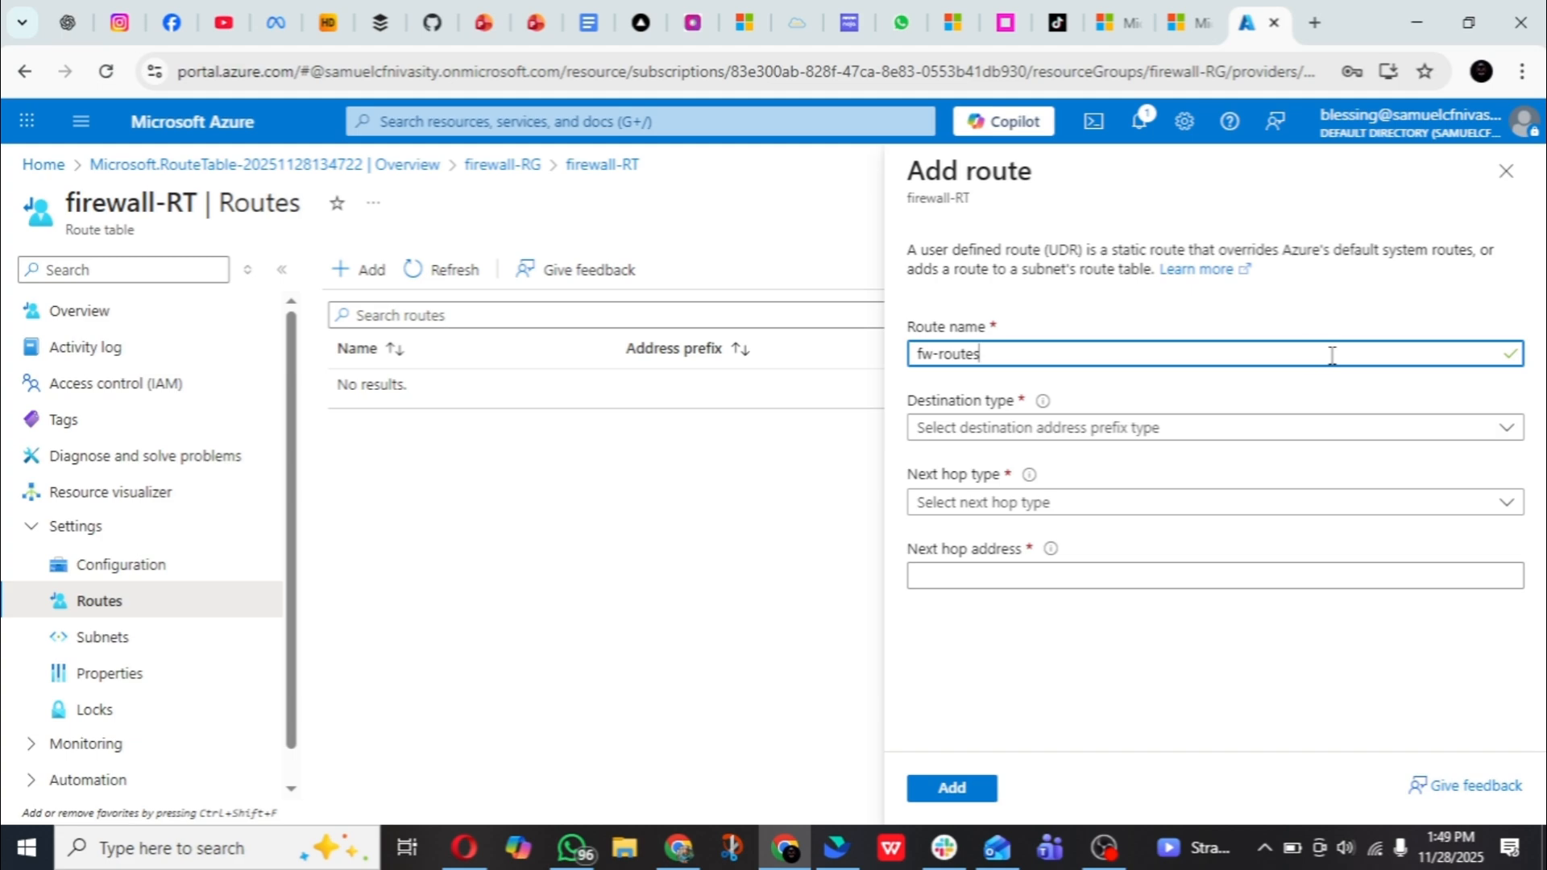
{"action": "left_click", "coordinate": [1285, 433]}
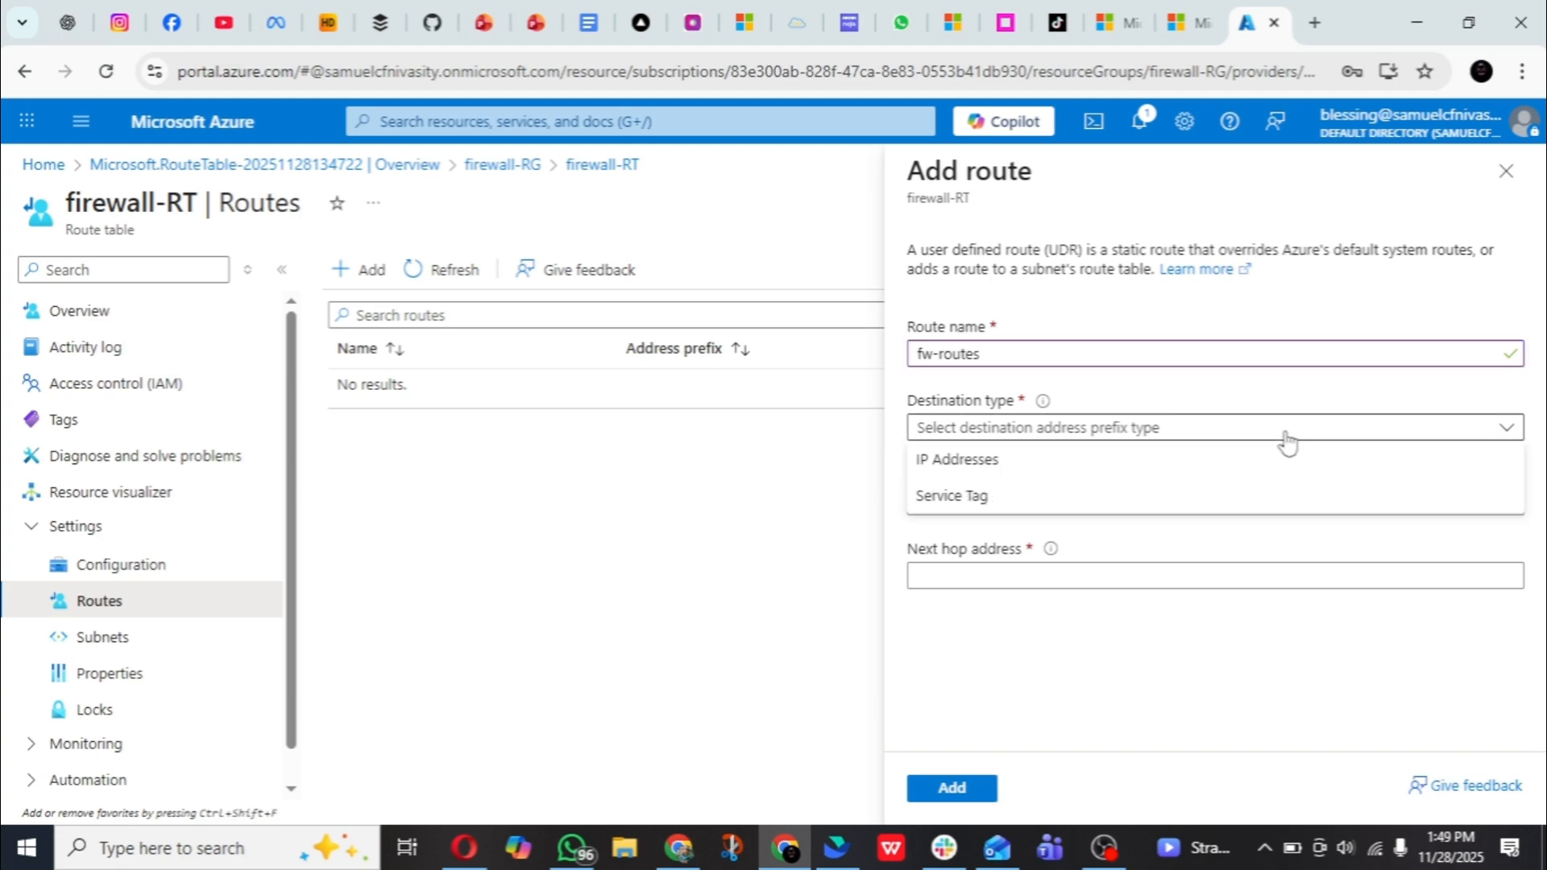
{"action": "left_click", "coordinate": [1080, 468]}
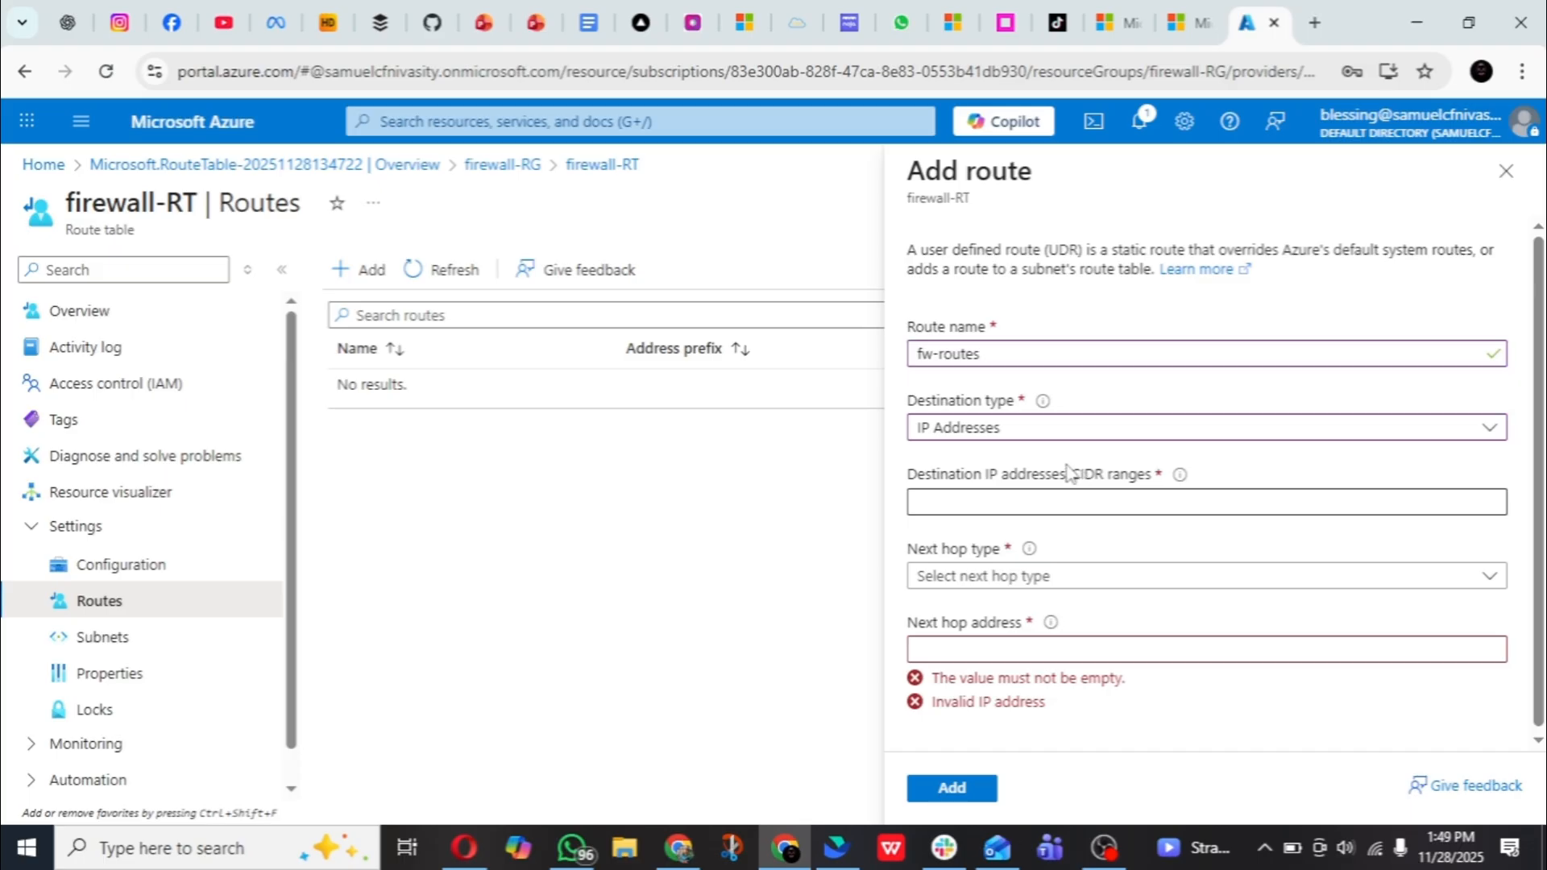
- Set the fw-routes destination IP address range to 0.0.0.0/0
{"action": "left_click", "coordinate": [1060, 506]}
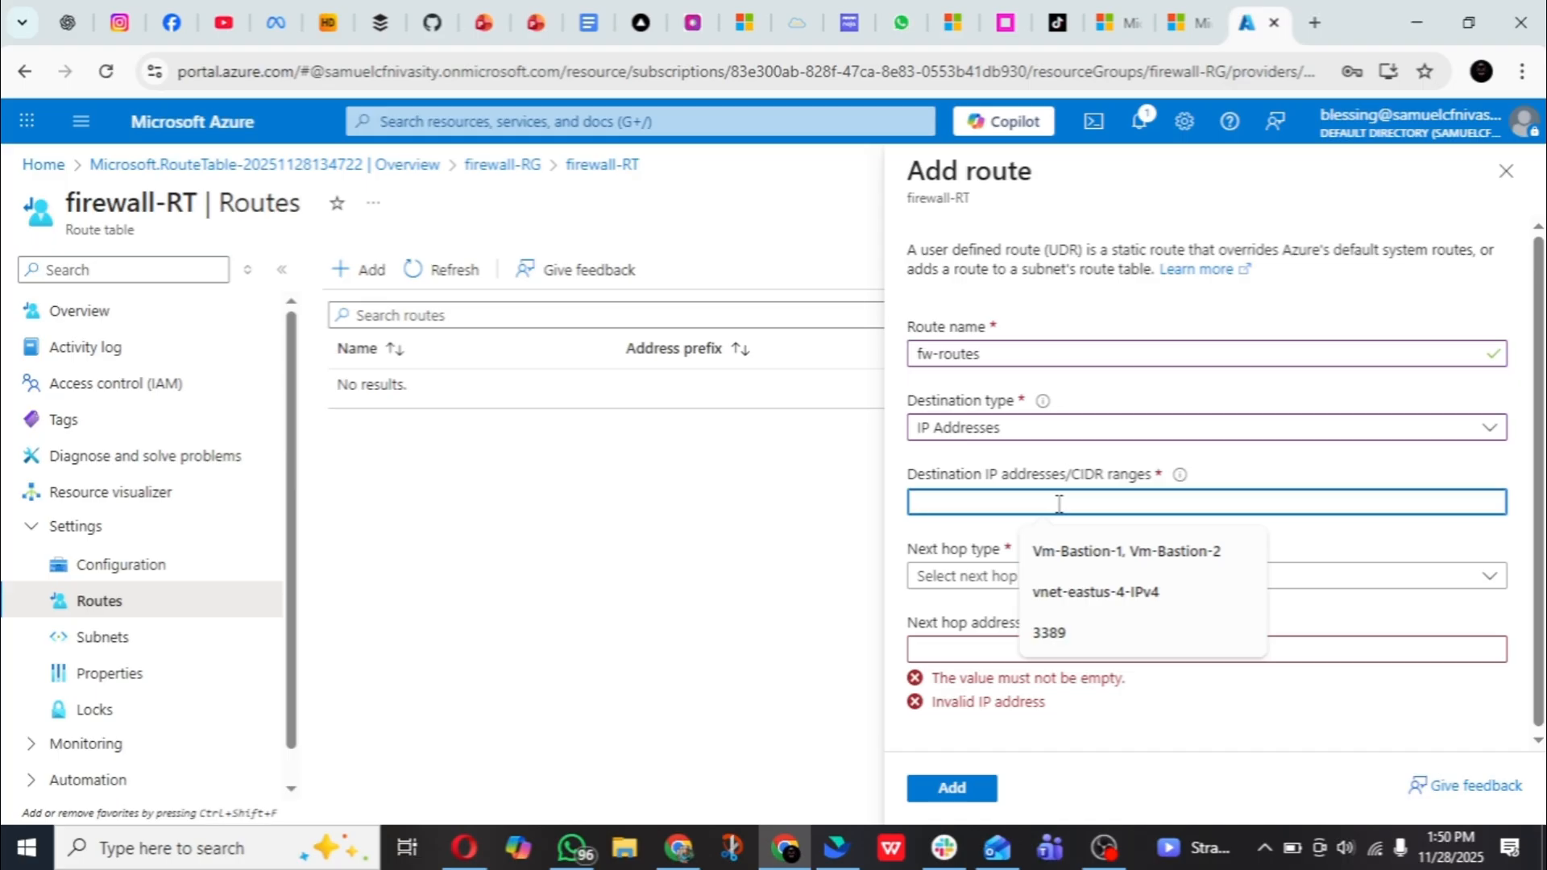
{"action": "type", "text": "0"}
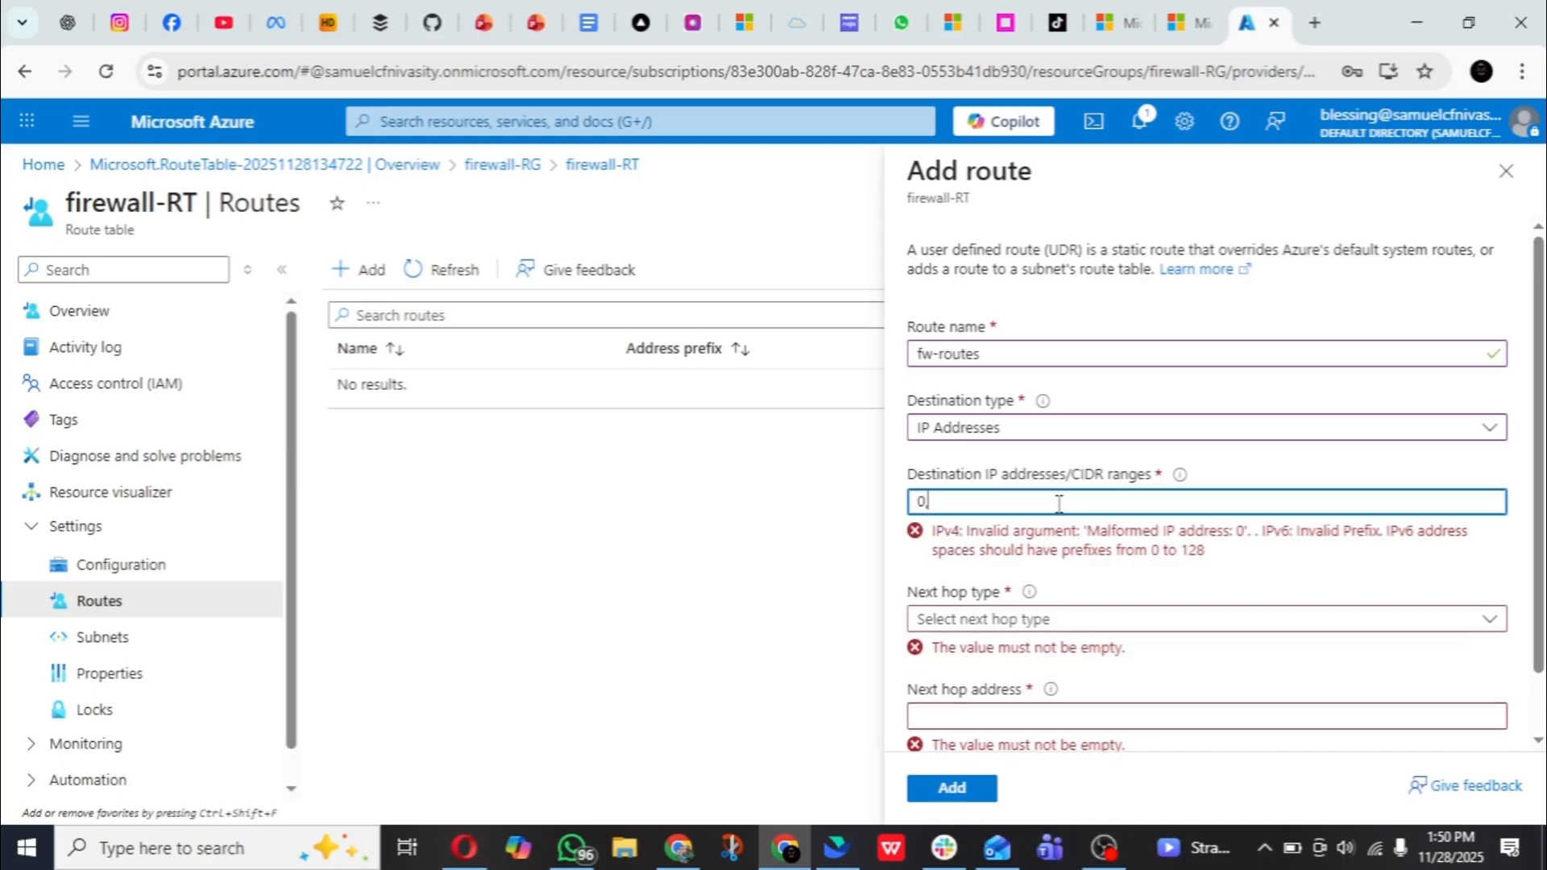
{"action": "type", "text": ".0.0"}
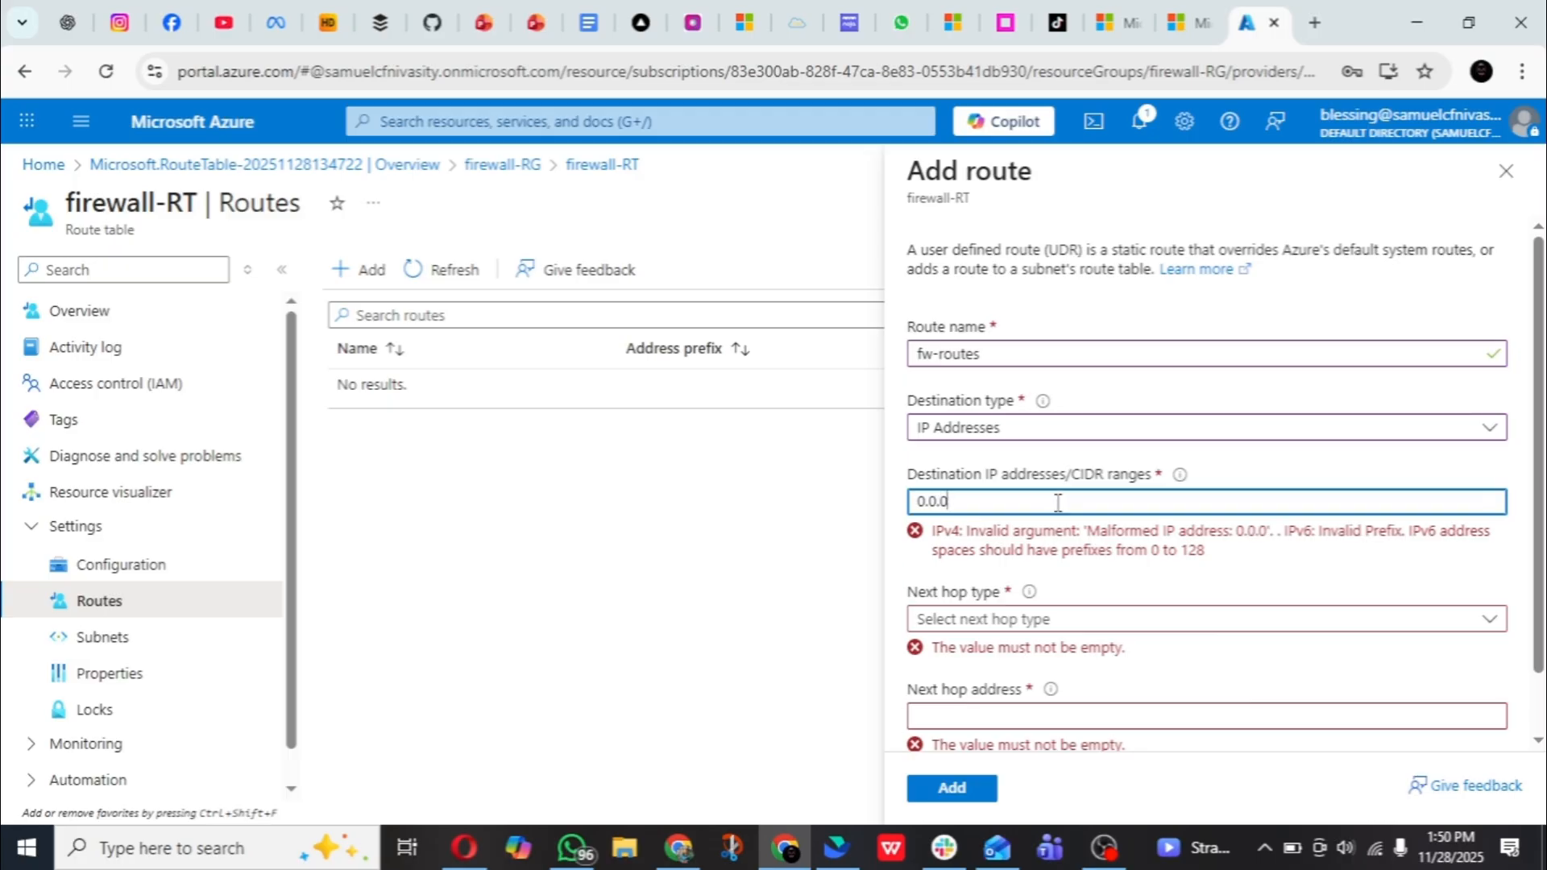
{"action": "type", "text": ".0/0"}
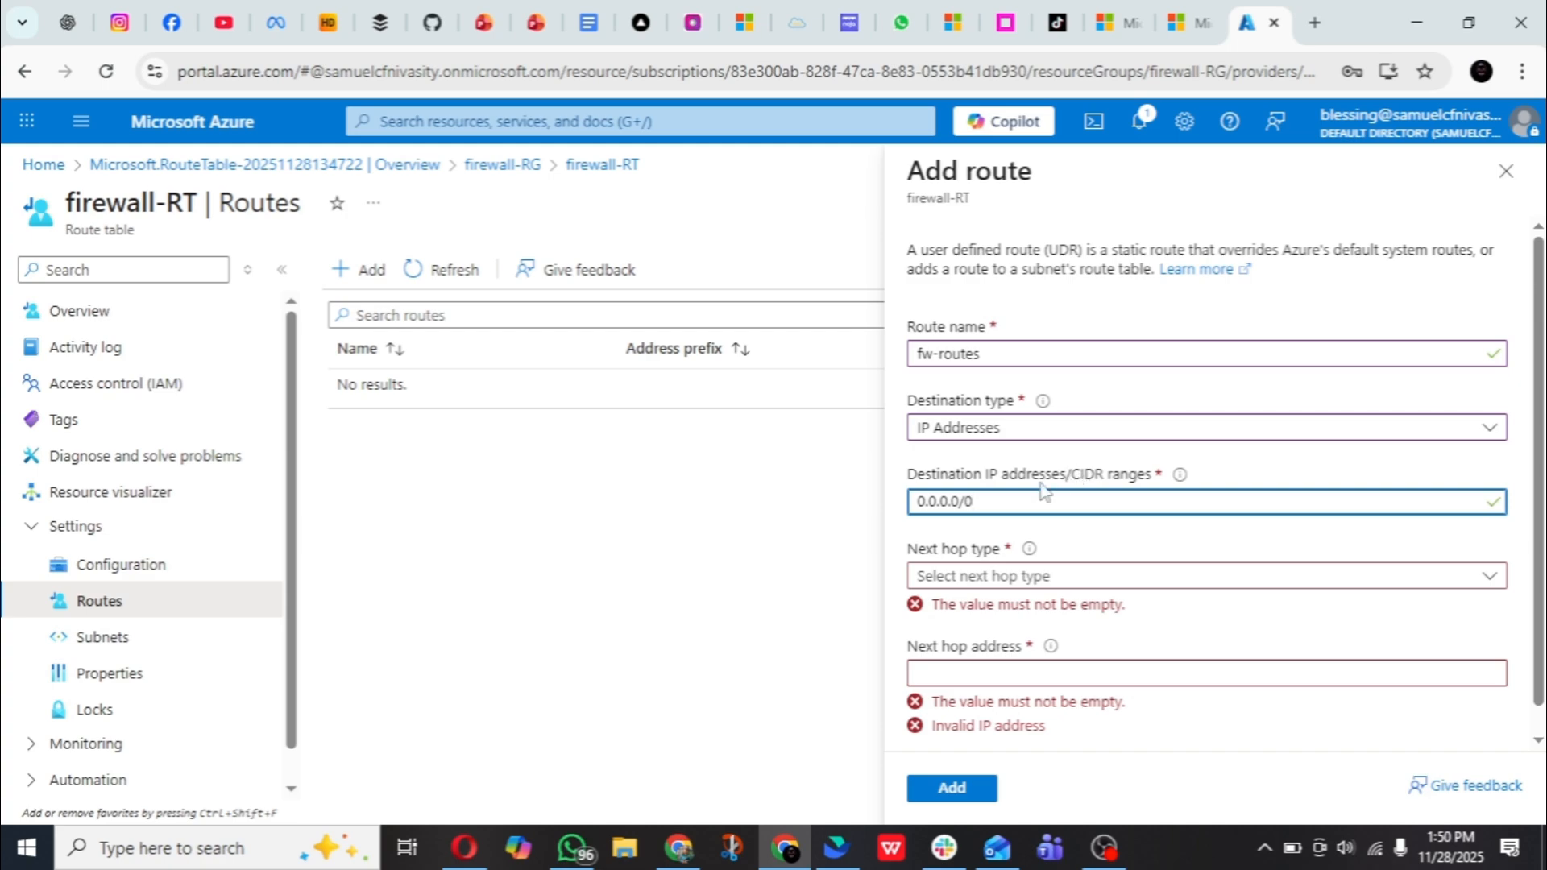
- Set the route's next hop type to Virtual appliance and go to the next hop address
{"action": "scroll", "coordinate": [1045, 491], "scroll_direction": "down", "scroll_amount": 1}
{"action": "left_click", "coordinate": [1106, 553]}
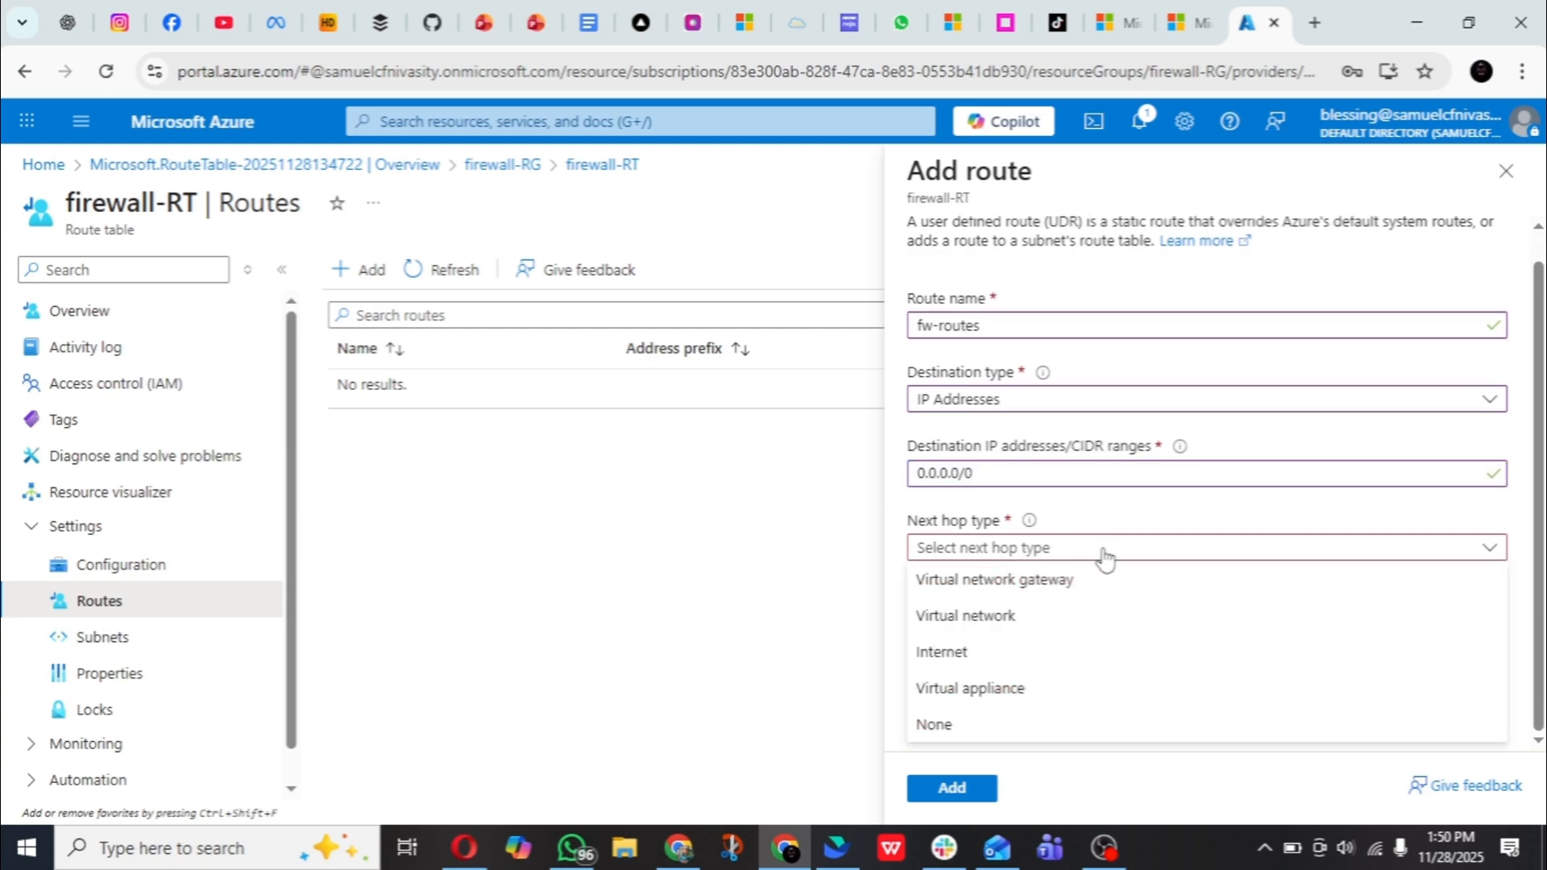
{"action": "left_click", "coordinate": [1047, 698]}
{"action": "scroll", "coordinate": [1124, 500], "scroll_direction": "down", "scroll_amount": 2}
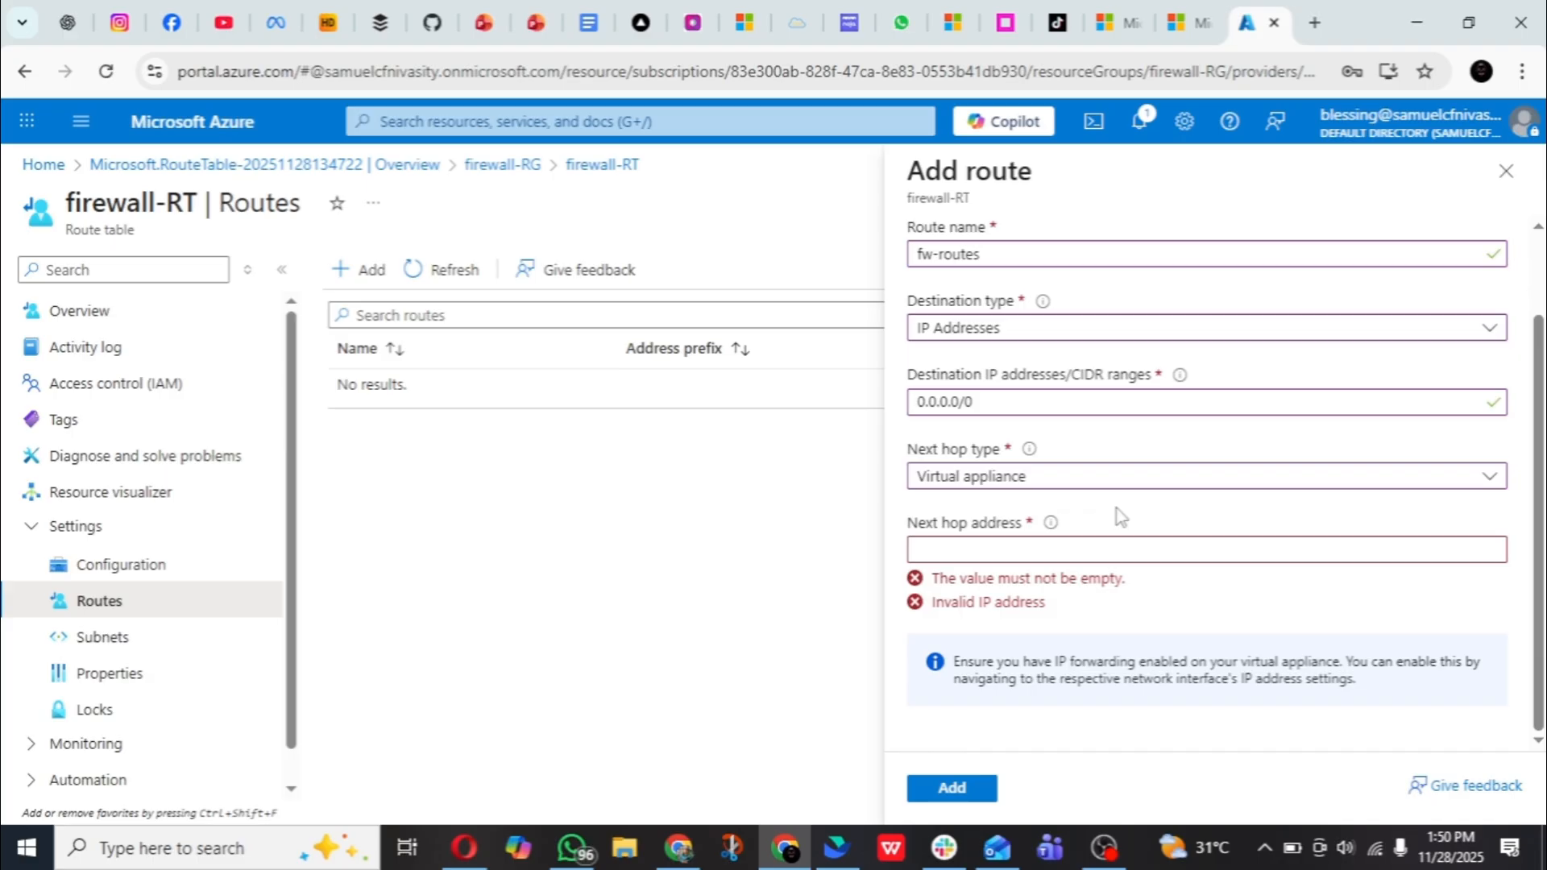
{"action": "left_click", "coordinate": [1080, 553]}
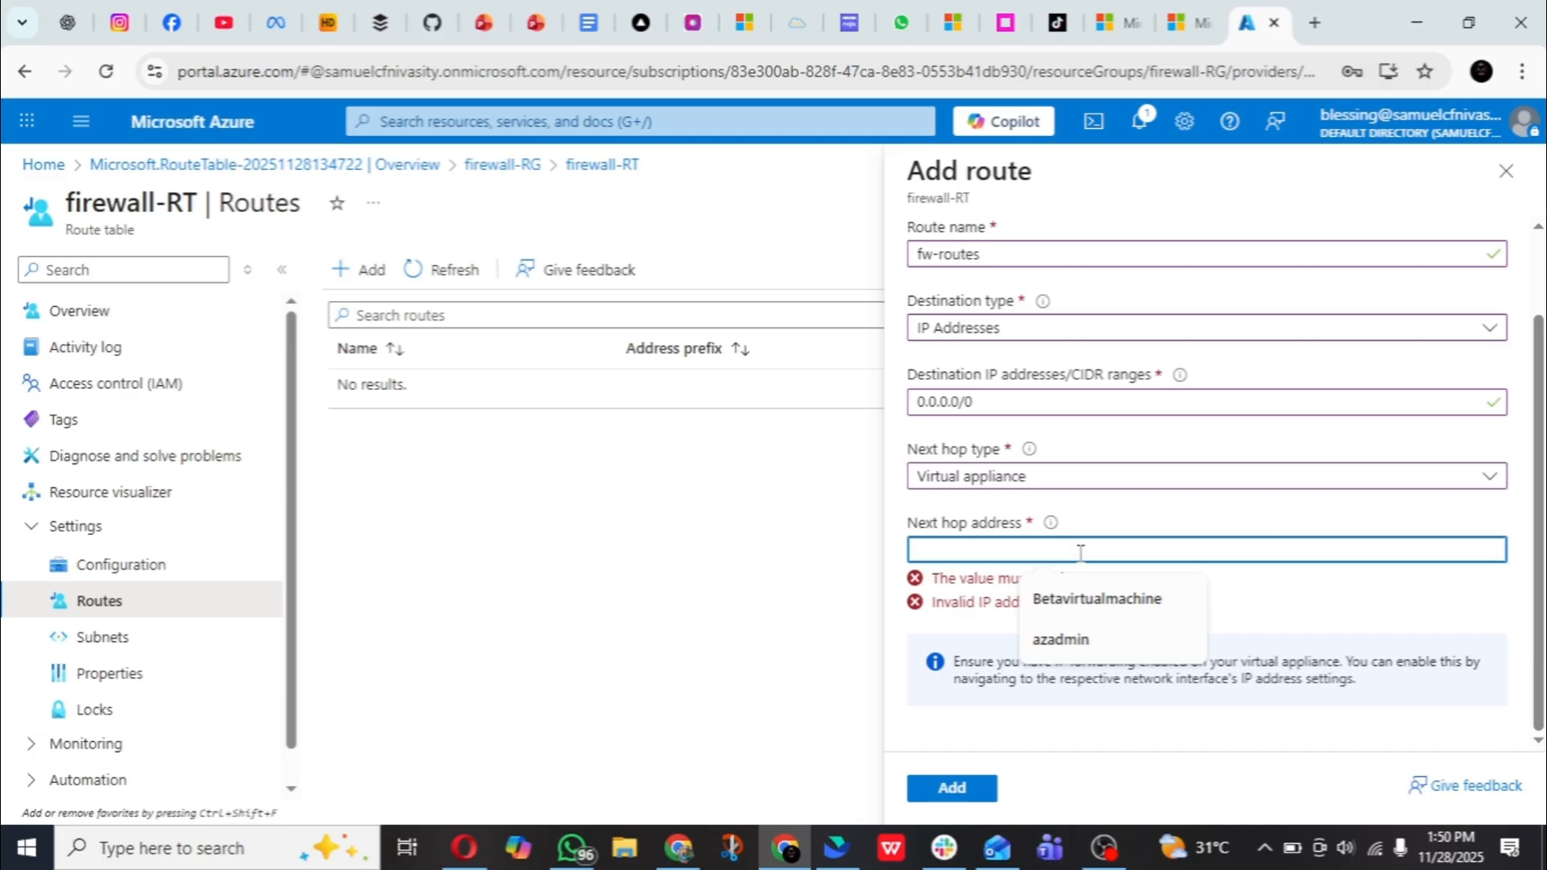
- Open the same portal page in a second browser tab, picking the account used for this subscription
{"action": "left_click", "coordinate": [590, 80]}
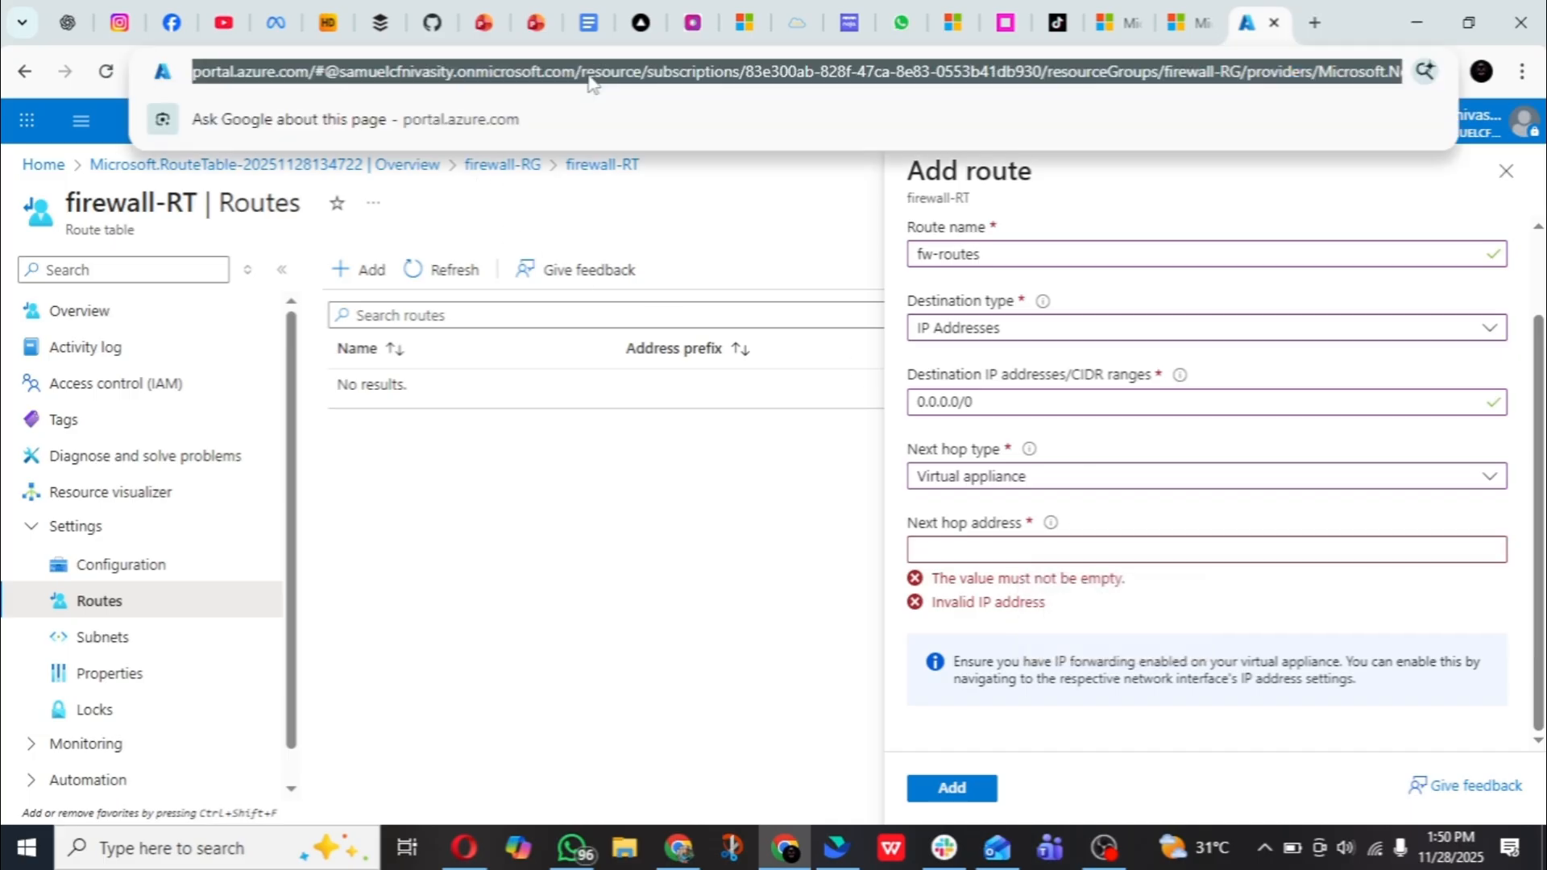
{"action": "left_click", "coordinate": [1315, 22]}
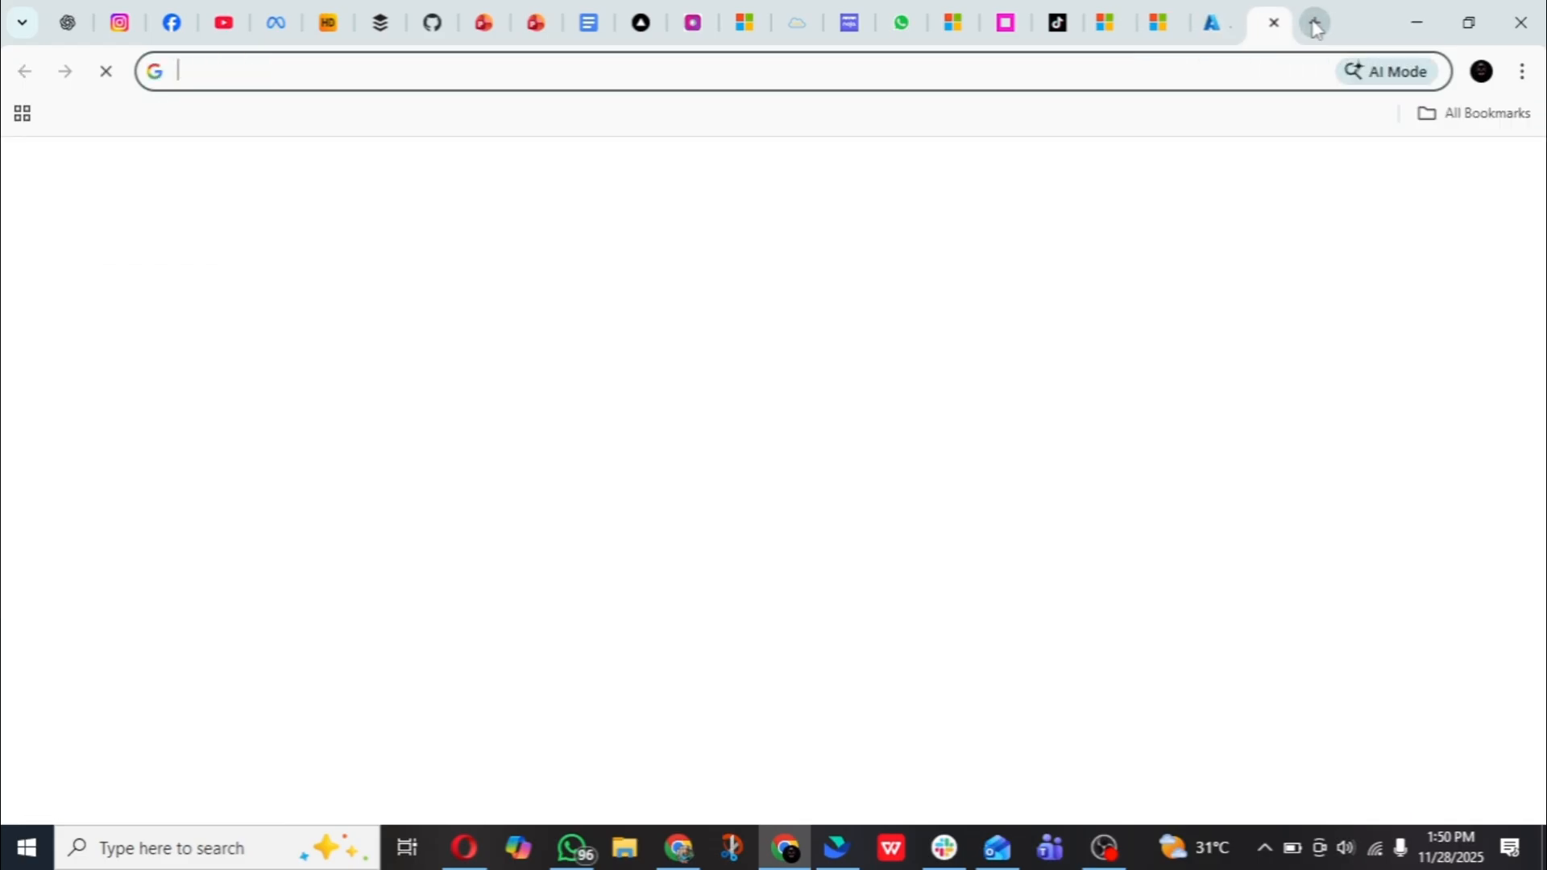
{"action": "key", "text": "ctrl+v"}
{"action": "key", "text": "Return"}
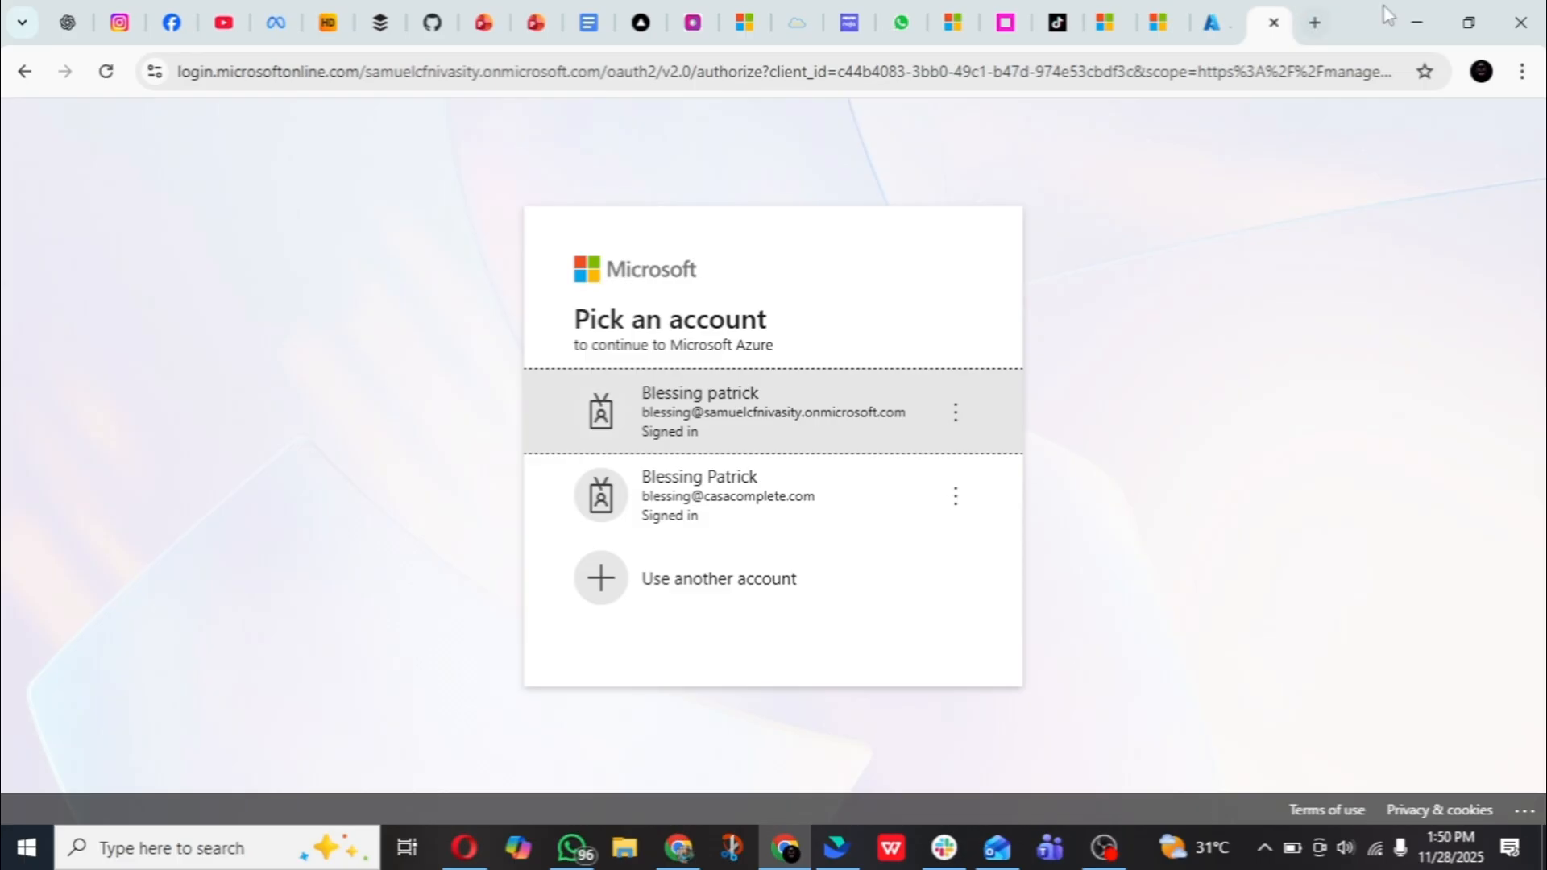
{"action": "left_click", "coordinate": [828, 432]}
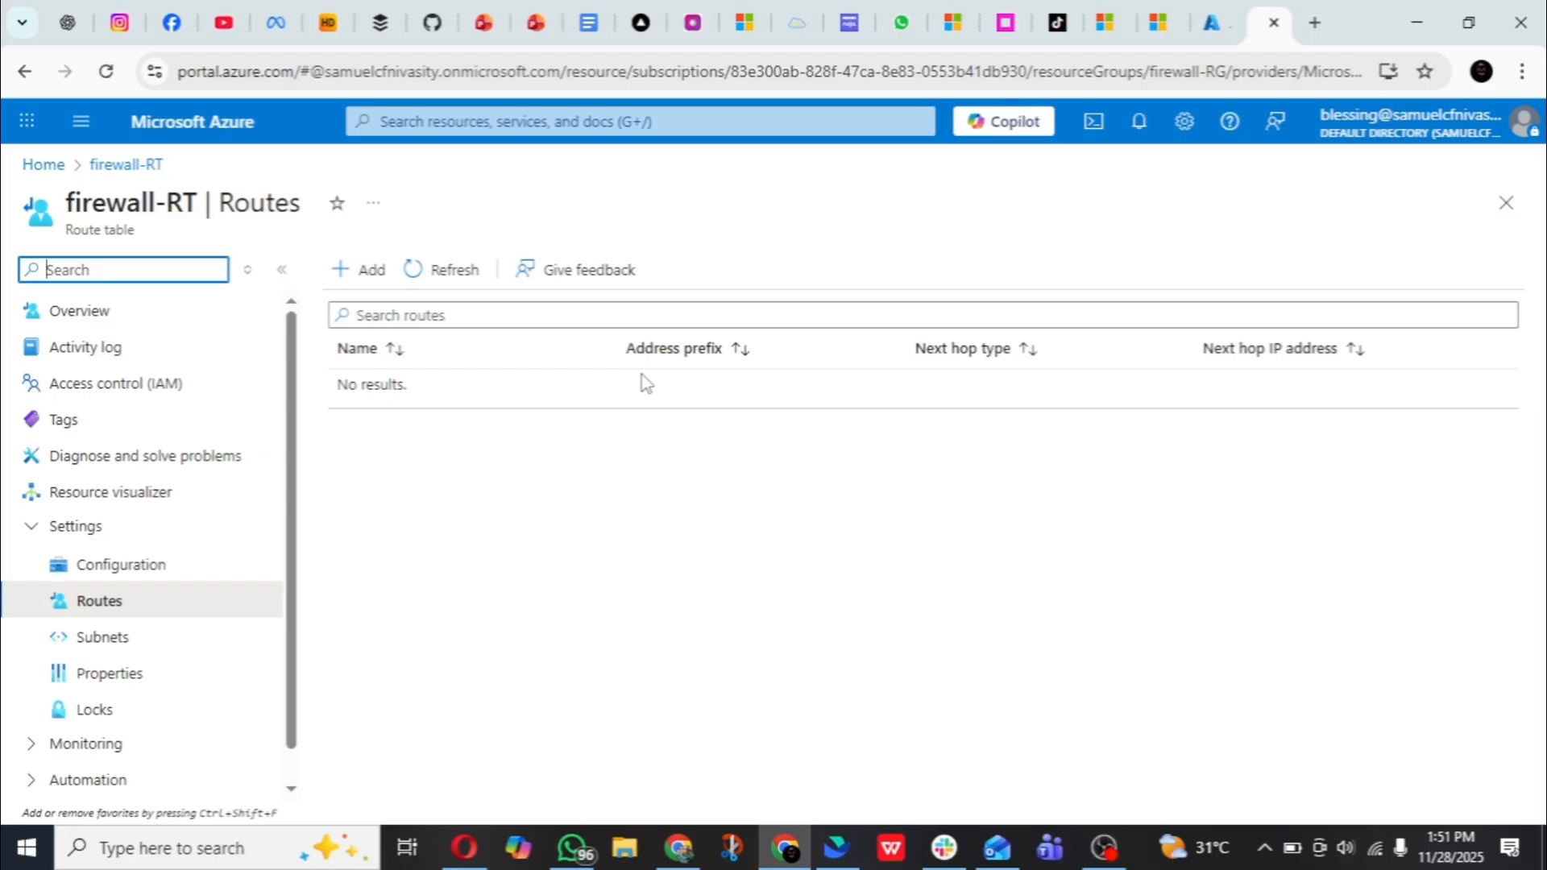
- Find the Firewall-FF firewall through the portal search and copy its private IP address
{"action": "left_click", "coordinate": [446, 121]}
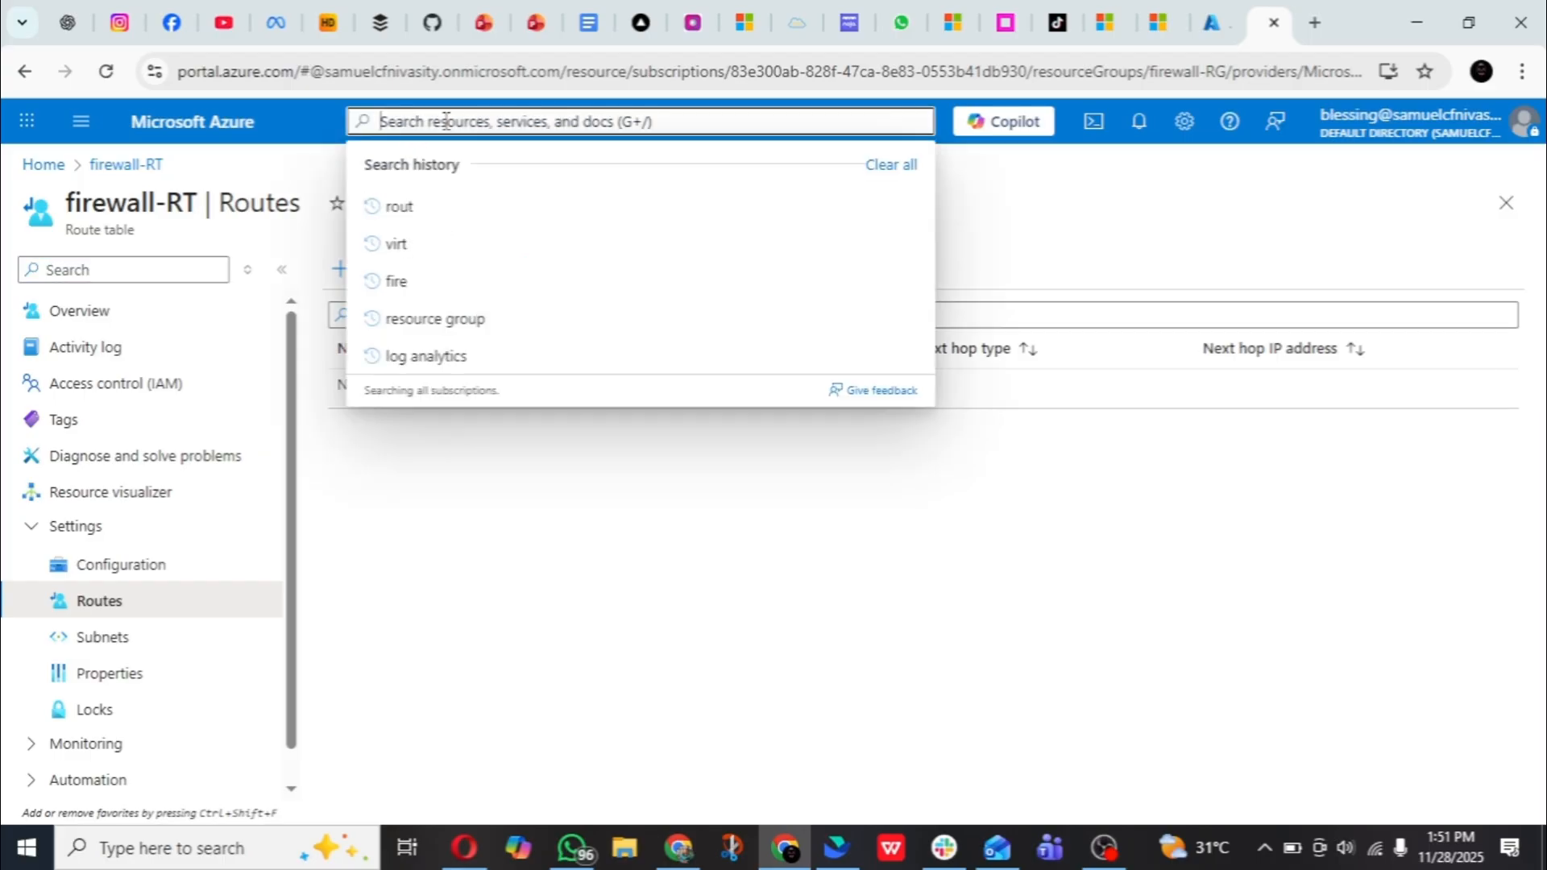
{"action": "type", "text": "fi"}
{"action": "type", "text": "r"}
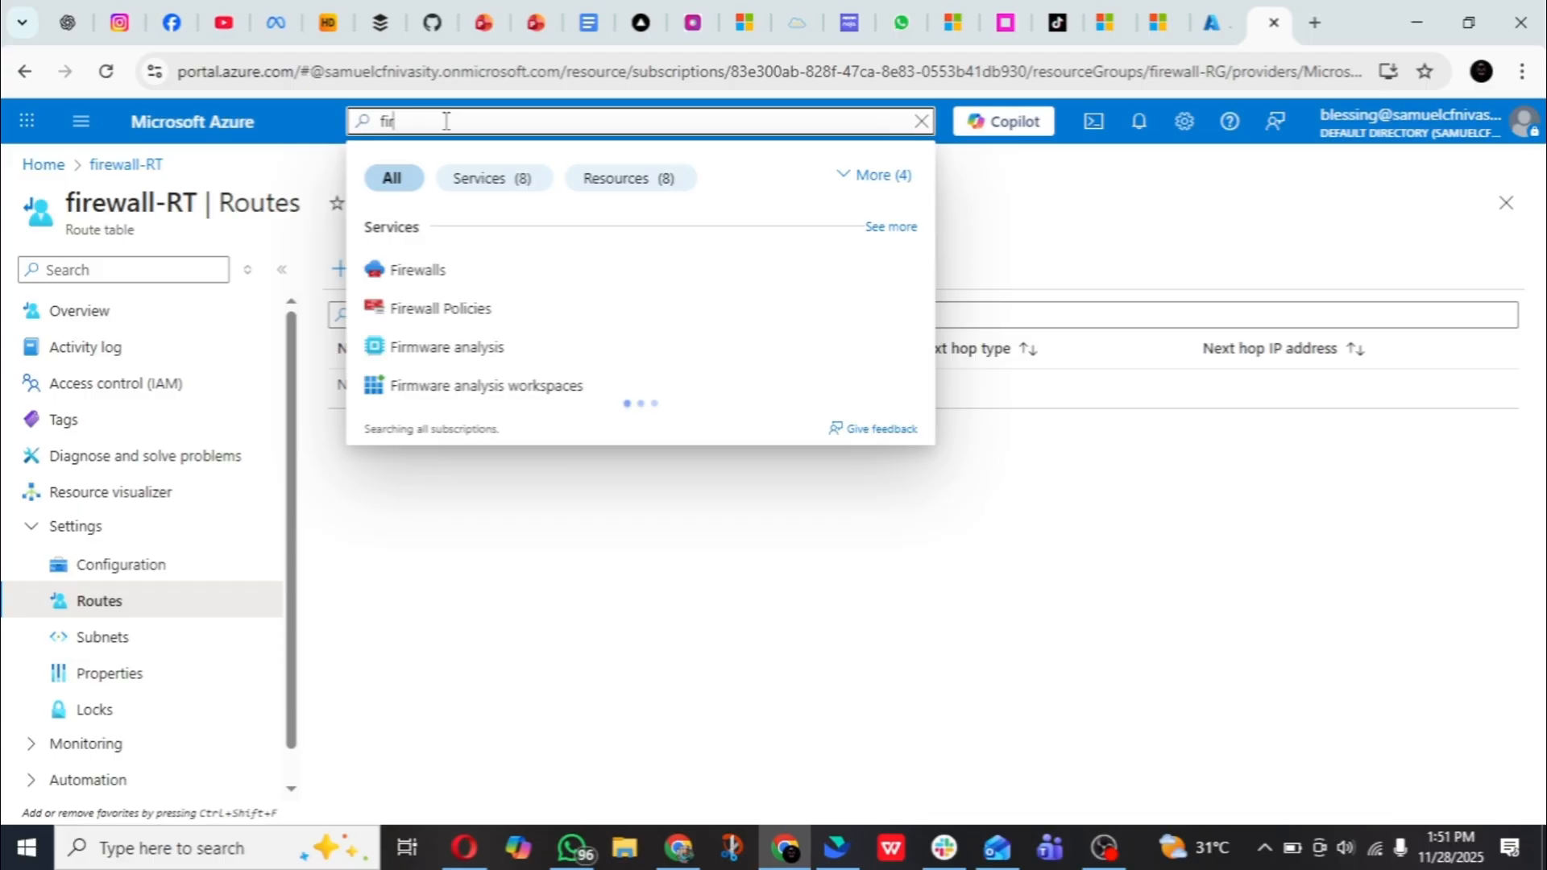
{"action": "left_click", "coordinate": [435, 269]}
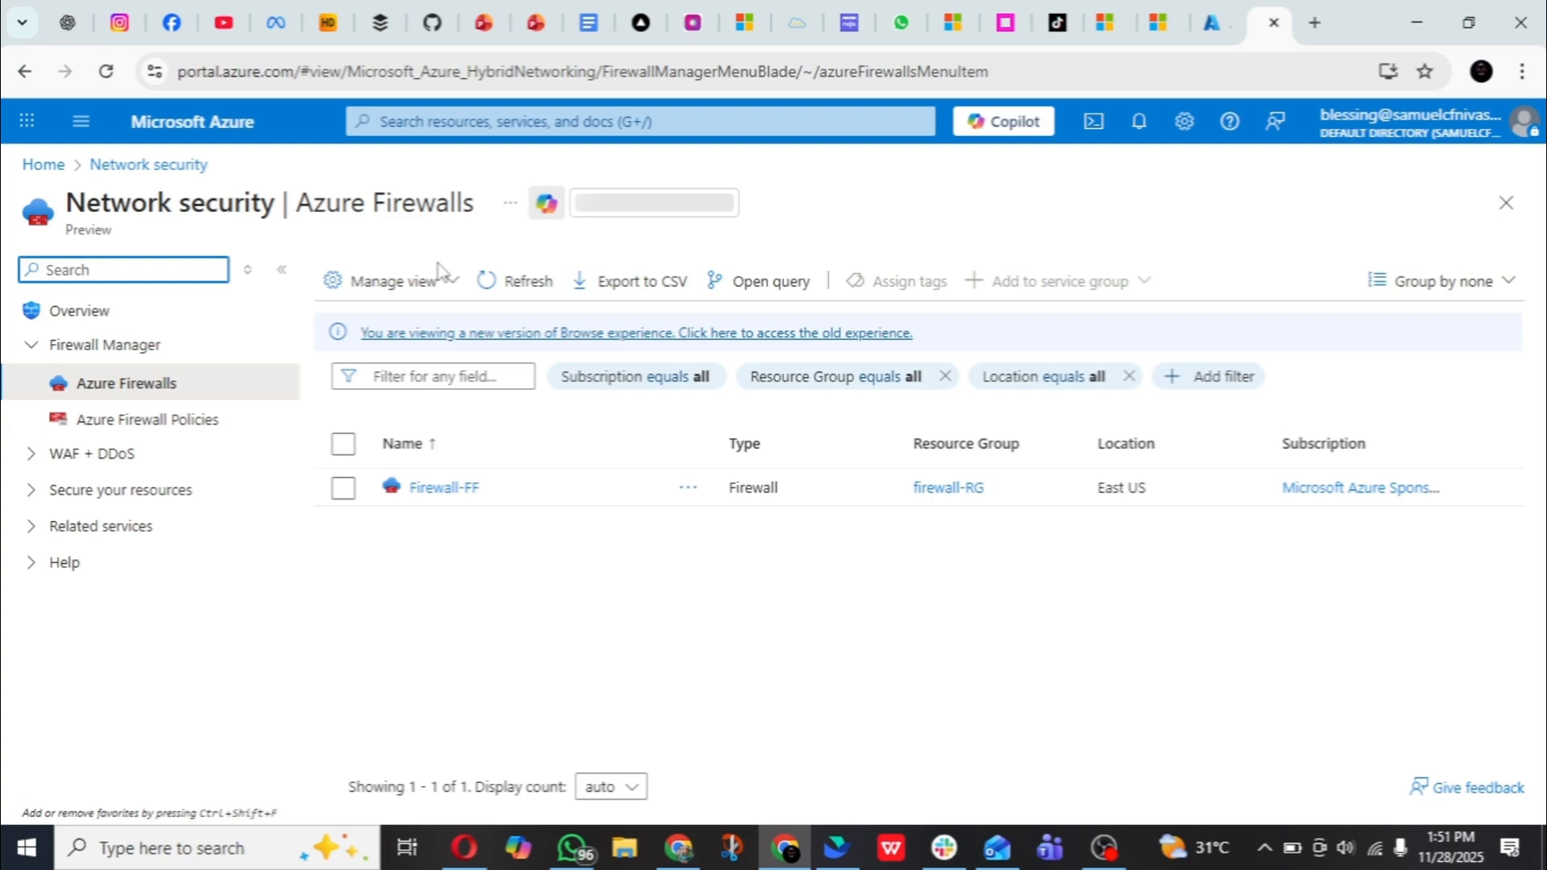
{"action": "left_click", "coordinate": [431, 493]}
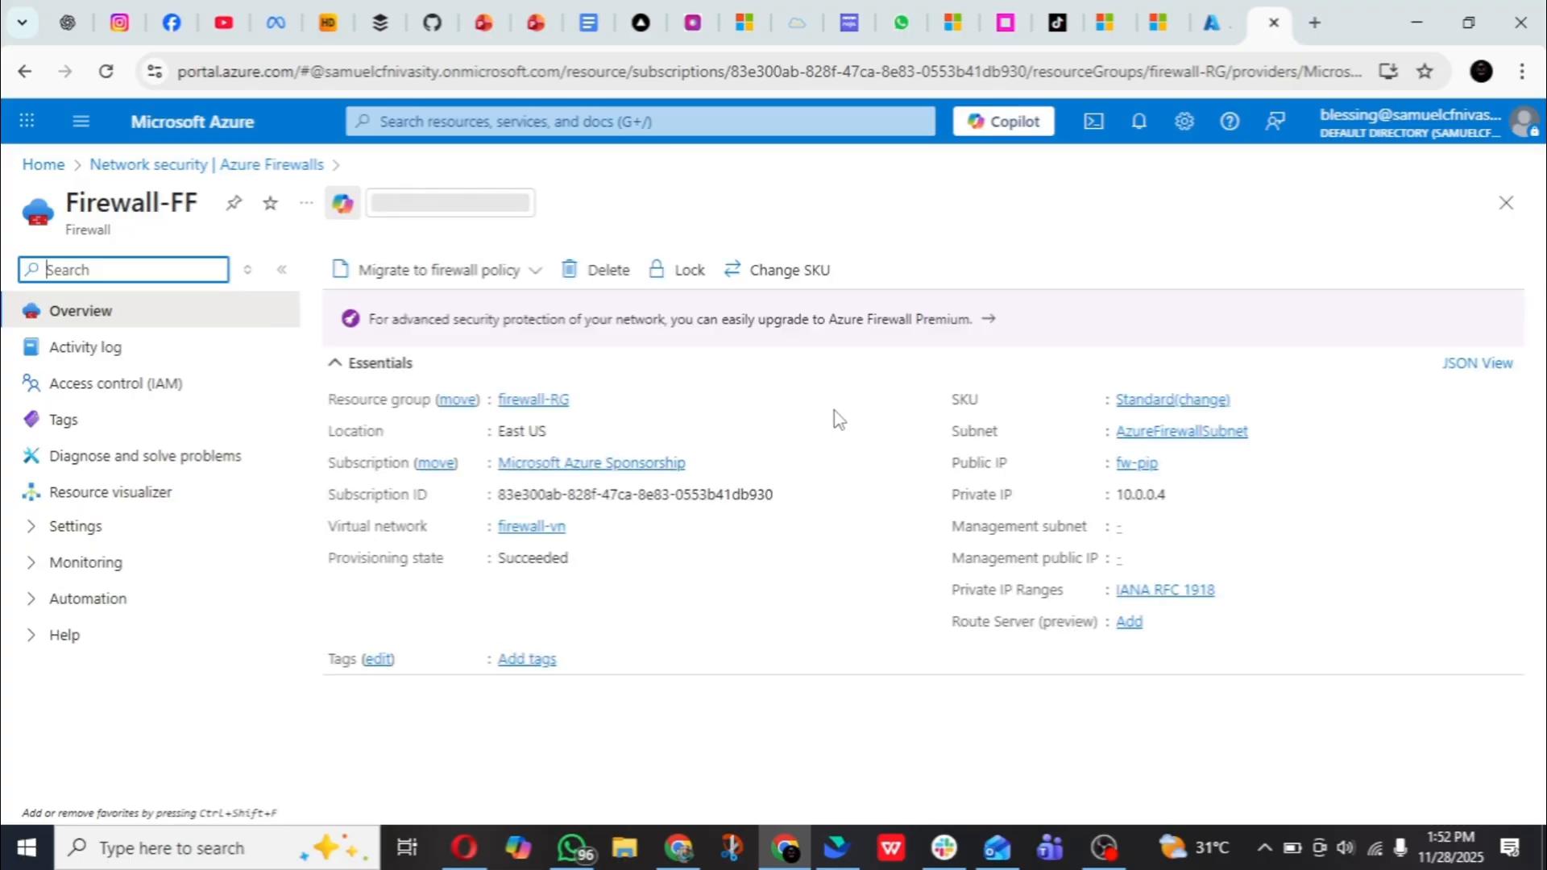
{"action": "left_click", "coordinate": [1178, 493]}
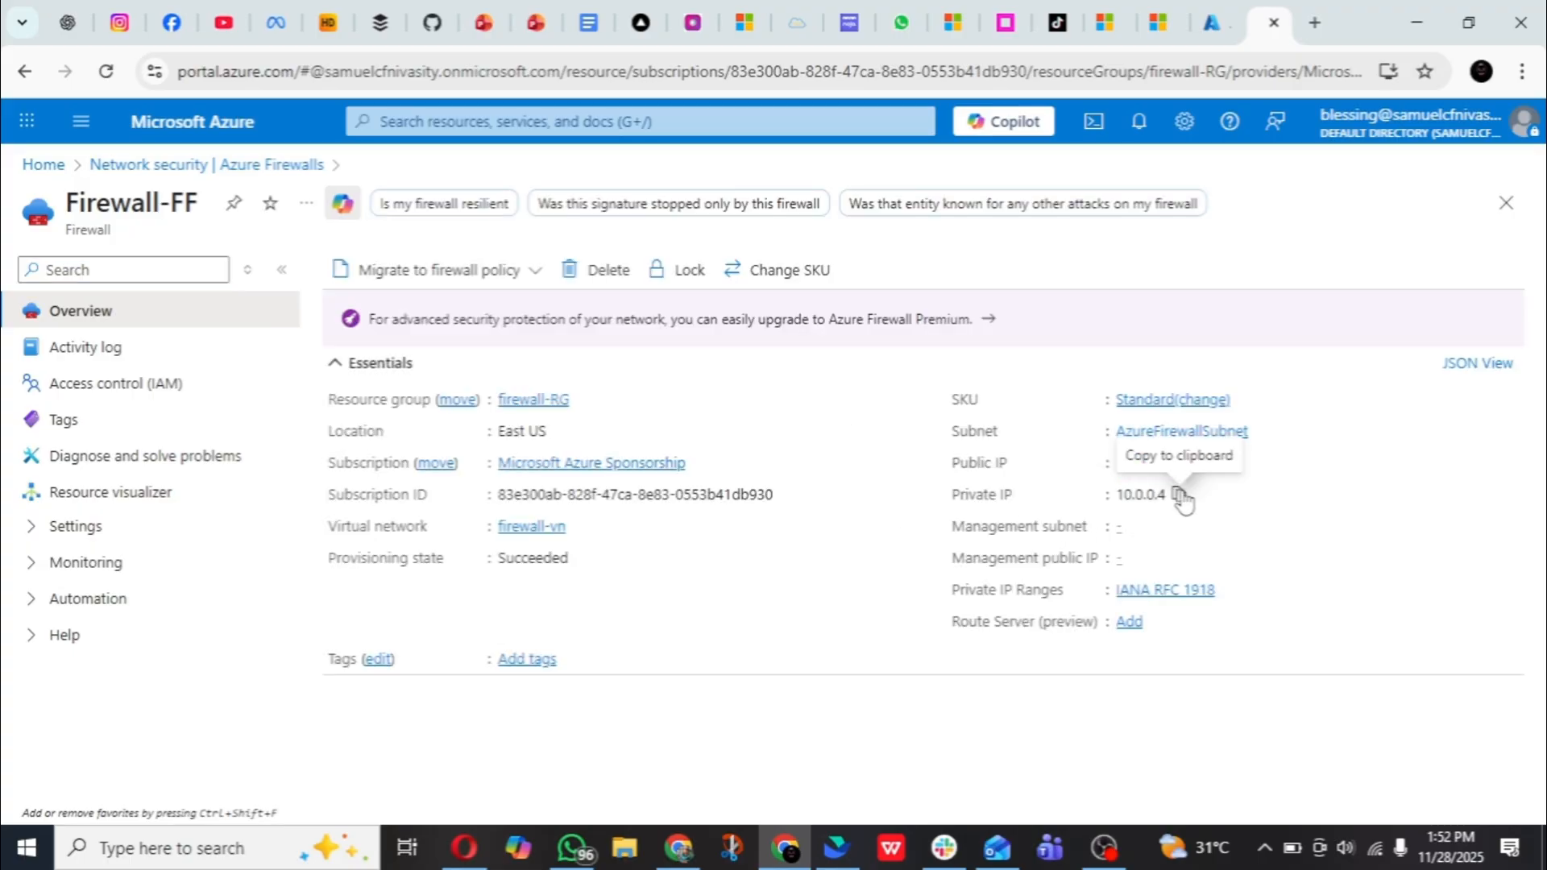
- Paste 10.0.0.4 as the next hop address of fw-routes and add the route to firewall-RT
{"action": "left_click", "coordinate": [1208, 28]}
{"action": "left_click", "coordinate": [1075, 548]}
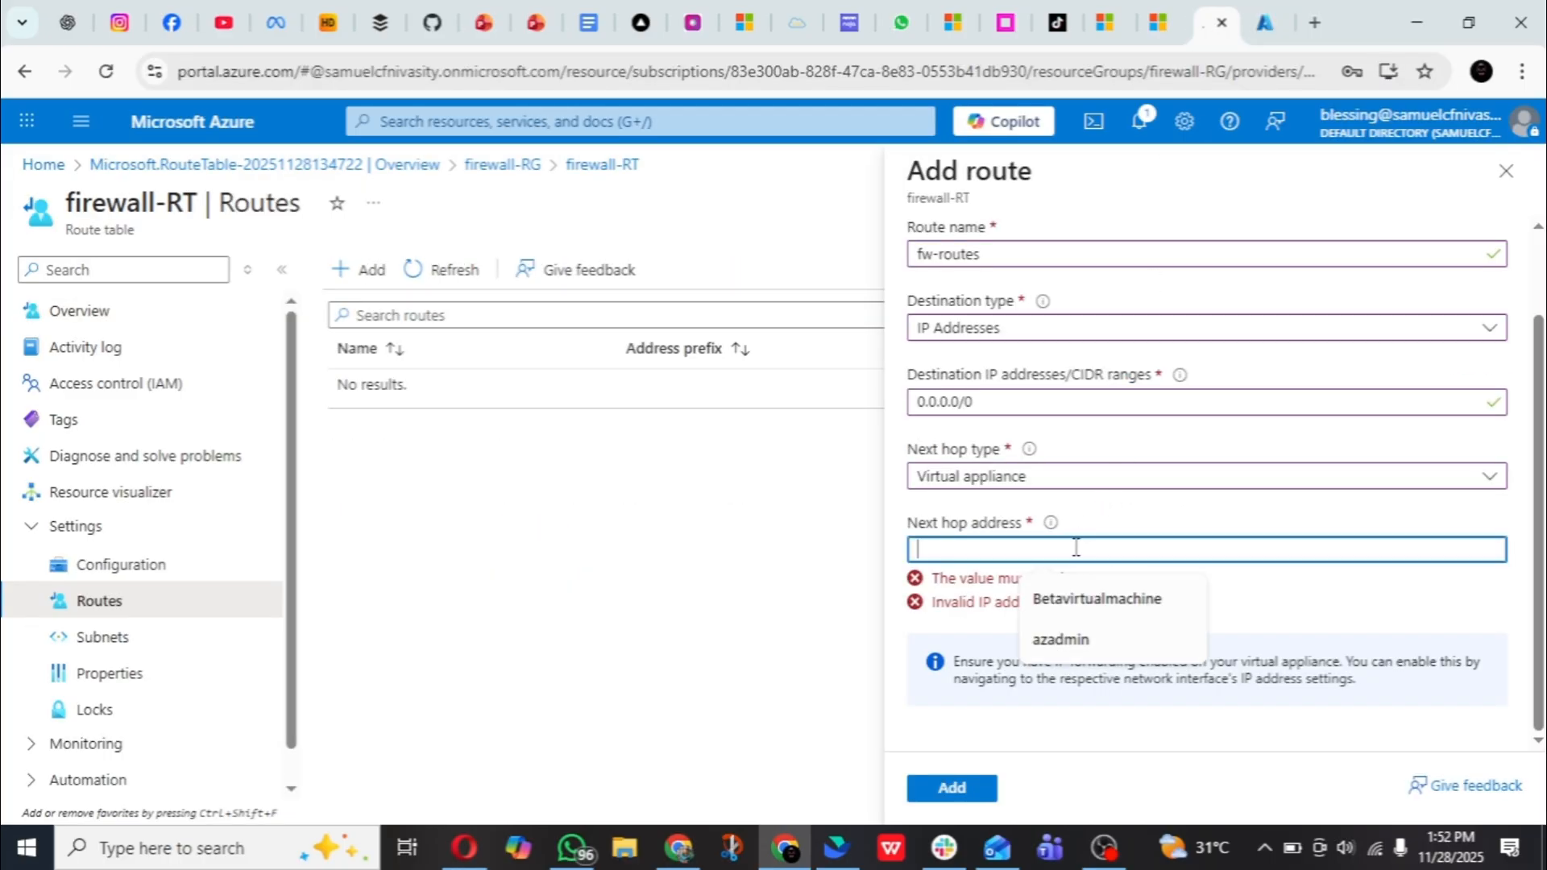
{"action": "right_click", "coordinate": [1076, 548]}
{"action": "left_click", "coordinate": [1136, 290]}
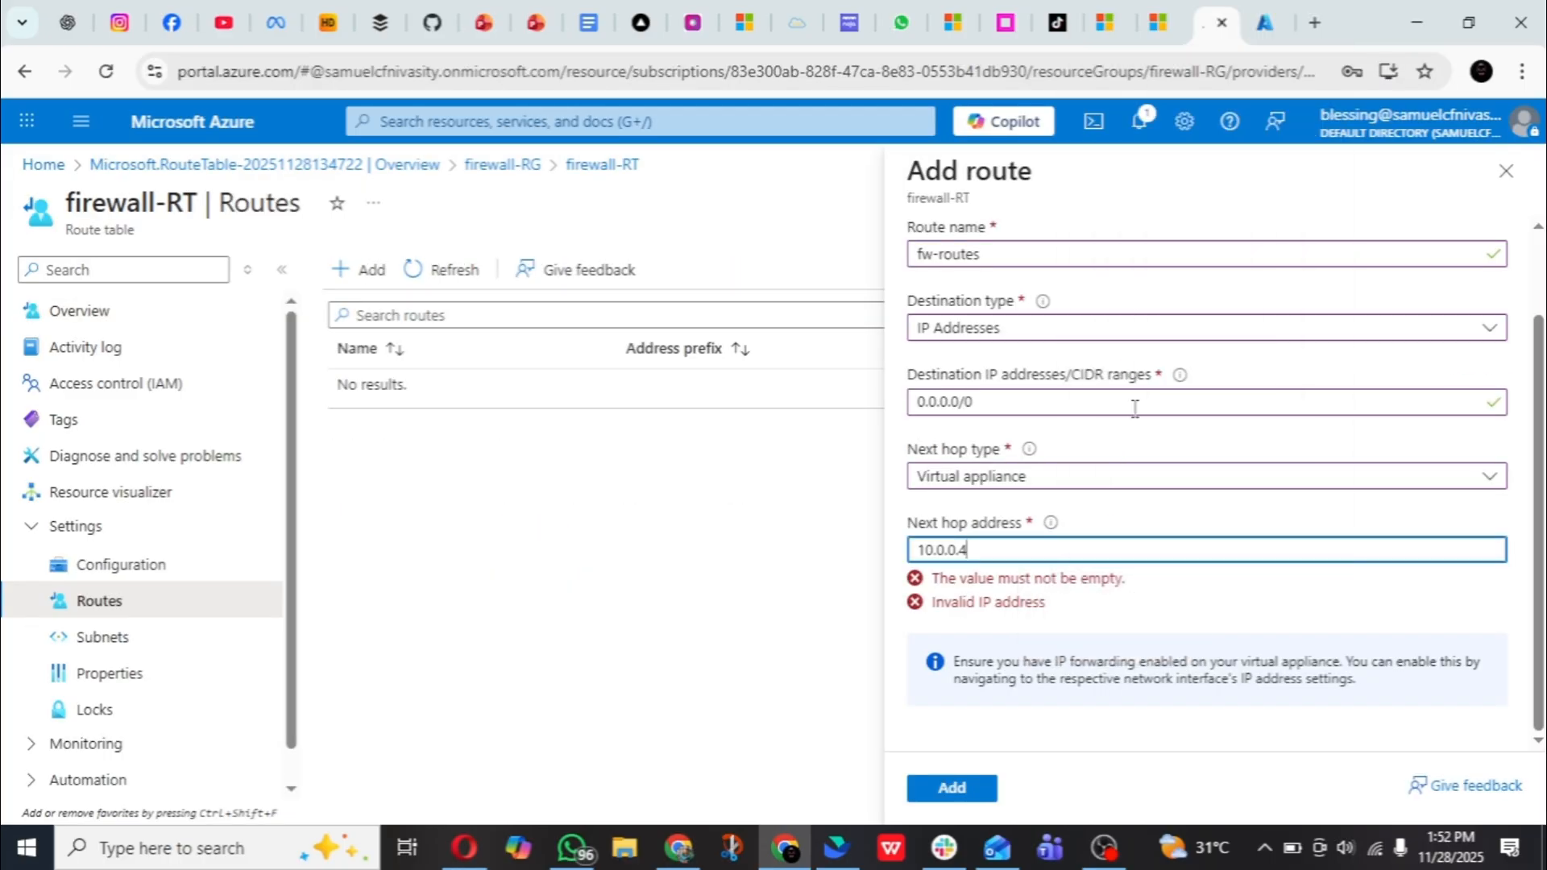
{"action": "scroll", "coordinate": [1135, 436], "scroll_direction": "up", "scroll_amount": 2}
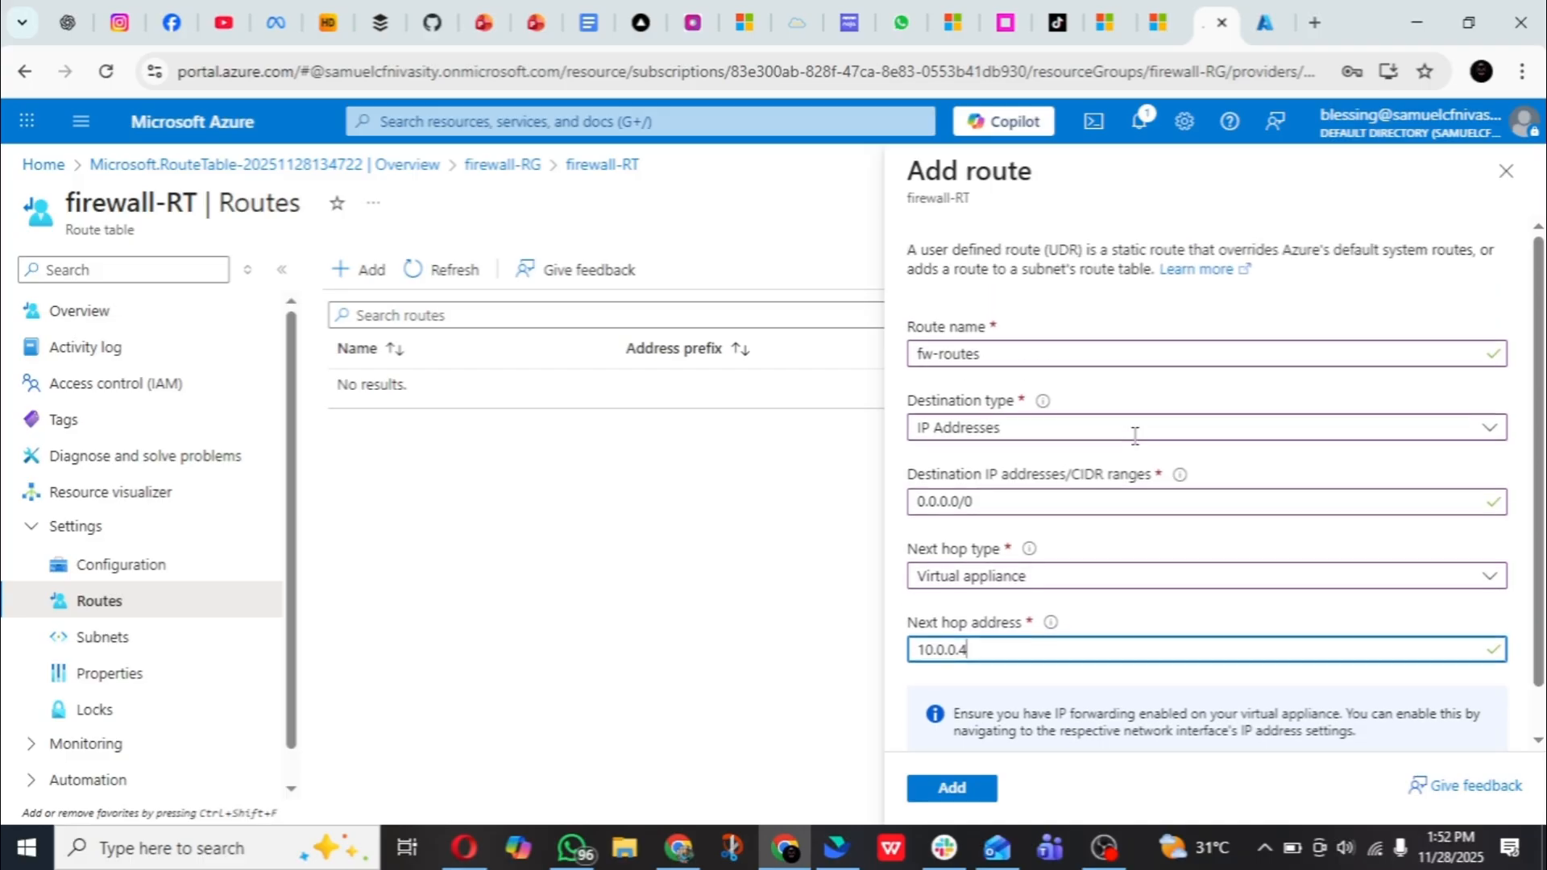
{"action": "scroll", "coordinate": [1135, 441], "scroll_direction": "down", "scroll_amount": 1}
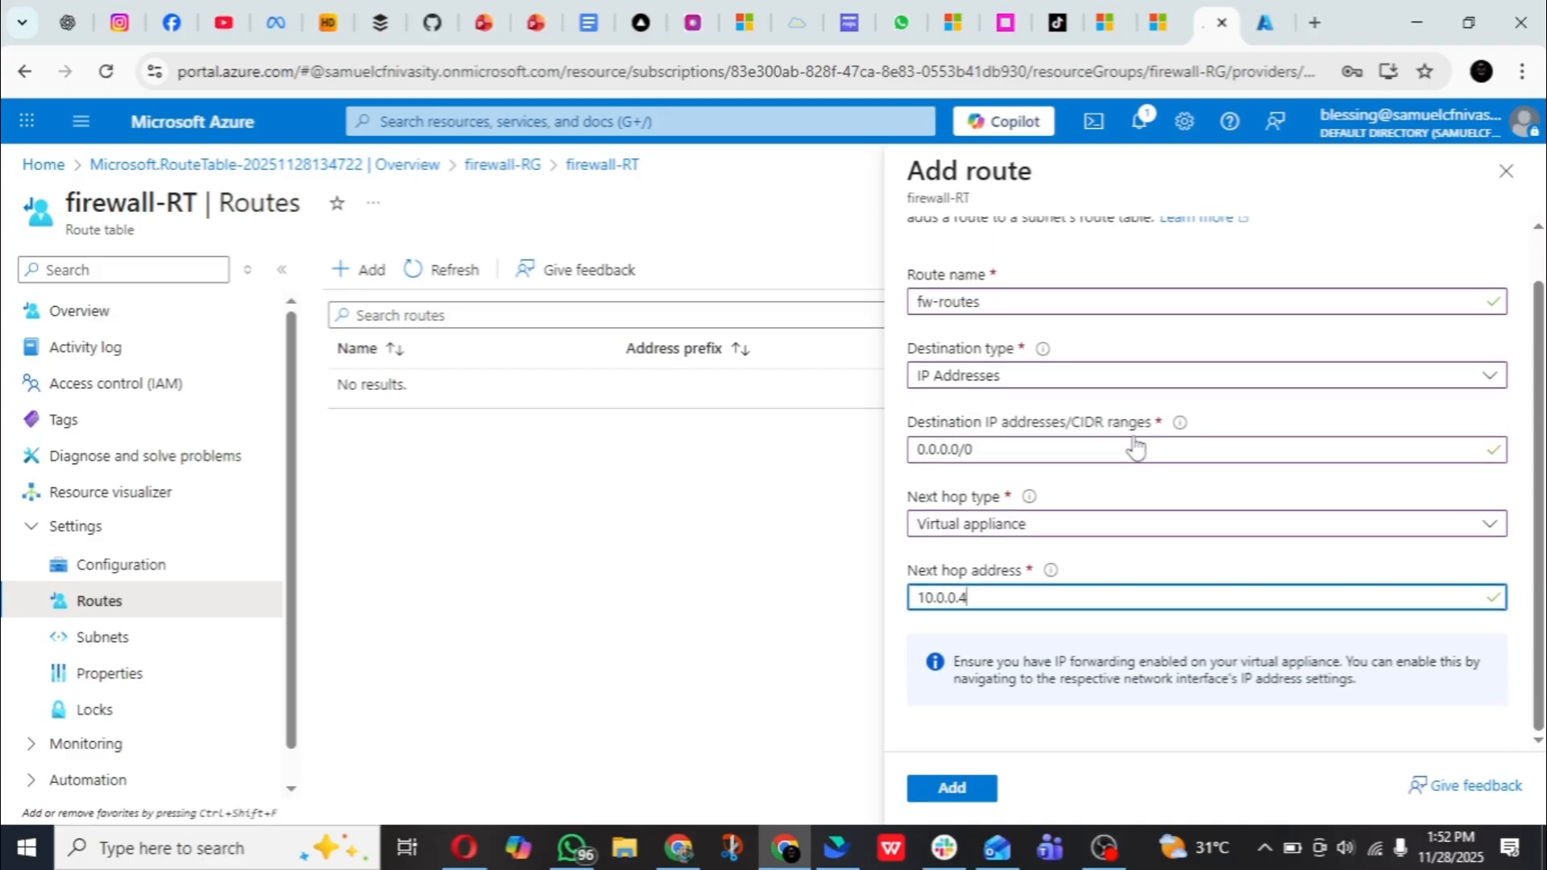
{"action": "left_click", "coordinate": [971, 785]}
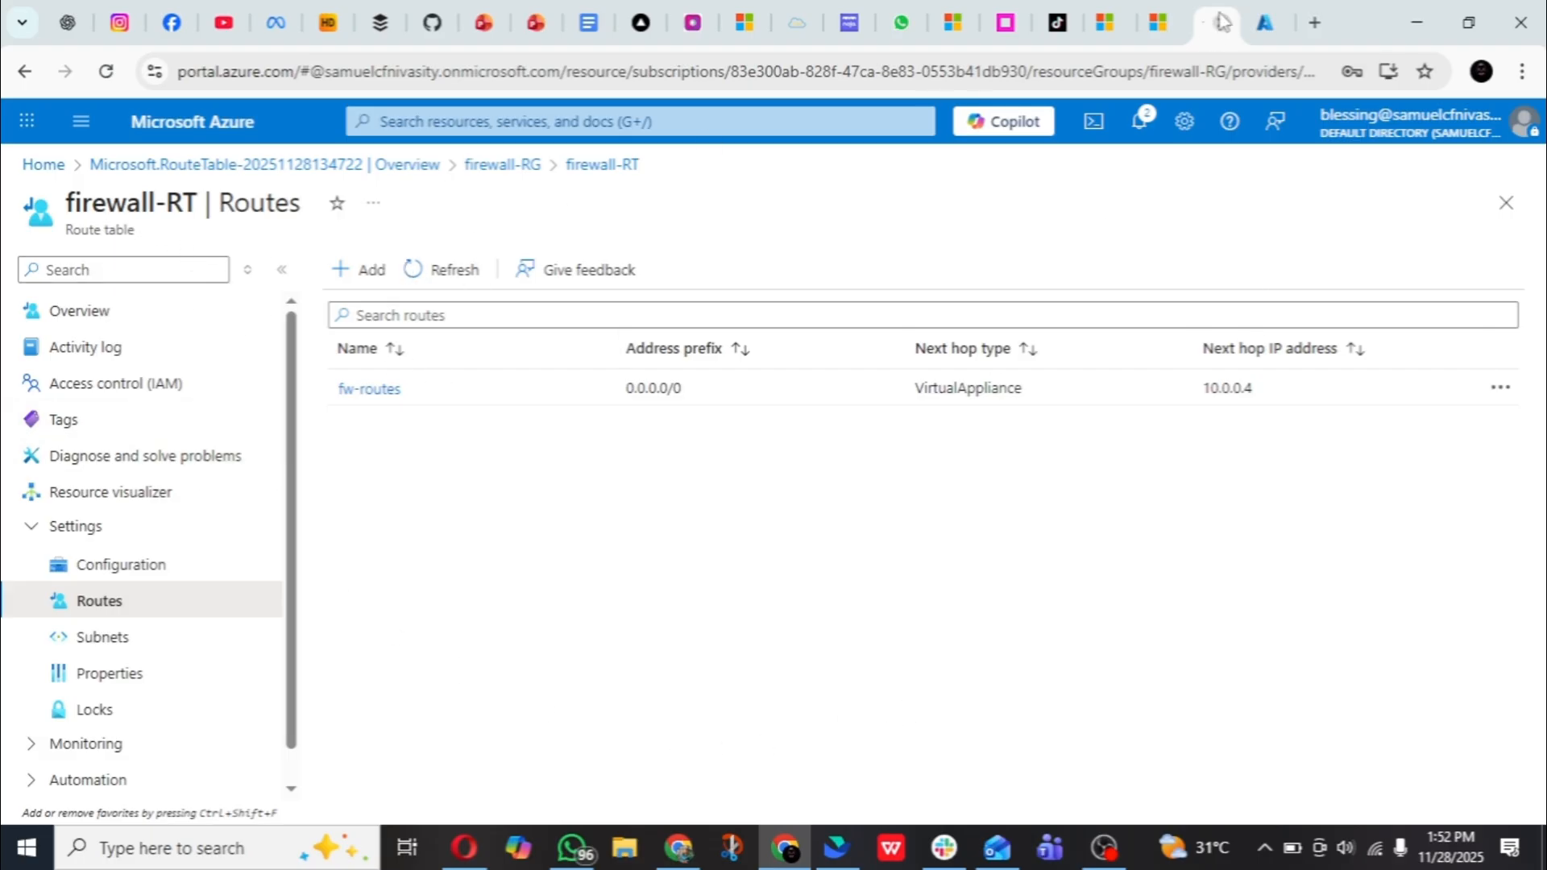
- Open the application rule collections in the classic rules of Firewall-FF
{"action": "left_click", "coordinate": [1265, 22]}
{"action": "left_click", "coordinate": [1204, 25]}
{"action": "left_click", "coordinate": [1255, 26]}
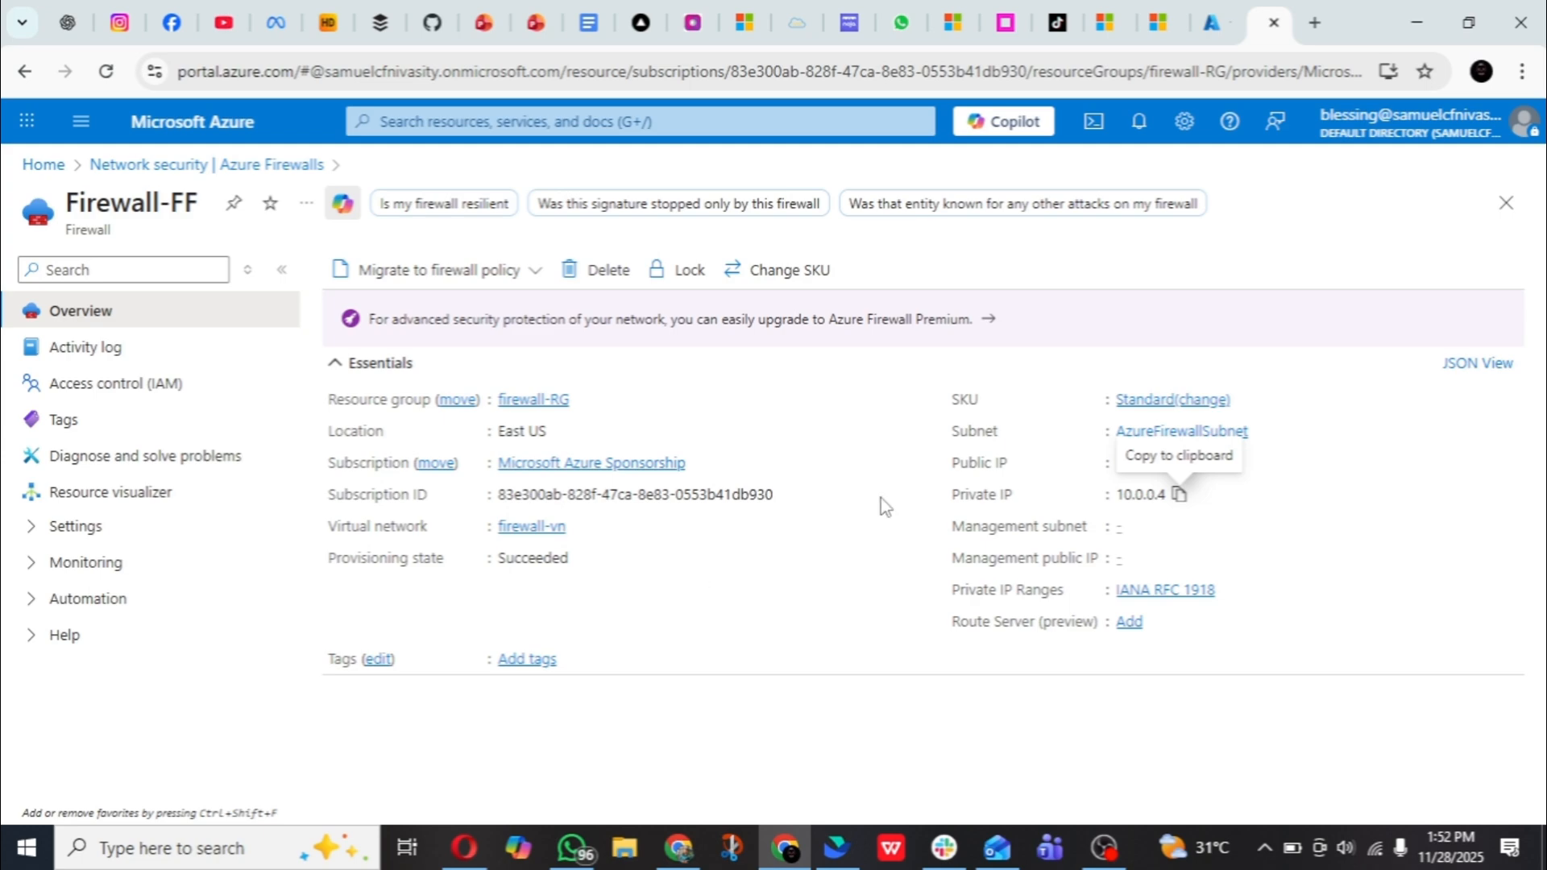
{"action": "left_click", "coordinate": [195, 535]}
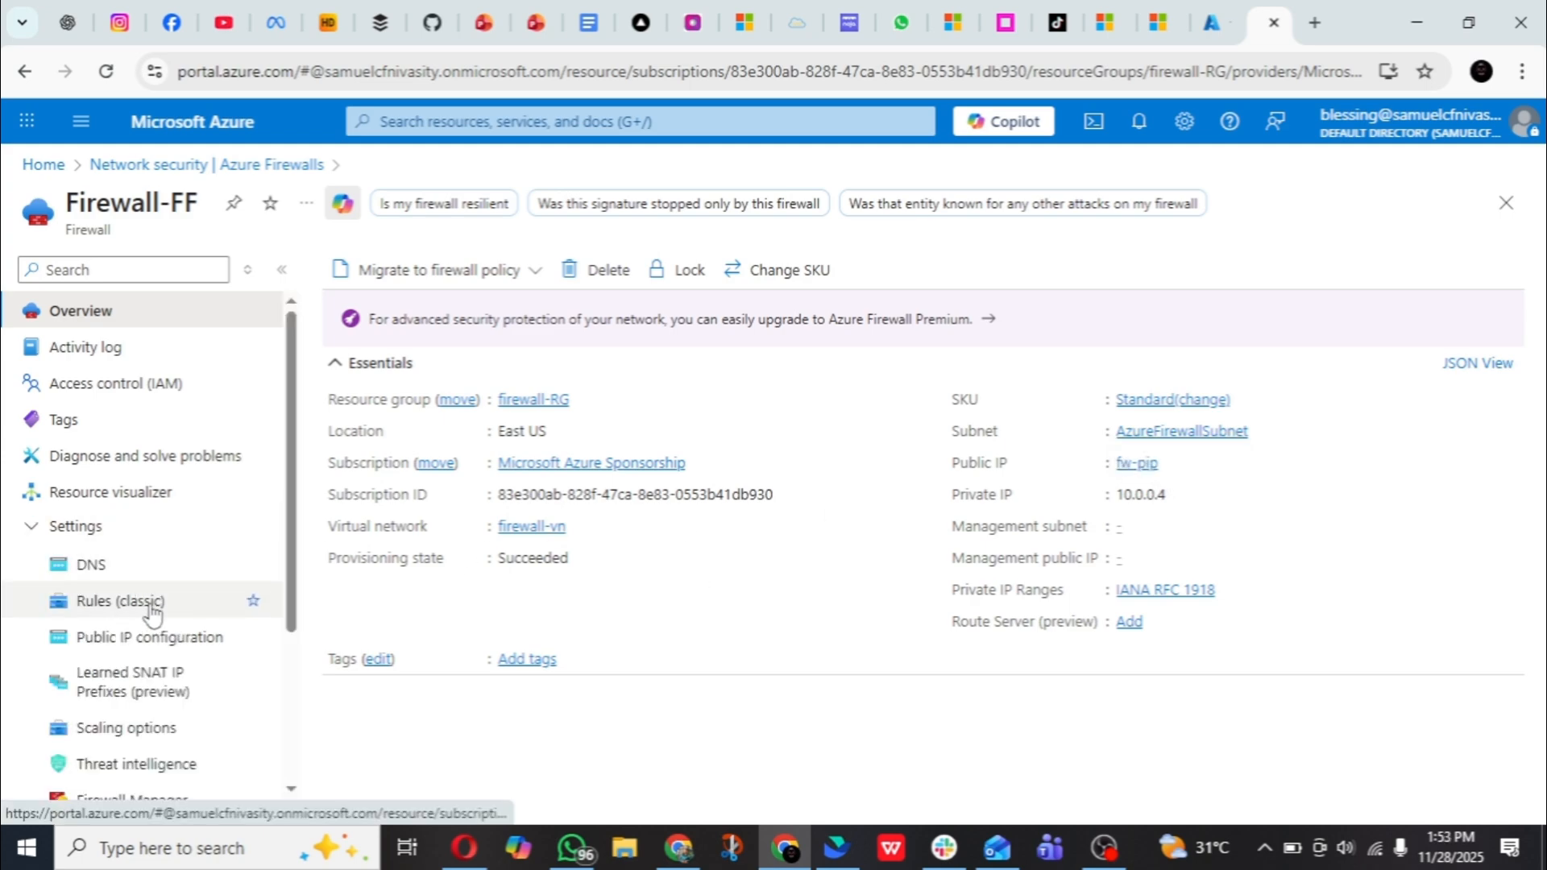
{"action": "left_click", "coordinate": [189, 611]}
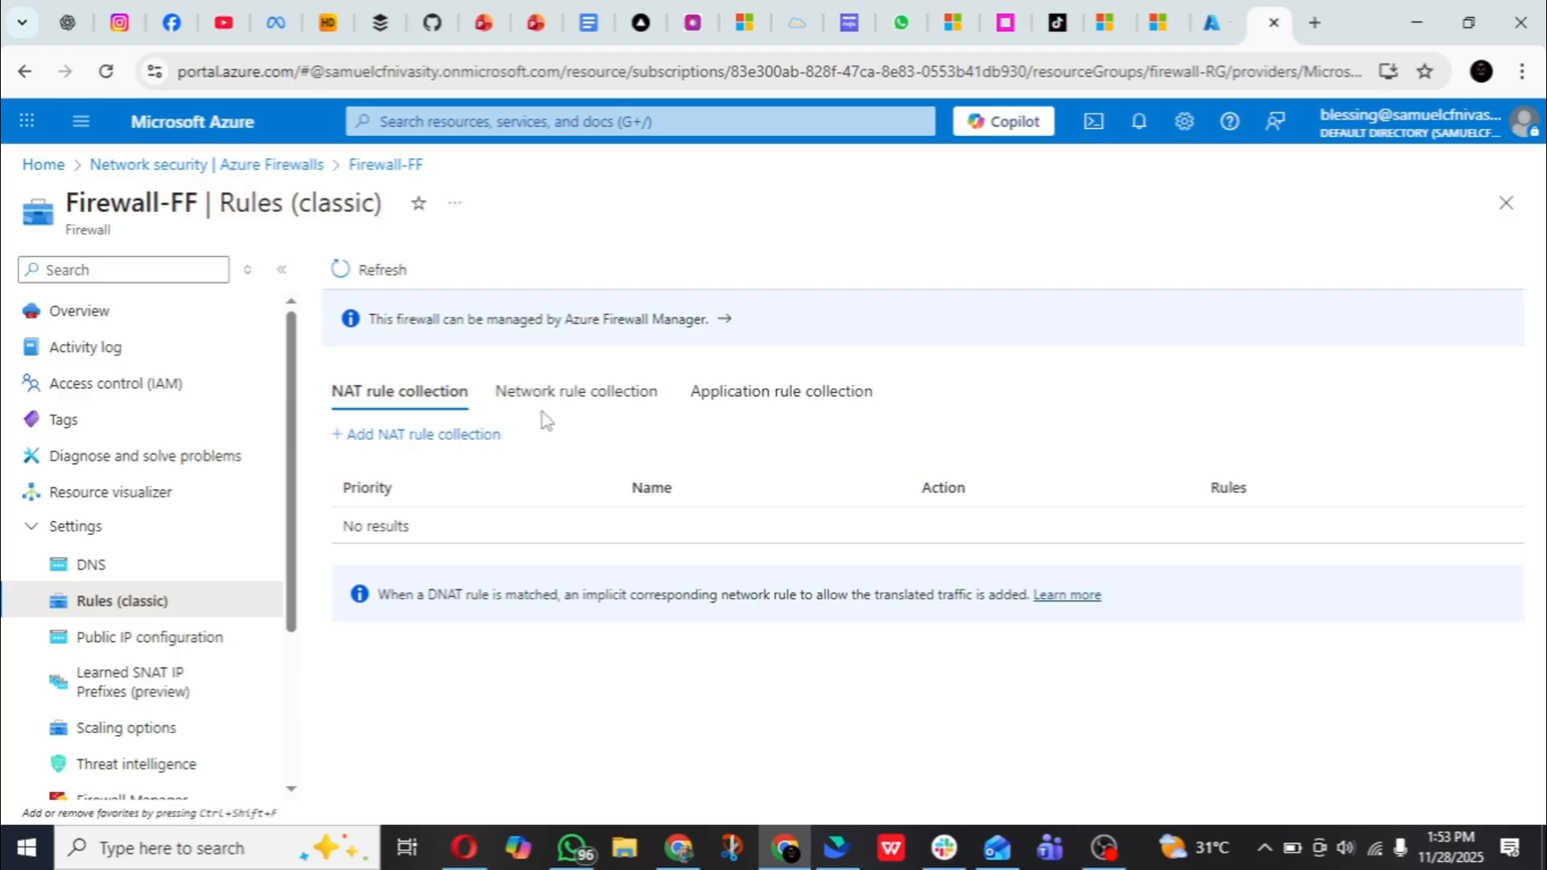
{"action": "left_click", "coordinate": [819, 417]}
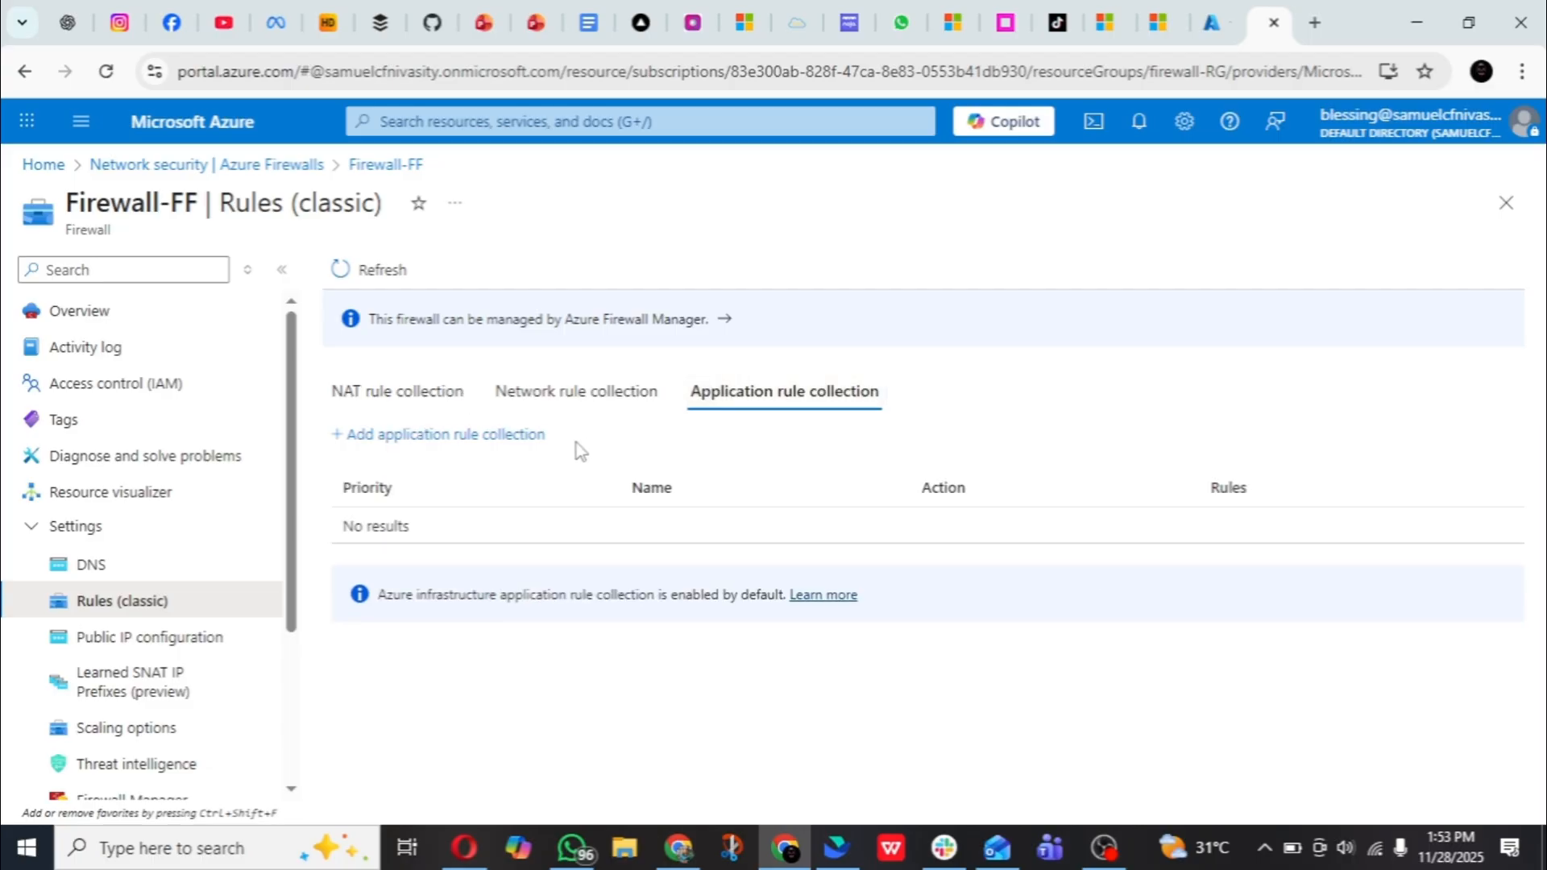
- Start a new application rule collection named AllowGoogle with priority 200
{"action": "left_click", "coordinate": [504, 435]}
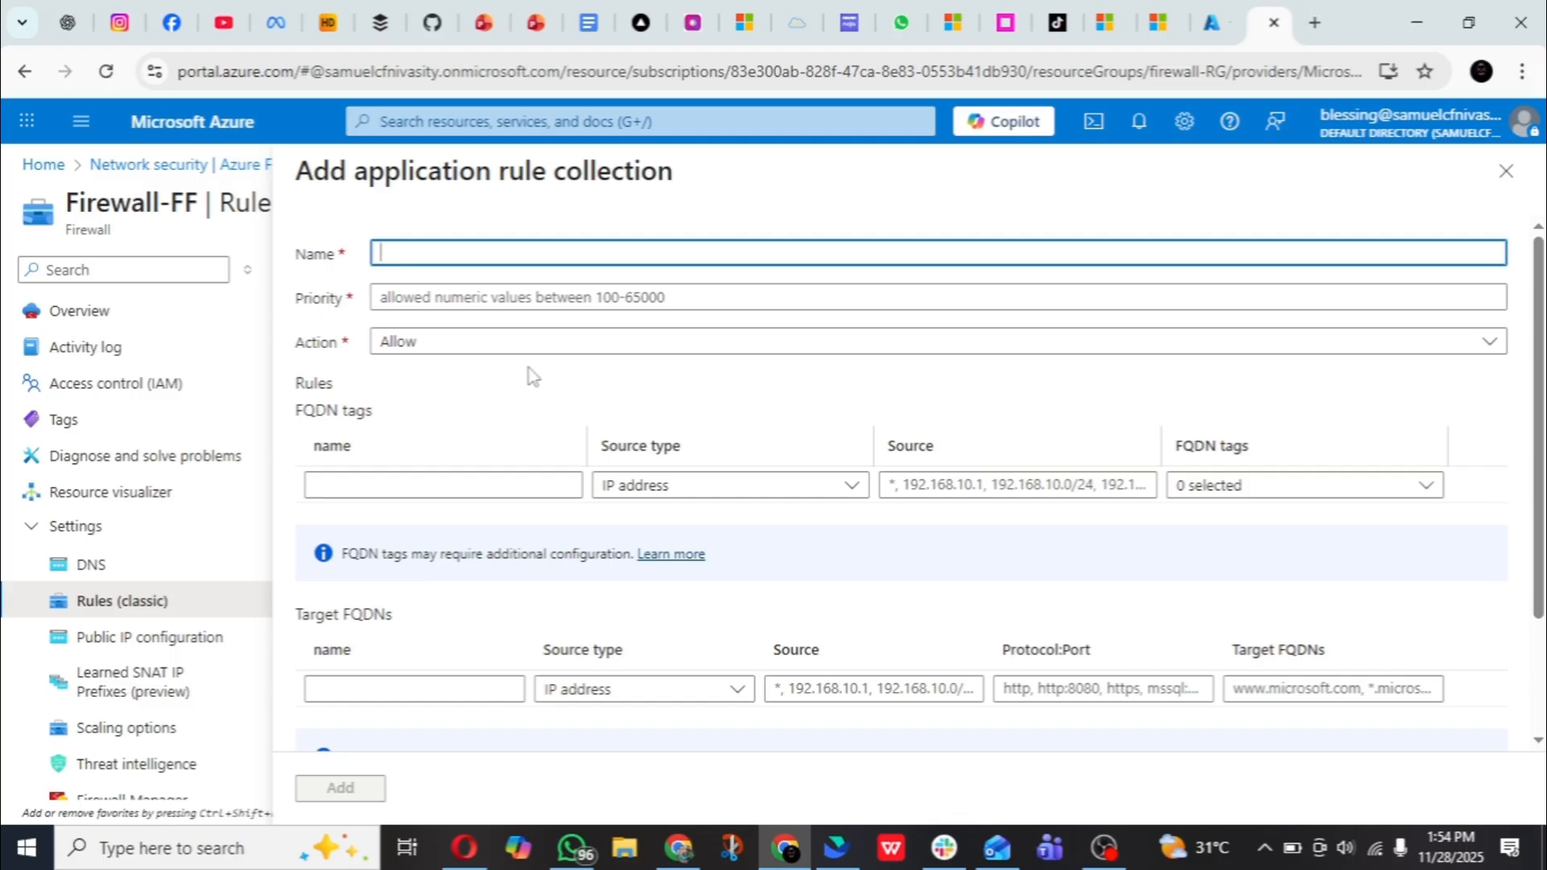
{"action": "type", "text": "A"}
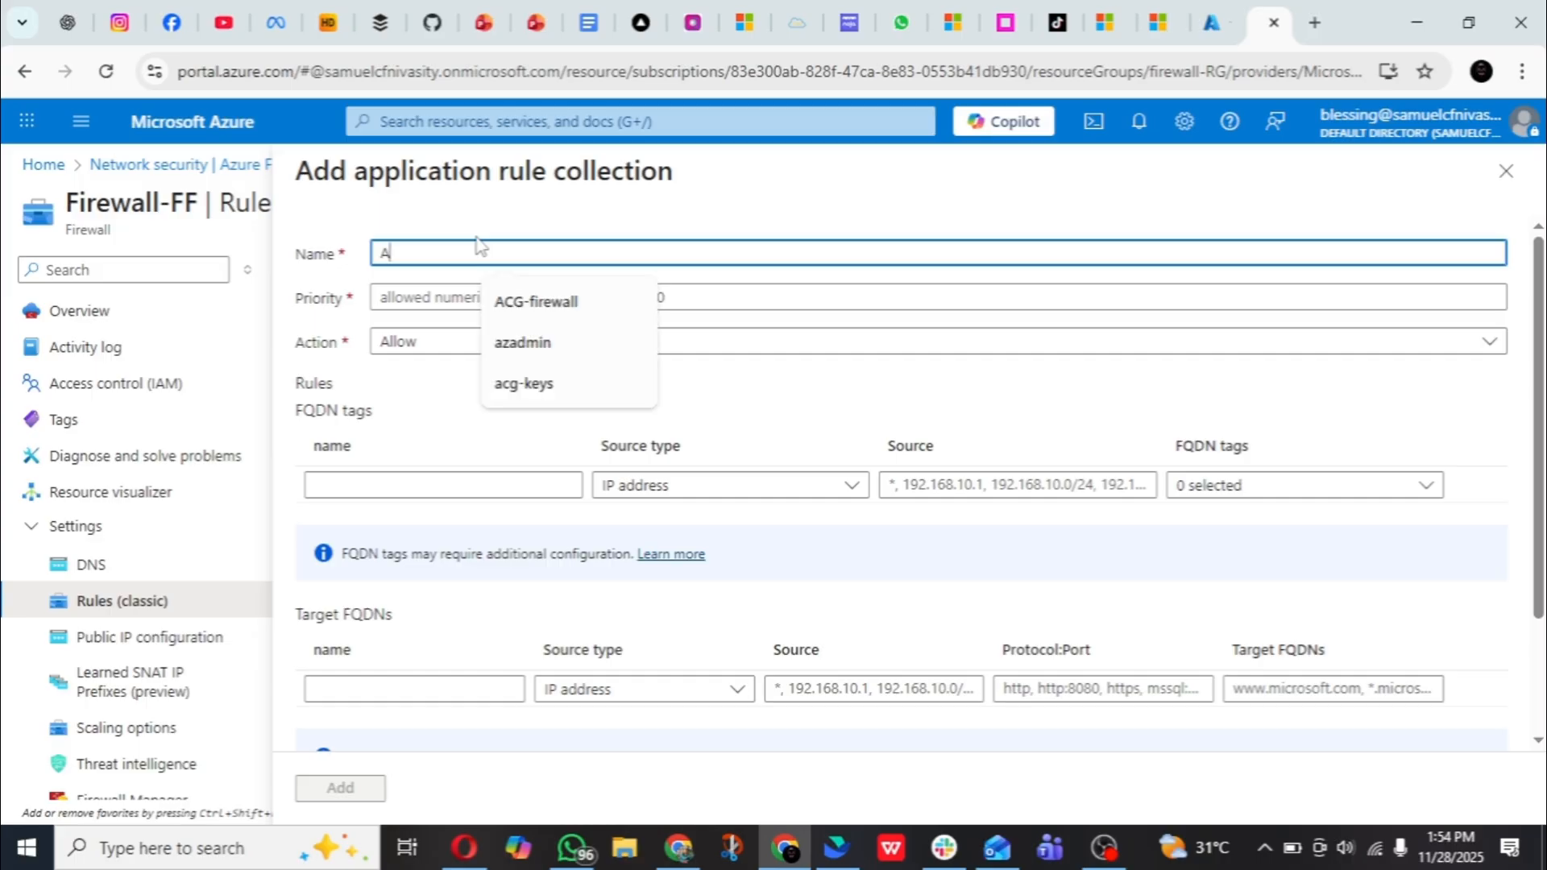
{"action": "type", "text": "ll"}
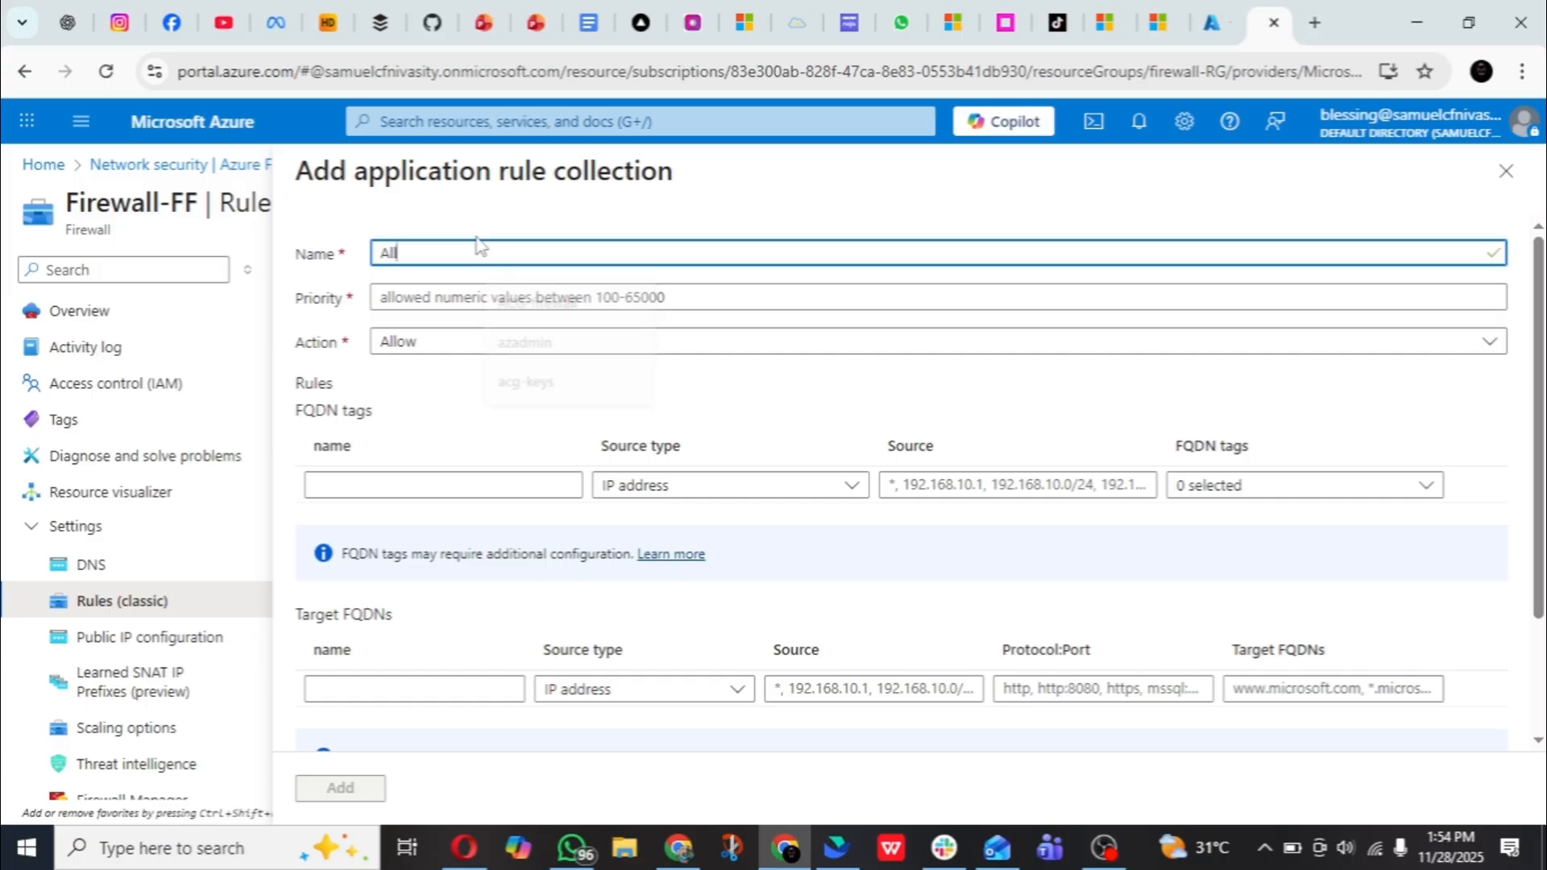
{"action": "type", "text": "owG"}
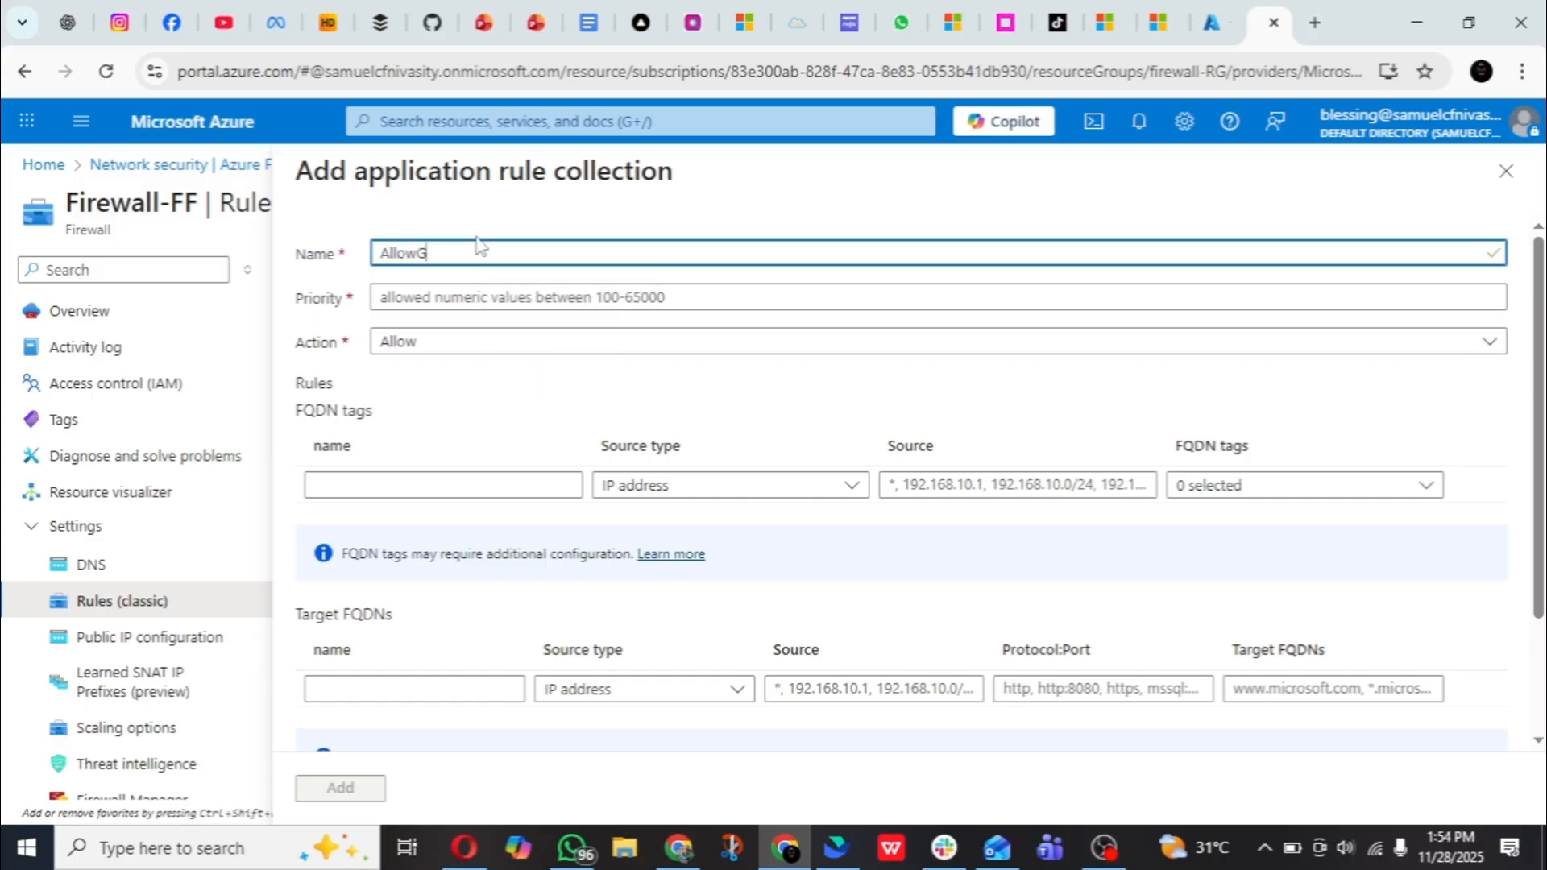
{"action": "type", "text": "oogle"}
{"action": "left_click", "coordinate": [635, 299]}
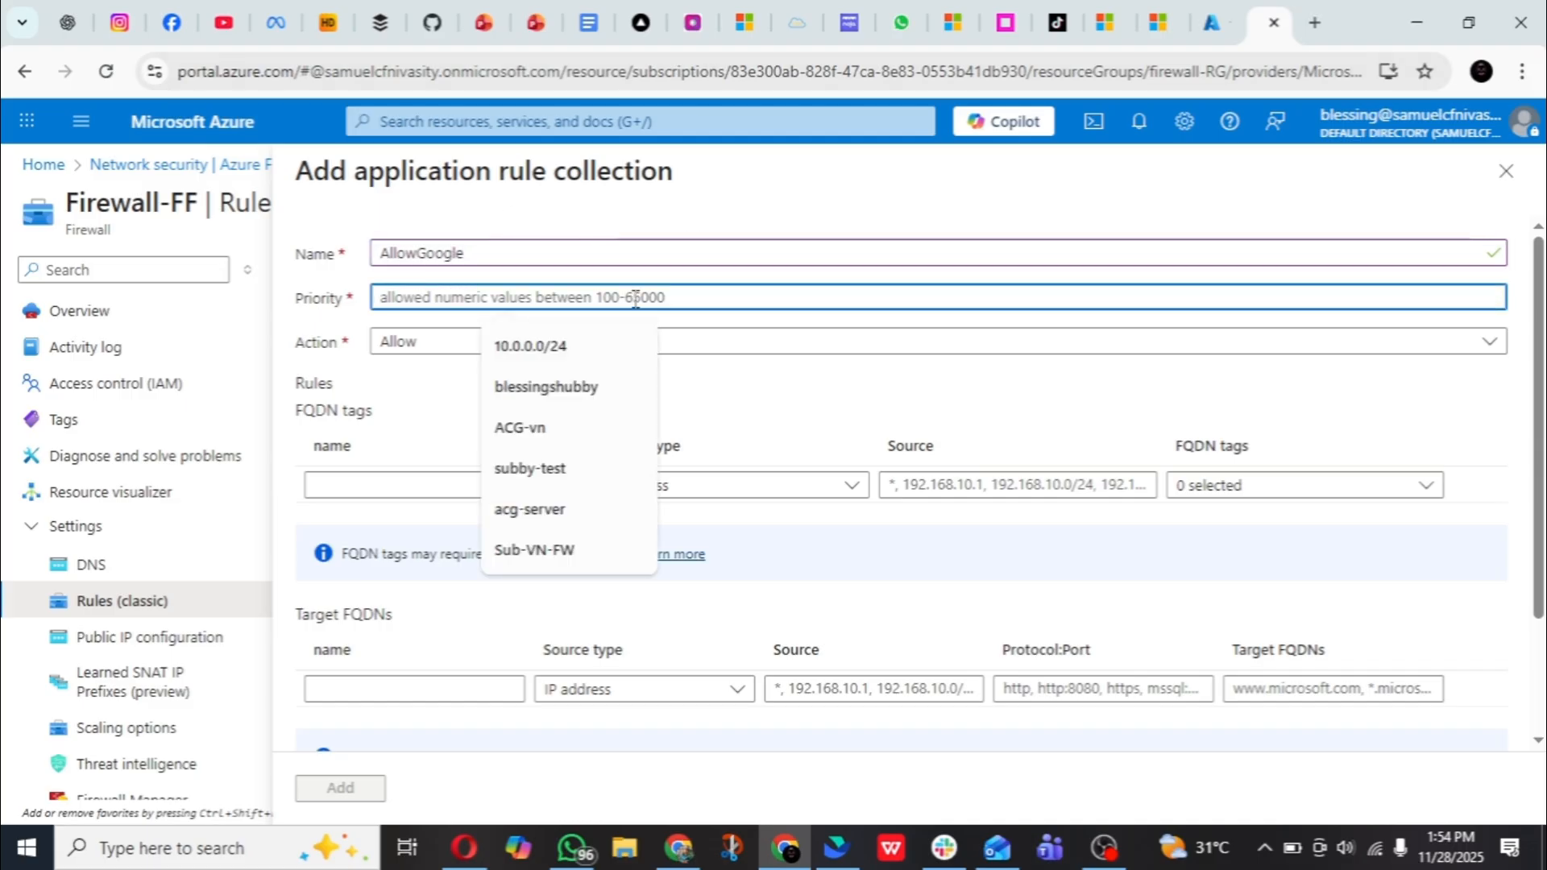
{"action": "type", "text": "200"}
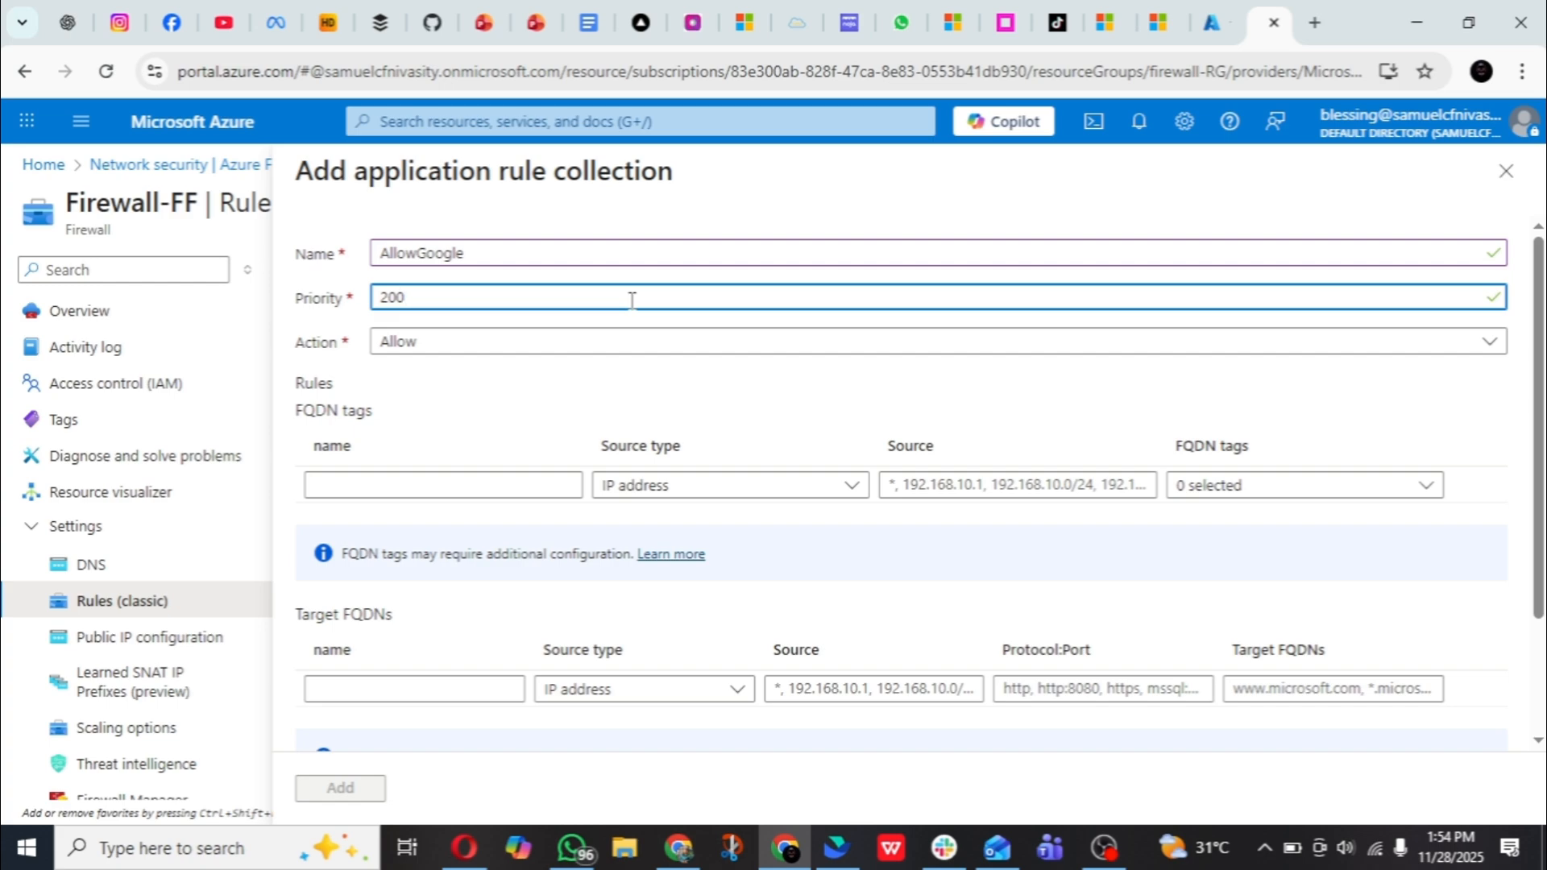
- Add a target FQDN rule named AllowGoogle with source type IP address and source *
{"action": "scroll", "coordinate": [499, 533], "scroll_direction": "down", "scroll_amount": 2}
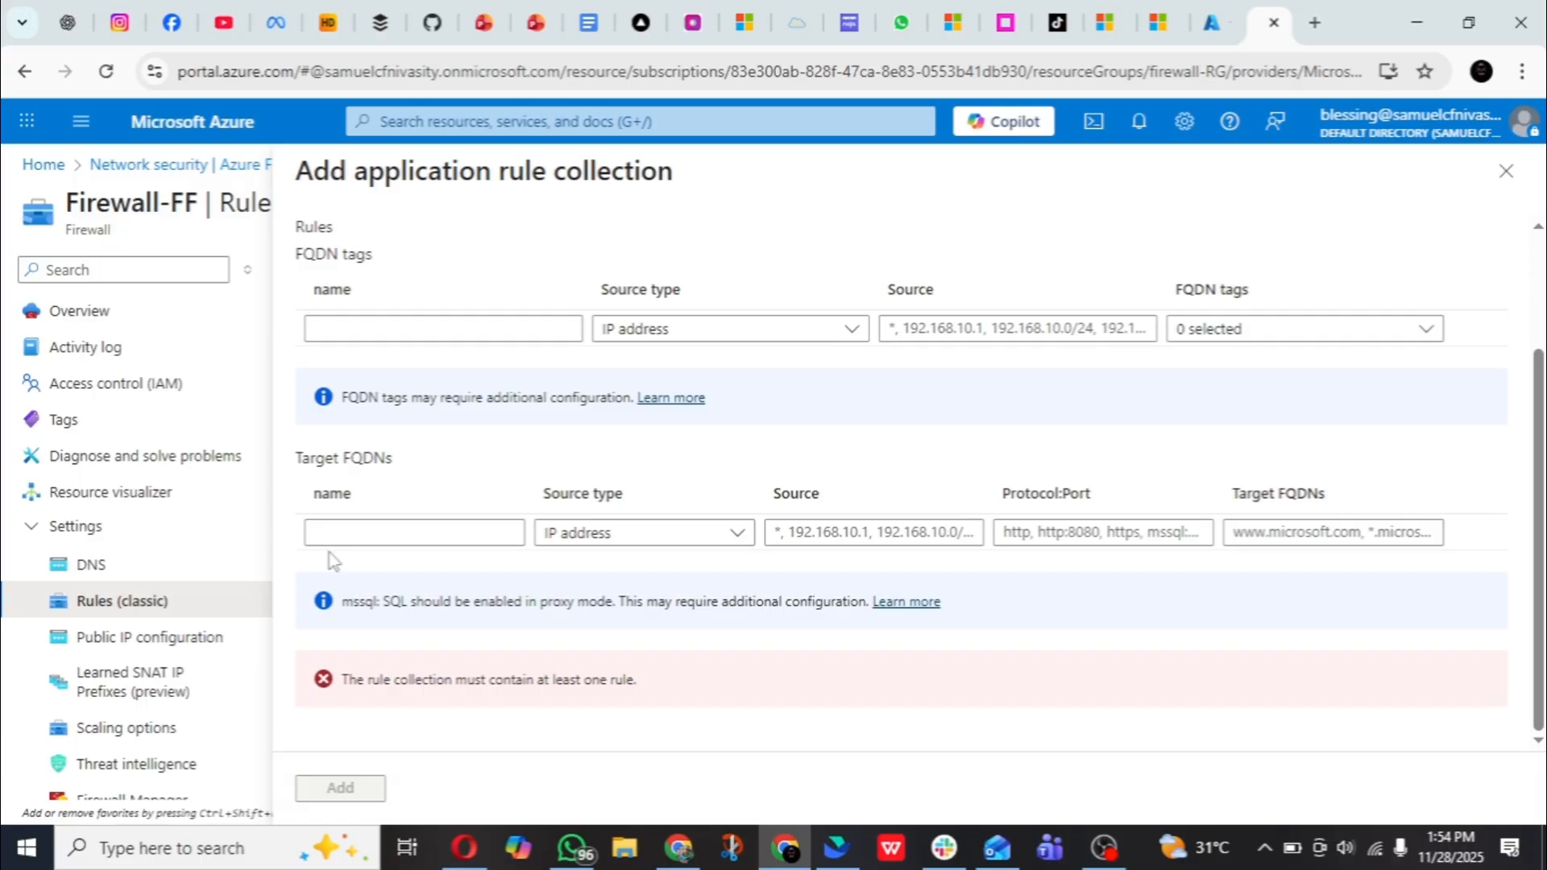
{"action": "left_click", "coordinate": [345, 534]}
{"action": "type", "text": "A"}
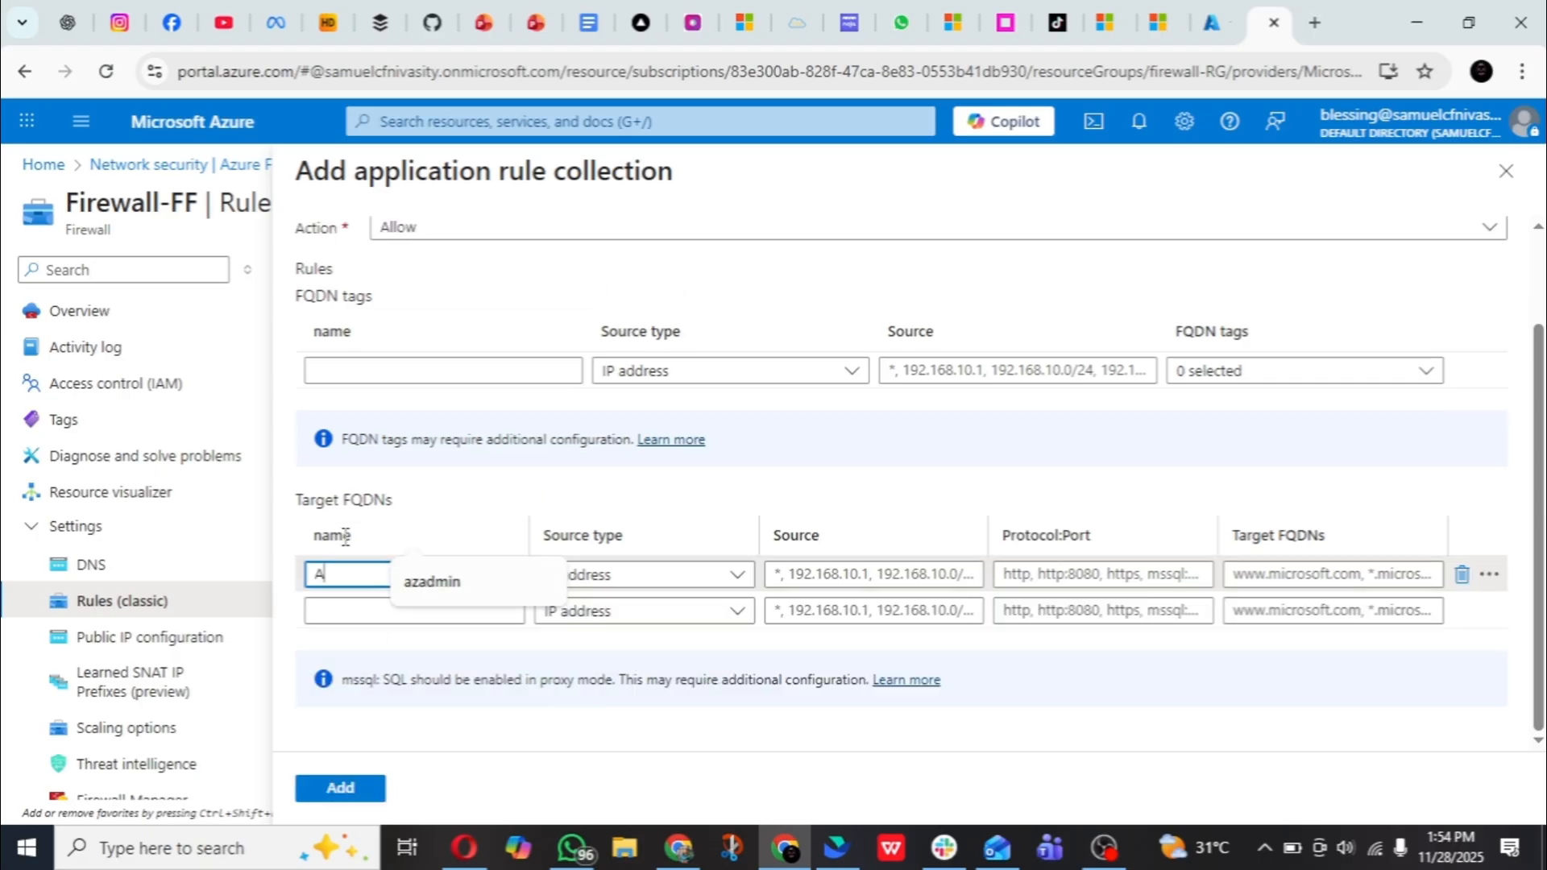
{"action": "type", "text": "llow"}
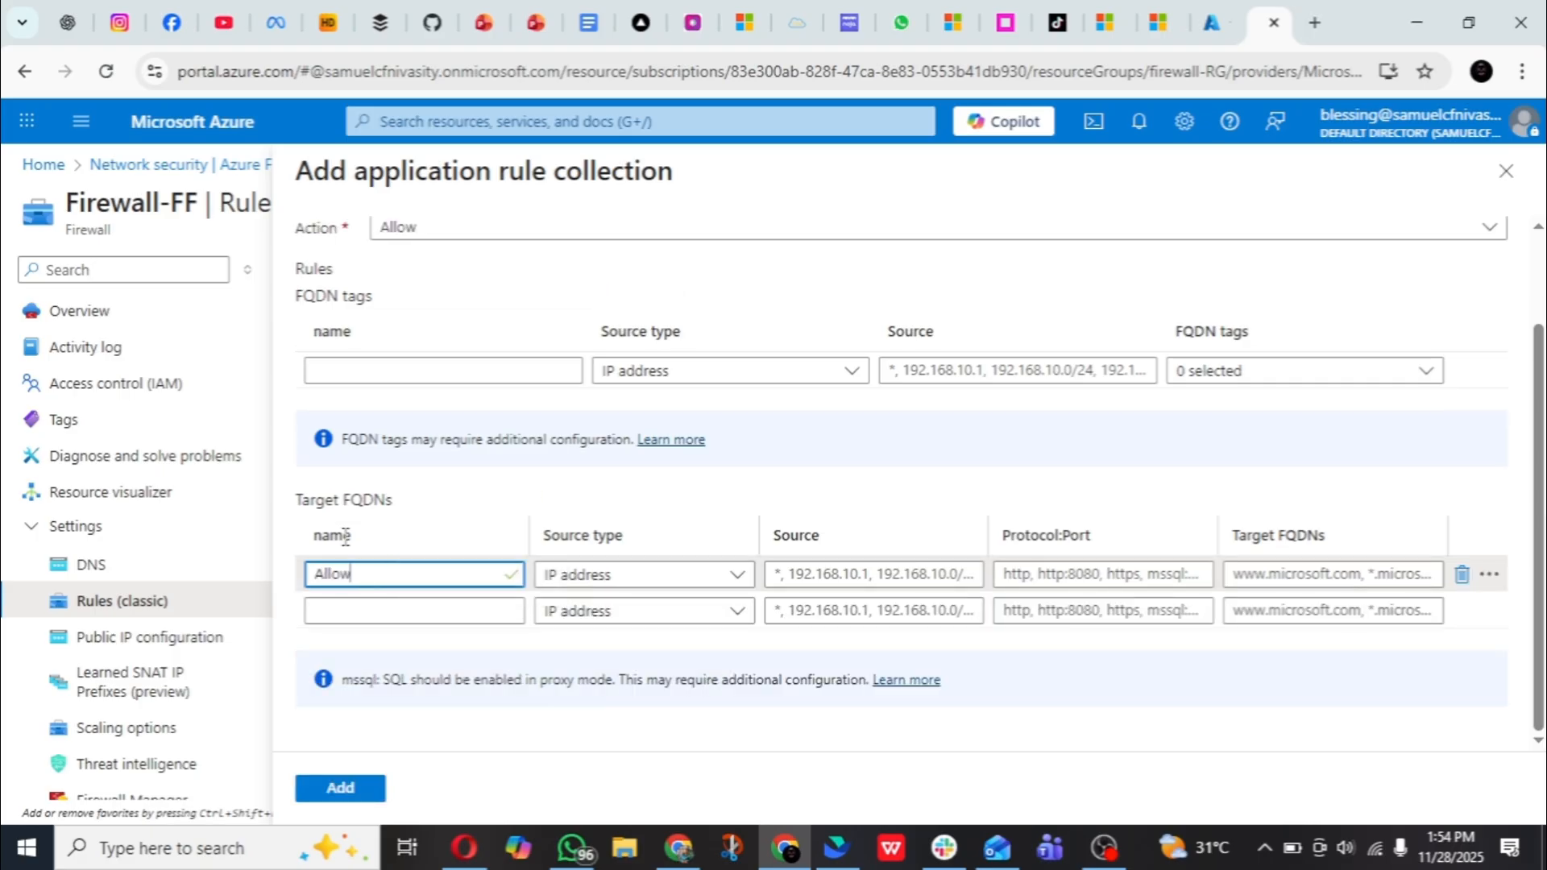
{"action": "type", "text": "Google"}
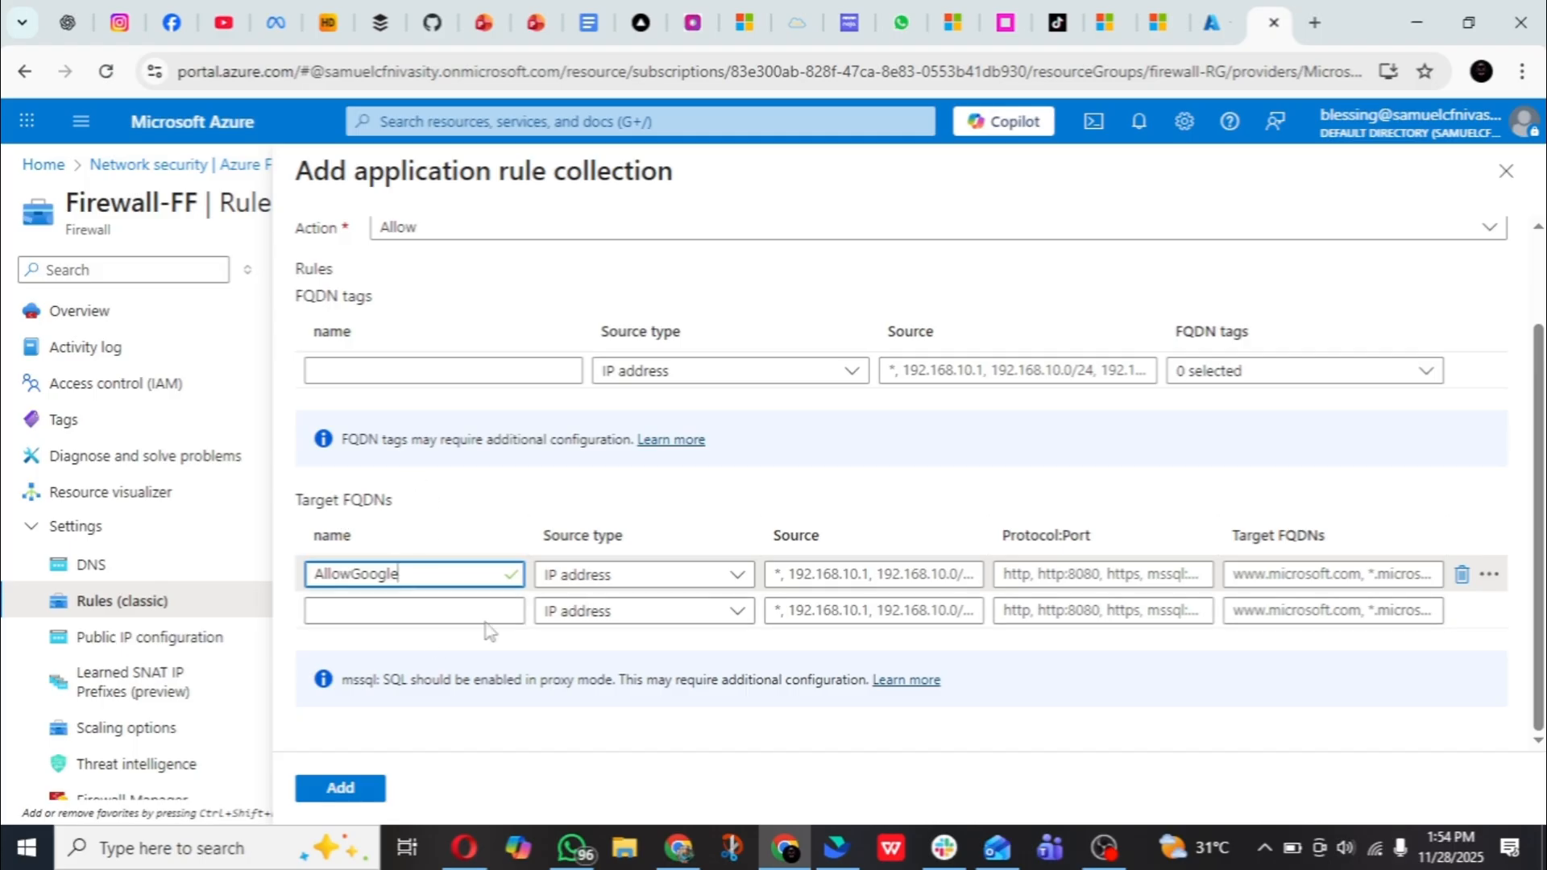
{"action": "left_click", "coordinate": [610, 577]}
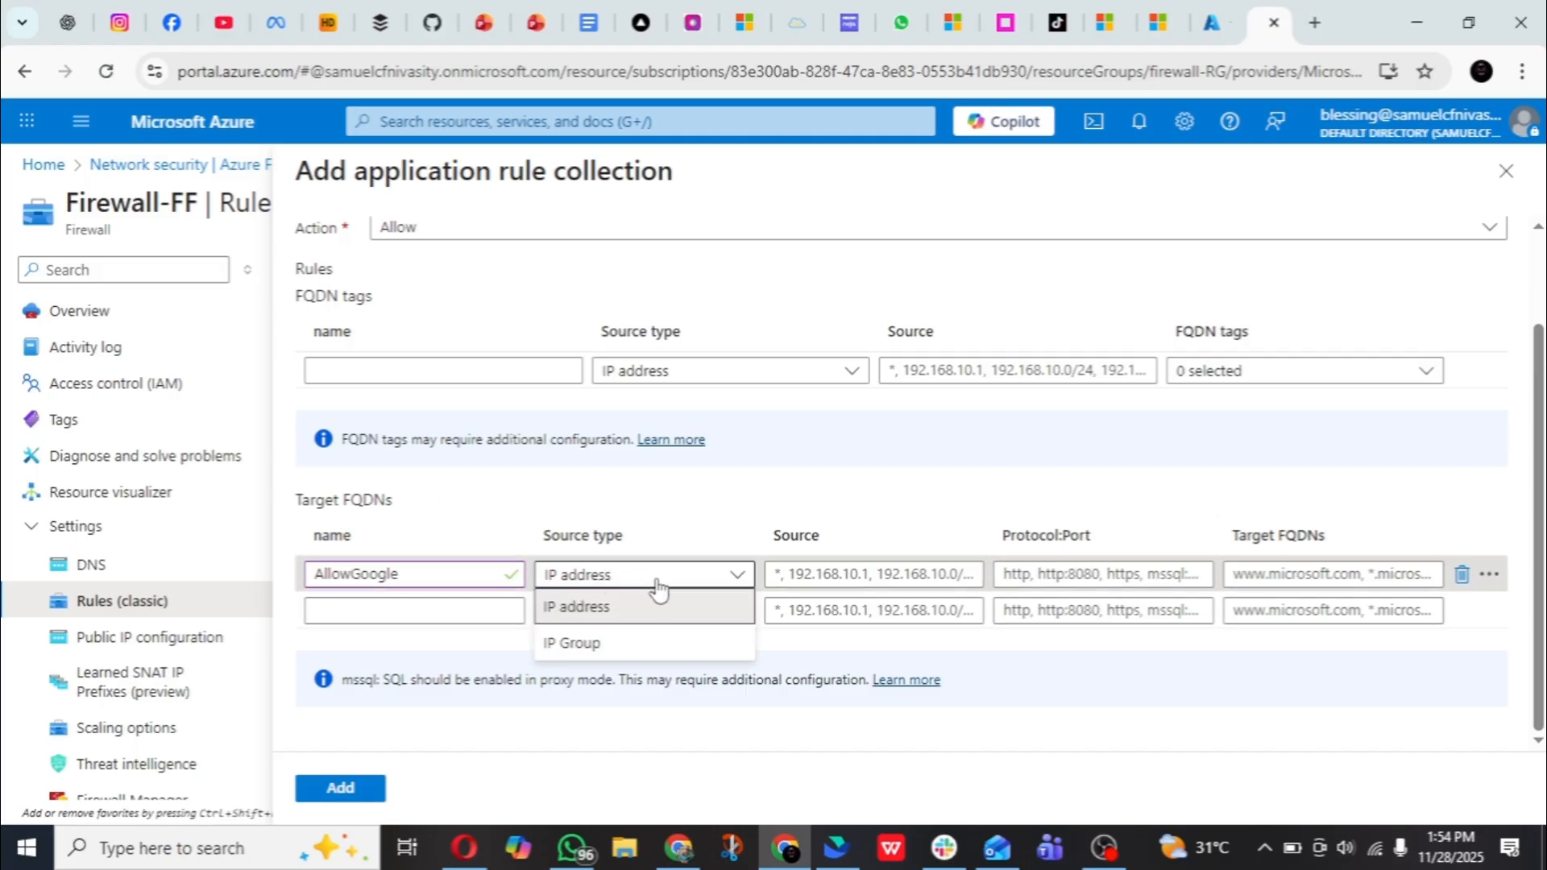
{"action": "left_click", "coordinate": [725, 606]}
{"action": "left_click", "coordinate": [859, 576]}
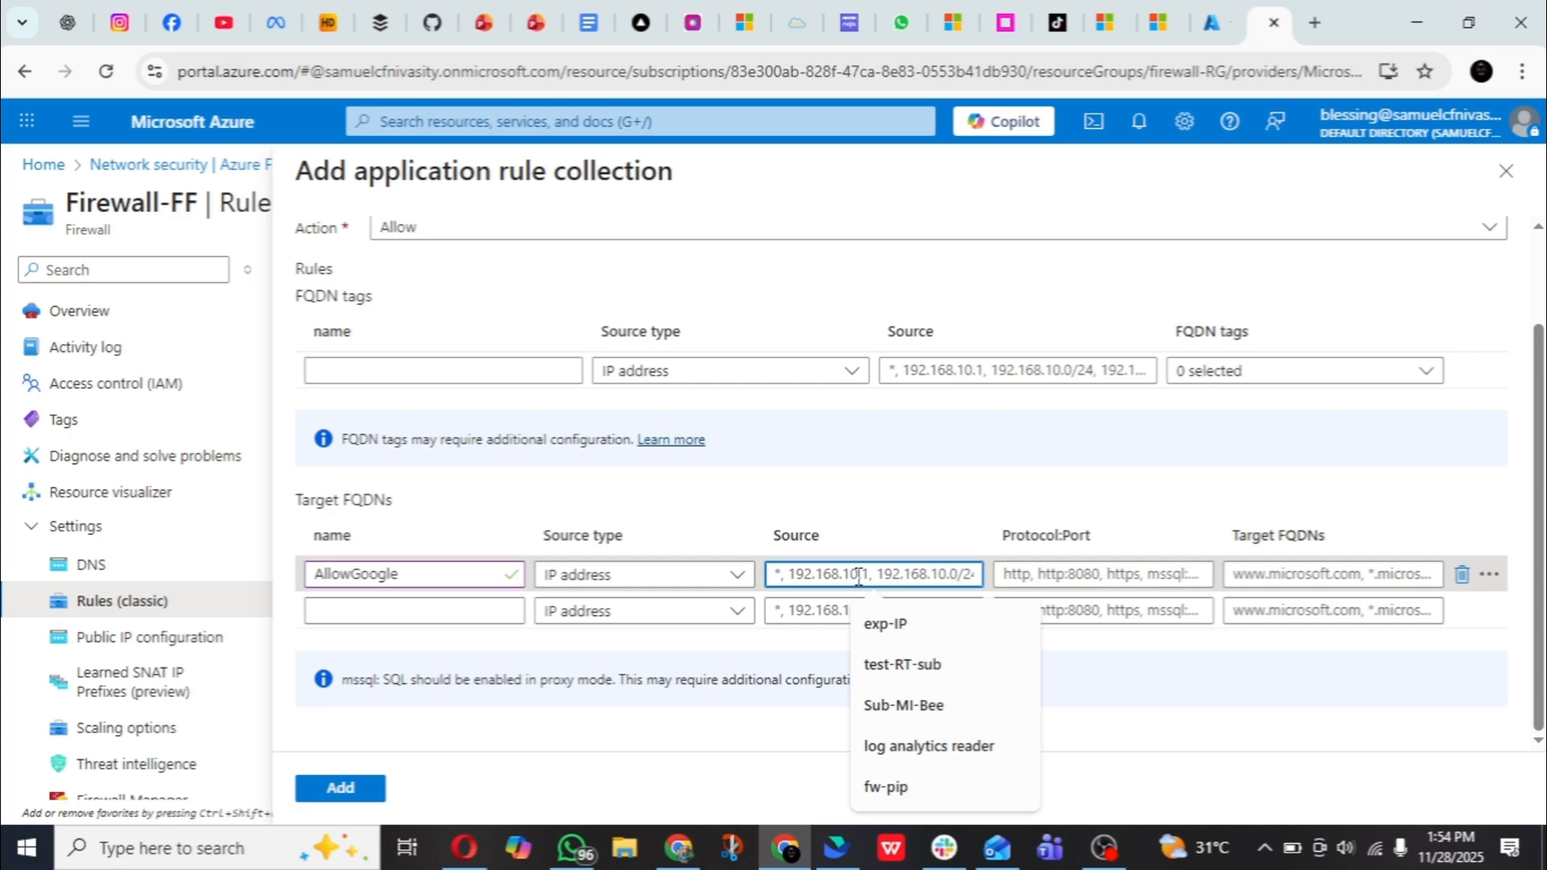
{"action": "type", "text": "*"}
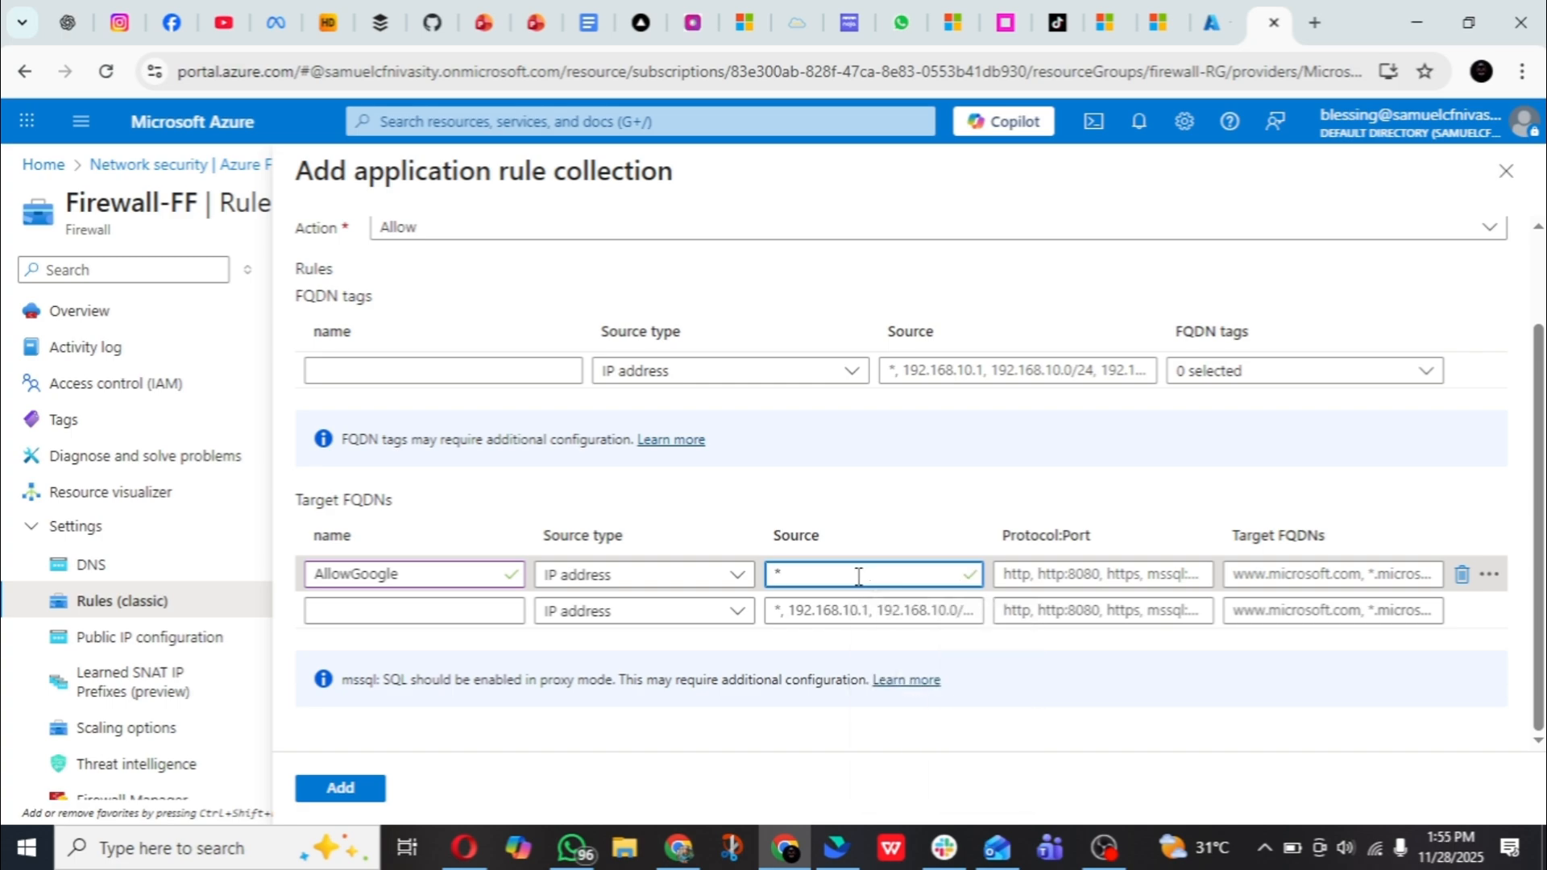
- Set the AllowGoogle rule's protocol and port to http:8080,https:443
{"action": "left_click", "coordinate": [1084, 572]}
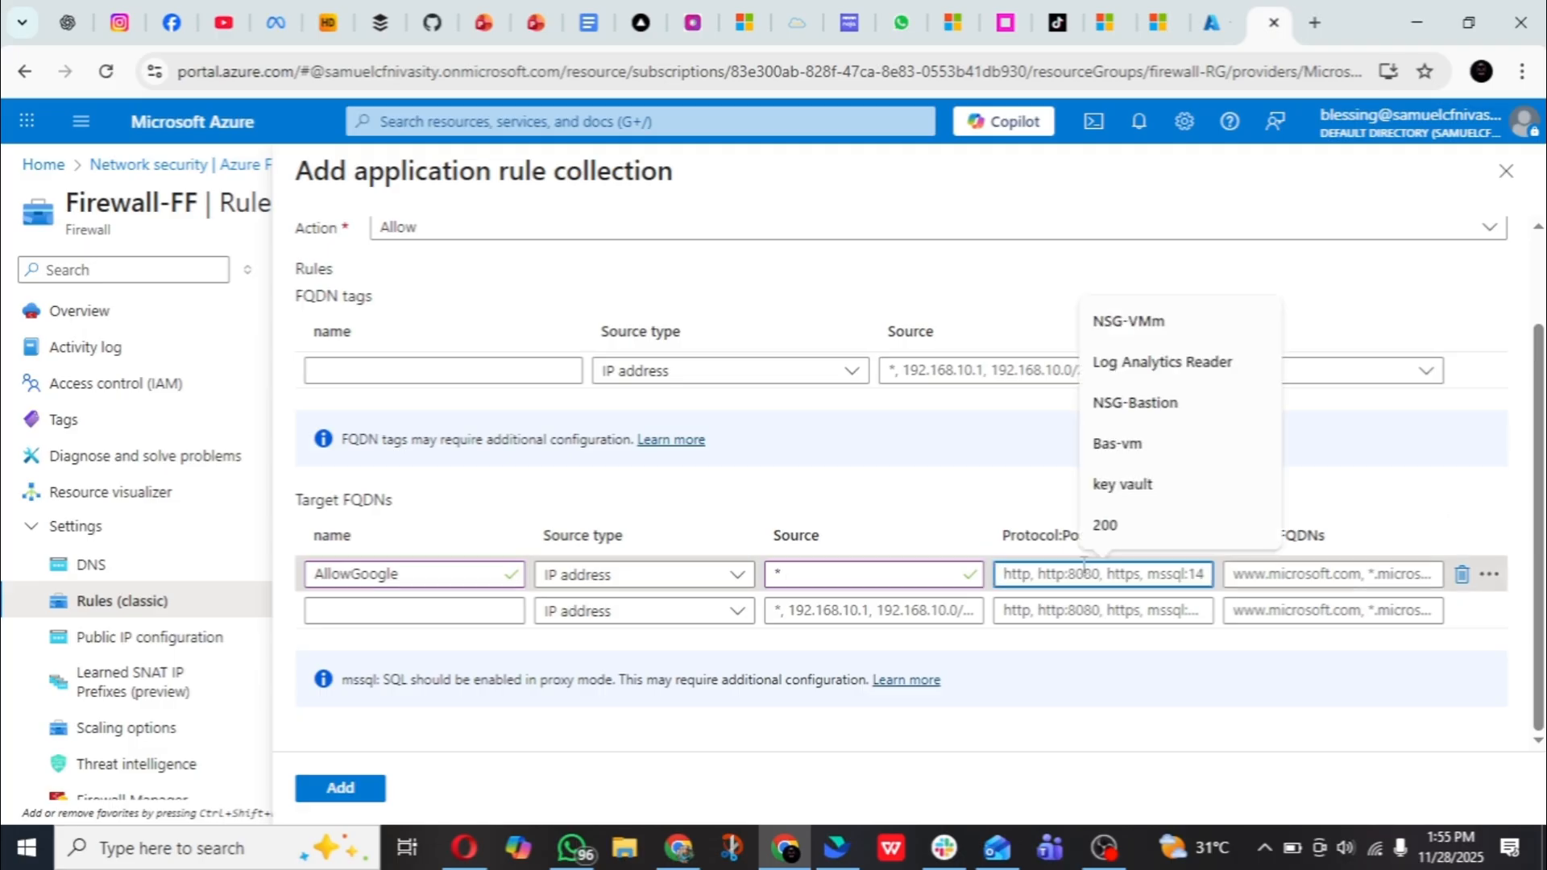
{"action": "type", "text": "http"}
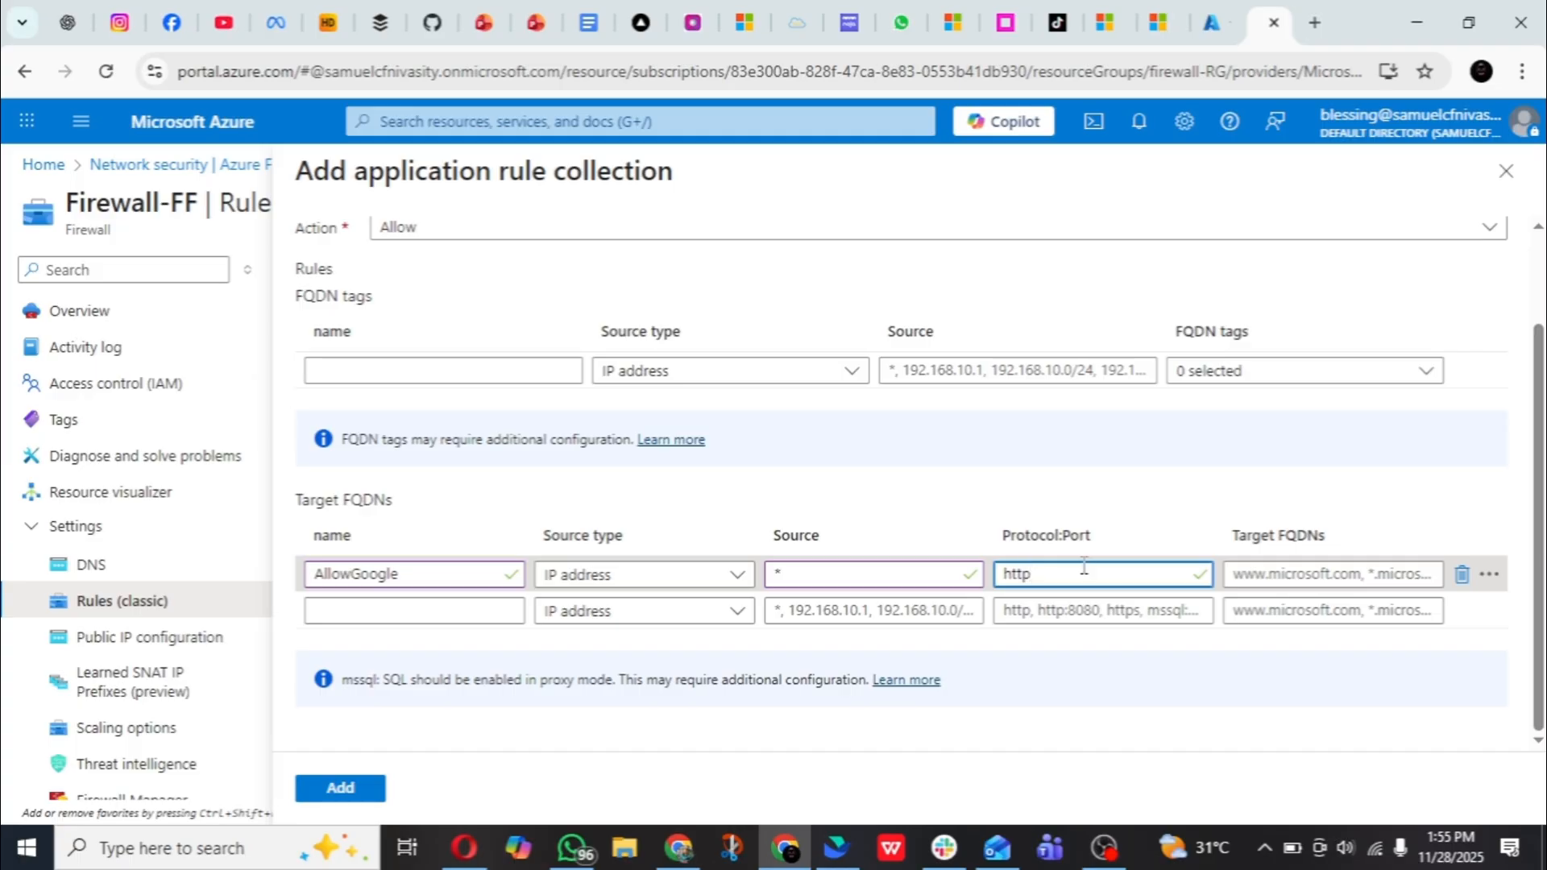
{"action": "type", "text": ":8080,http"}
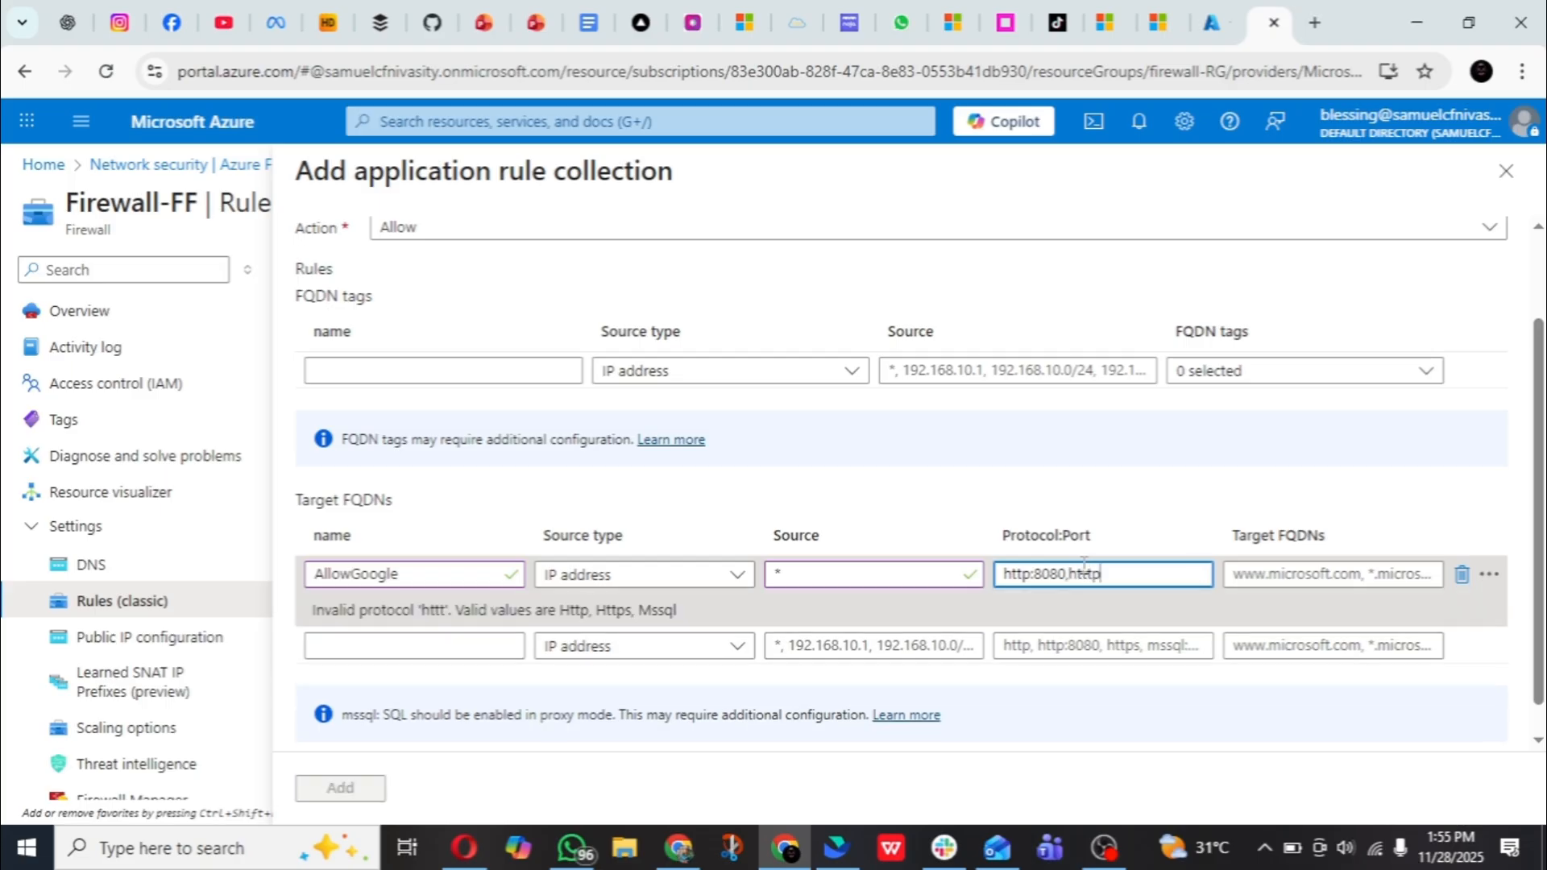
{"action": "type", "text": "s"}
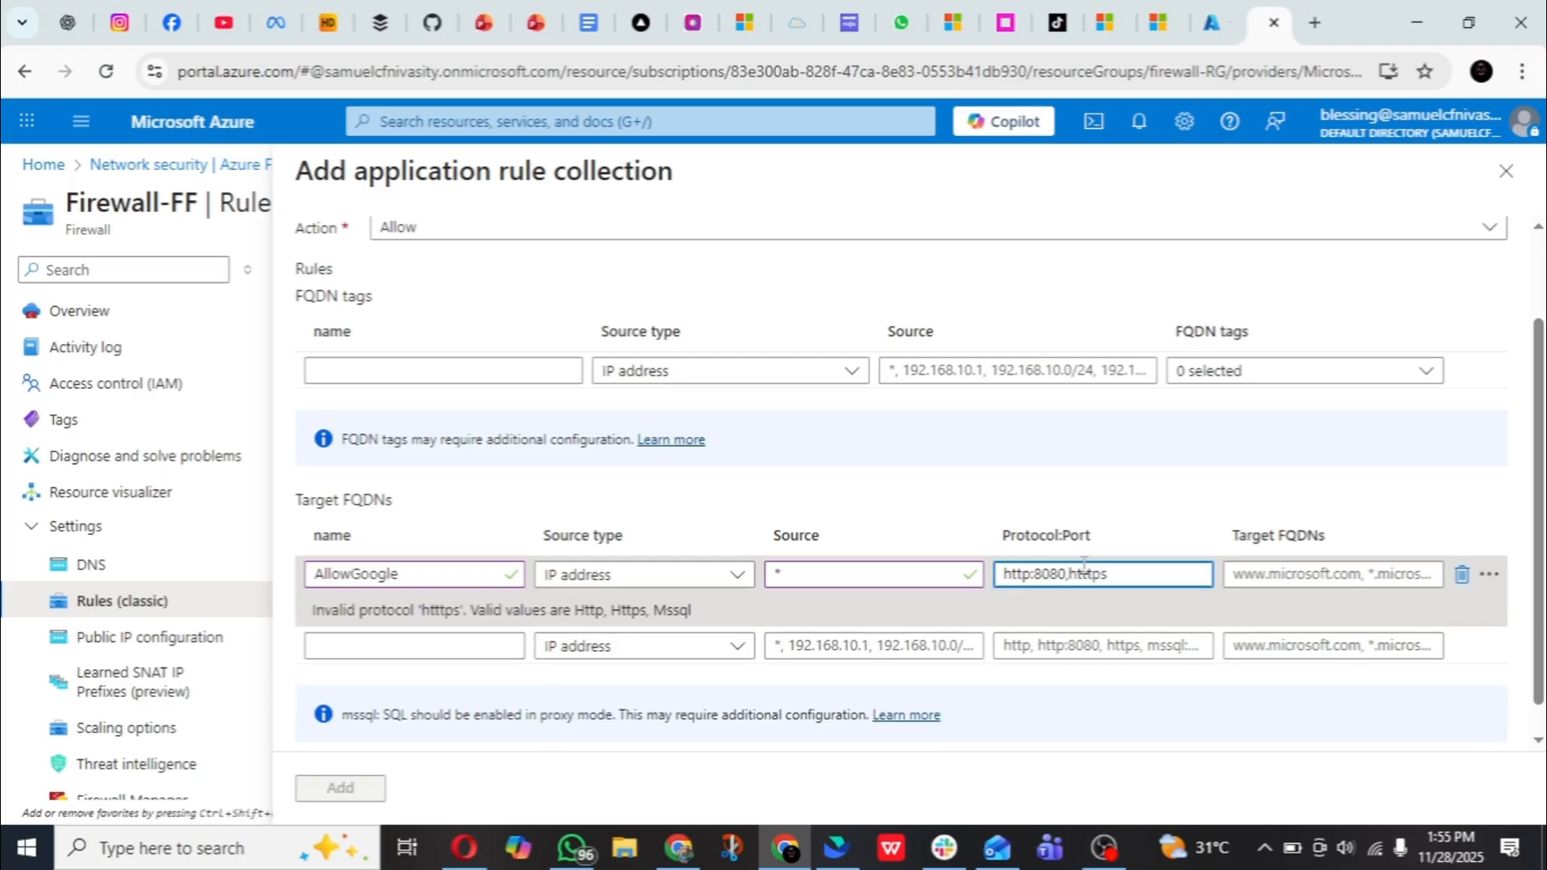
{"action": "type", "text": ":"}
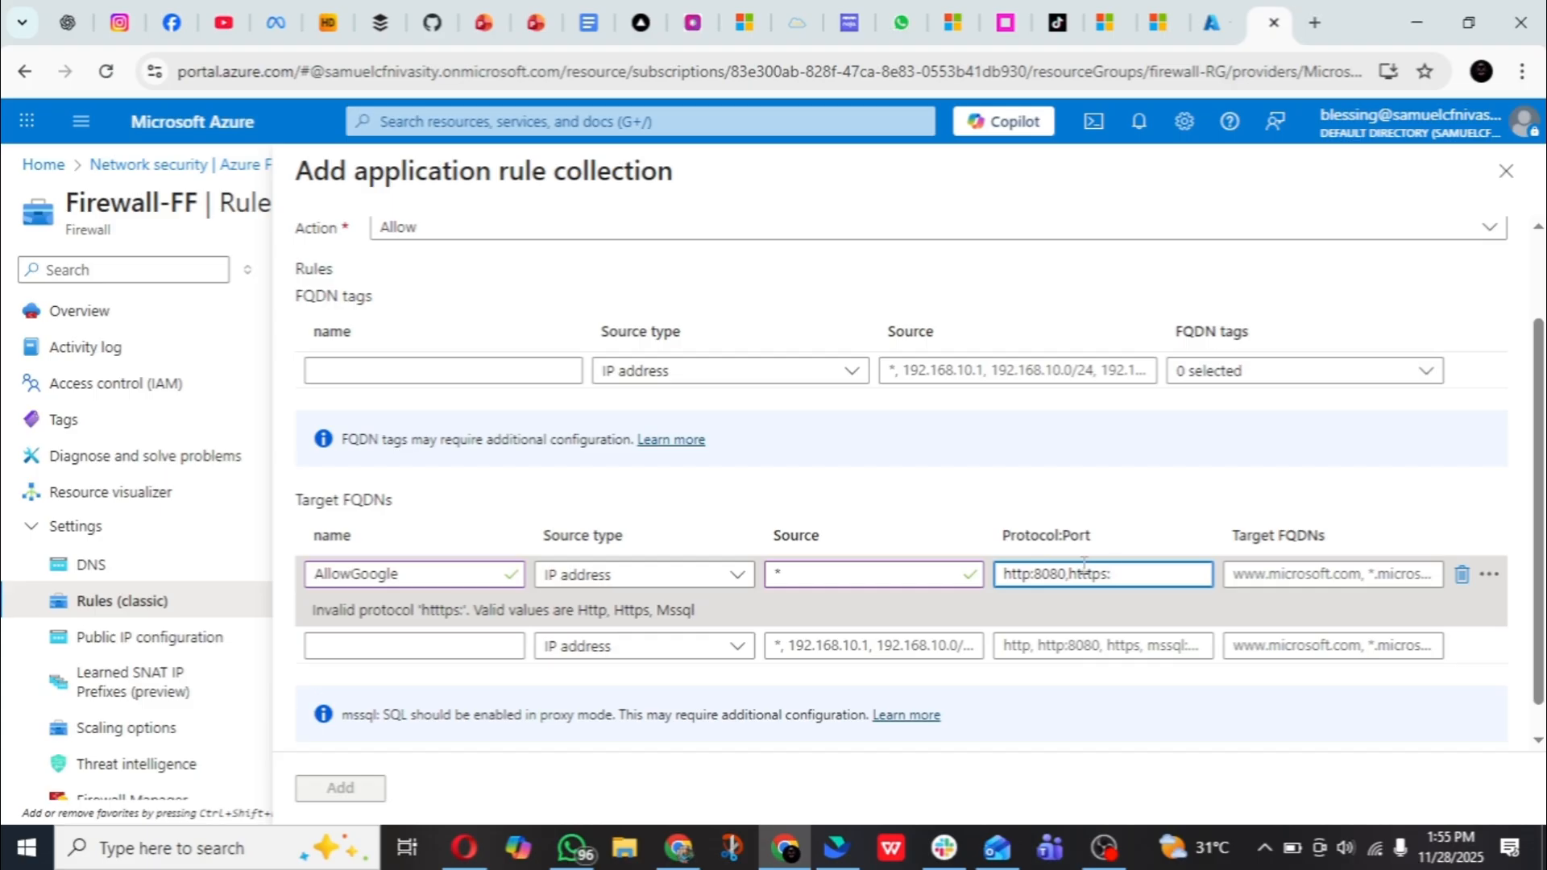
{"action": "type", "text": "443"}
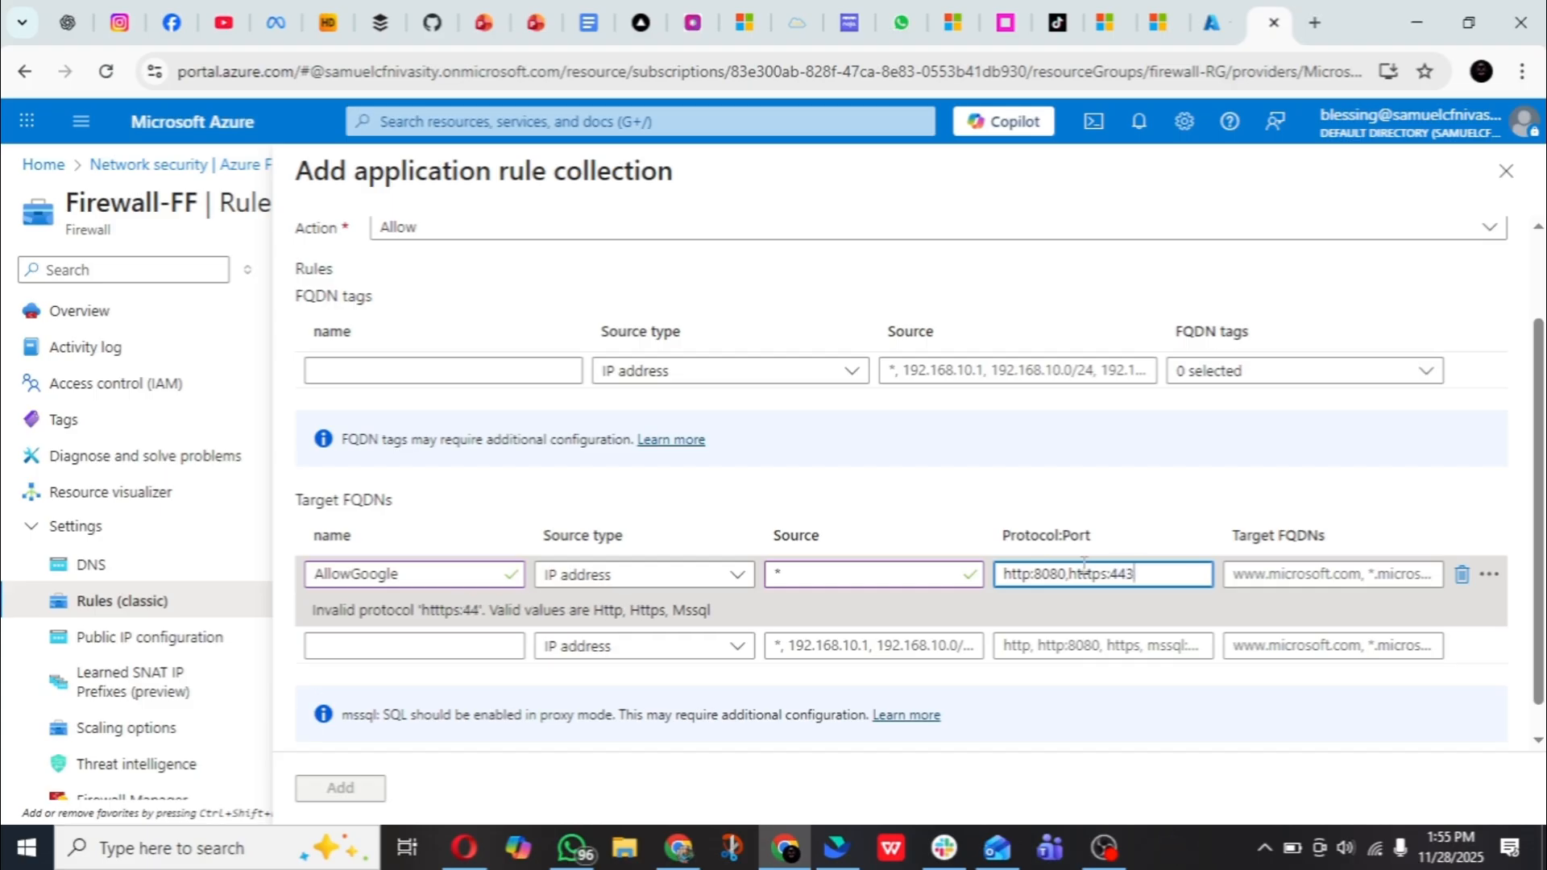
{"action": "left_click", "coordinate": [1084, 574]}
{"action": "type", "text": "t"}
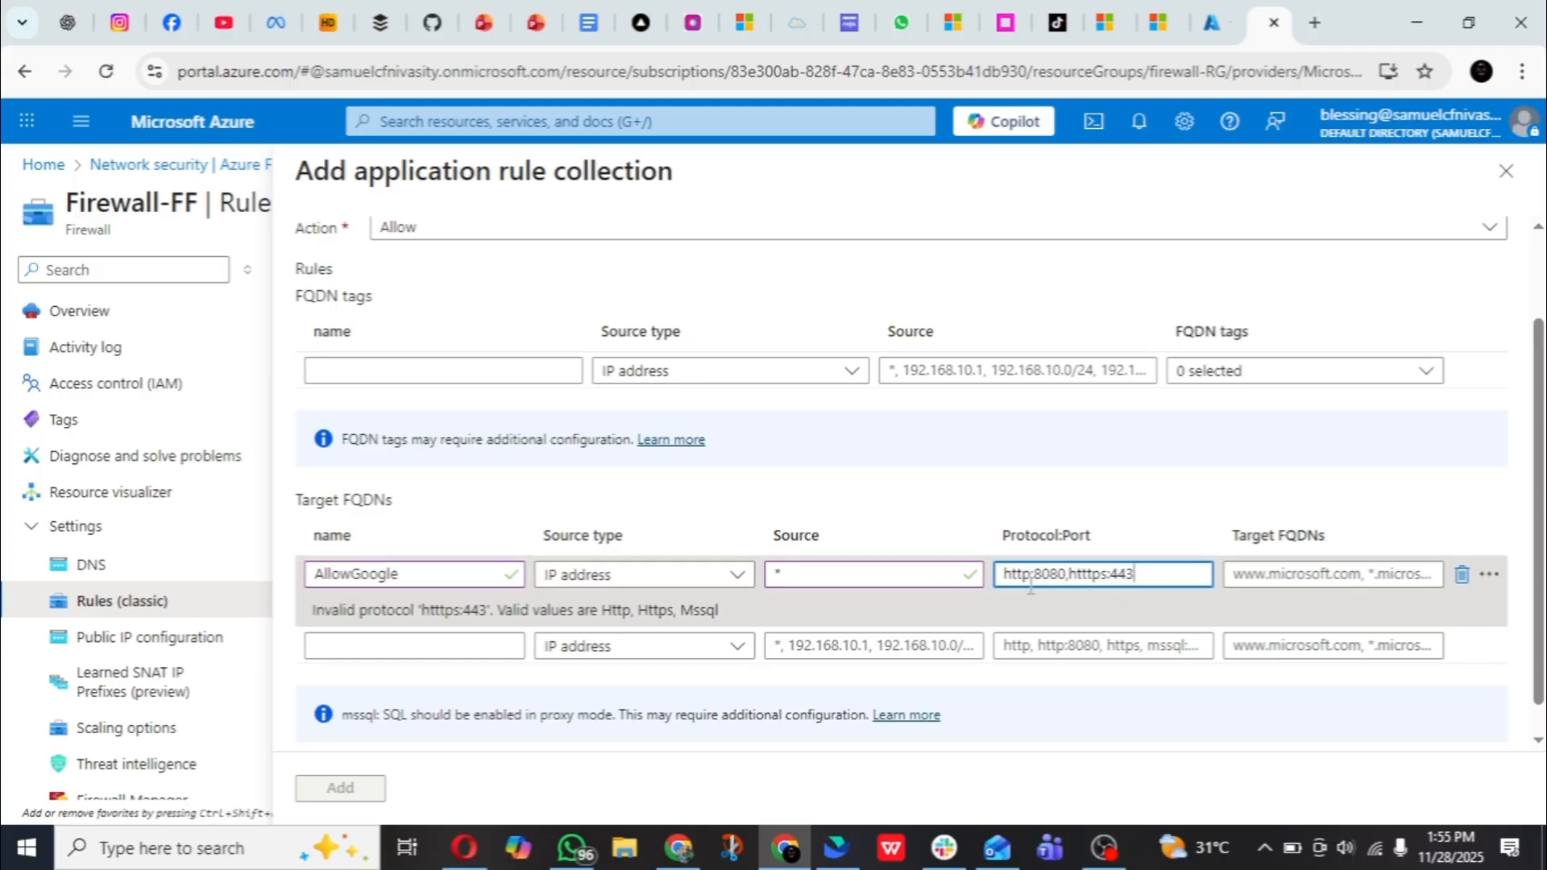
{"action": "left_click", "coordinate": [1092, 575]}
{"action": "key", "text": "BackSpace"}
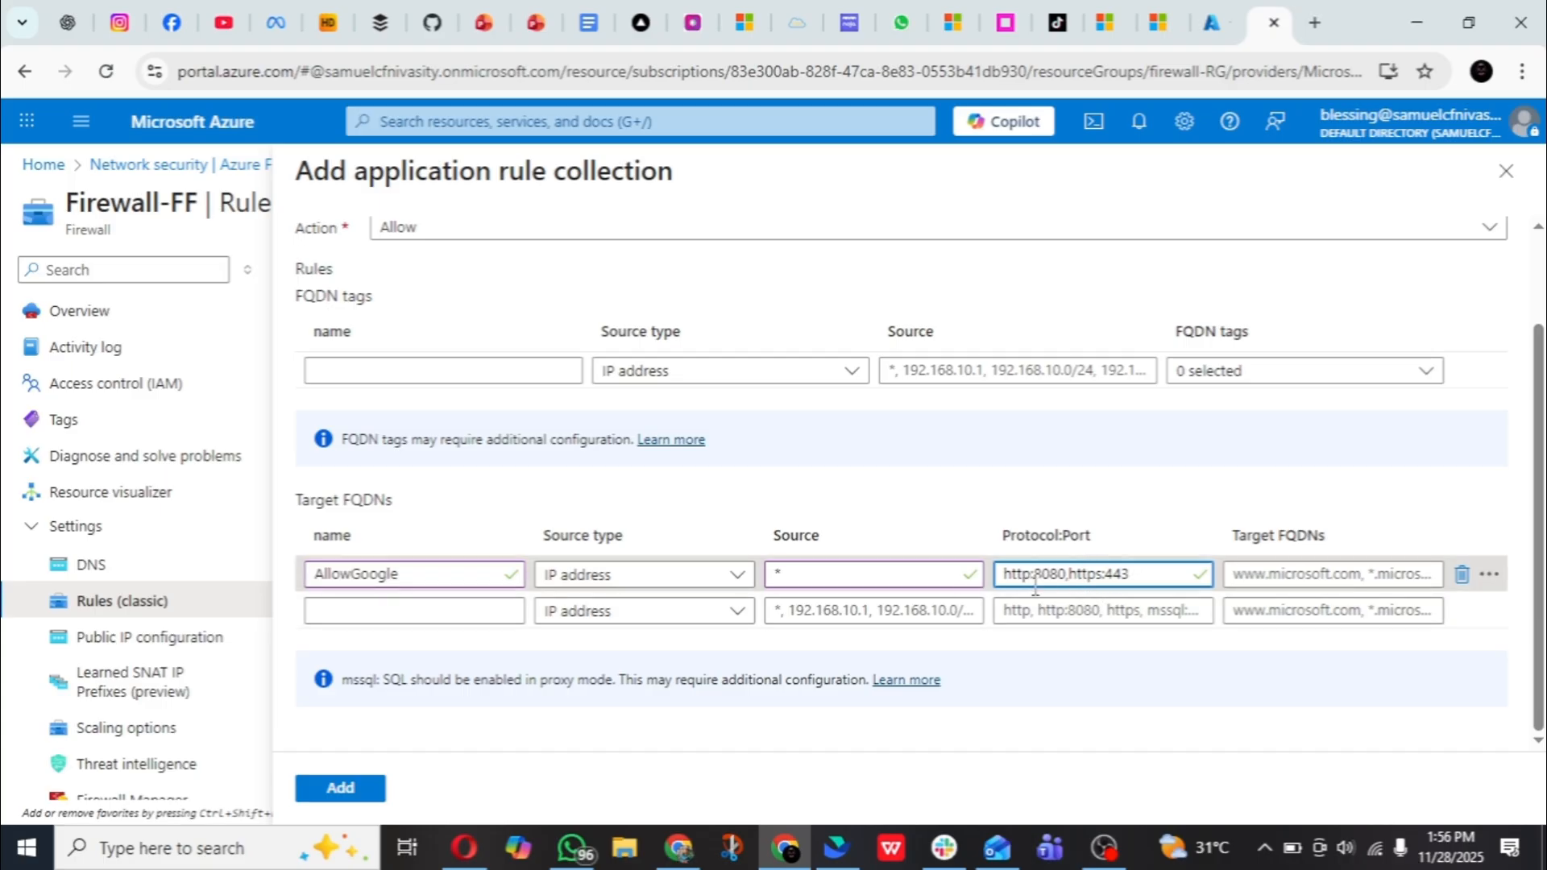
{"action": "left_click", "coordinate": [1291, 575]}
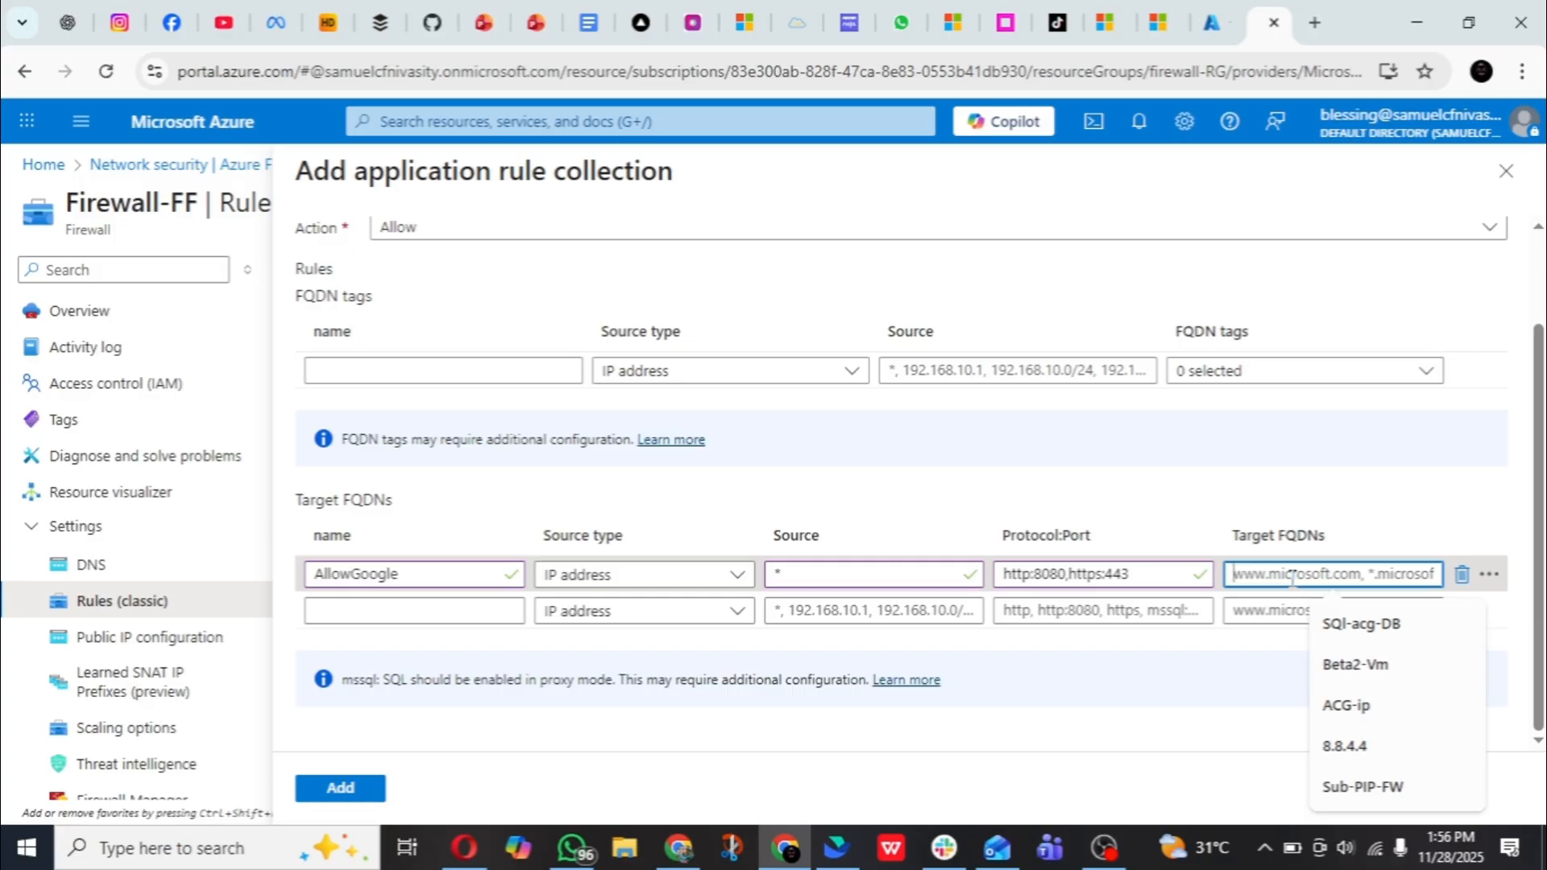
{"action": "type", "text": "goog"}
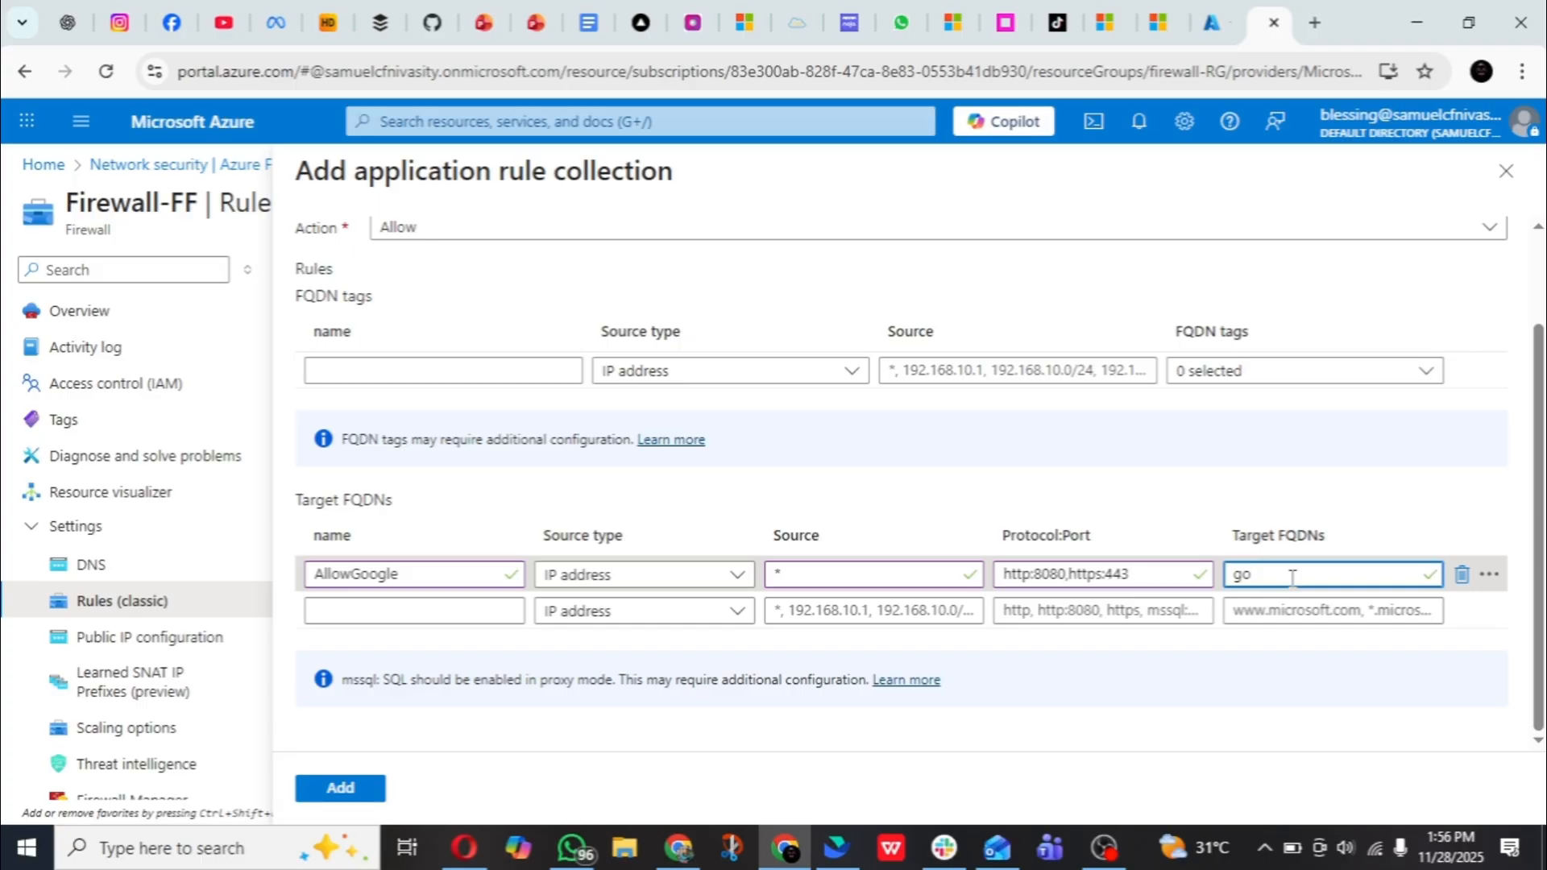
{"action": "key", "text": "BackSpace"}
{"action": "key", "text": "BackSpace"}
{"action": "key", "text": "BackSpace"}
{"action": "key", "text": "BackSpace"}
{"action": "type", "text": "www.googl"}
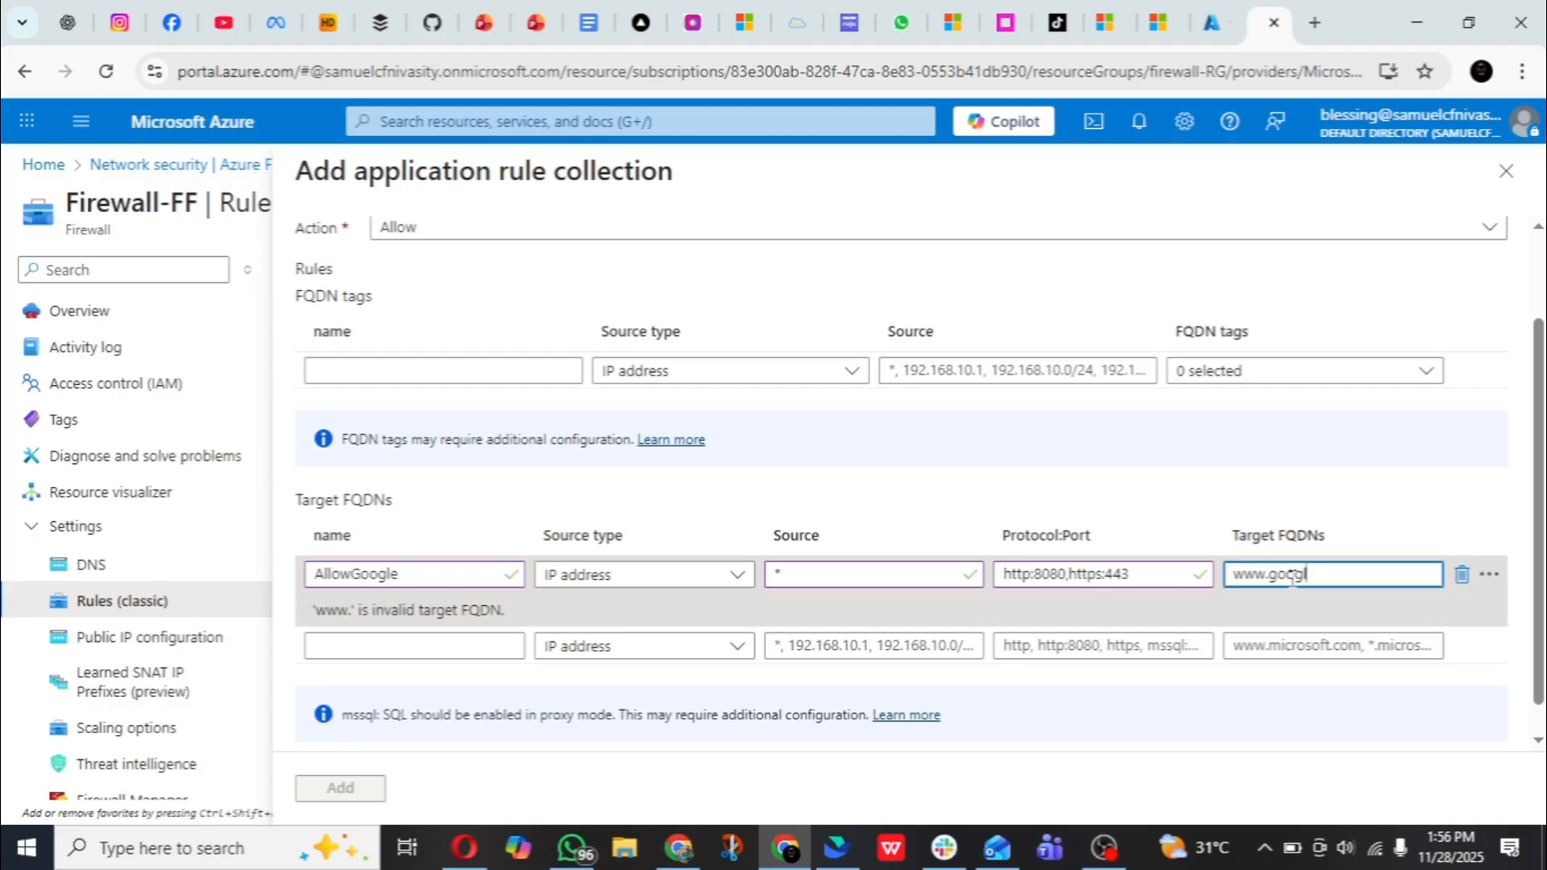
{"action": "type", "text": "e."}
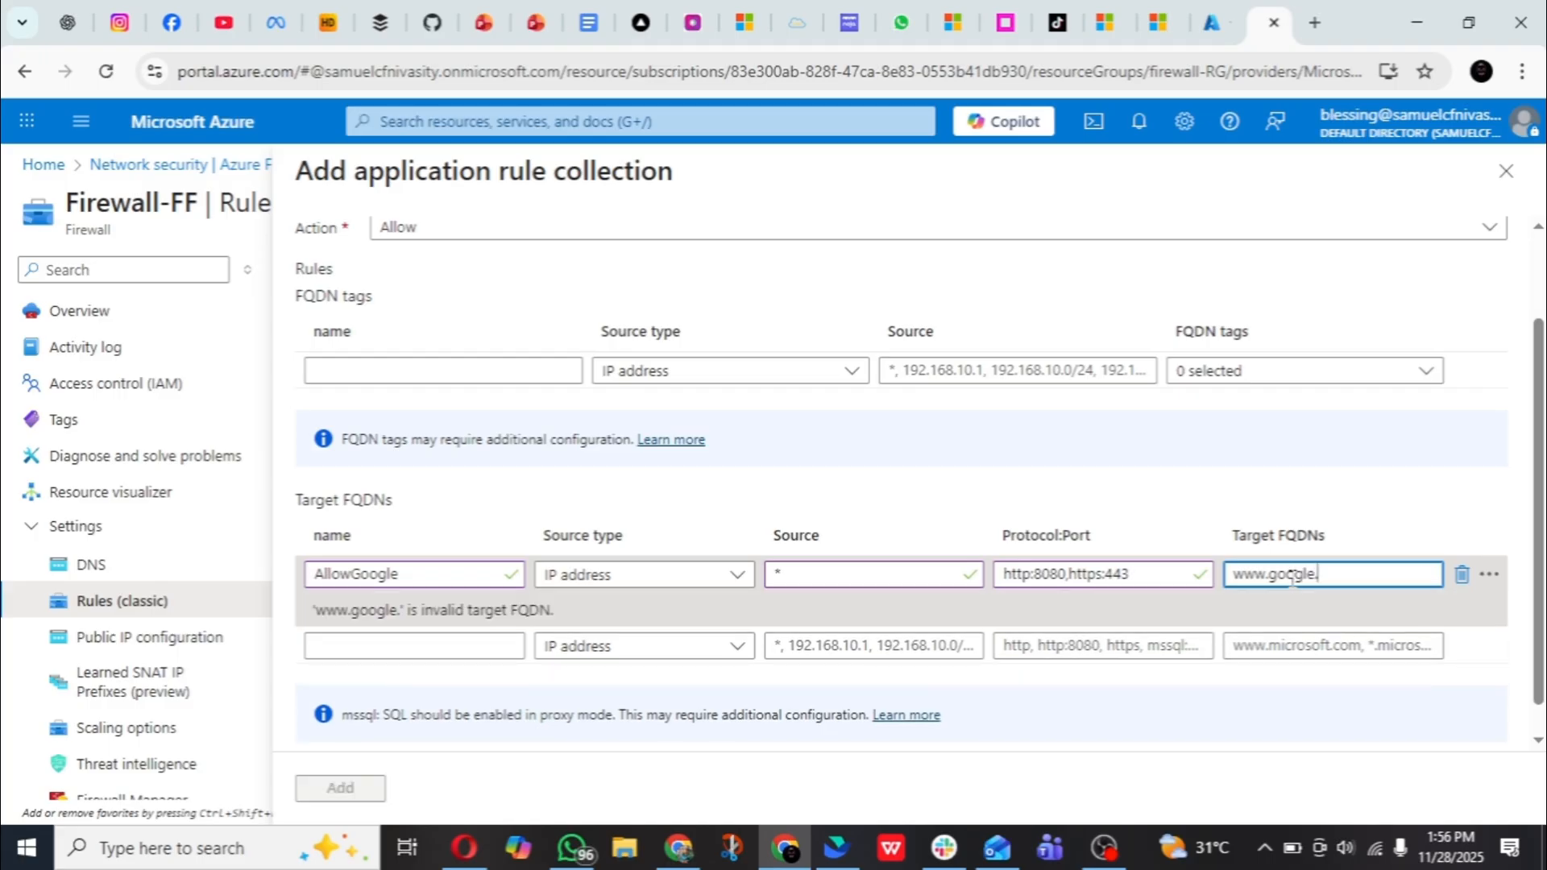
{"action": "type", "text": "com"}
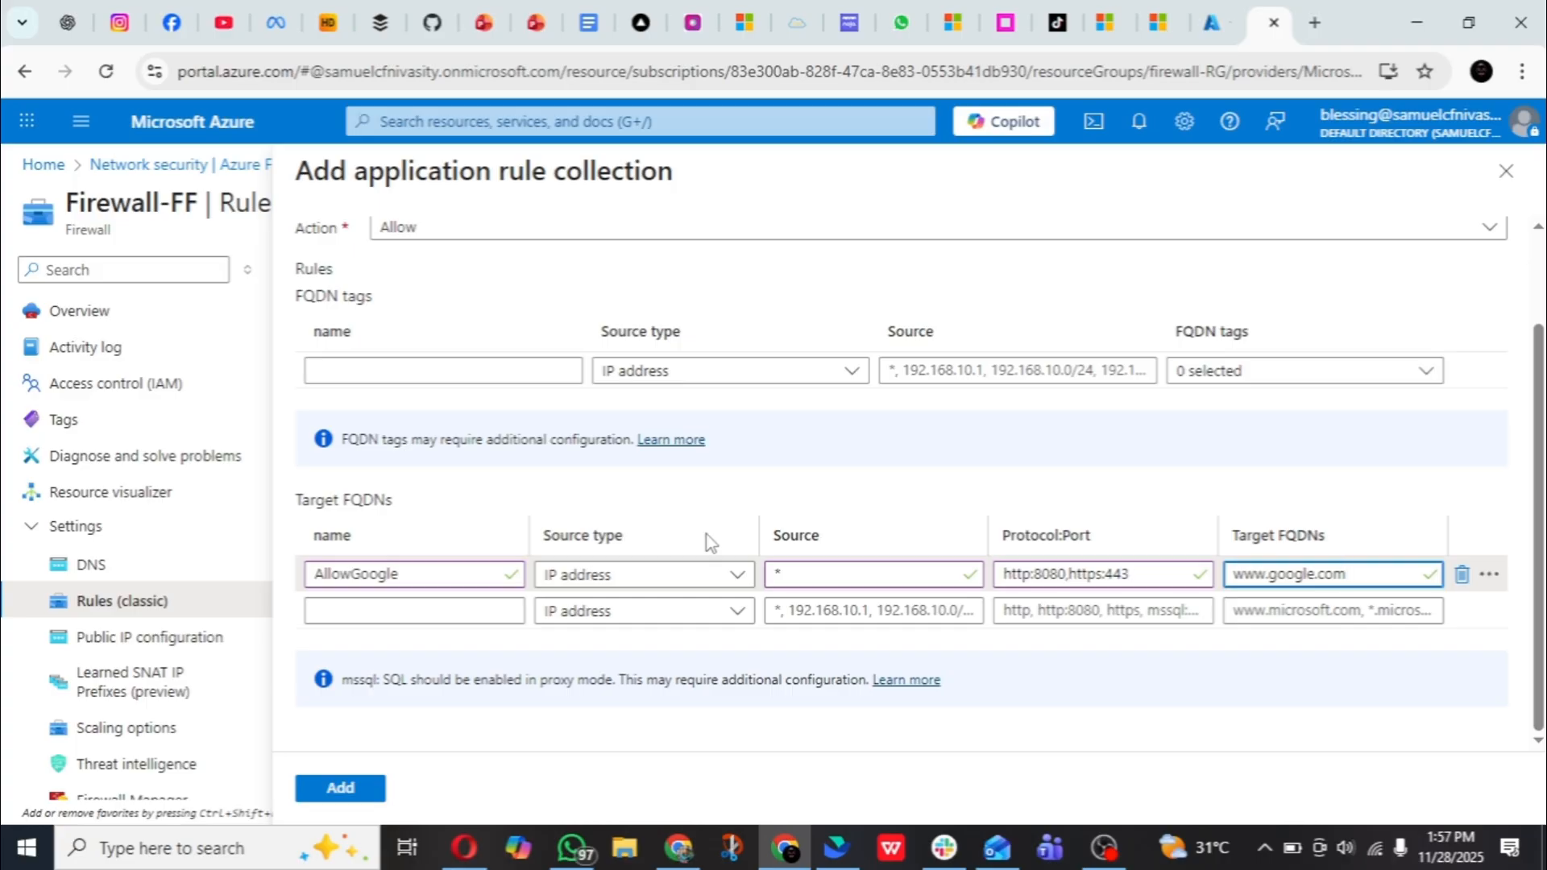
- Review the AllowGoogle application rule collection and add it to Firewall-FF
{"action": "scroll", "coordinate": [612, 516], "scroll_direction": "up", "scroll_amount": 2}
{"action": "scroll", "coordinate": [612, 516], "scroll_direction": "down", "scroll_amount": 2}
{"action": "scroll", "coordinate": [483, 516], "scroll_direction": "up", "scroll_amount": 1}
{"action": "scroll", "coordinate": [484, 516], "scroll_direction": "up", "scroll_amount": 1}
{"action": "scroll", "coordinate": [483, 515], "scroll_direction": "down", "scroll_amount": 2}
{"action": "left_click", "coordinate": [345, 791]}
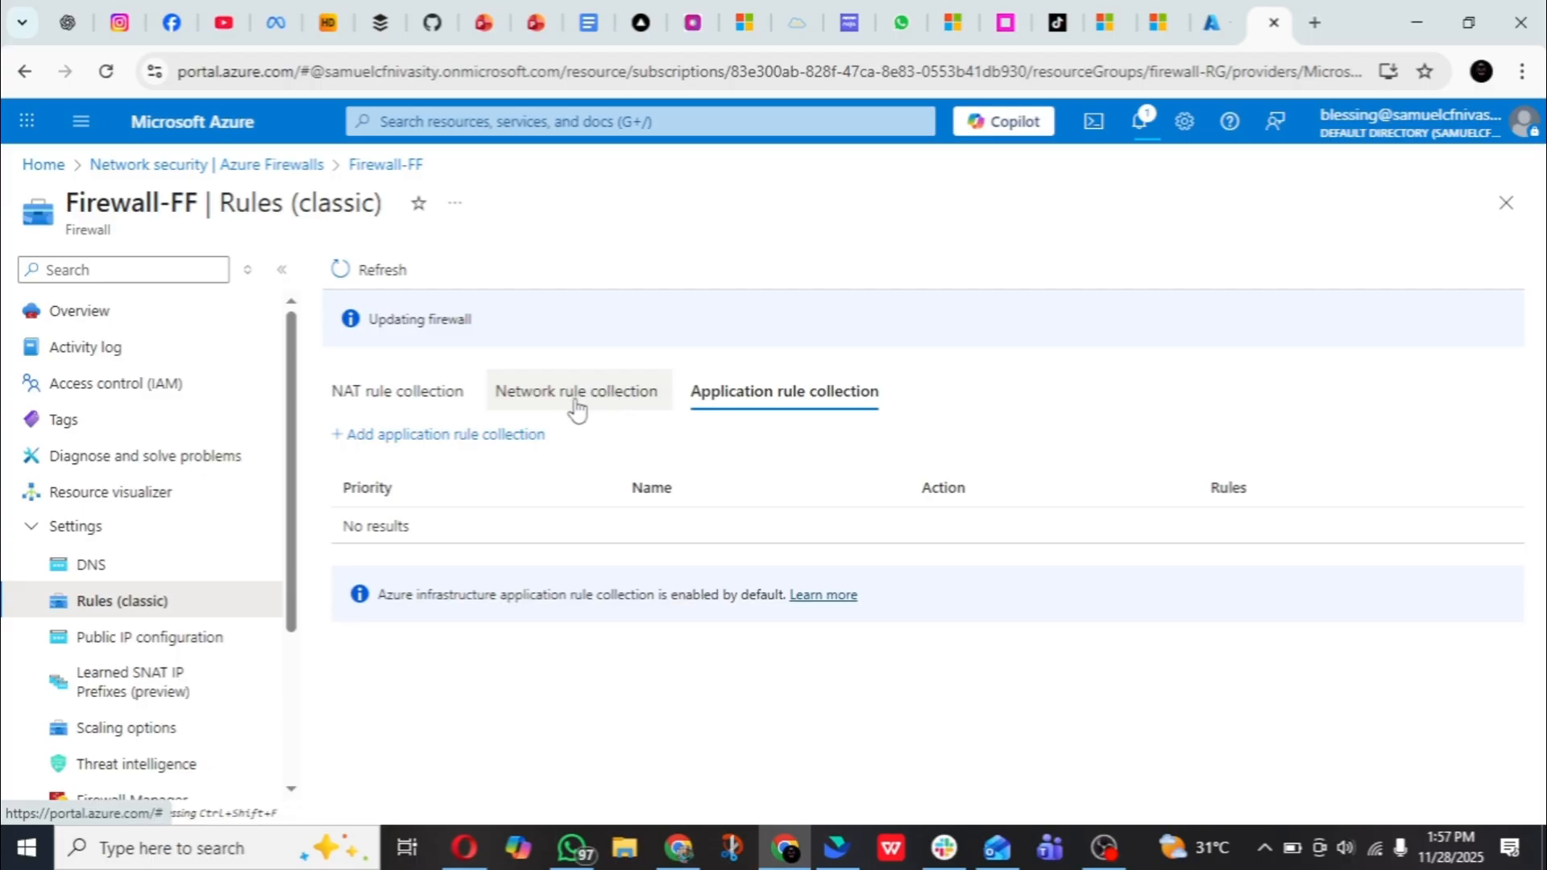
- Start a new network rule collection named AllowDNS with priority 200 on Firewall-FF
{"action": "left_click", "coordinate": [576, 407]}
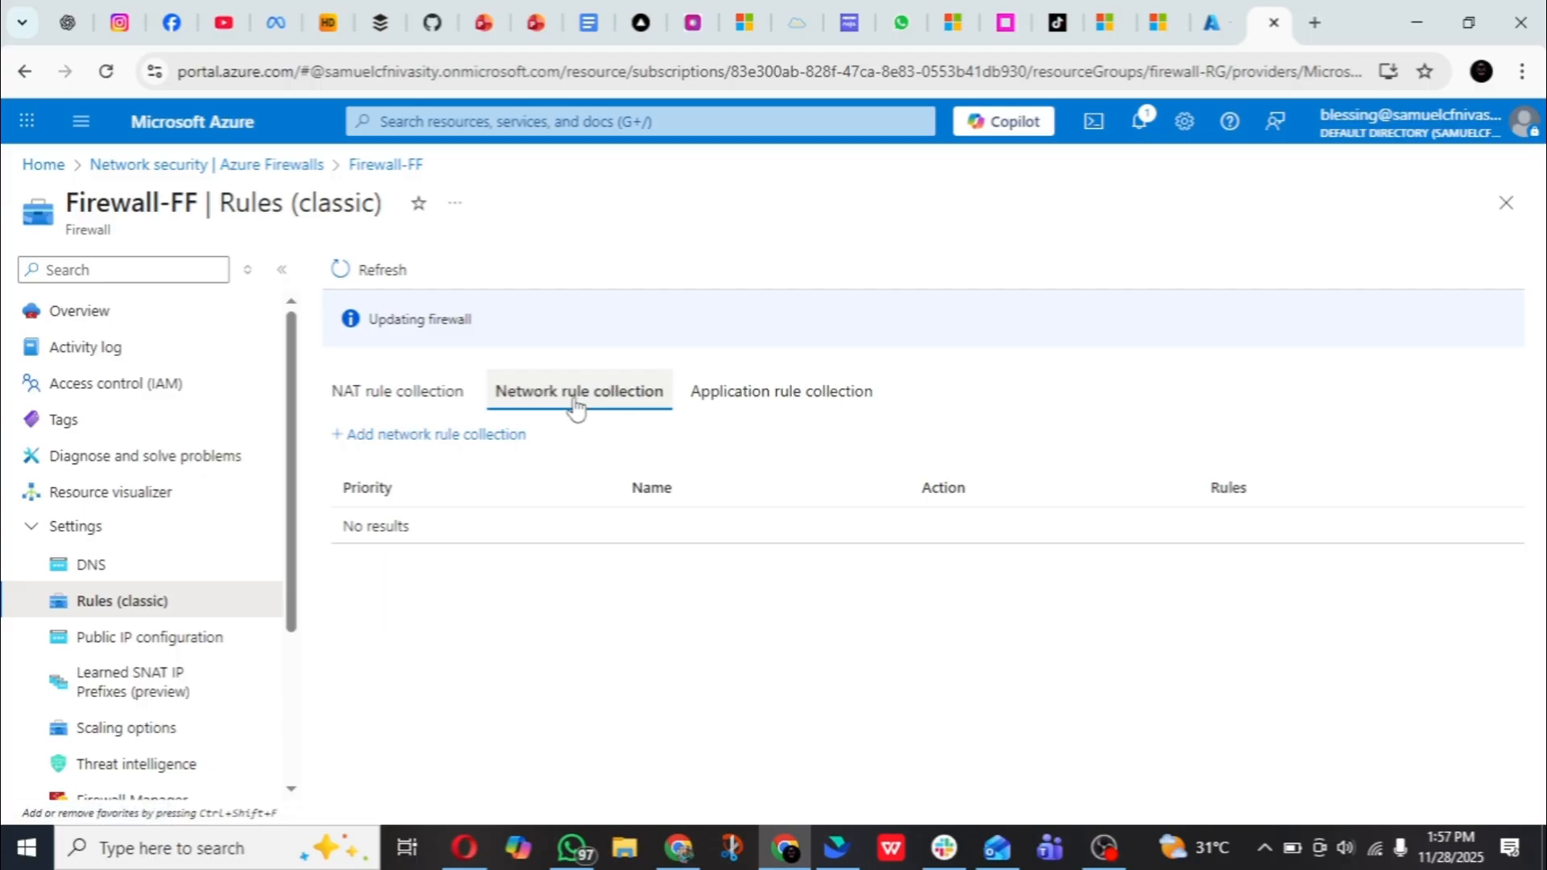
{"action": "left_click", "coordinate": [443, 437]}
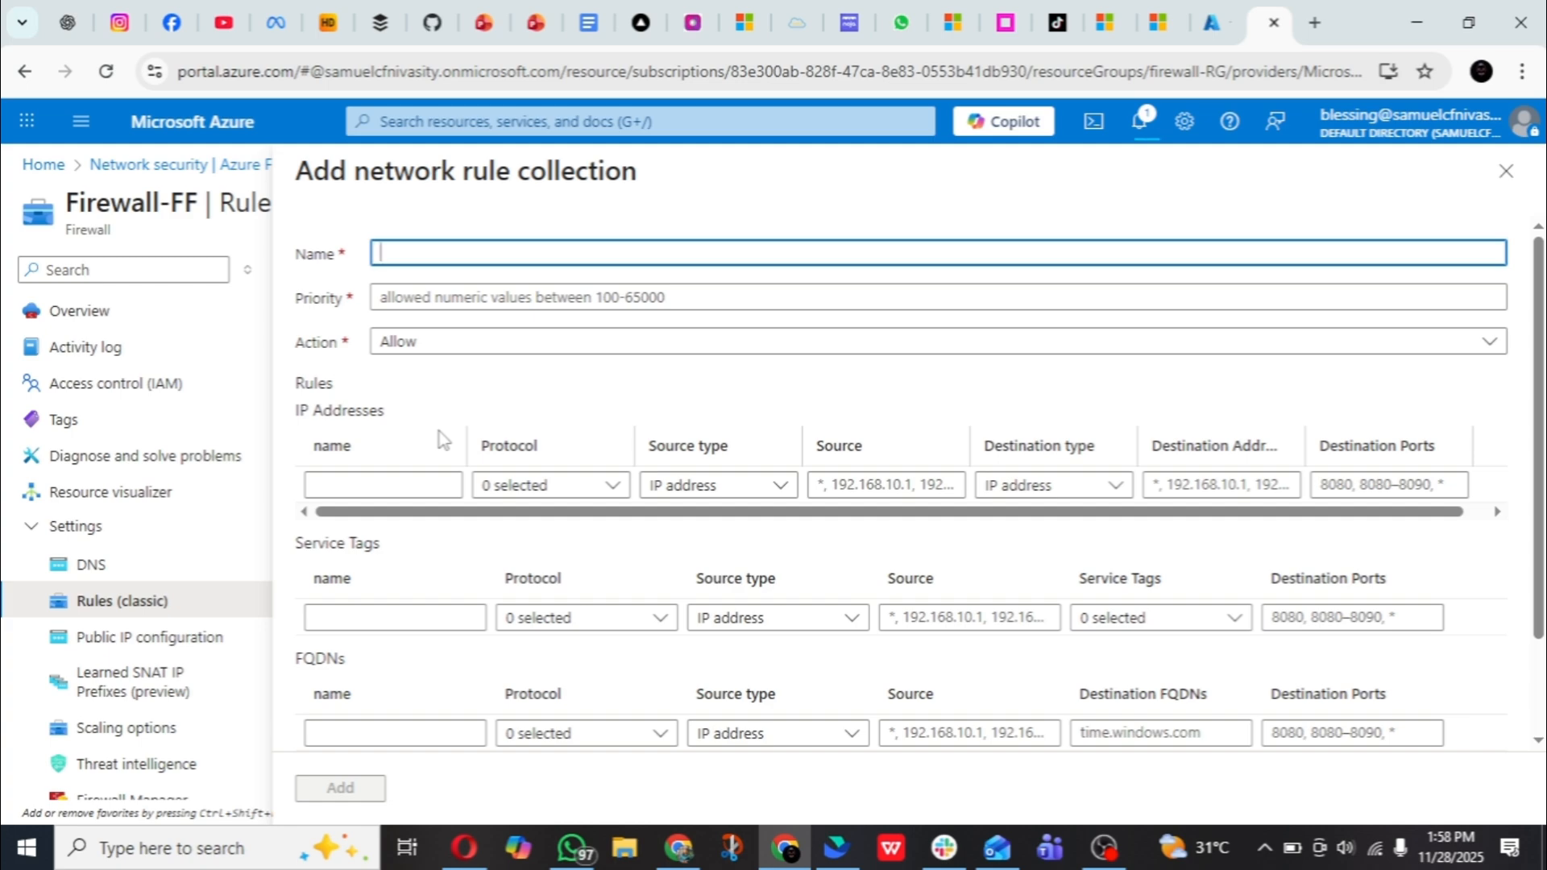
{"action": "type", "text": "AllowDNS"}
{"action": "left_click", "coordinate": [620, 297]}
{"action": "type", "text": "2"}
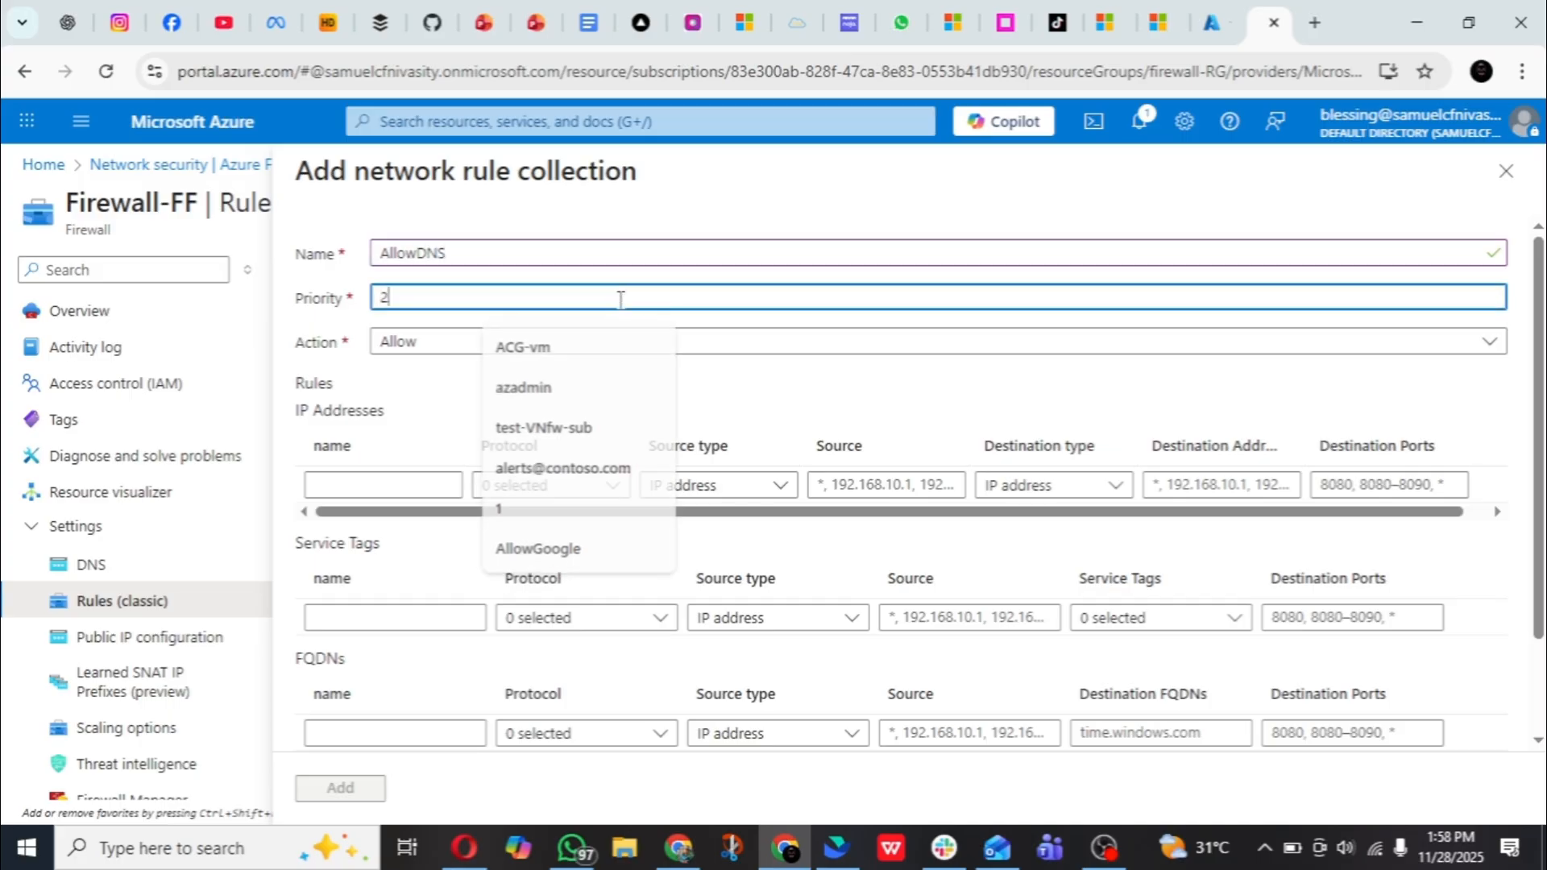
{"action": "type", "text": "00"}
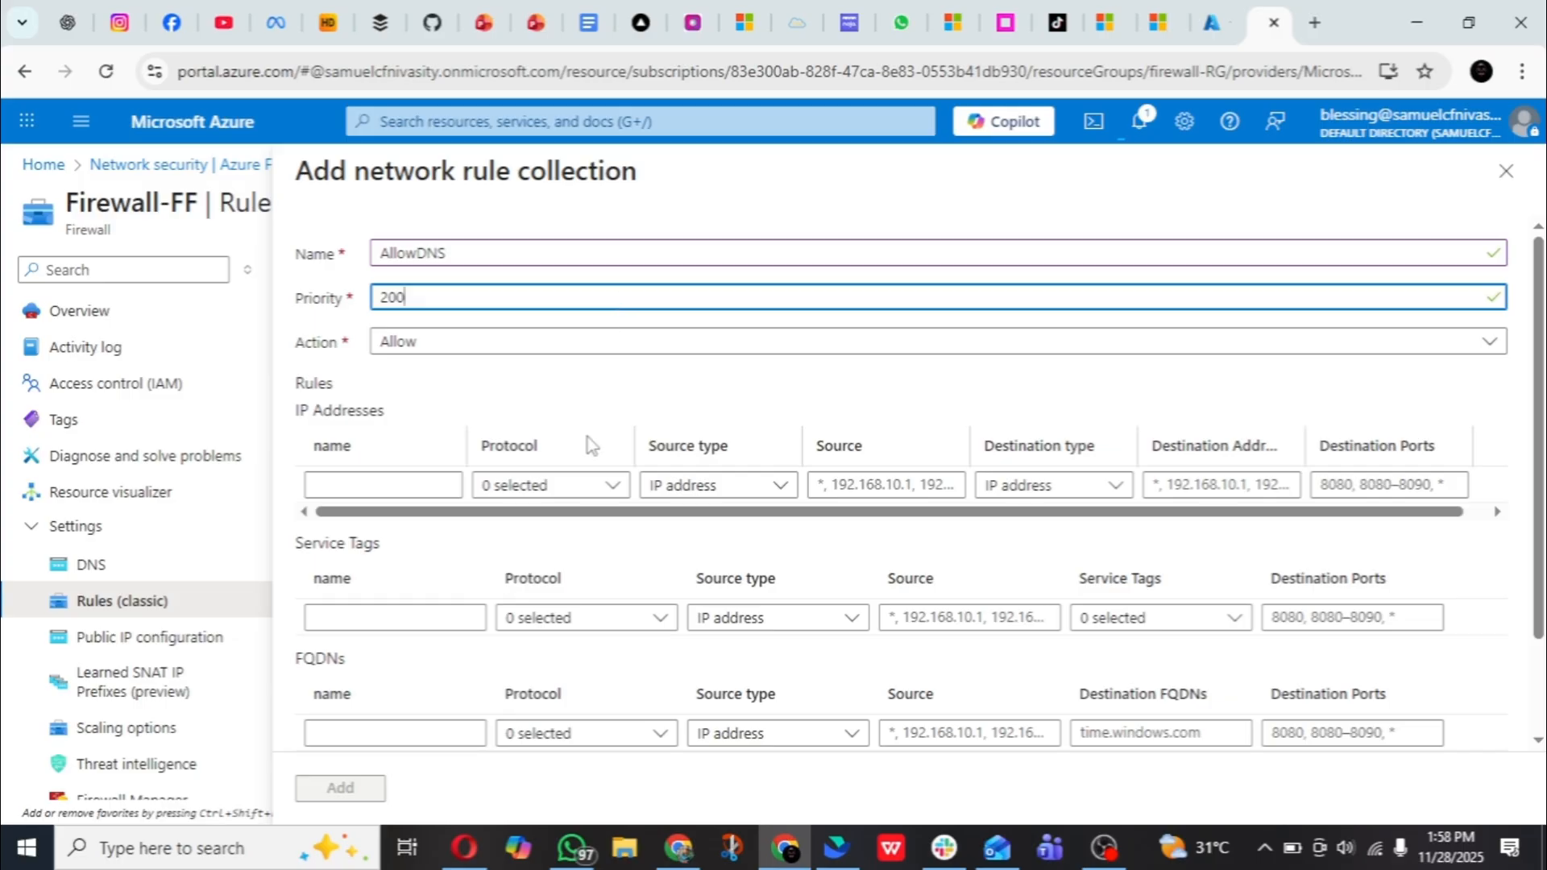
- Add an IP address rule named AllowDNS with protocol UDP and source type IP address
{"action": "left_click", "coordinate": [360, 488]}
{"action": "type", "text": "A"}
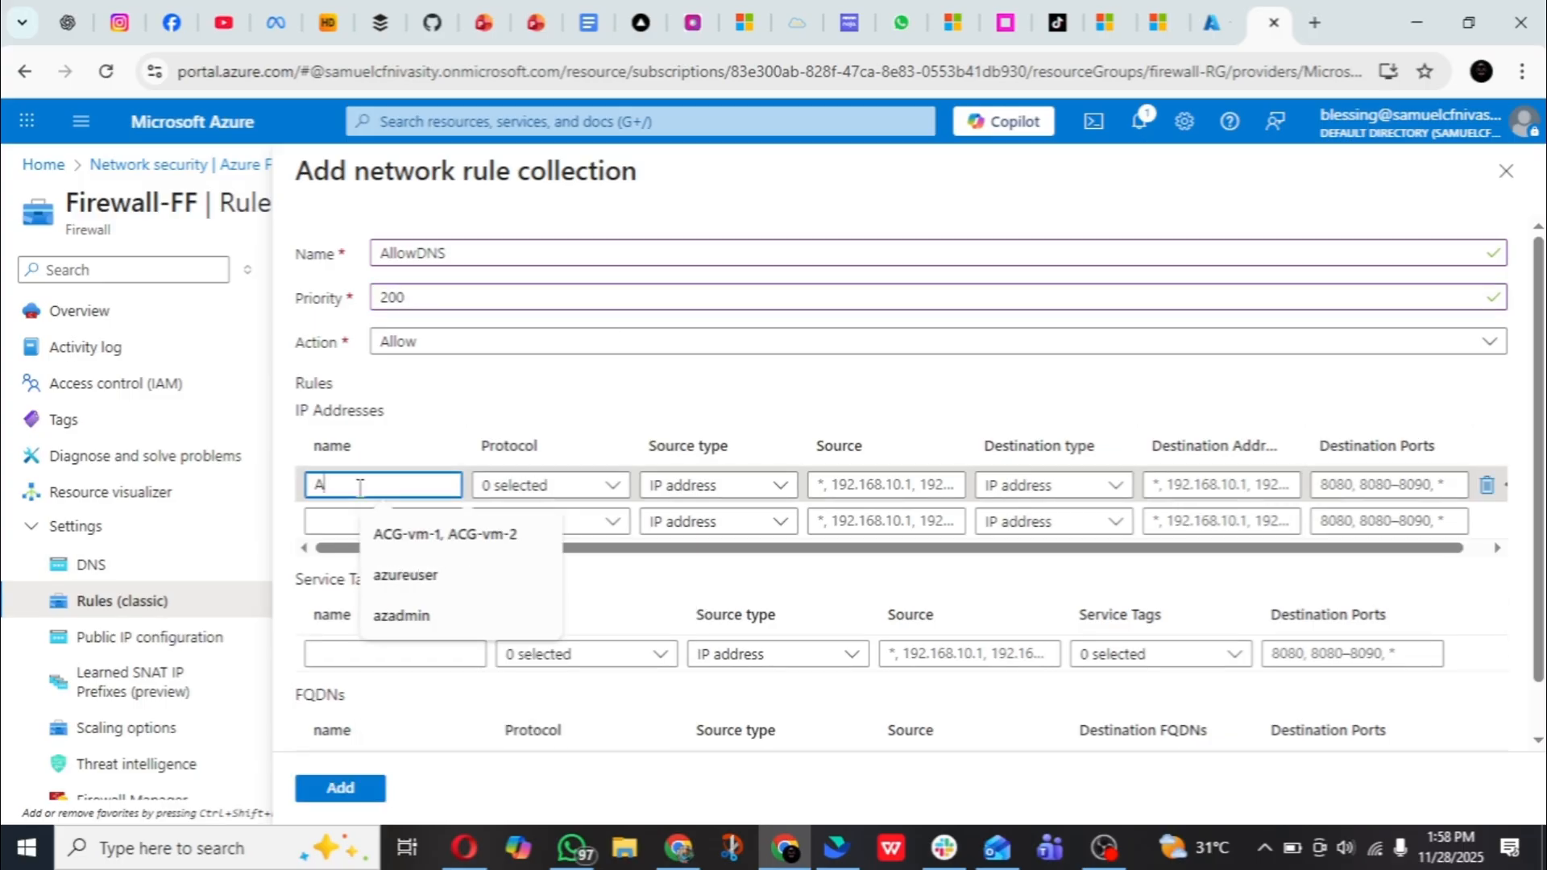
{"action": "type", "text": "llow"}
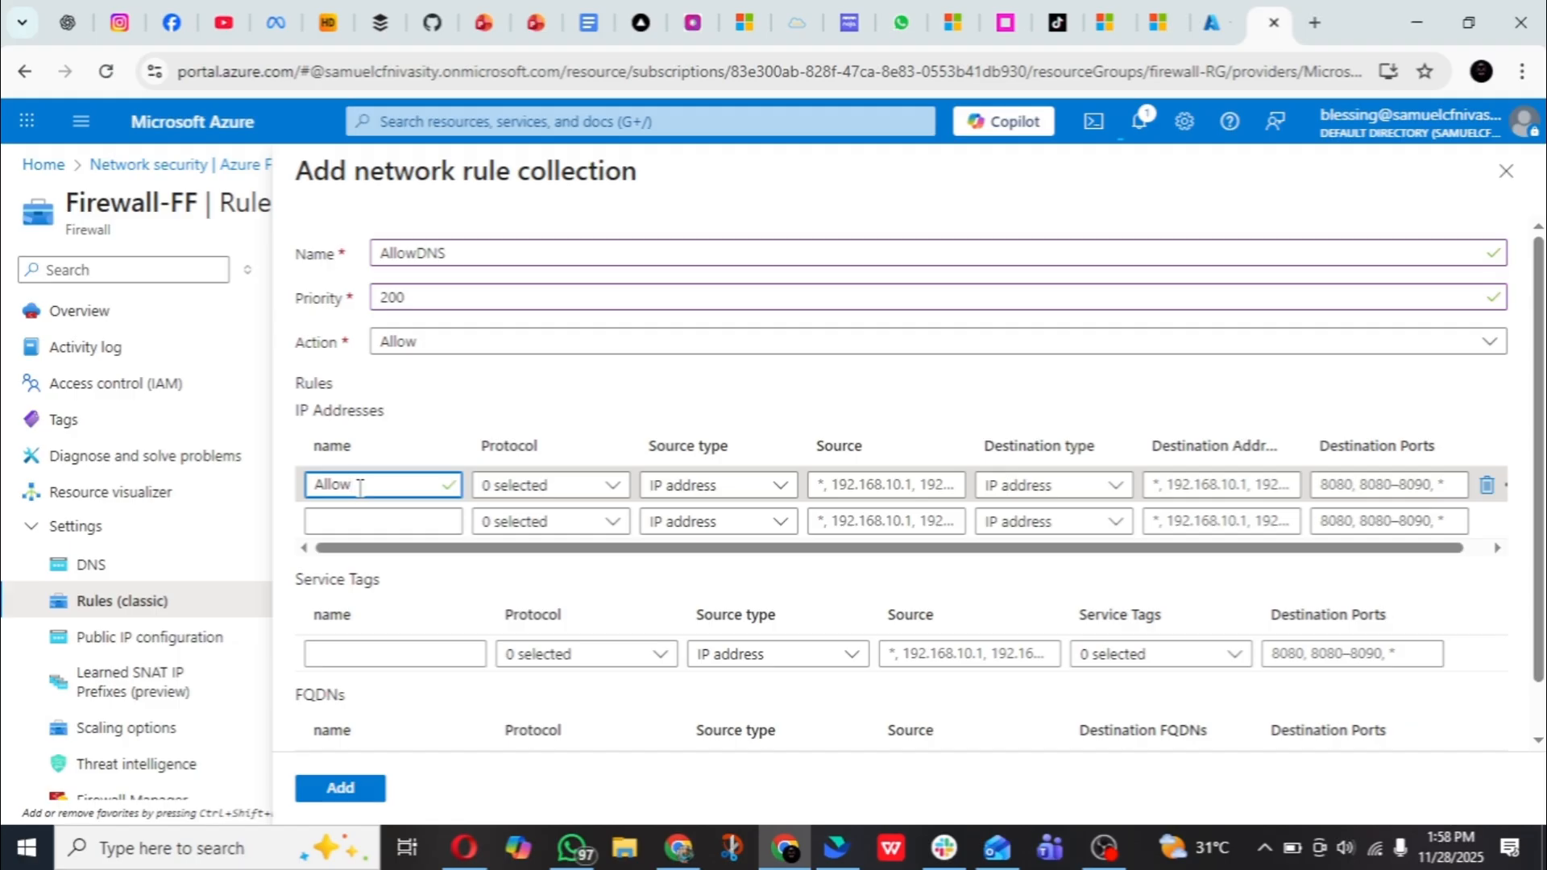
{"action": "type", "text": "DNS"}
{"action": "left_click", "coordinate": [573, 490]}
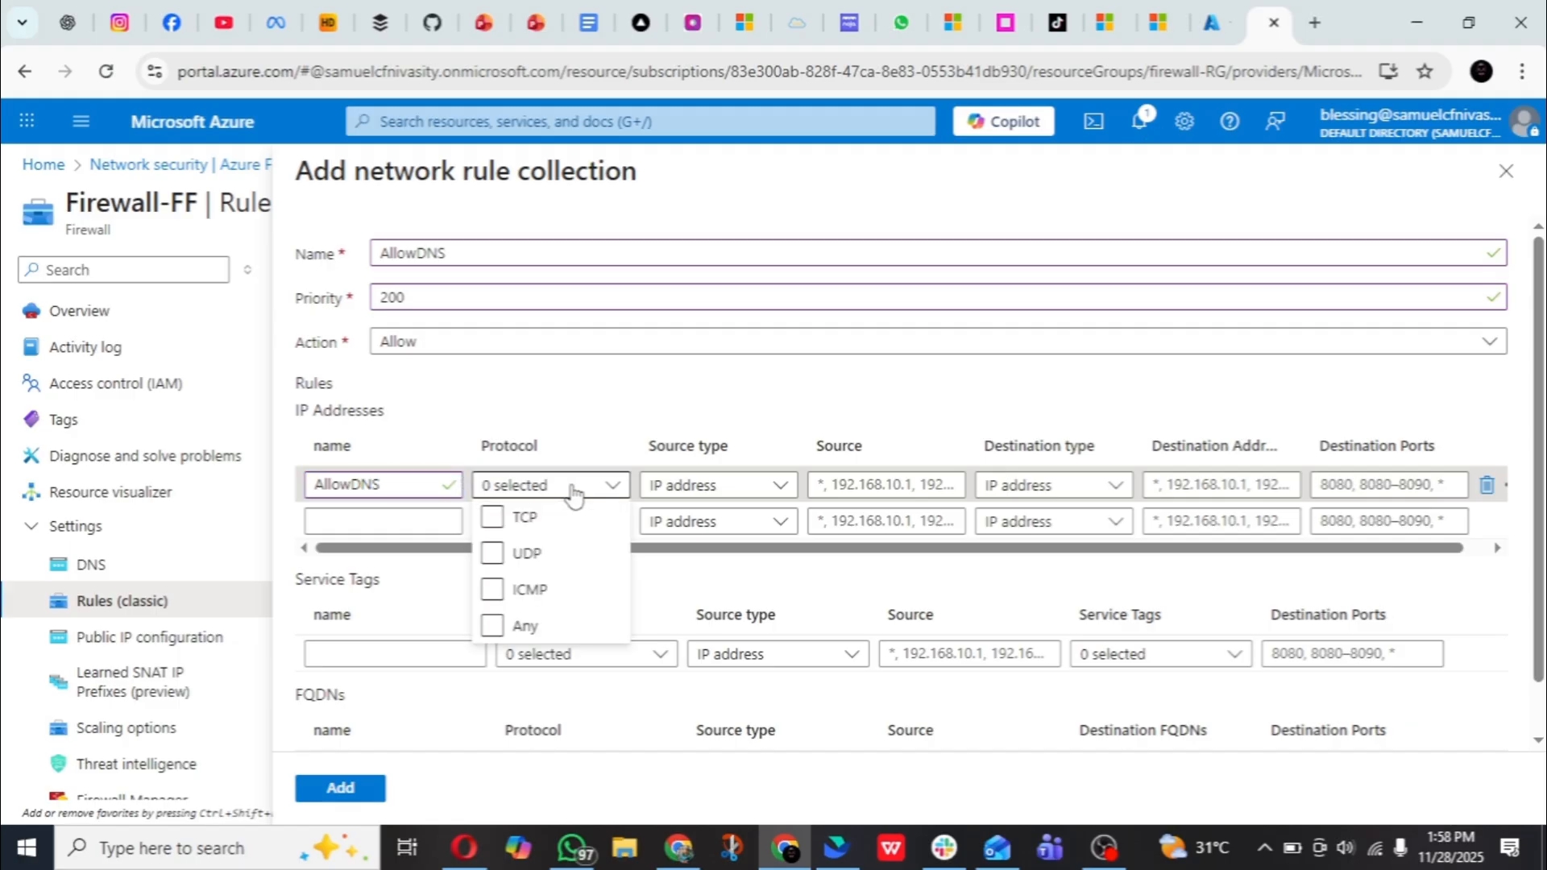
{"action": "left_click", "coordinate": [493, 556]}
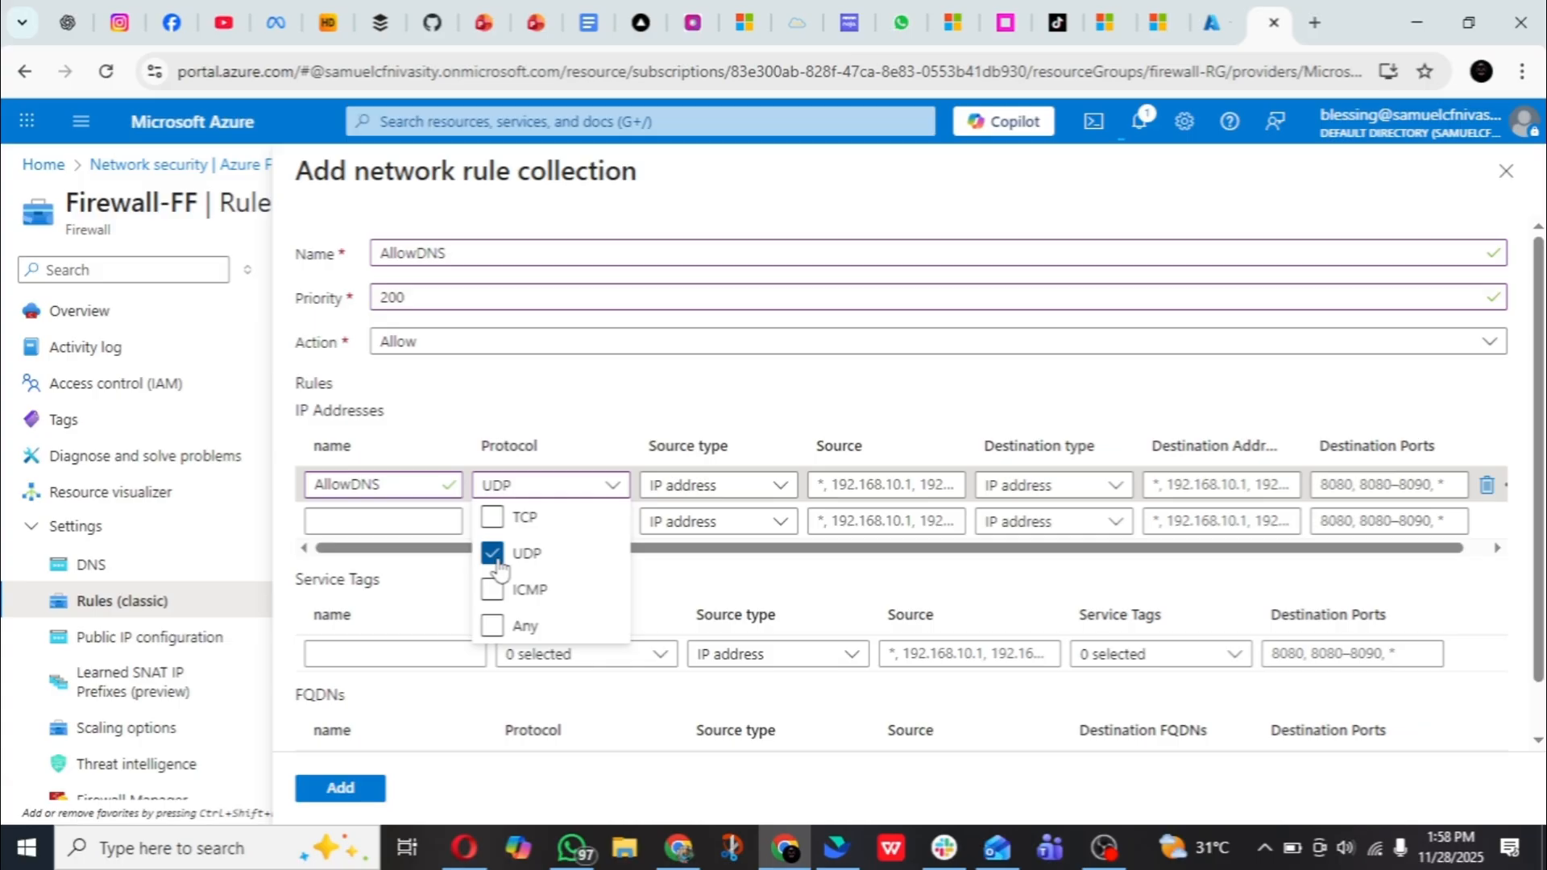
{"action": "left_click", "coordinate": [580, 407]}
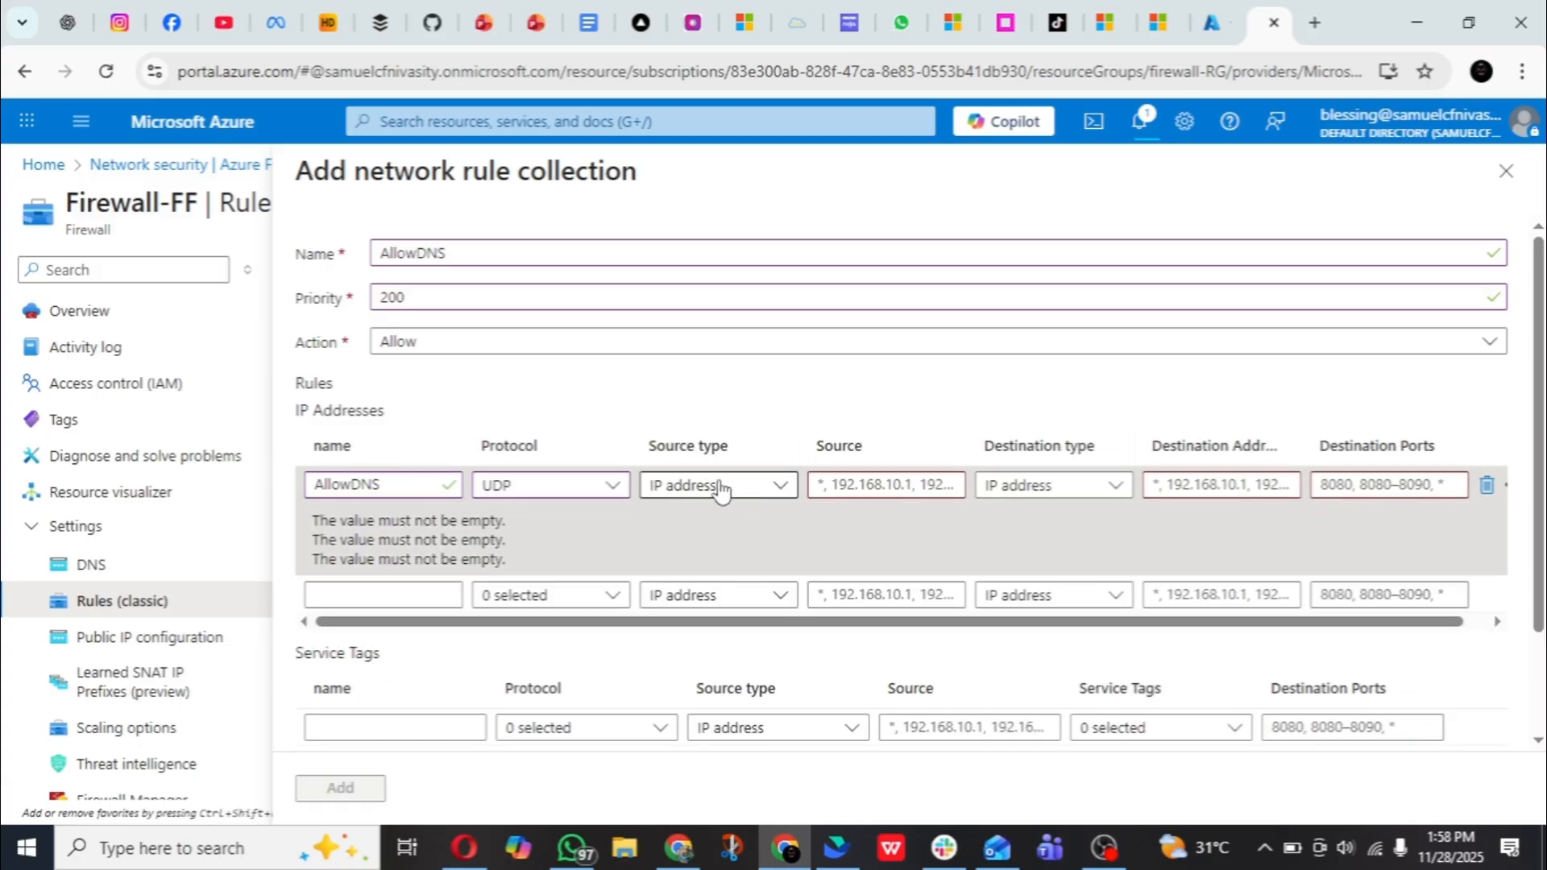
{"action": "left_click", "coordinate": [720, 485]}
{"action": "left_click", "coordinate": [714, 516]}
- Switch to the firewall-RT browser tab and open the firewall-vn virtual network's overview from there
{"action": "left_click", "coordinate": [1205, 13]}
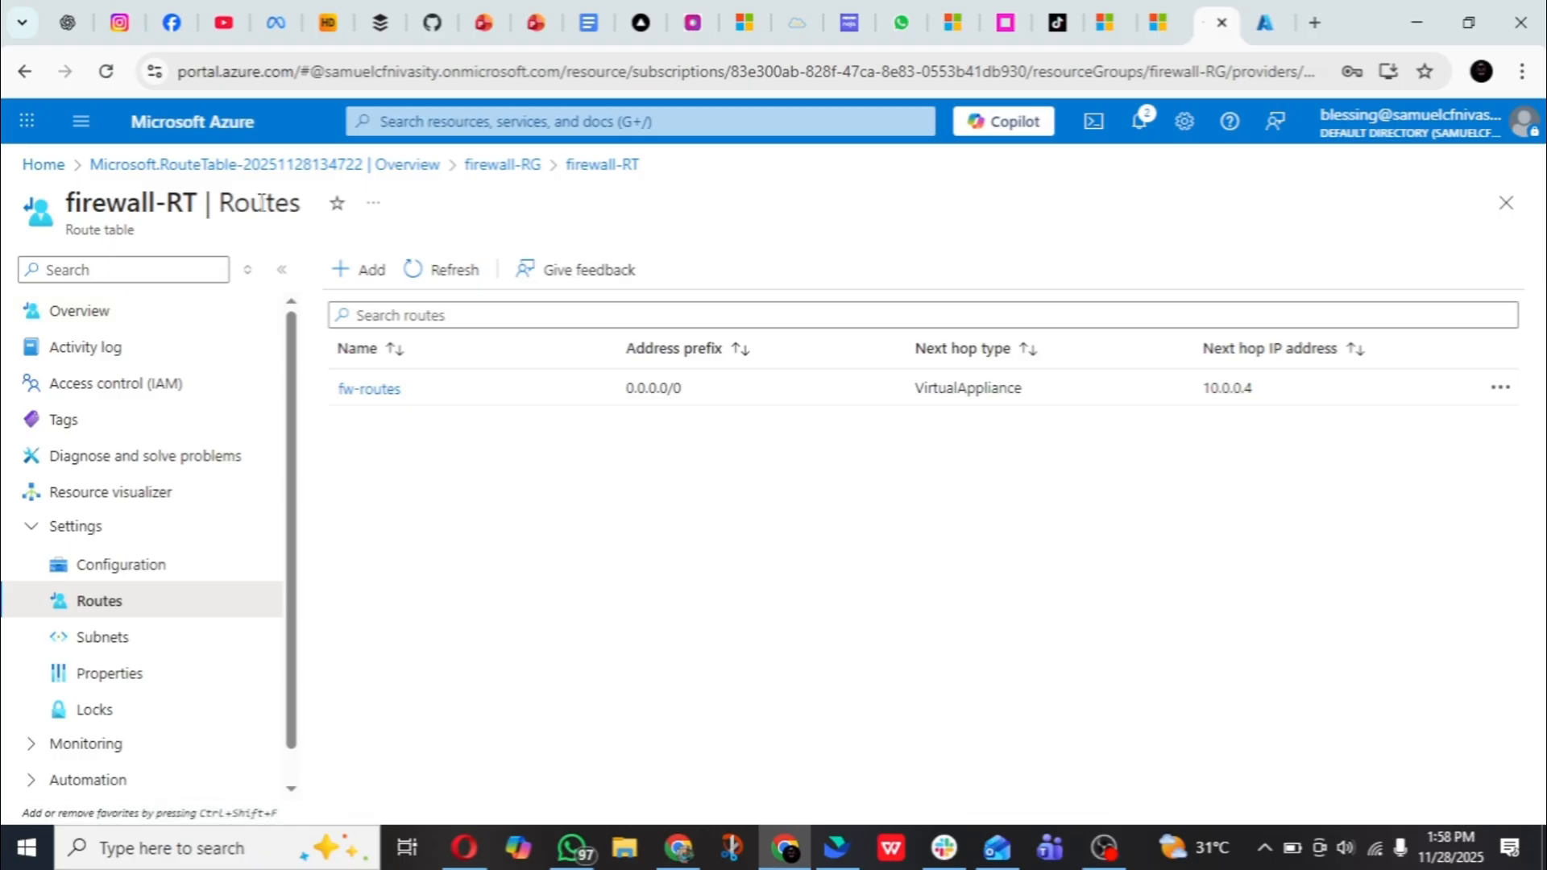
{"action": "left_click", "coordinate": [457, 121]}
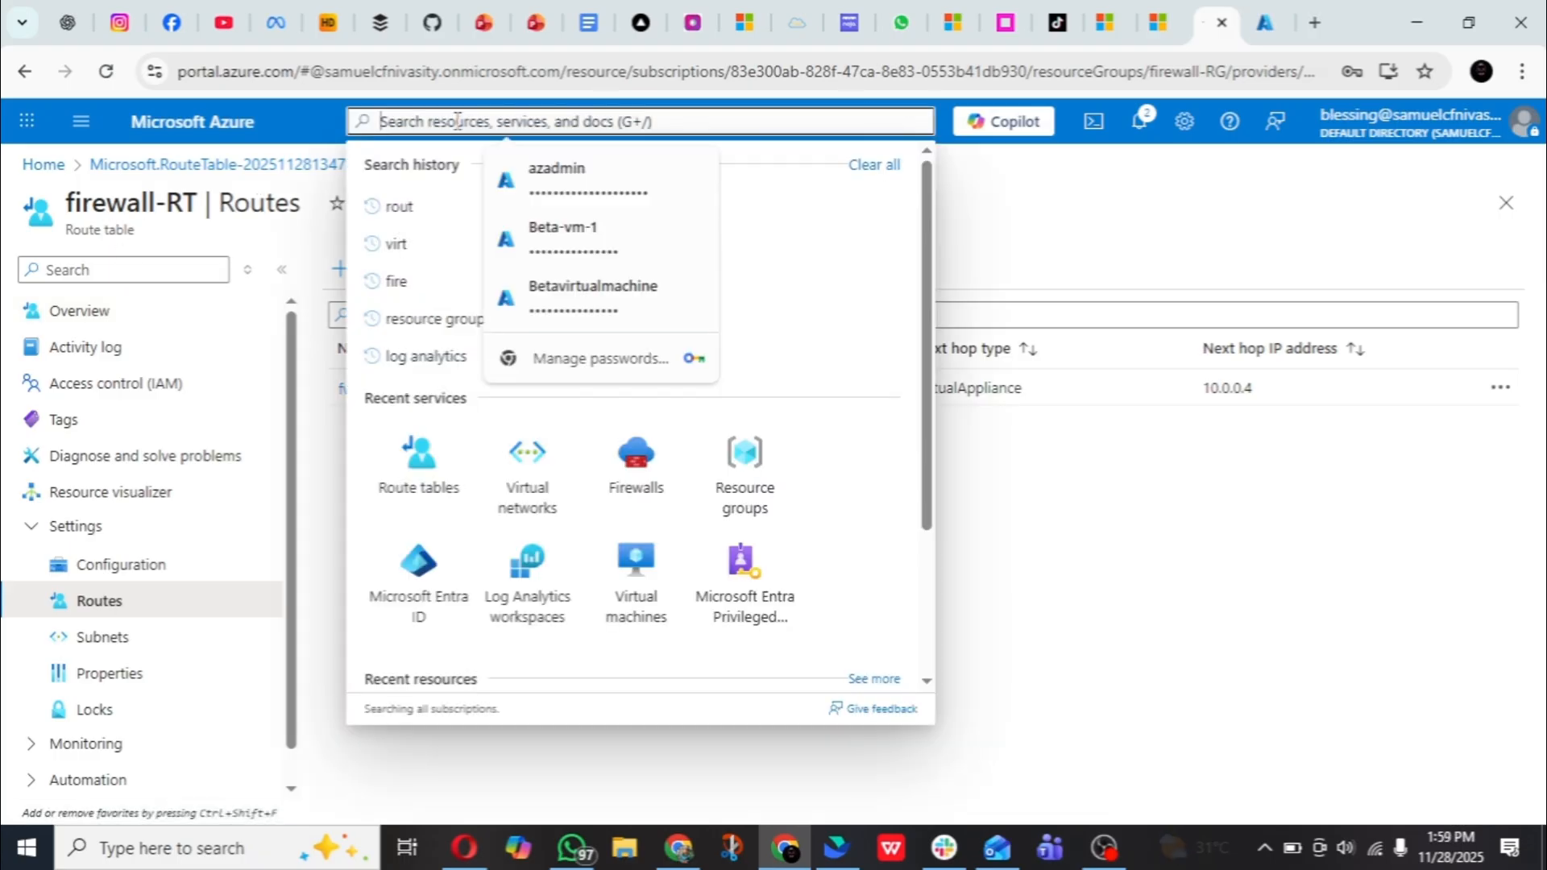
{"action": "left_click", "coordinate": [518, 485]}
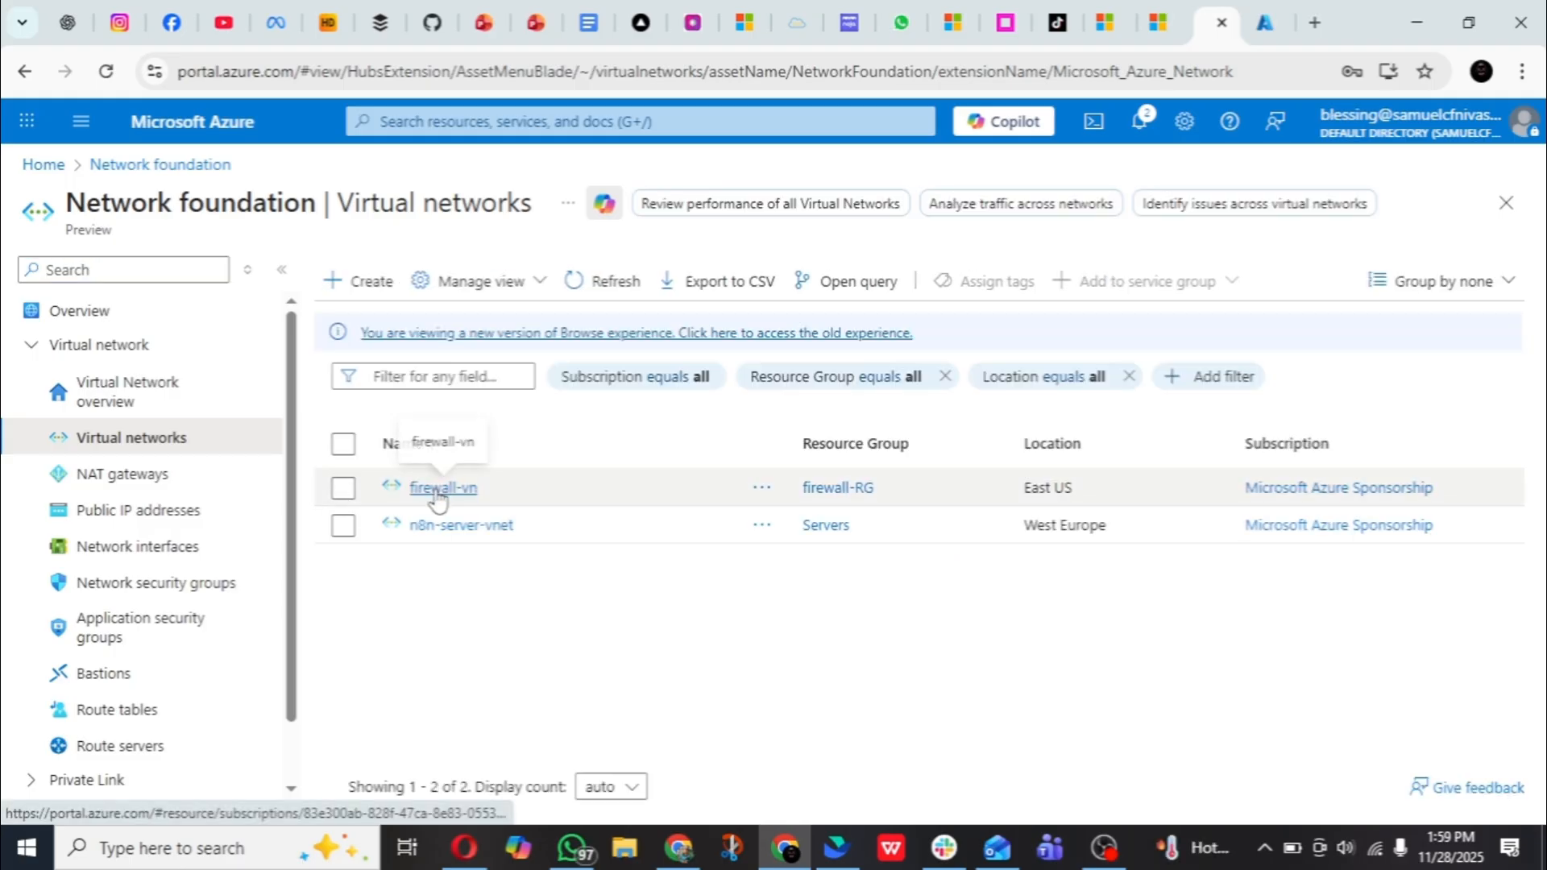
{"action": "left_click", "coordinate": [440, 488]}
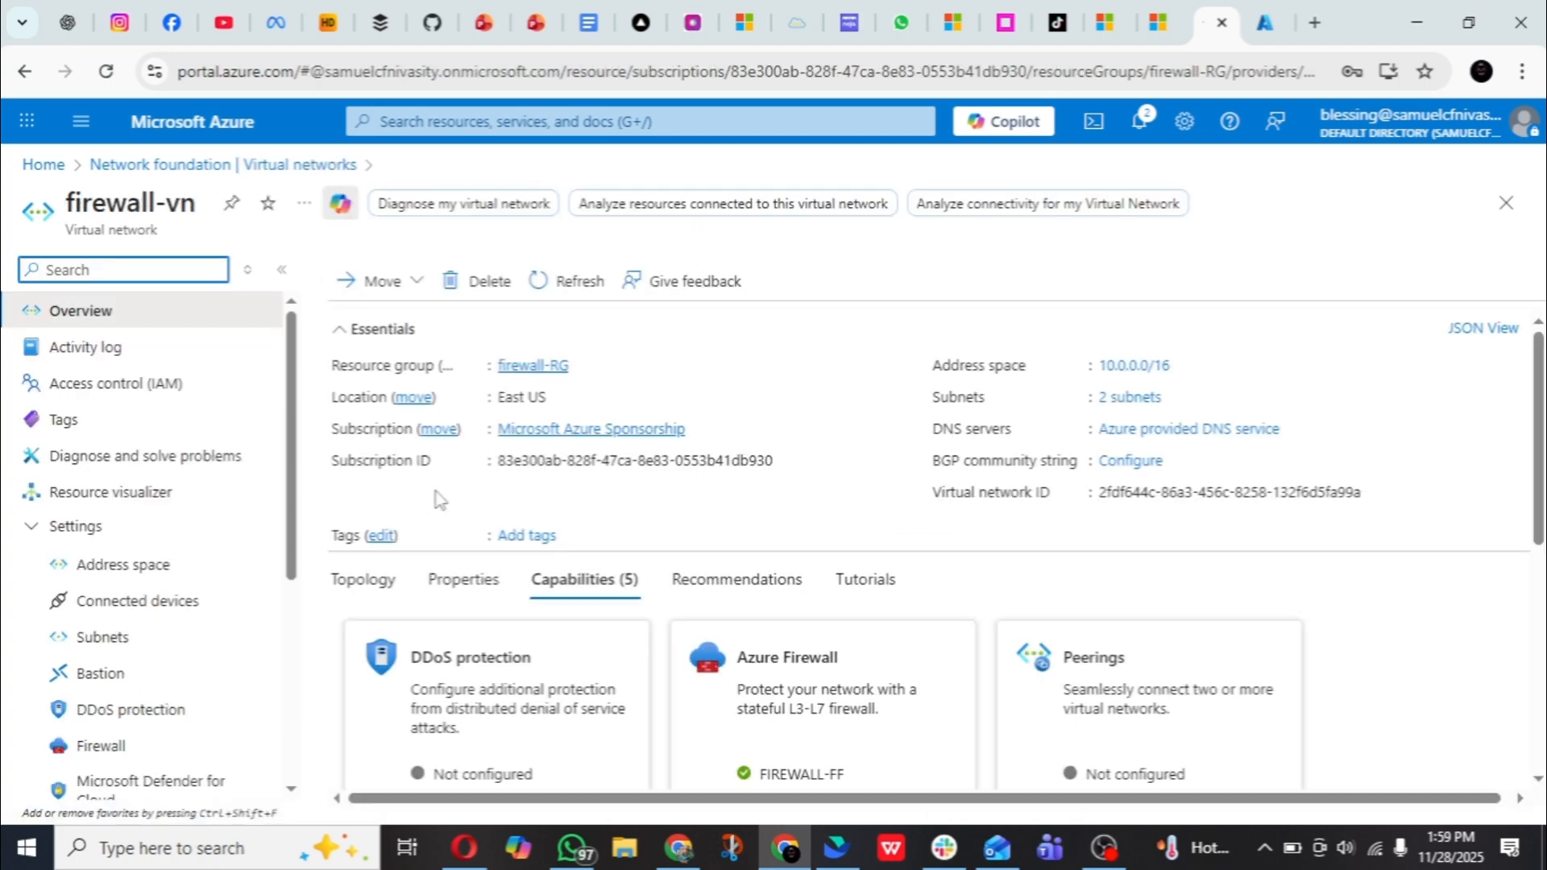
- Open the firewall-sbnet subnet of firewall-vn for editing and copy its subnet address range
{"action": "left_click", "coordinate": [159, 651]}
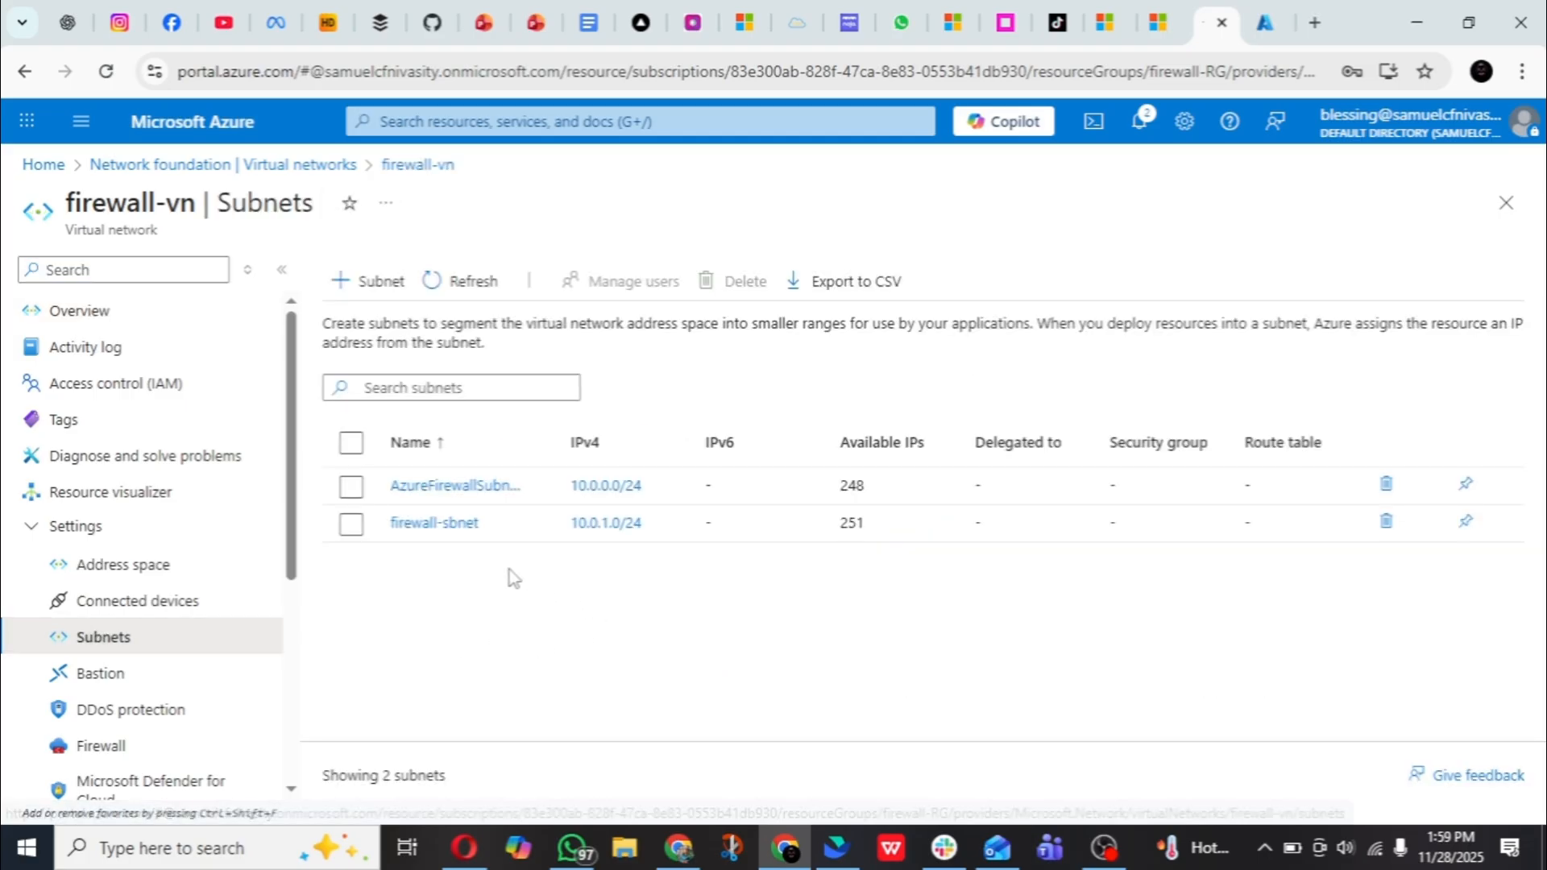
{"action": "left_click", "coordinate": [435, 523]}
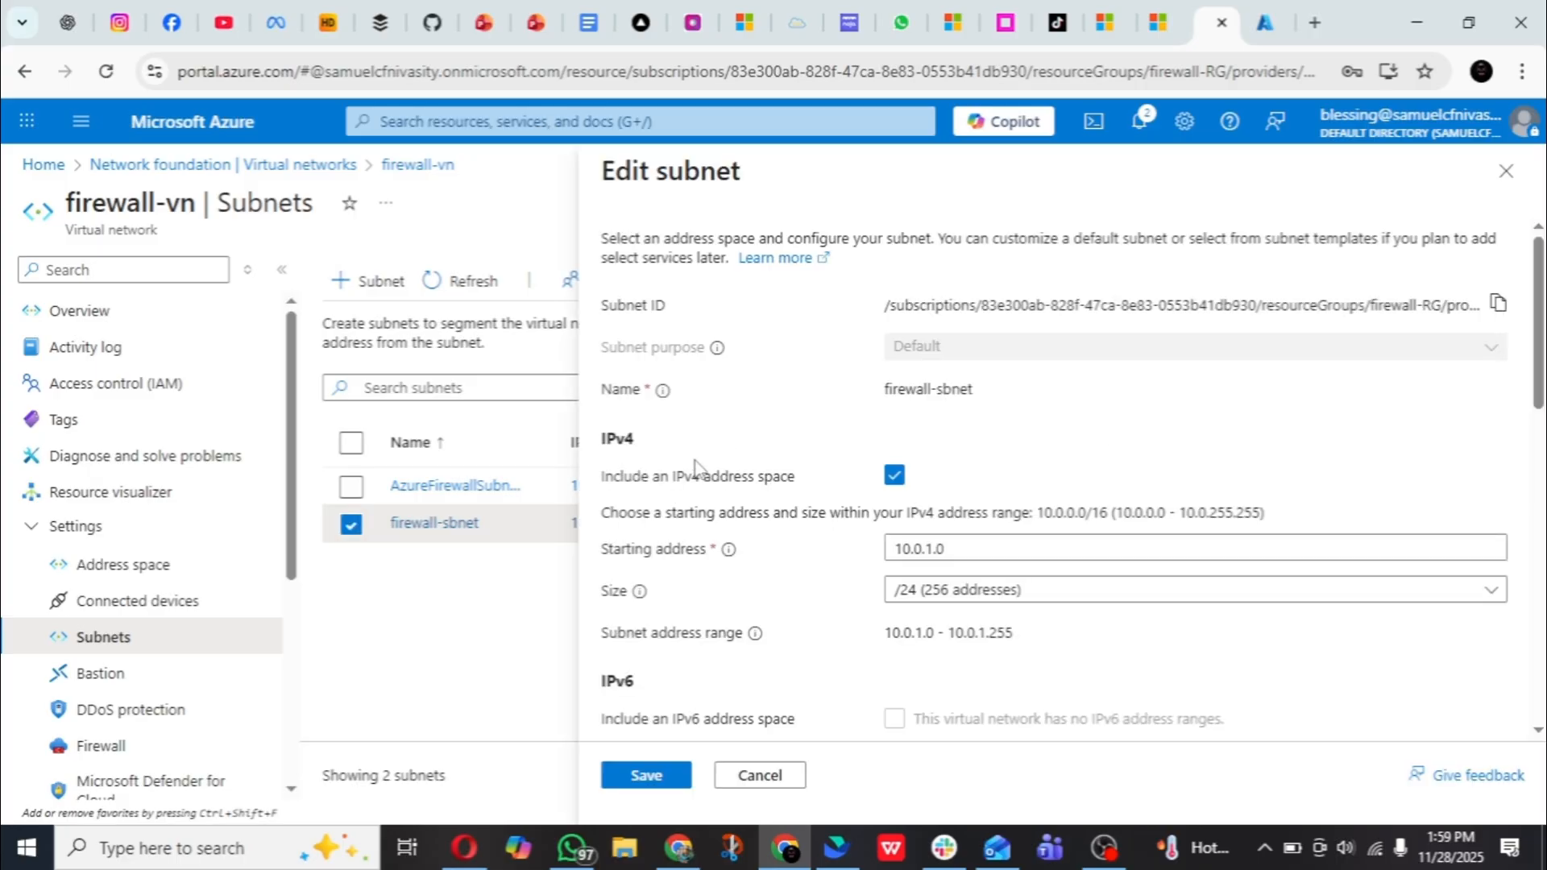
{"action": "scroll", "coordinate": [743, 447], "scroll_direction": "down", "scroll_amount": 3}
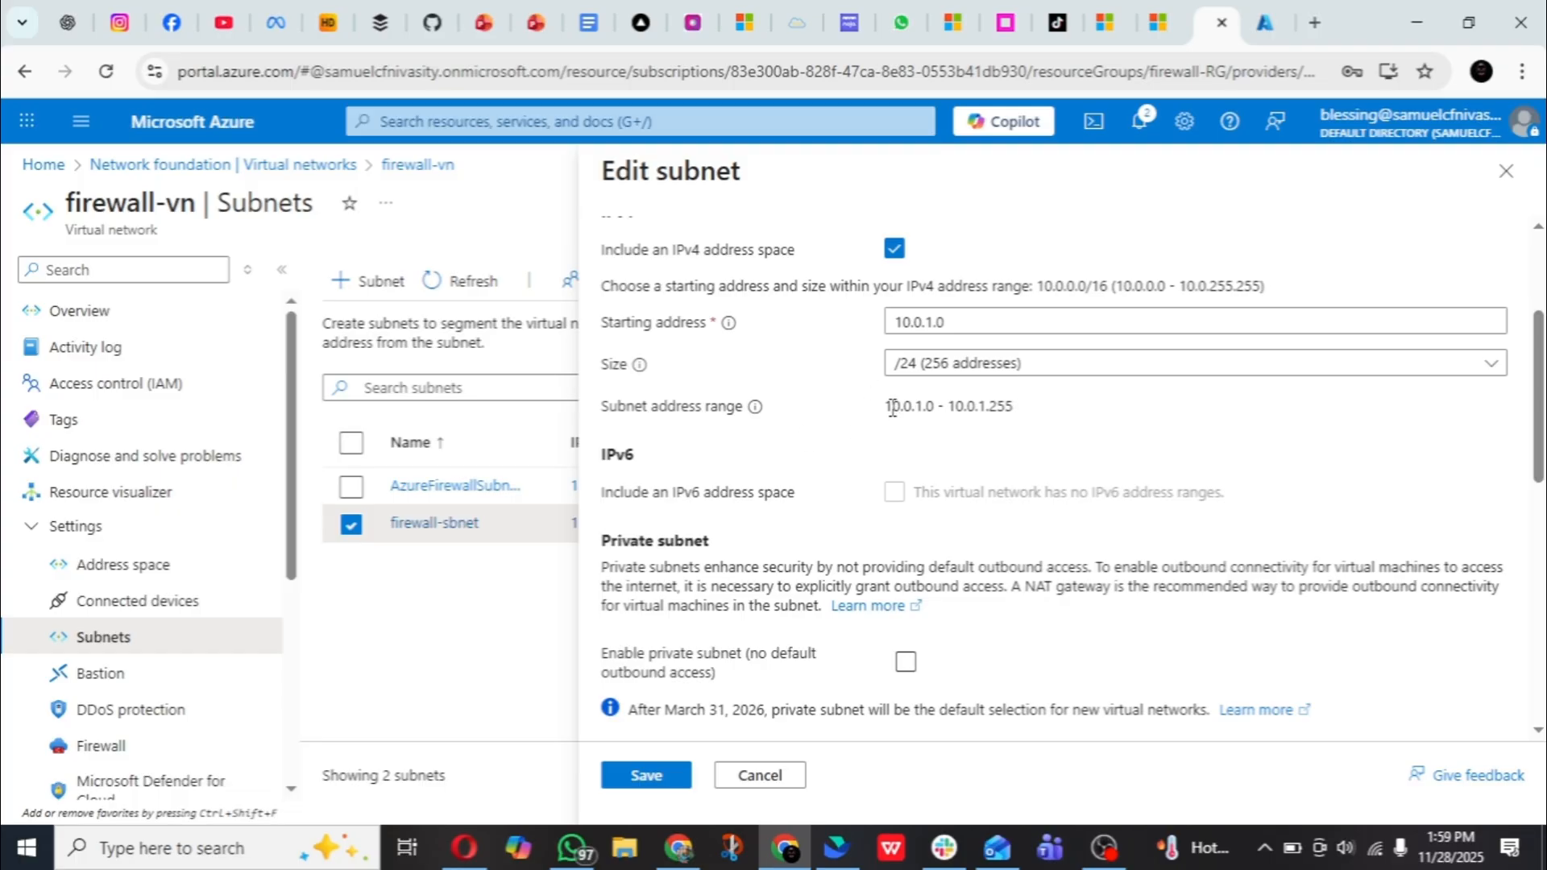
{"action": "left_click_drag", "start_coordinate": [889, 408], "coordinate": [1018, 404]}
{"action": "left_click", "coordinate": [808, 414]}
{"action": "scroll", "coordinate": [810, 415], "scroll_direction": "down", "scroll_amount": 9}
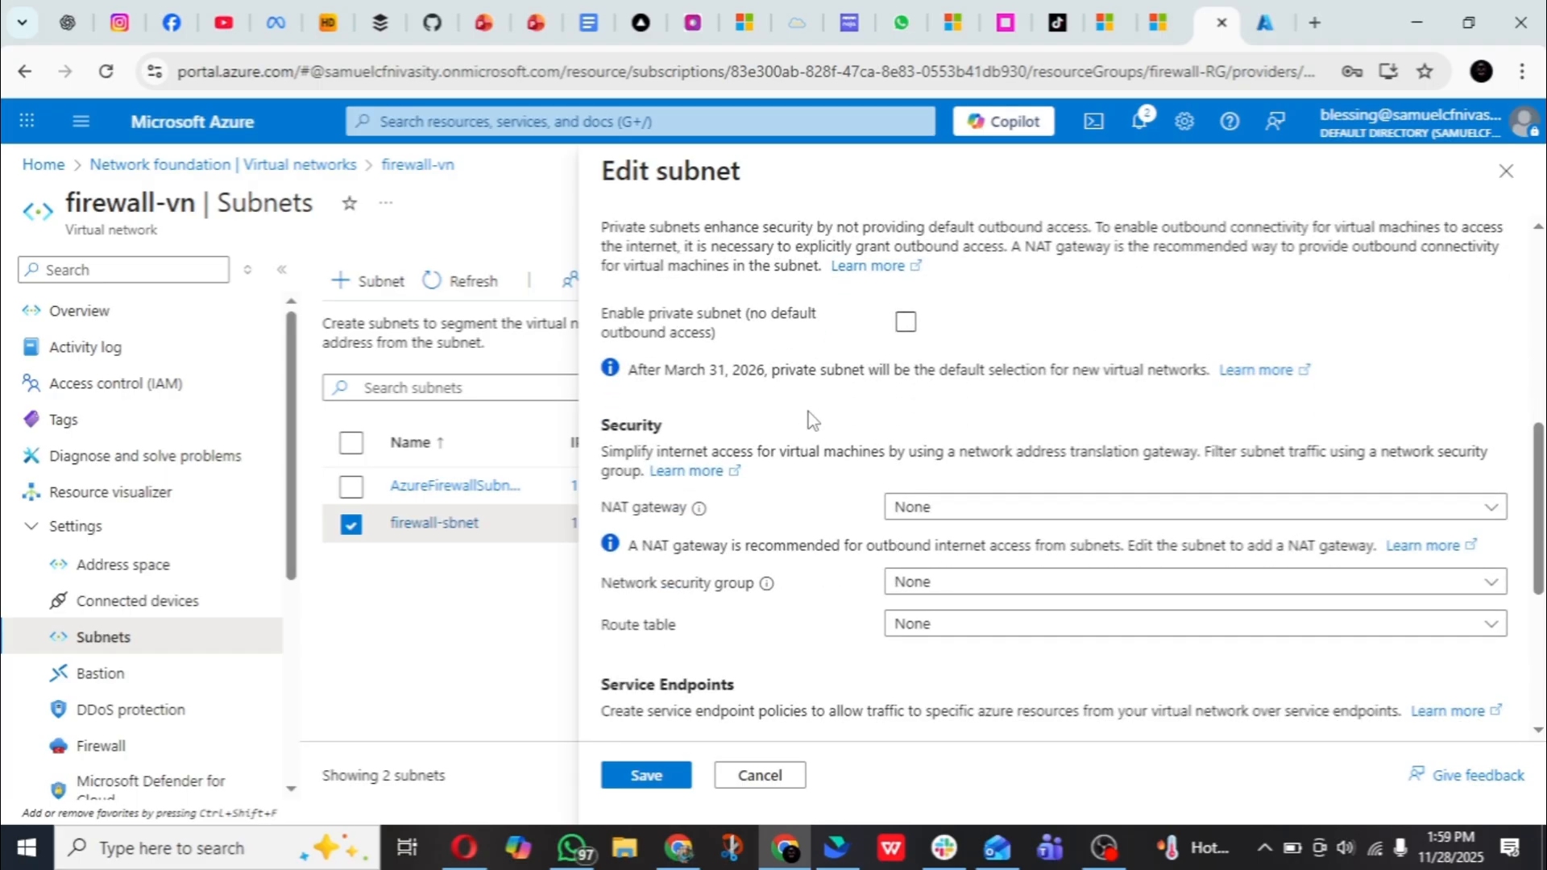
{"action": "scroll", "coordinate": [811, 415], "scroll_direction": "up", "scroll_amount": 10}
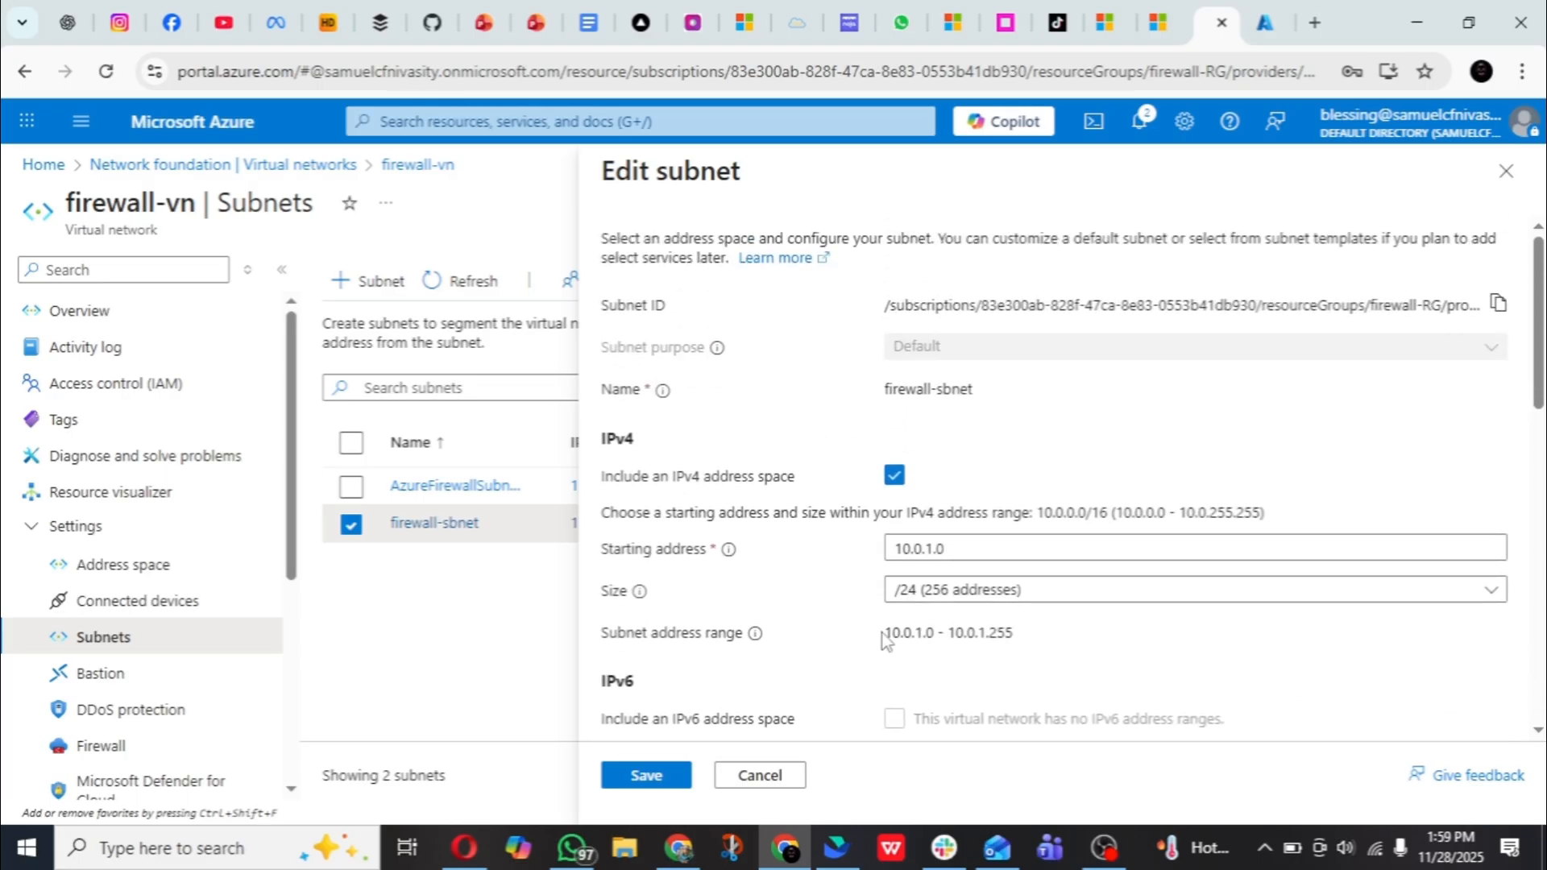
{"action": "left_click_drag", "start_coordinate": [884, 632], "coordinate": [1005, 628]}
{"action": "right_click", "coordinate": [1005, 630]}
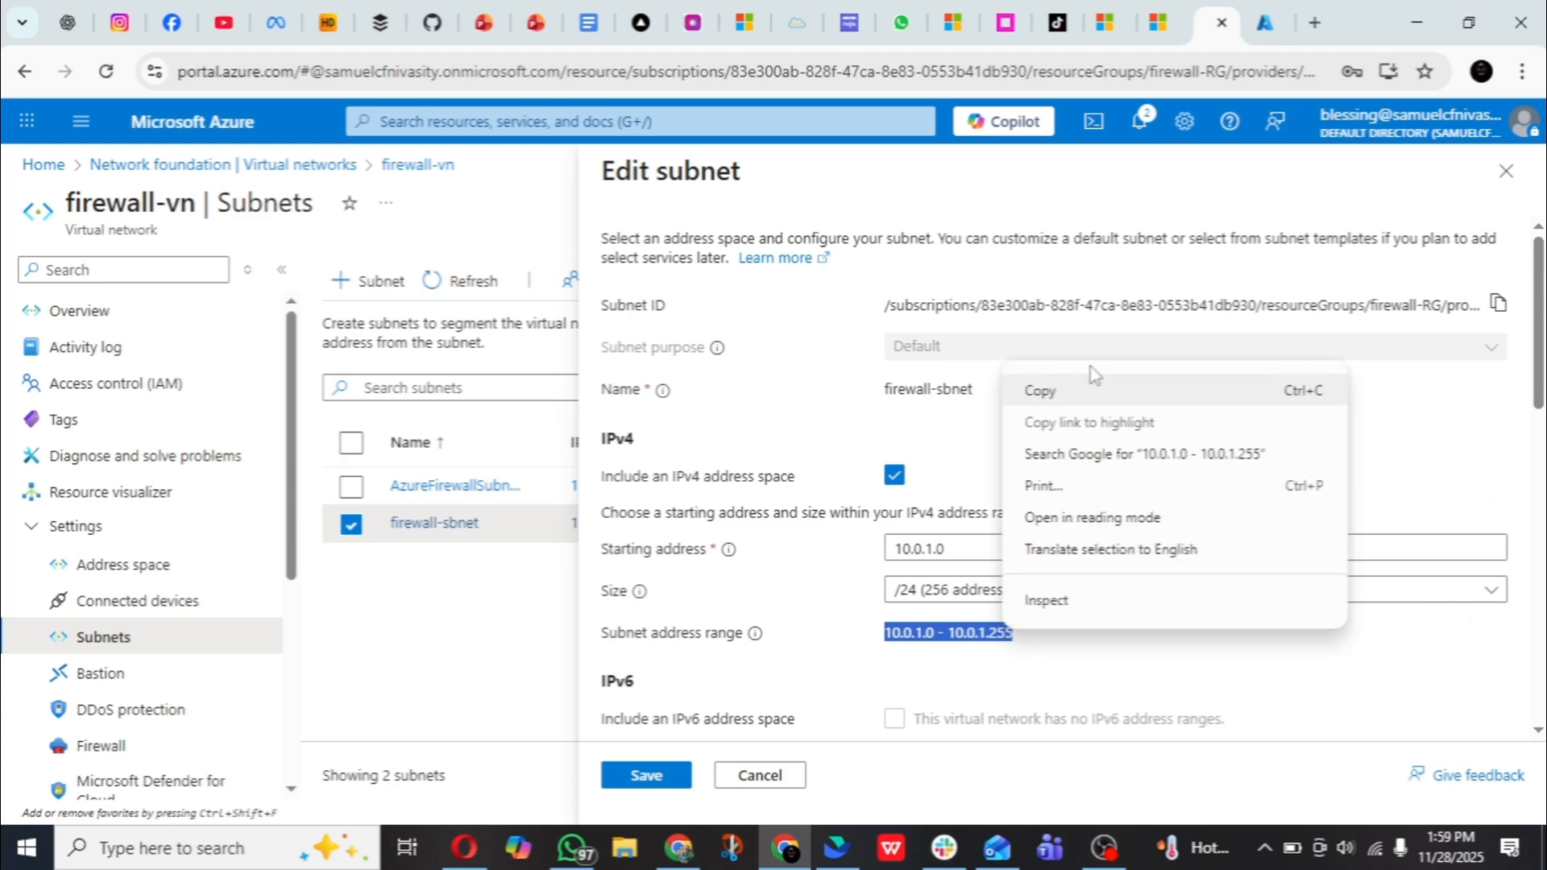
{"action": "left_click", "coordinate": [1090, 392]}
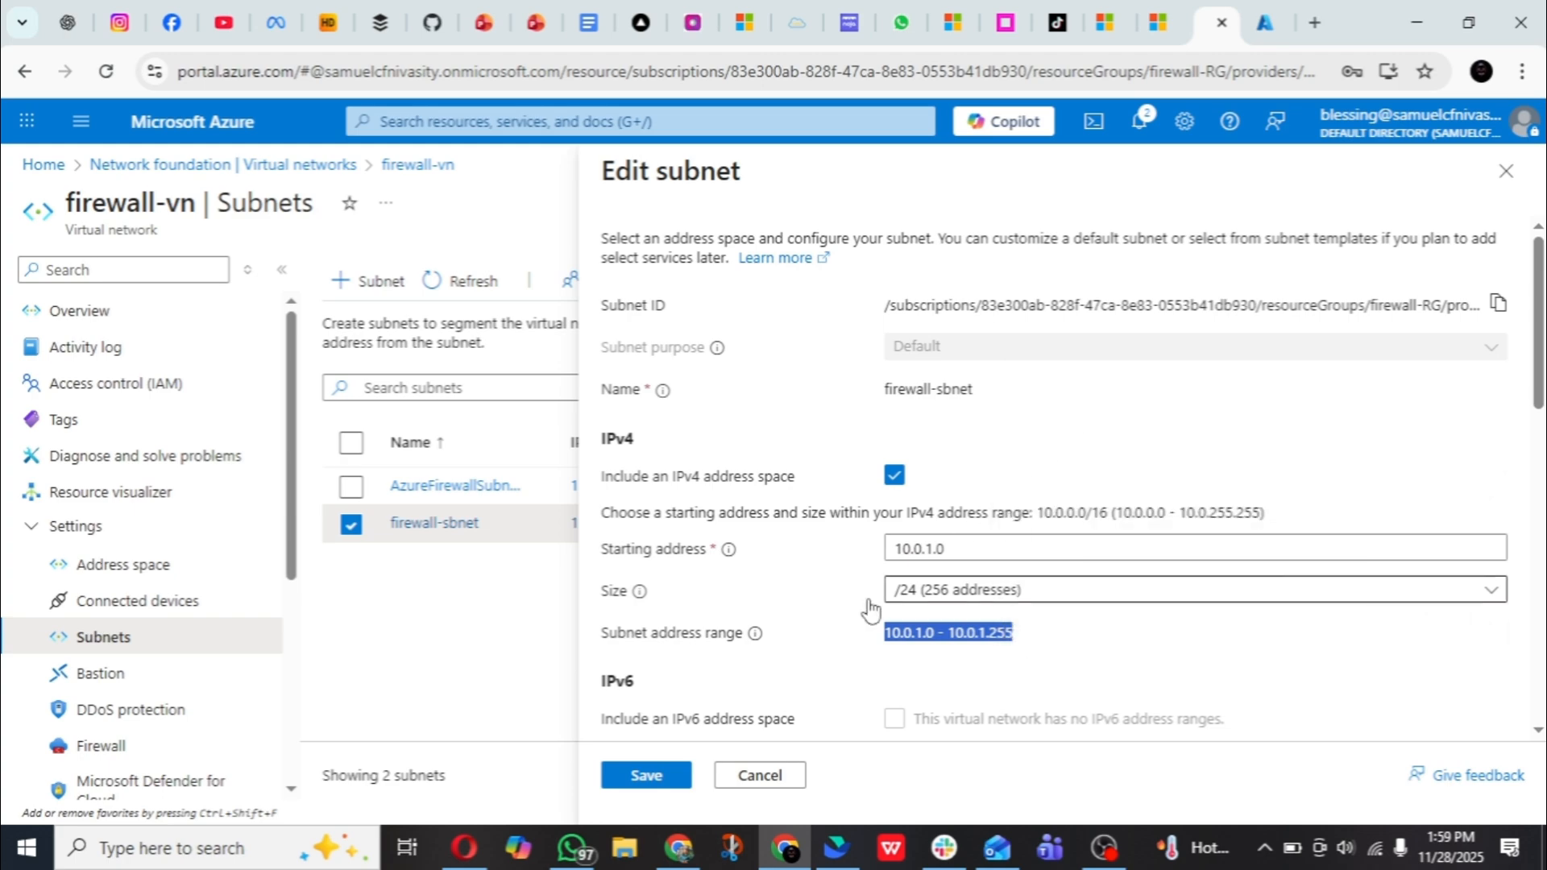
- Switch to Copilot, ask "10.0.1.0 - 10.0.1.255 equivalent please", and read through the answer for the CIDR notation
{"action": "left_click", "coordinate": [528, 844]}
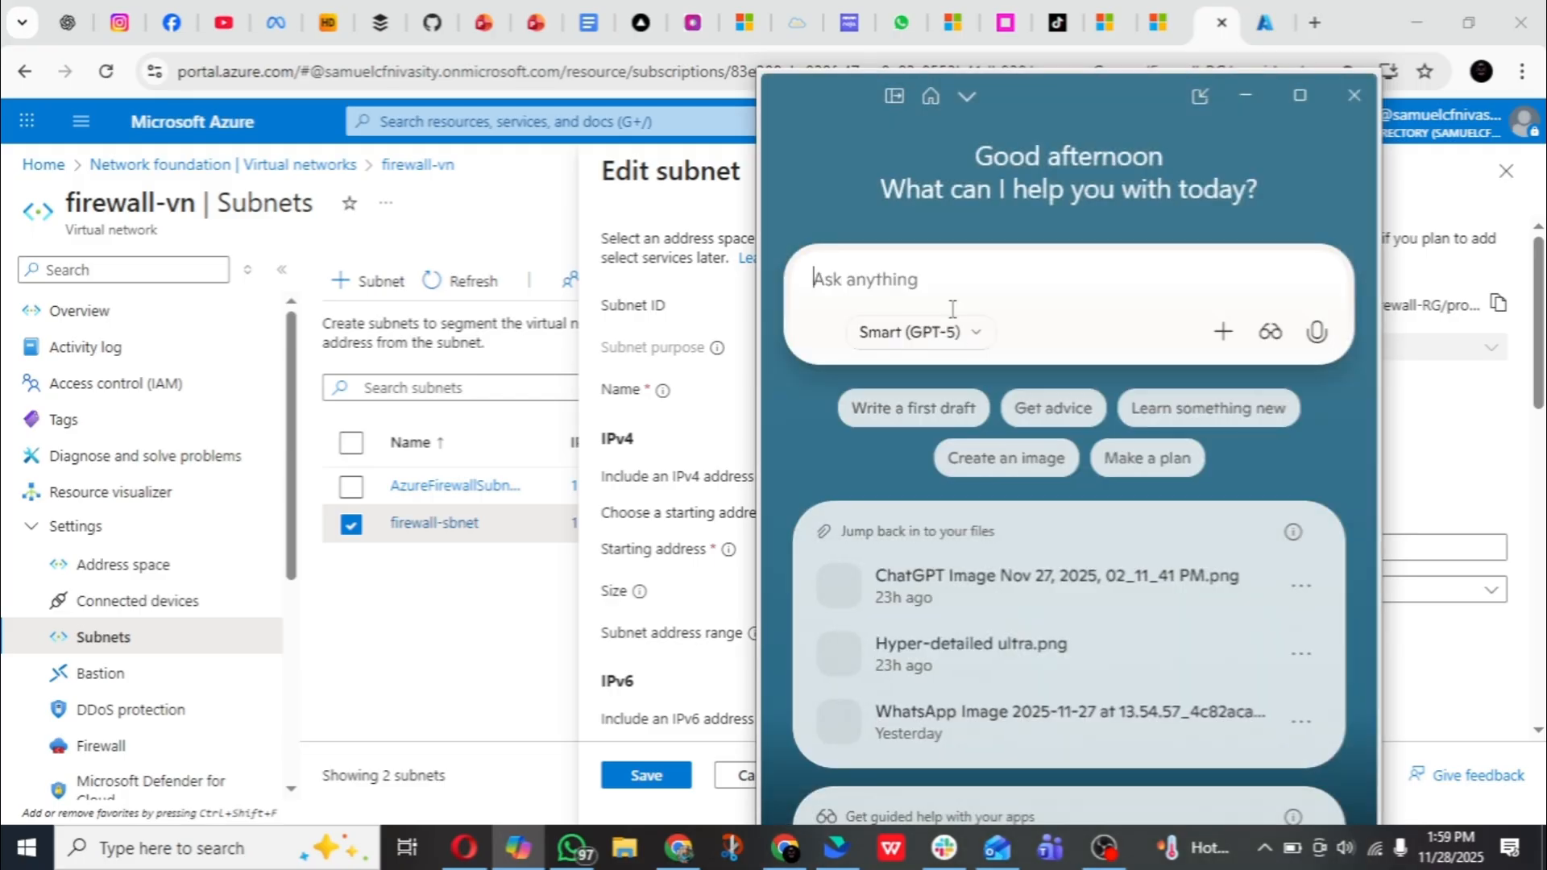
{"action": "key", "text": "ctrl+v"}
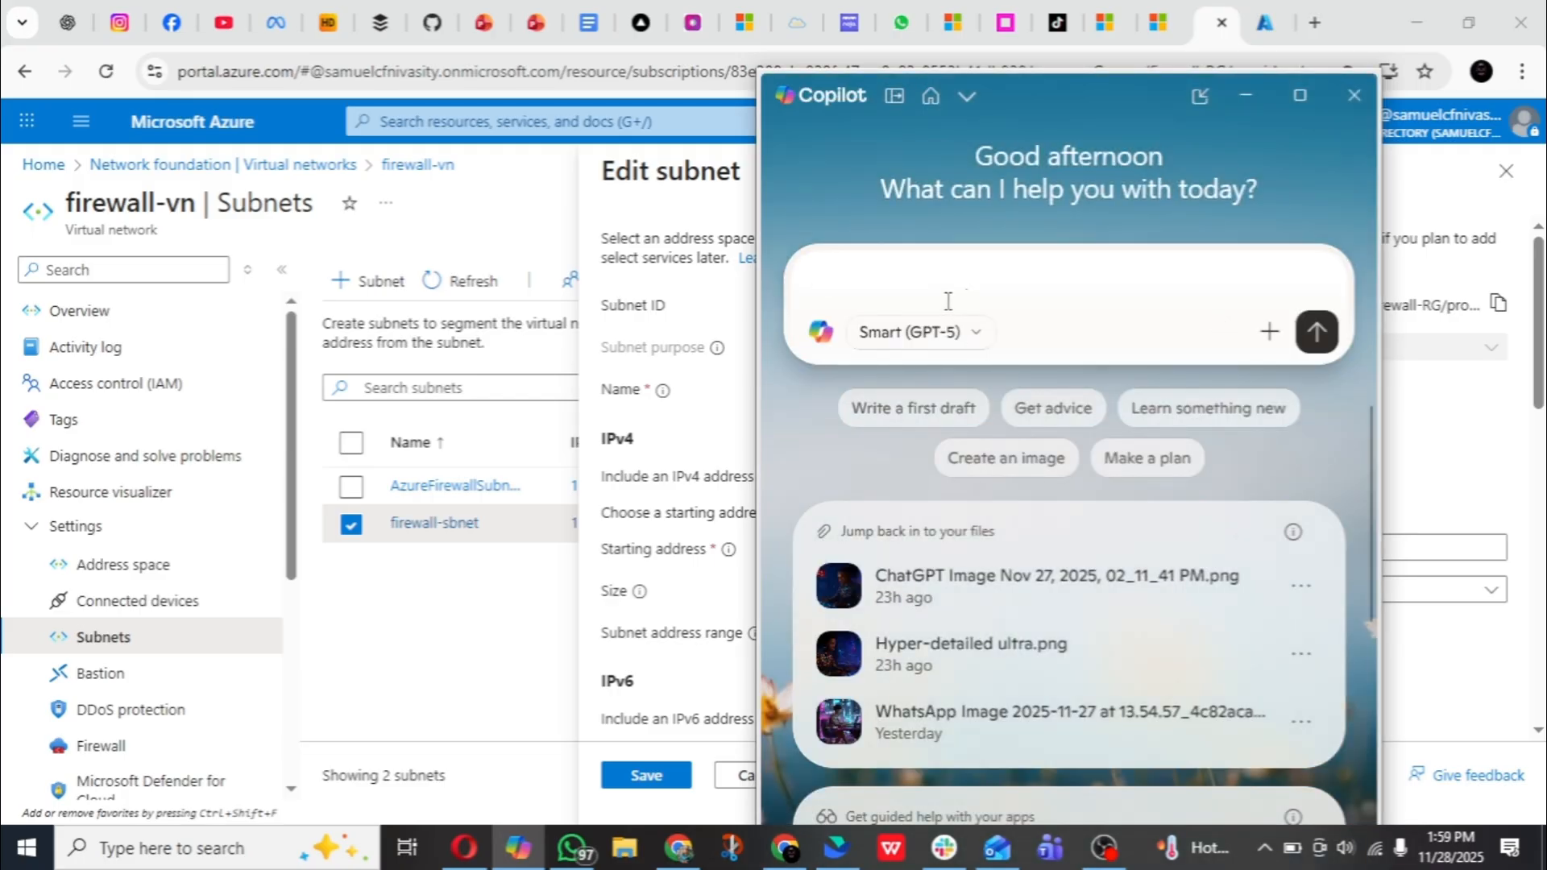
{"action": "type", "text": "equiv"}
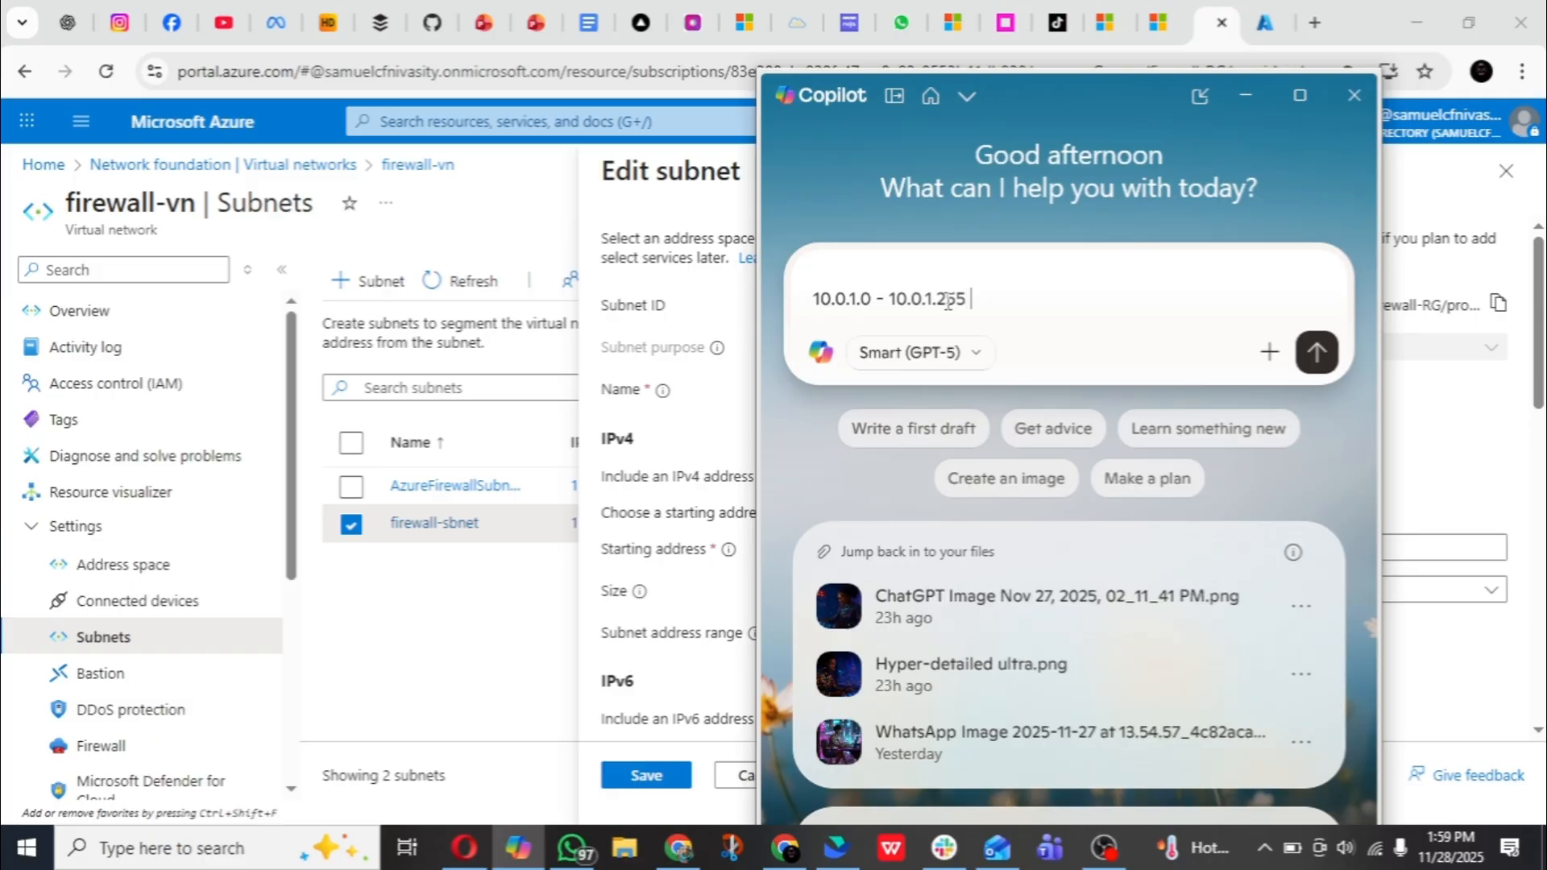
{"action": "type", "text": "alent please"}
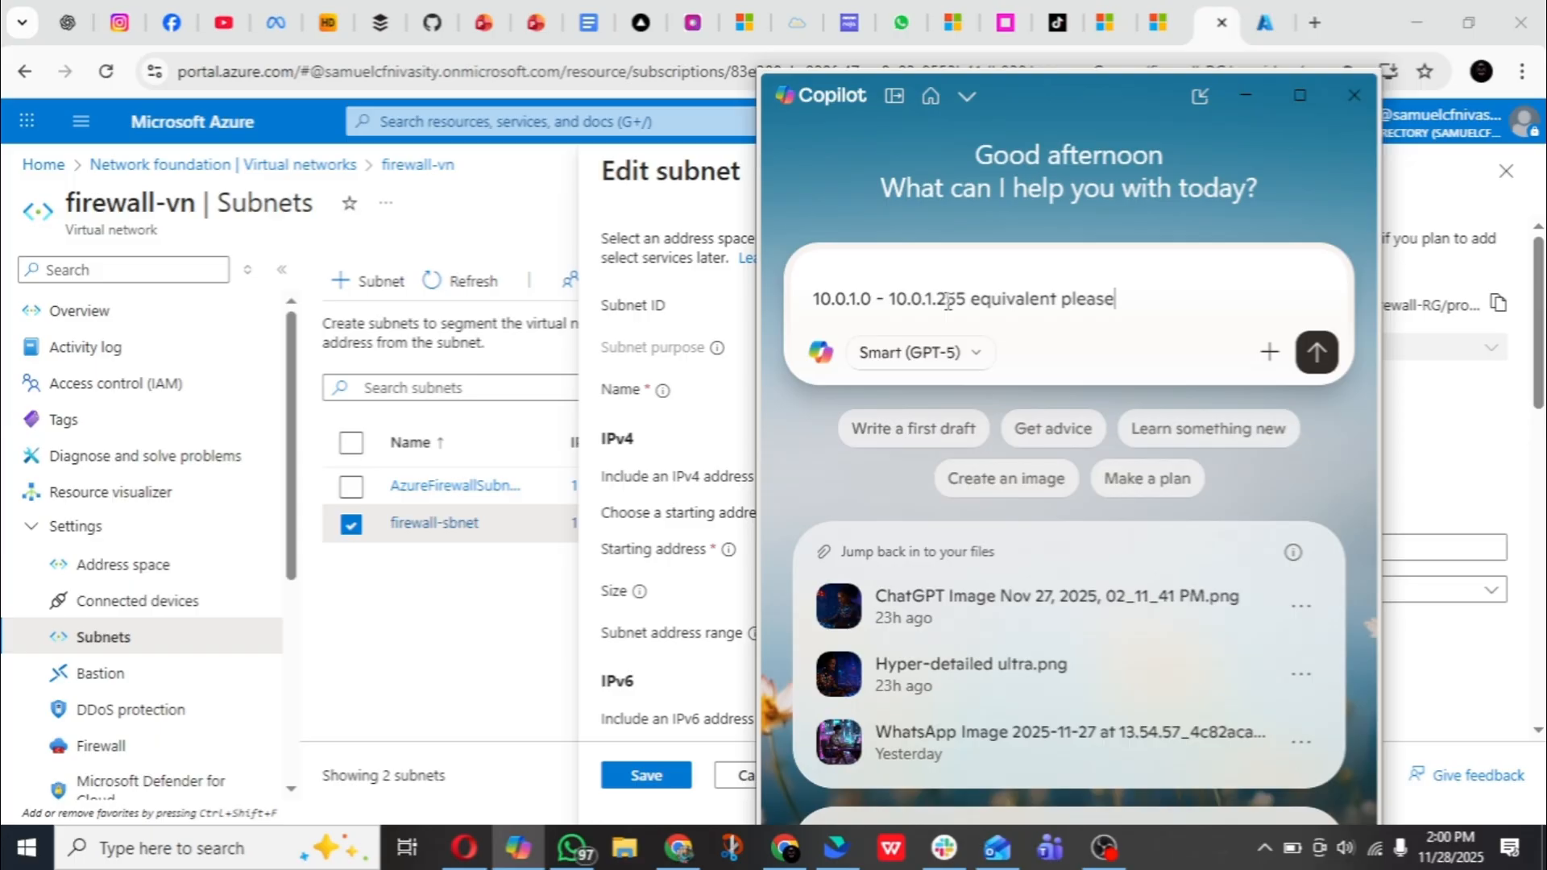
{"action": "key", "text": "Return"}
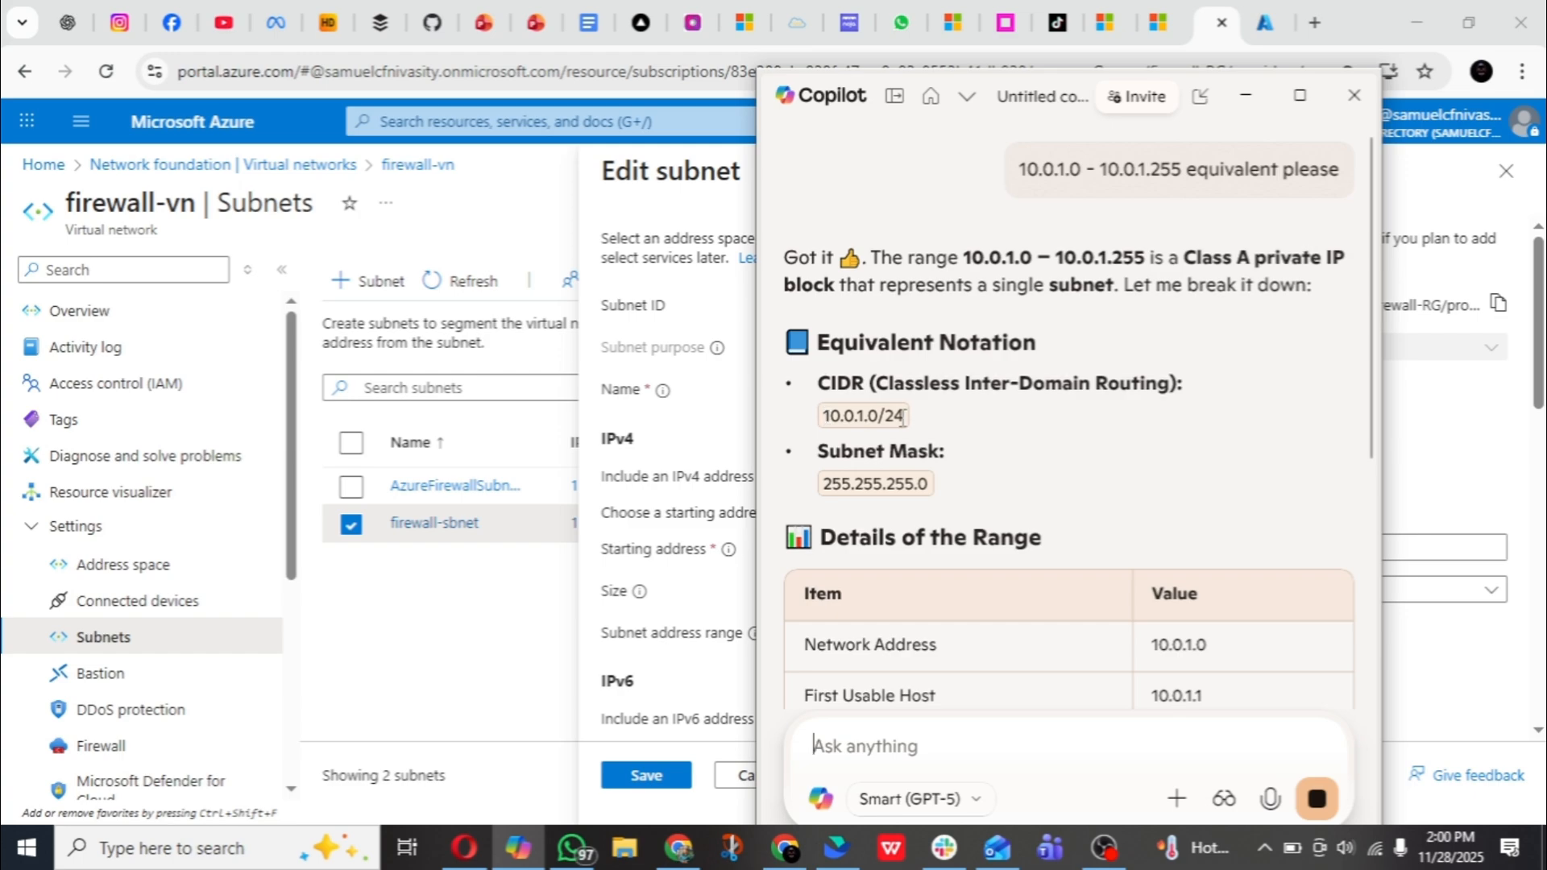
{"action": "scroll", "coordinate": [848, 414], "scroll_direction": "down", "scroll_amount": 7}
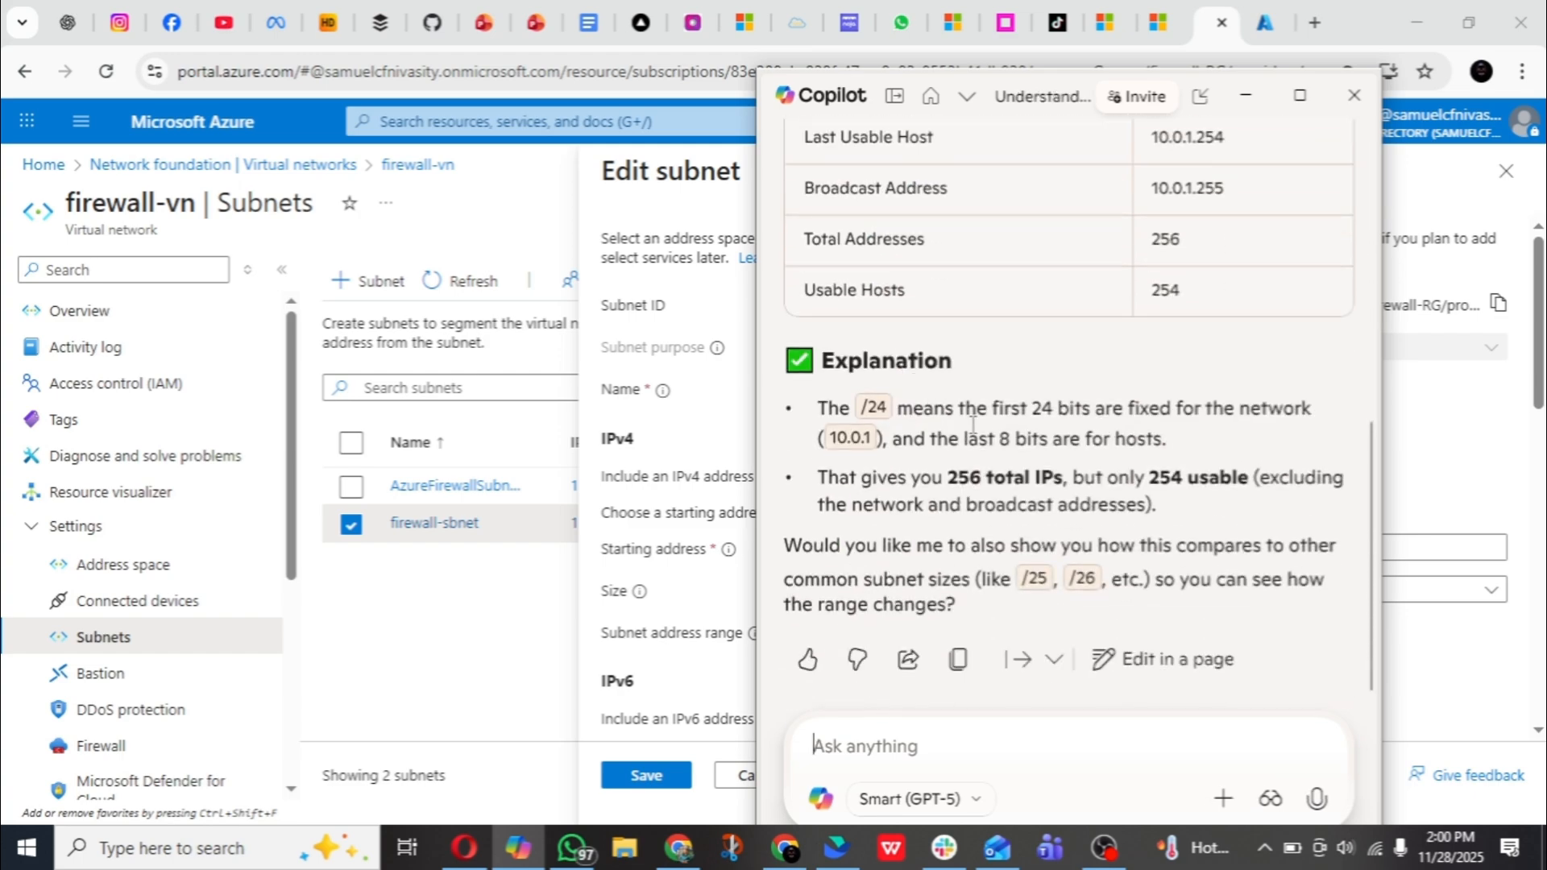
{"action": "scroll", "coordinate": [975, 428], "scroll_direction": "up", "scroll_amount": 5}
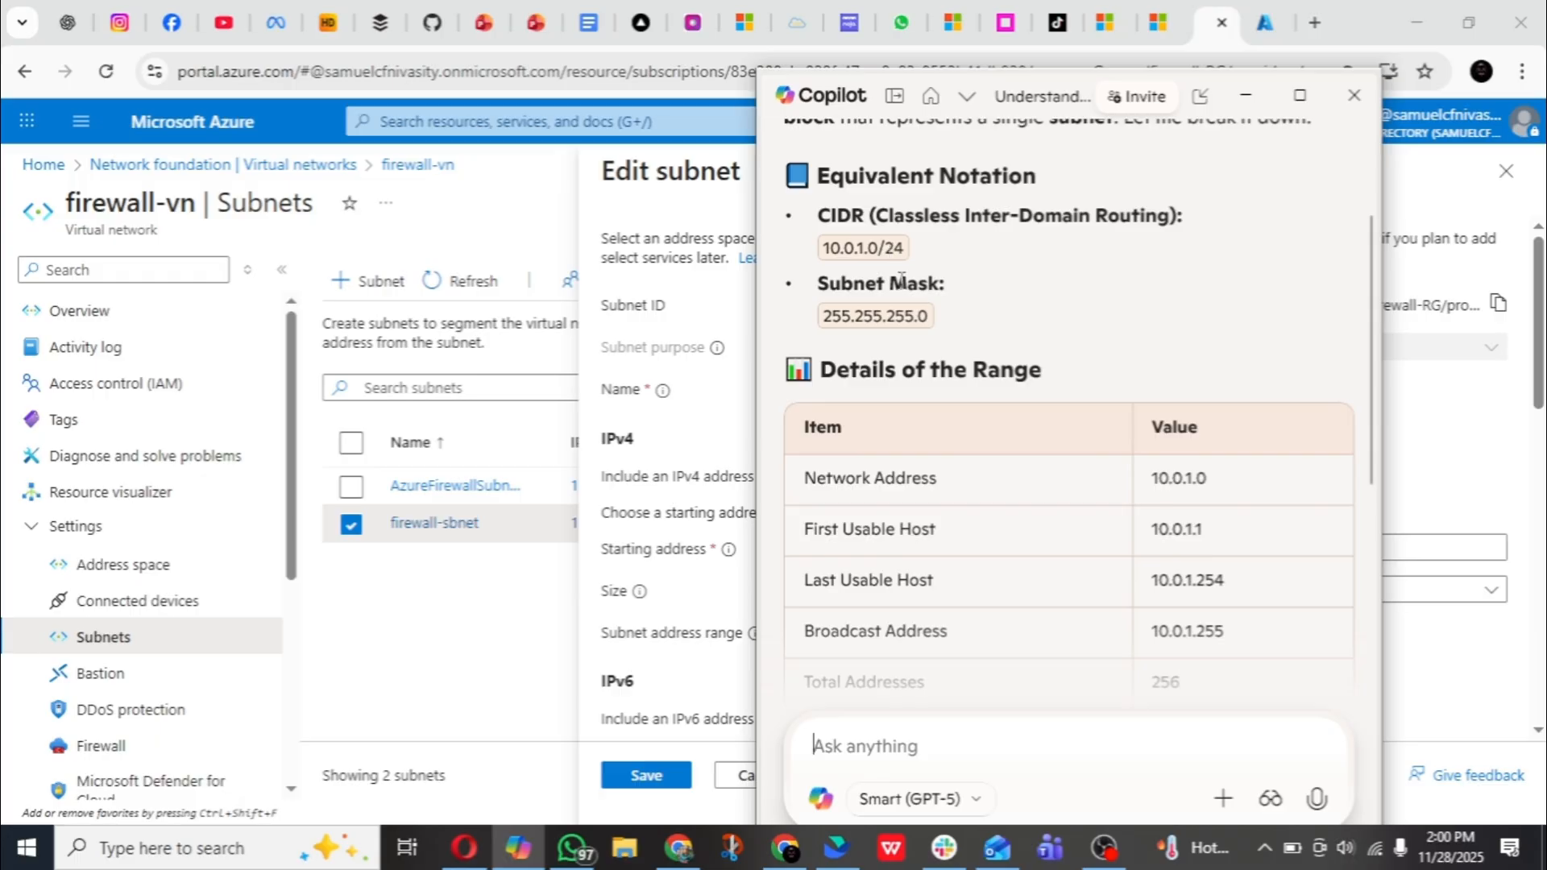
{"action": "scroll", "coordinate": [889, 250], "scroll_direction": "down", "scroll_amount": 5}
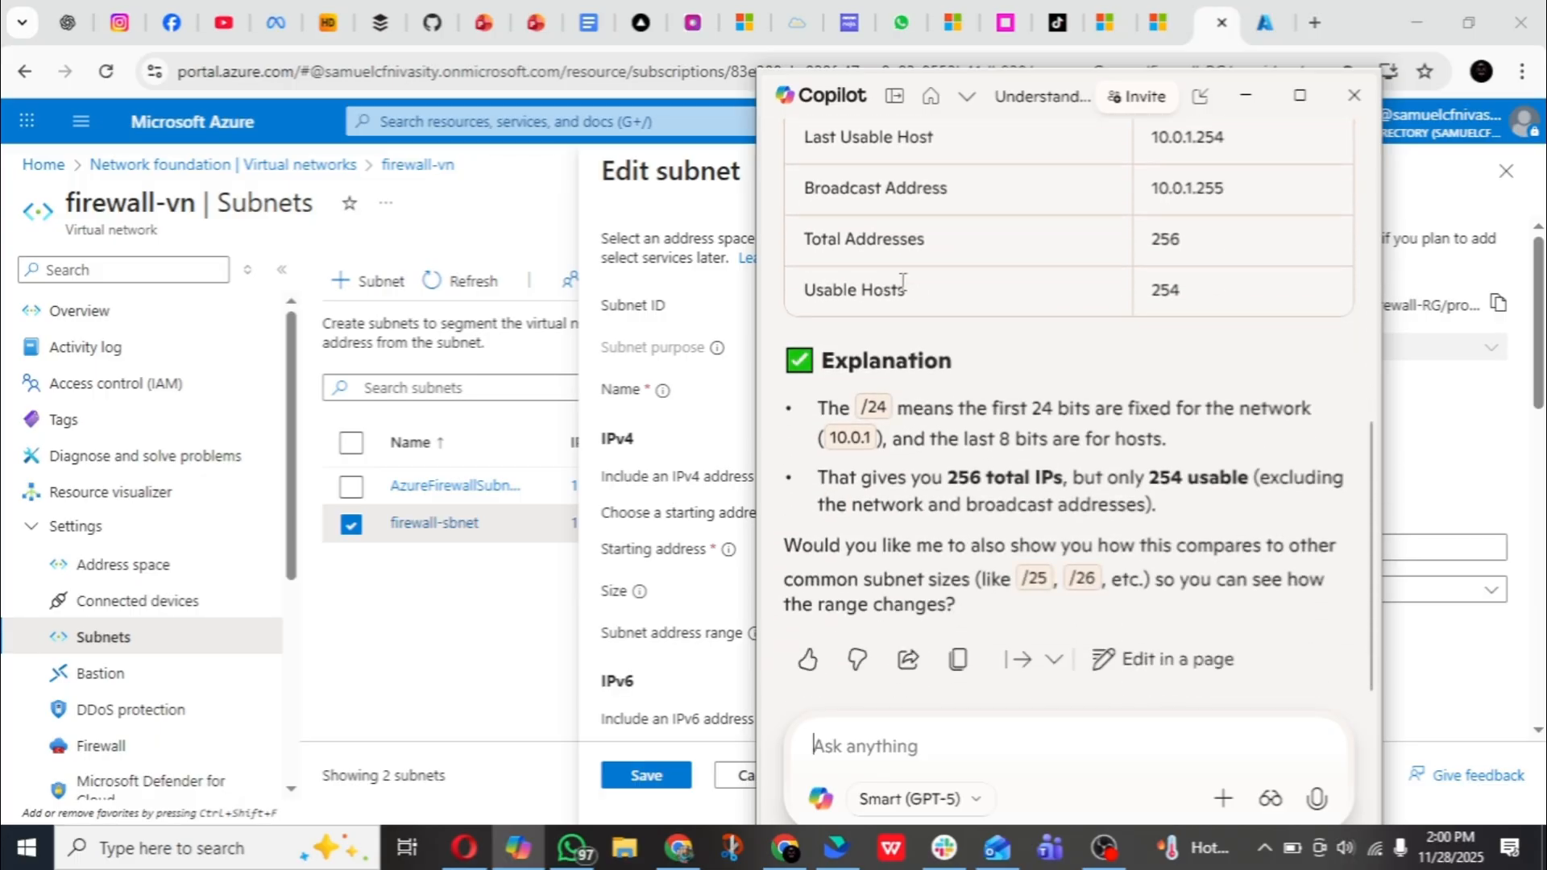
{"action": "scroll", "coordinate": [902, 281], "scroll_direction": "up", "scroll_amount": 6}
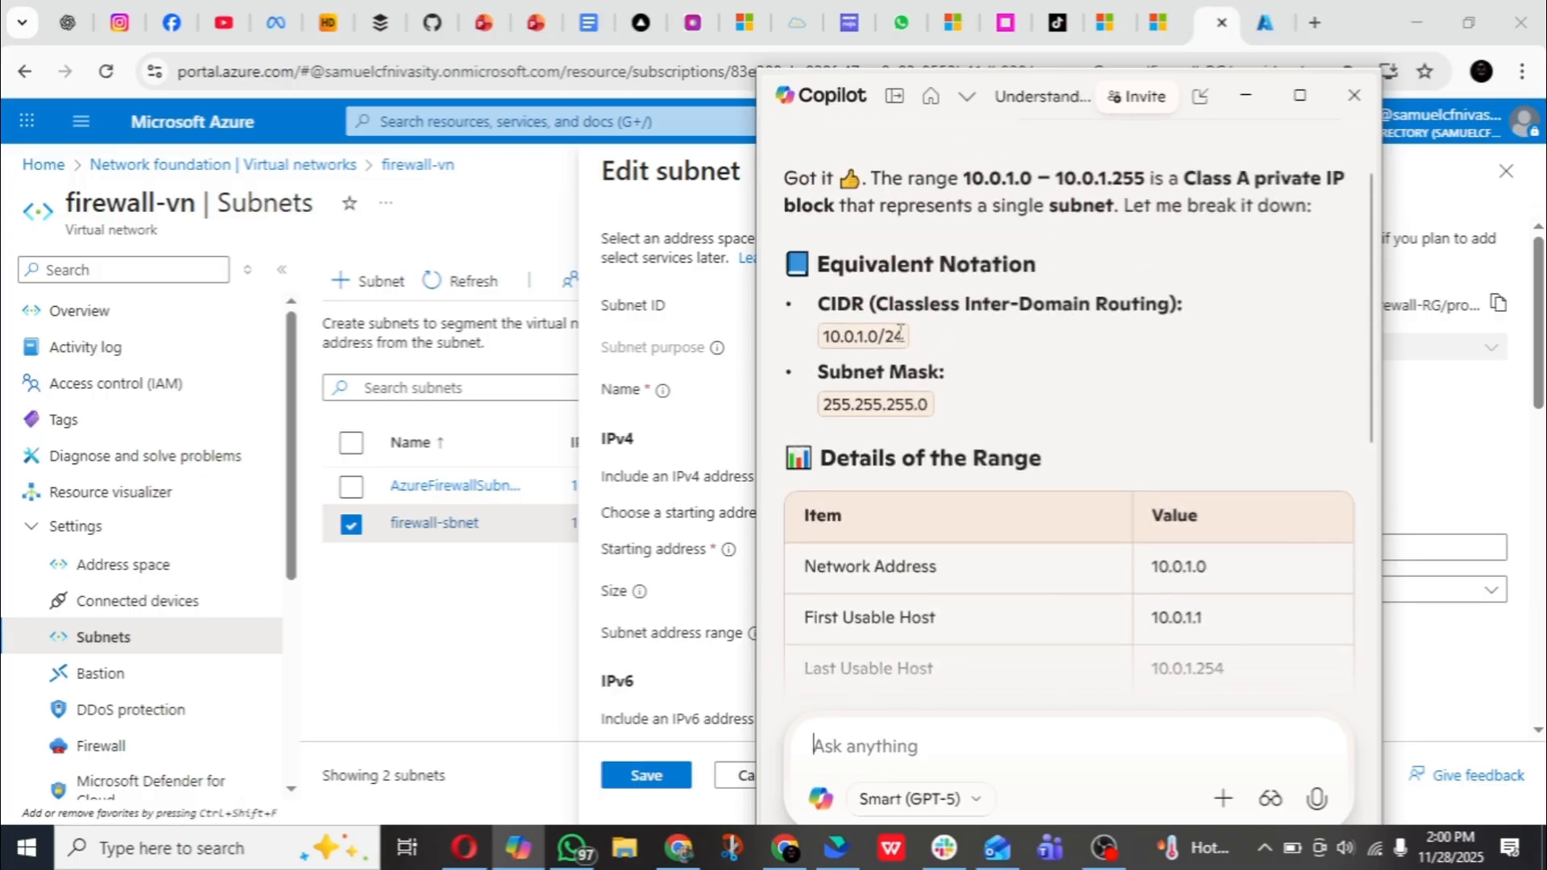
- Copy 10.0.1.0/24 from the Copilot answer, try pasting it as the AllowDNS rule's source in the Firewall-FF browser tab, and clear the field
{"action": "double_click", "coordinate": [900, 333]}
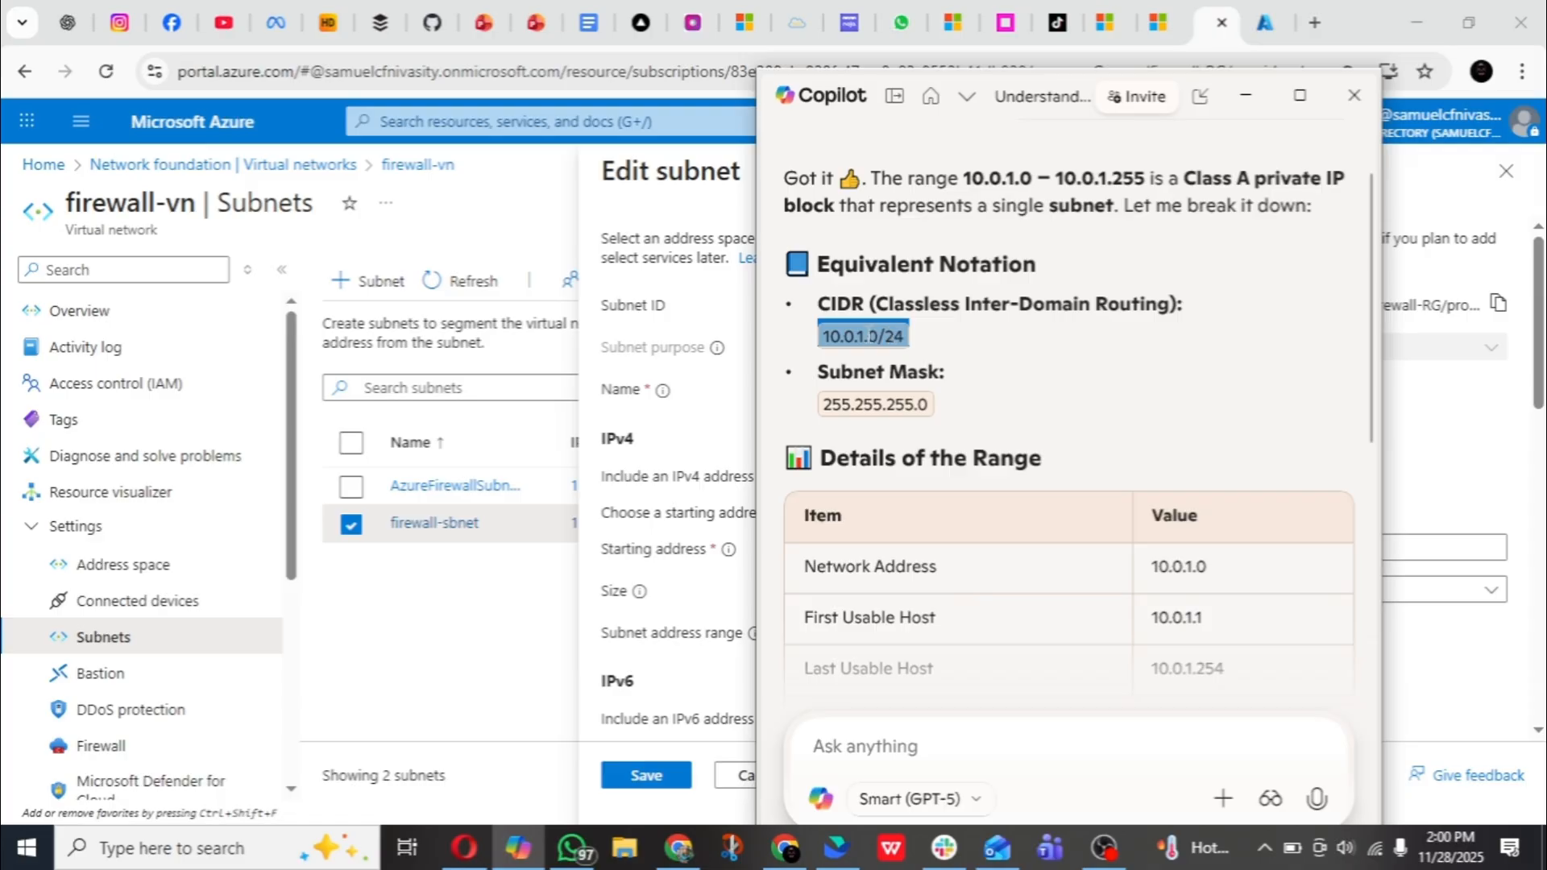
{"action": "right_click", "coordinate": [872, 336]}
{"action": "left_click", "coordinate": [935, 378]}
{"action": "left_click", "coordinate": [1267, 28]}
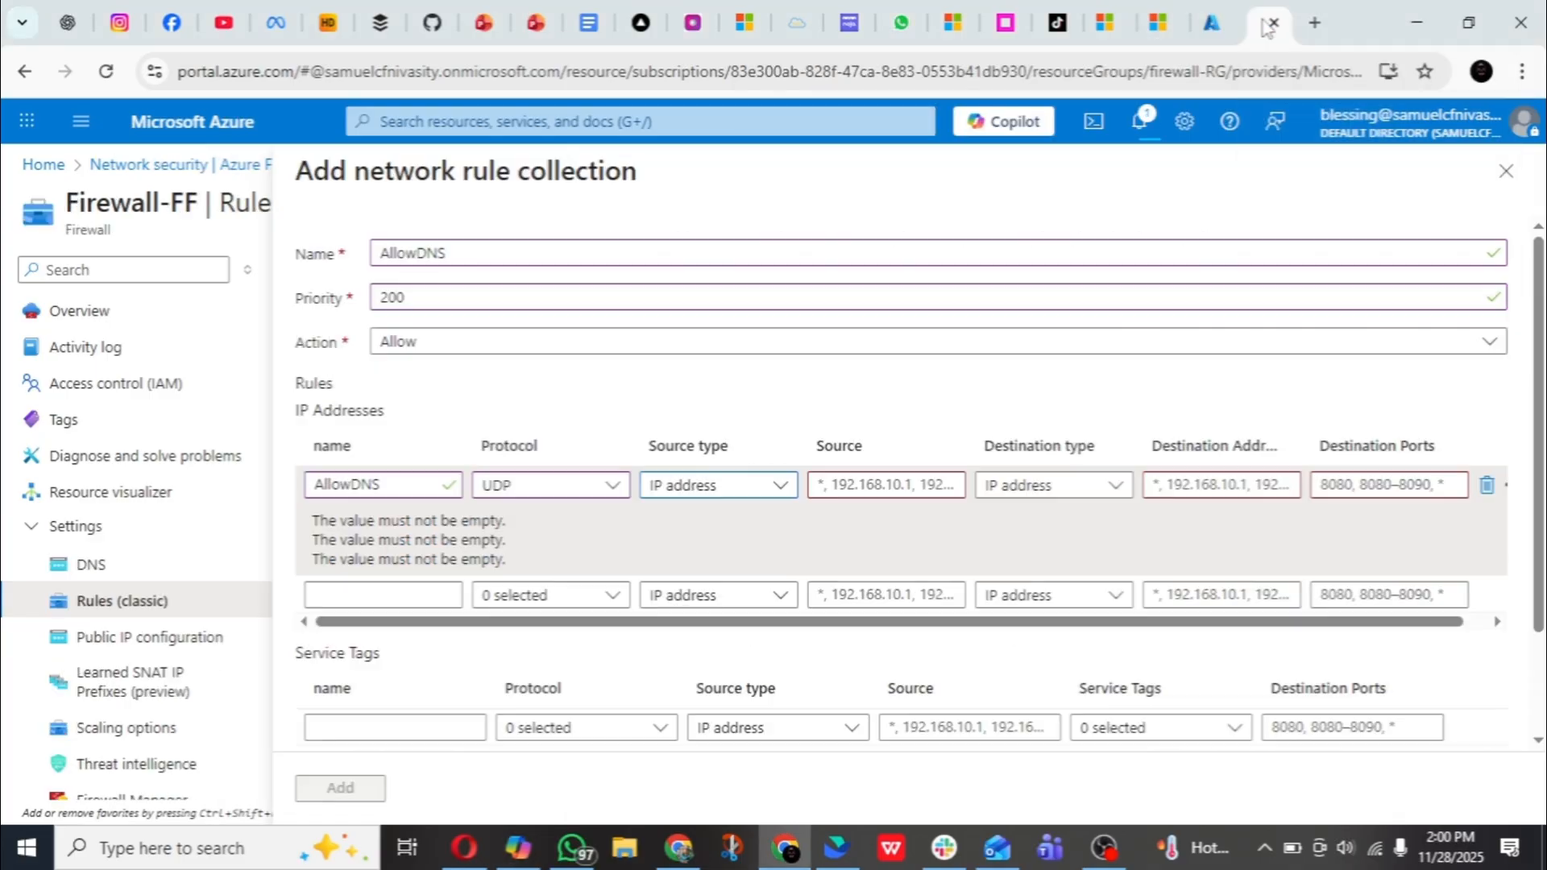
{"action": "left_click", "coordinate": [870, 481]}
{"action": "key", "text": "ctrl+v"}
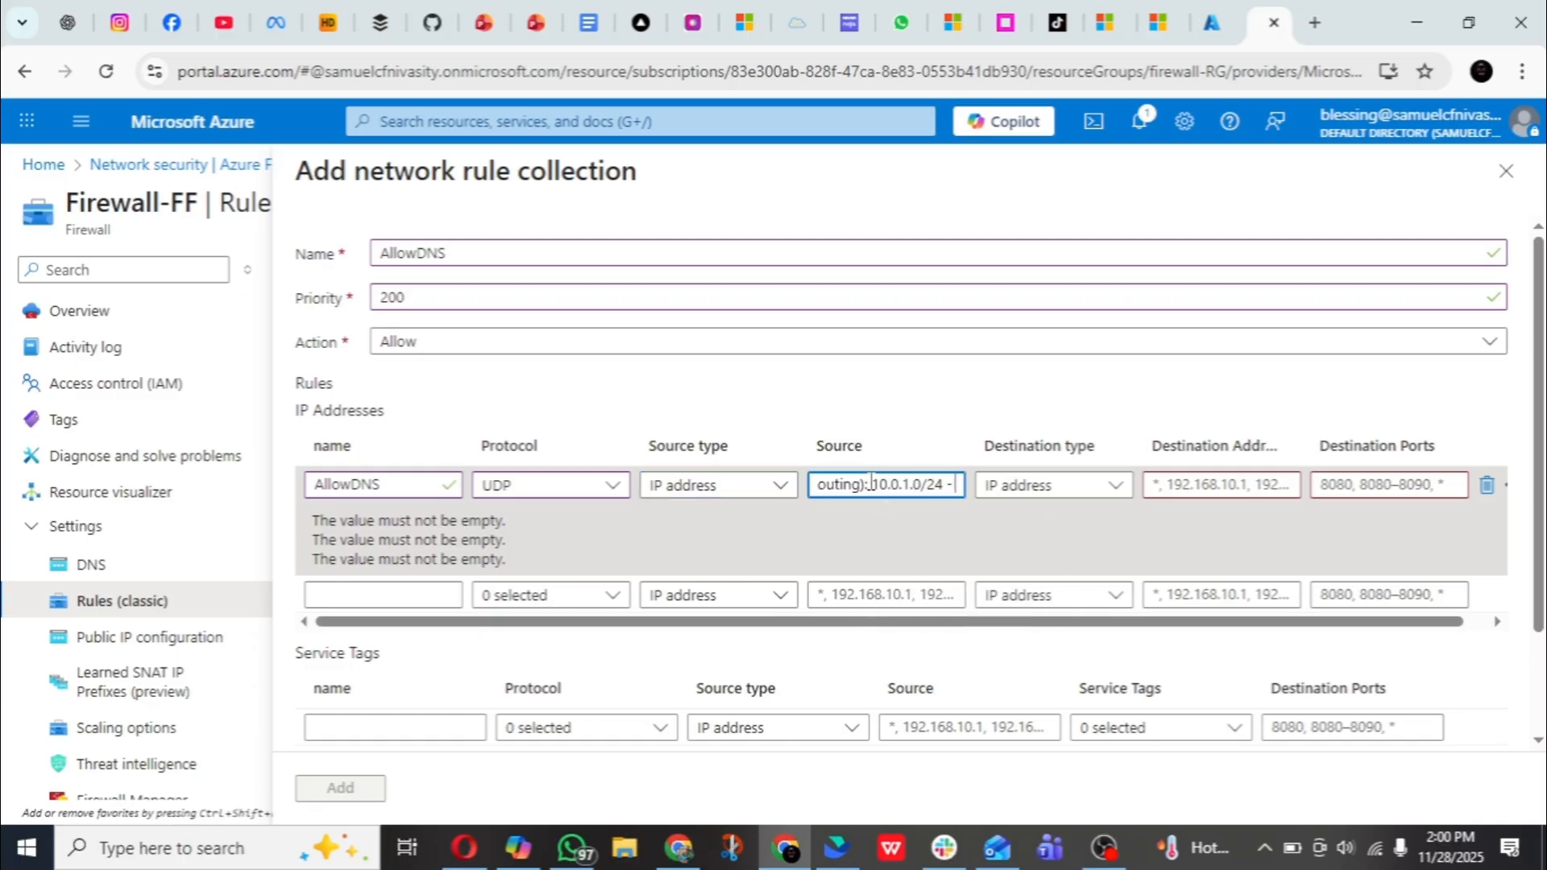
{"action": "key", "text": "ctrl+a"}
{"action": "key", "text": "BackSpace"}
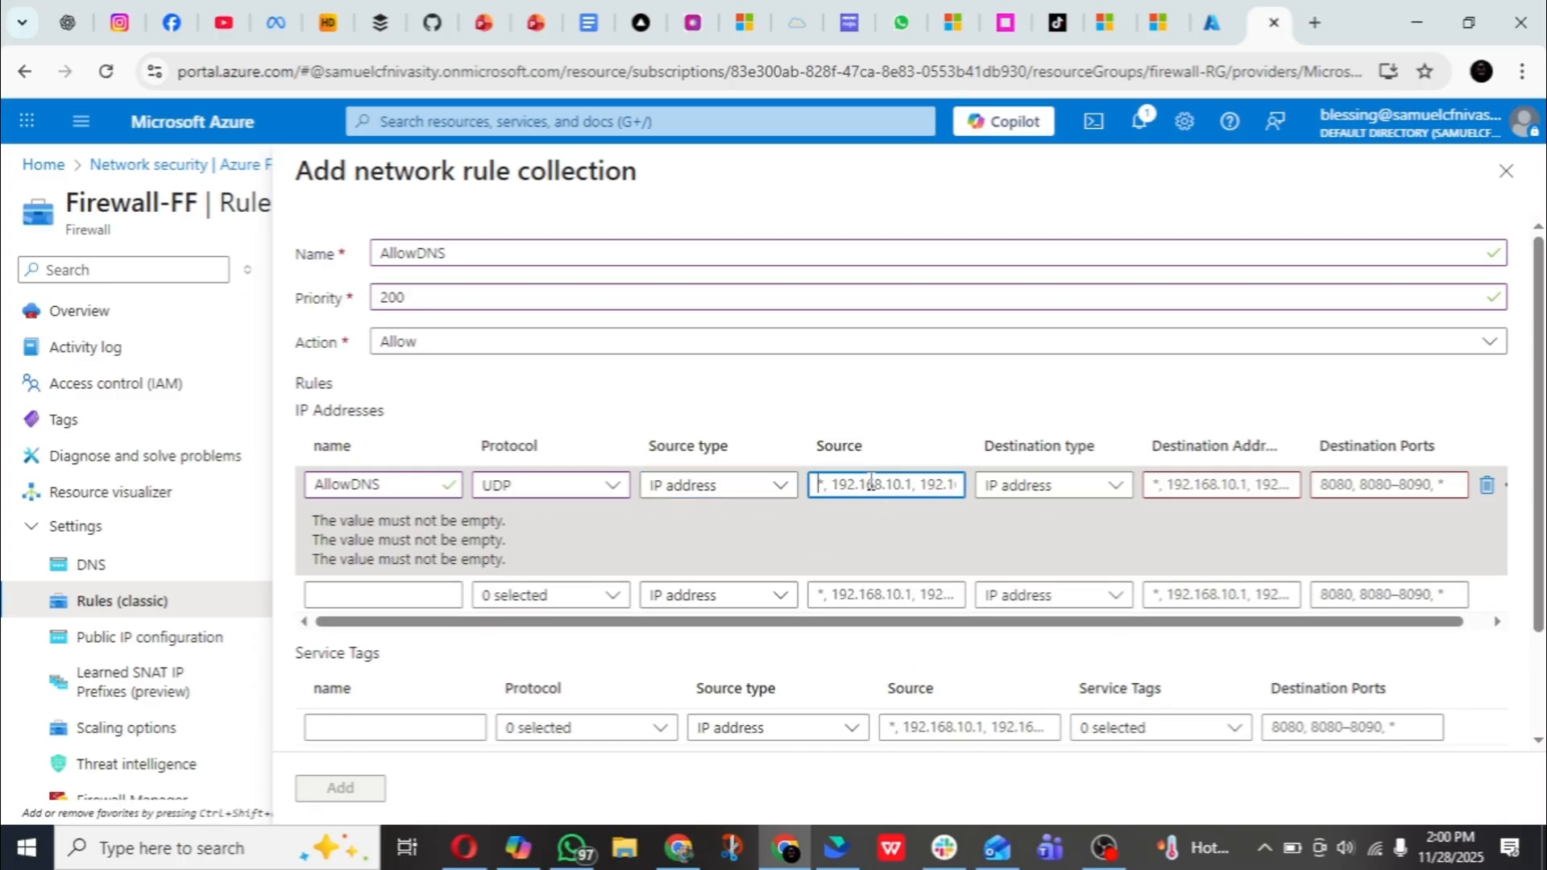
- Reselect and copy the CIDR notation in Copilot, try pasting it again as the AllowDNS rule's source, and clear the entry
{"action": "left_click", "coordinate": [518, 846]}
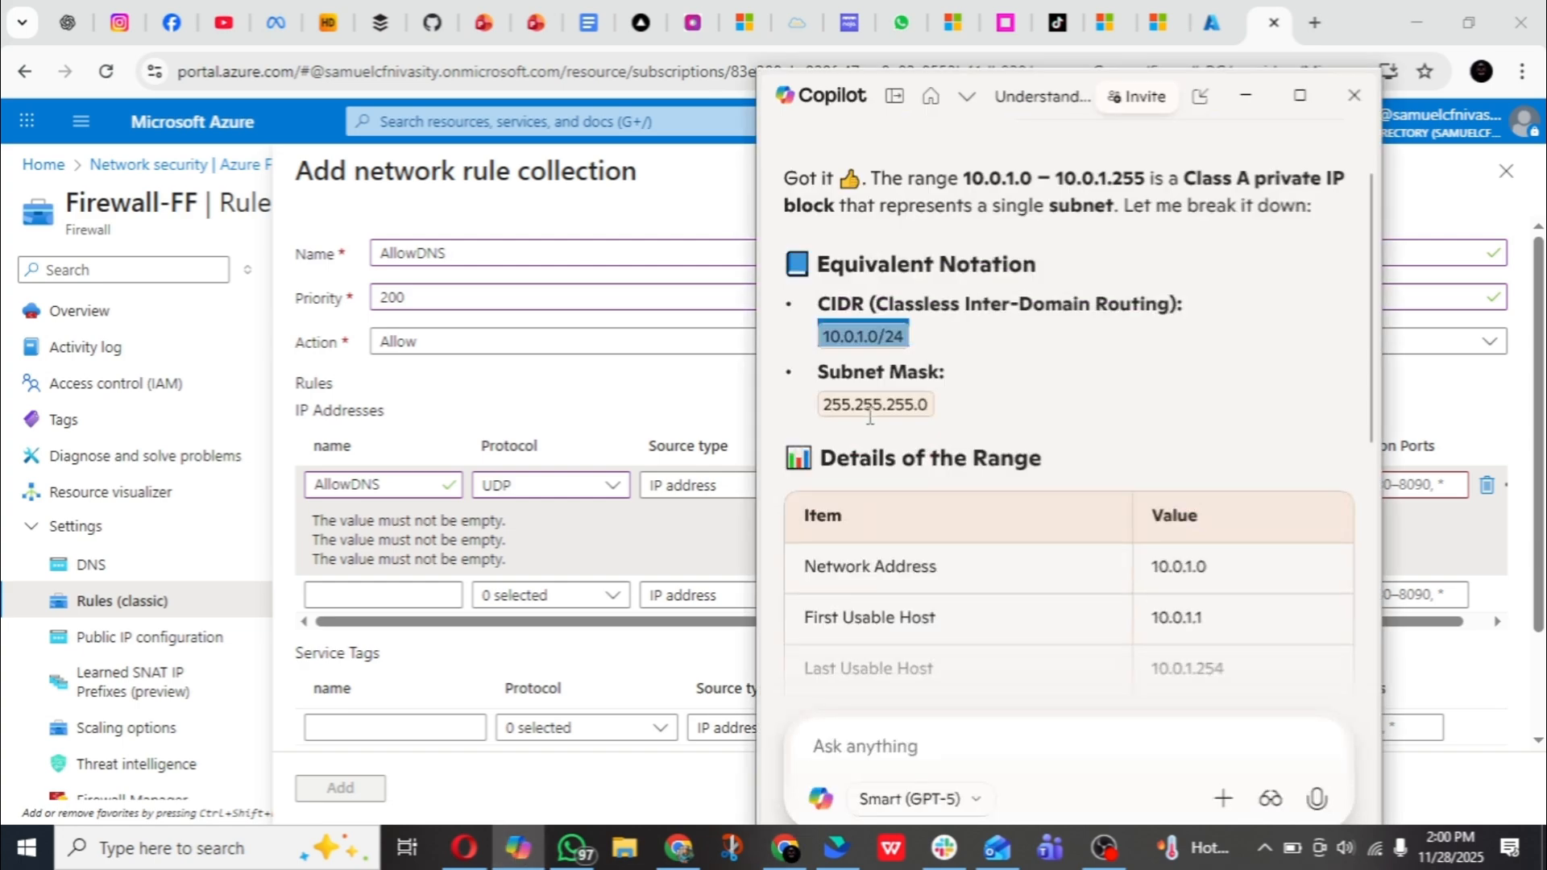
{"action": "left_click", "coordinate": [933, 334]}
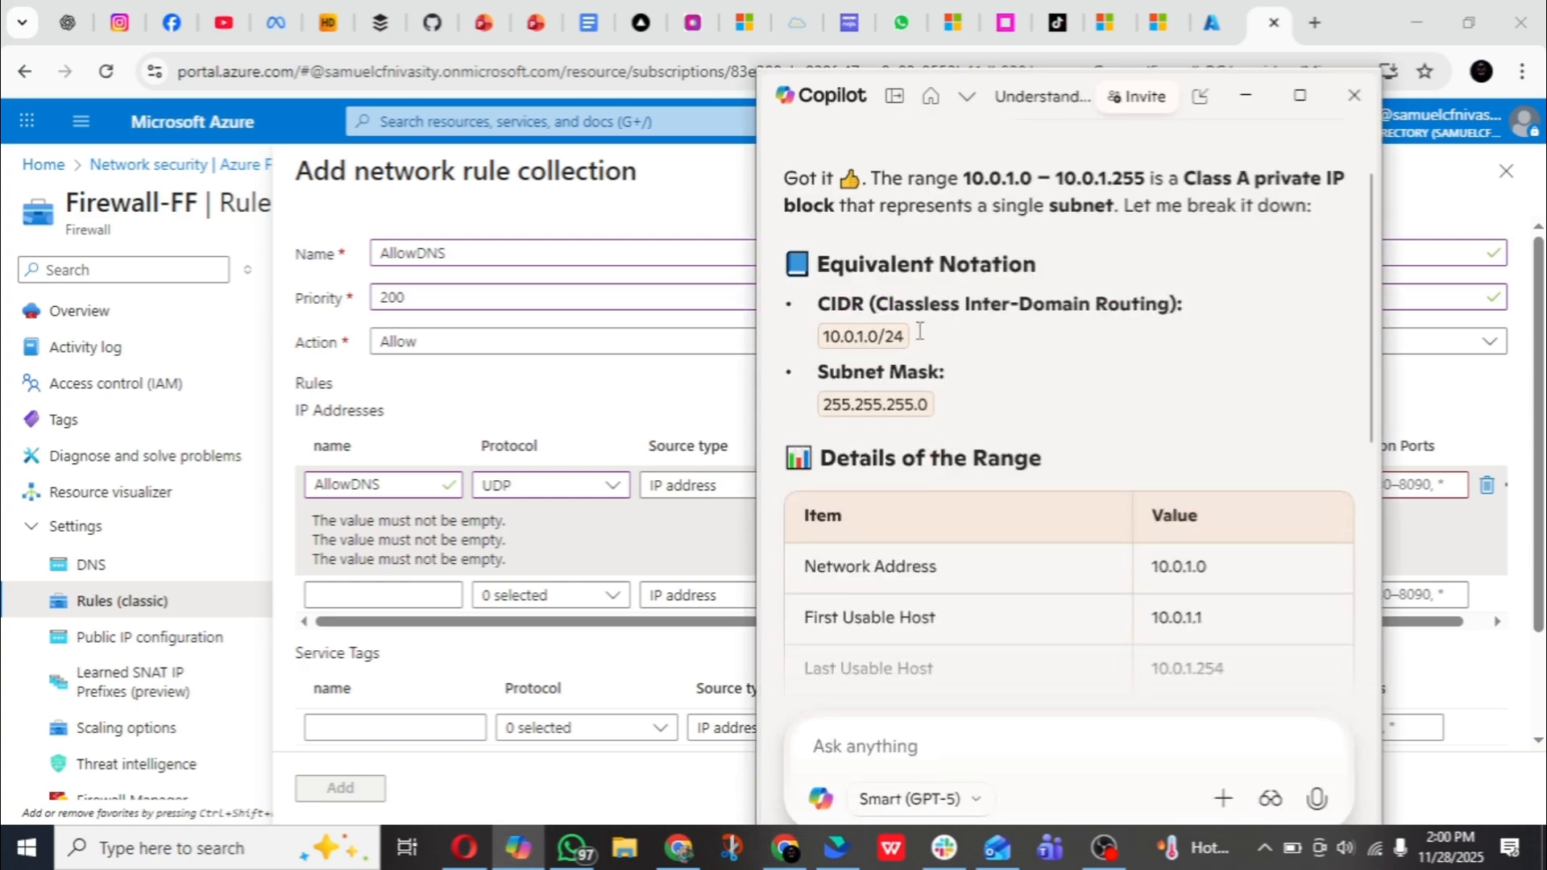
{"action": "triple_click", "coordinate": [842, 343]}
{"action": "right_click", "coordinate": [843, 336]}
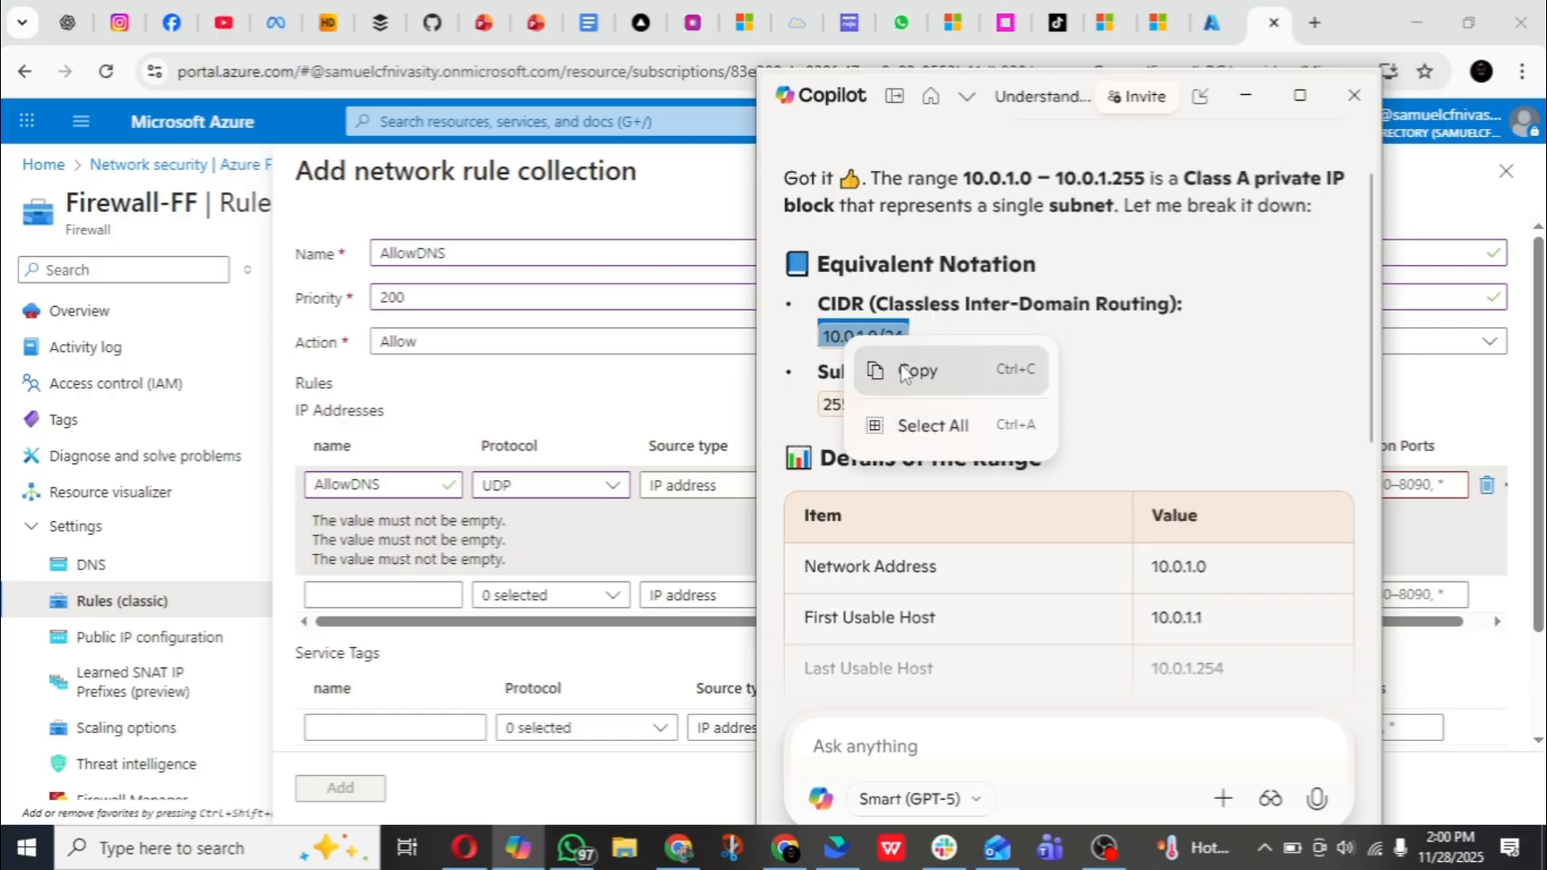
{"action": "left_click", "coordinate": [911, 371]}
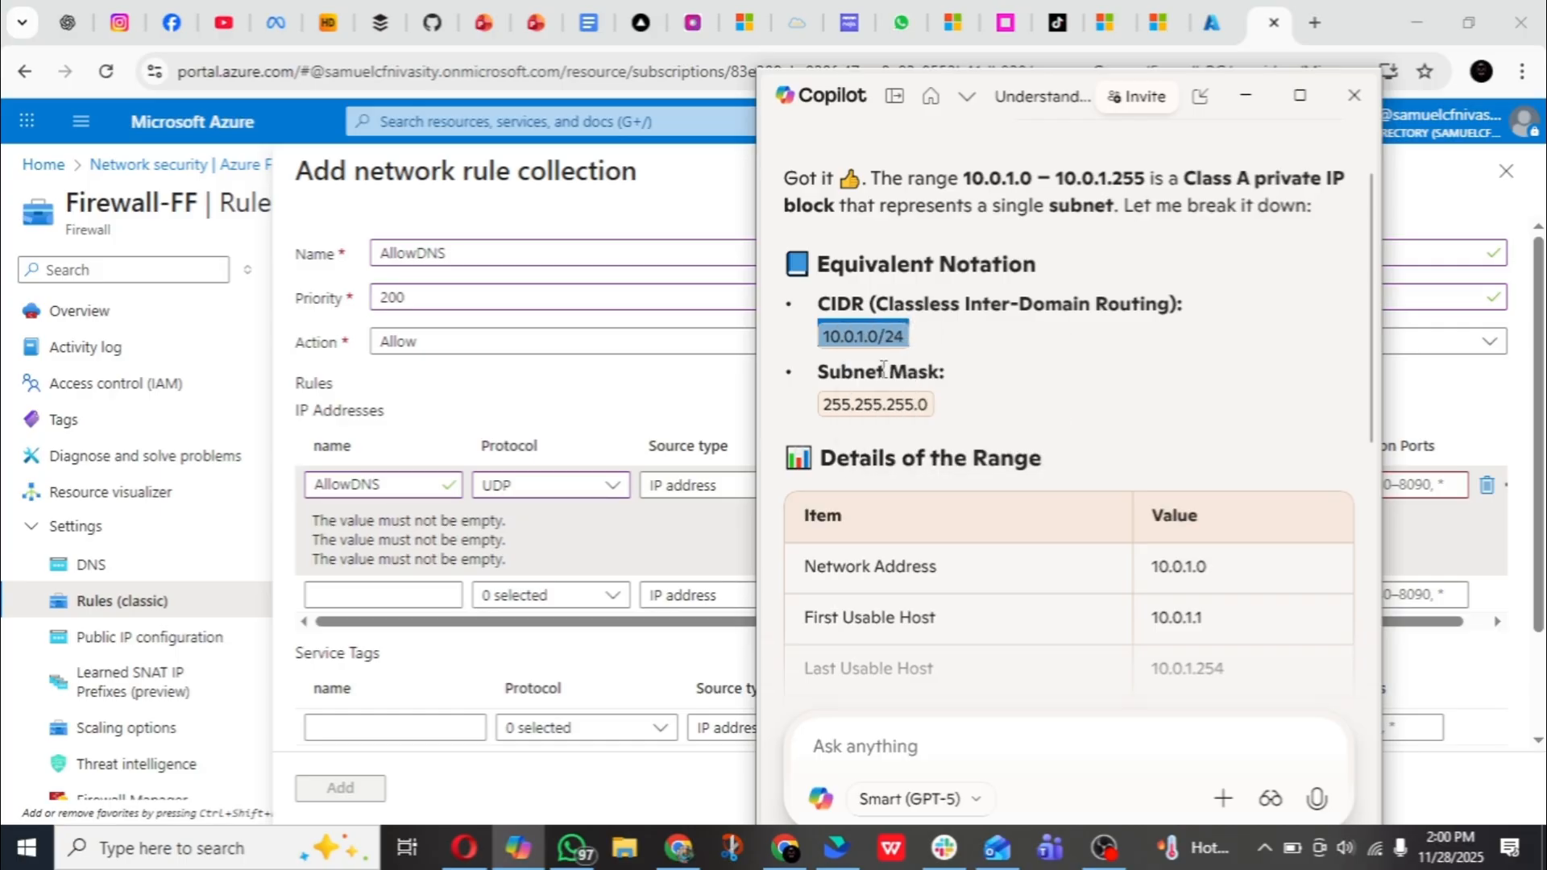
{"action": "left_click", "coordinate": [690, 405]}
{"action": "left_click", "coordinate": [925, 482]}
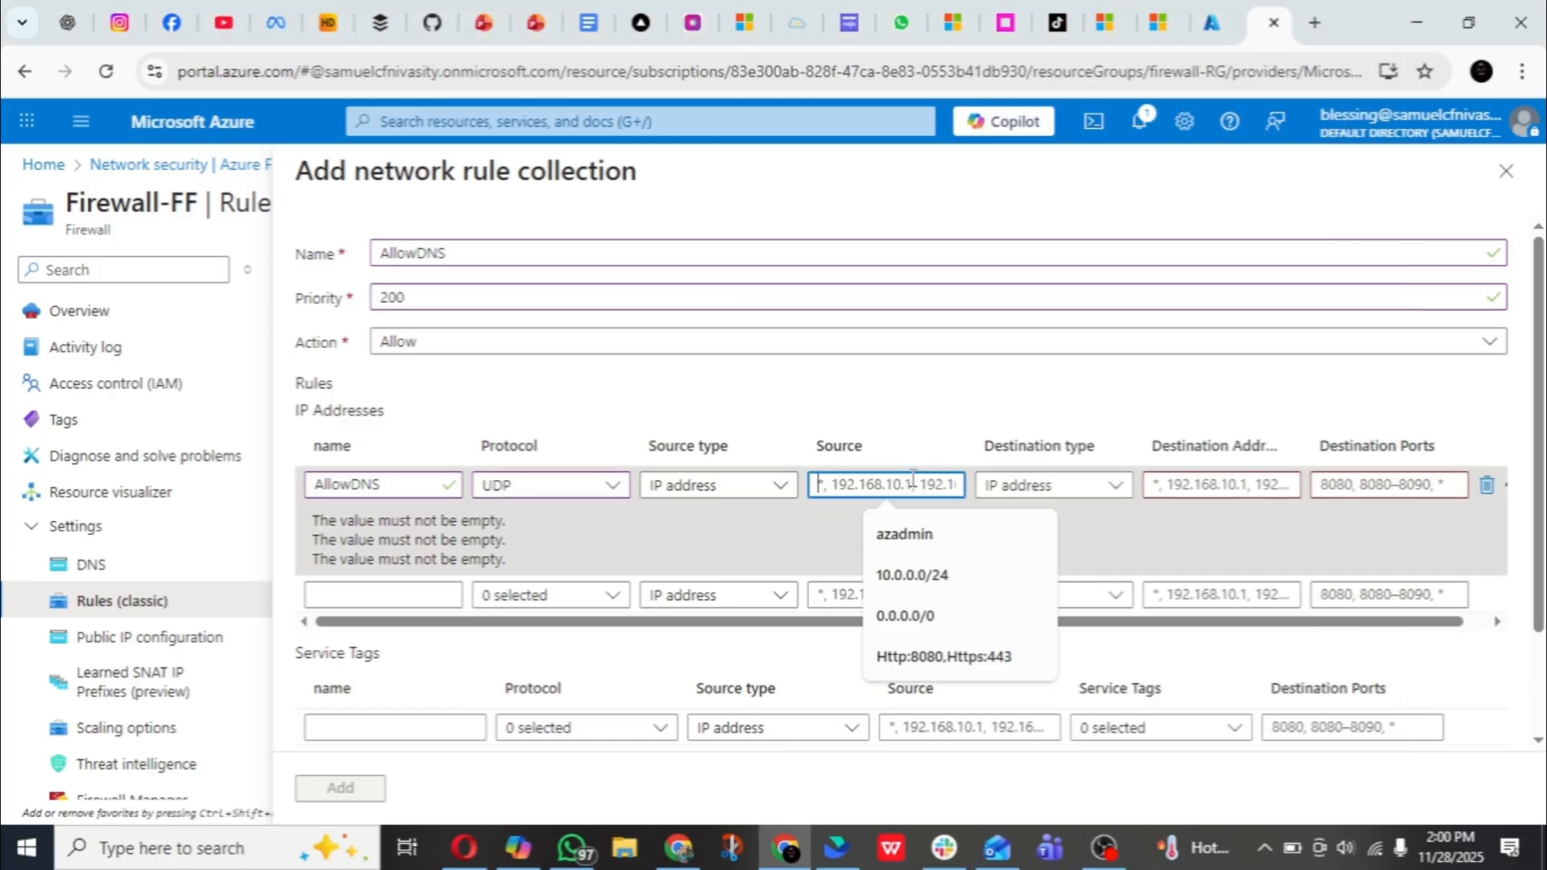
{"action": "right_click", "coordinate": [904, 482]}
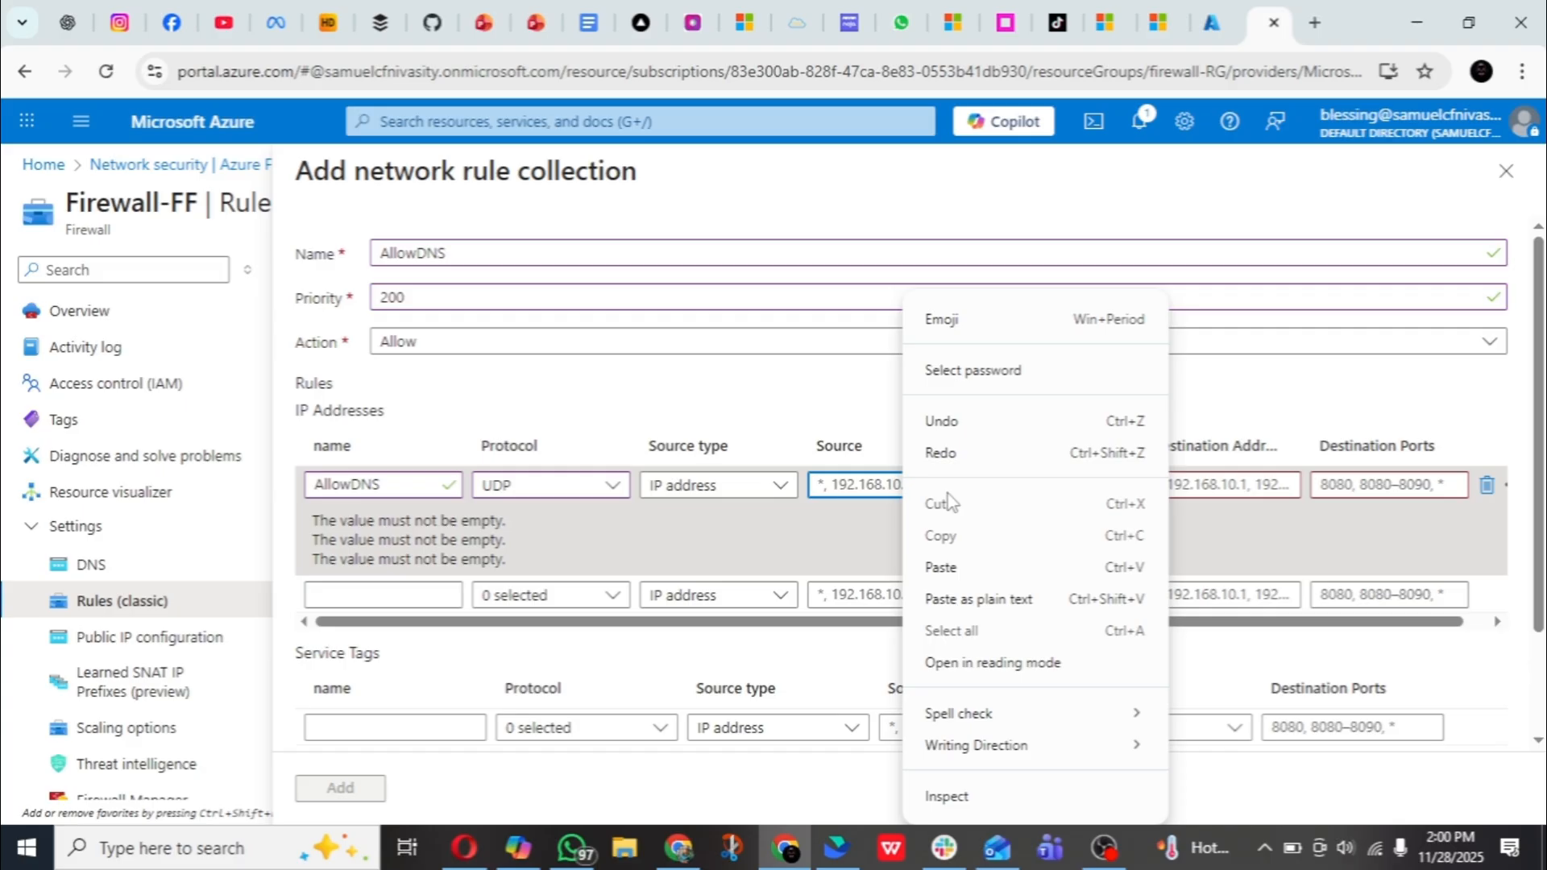
{"action": "left_click", "coordinate": [960, 575]}
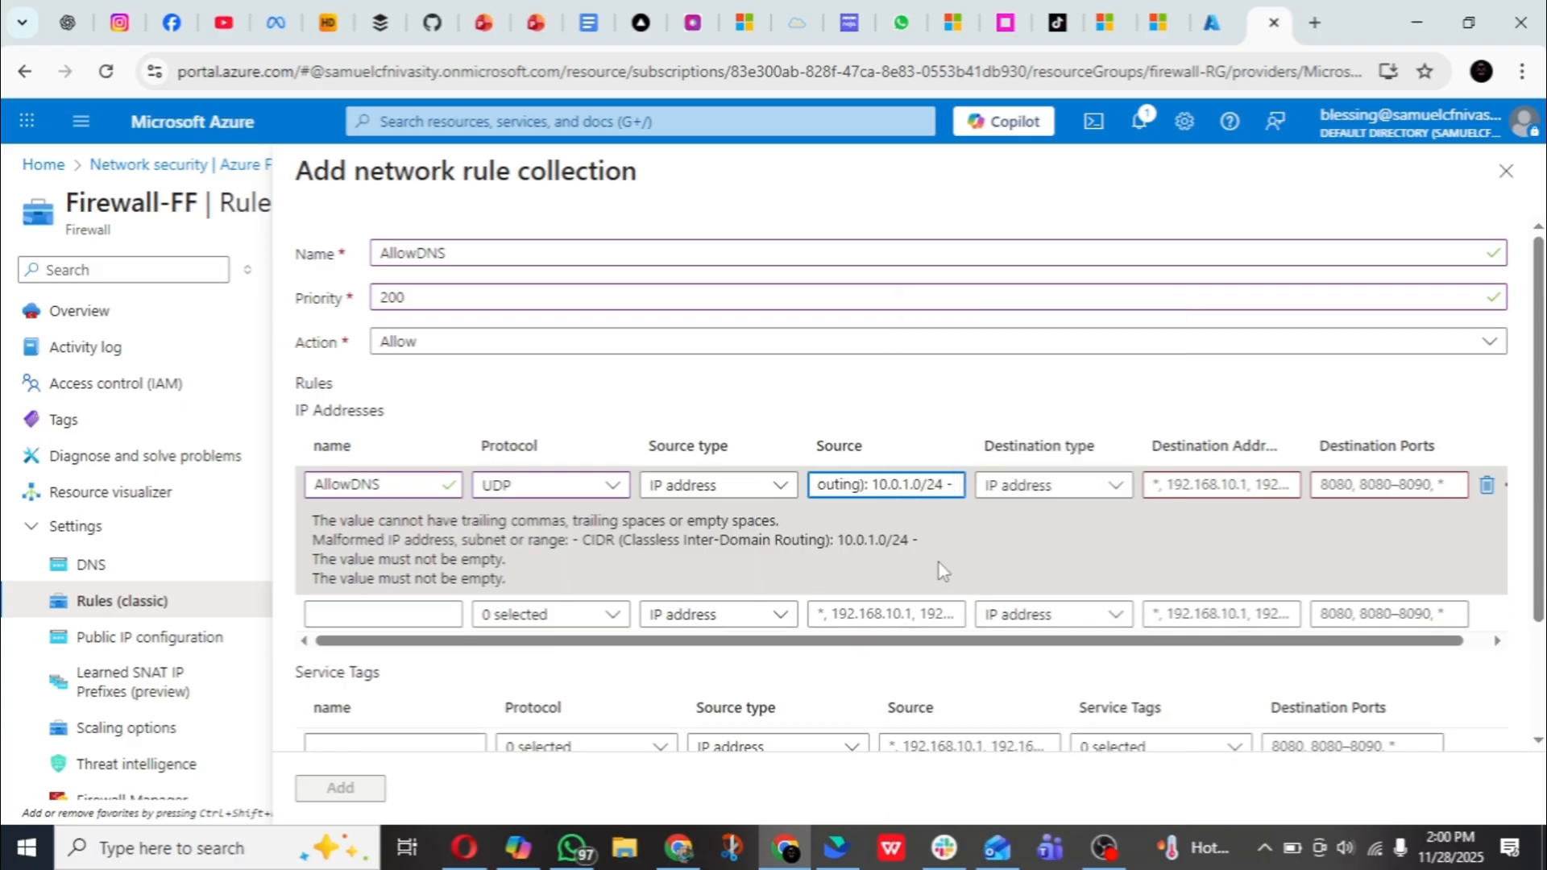
{"action": "key", "text": "ctrl+a"}
{"action": "key", "text": "BackSpace"}
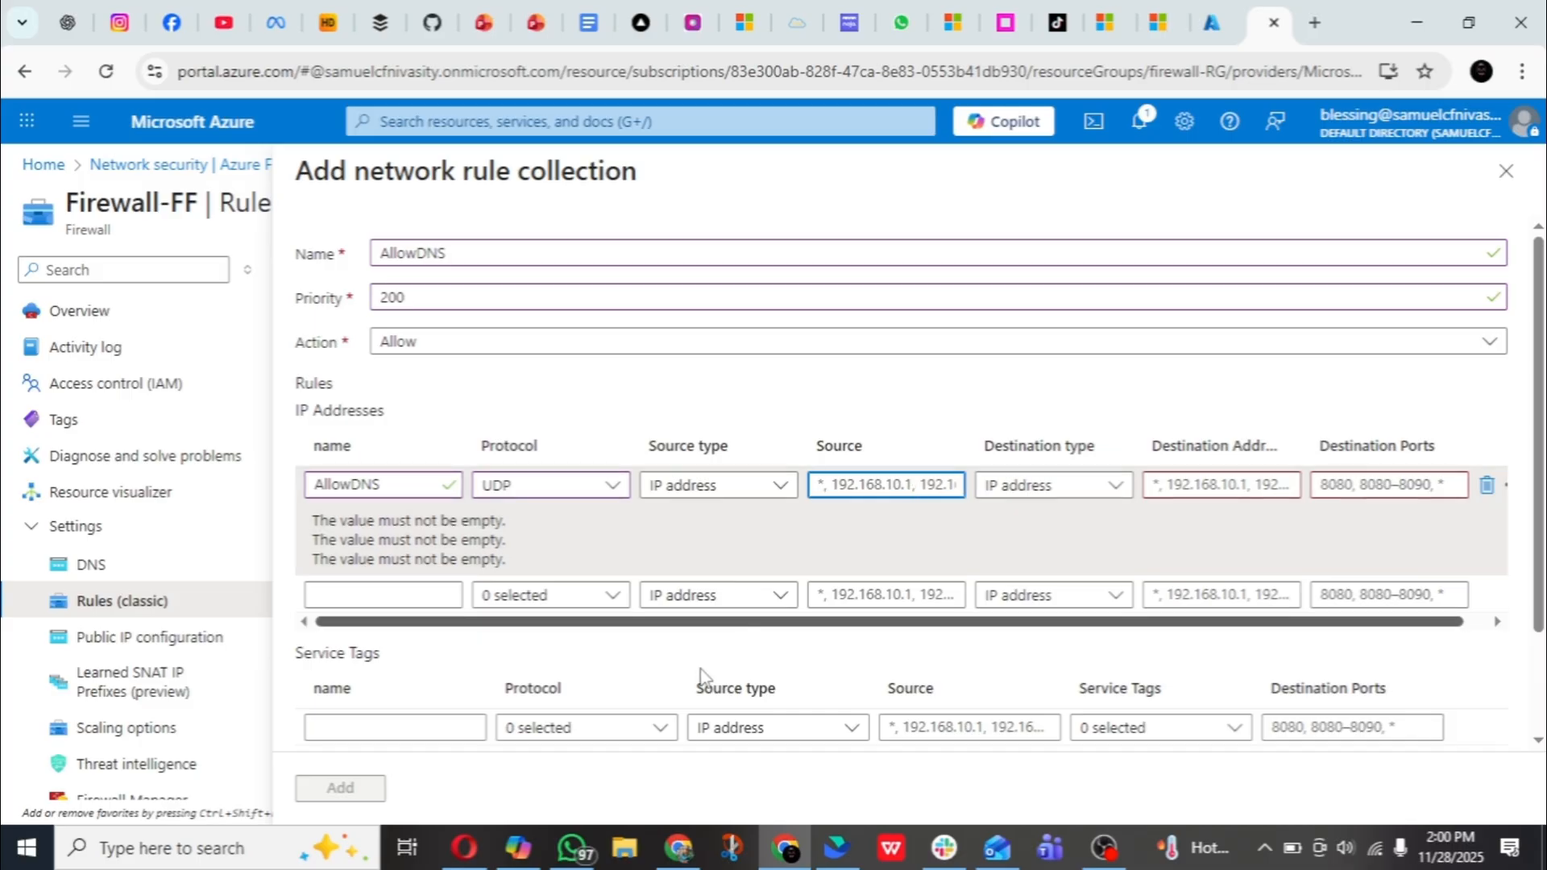
- Recheck the CIDR notation in Copilot and enter 10.0.1.0/24 as the AllowDNS rule's source in the network rule collection
{"action": "left_click", "coordinate": [518, 848]}
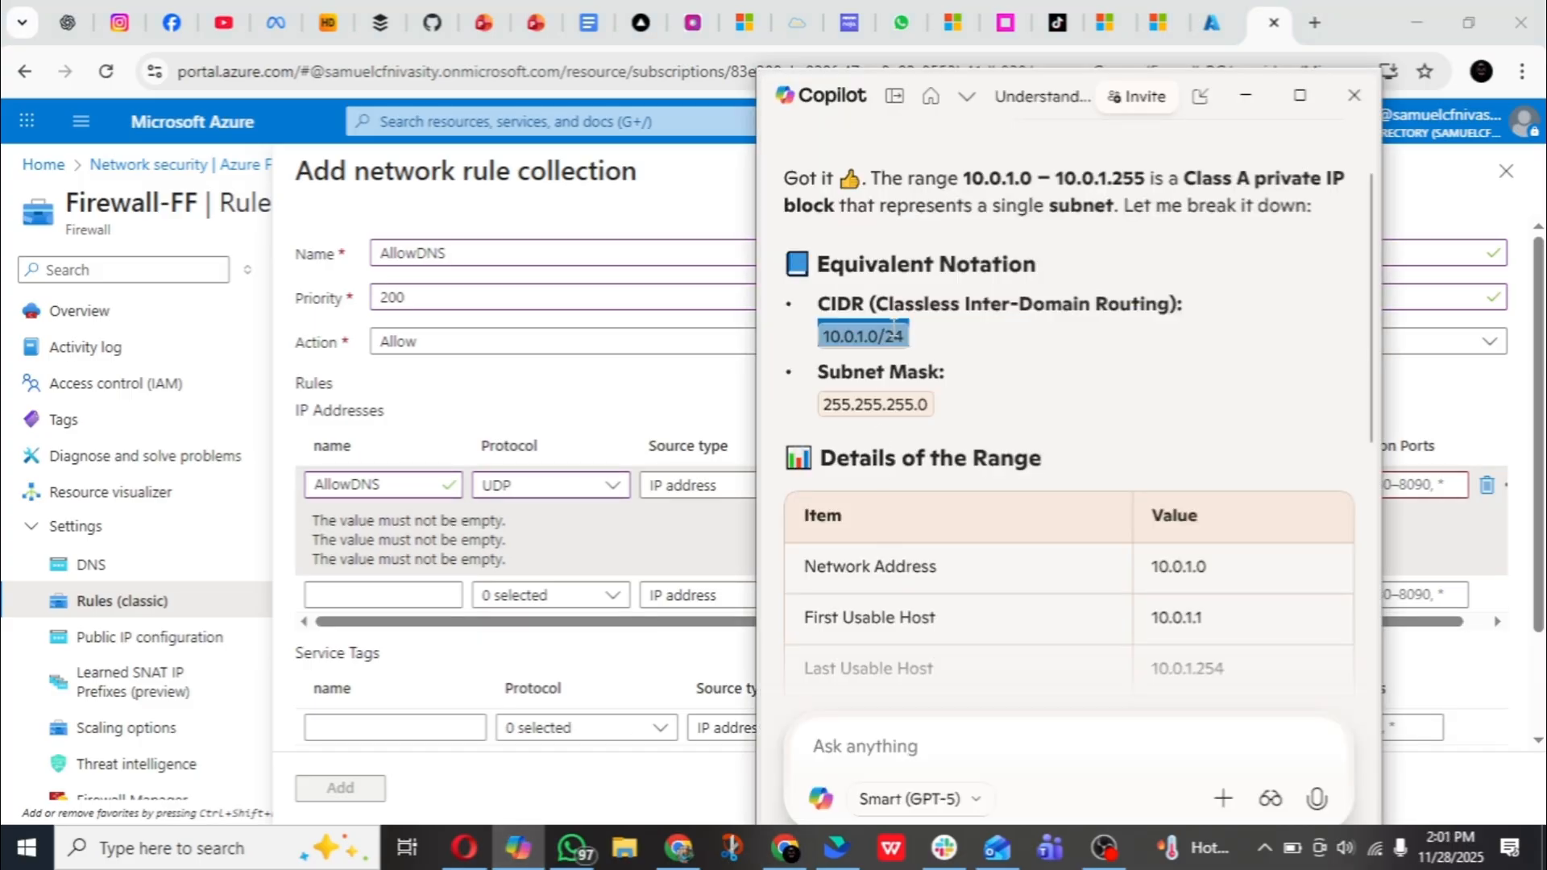
{"action": "left_click", "coordinate": [959, 335]}
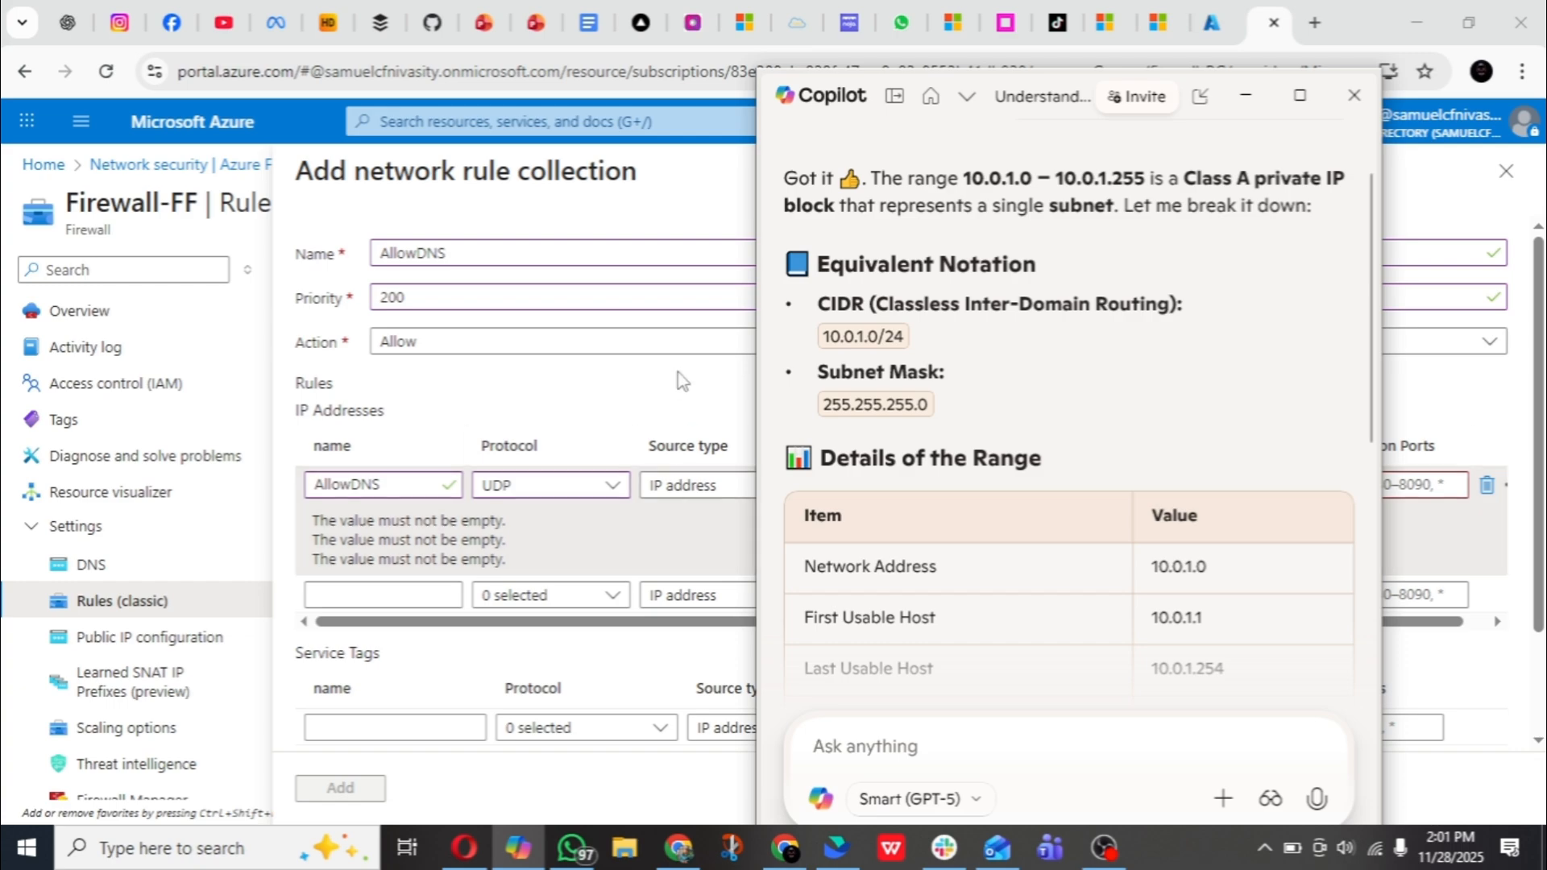
{"action": "left_click", "coordinate": [675, 525]}
{"action": "left_click", "coordinate": [835, 484]}
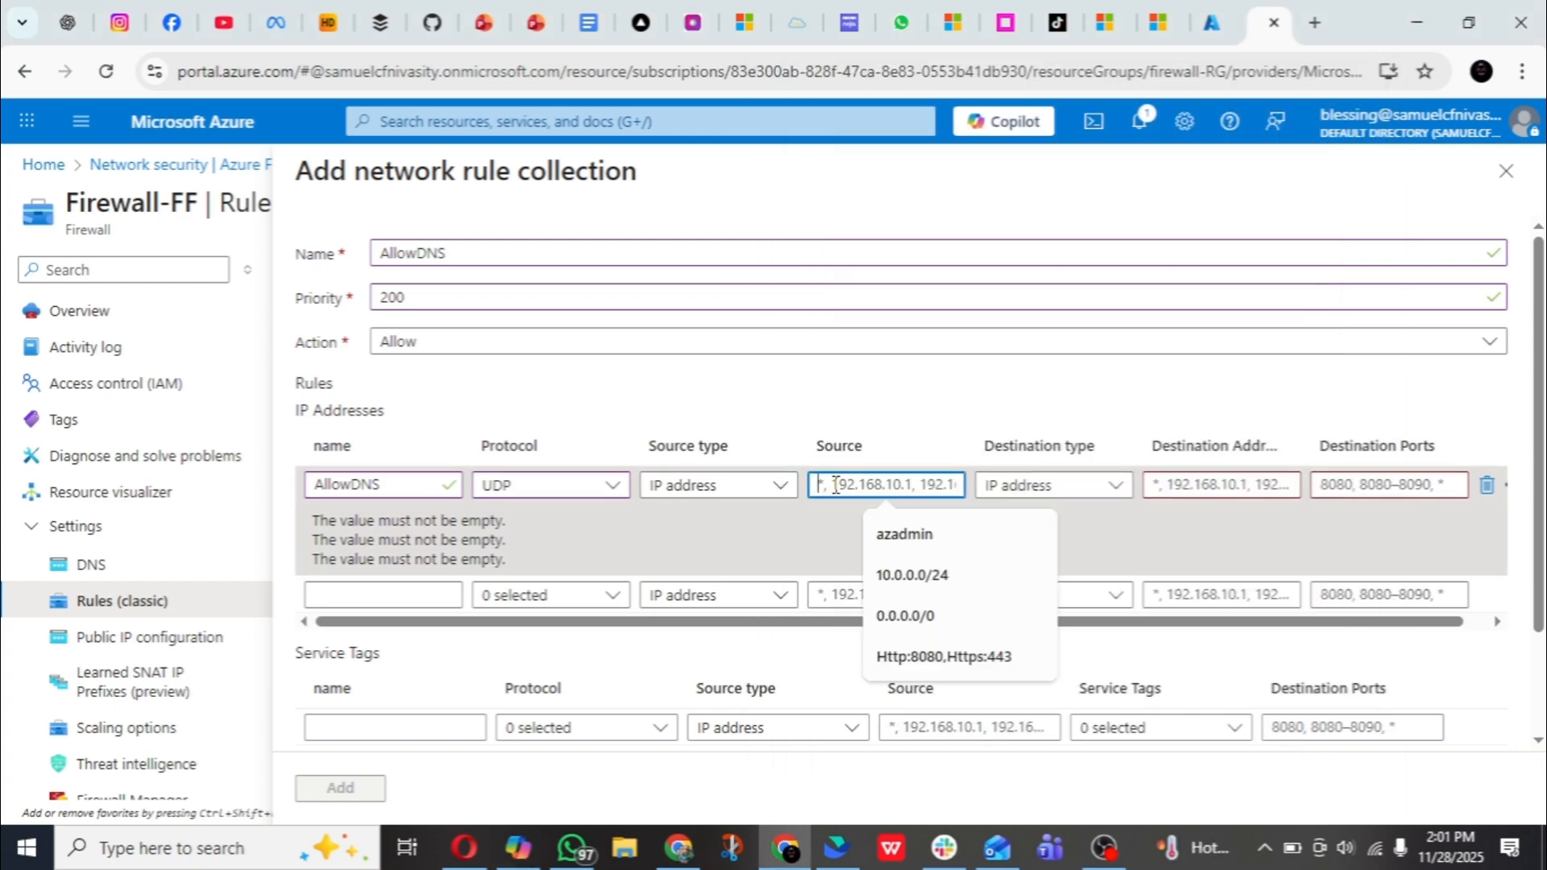
{"action": "type", "text": "10"}
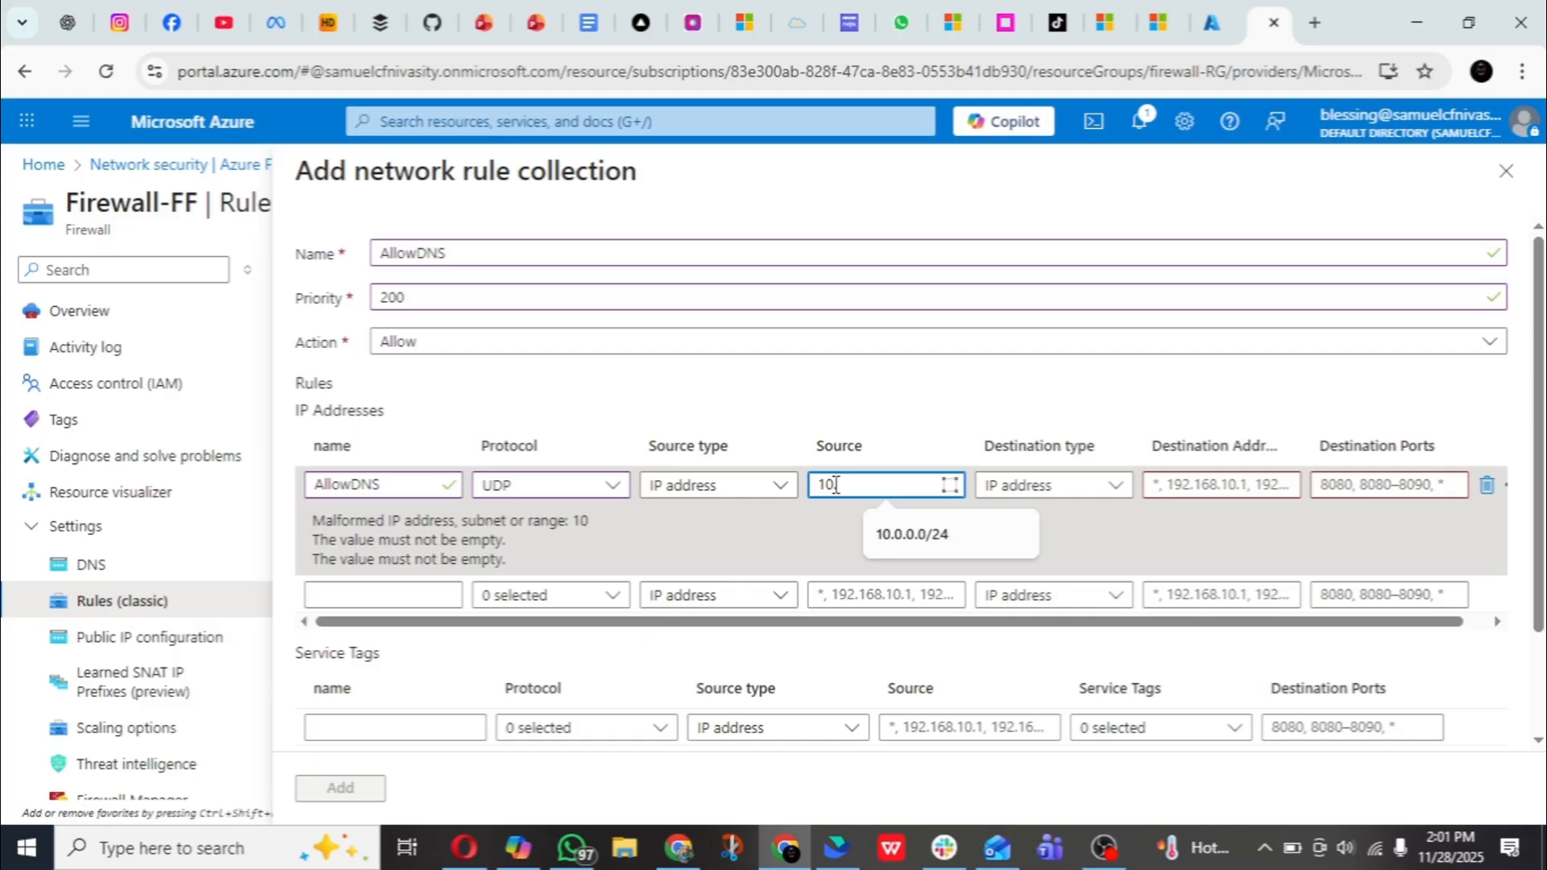
{"action": "type", "text": ".0.1"}
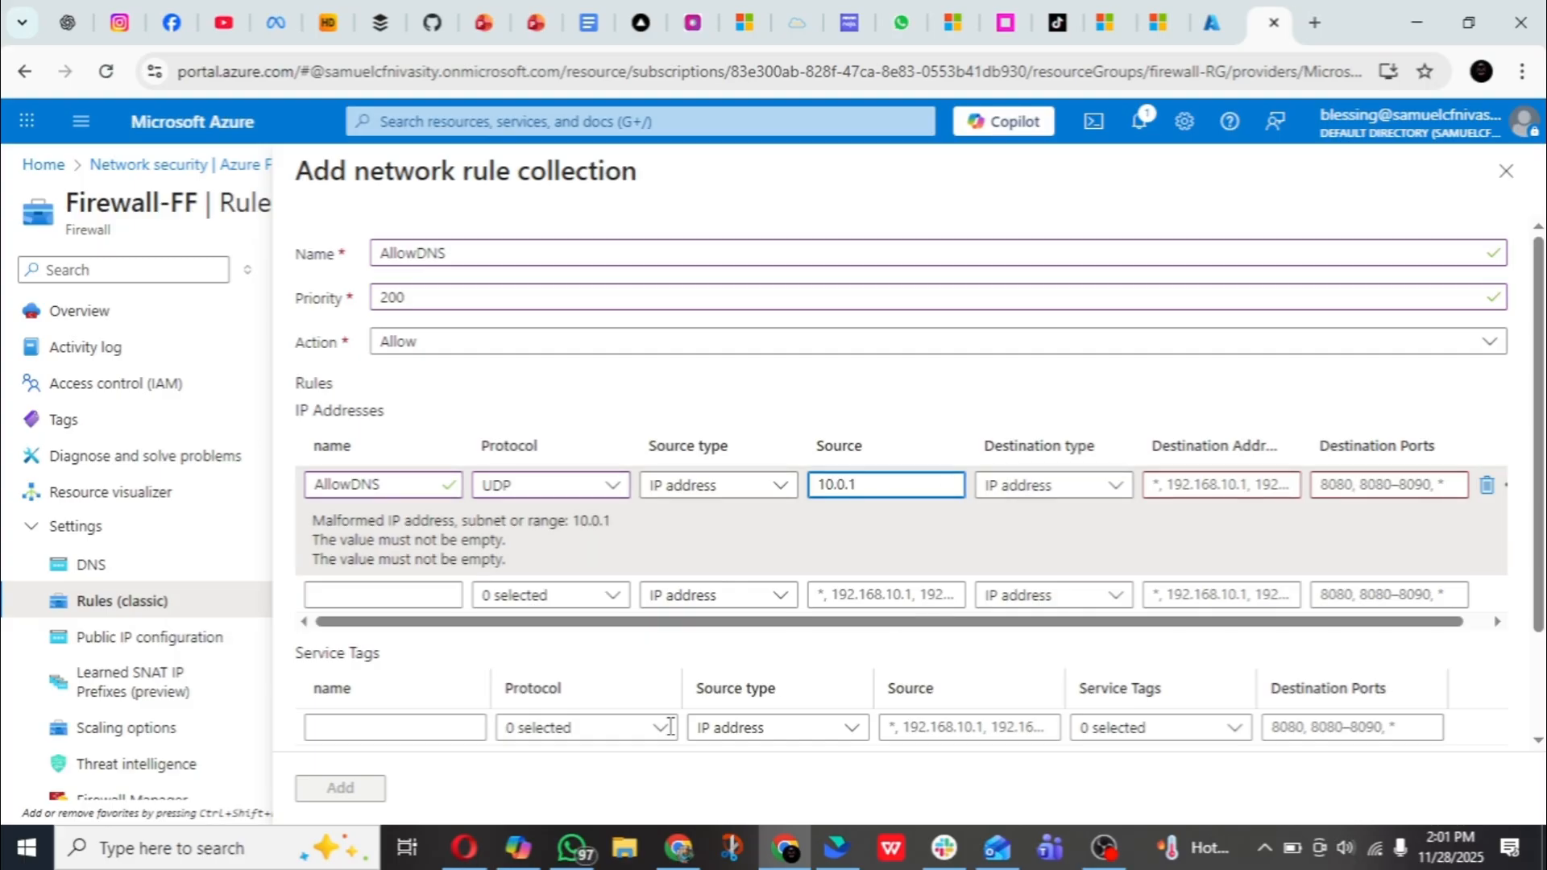
{"action": "left_click", "coordinate": [518, 848]}
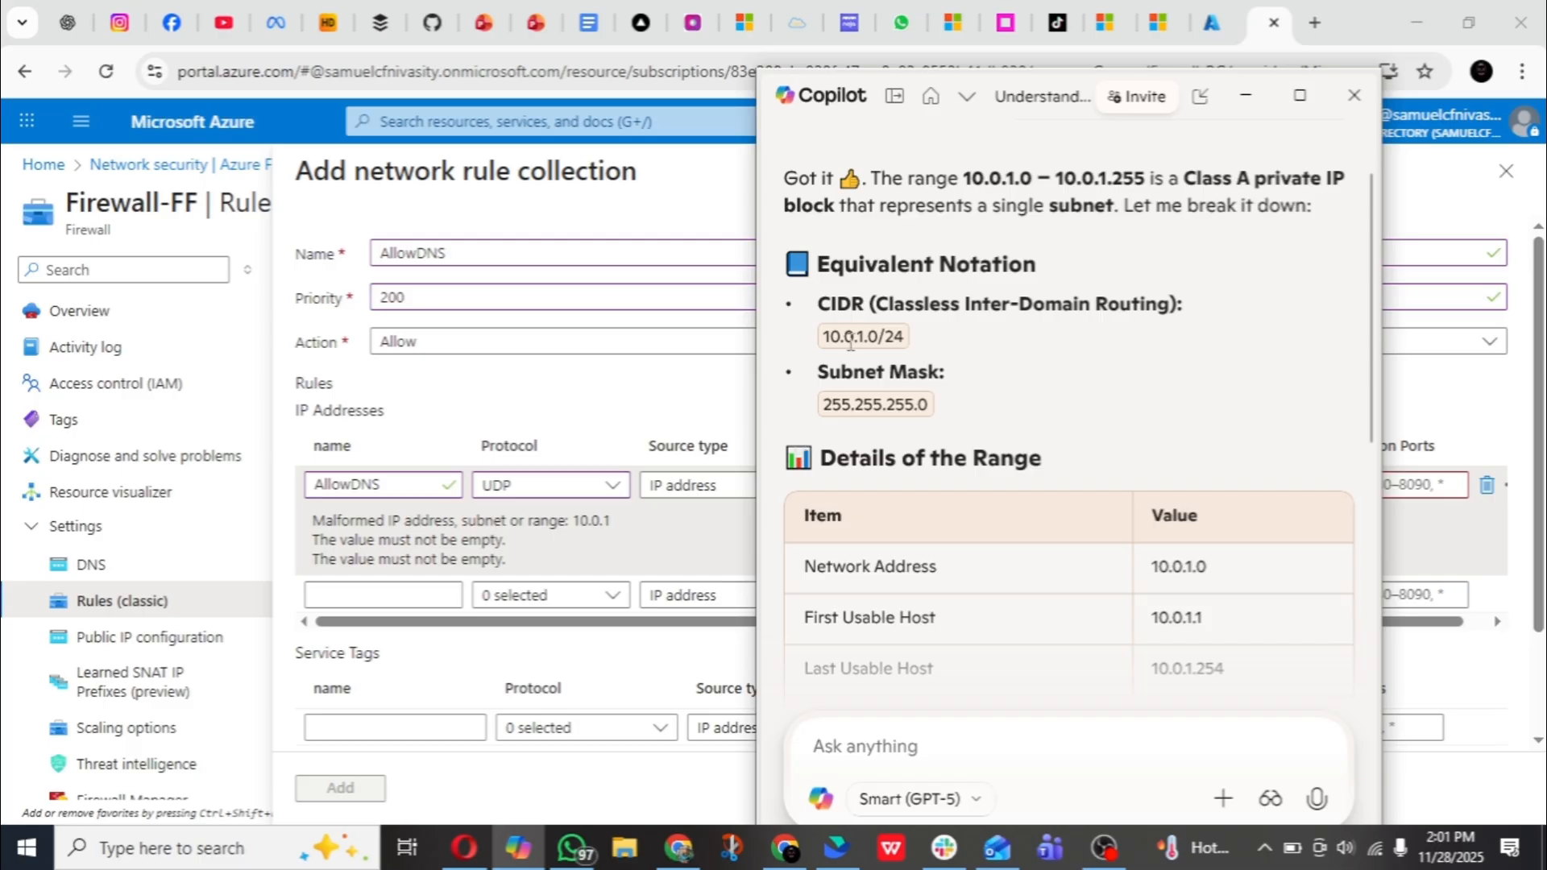
{"action": "left_click", "coordinate": [674, 414]}
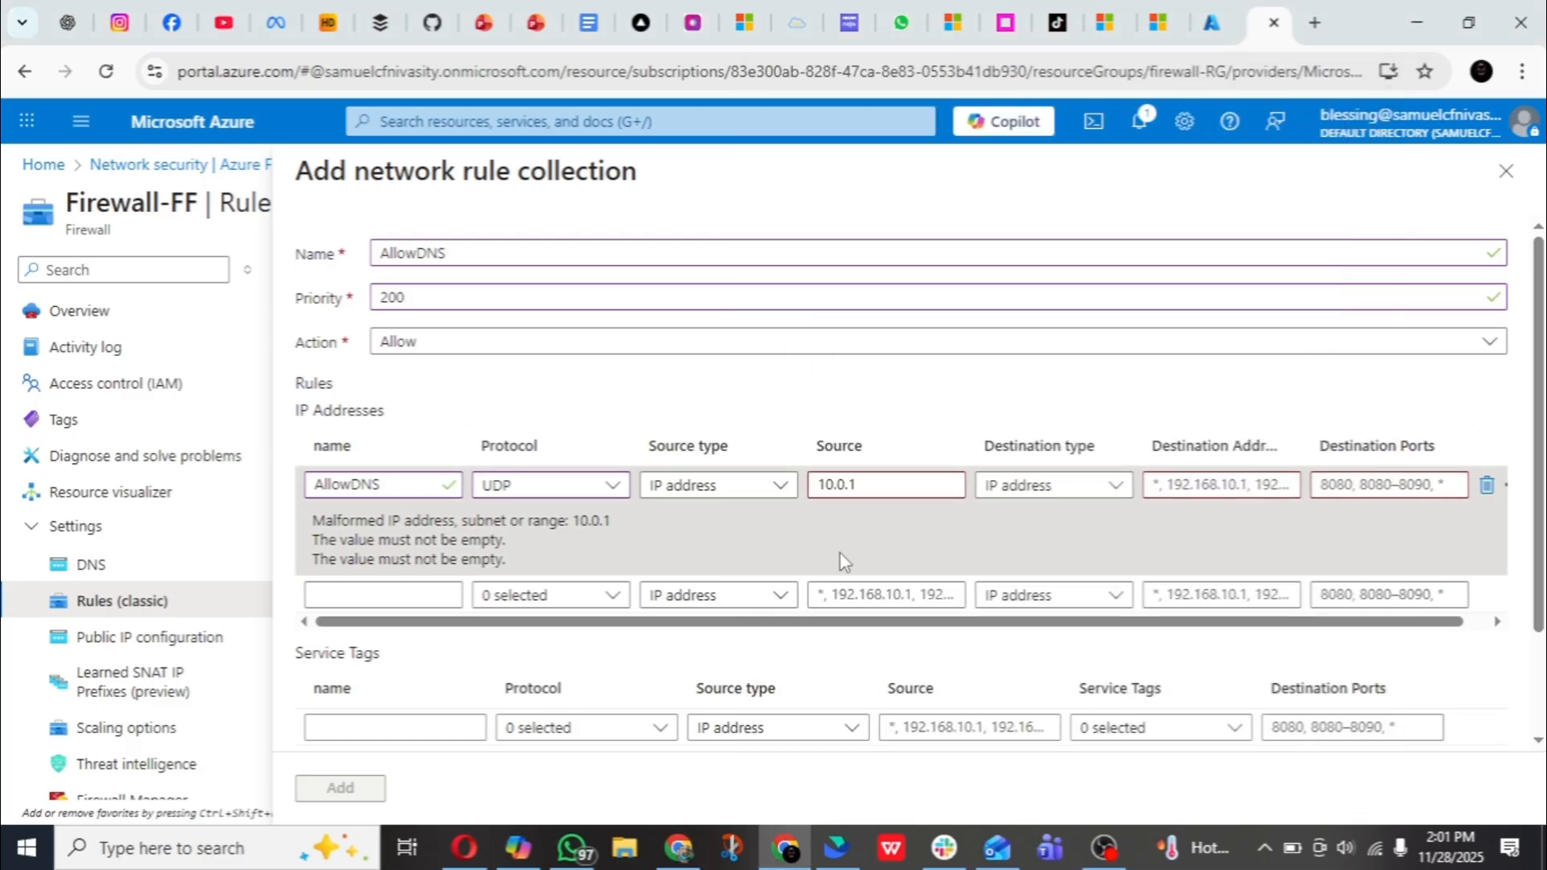
{"action": "left_click", "coordinate": [895, 489]}
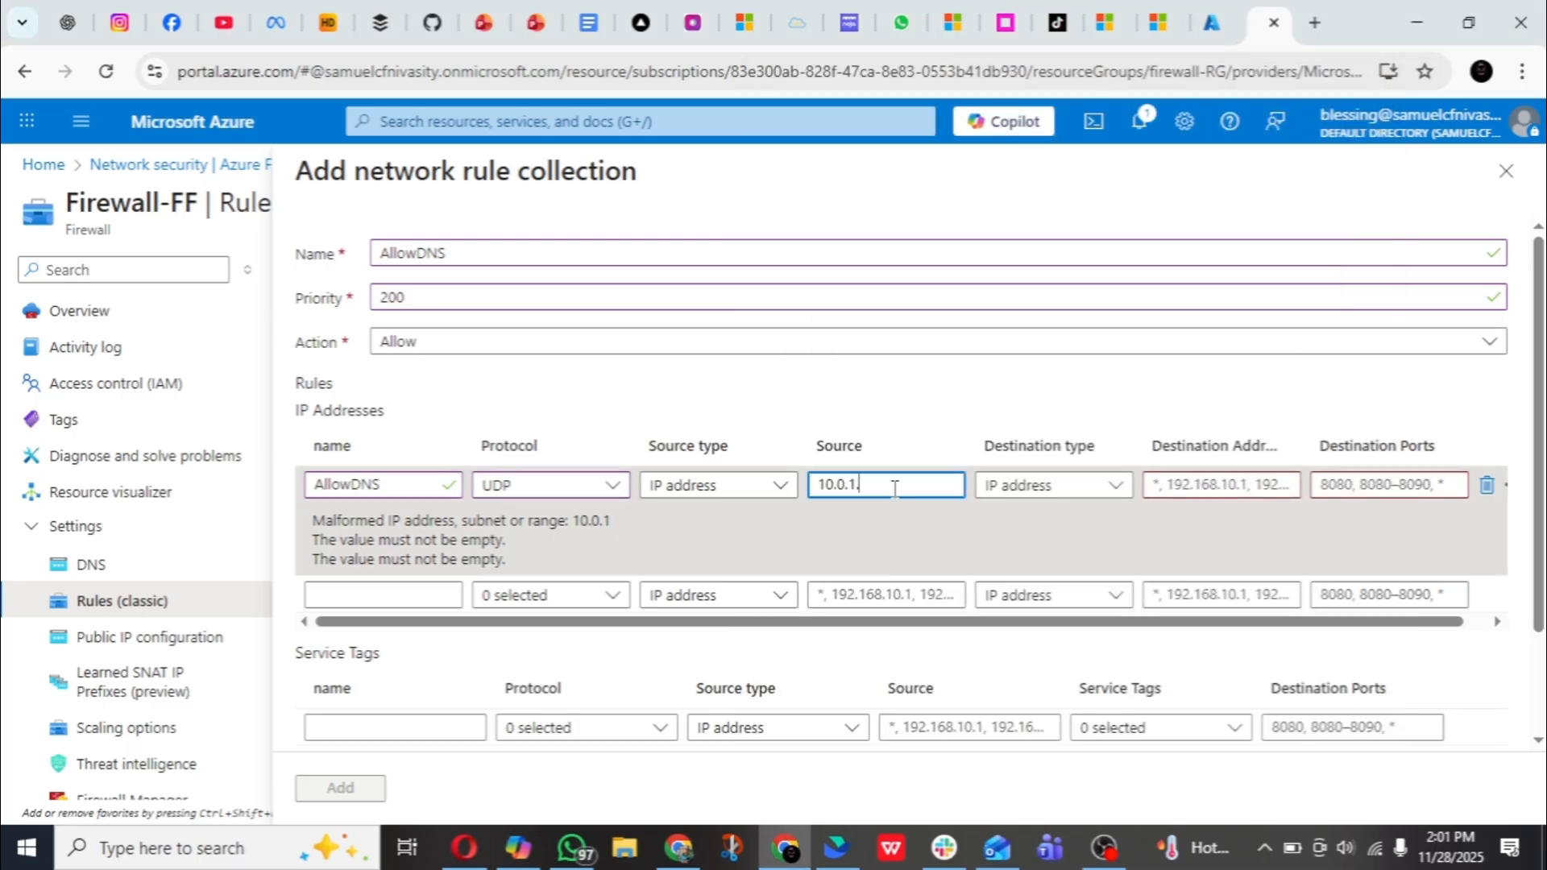
{"action": "type", "text": ".0/24"}
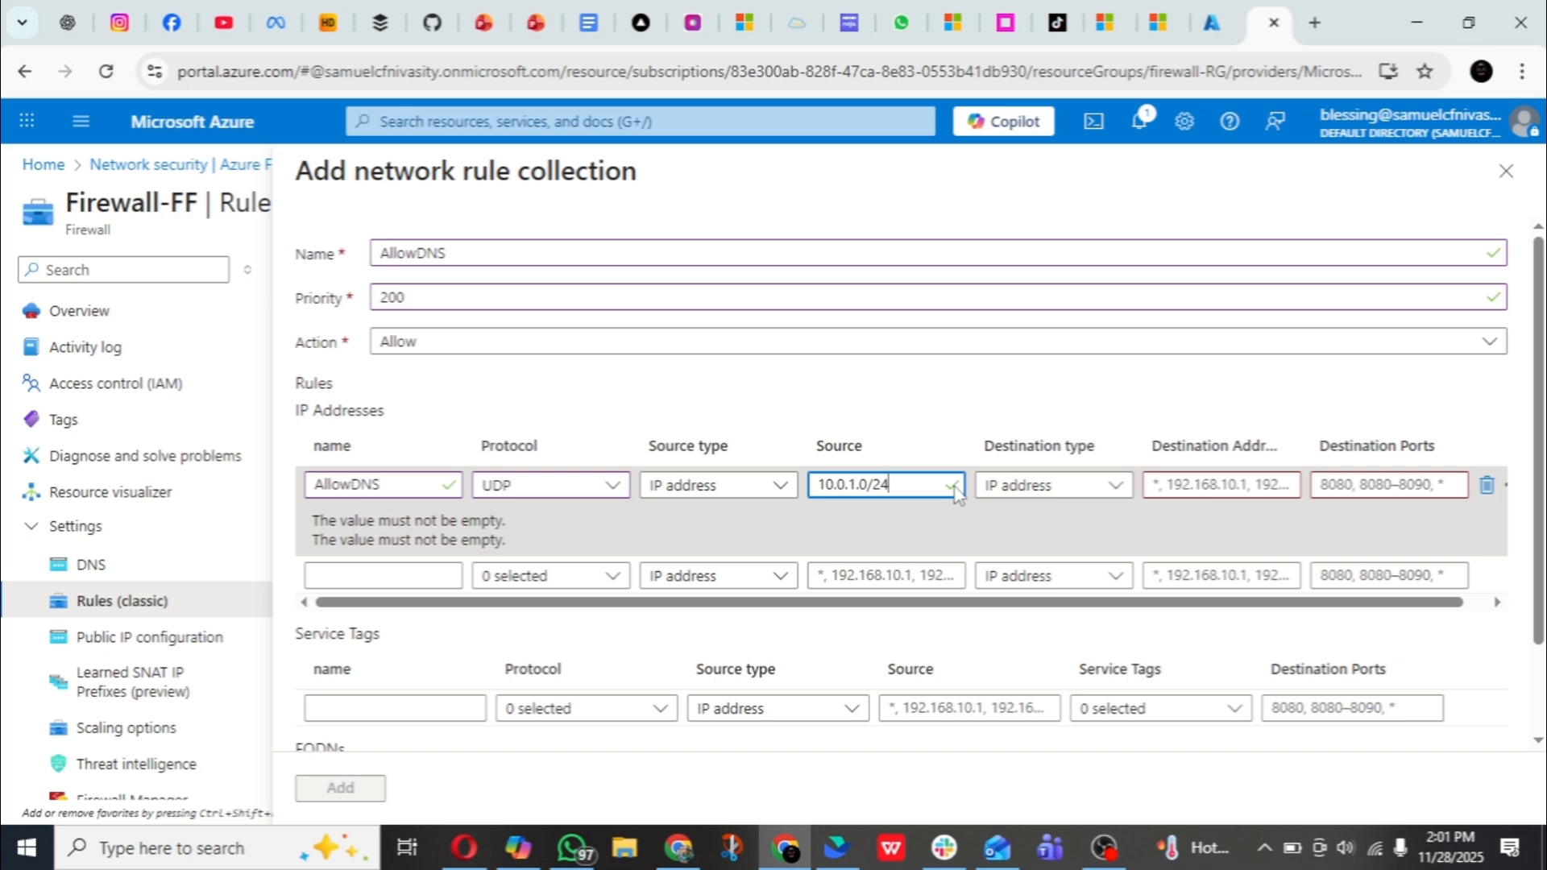
- Keep the AllowDNS rule's destination type as IP address and set its destination addresses to 8.8.8.8,8.8.4.4
{"action": "left_click_drag", "start_coordinate": [888, 604], "coordinate": [968, 609]}
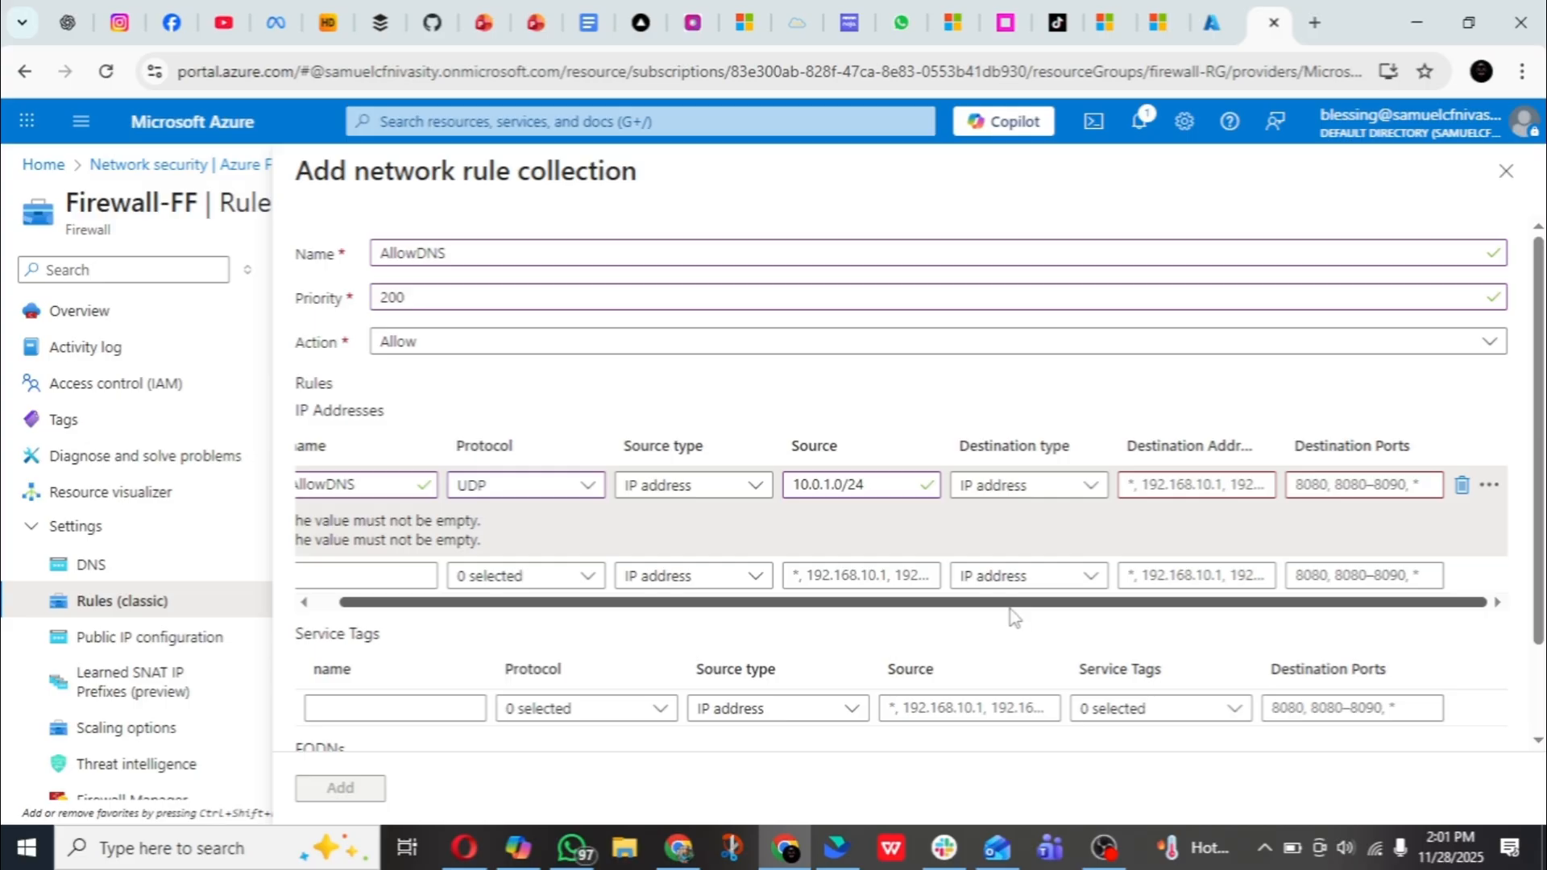
{"action": "left_click", "coordinate": [1033, 486]}
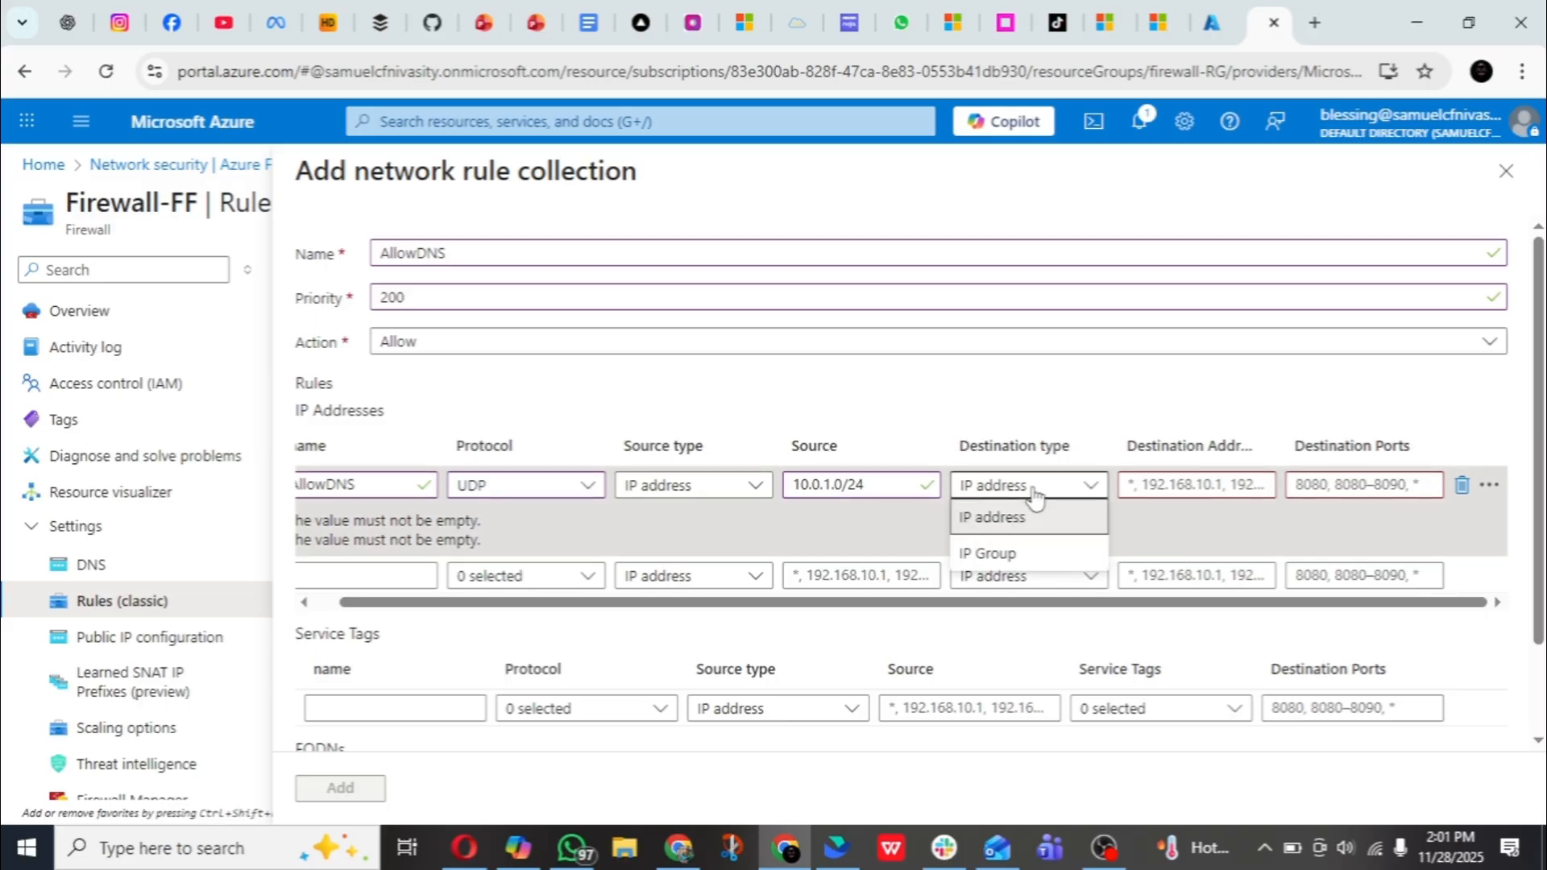
{"action": "left_click", "coordinate": [1036, 522]}
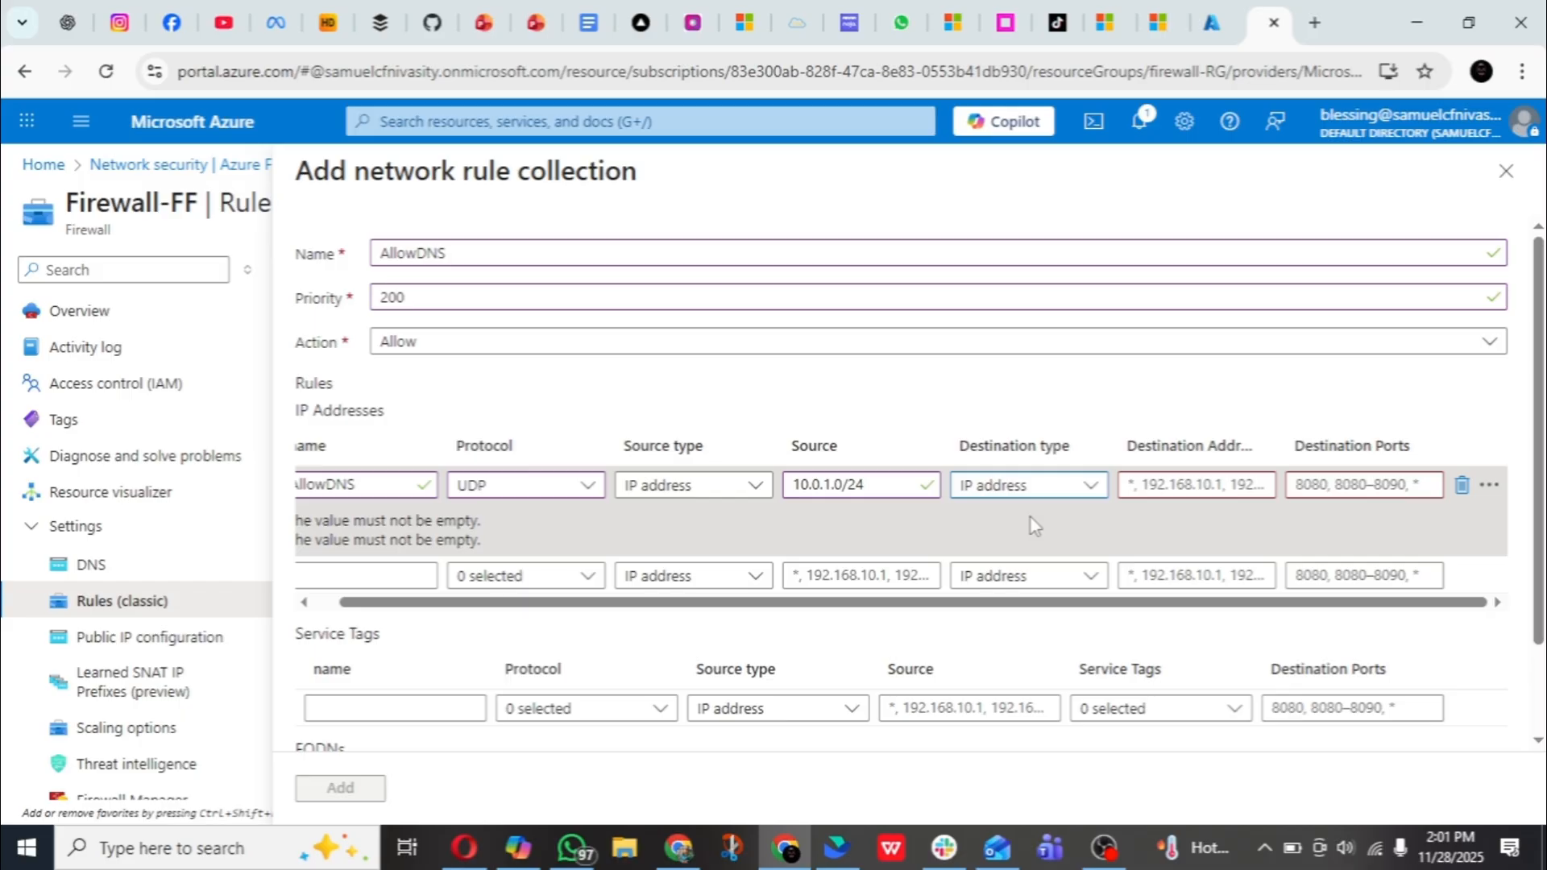
{"action": "left_click", "coordinate": [1193, 484]}
{"action": "type", "text": "8"}
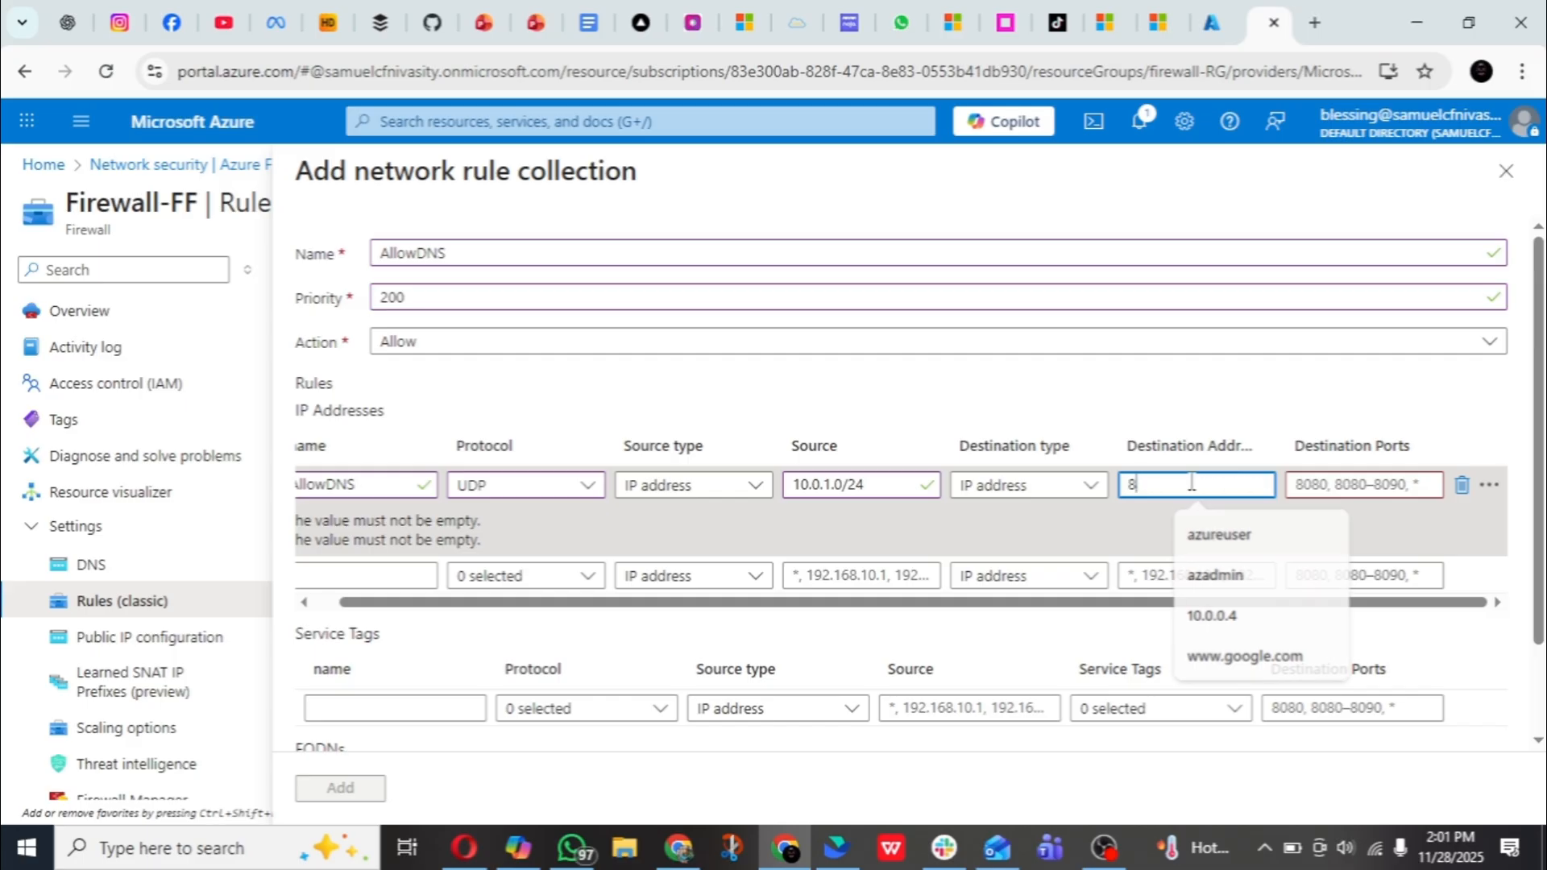
{"action": "type", "text": ".8"}
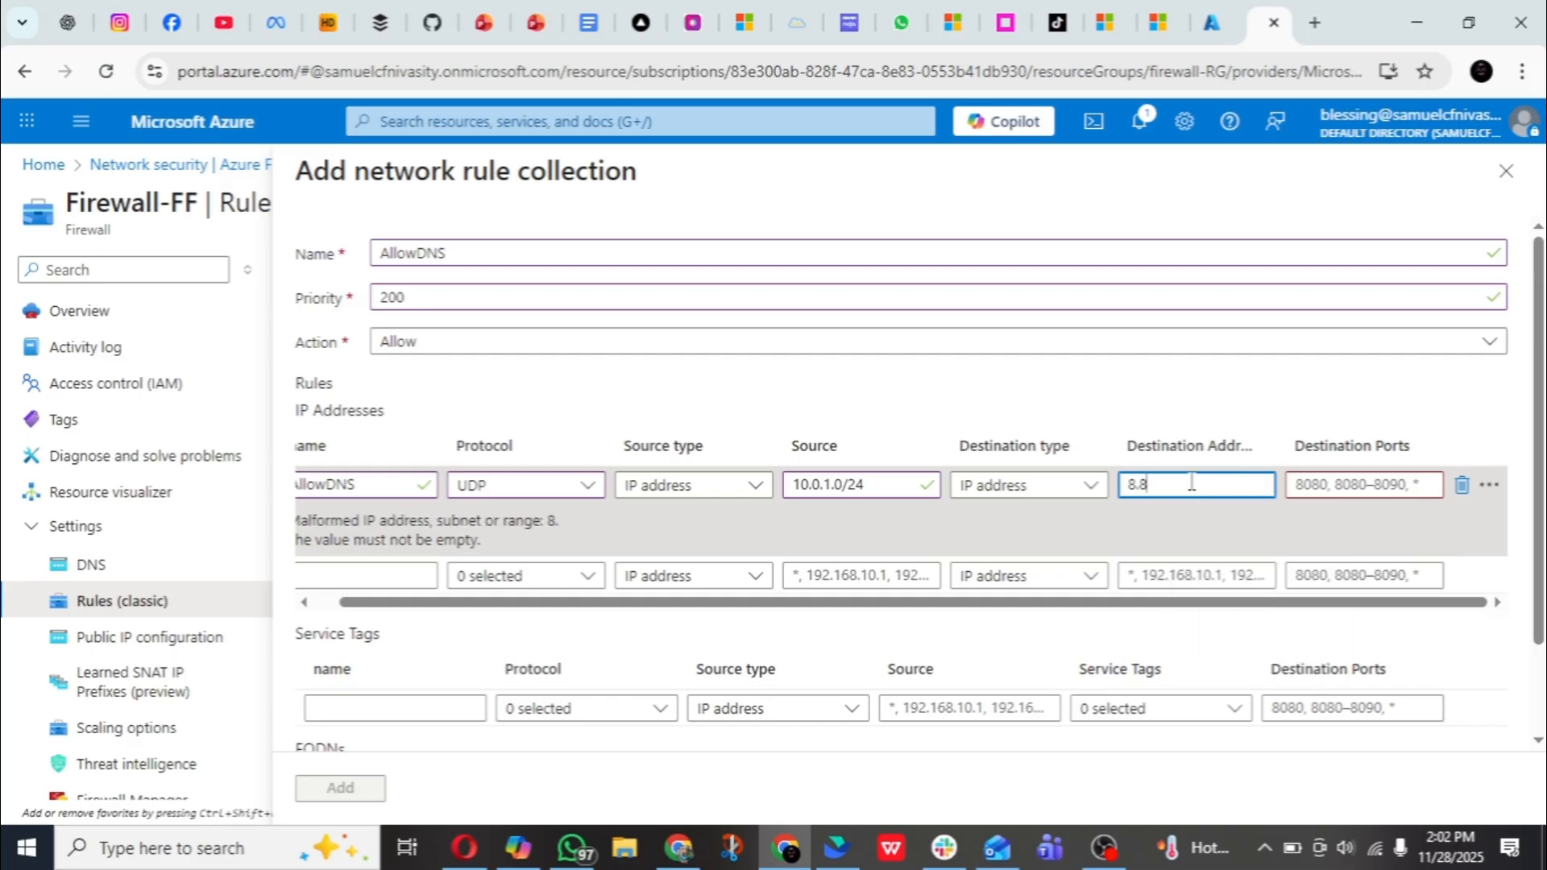
{"action": "type", "text": ".8."}
{"action": "type", "text": "8"}
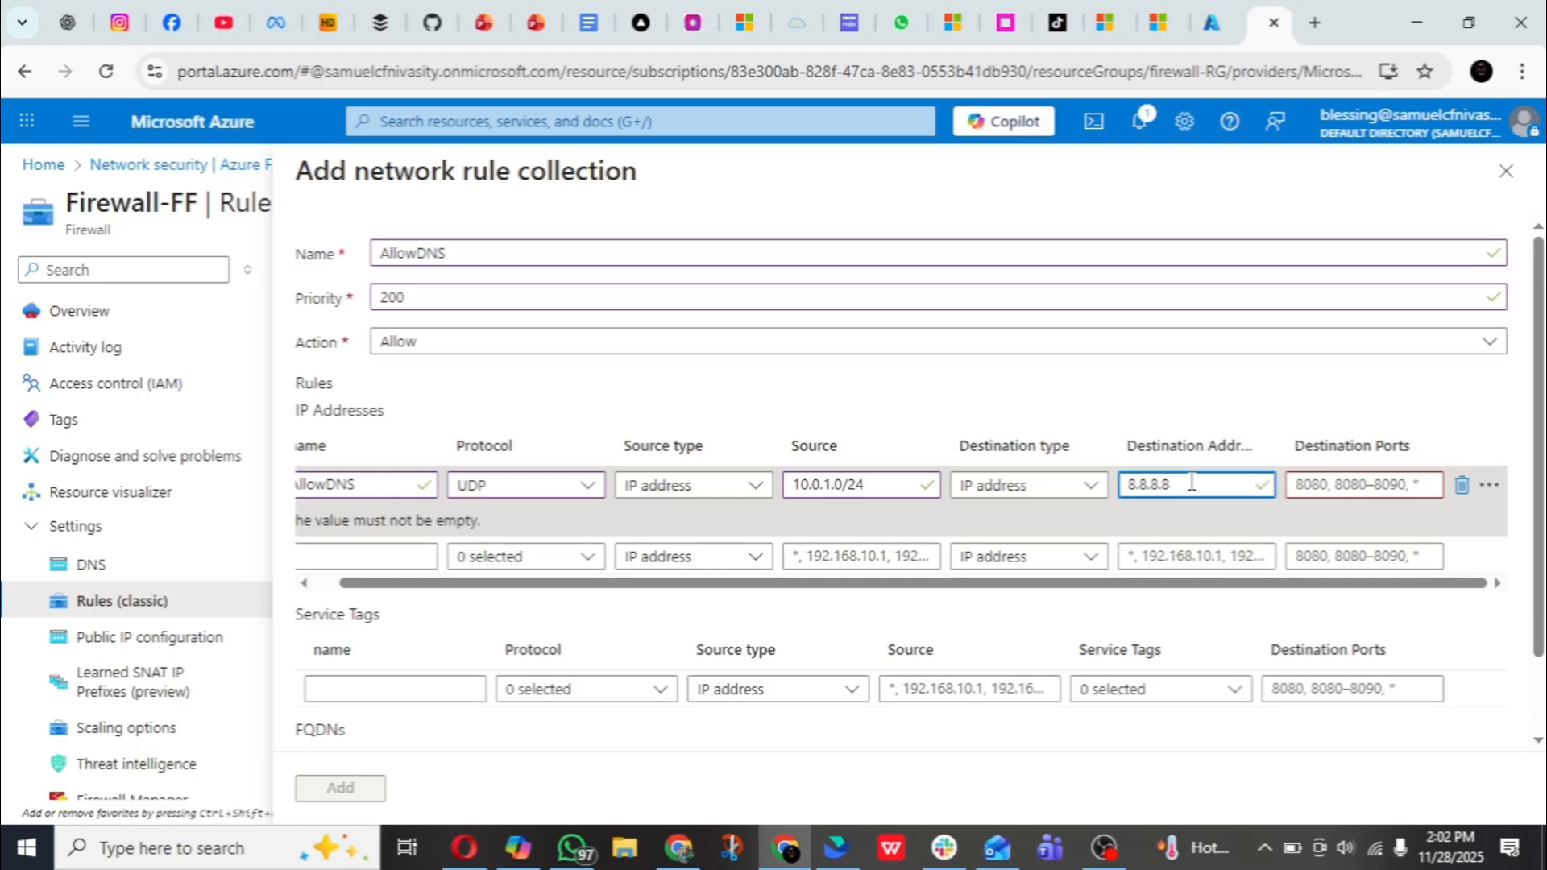
{"action": "type", "text": ",8.8.4.4"}
- Set the AllowDNS rule's destination port to 53 and add the network rule collection to the firewall
{"action": "left_click", "coordinate": [1329, 487]}
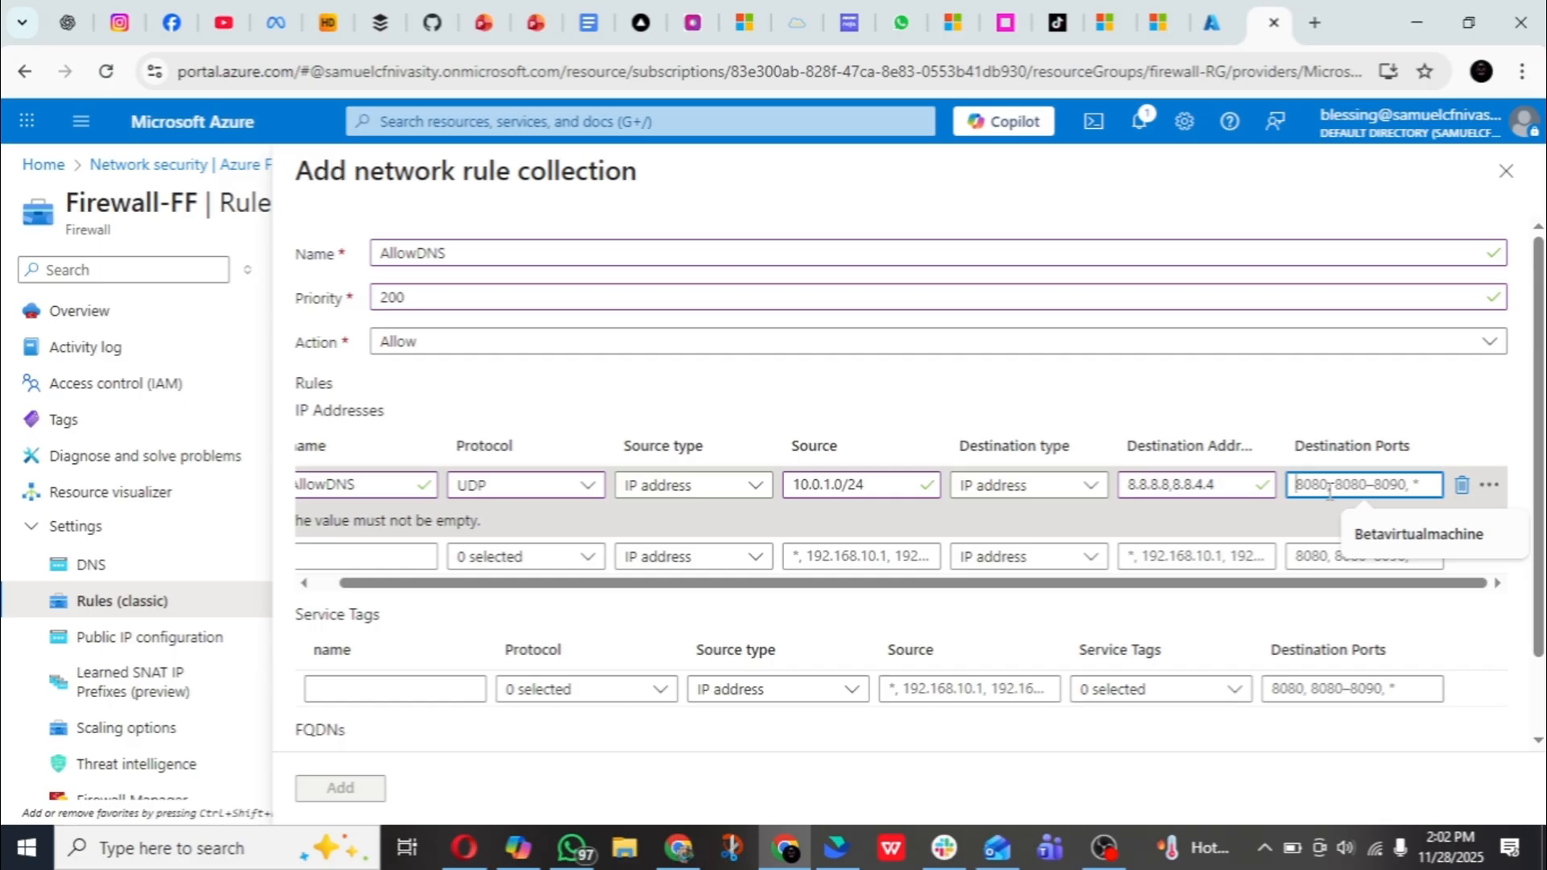
{"action": "type", "text": "53"}
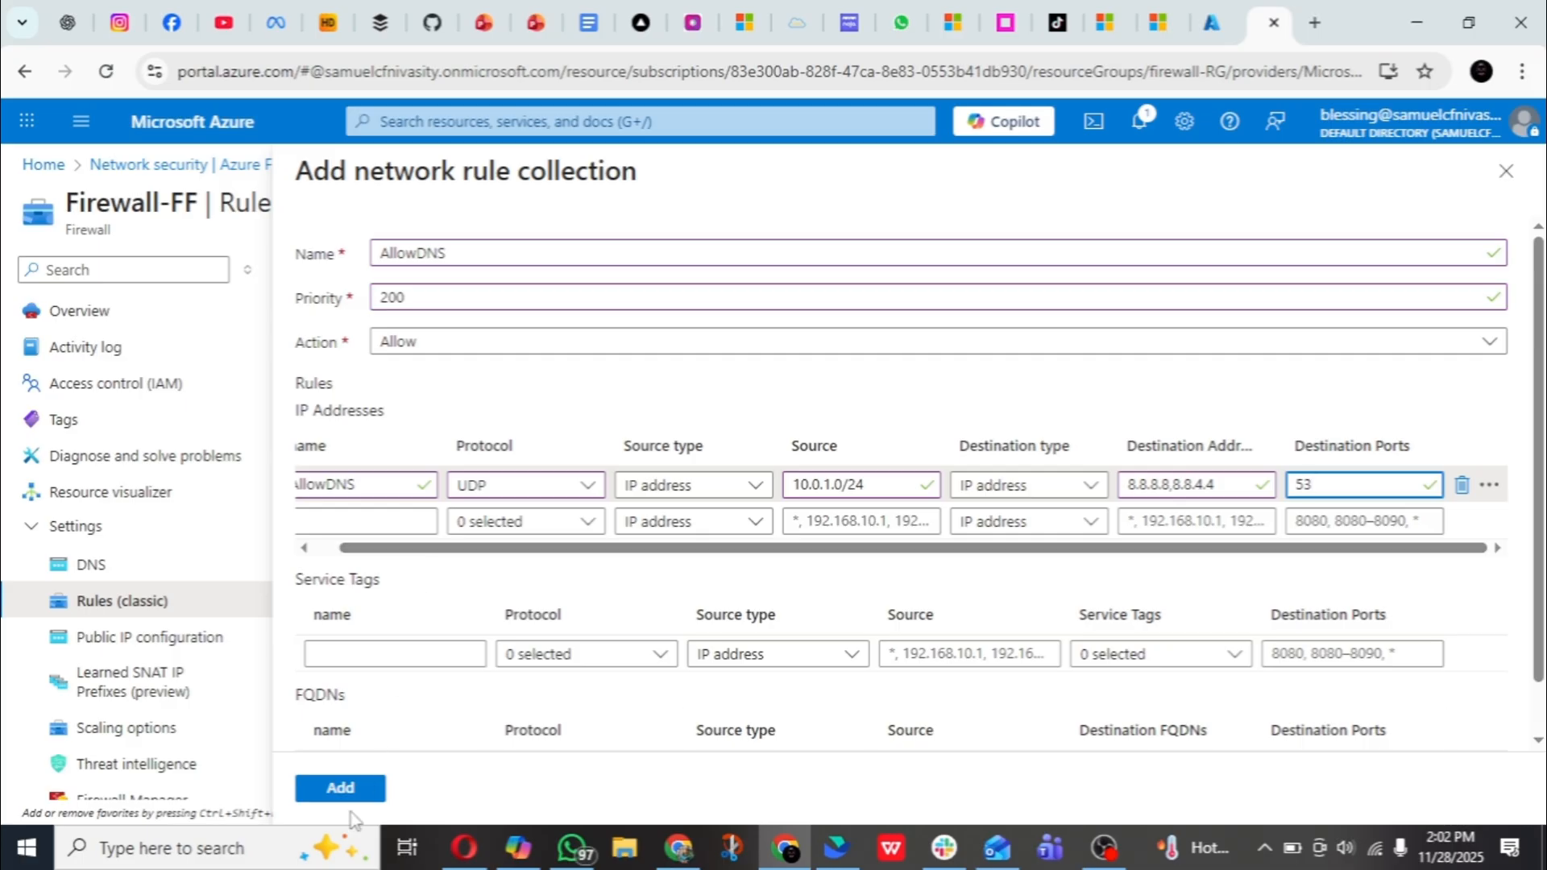
{"action": "left_click", "coordinate": [349, 791]}
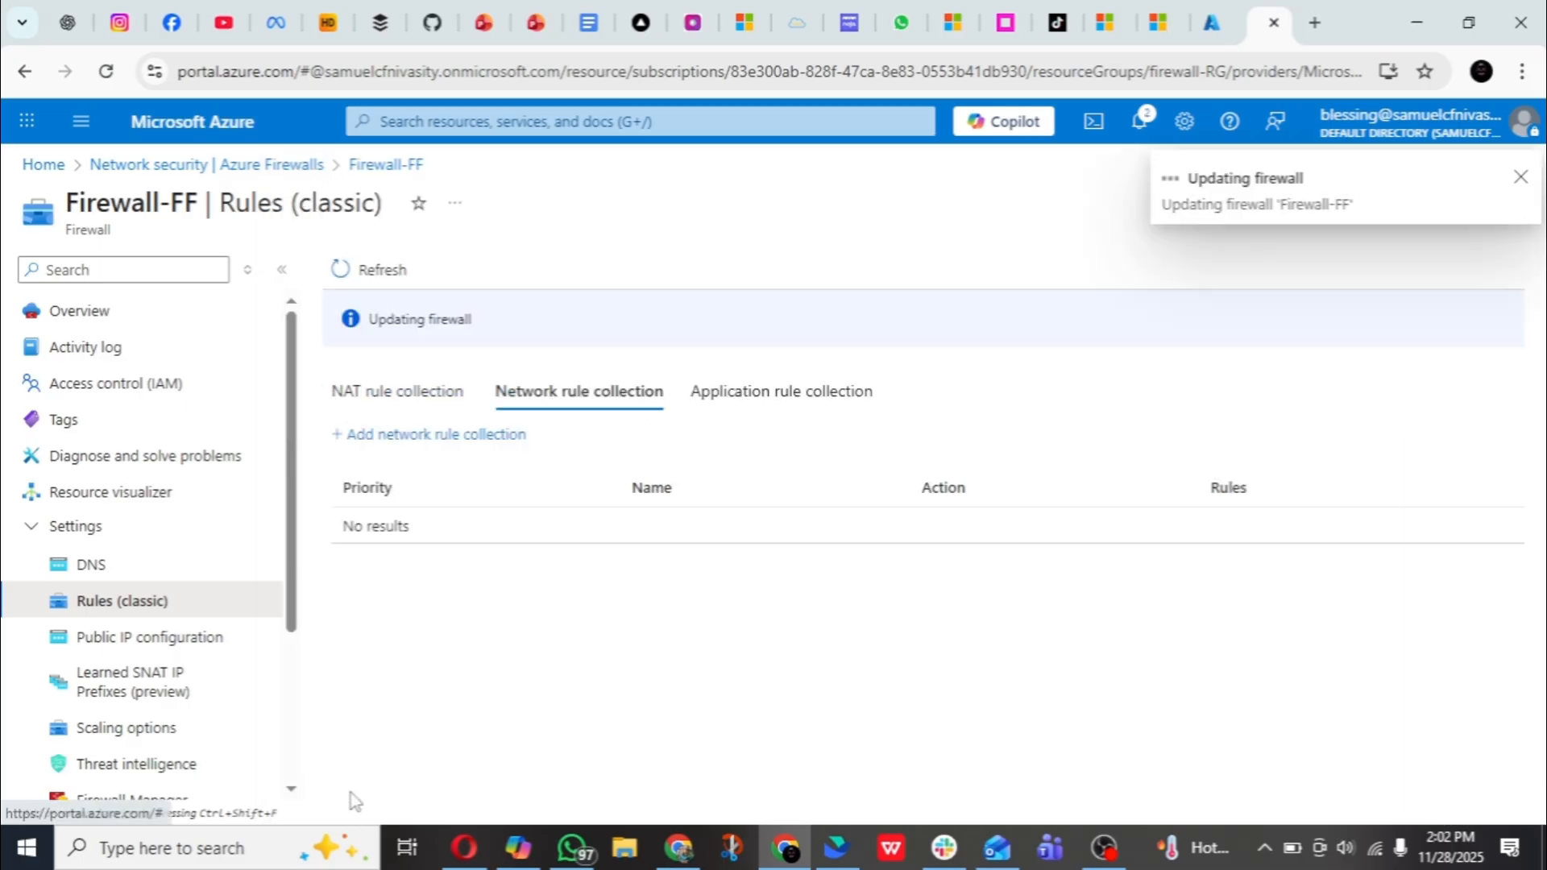
- Check the notifications for the firewall update's progress, close them, and view the NAT rule collections of Firewall-FF
{"action": "left_click", "coordinate": [1139, 123]}
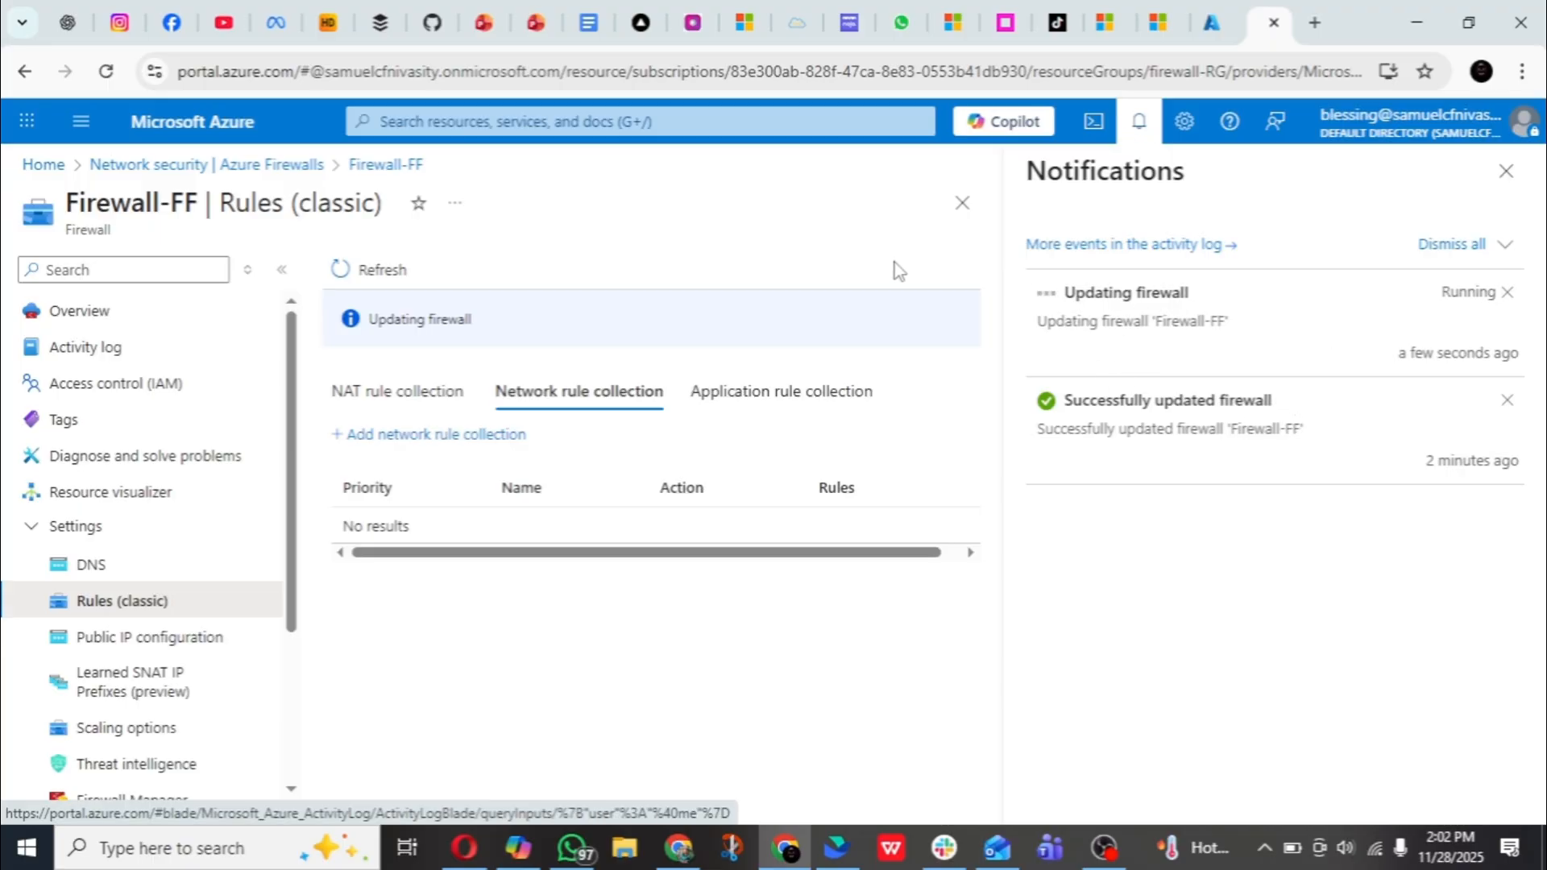
{"action": "left_click", "coordinate": [1506, 172]}
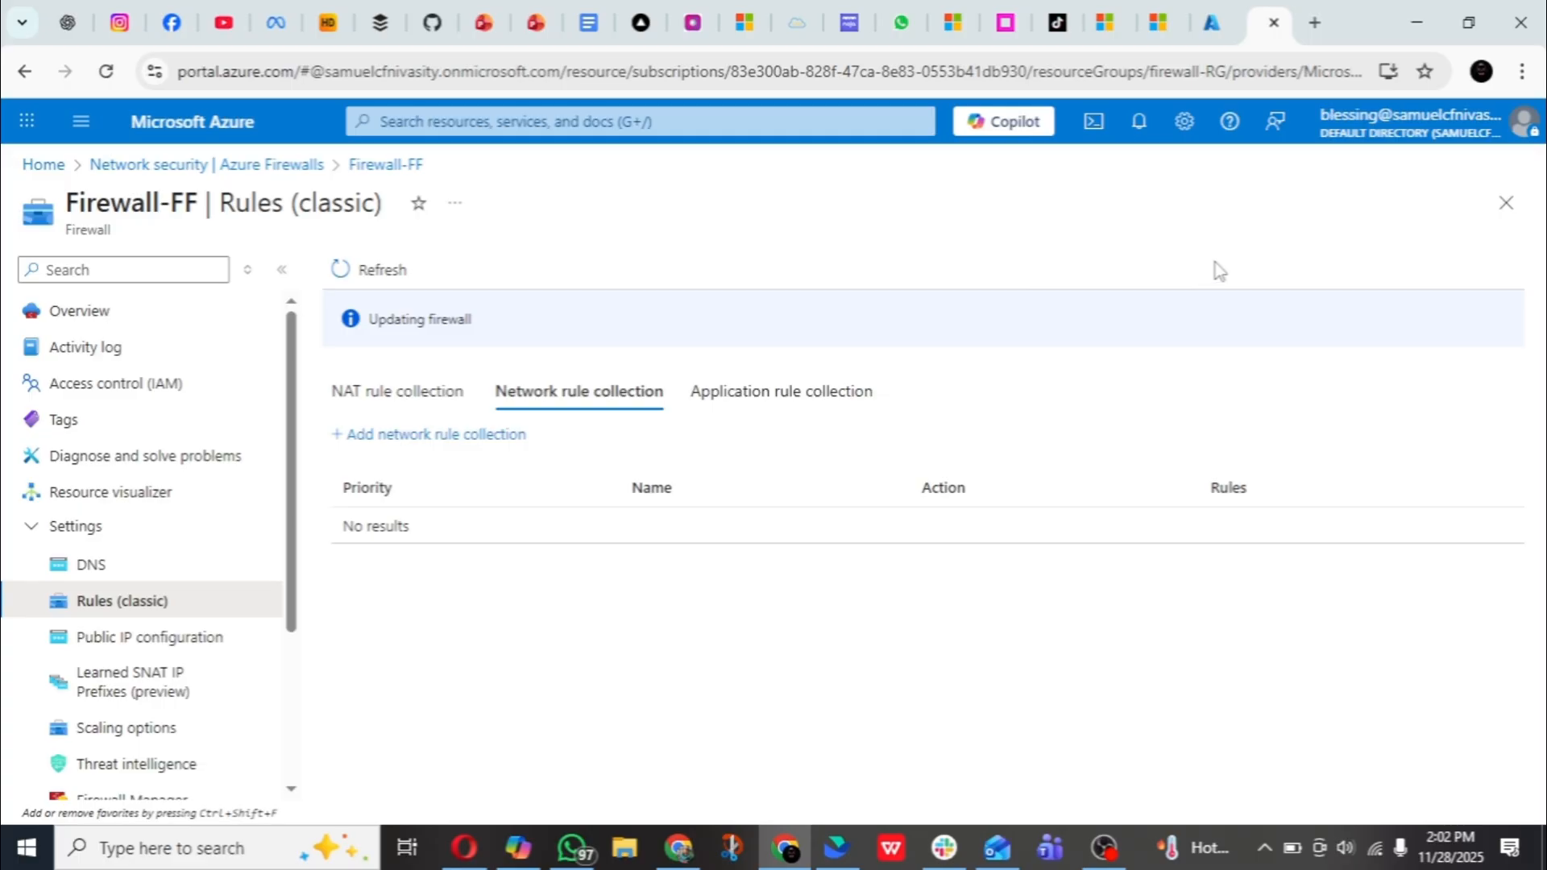
{"action": "left_click", "coordinate": [355, 407]}
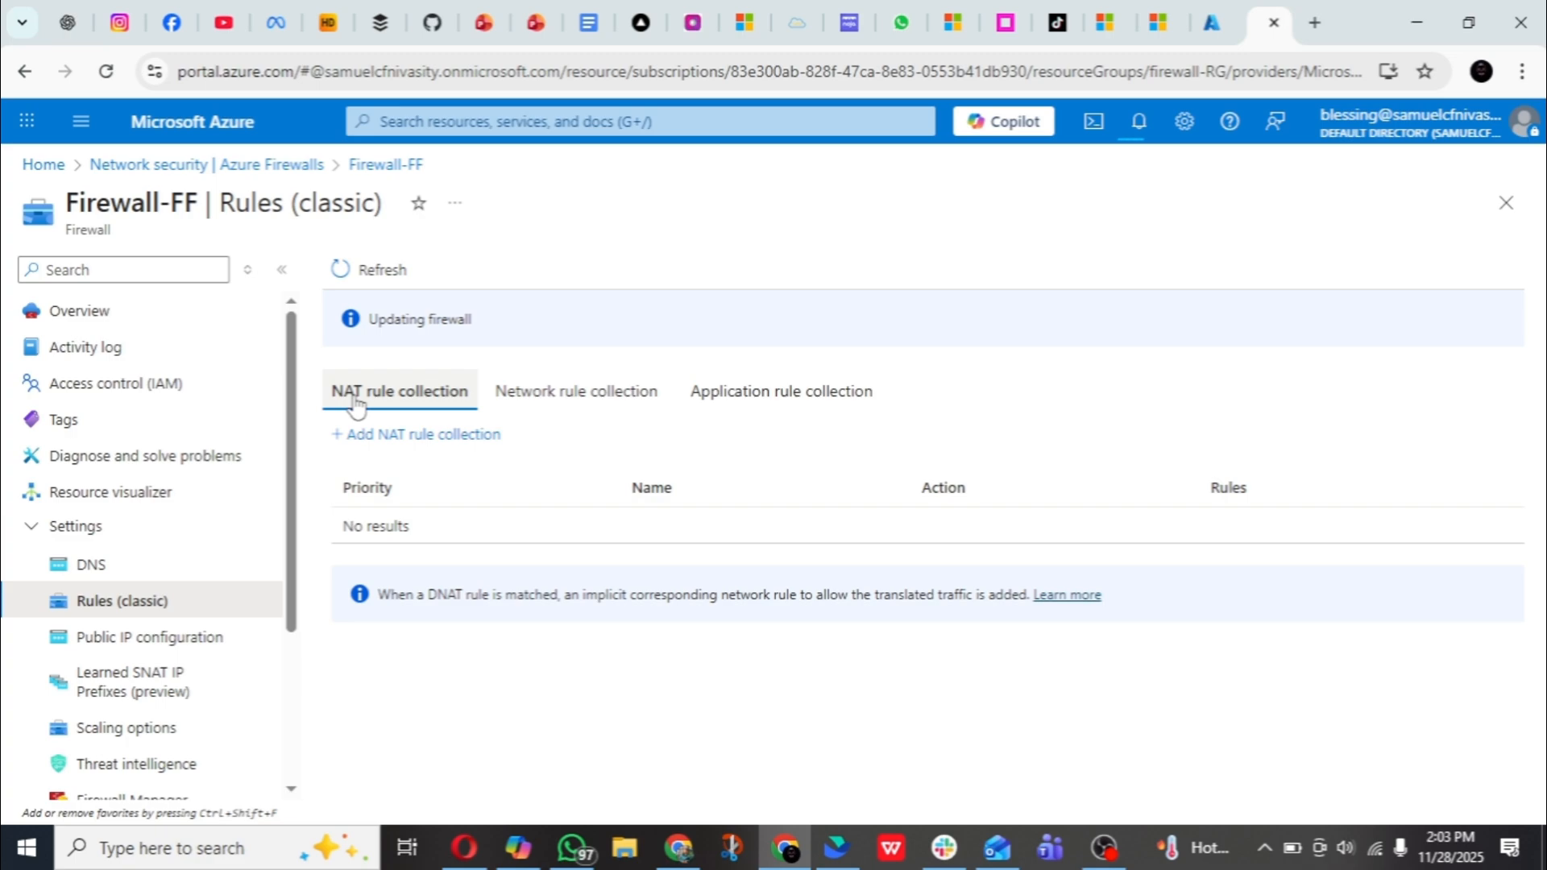
- Switch to the firewall-vn browser tab, close the subnet editor without saving, and open the virtual network's connected devices
{"action": "left_click", "coordinate": [1206, 24]}
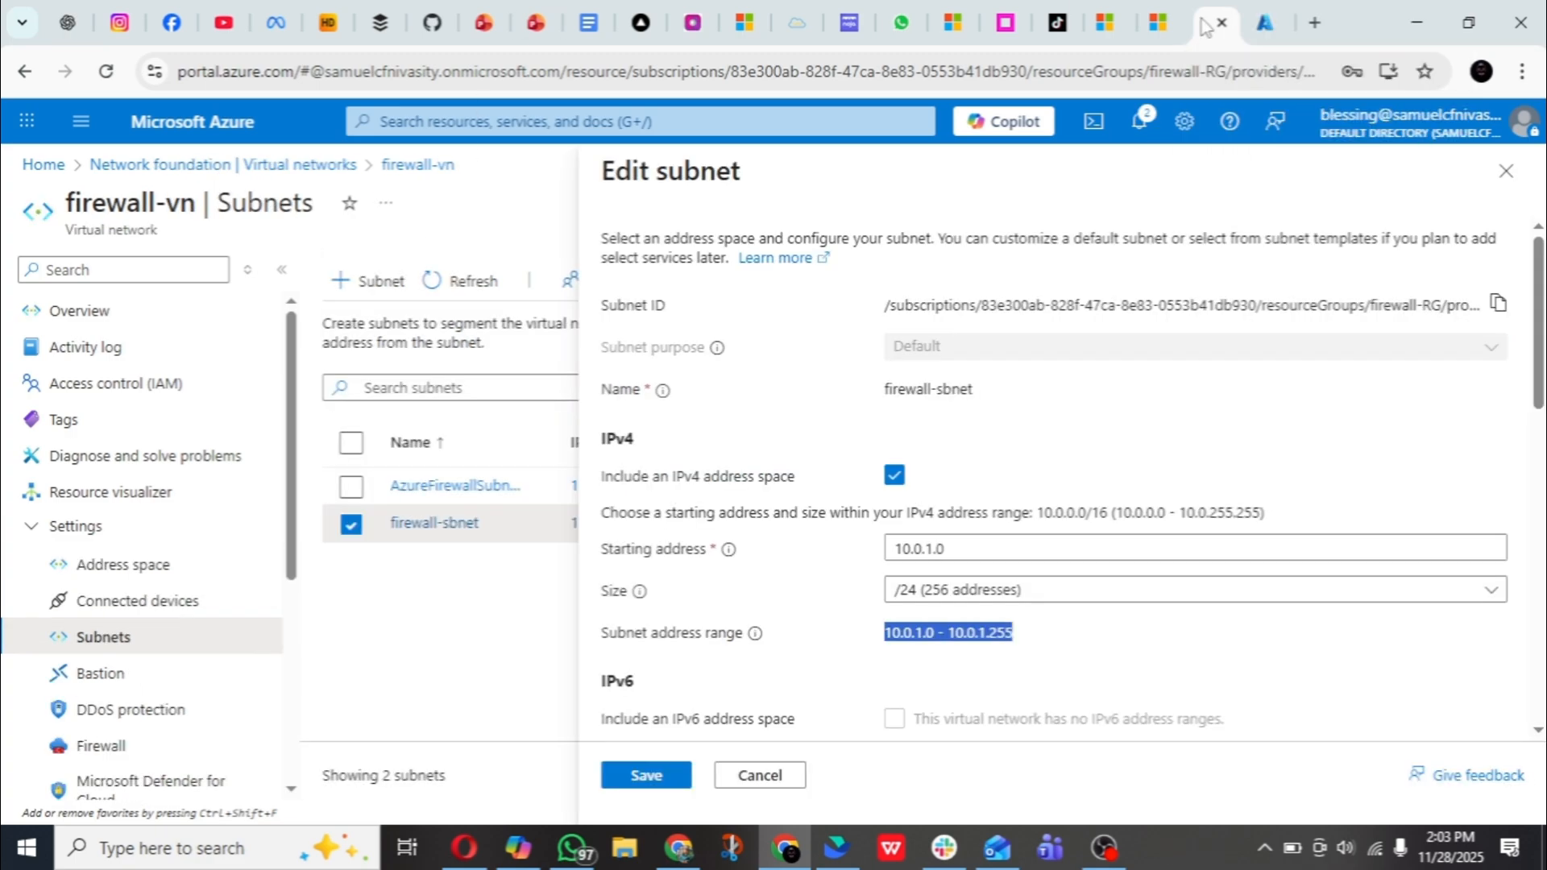
{"action": "left_click", "coordinate": [1498, 173]}
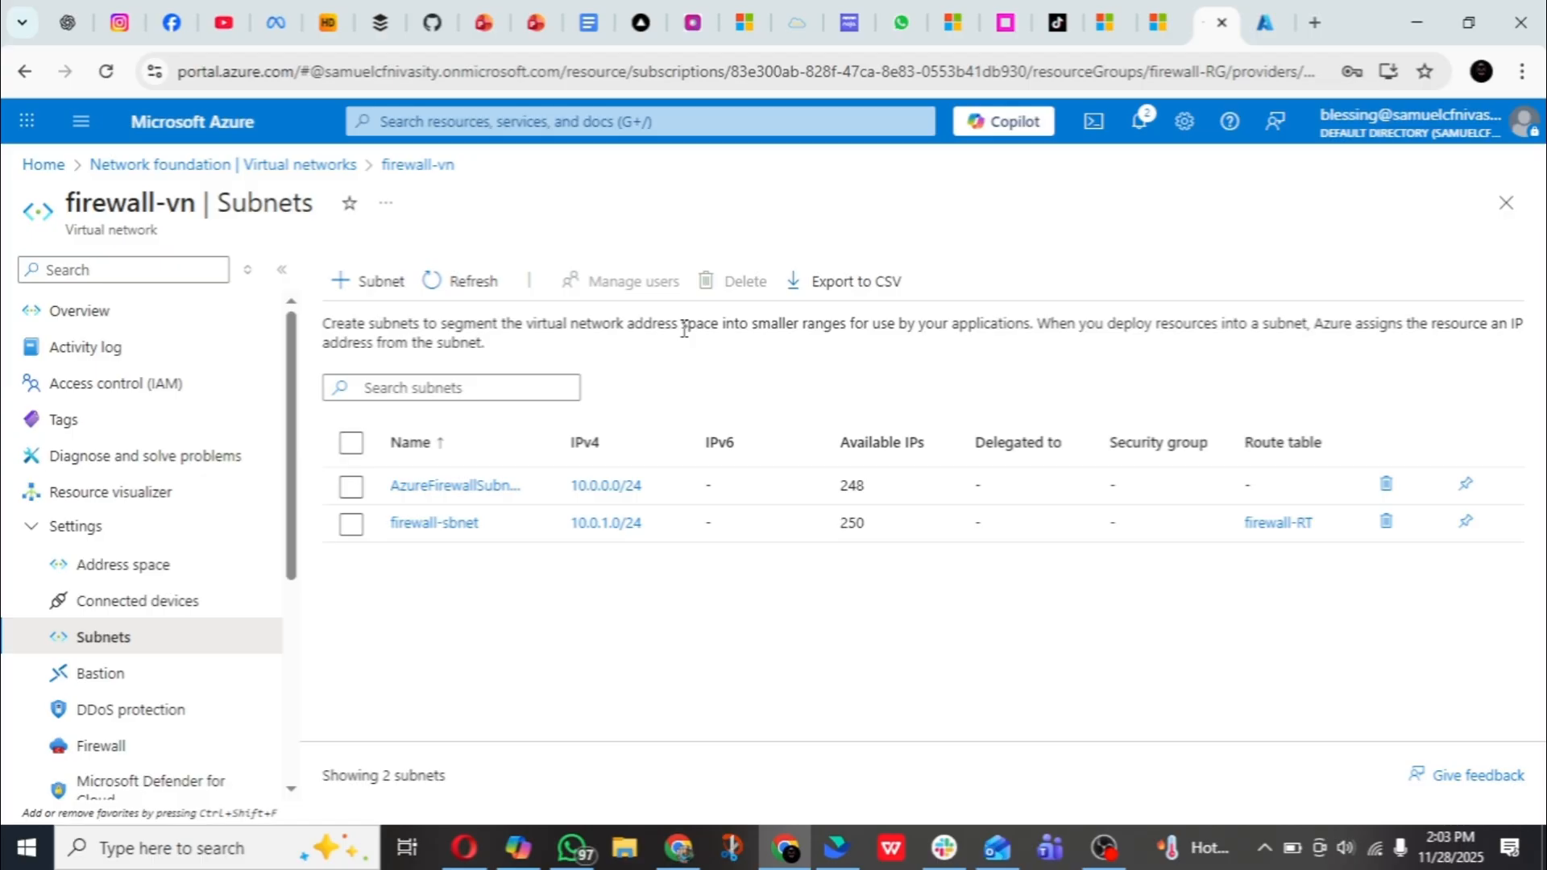
{"action": "left_click", "coordinate": [651, 119]}
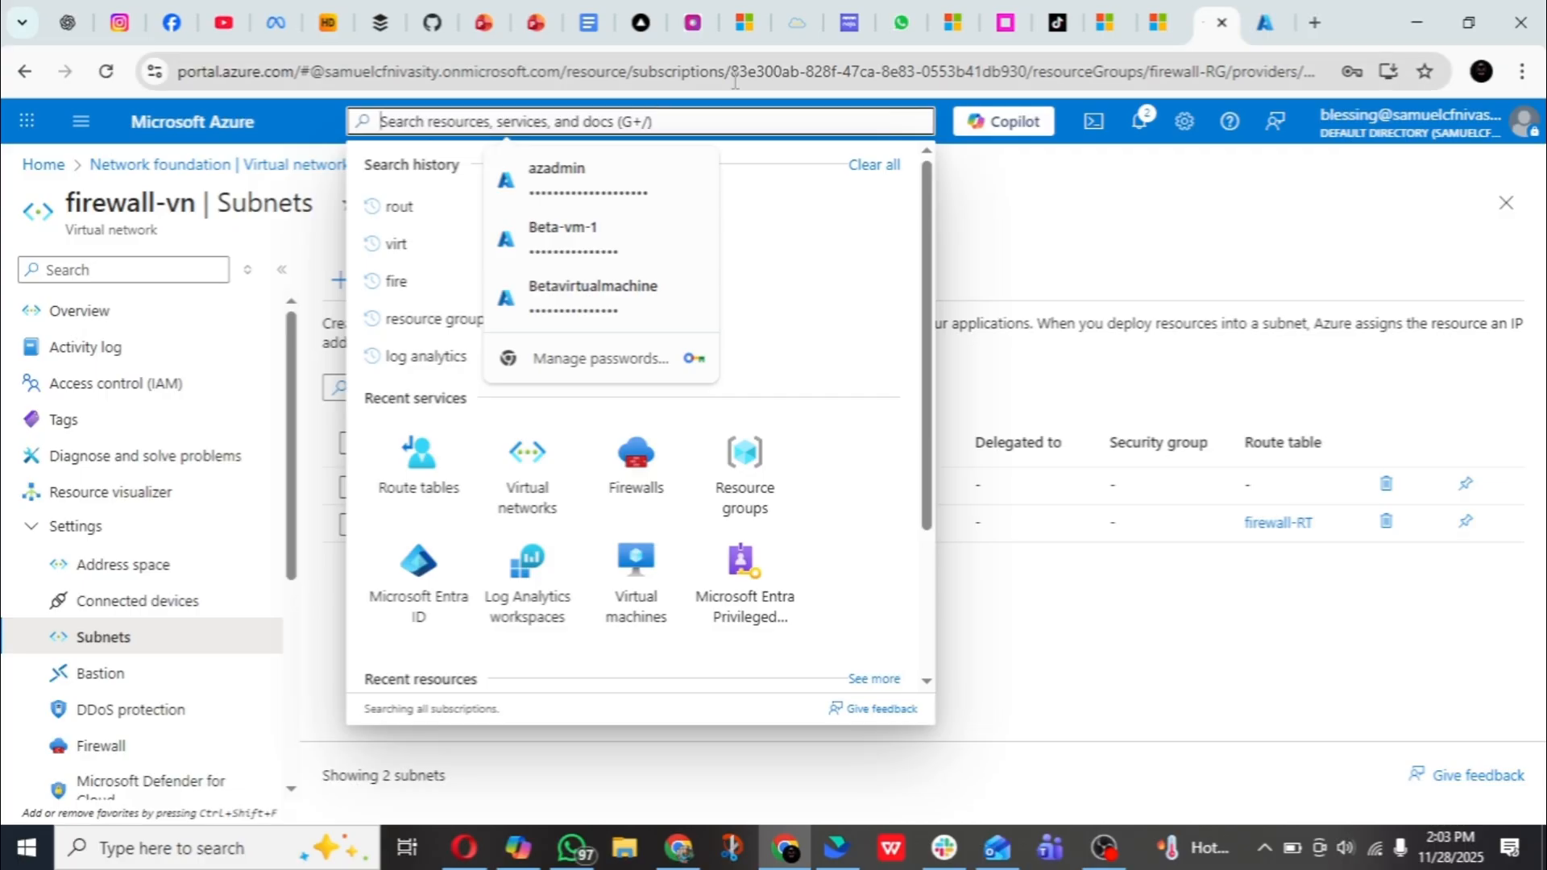
{"action": "left_click", "coordinate": [520, 520]}
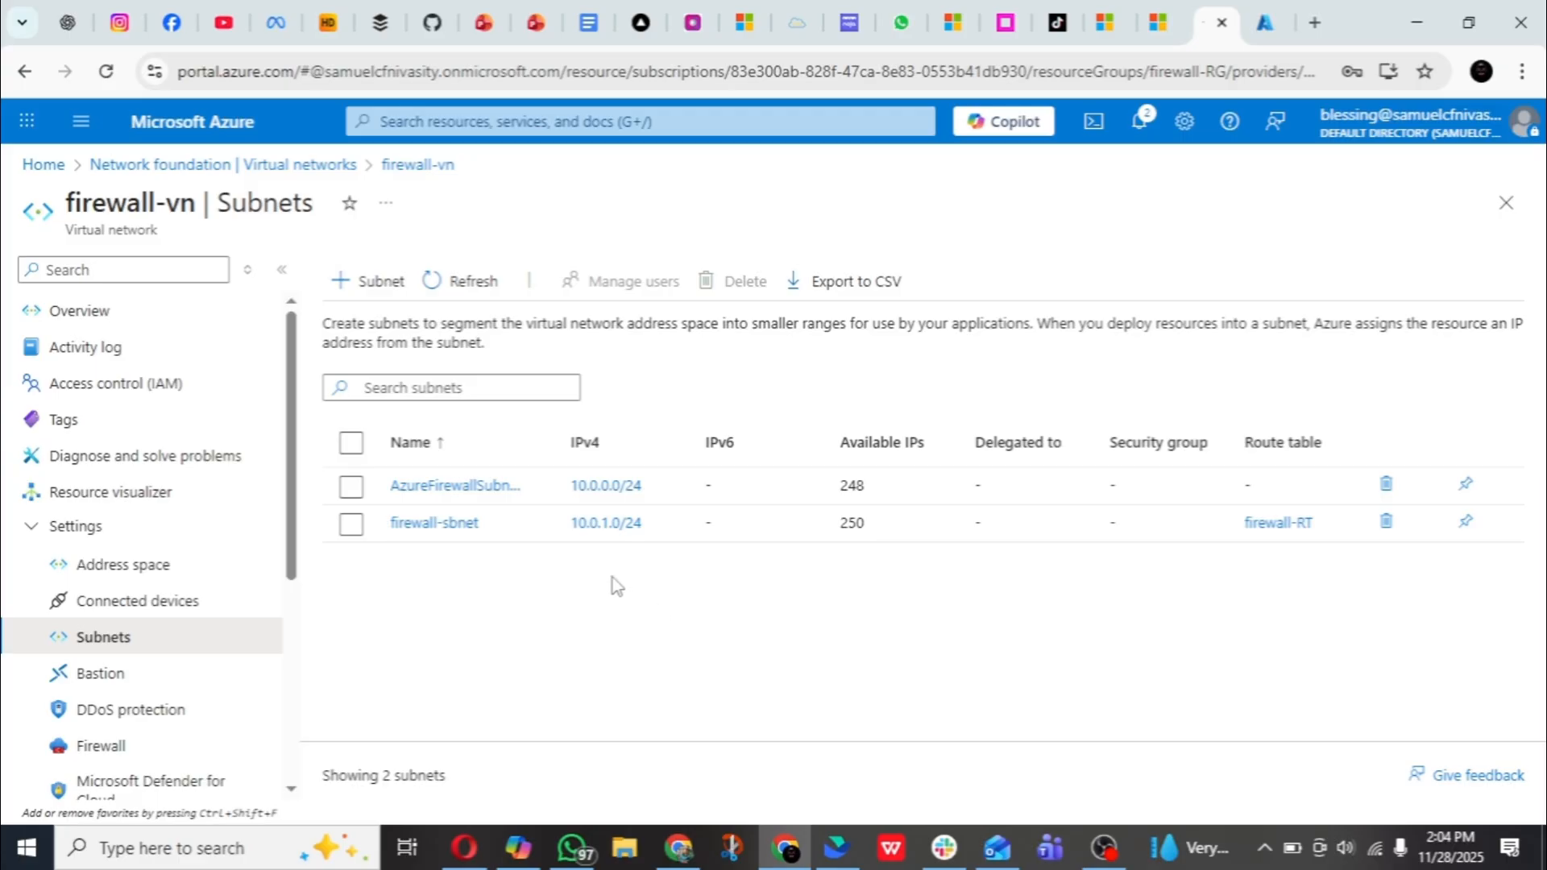
{"action": "left_click", "coordinate": [210, 616]}
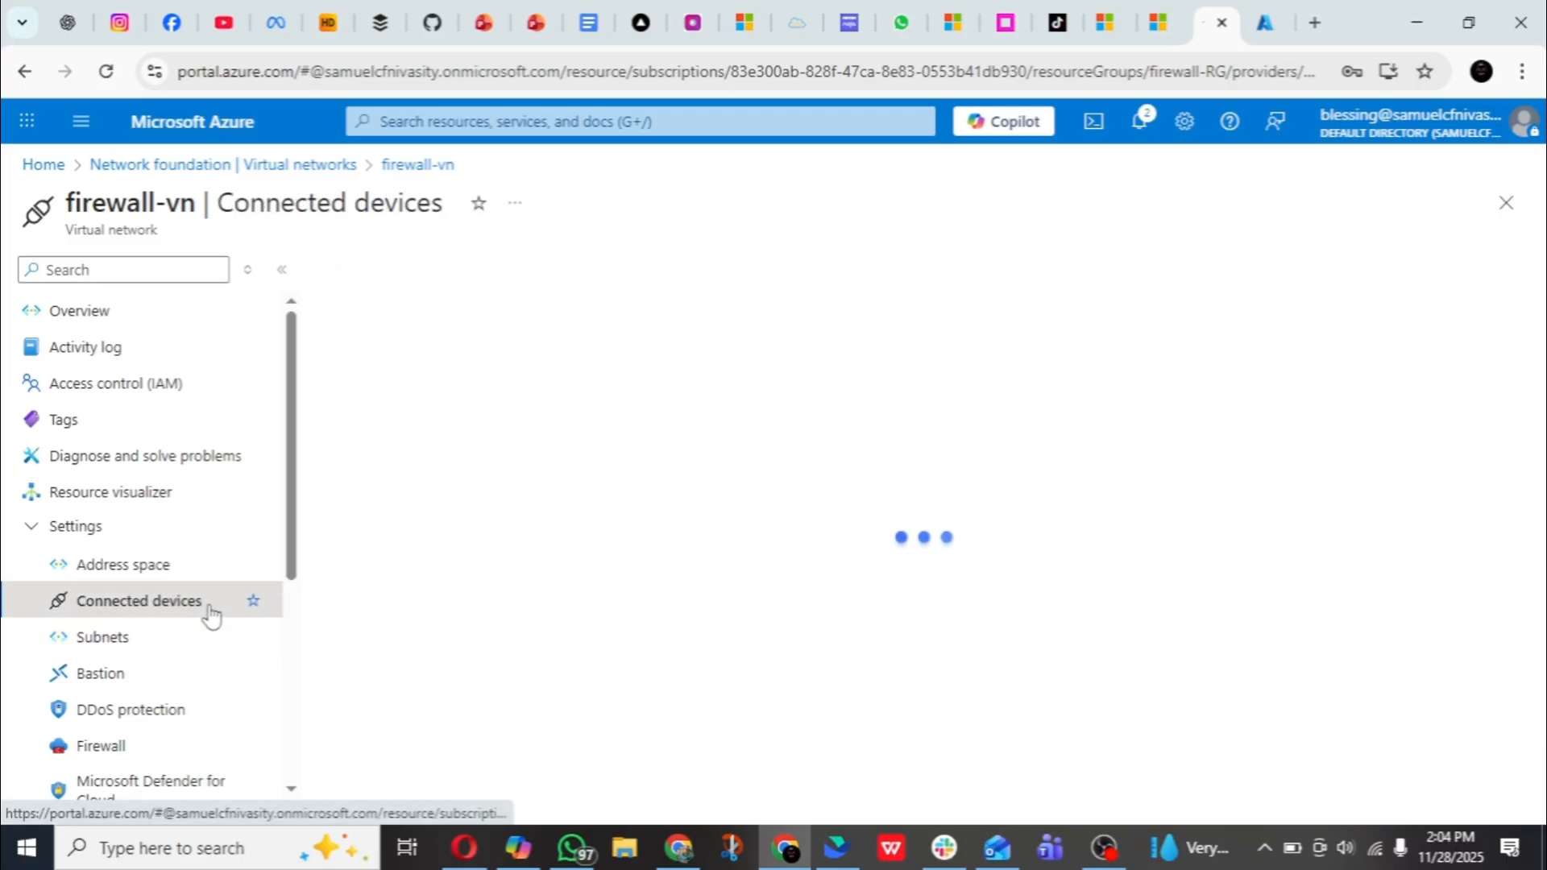
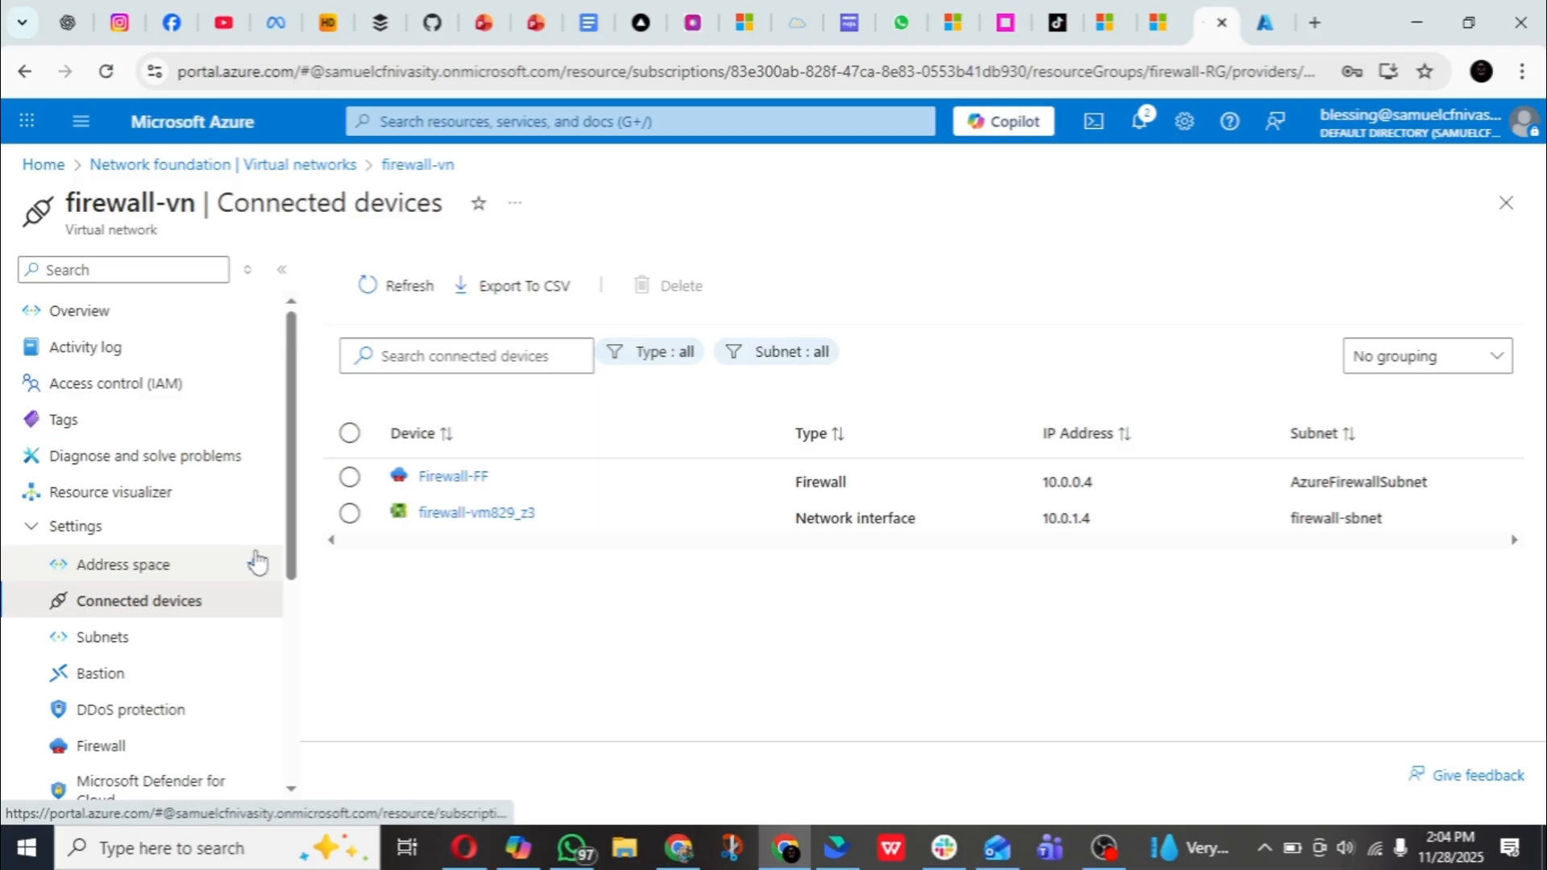
- Open Firewall-FF from the connected devices and enable its DNS settings with custom DNS servers
{"action": "left_click", "coordinate": [433, 487]}
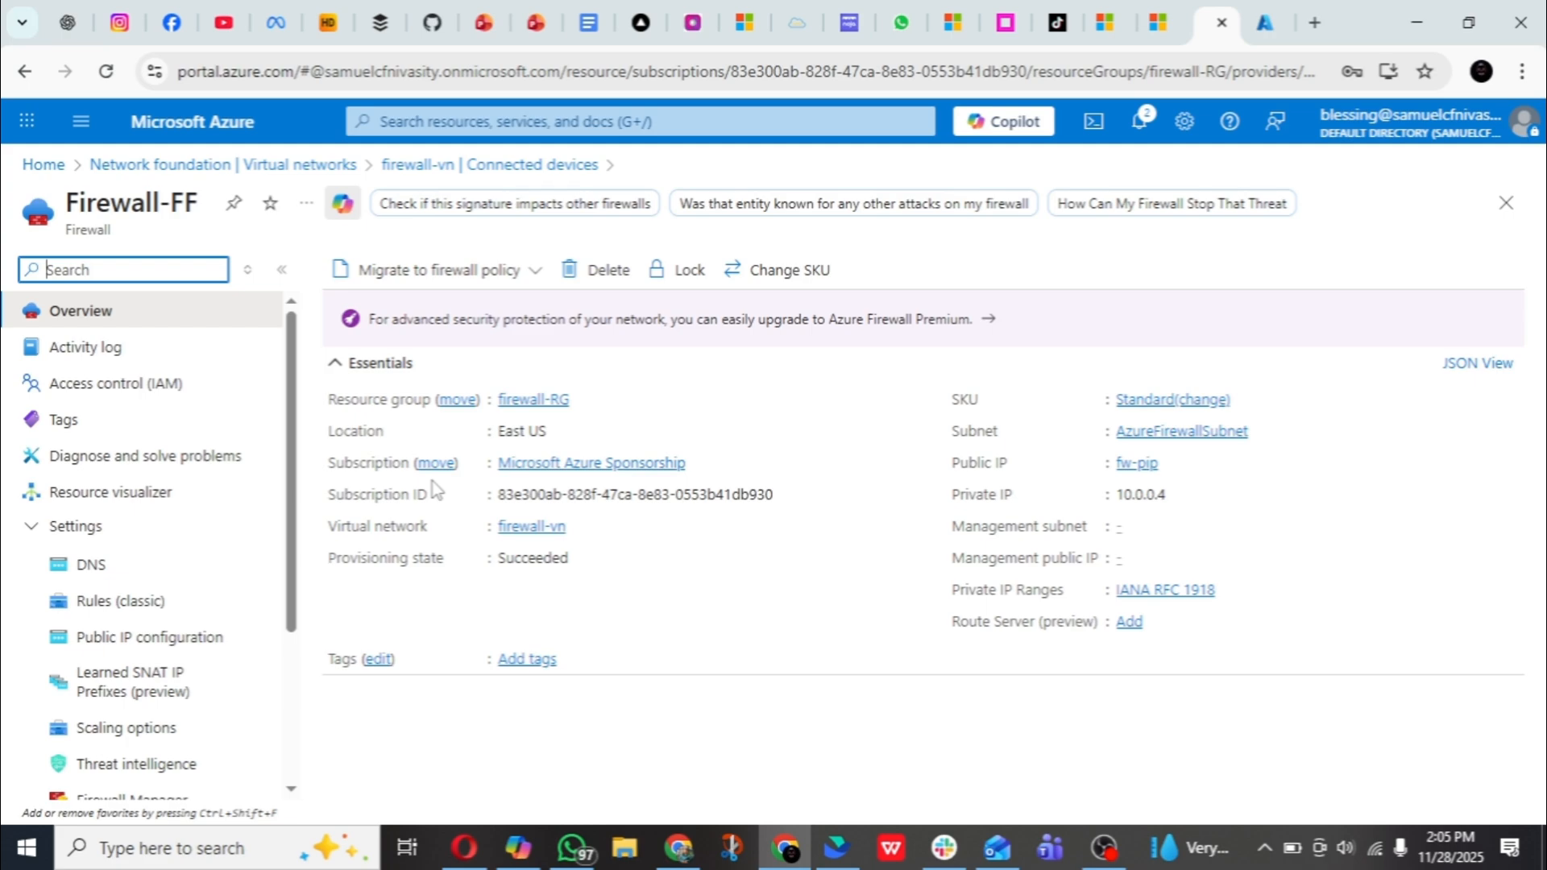
{"action": "left_click", "coordinate": [185, 570]}
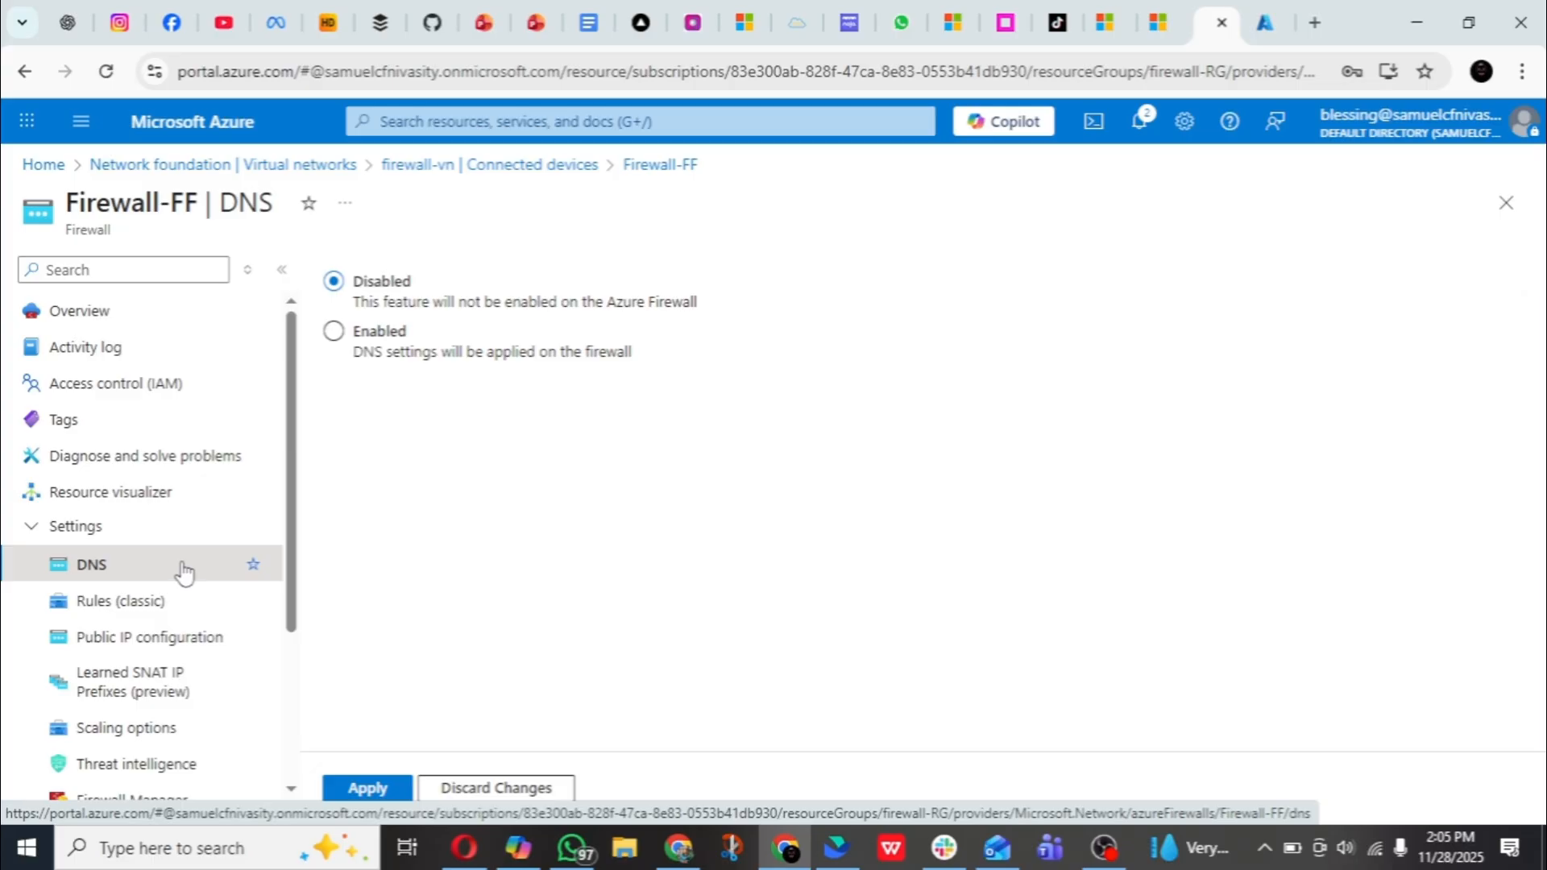
{"action": "left_click", "coordinate": [334, 331]}
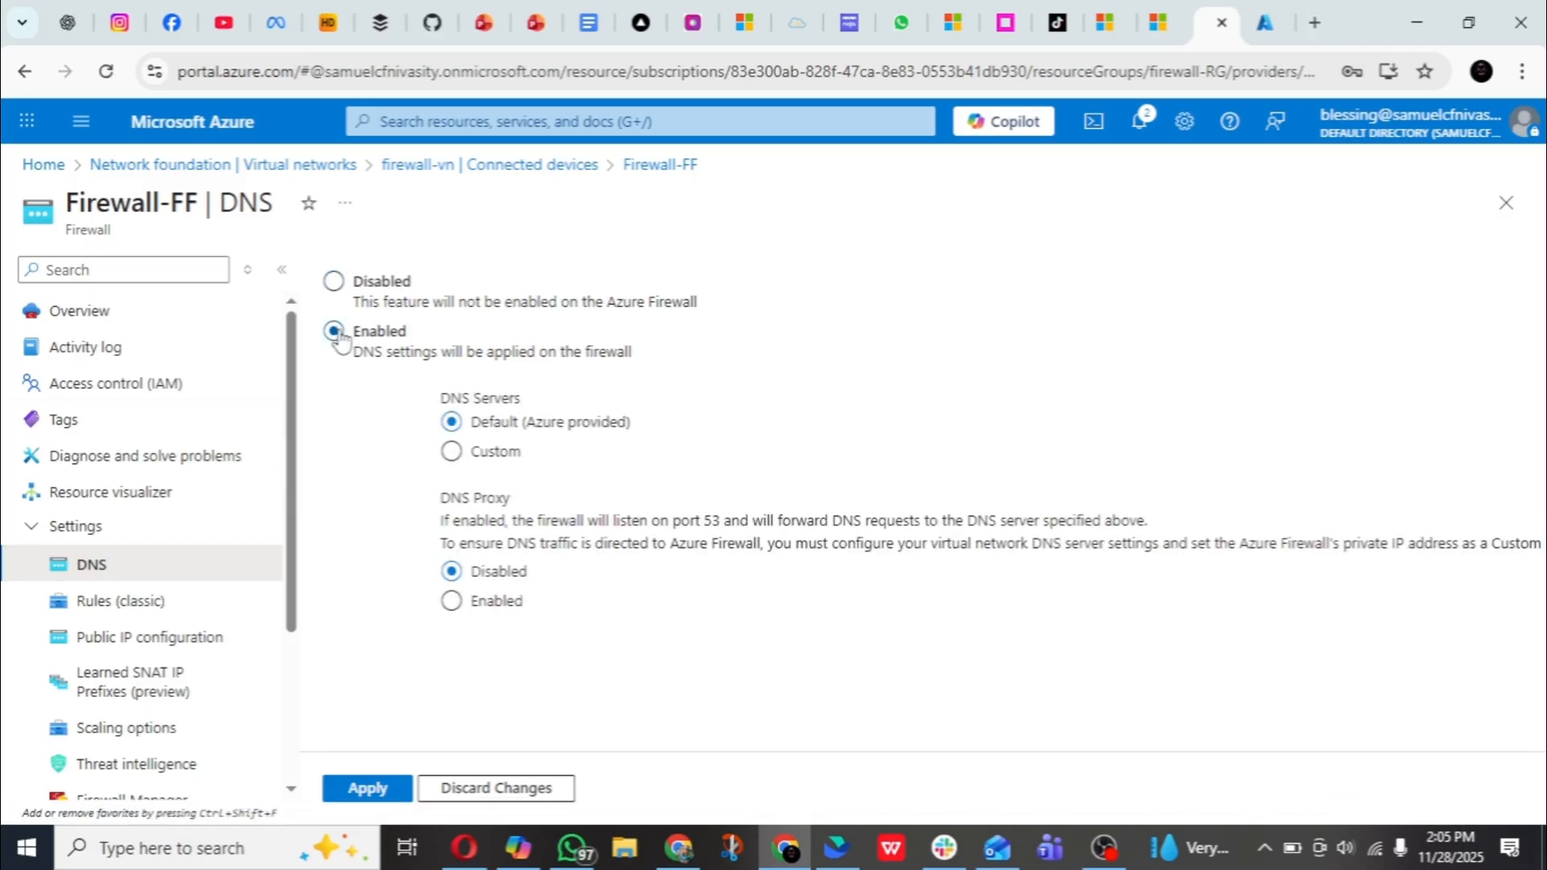
{"action": "left_click", "coordinate": [452, 455]}
- Enter 8.8.8.8 and 8.8.4.4 as the firewall's custom DNS servers, apply the DNS settings, and close the notifications
{"action": "left_click", "coordinate": [587, 541]}
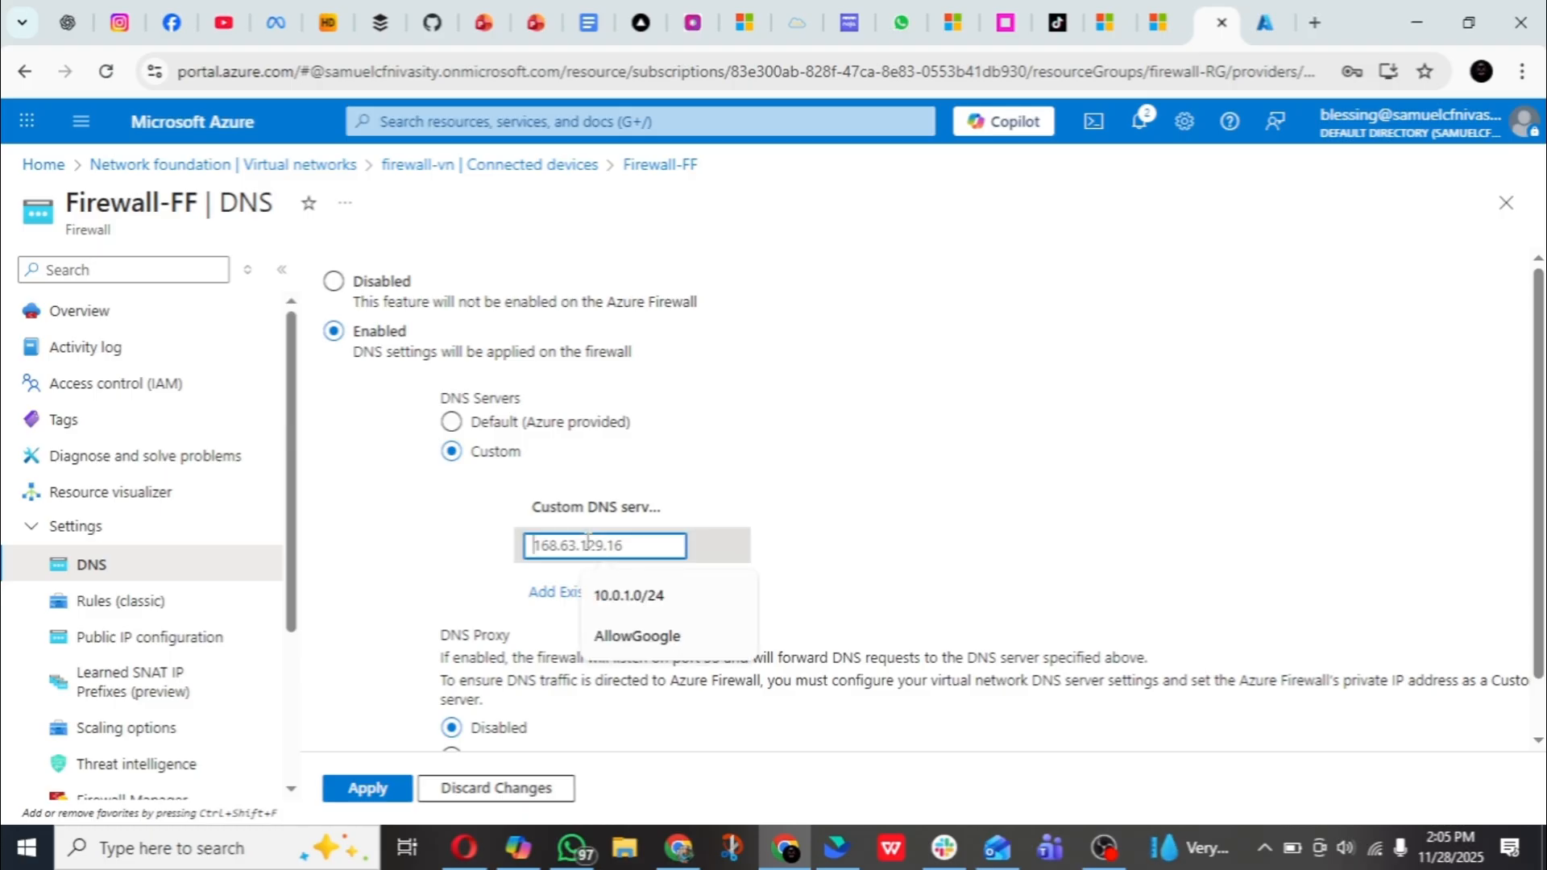
{"action": "type", "text": "8"}
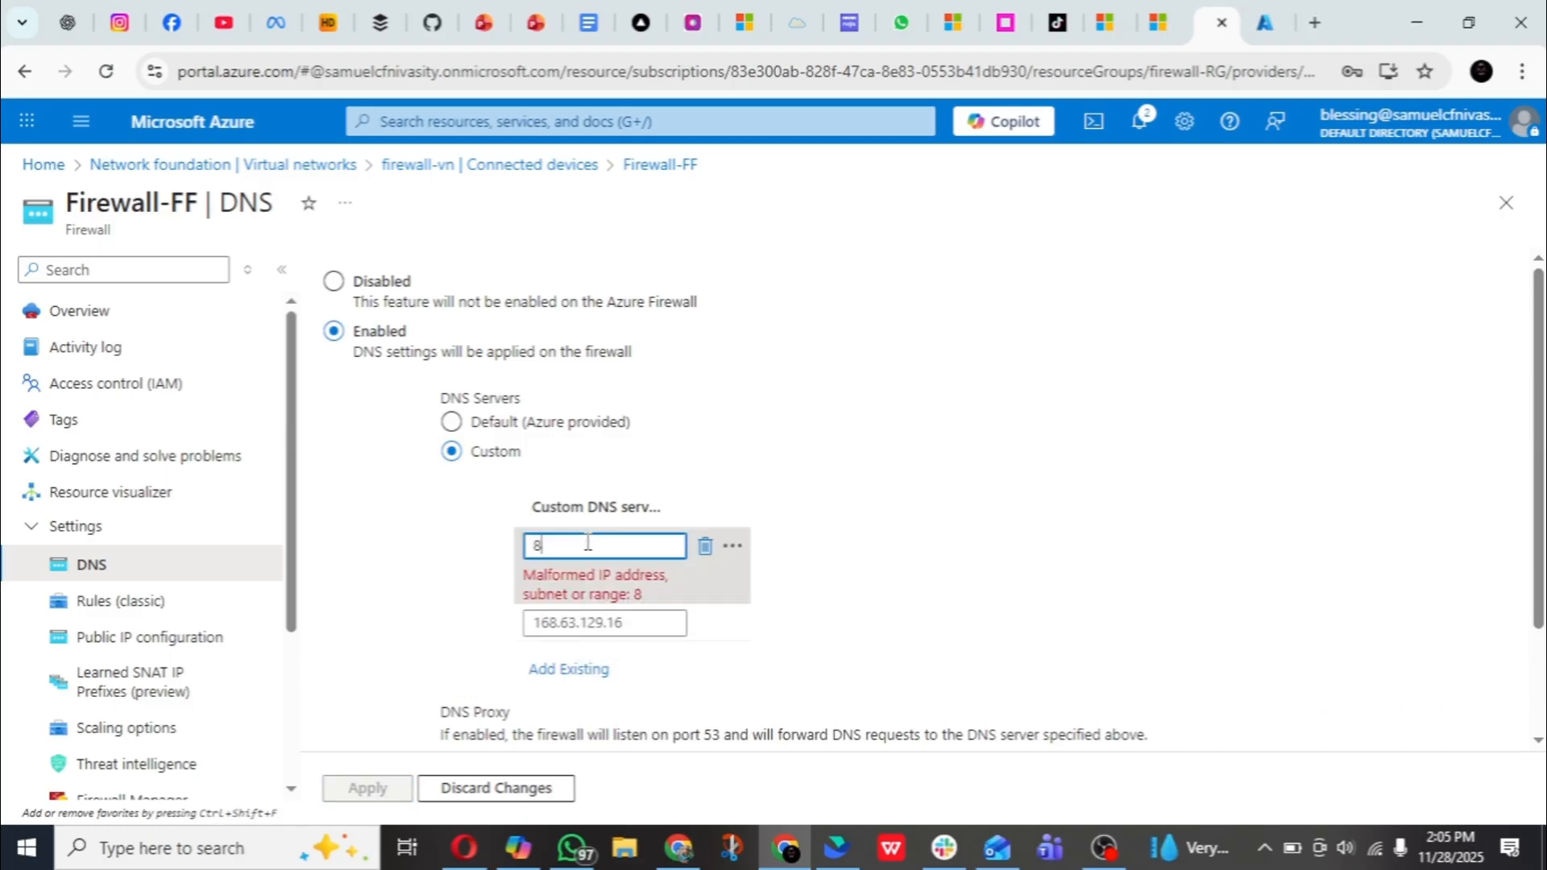
{"action": "type", "text": ".8.8.8"}
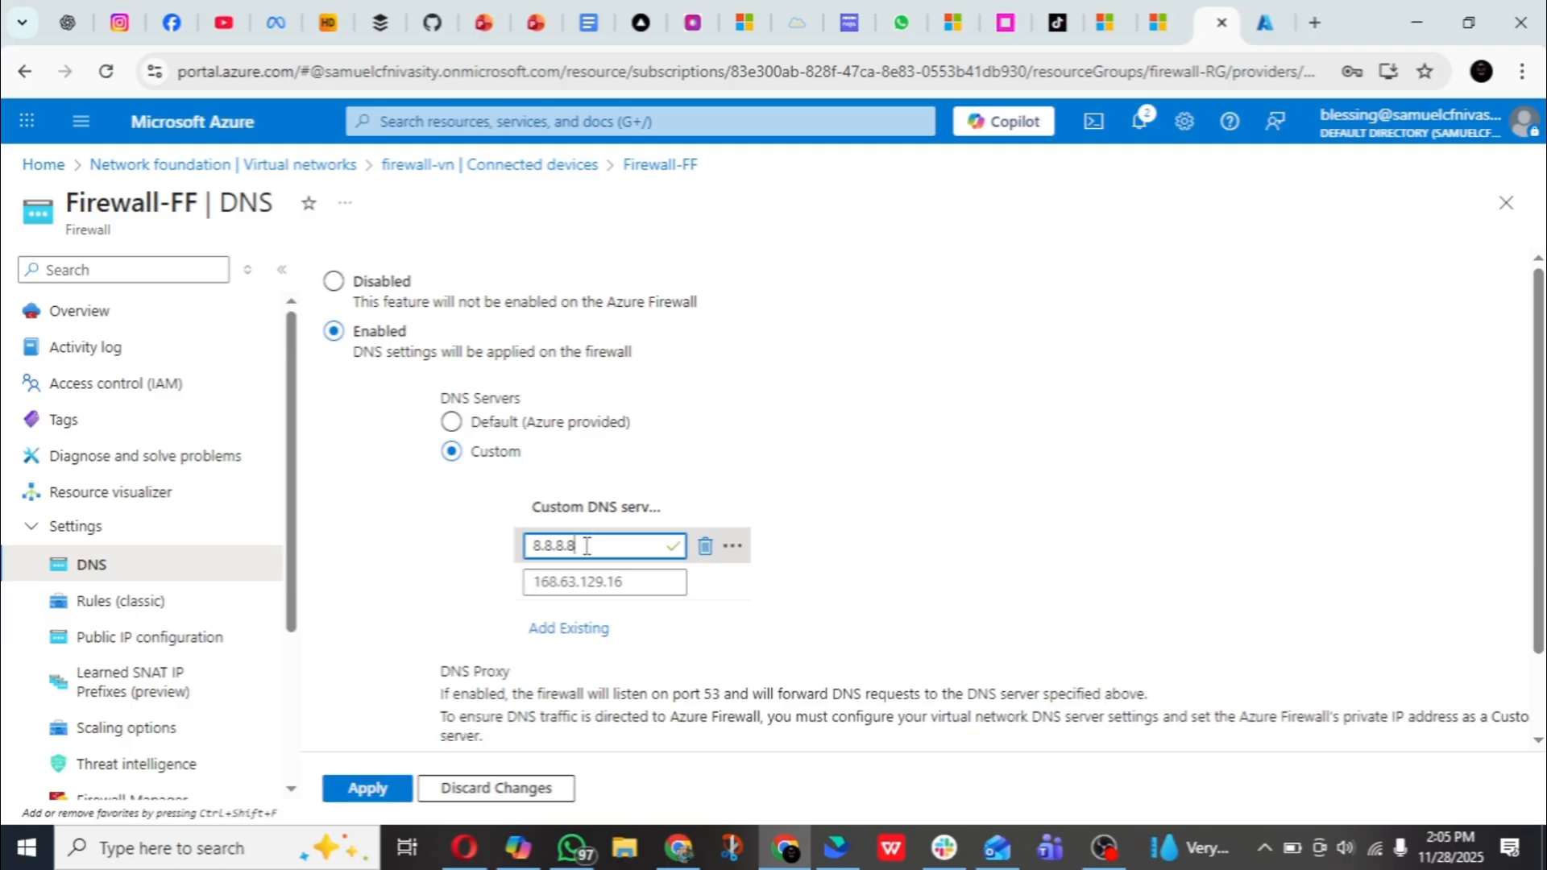
{"action": "left_click", "coordinate": [587, 574]}
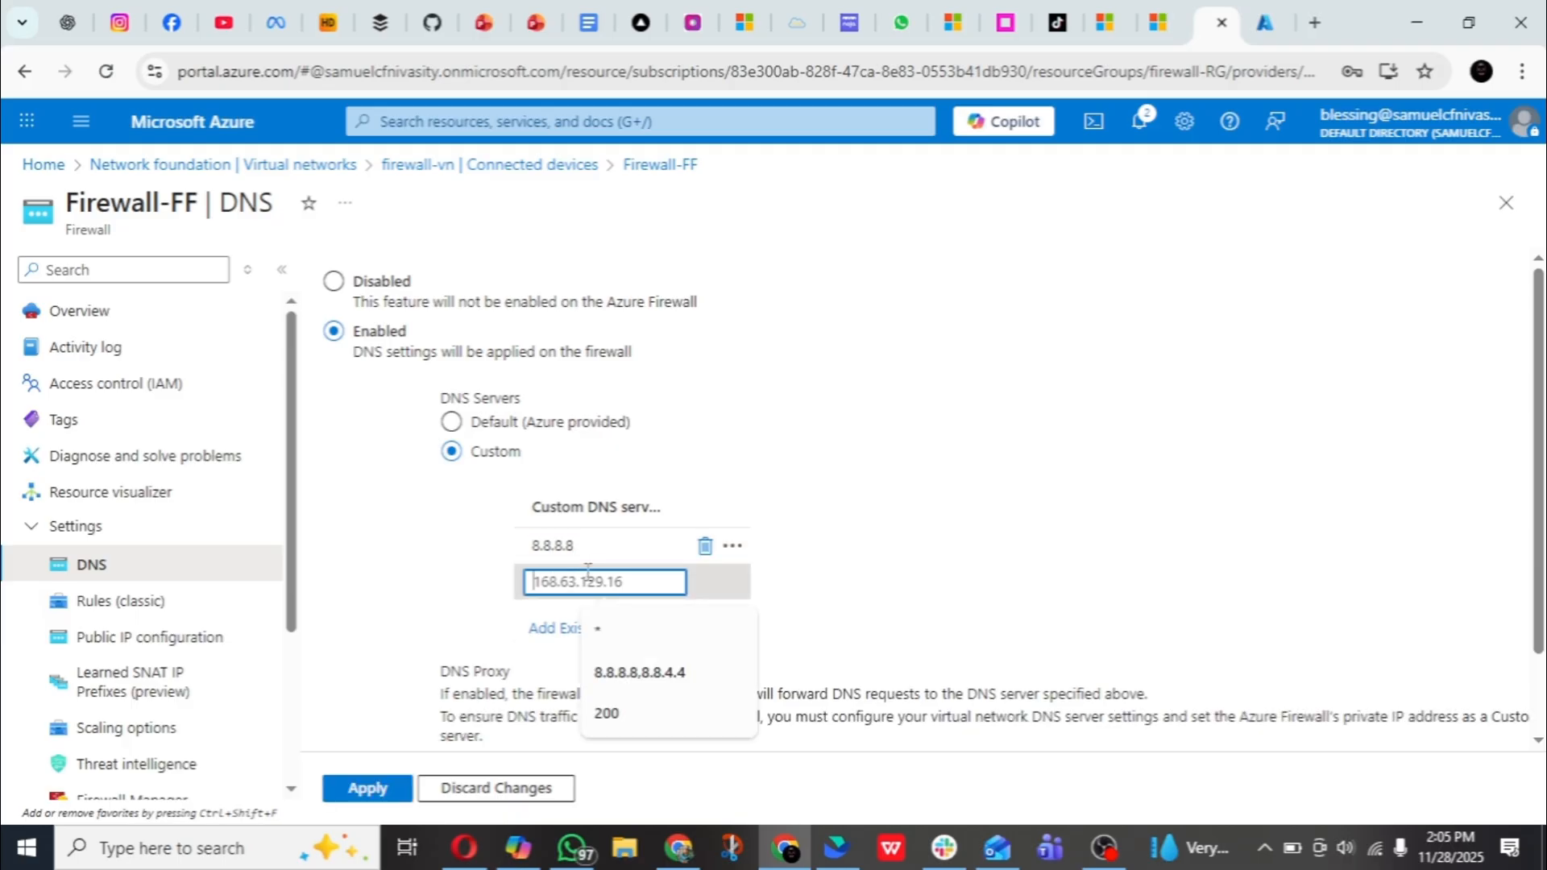
{"action": "type", "text": "8.8"}
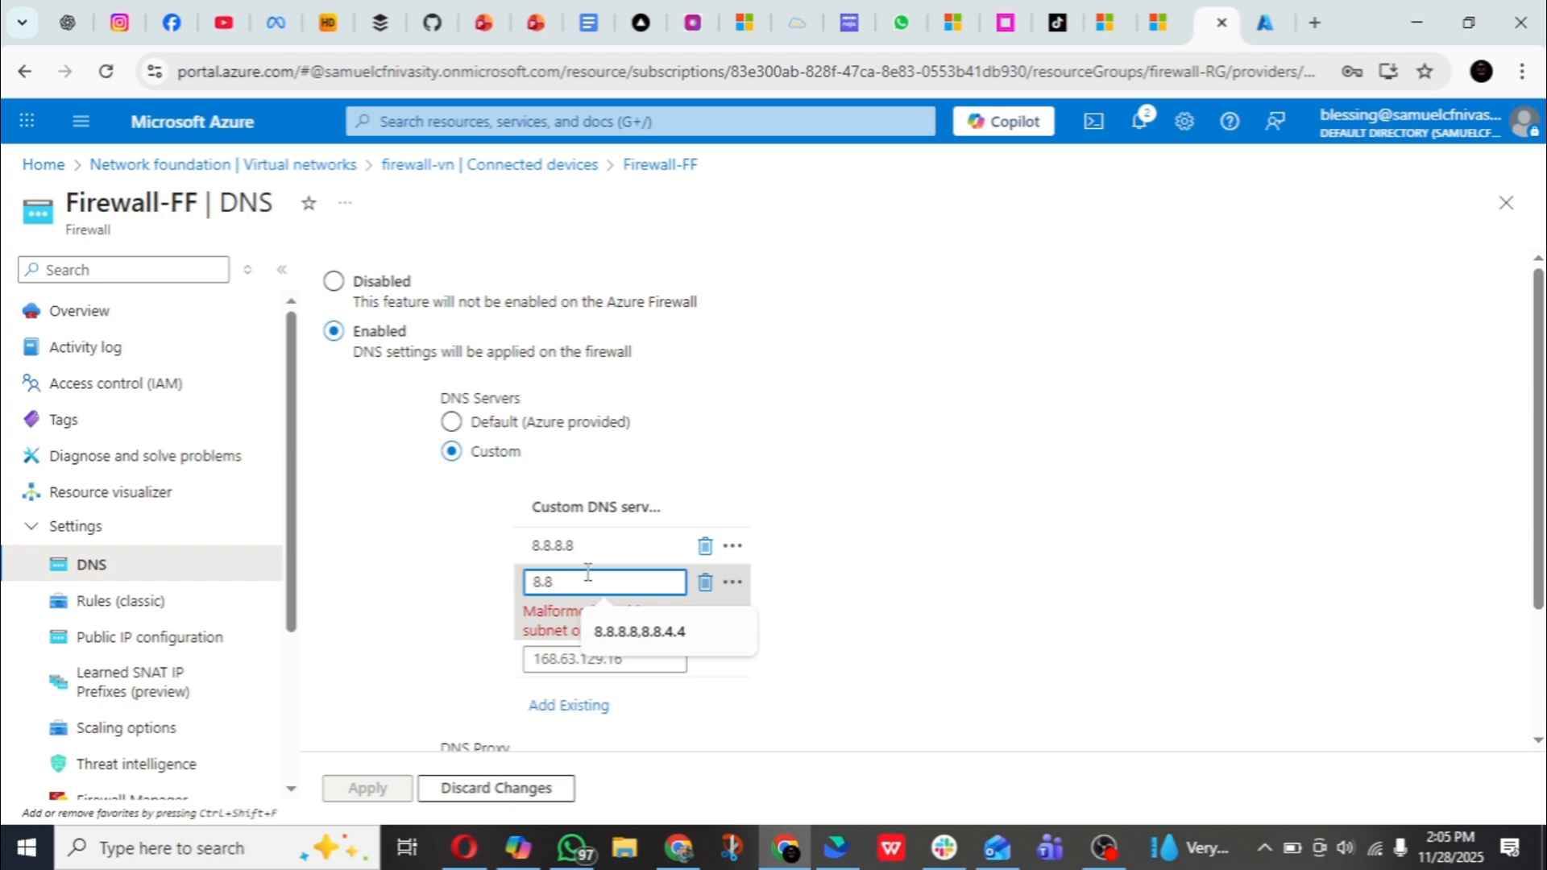
{"action": "type", "text": ".4.4"}
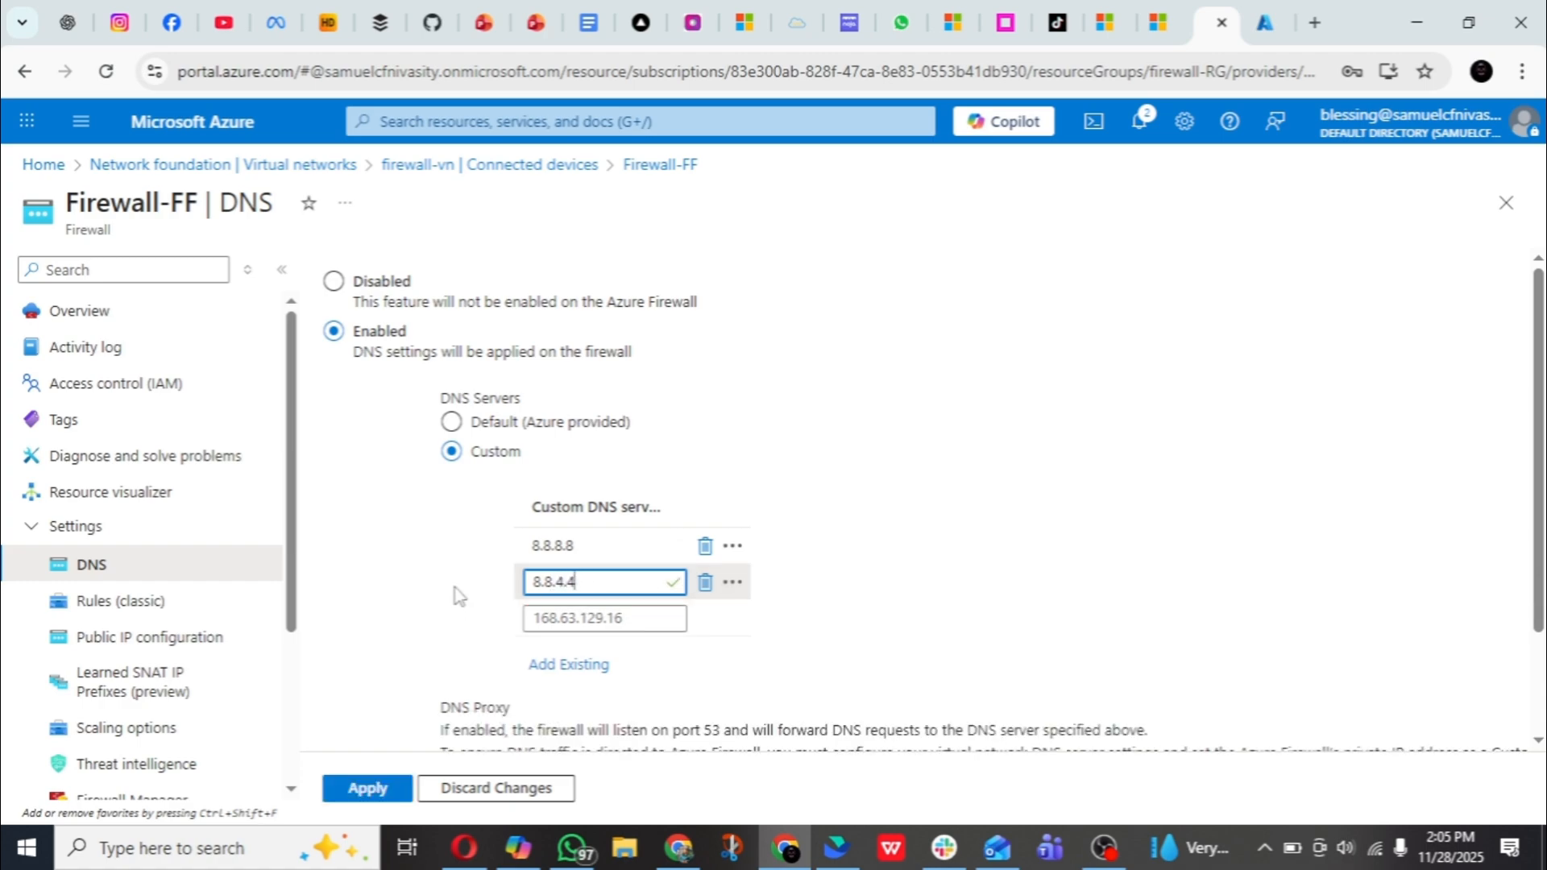
{"action": "scroll", "coordinate": [452, 594], "scroll_direction": "down", "scroll_amount": 2}
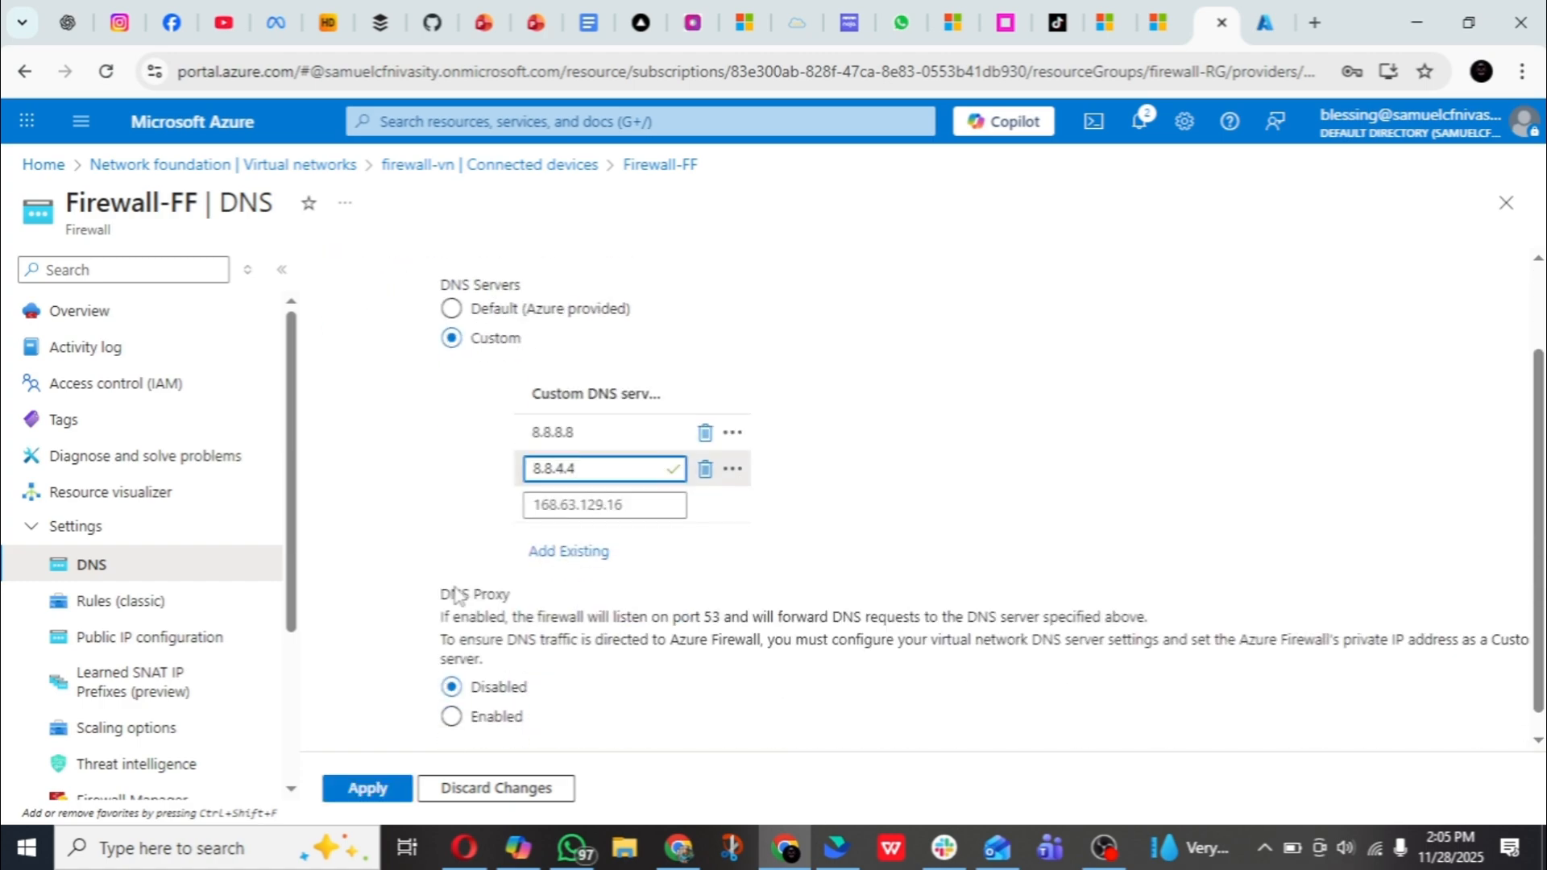
{"action": "left_click", "coordinate": [371, 789]}
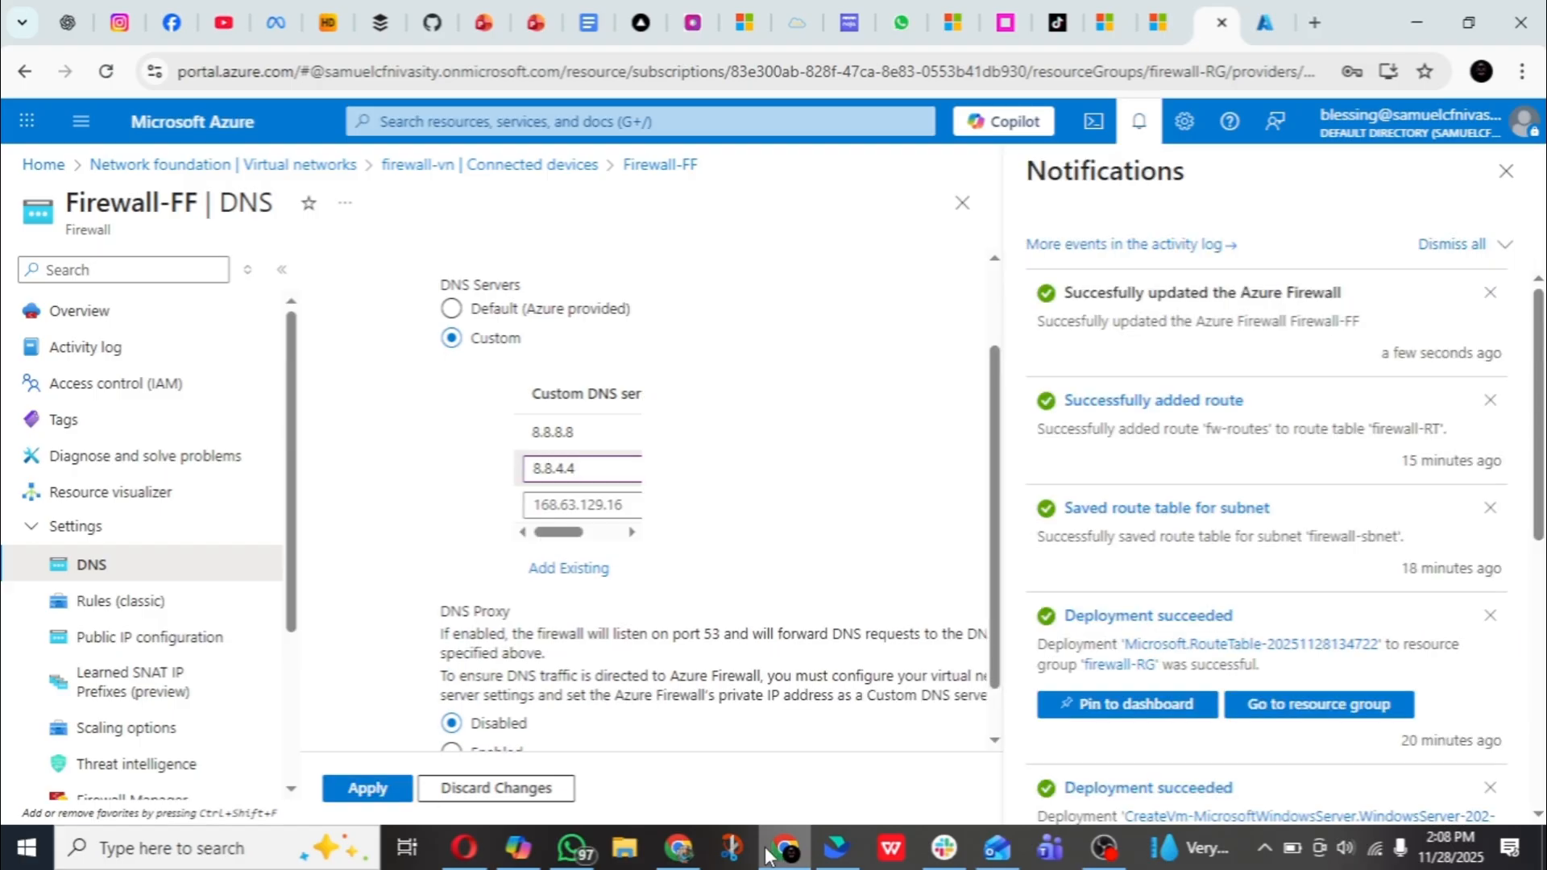
{"action": "left_click", "coordinate": [1506, 171]}
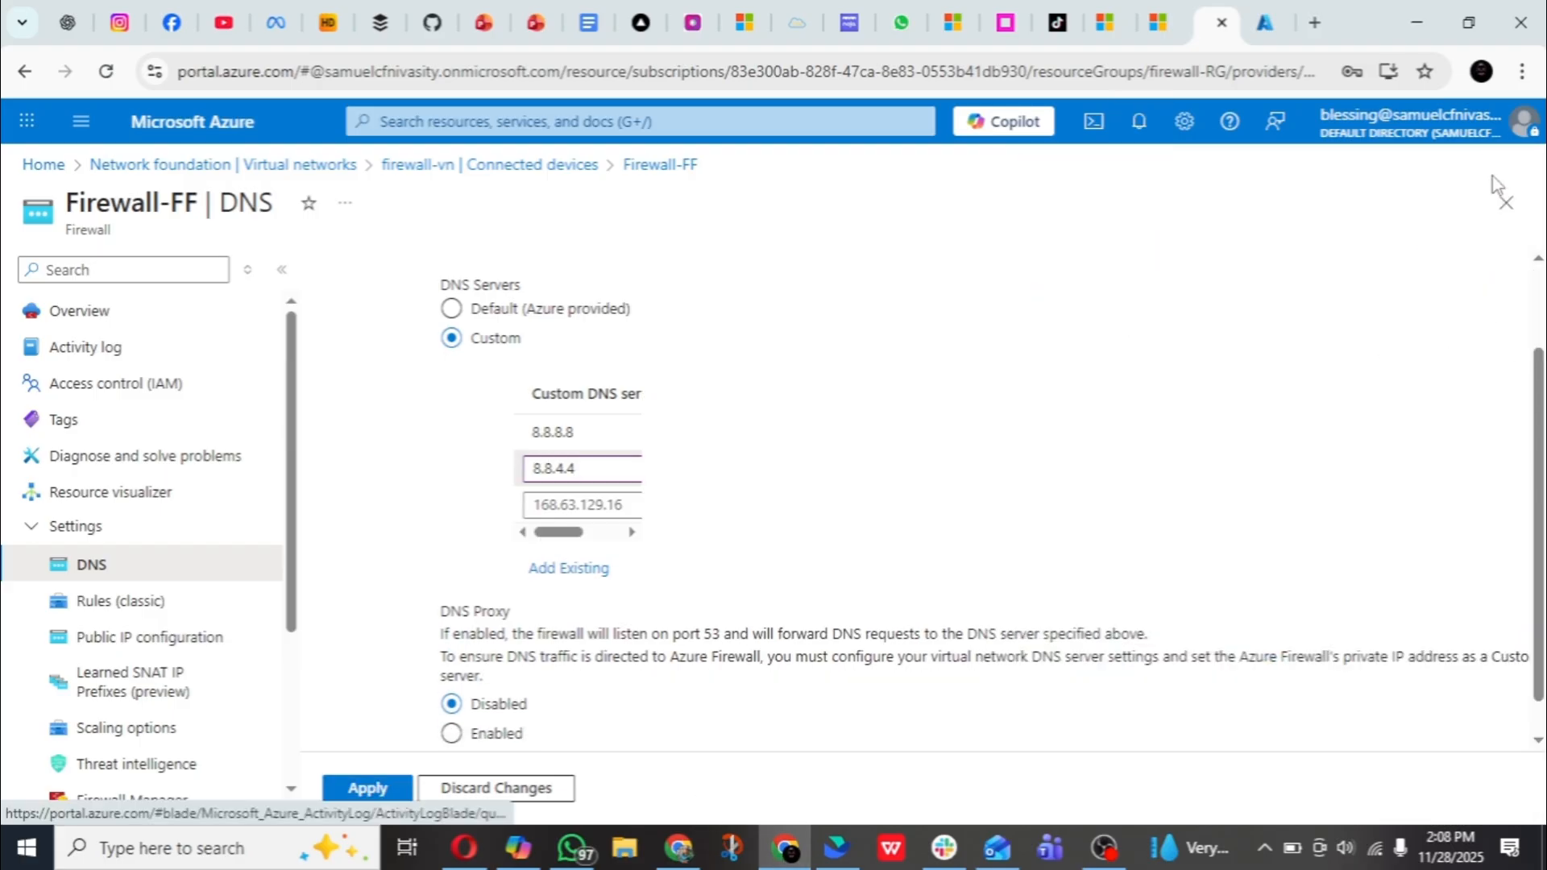
- Switch to the Firewall-FF rules browser tab and start a NAT rule collection named rdp with priority 200
{"action": "left_click", "coordinate": [1266, 28]}
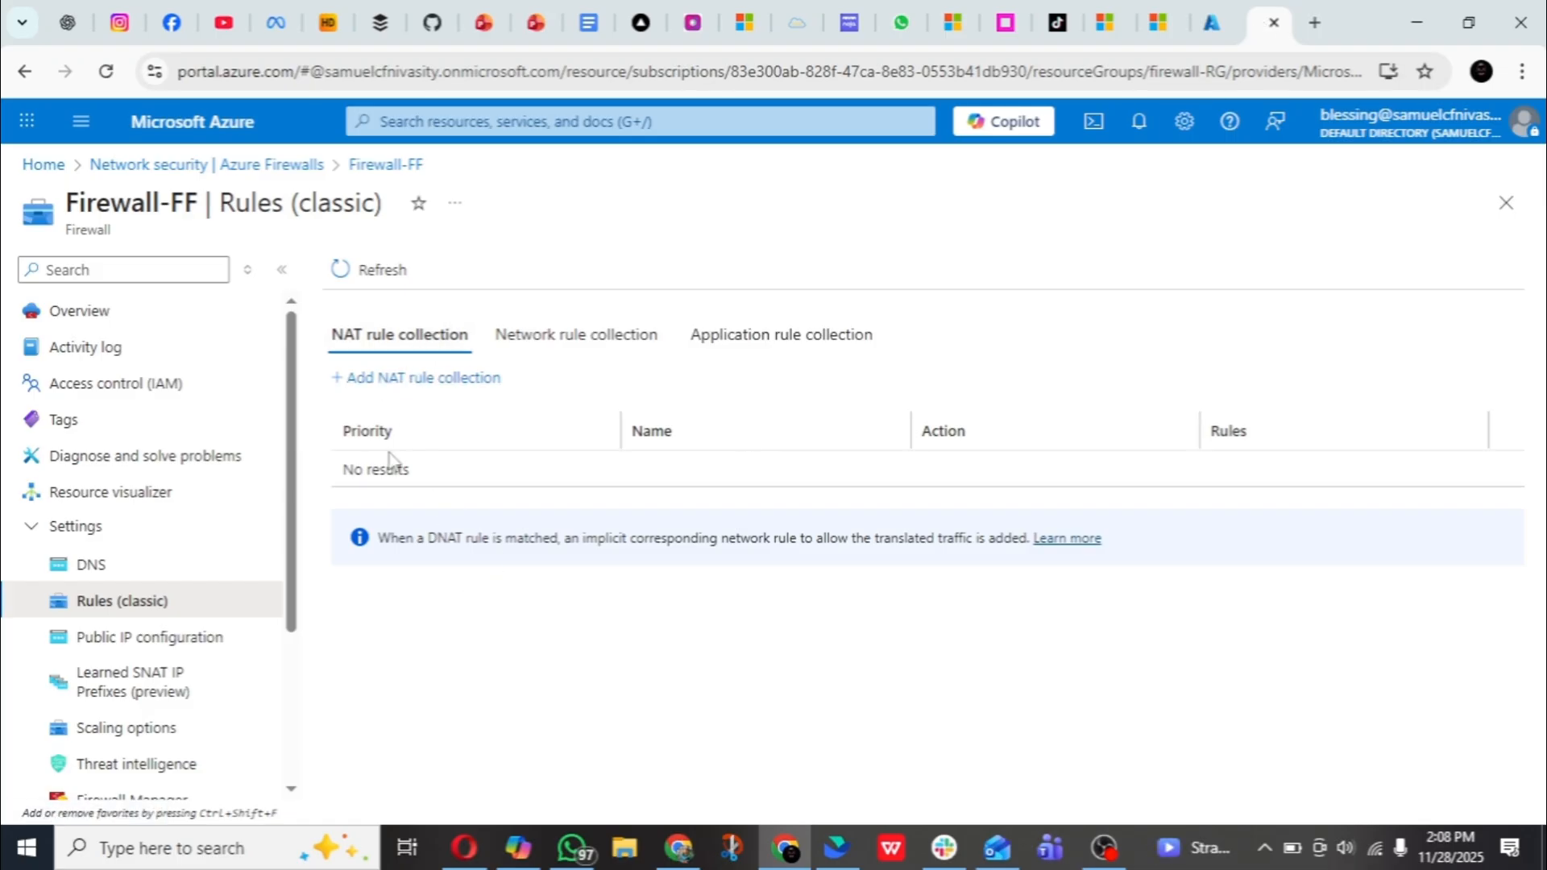
{"action": "left_click", "coordinate": [395, 379]}
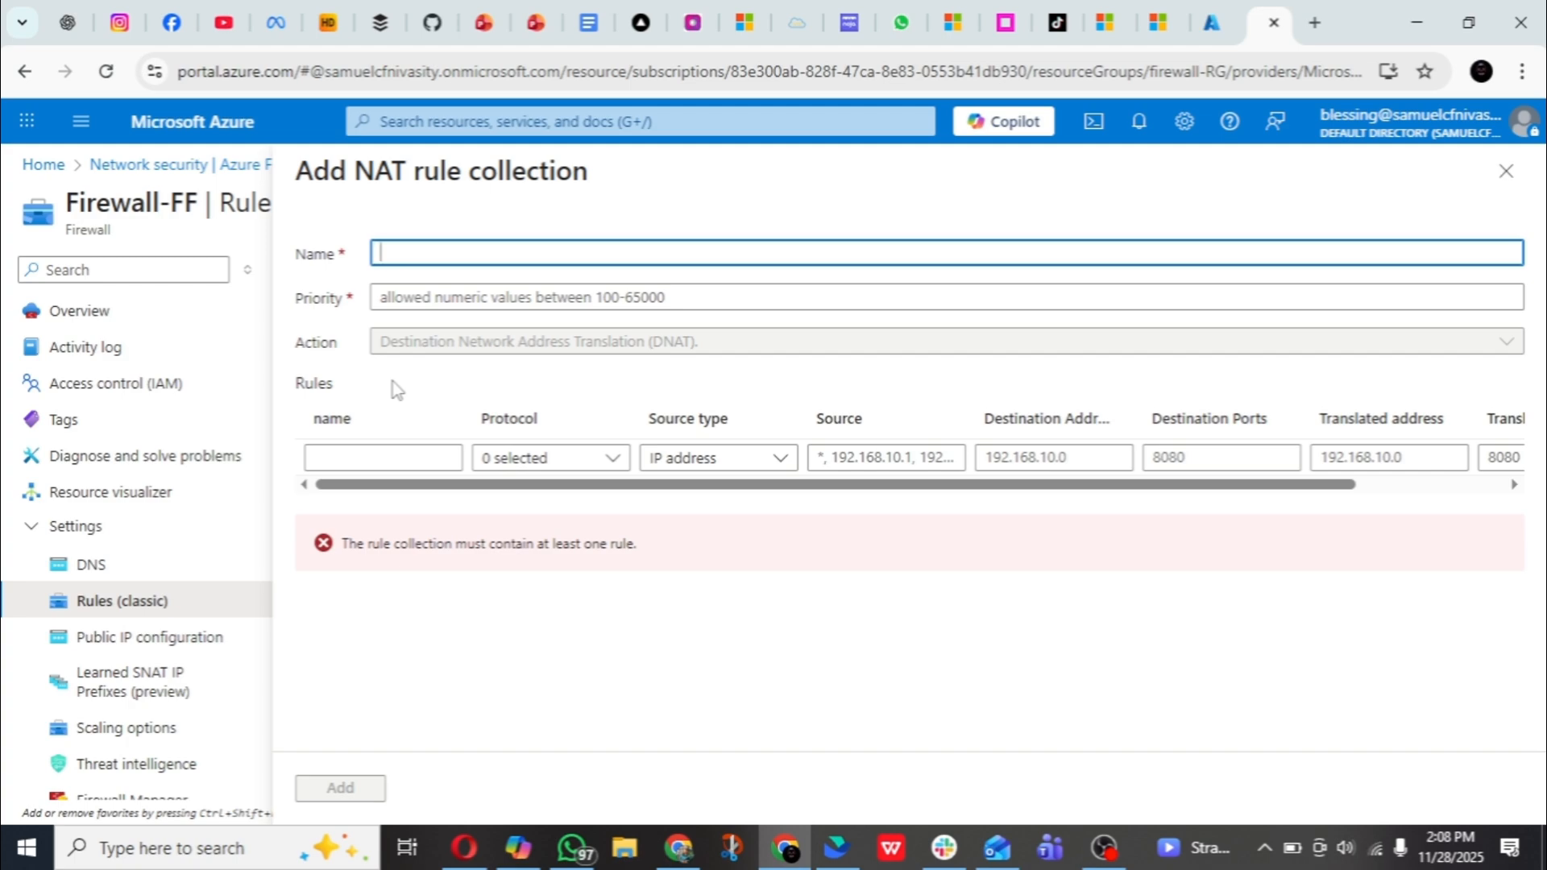
{"action": "type", "text": "rdp"}
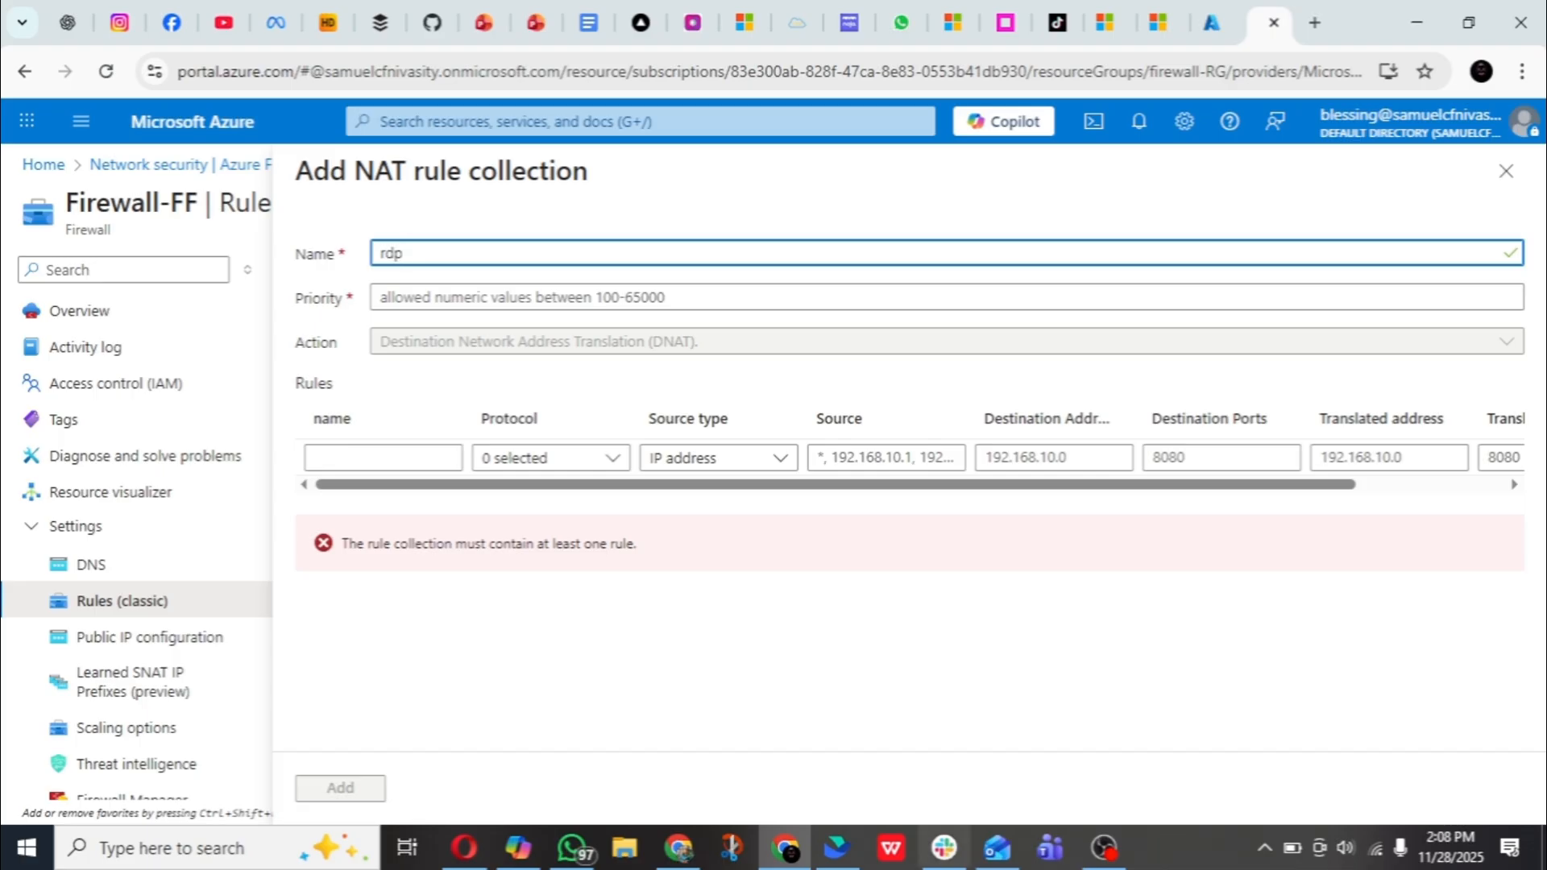
{"action": "left_click", "coordinate": [958, 300]}
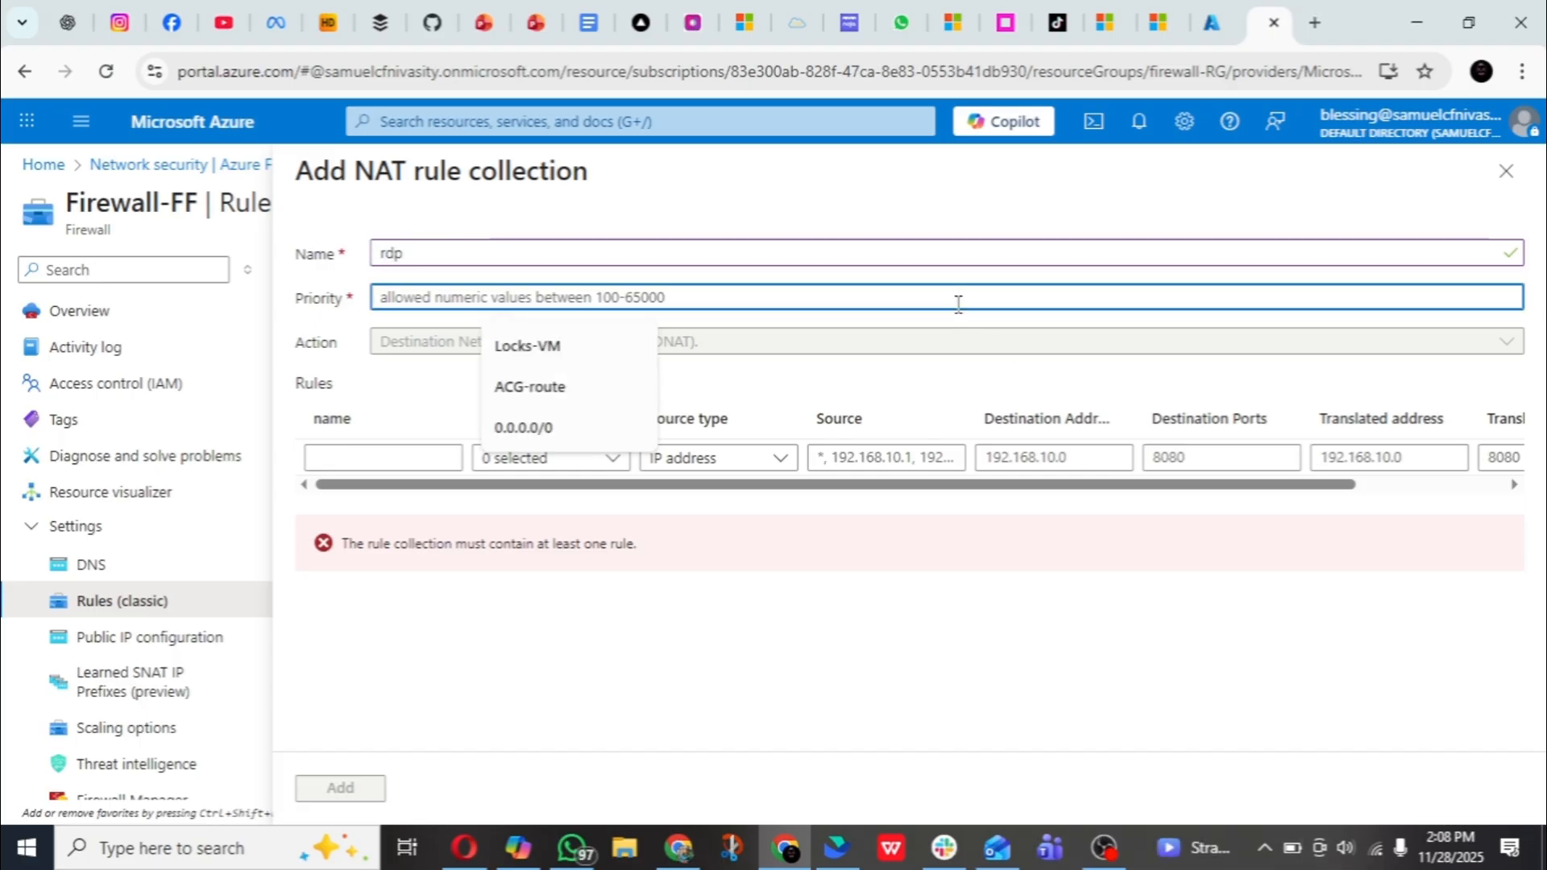
{"action": "type", "text": "200"}
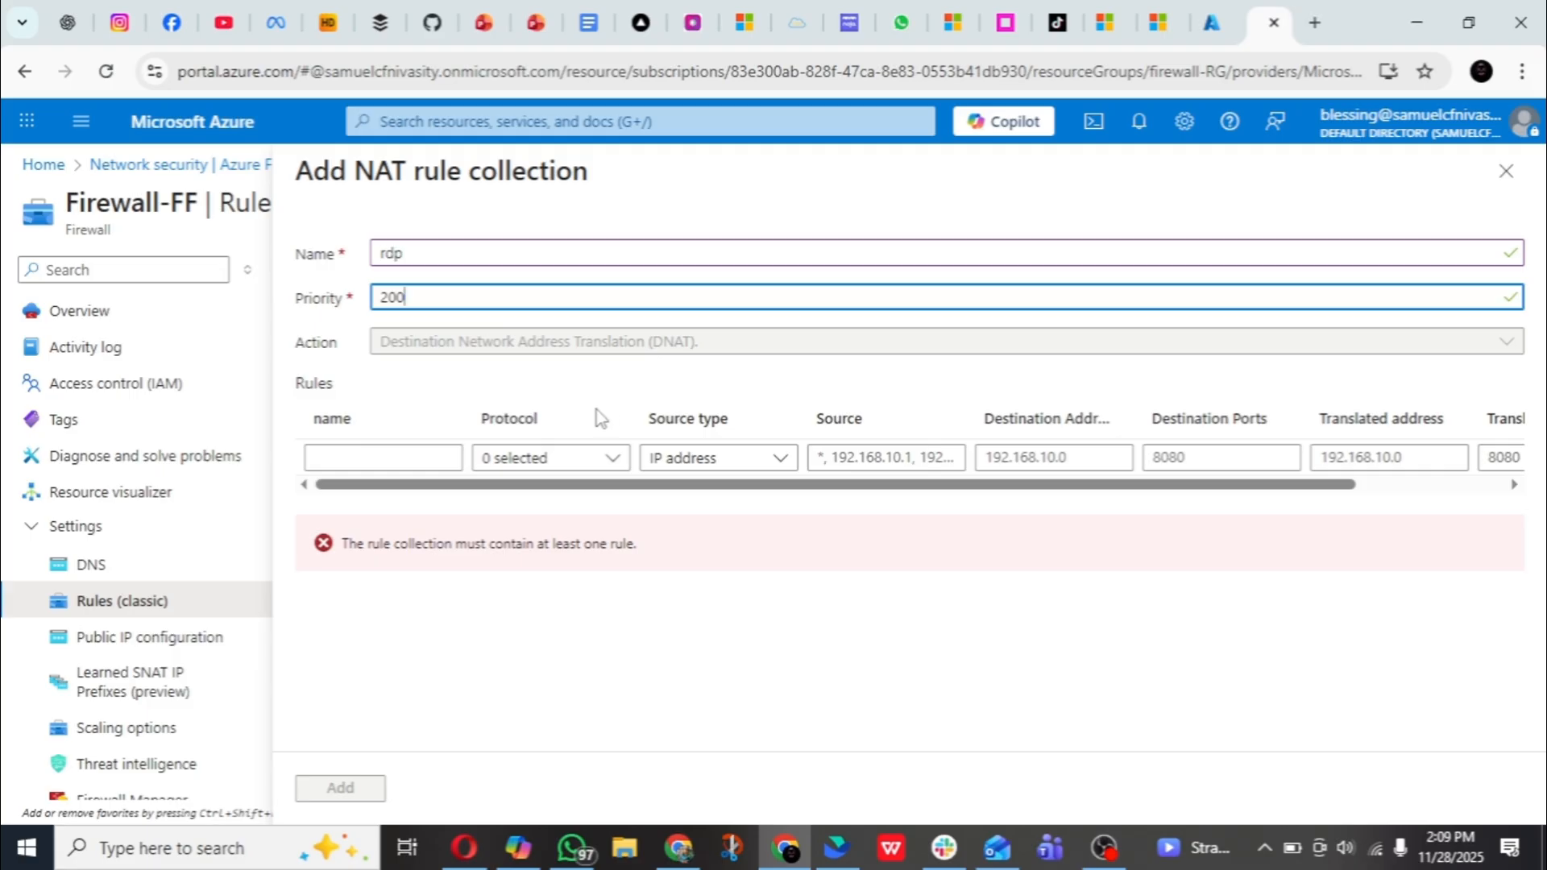
- Name the collection's first NAT rule rdp, set its protocol to TCP, and keep its source type as IP address
{"action": "left_click", "coordinate": [406, 456]}
{"action": "type", "text": "r"}
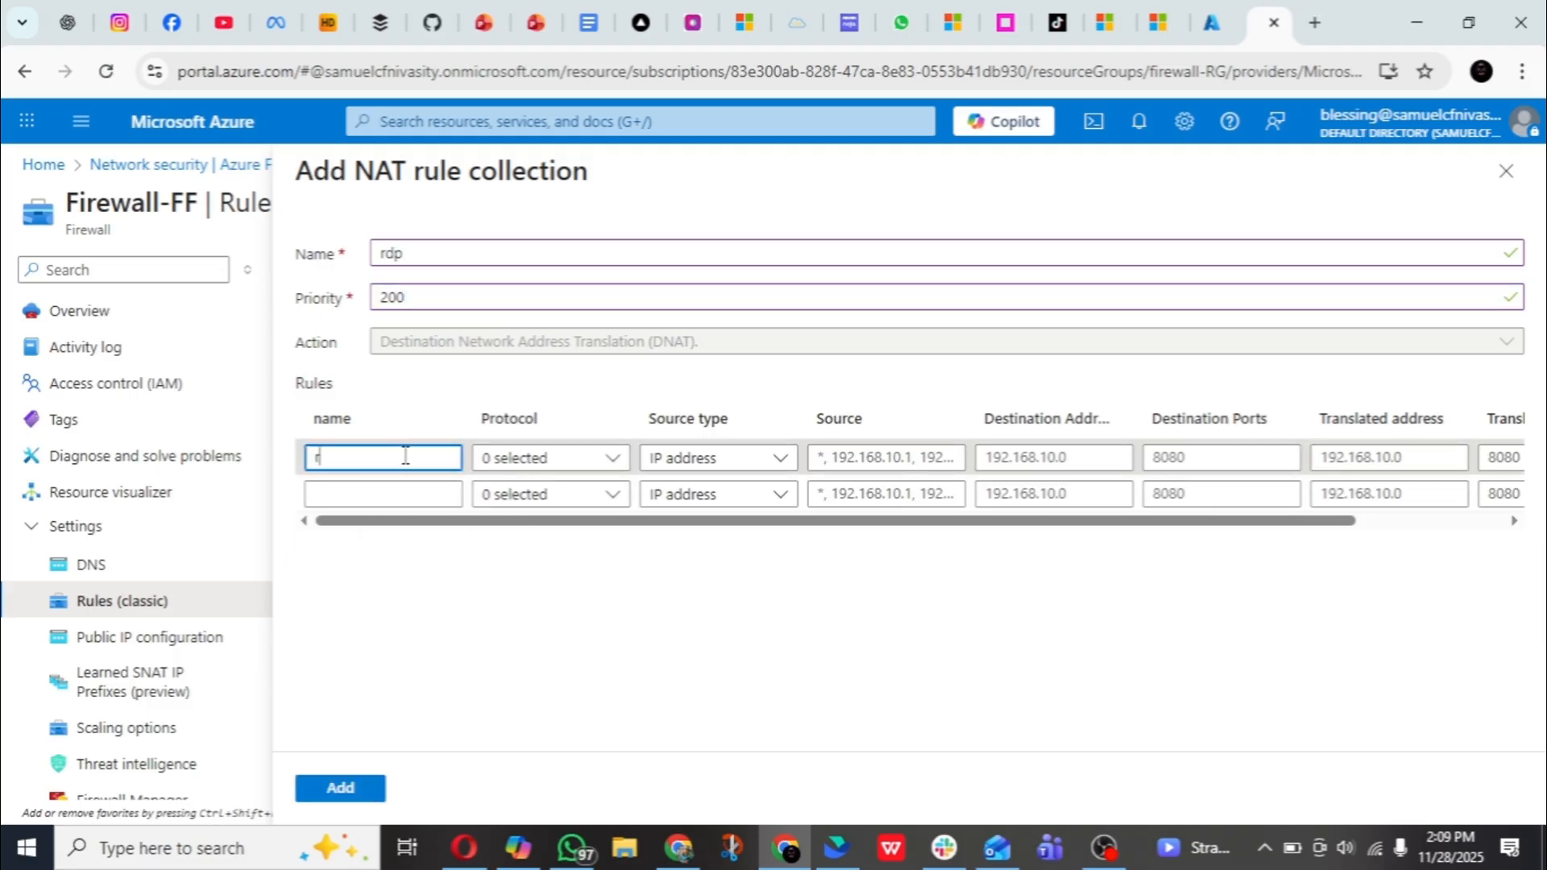
{"action": "type", "text": "dp"}
{"action": "left_click", "coordinate": [518, 461]}
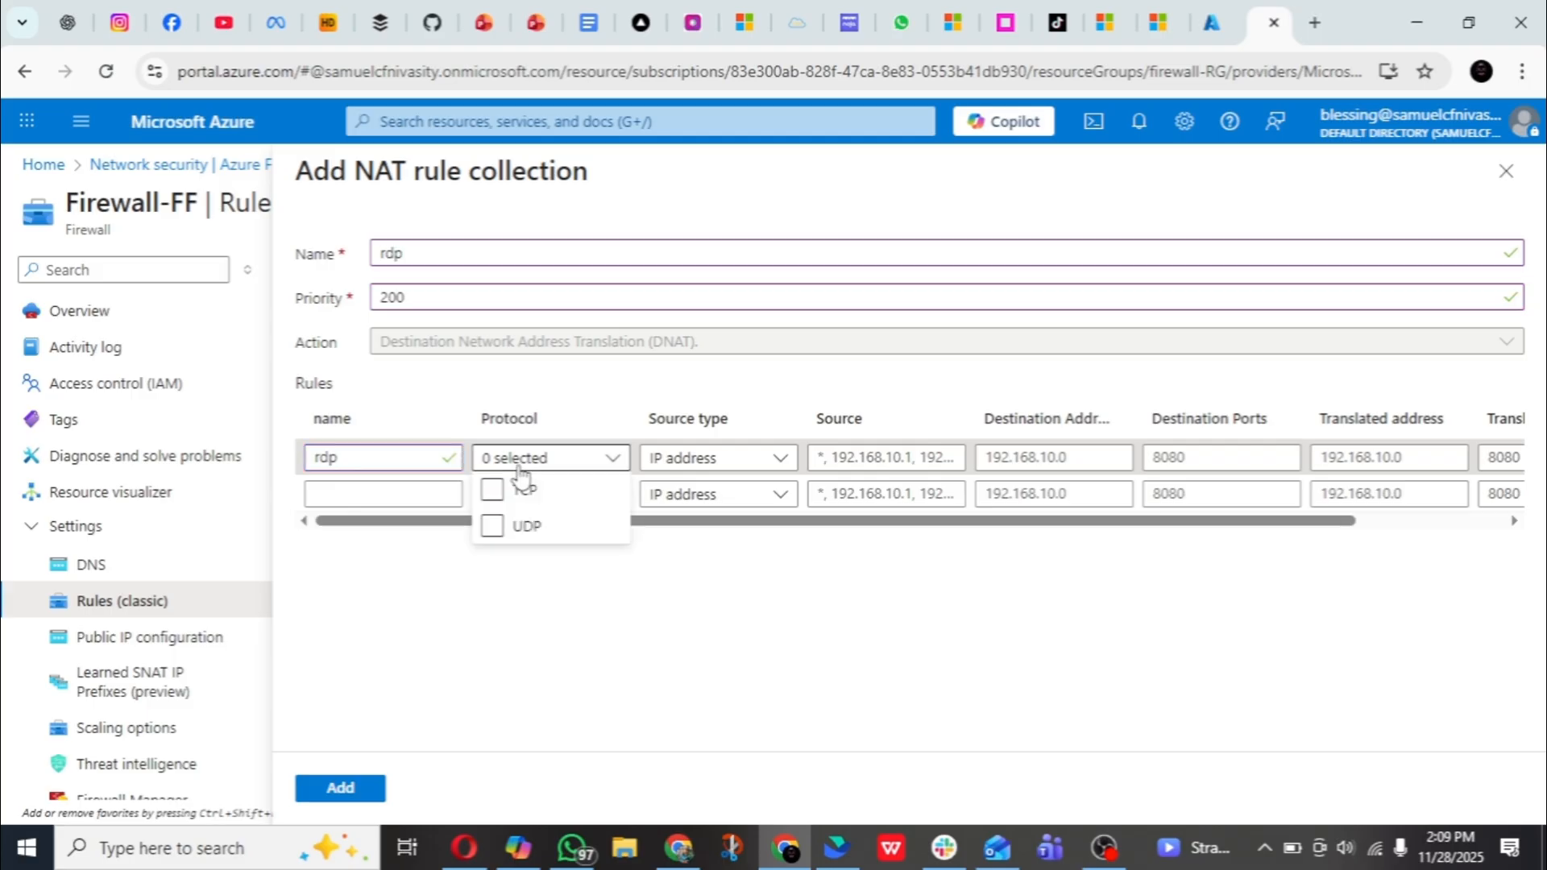
{"action": "left_click", "coordinate": [498, 493]}
{"action": "left_click", "coordinate": [553, 403]}
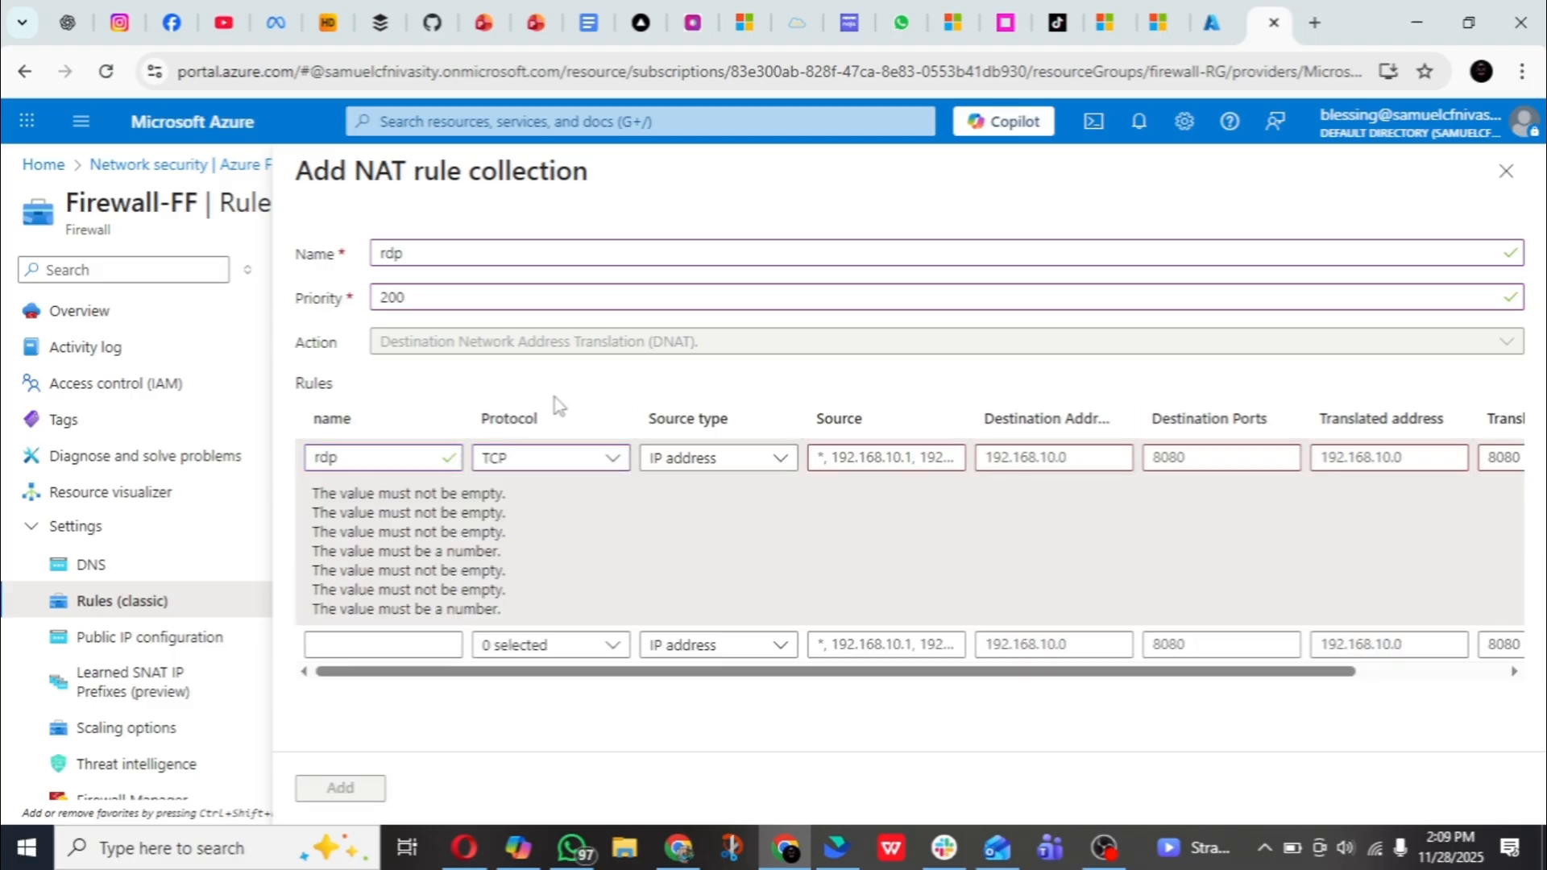
{"action": "left_click", "coordinate": [547, 456]}
{"action": "left_click", "coordinate": [610, 383]}
{"action": "left_click", "coordinate": [727, 466]}
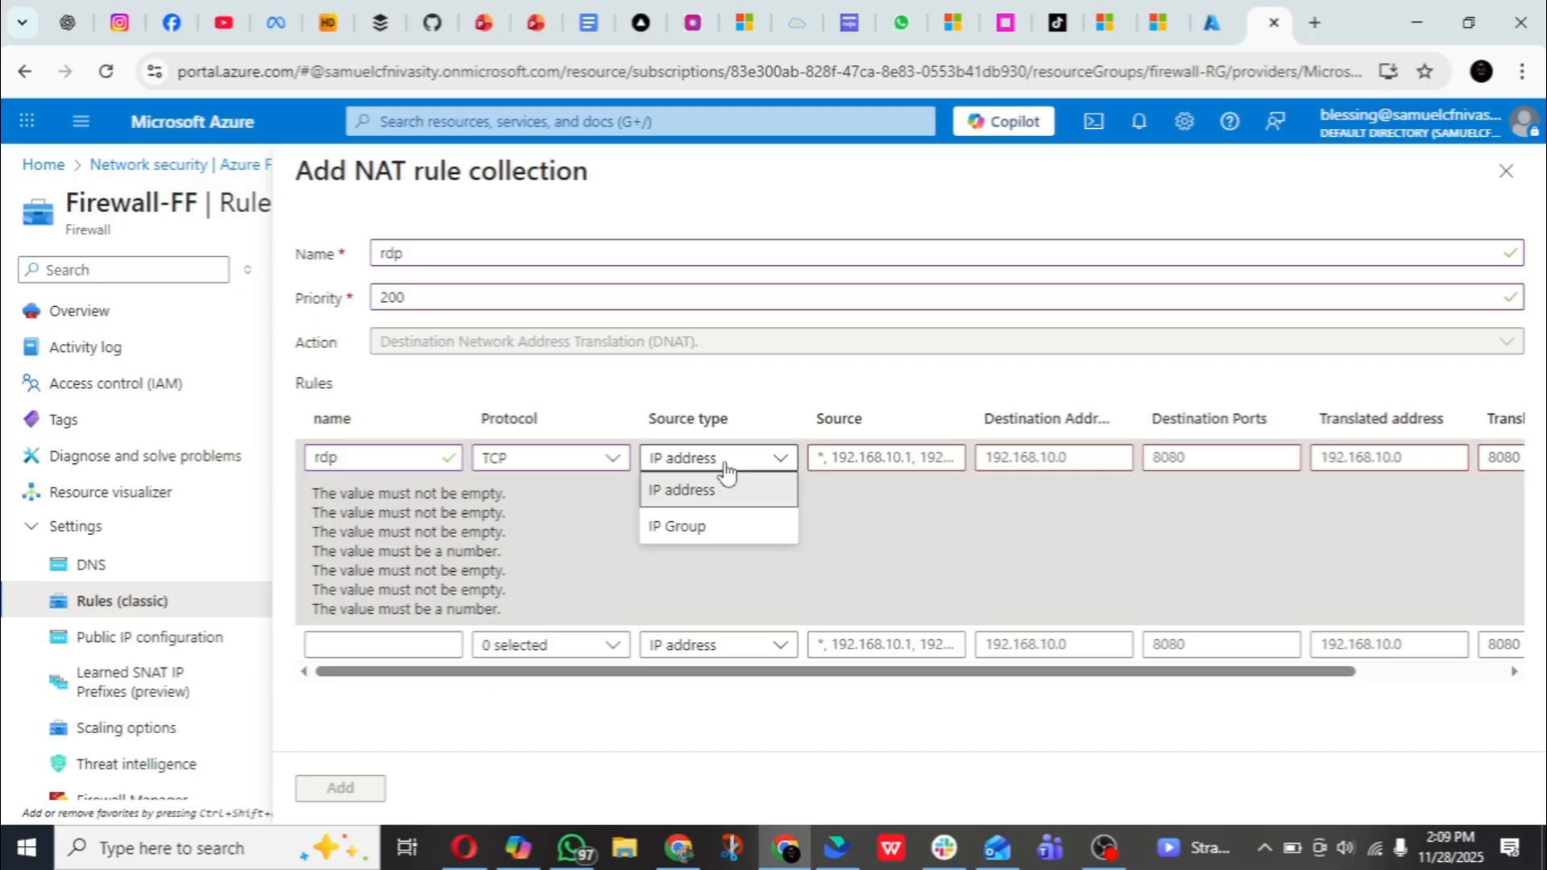
{"action": "left_click", "coordinate": [727, 468]}
{"action": "left_click", "coordinate": [842, 458]}
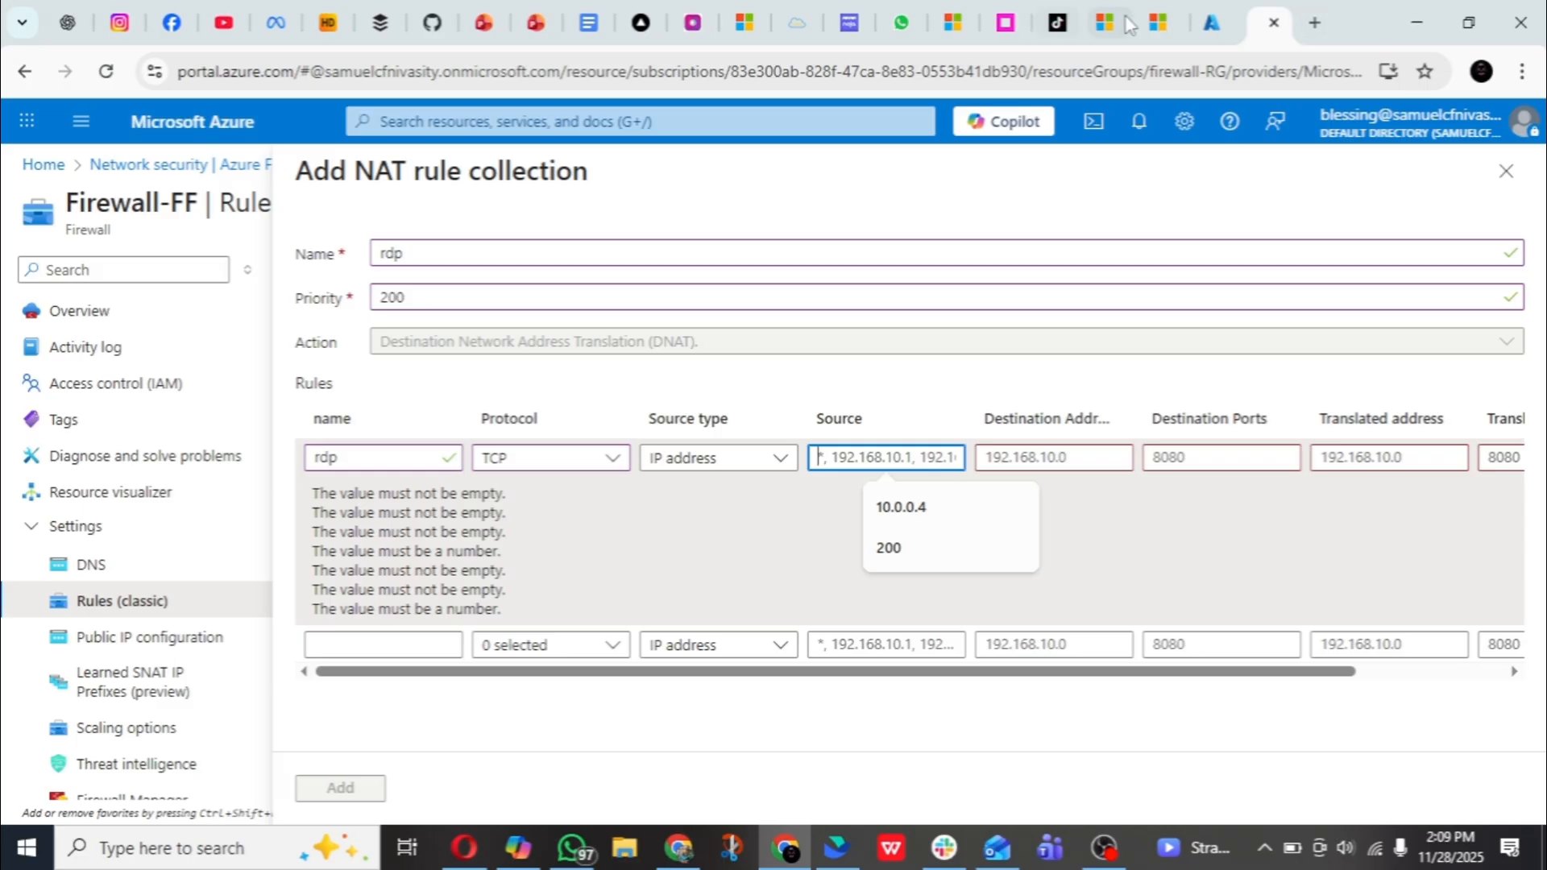
- In the other Azure browser tab, open Firewall-FF's public IP configuration and copy the IP address of fw-pip
{"action": "left_click", "coordinate": [1217, 22]}
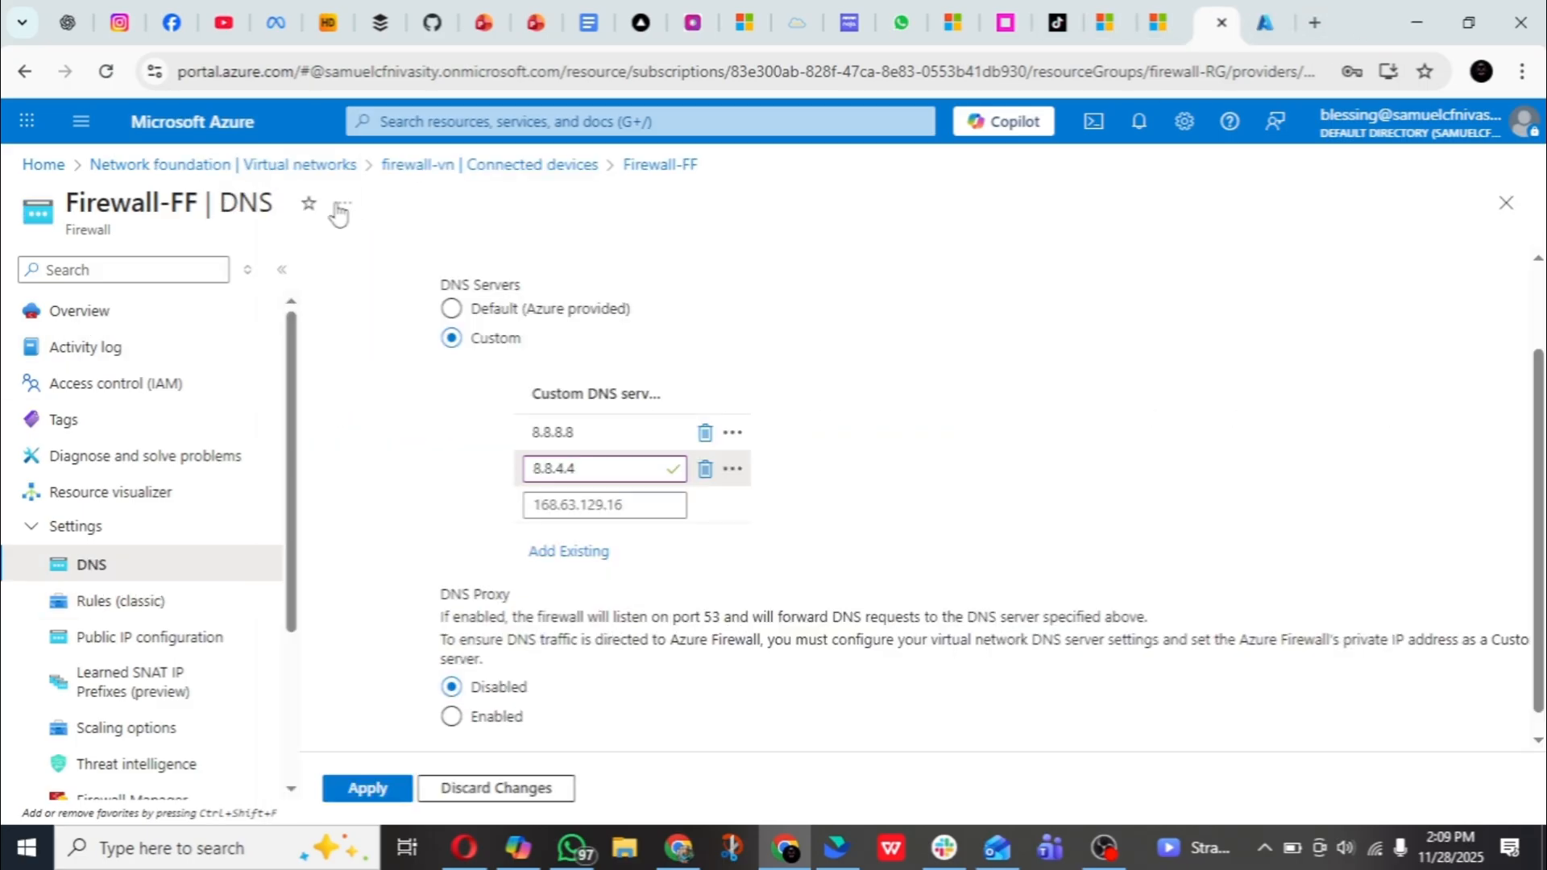
{"action": "left_click", "coordinate": [428, 121]}
{"action": "left_click", "coordinate": [674, 450]}
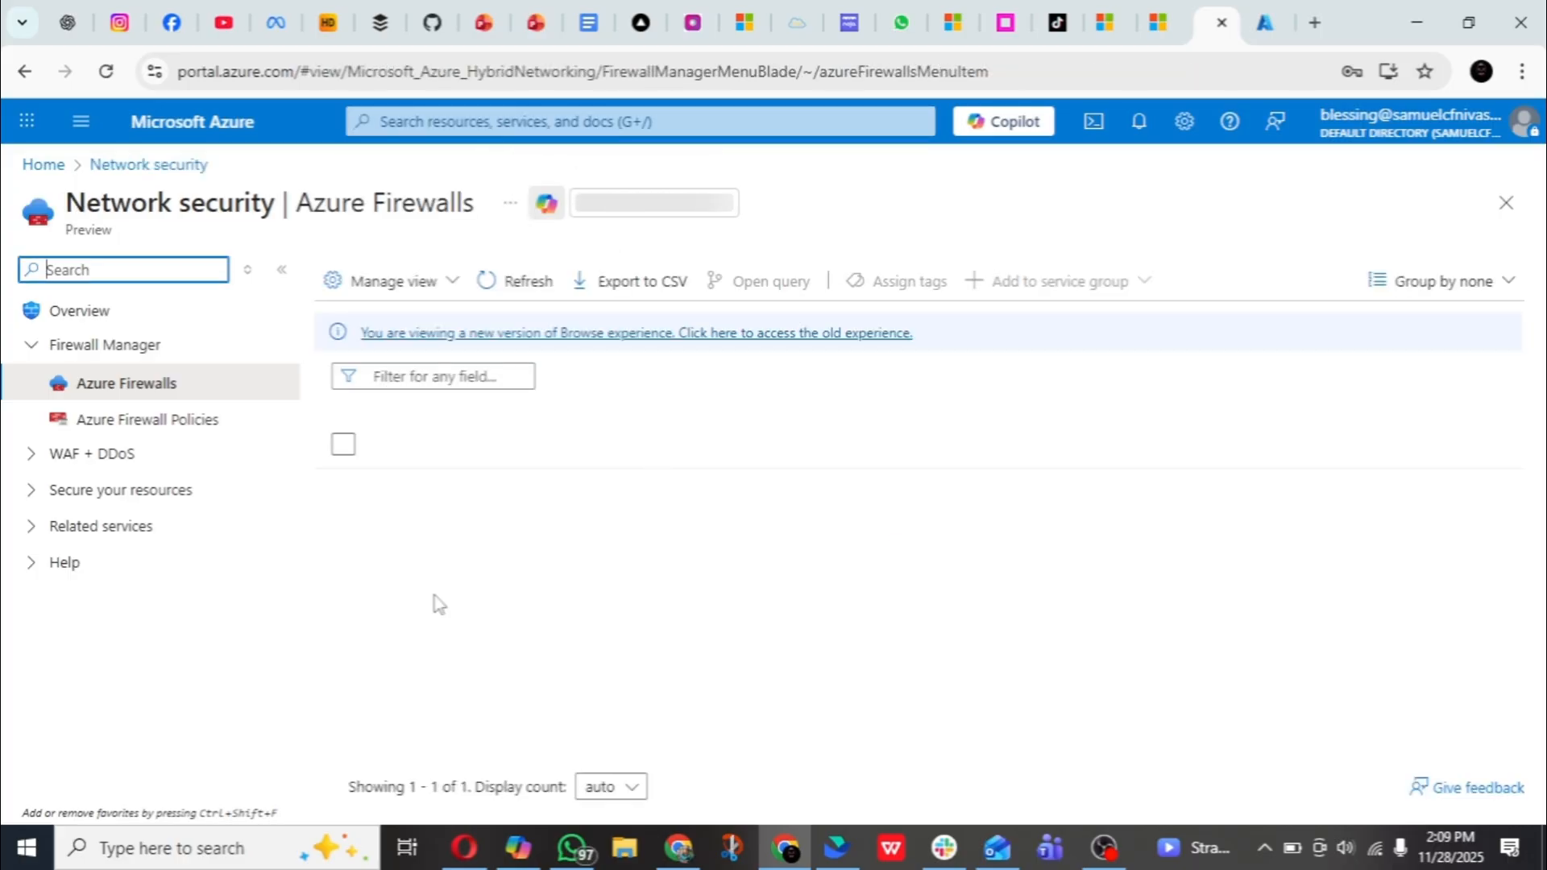
{"action": "left_click", "coordinate": [442, 488]}
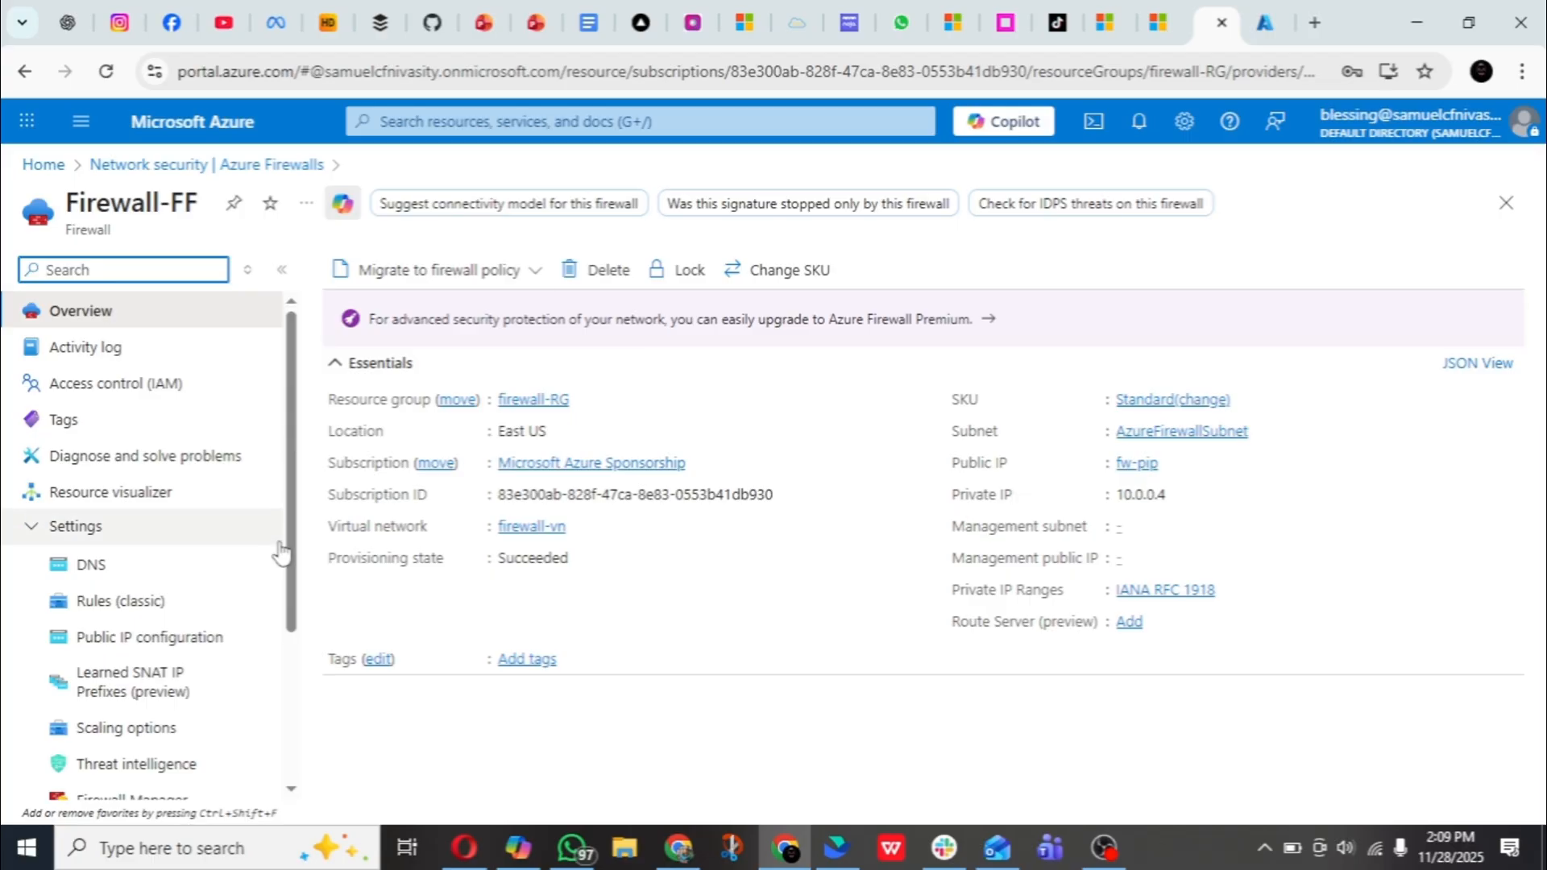
{"action": "left_click", "coordinate": [154, 637]}
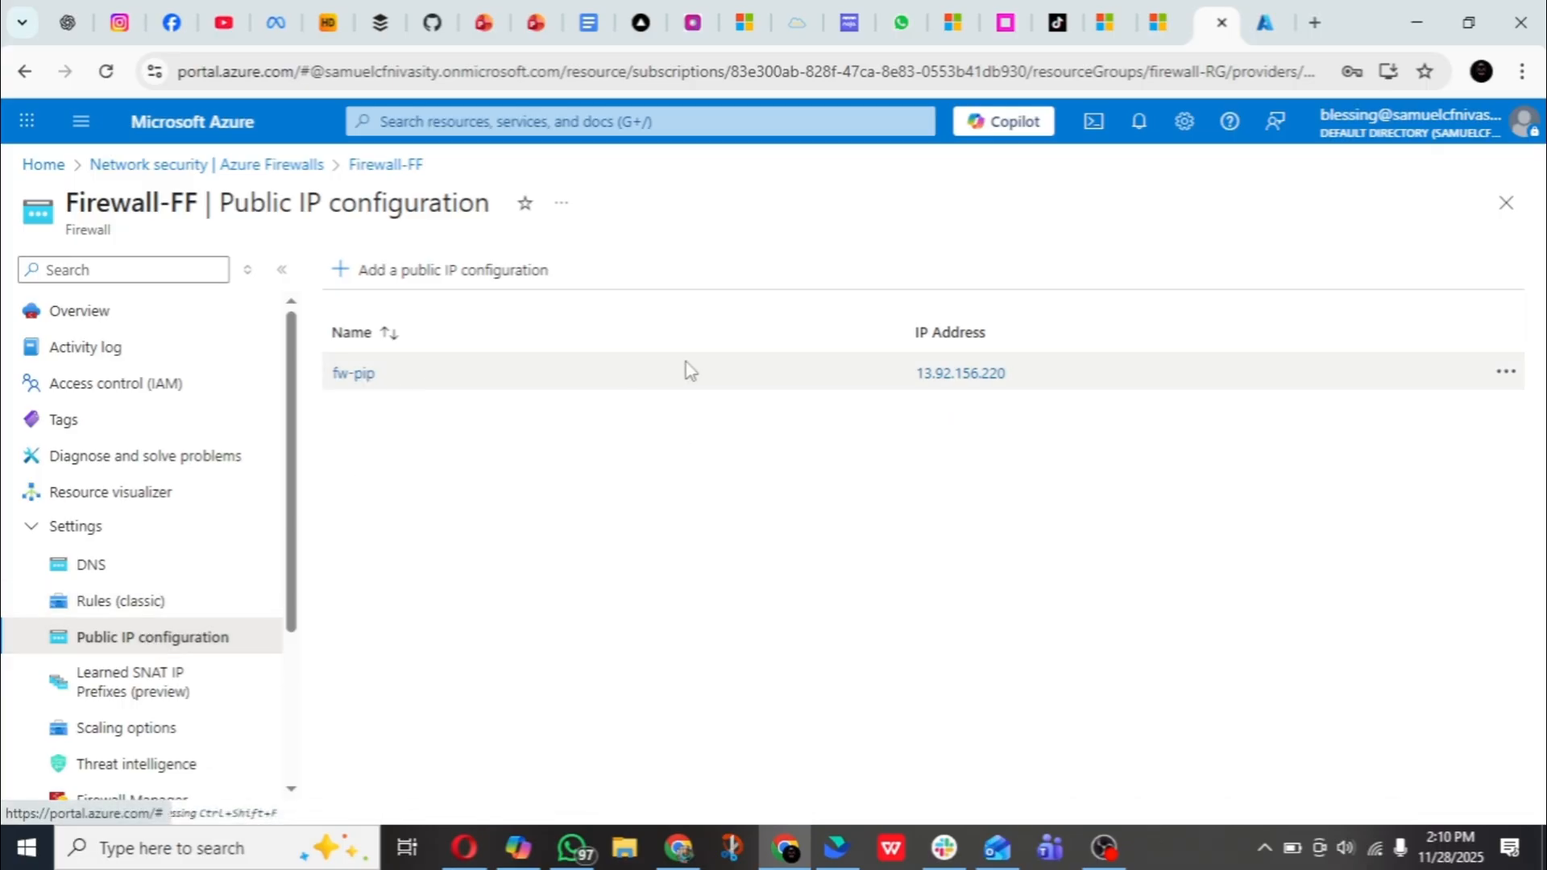
{"action": "left_click_drag", "start_coordinate": [1012, 389], "coordinate": [926, 394]}
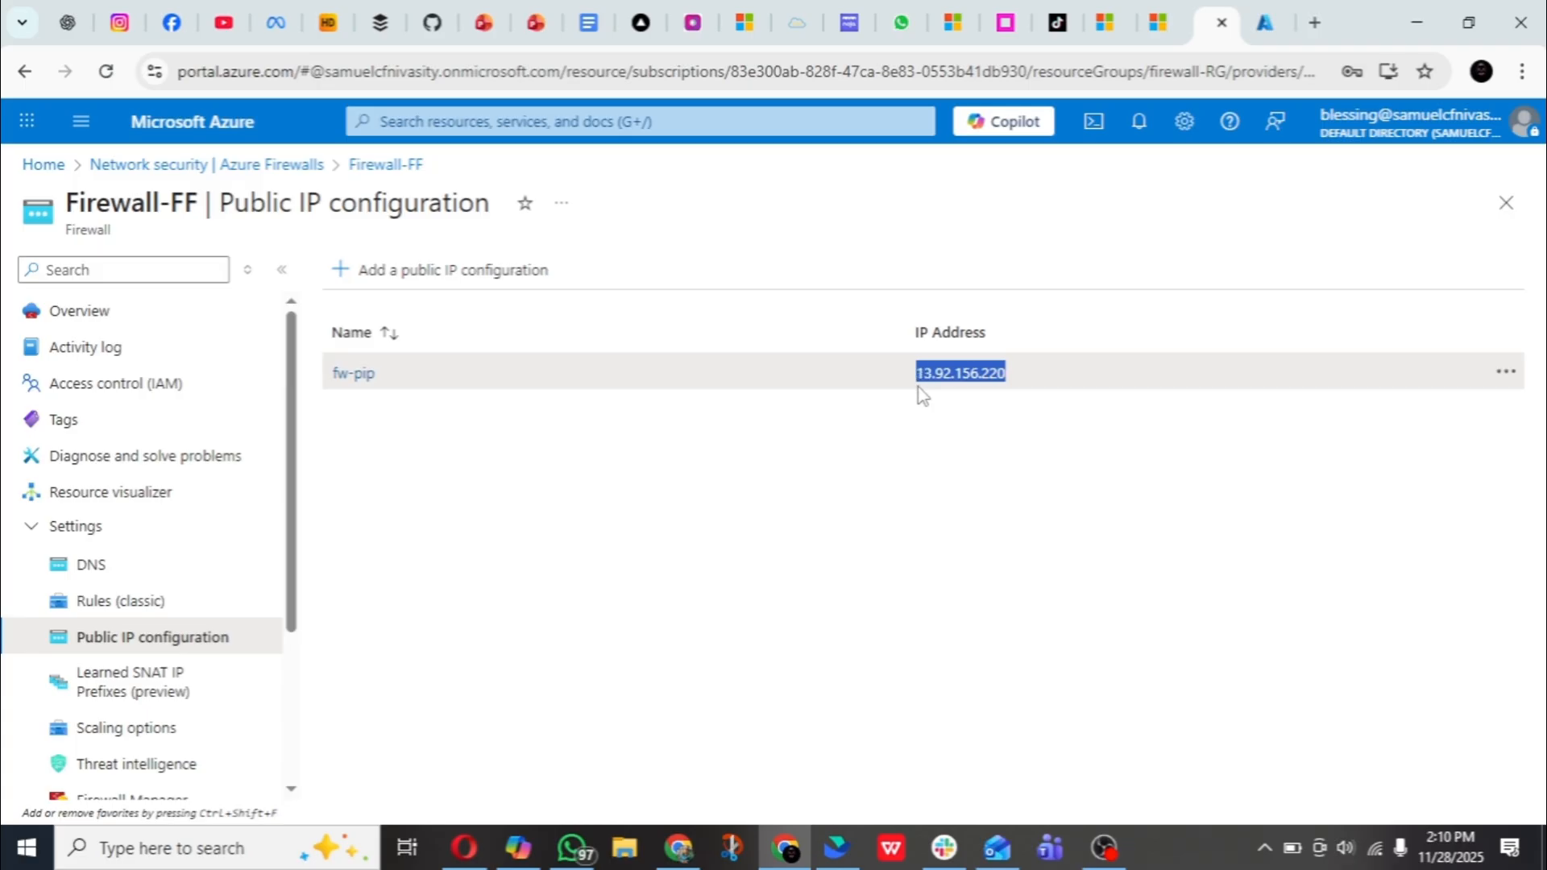
{"action": "right_click", "coordinate": [942, 376]}
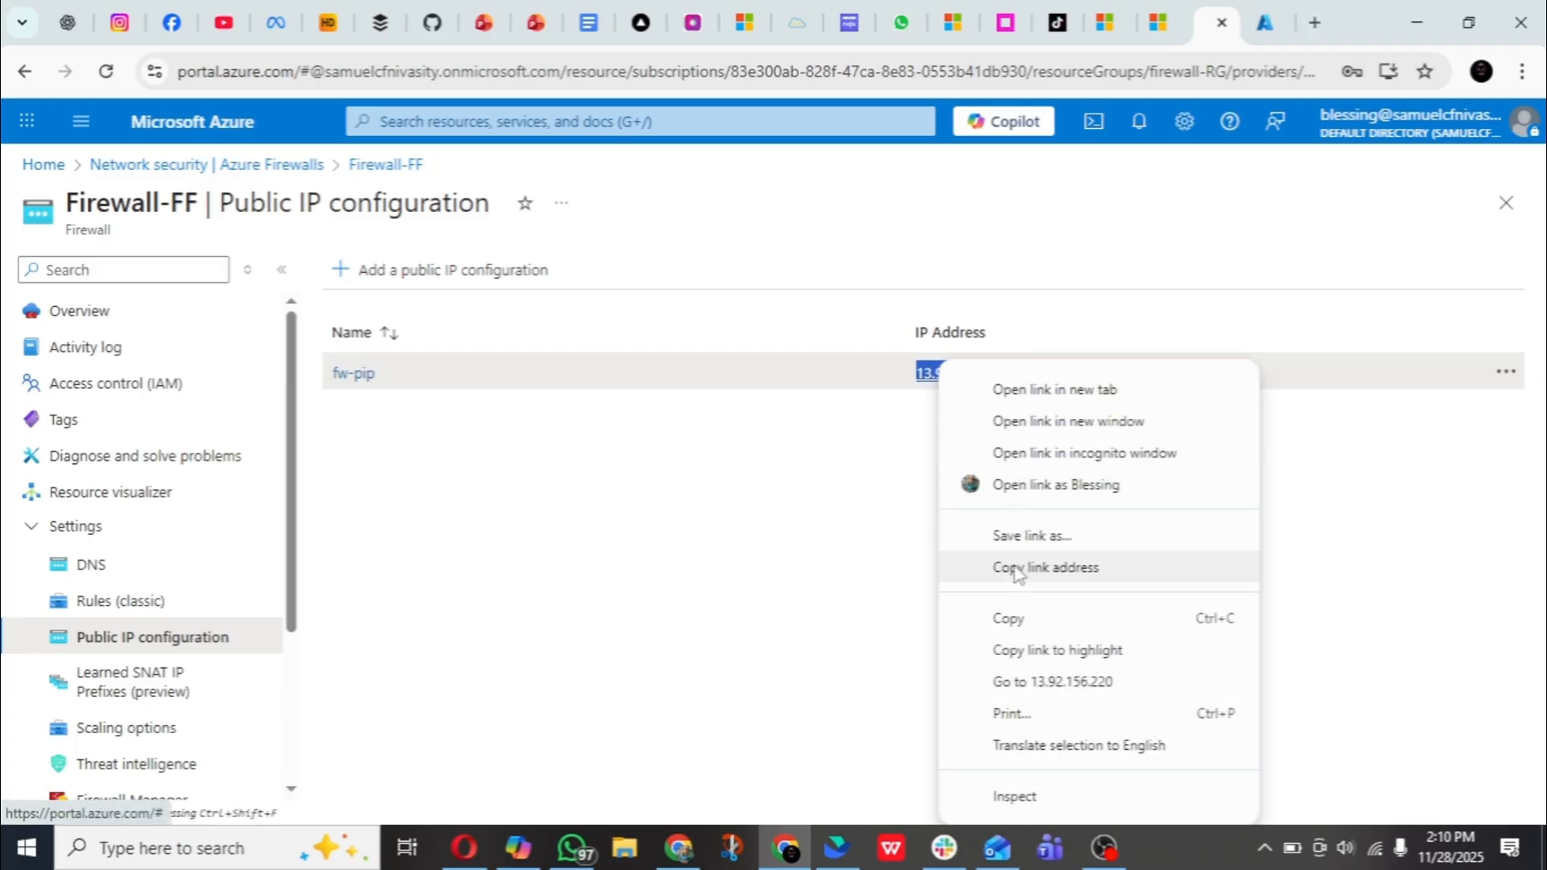
{"action": "left_click", "coordinate": [1024, 621]}
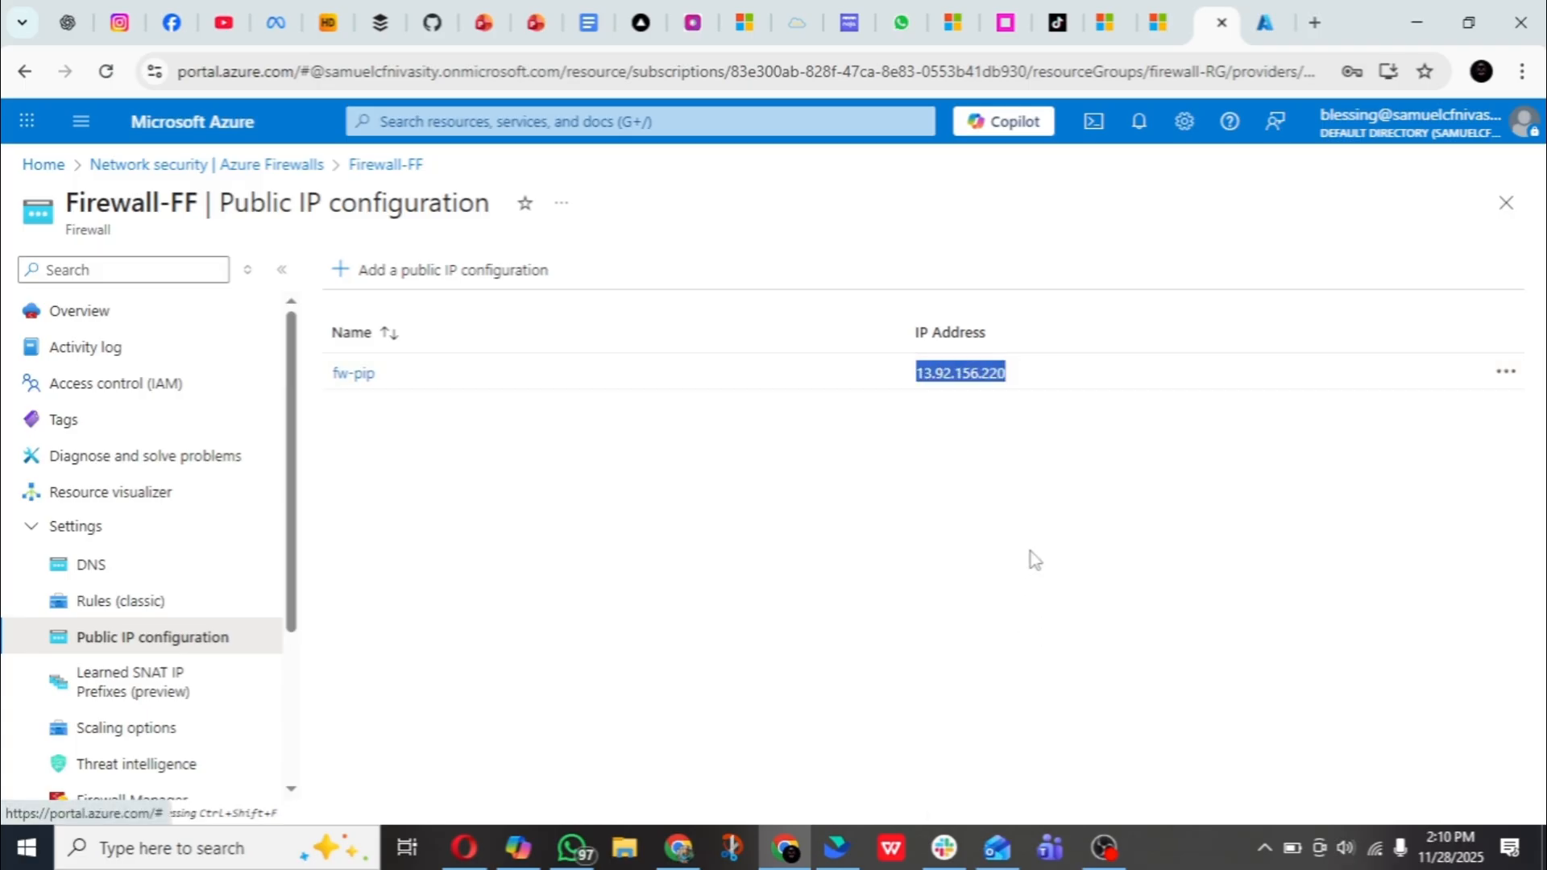
- Return to the NAT rule collection form, try the copied public IP as the rdp rule's source, and replace it with *
{"action": "left_click", "coordinate": [1265, 22]}
{"action": "right_click", "coordinate": [864, 458]}
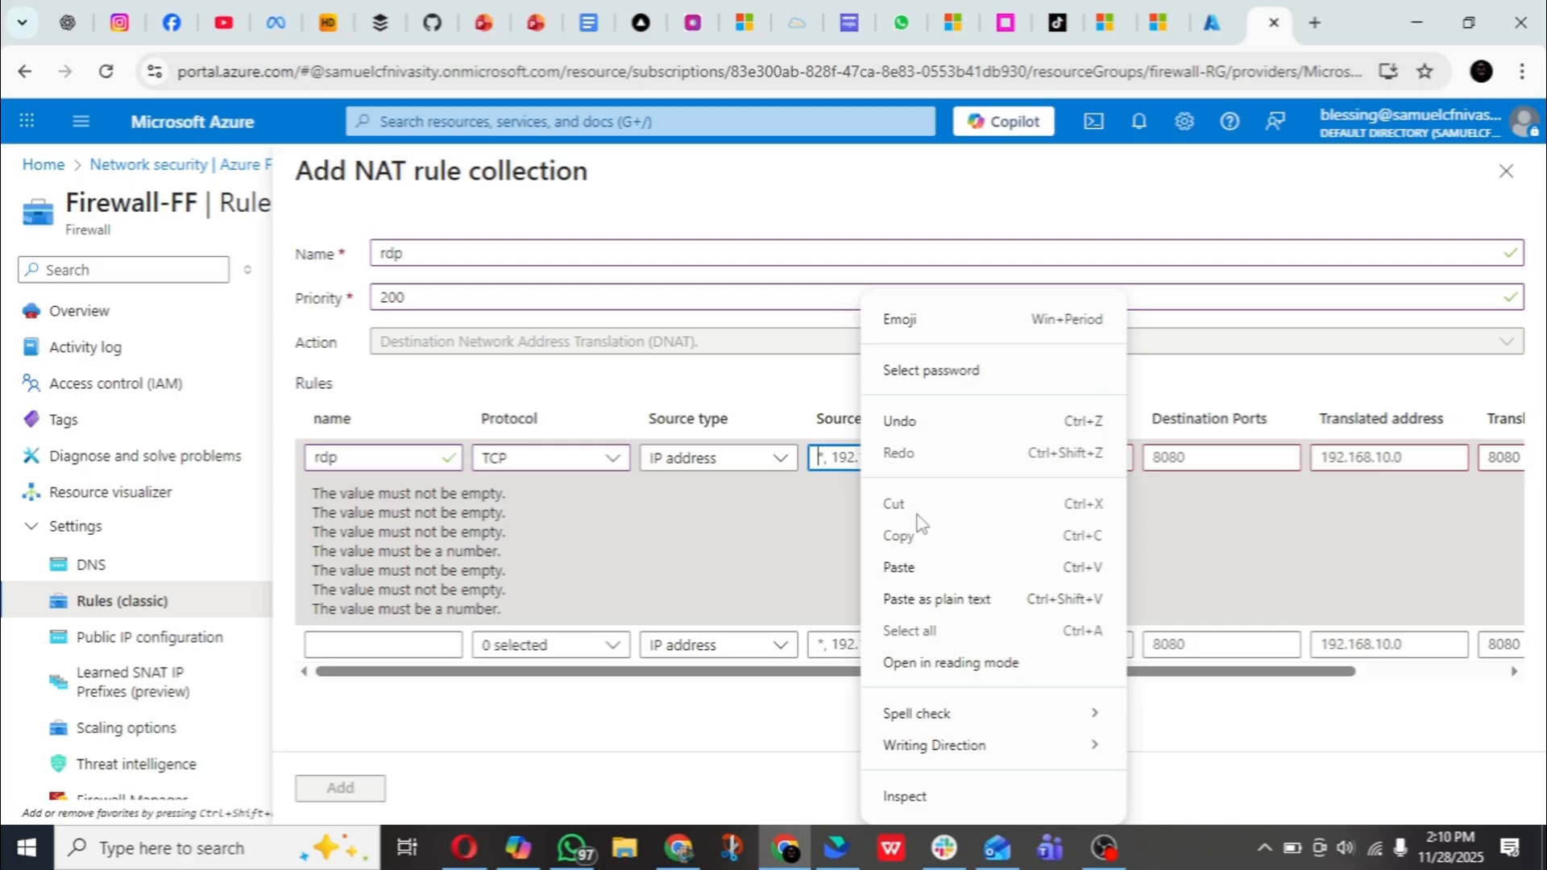
{"action": "left_click", "coordinate": [940, 564]}
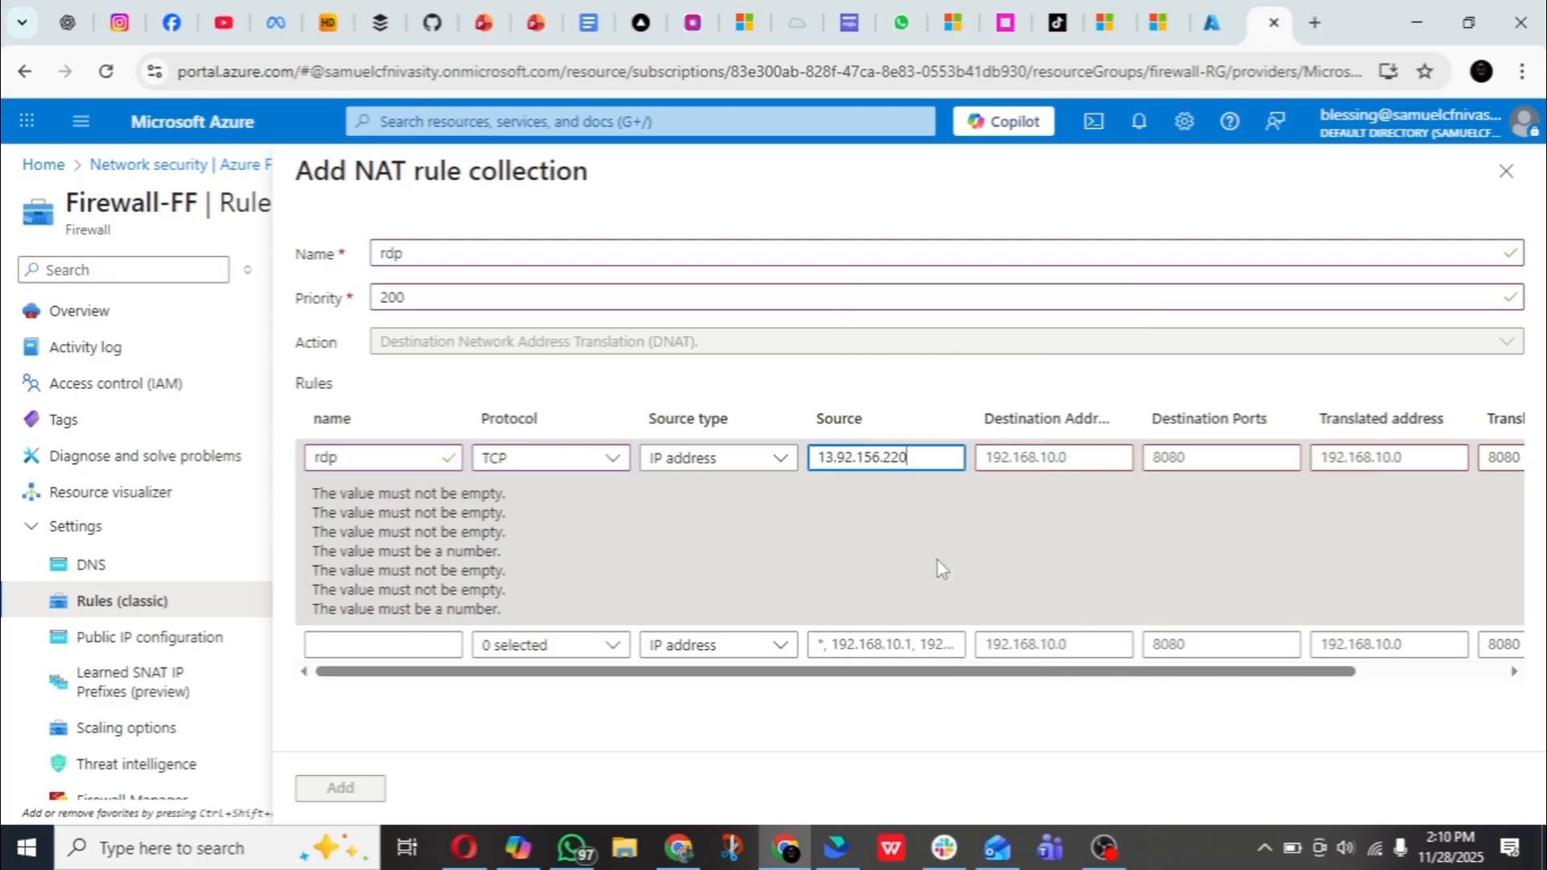
{"action": "left_click", "coordinate": [1044, 466]}
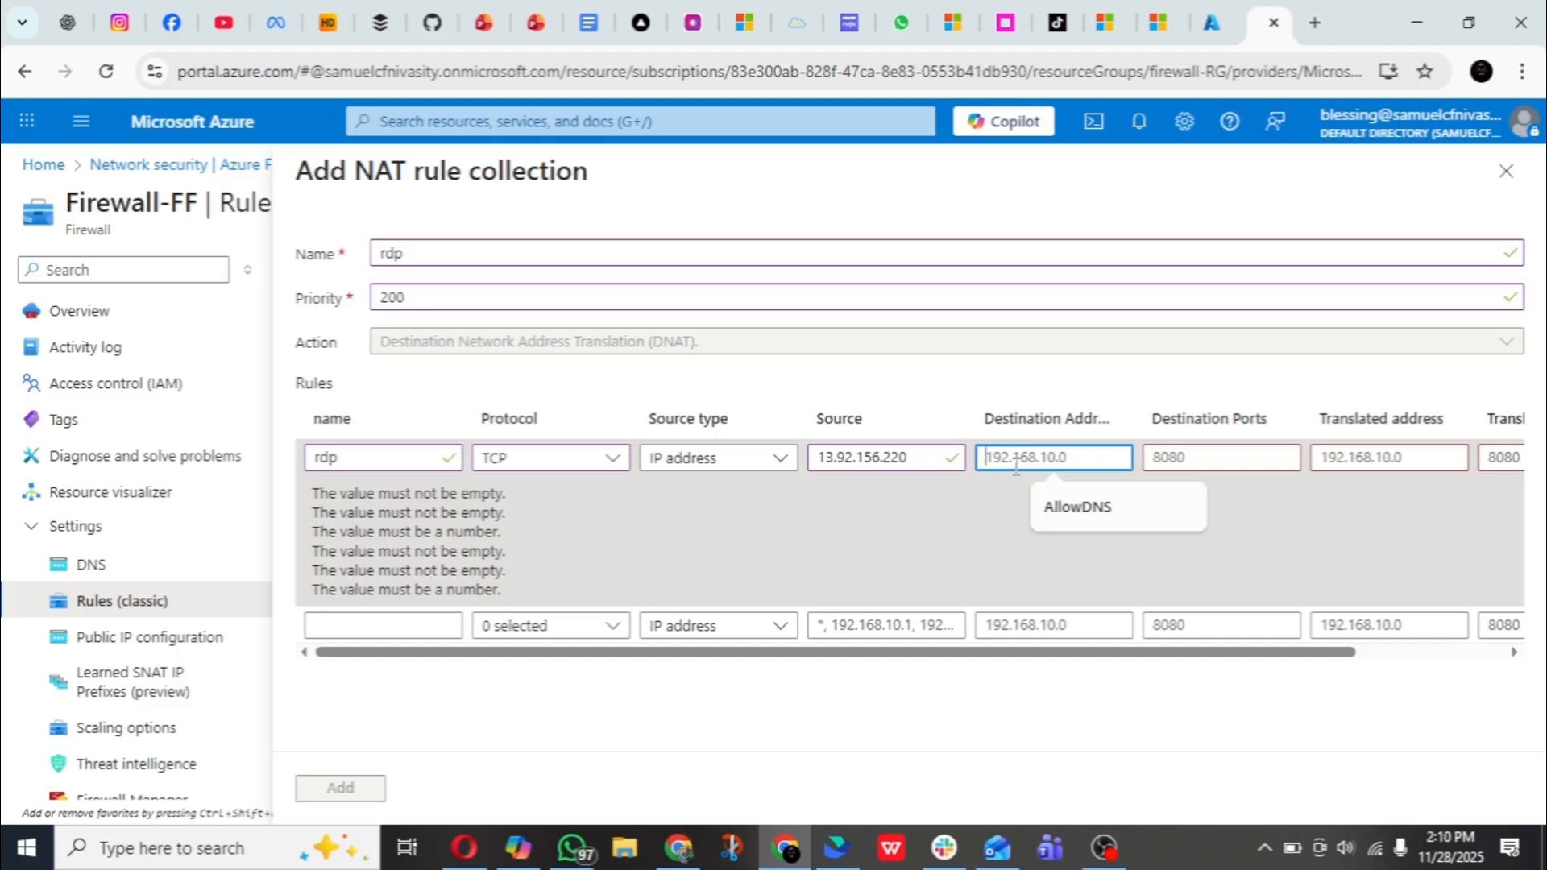
{"action": "double_click", "coordinate": [887, 463]}
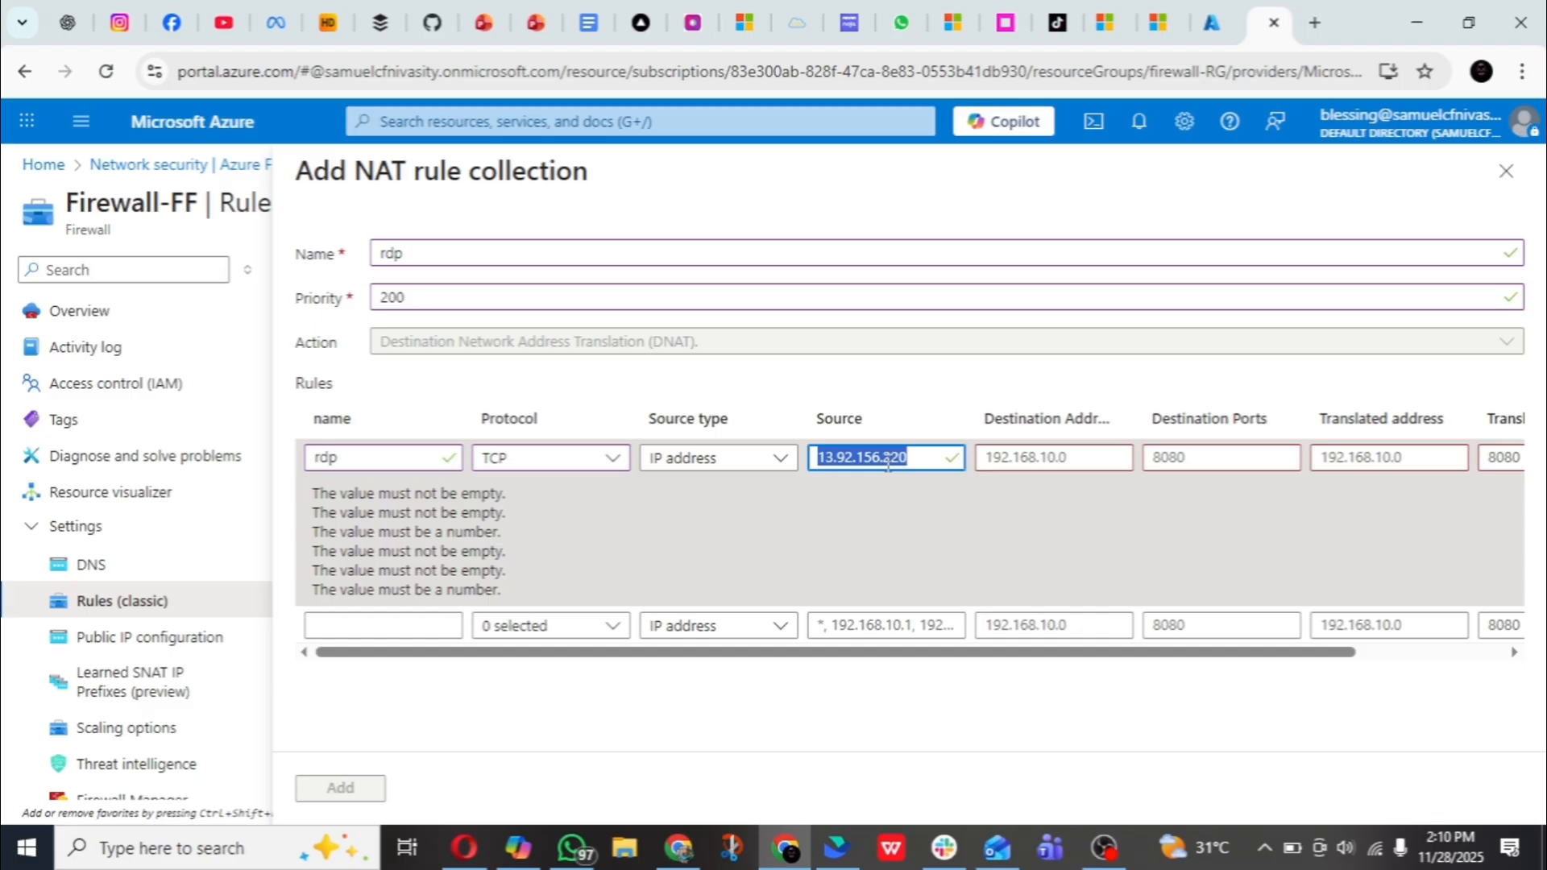
{"action": "type", "text": "*"}
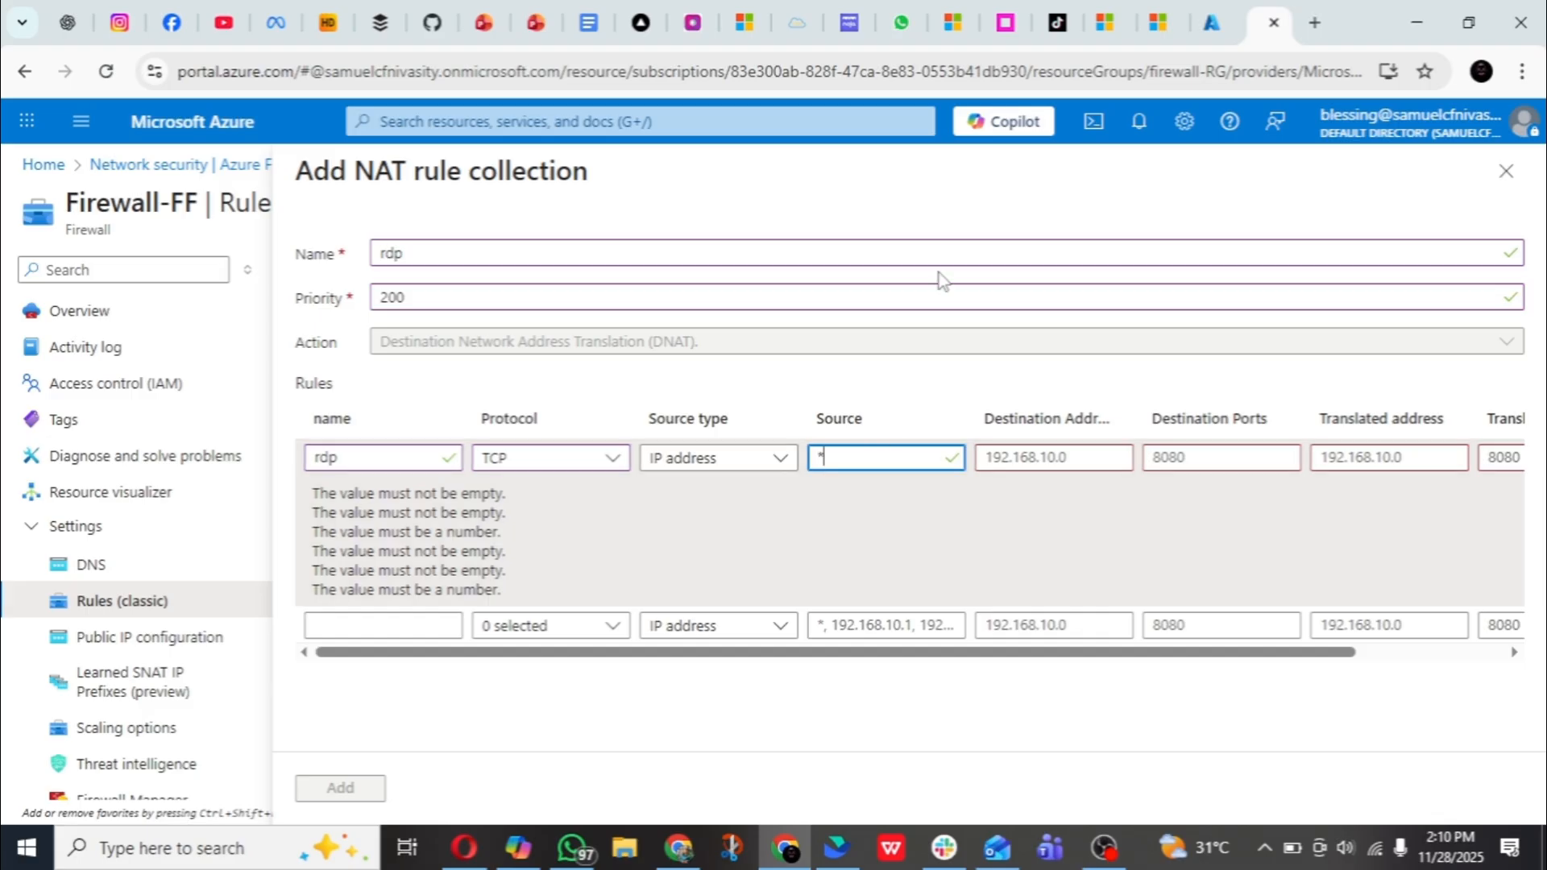
{"action": "left_click", "coordinate": [1030, 454]}
{"action": "right_click", "coordinate": [1031, 453]}
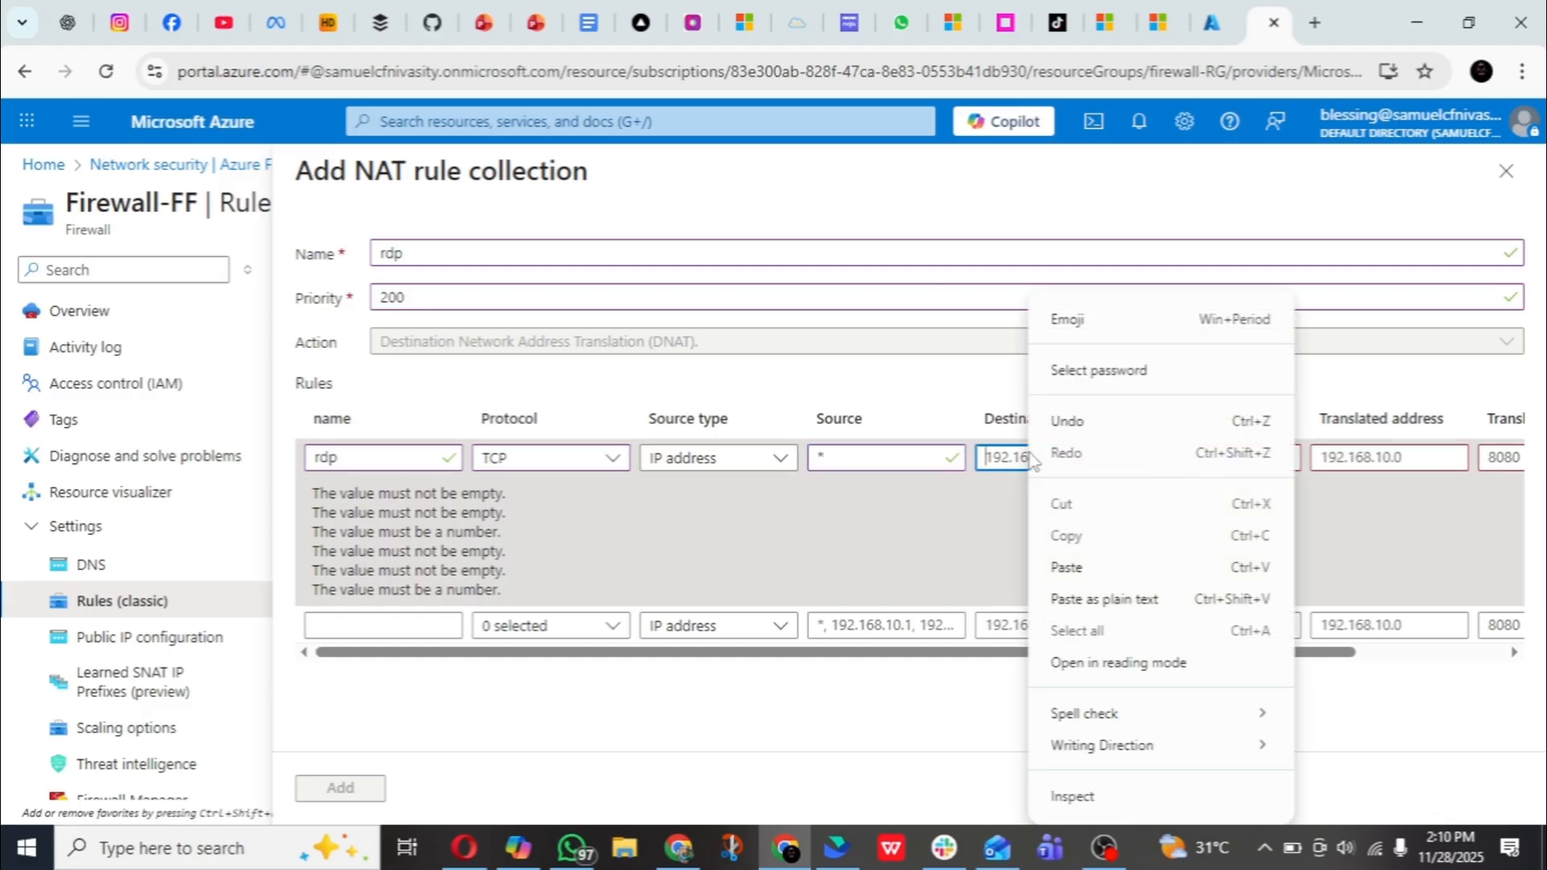
{"action": "left_click", "coordinate": [1084, 564]}
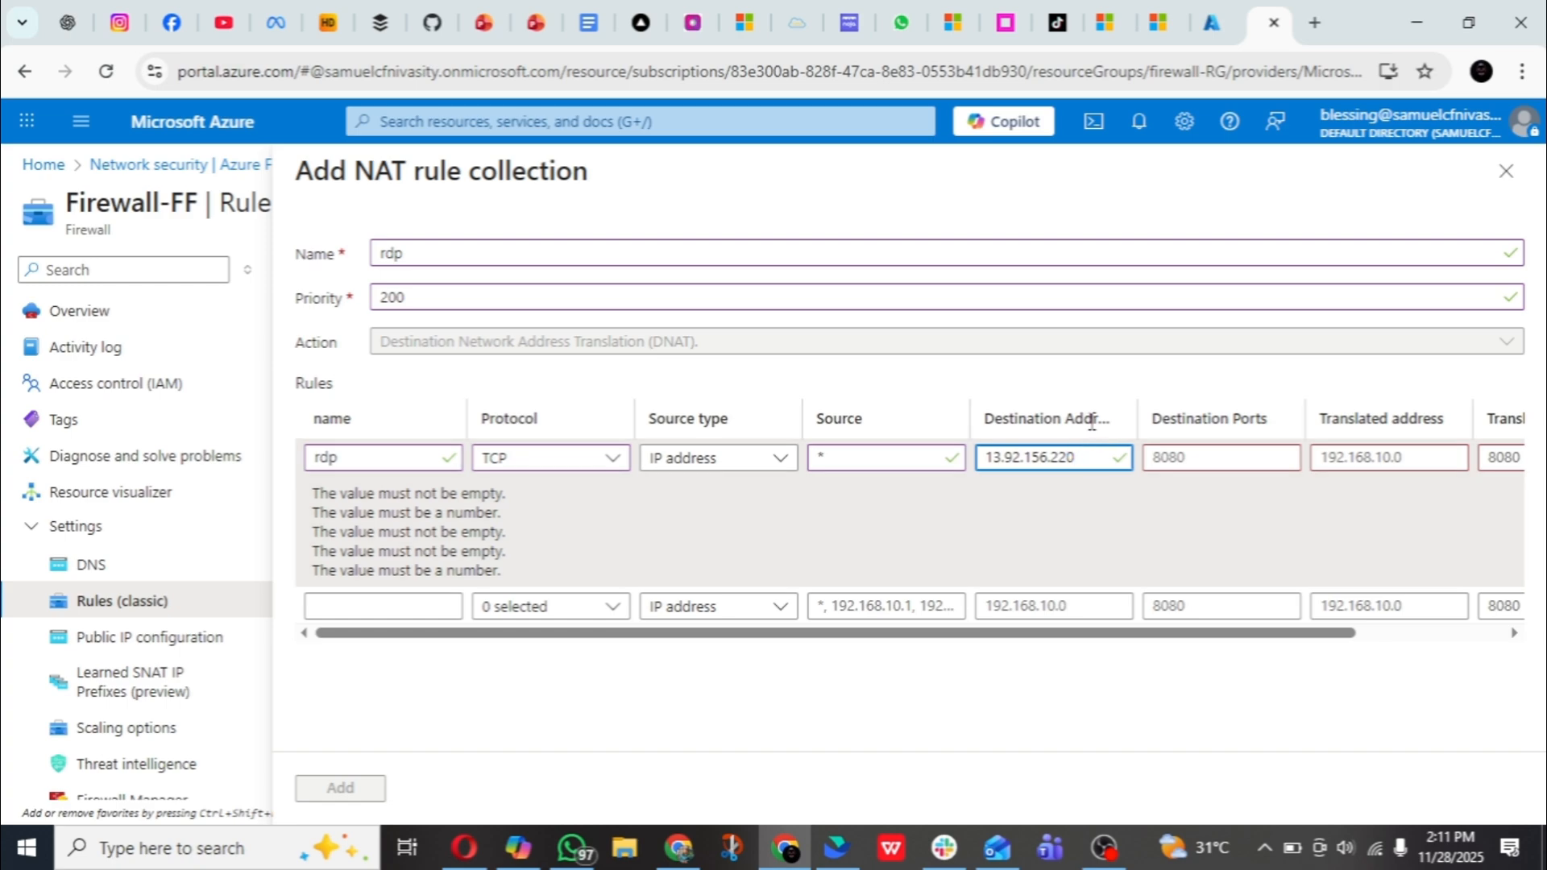
{"action": "left_click", "coordinate": [1208, 456]}
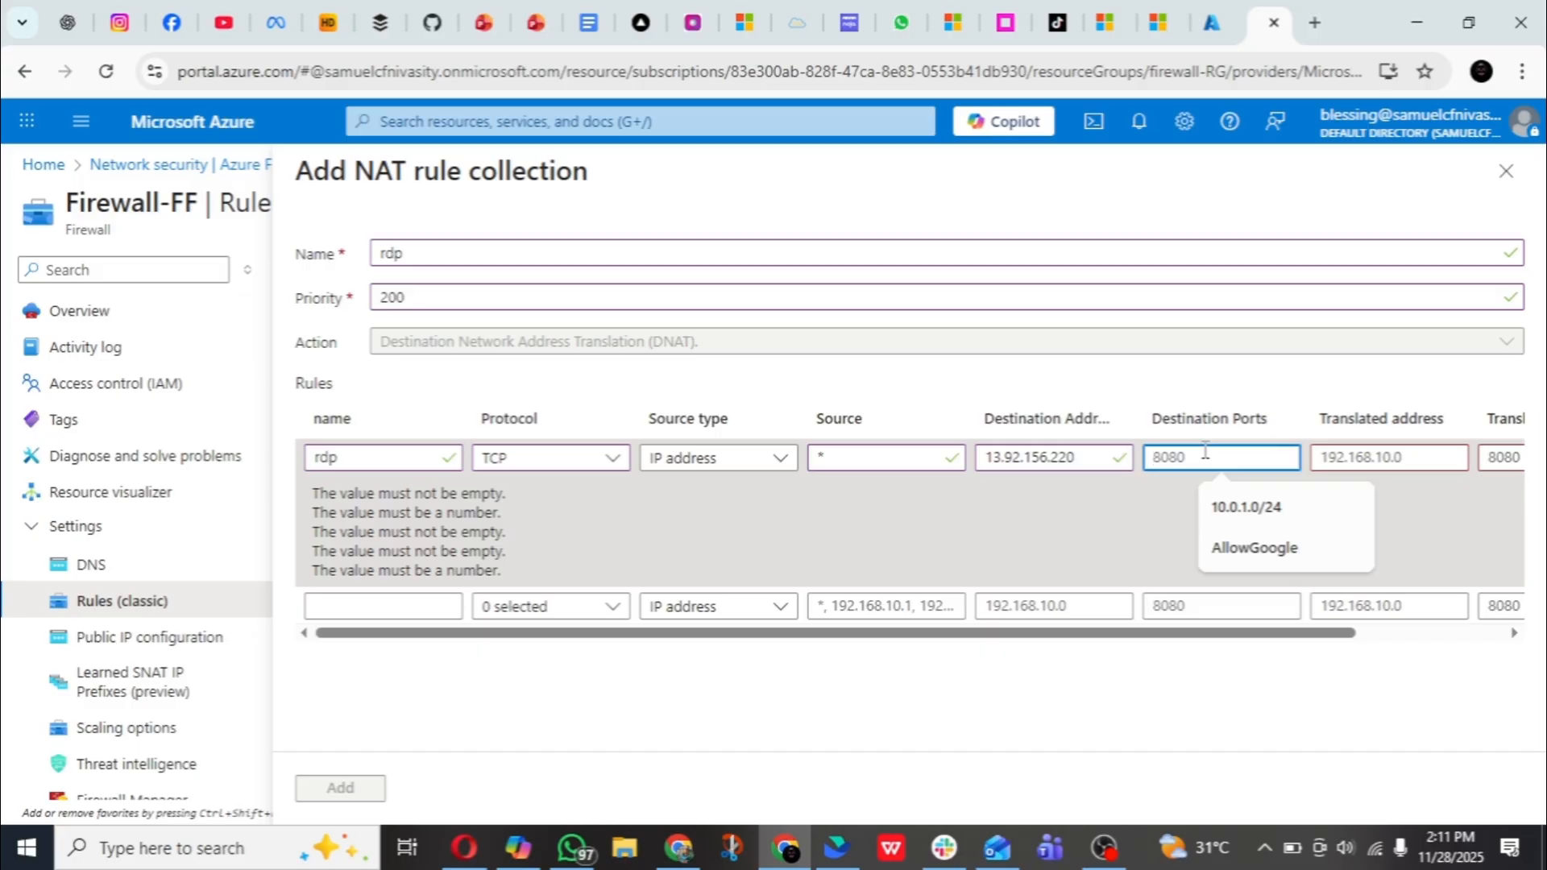
{"action": "type", "text": "3389"}
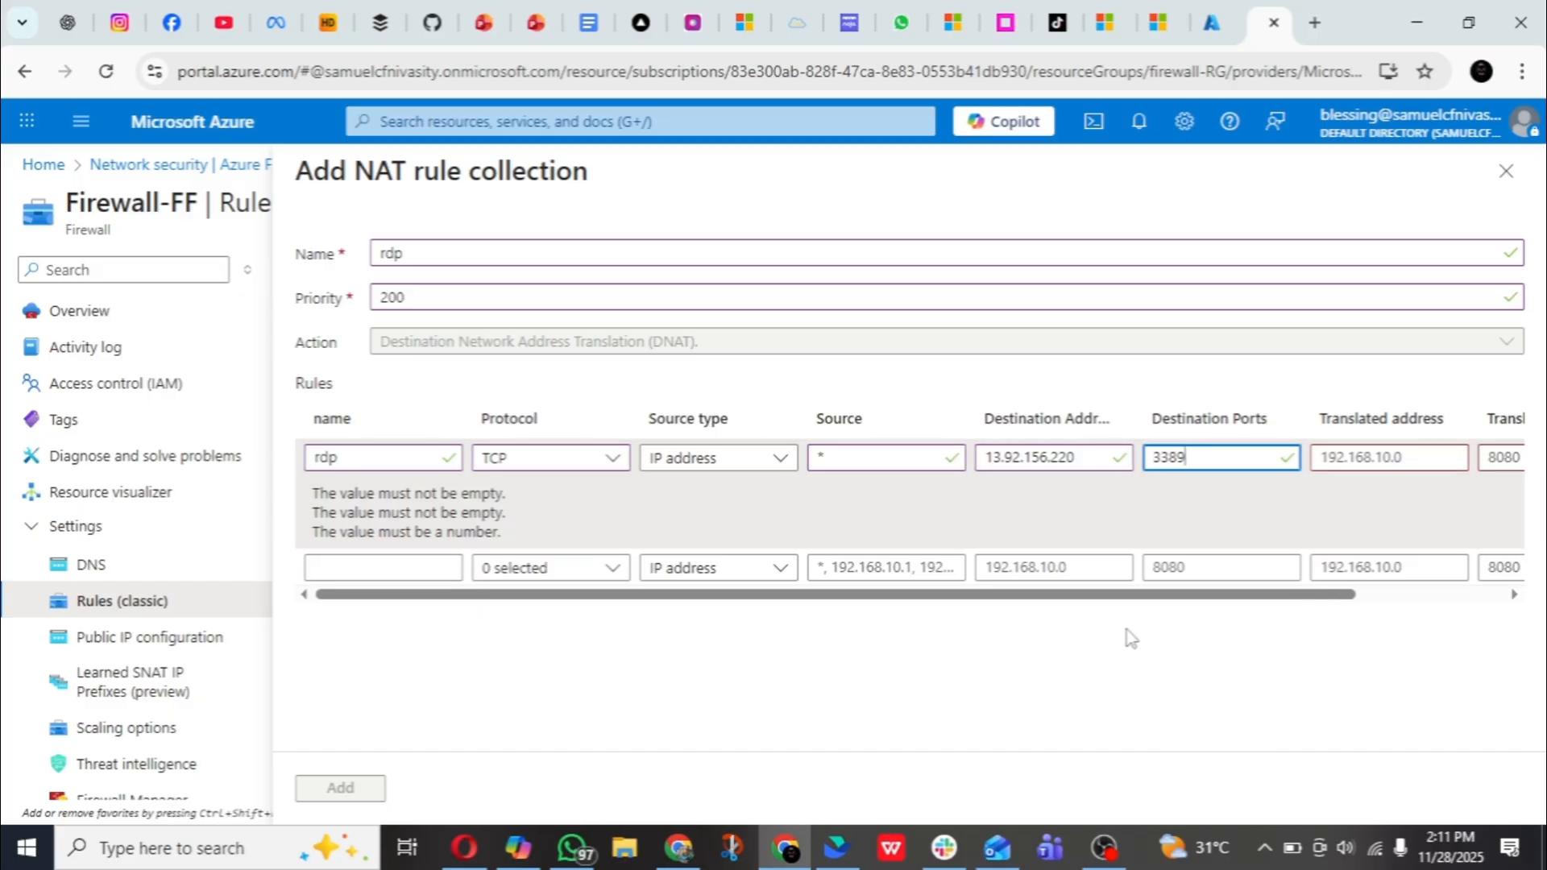
- For the rule's translated address, switch to the other Azure browser tab, open the firewall-vm virtual machine and copy its private IP address
{"action": "left_click_drag", "start_coordinate": [1125, 596], "coordinate": [1273, 598]}
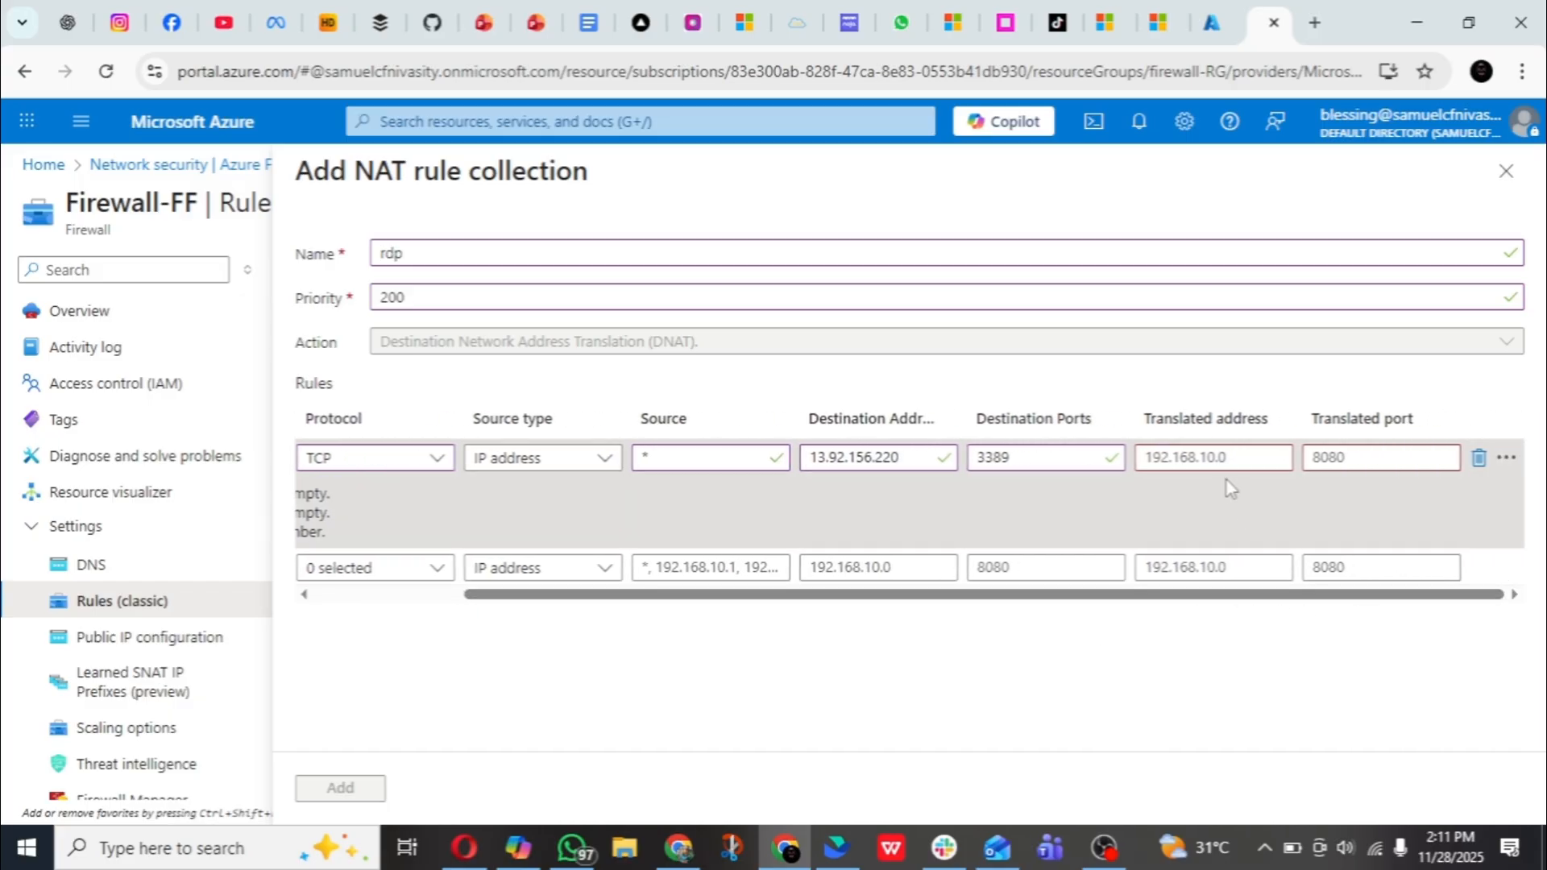
{"action": "left_click", "coordinate": [1208, 458]}
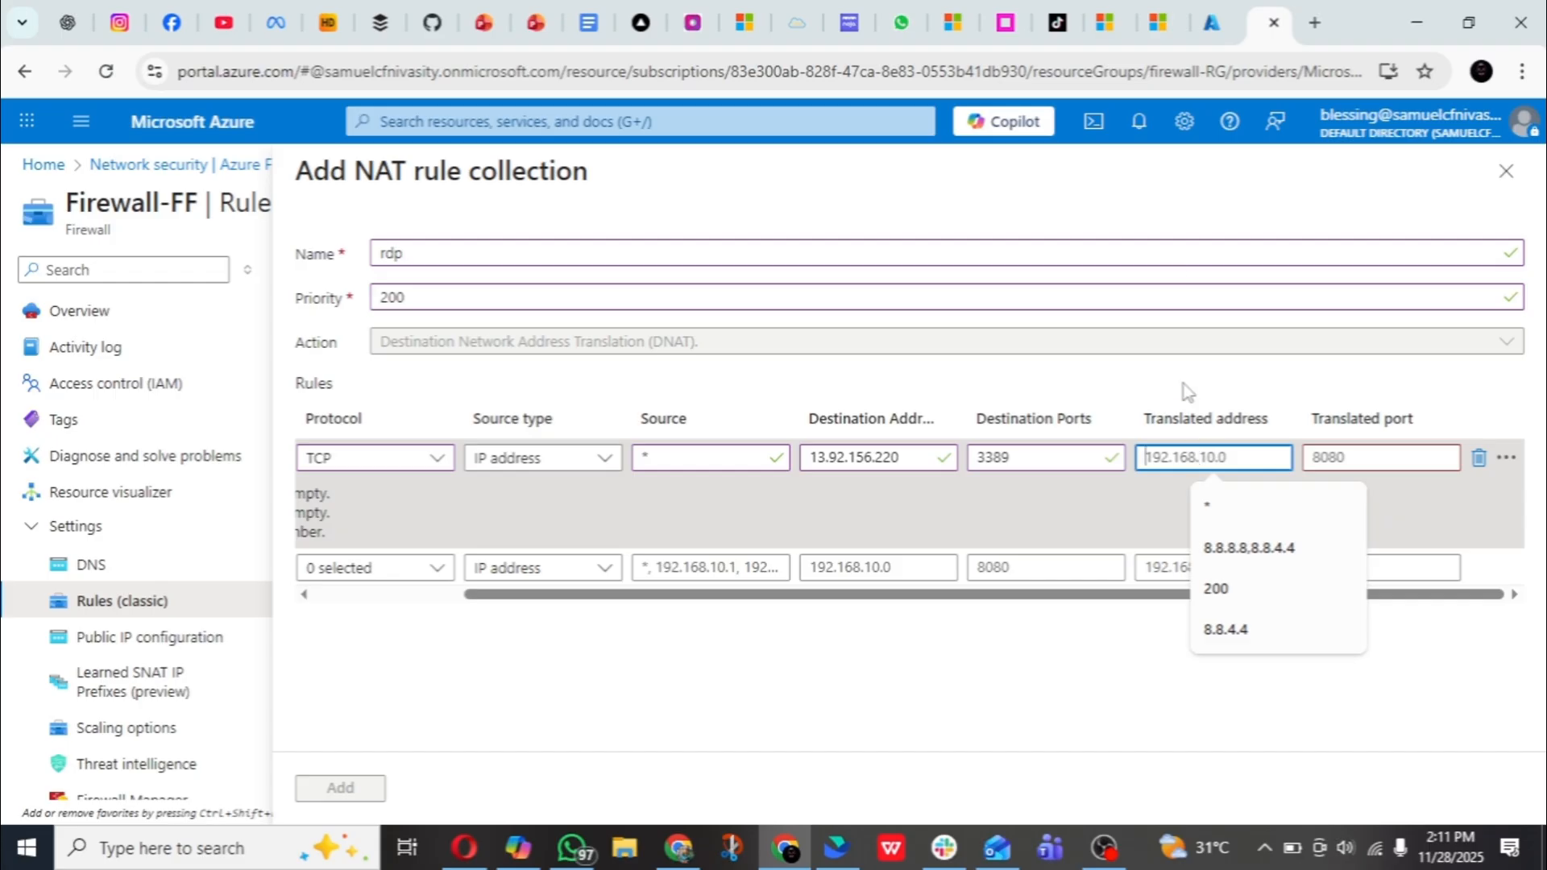
{"action": "left_click", "coordinate": [1211, 32]}
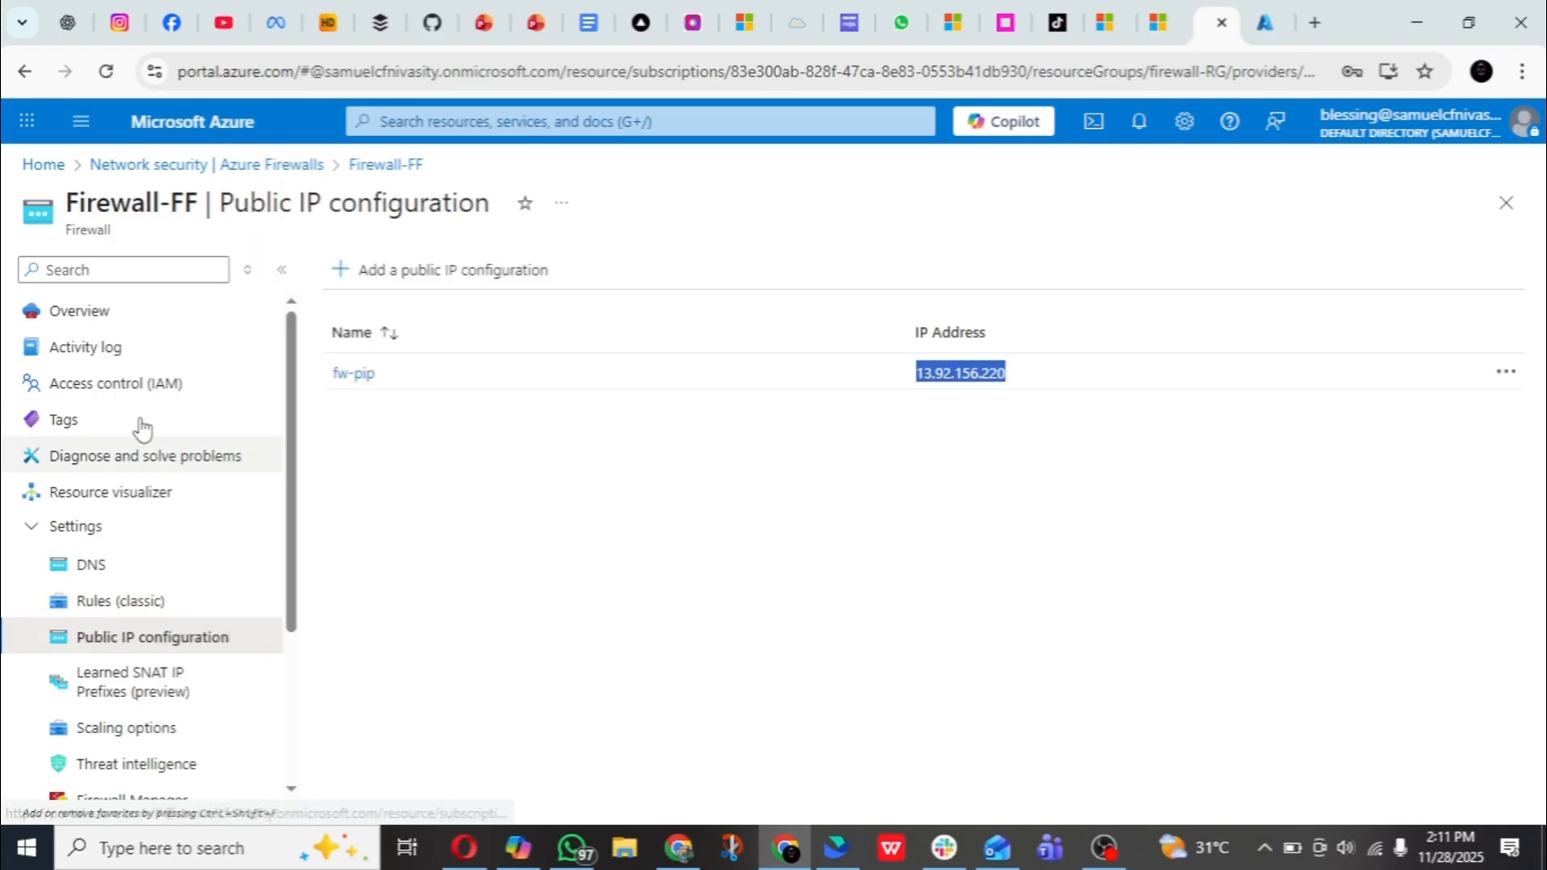
{"action": "left_click", "coordinate": [529, 127]}
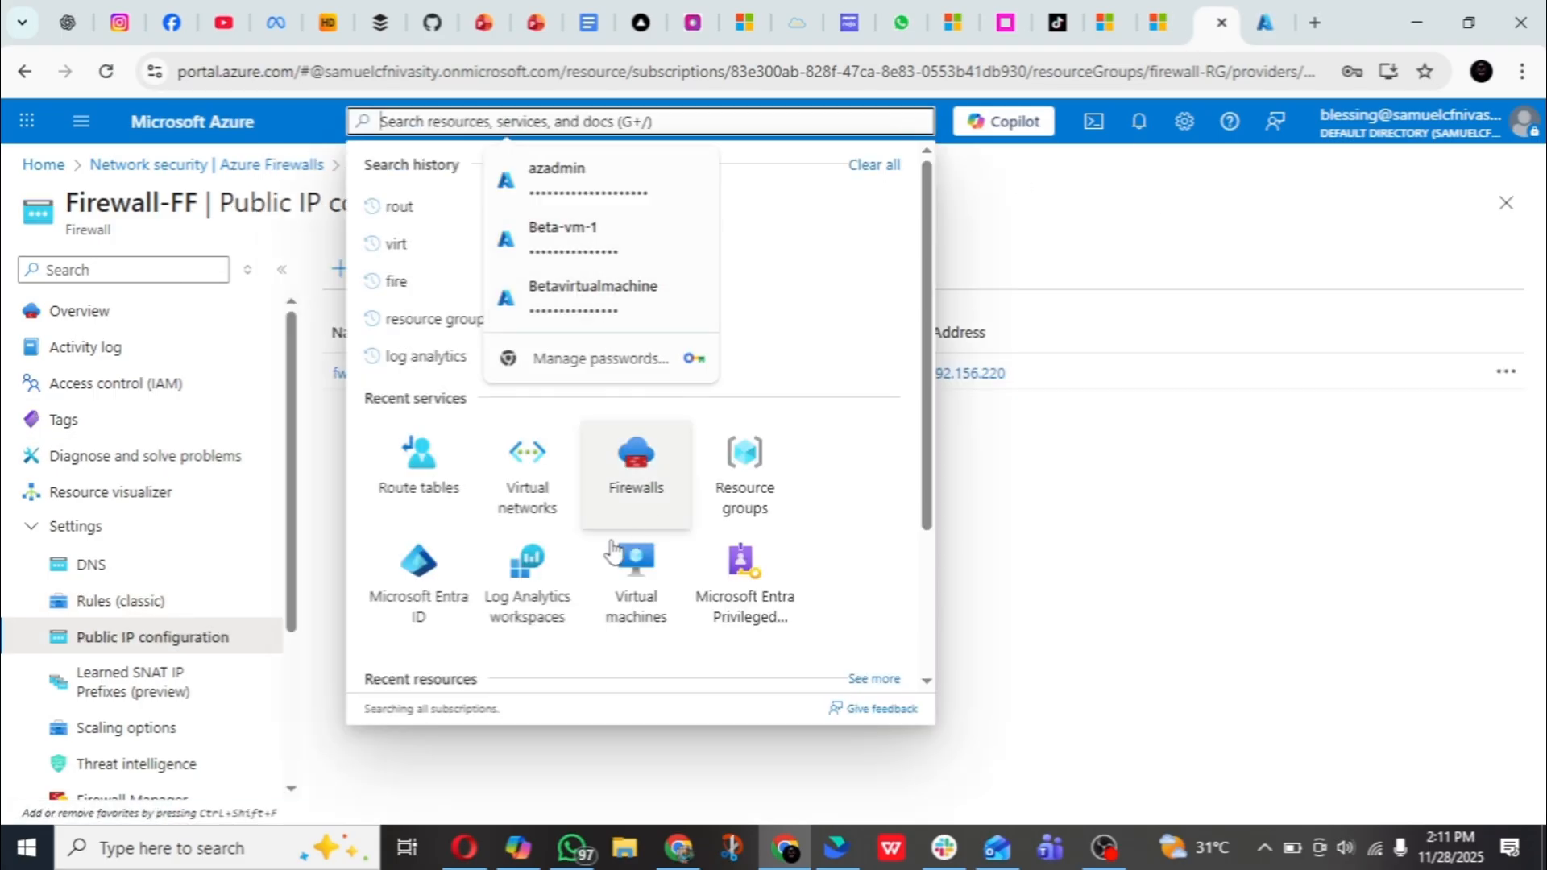
{"action": "left_click", "coordinate": [636, 584]}
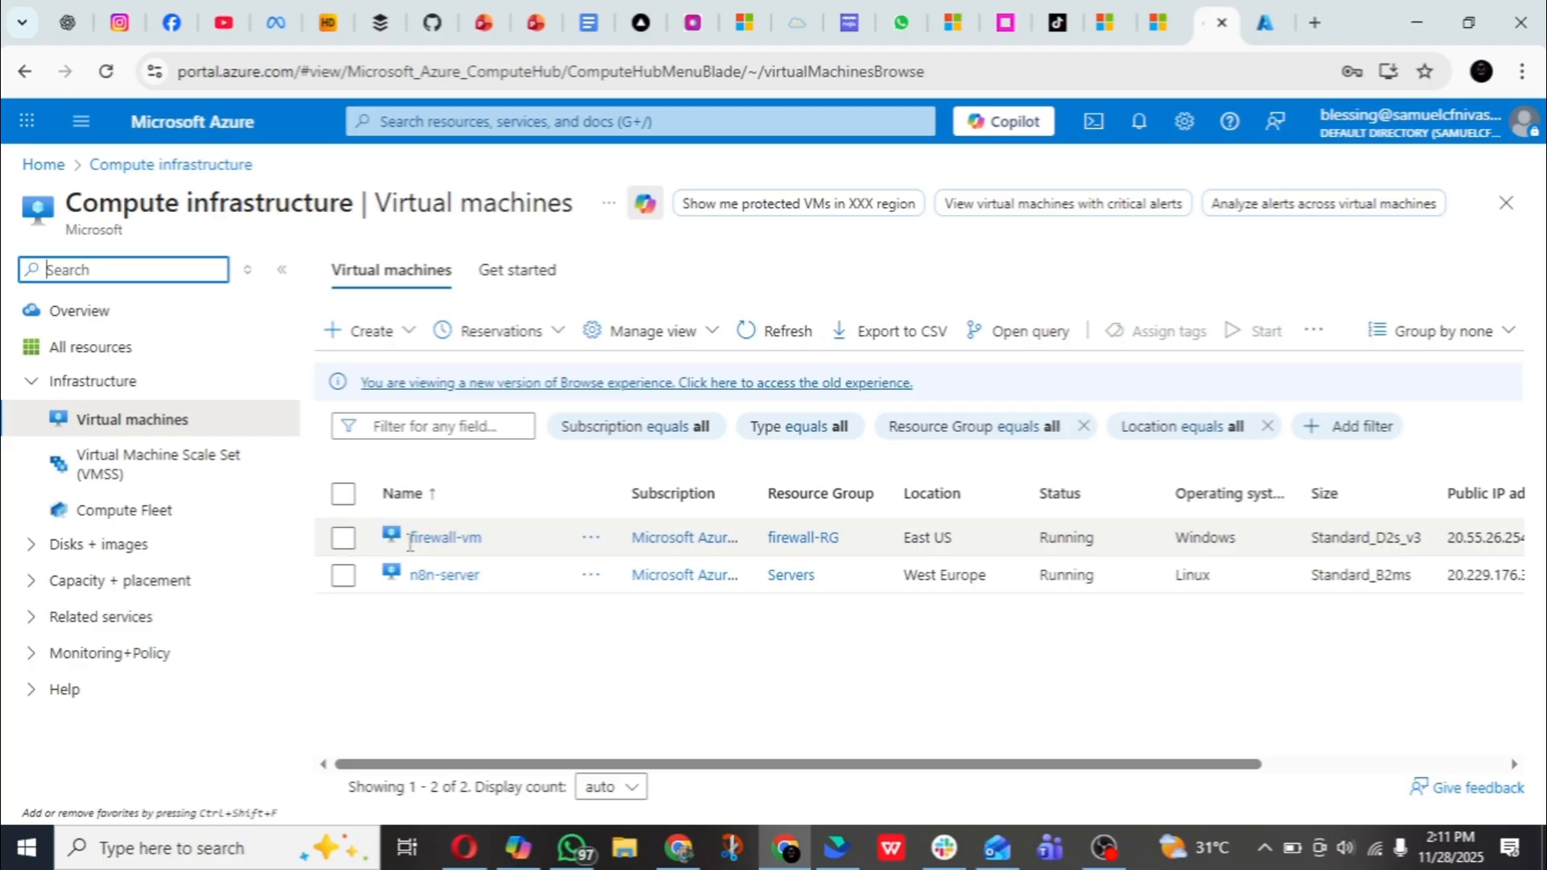
{"action": "left_click", "coordinate": [440, 538]}
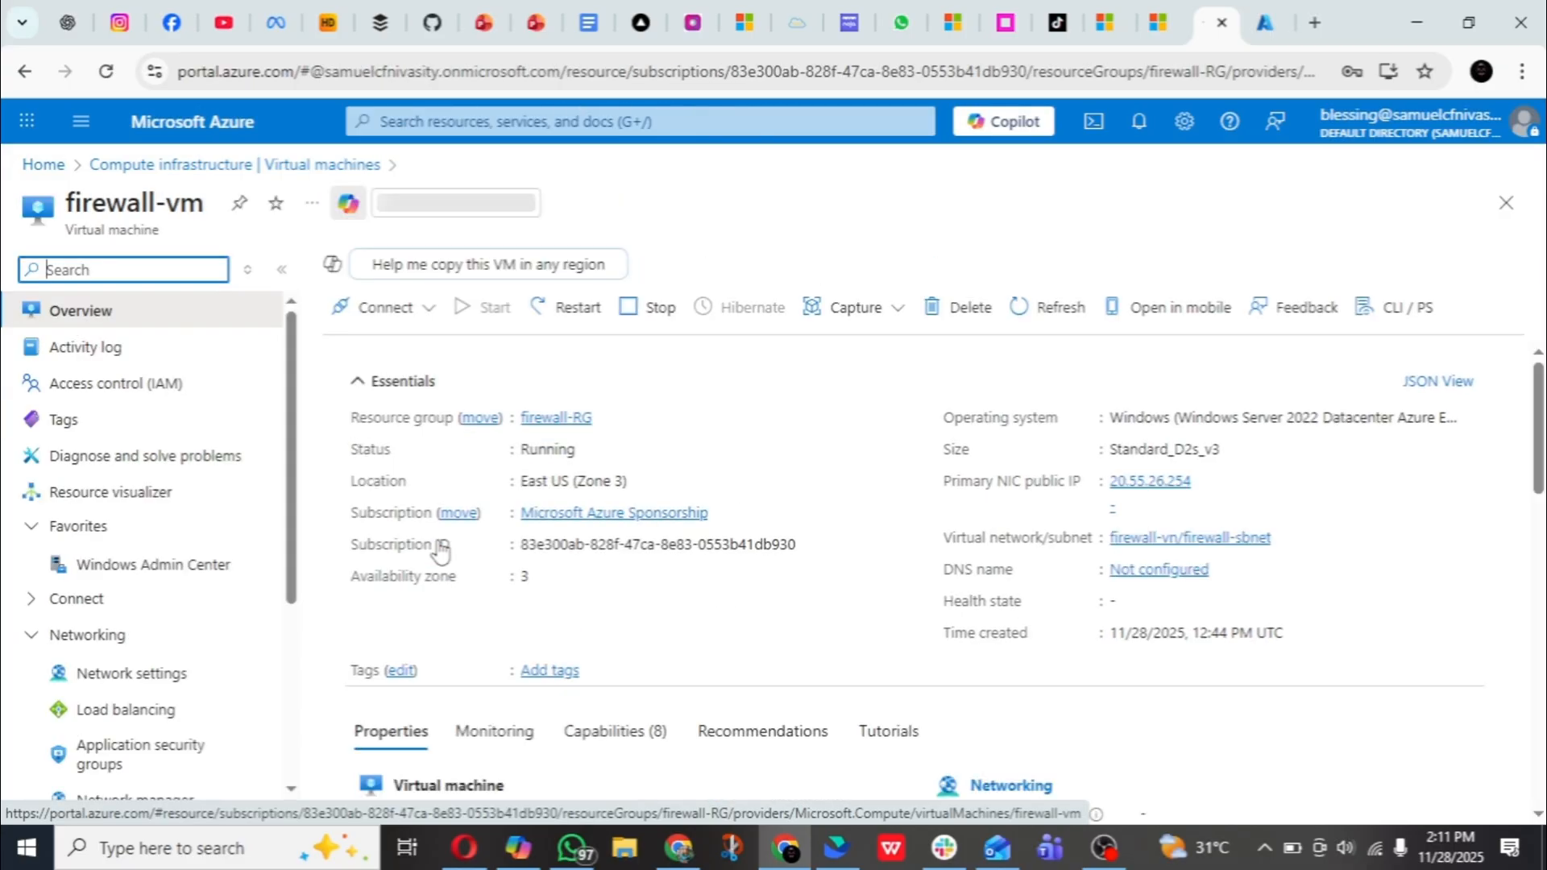
{"action": "scroll", "coordinate": [874, 443], "scroll_direction": "down", "scroll_amount": 5}
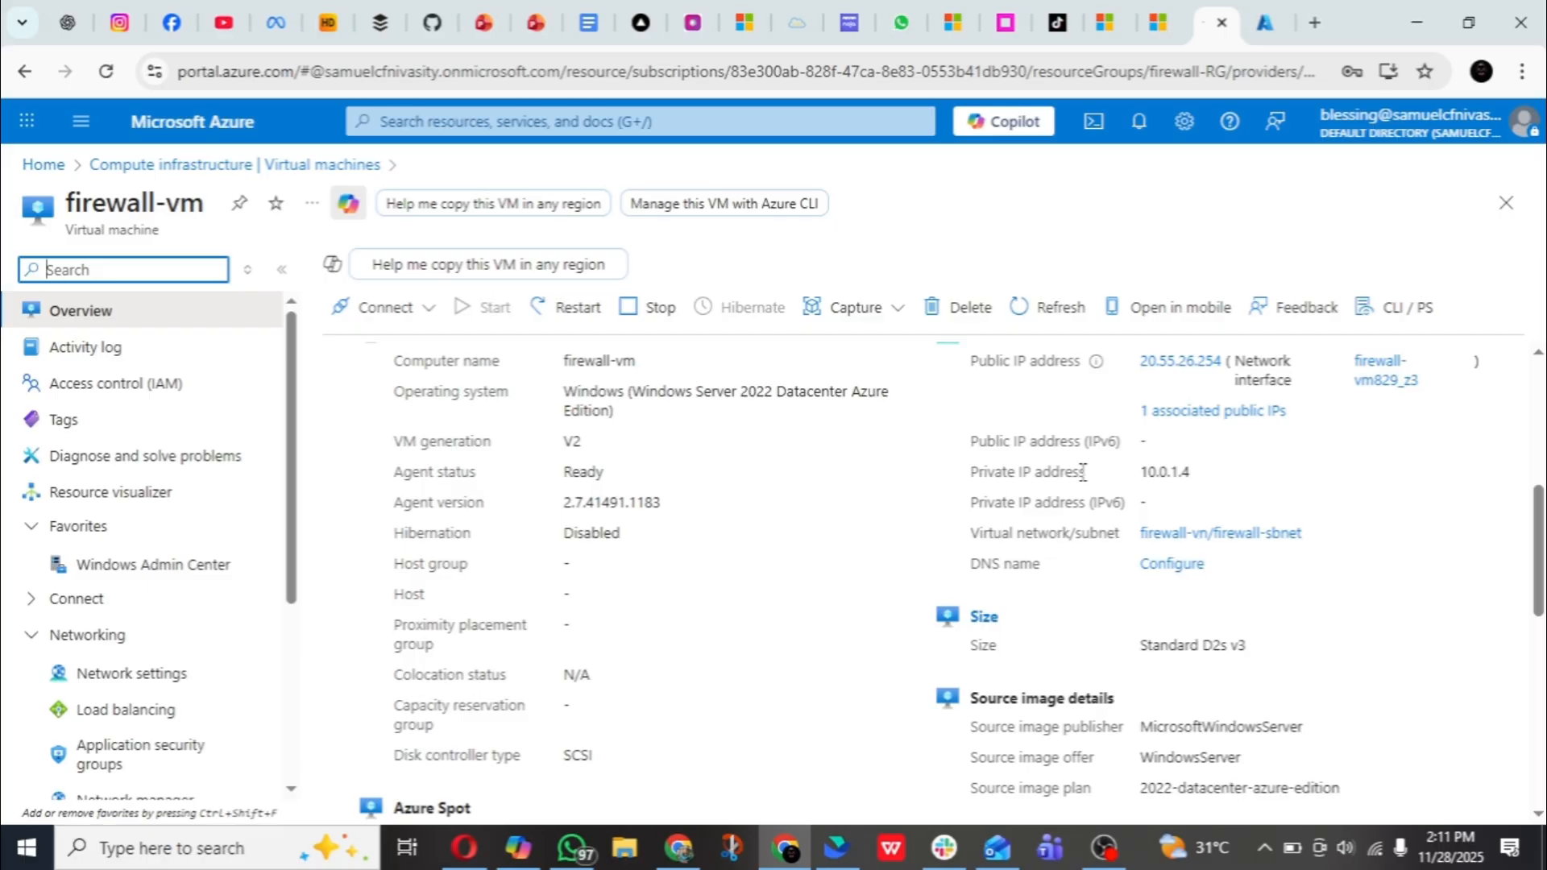
{"action": "left_click_drag", "start_coordinate": [1136, 476], "coordinate": [1186, 475]}
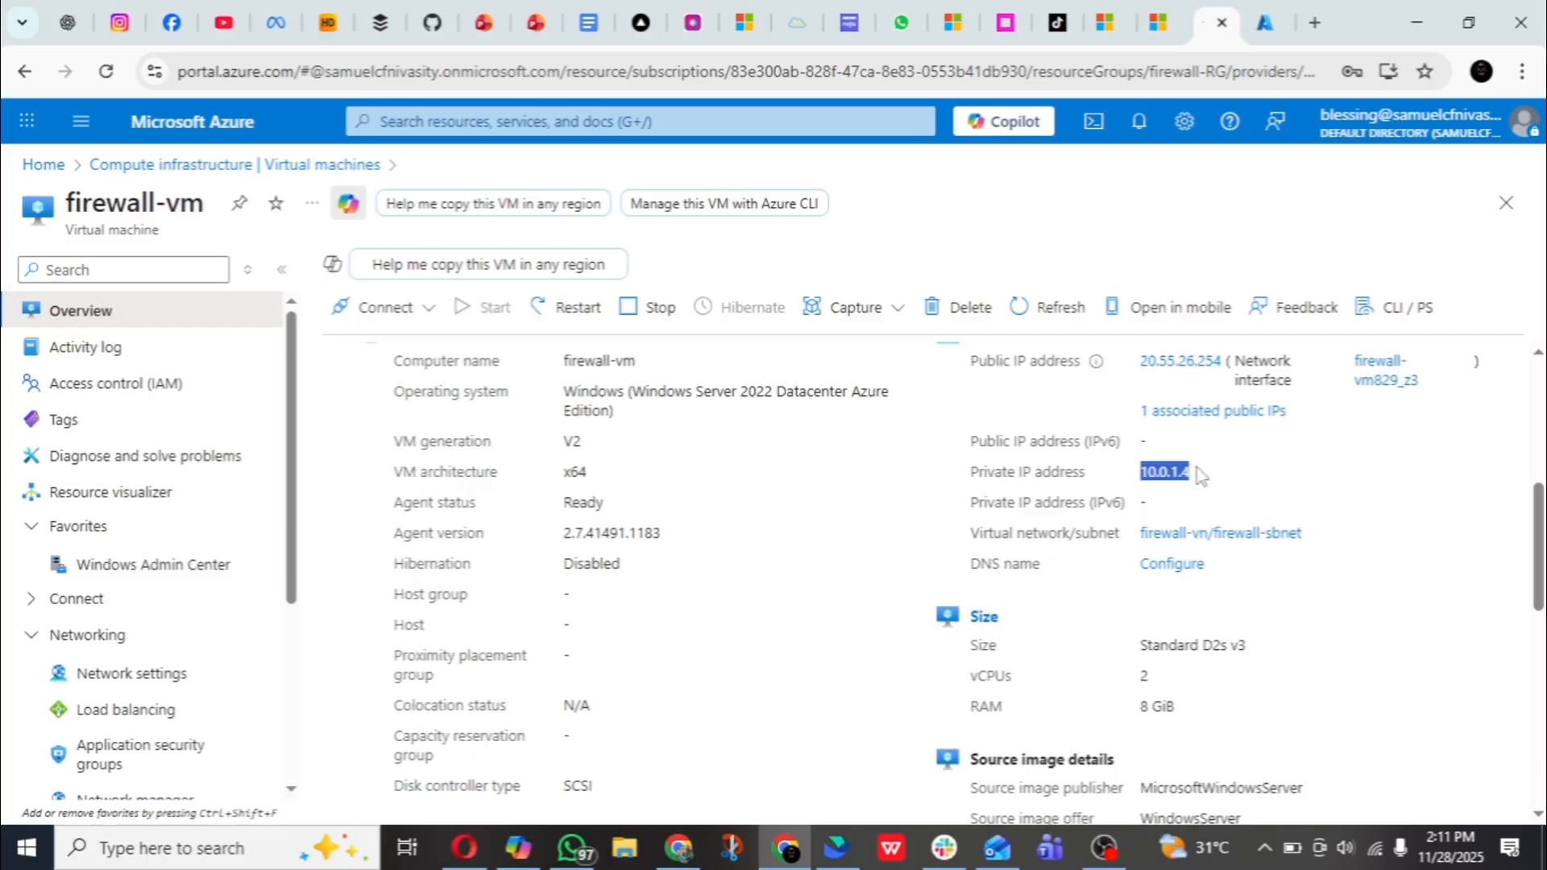
{"action": "right_click", "coordinate": [1174, 477]}
{"action": "left_click", "coordinate": [1209, 499]}
- Return to the NAT rule collection form and set the rdp rule's translated address to 10.0.1.4 without a leading space
{"action": "left_click", "coordinate": [1257, 25]}
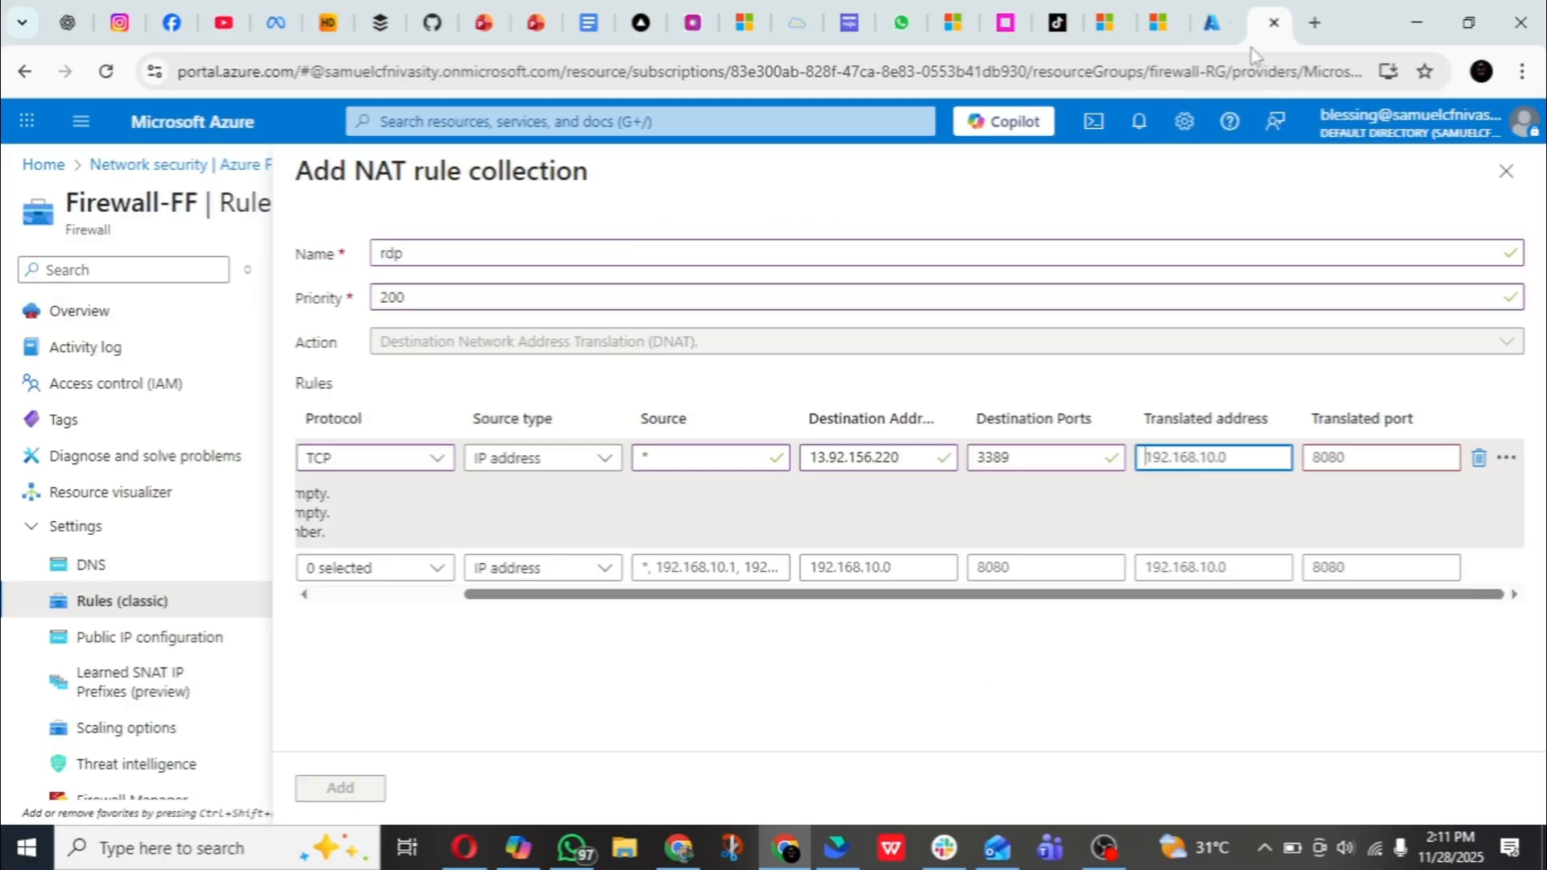
{"action": "right_click", "coordinate": [1165, 457]}
{"action": "left_click", "coordinate": [1233, 556]}
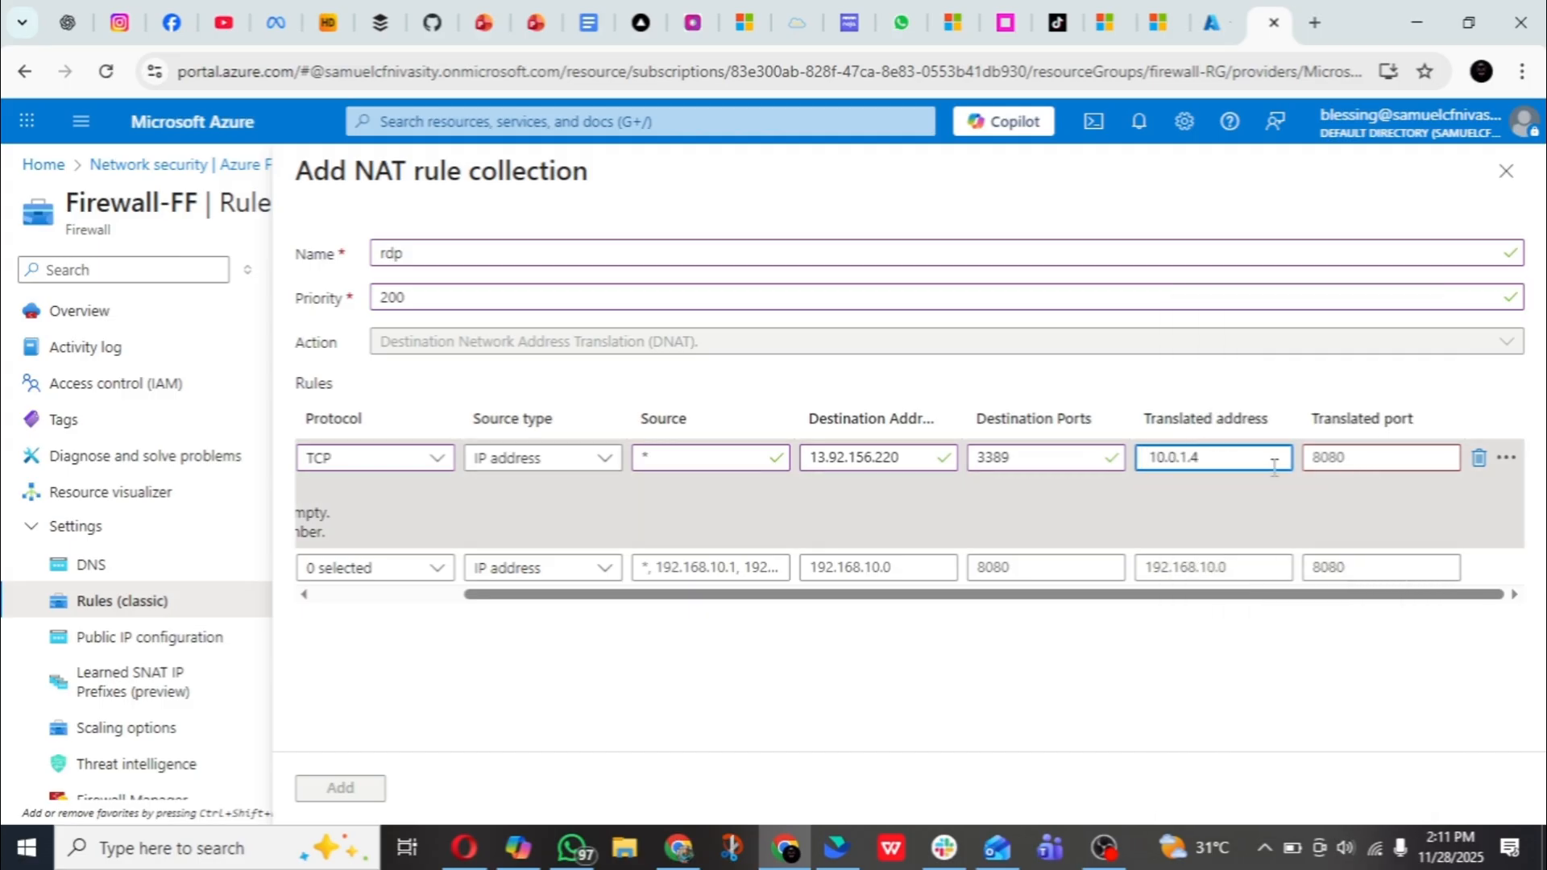
{"action": "left_click", "coordinate": [1348, 457]}
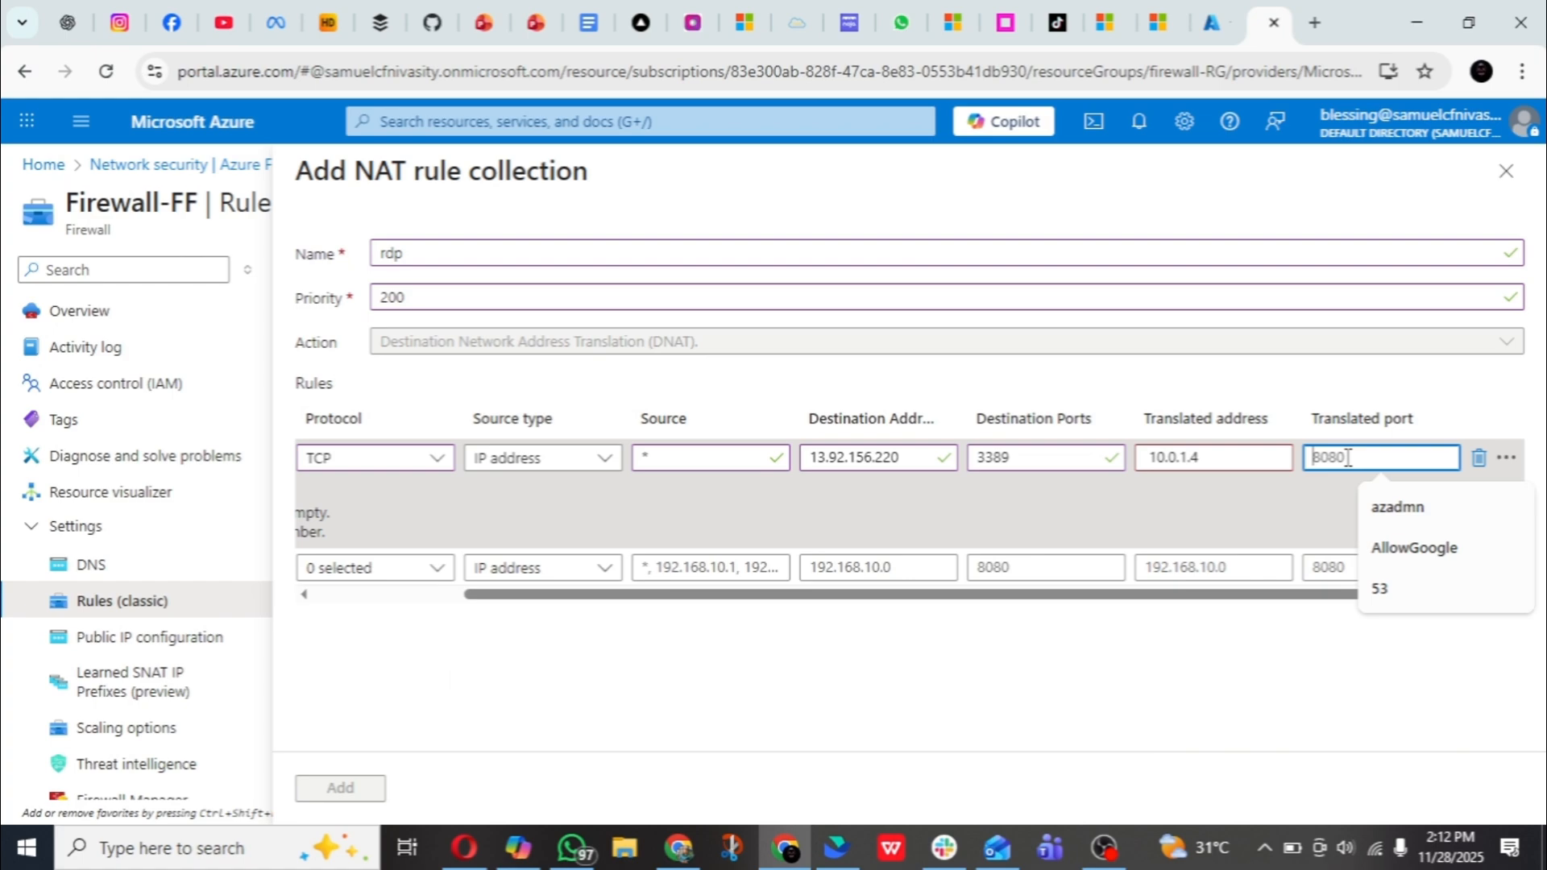
{"action": "left_click", "coordinate": [1259, 459]}
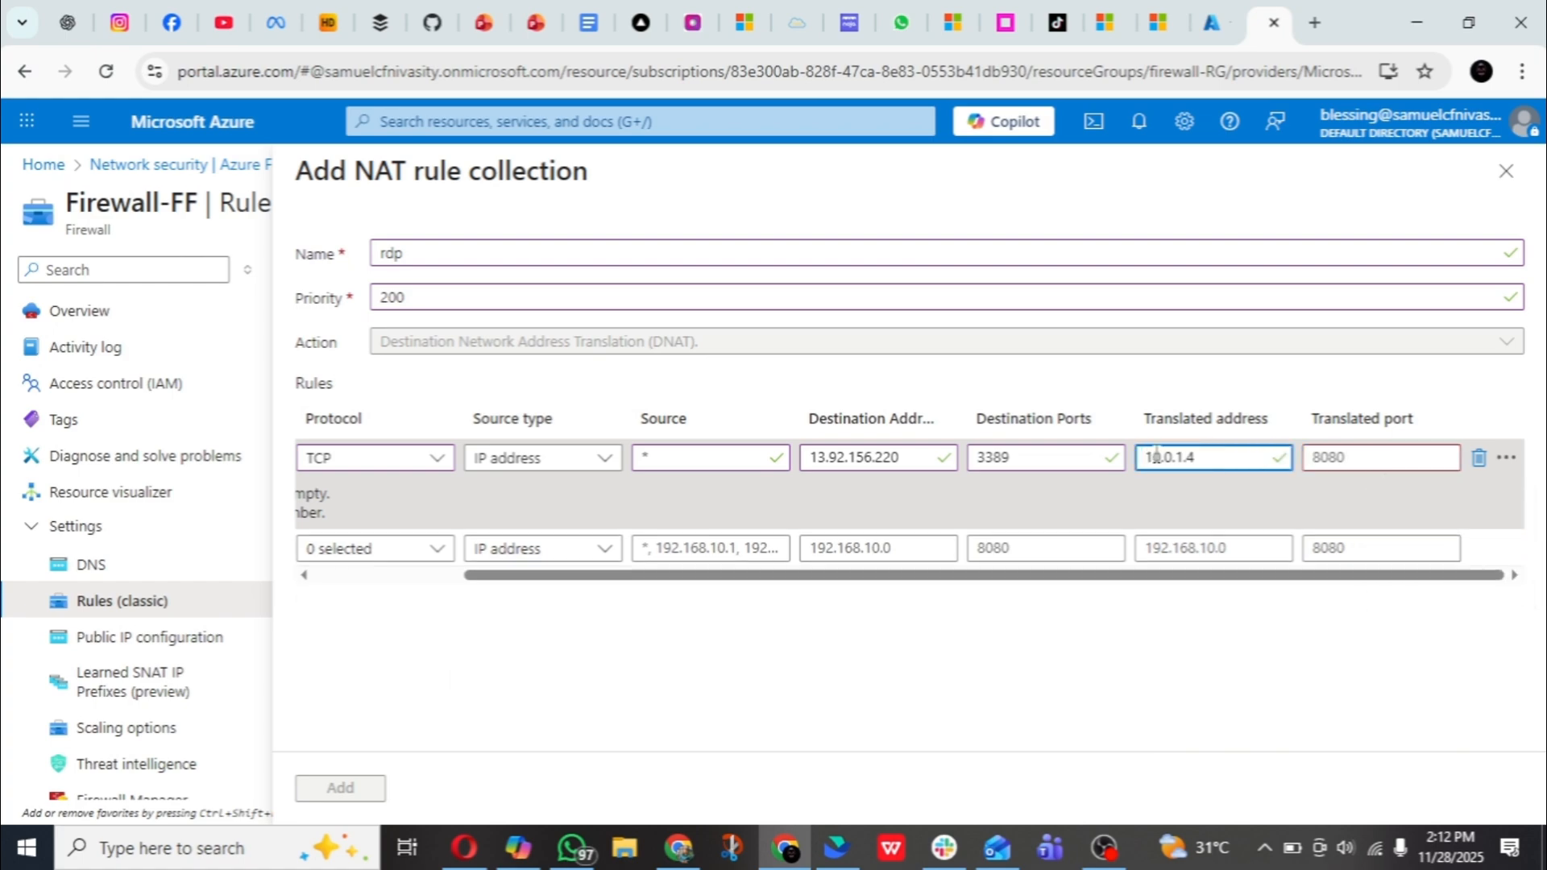
- Set the rdp rule's translated port to 3389 and add the NAT rule collection to the firewall
{"action": "left_click", "coordinate": [1376, 457]}
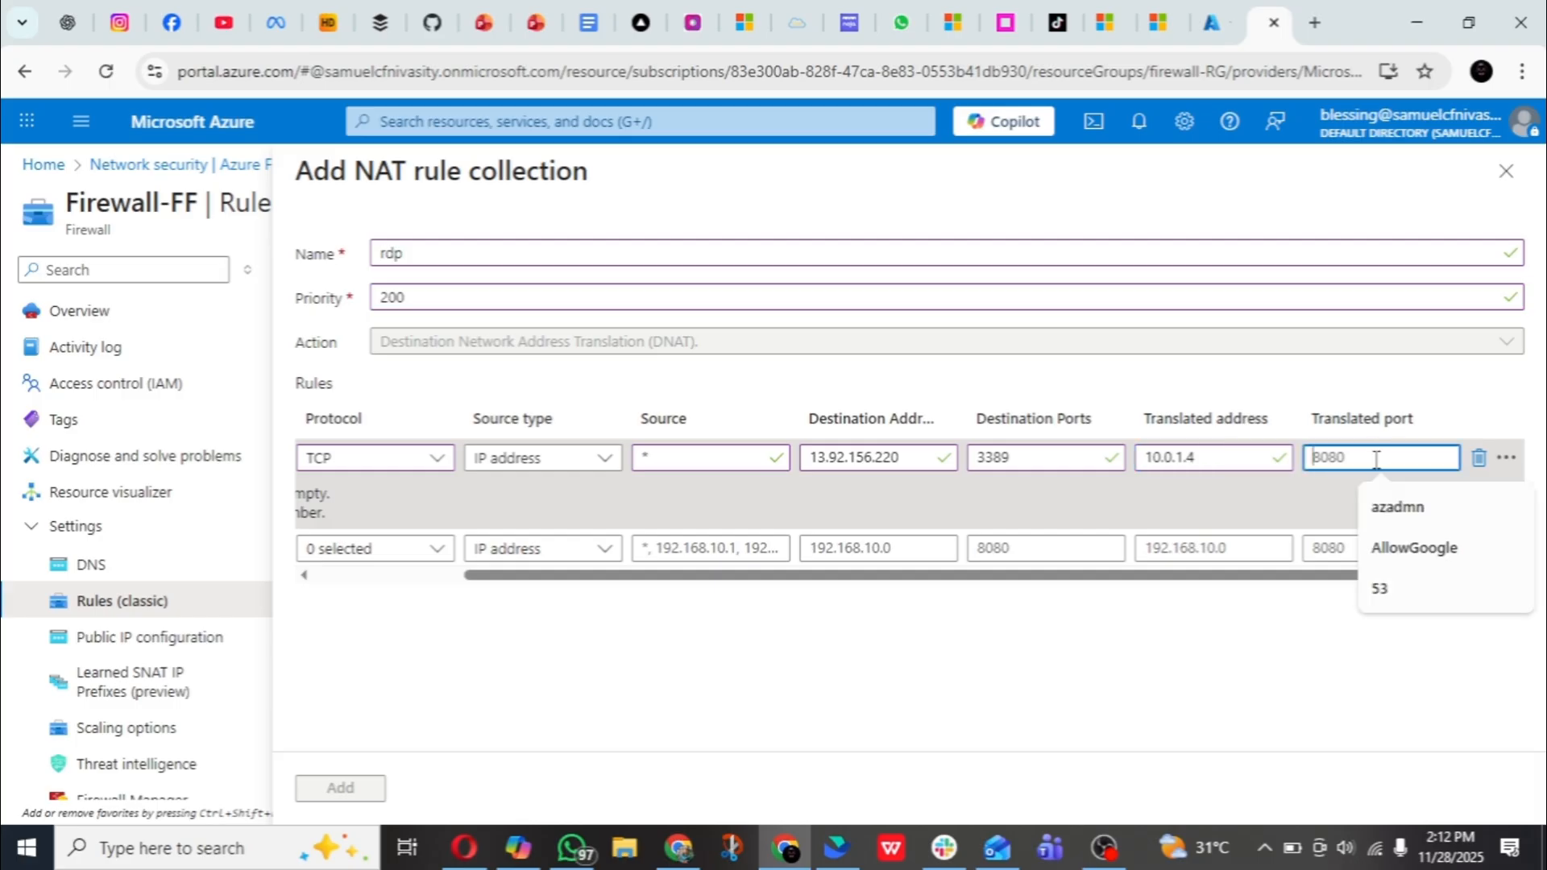
{"action": "type", "text": "3389"}
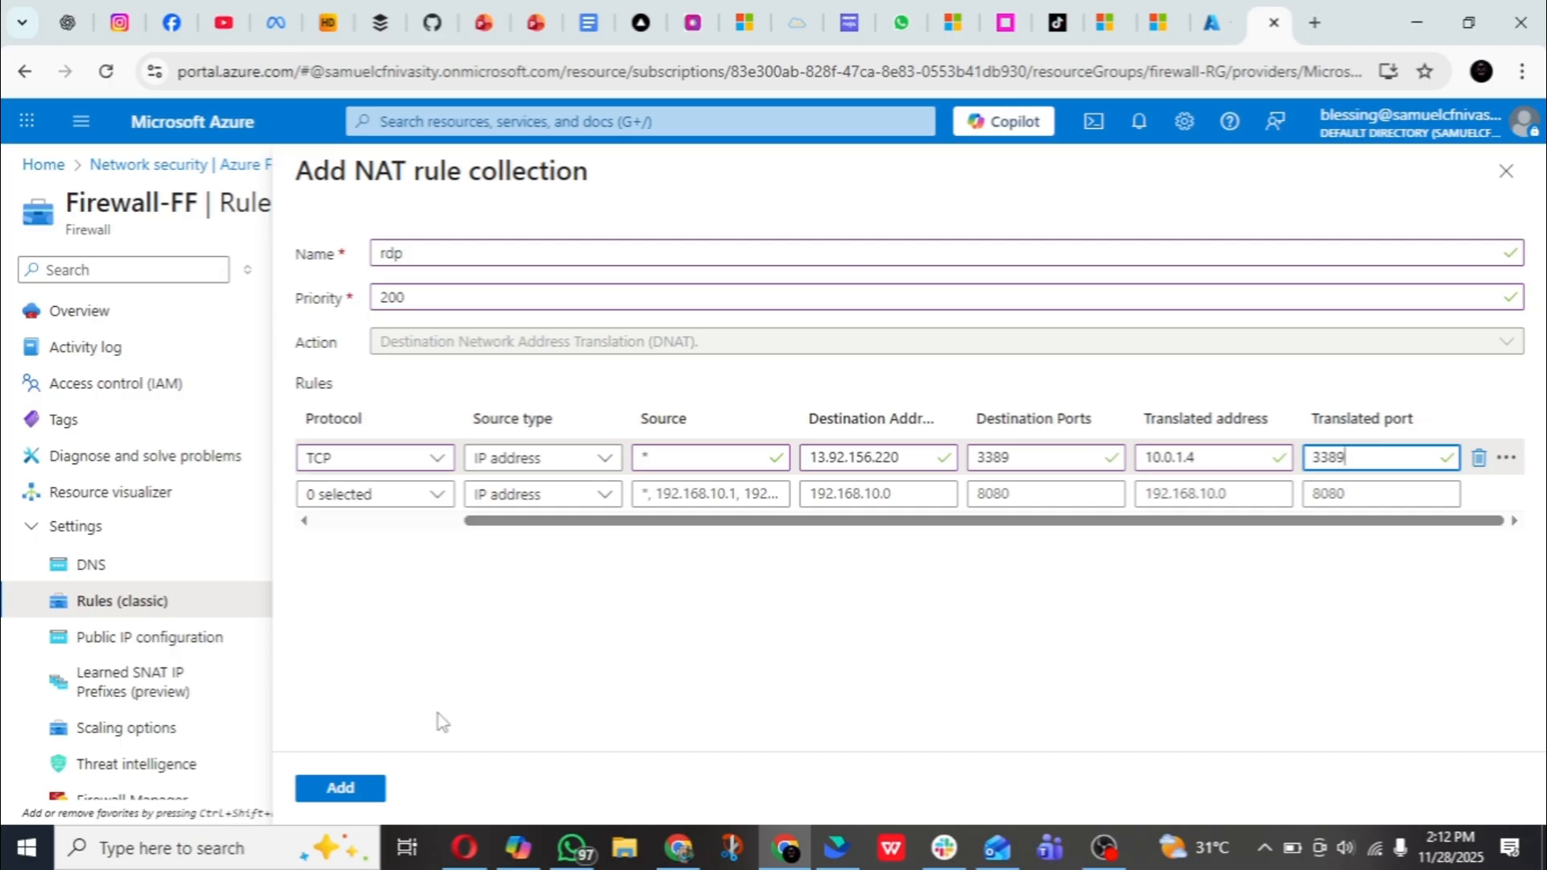
{"action": "left_click", "coordinate": [342, 787]}
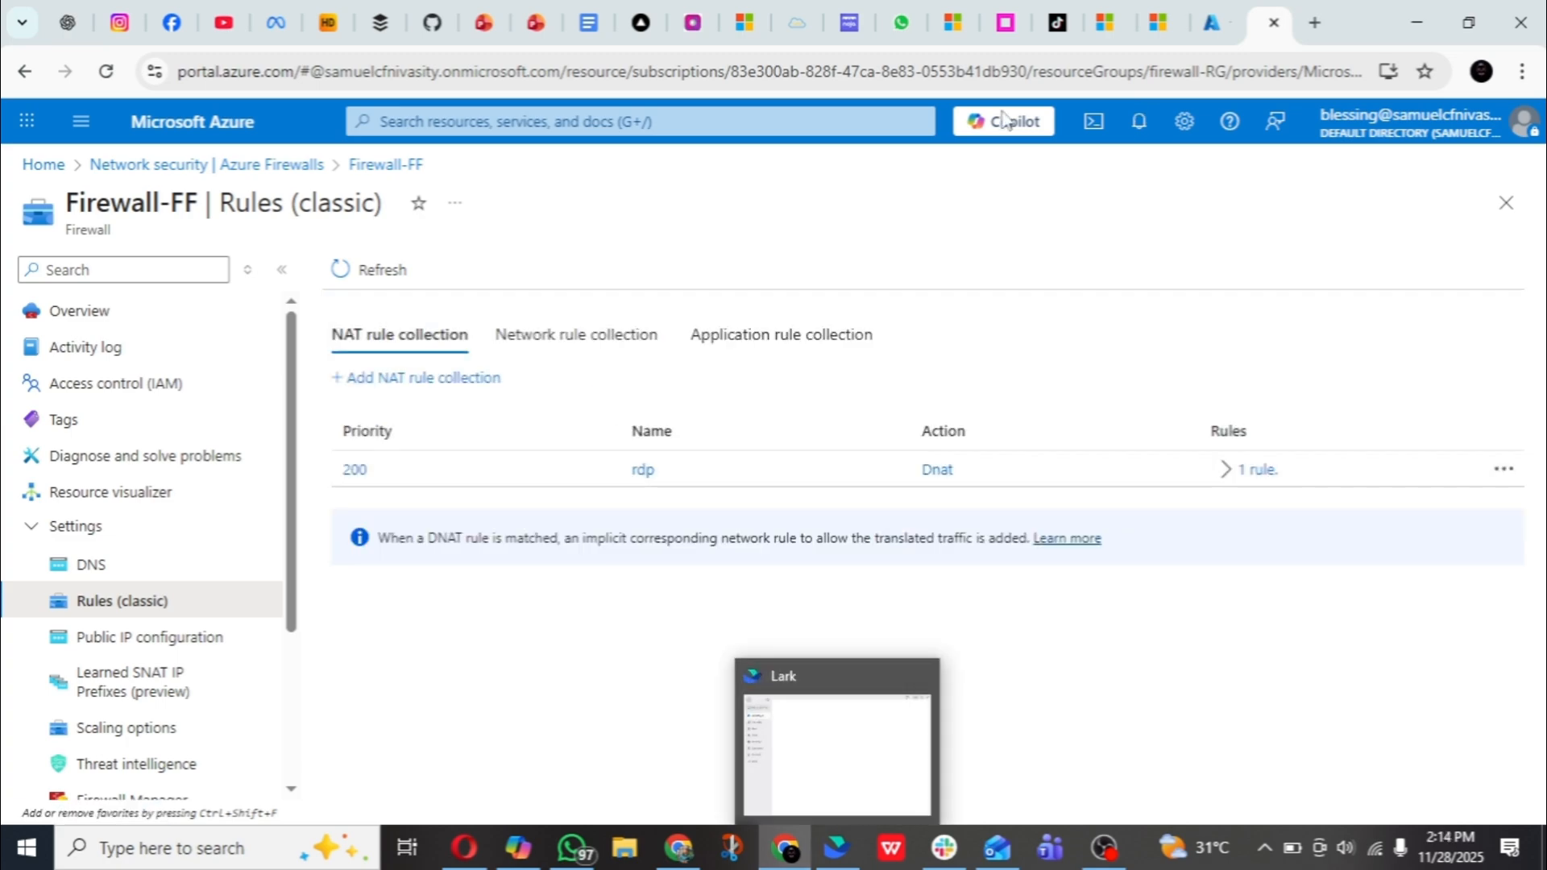
- Check the portal notifications for the firewall update, and close the Cloud Shell and notifications panes
{"action": "left_click", "coordinate": [1115, 119]}
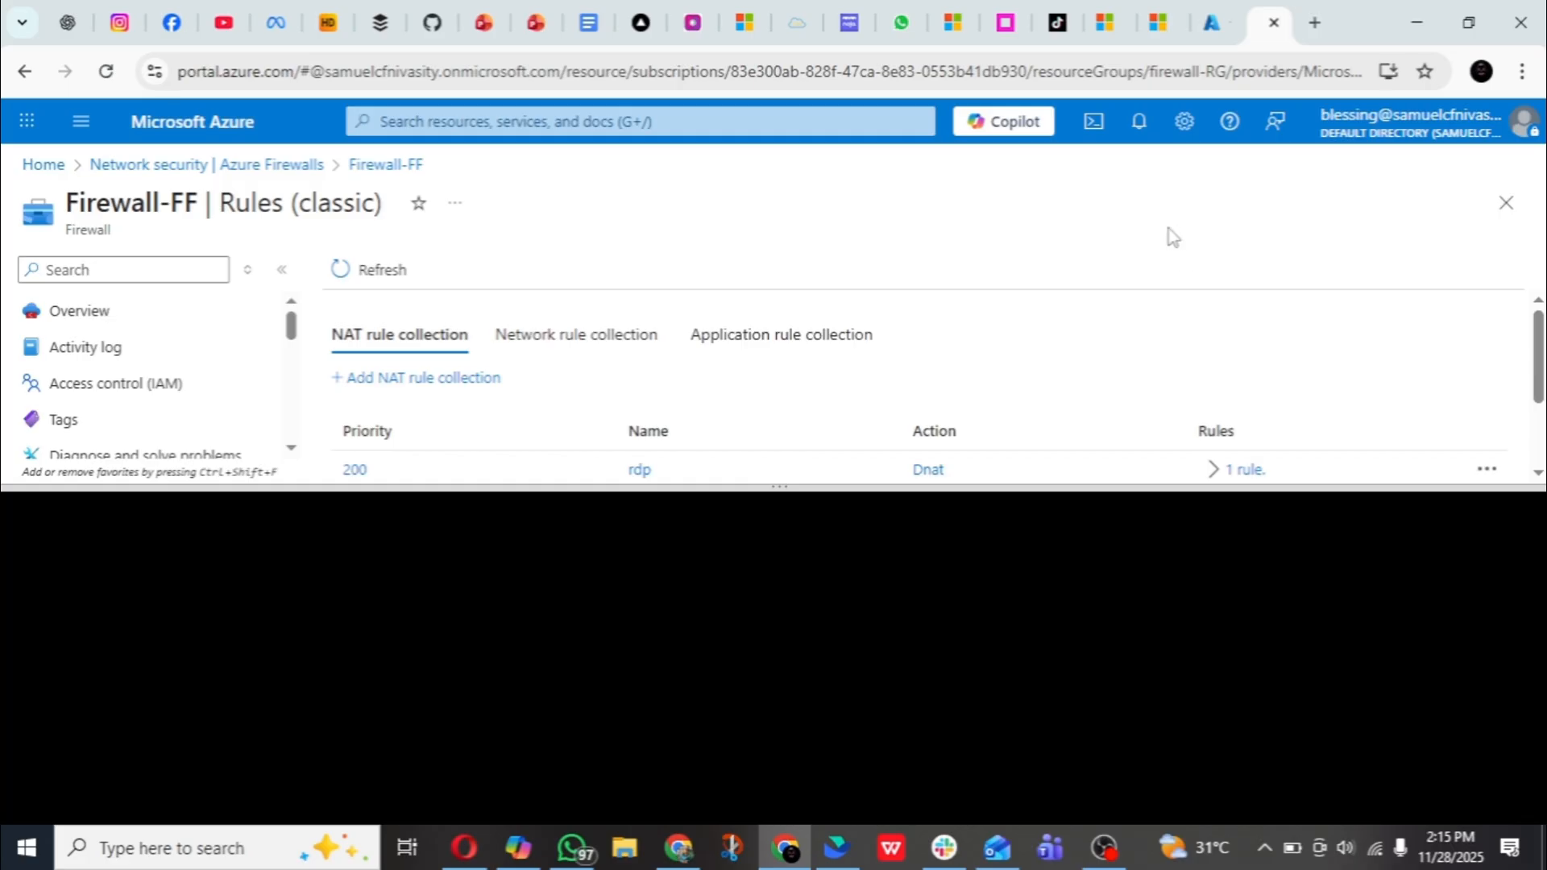
{"action": "left_click", "coordinate": [1136, 137]}
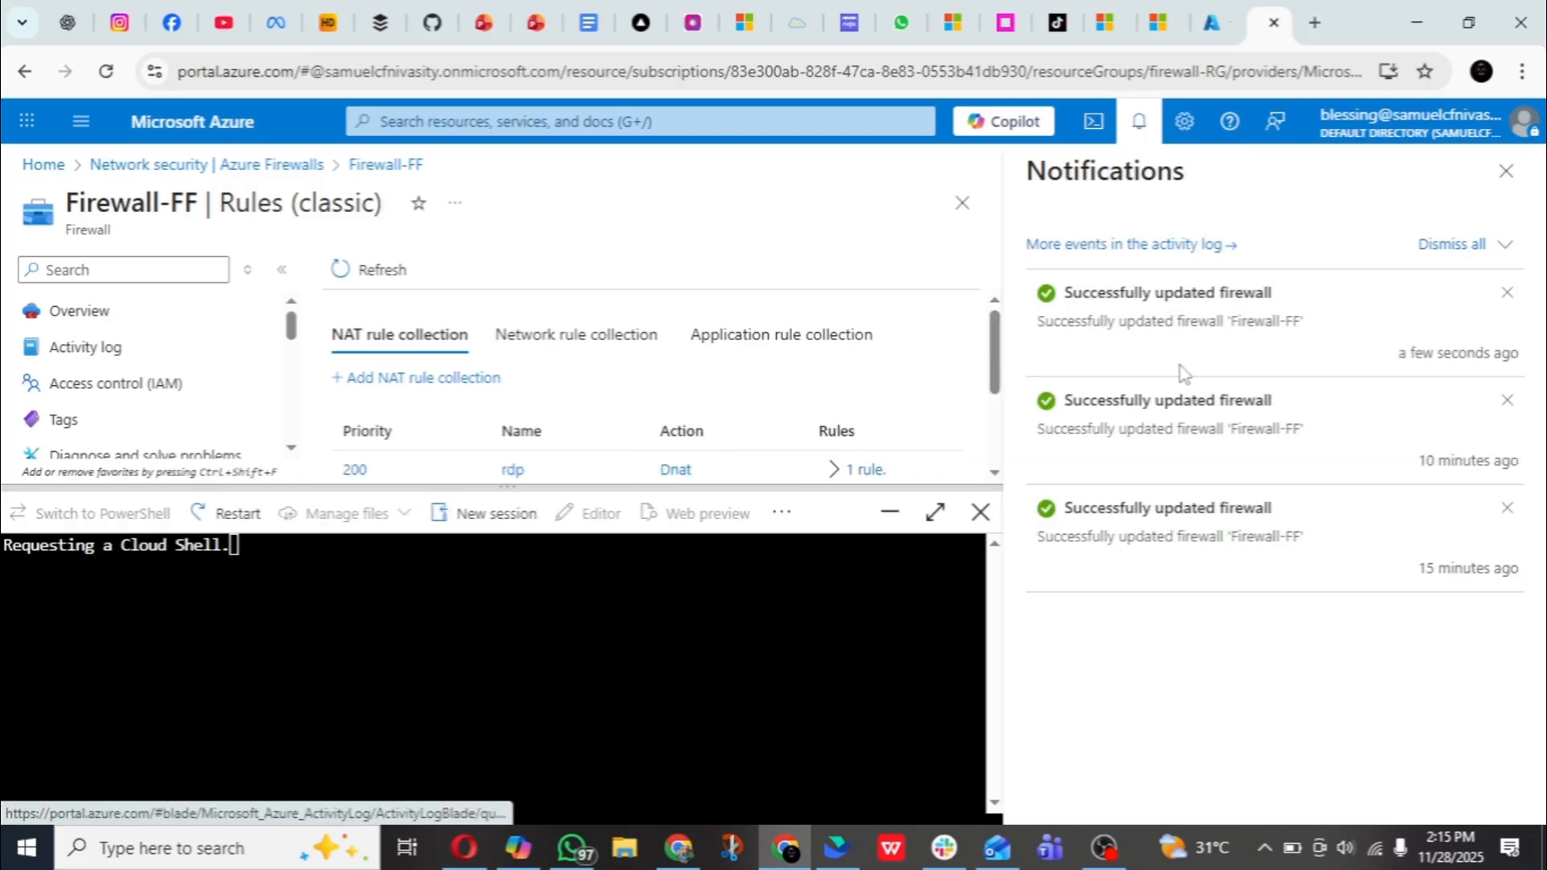
{"action": "left_click", "coordinate": [978, 514]}
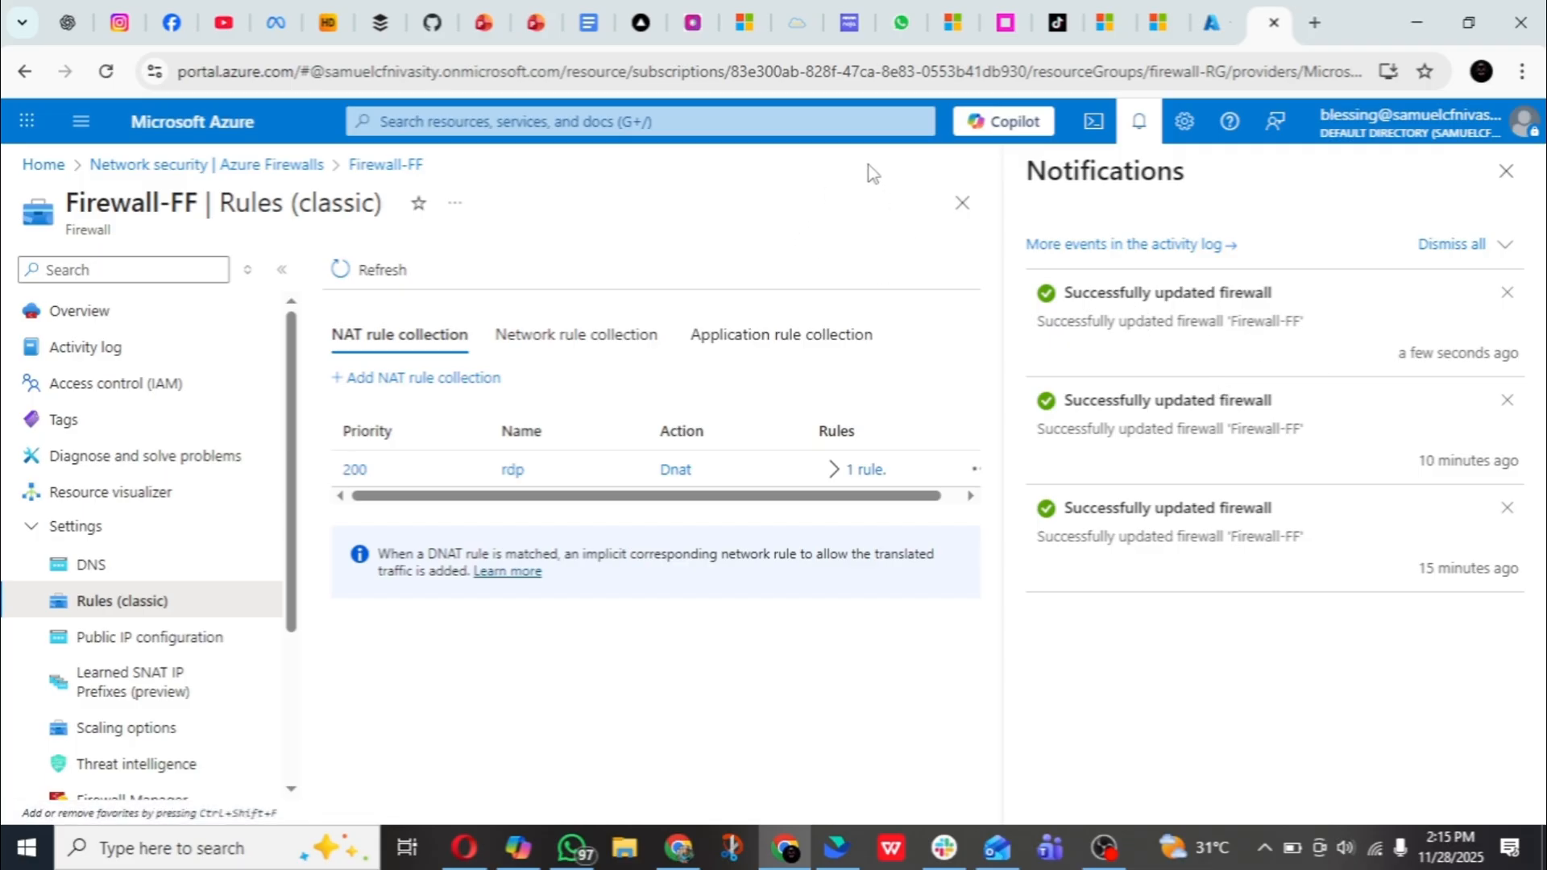
{"action": "left_click", "coordinate": [1506, 171]}
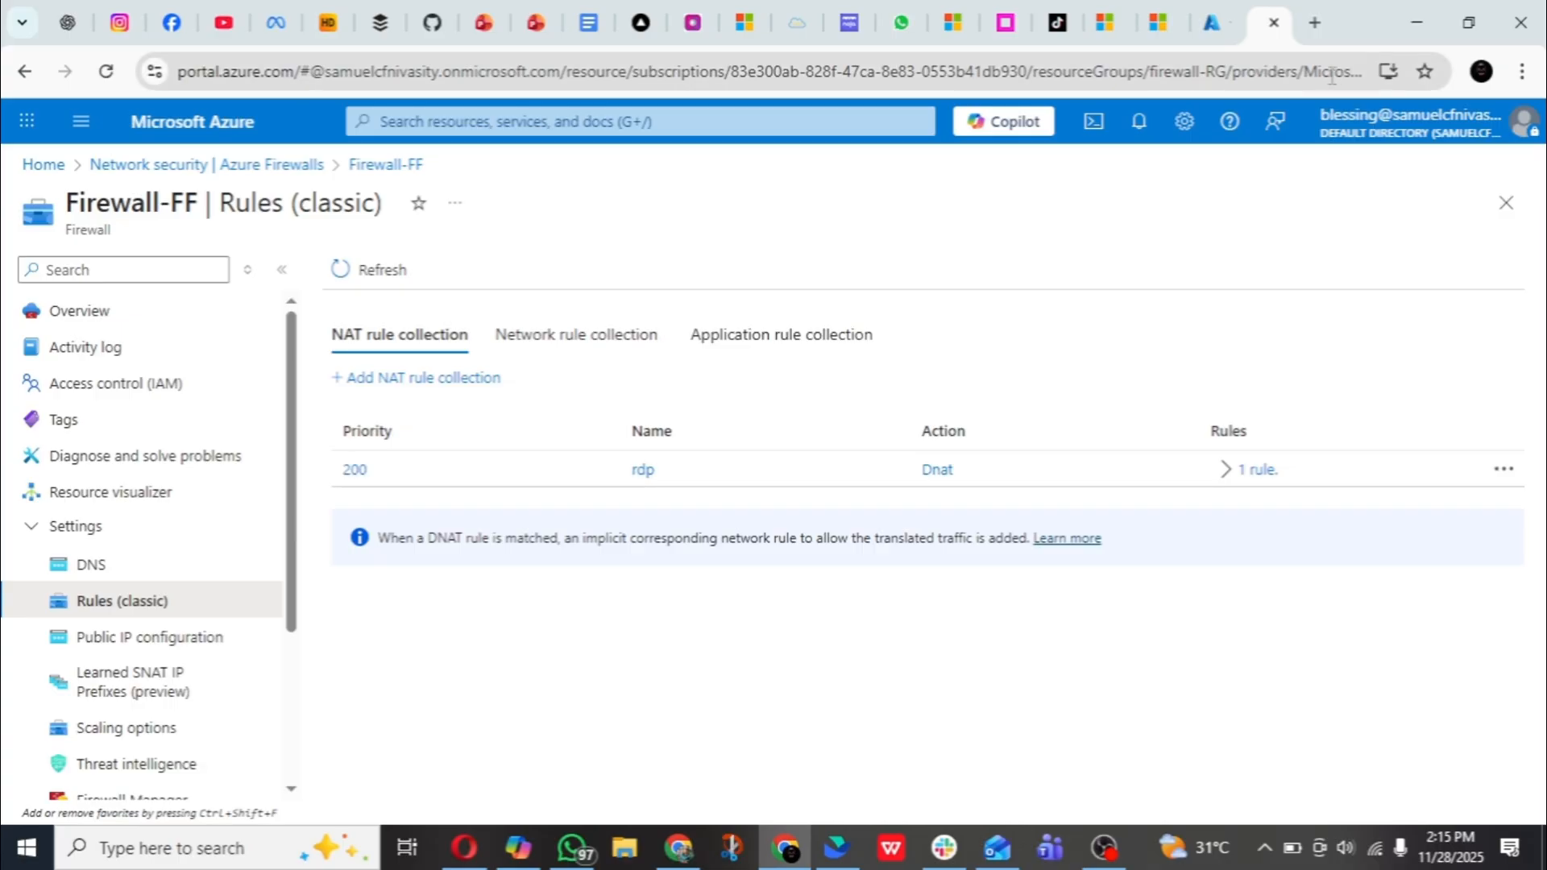
- In the other Azure browser tab, open Firewall-FF's public IP configuration and copy the IP address of fw-pip
{"action": "left_click", "coordinate": [1217, 25]}
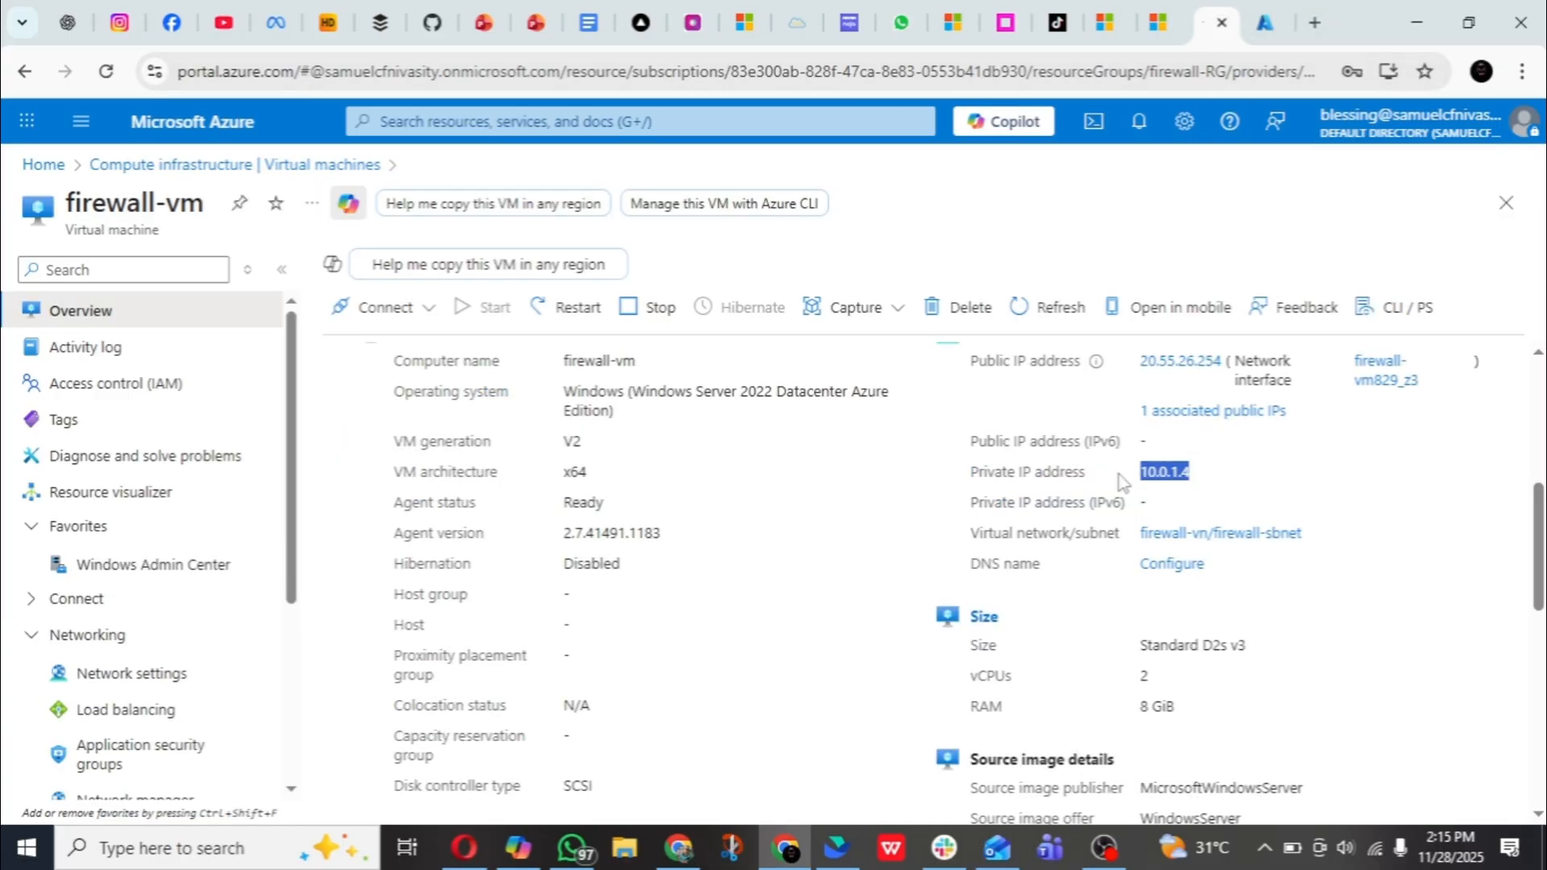
{"action": "left_click", "coordinate": [732, 117]}
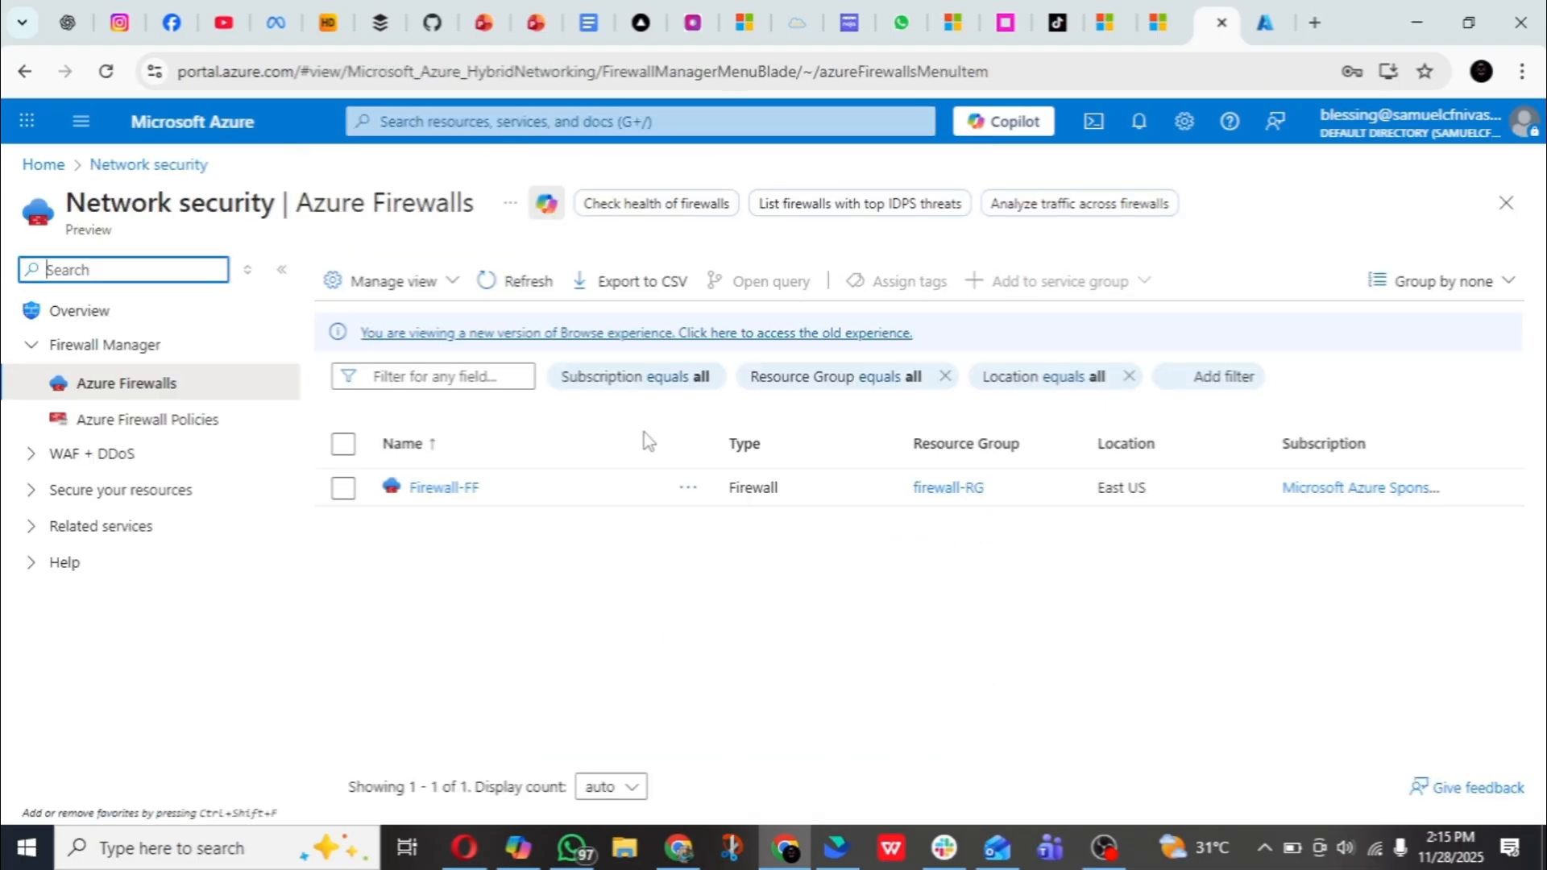
{"action": "left_click", "coordinate": [445, 487]}
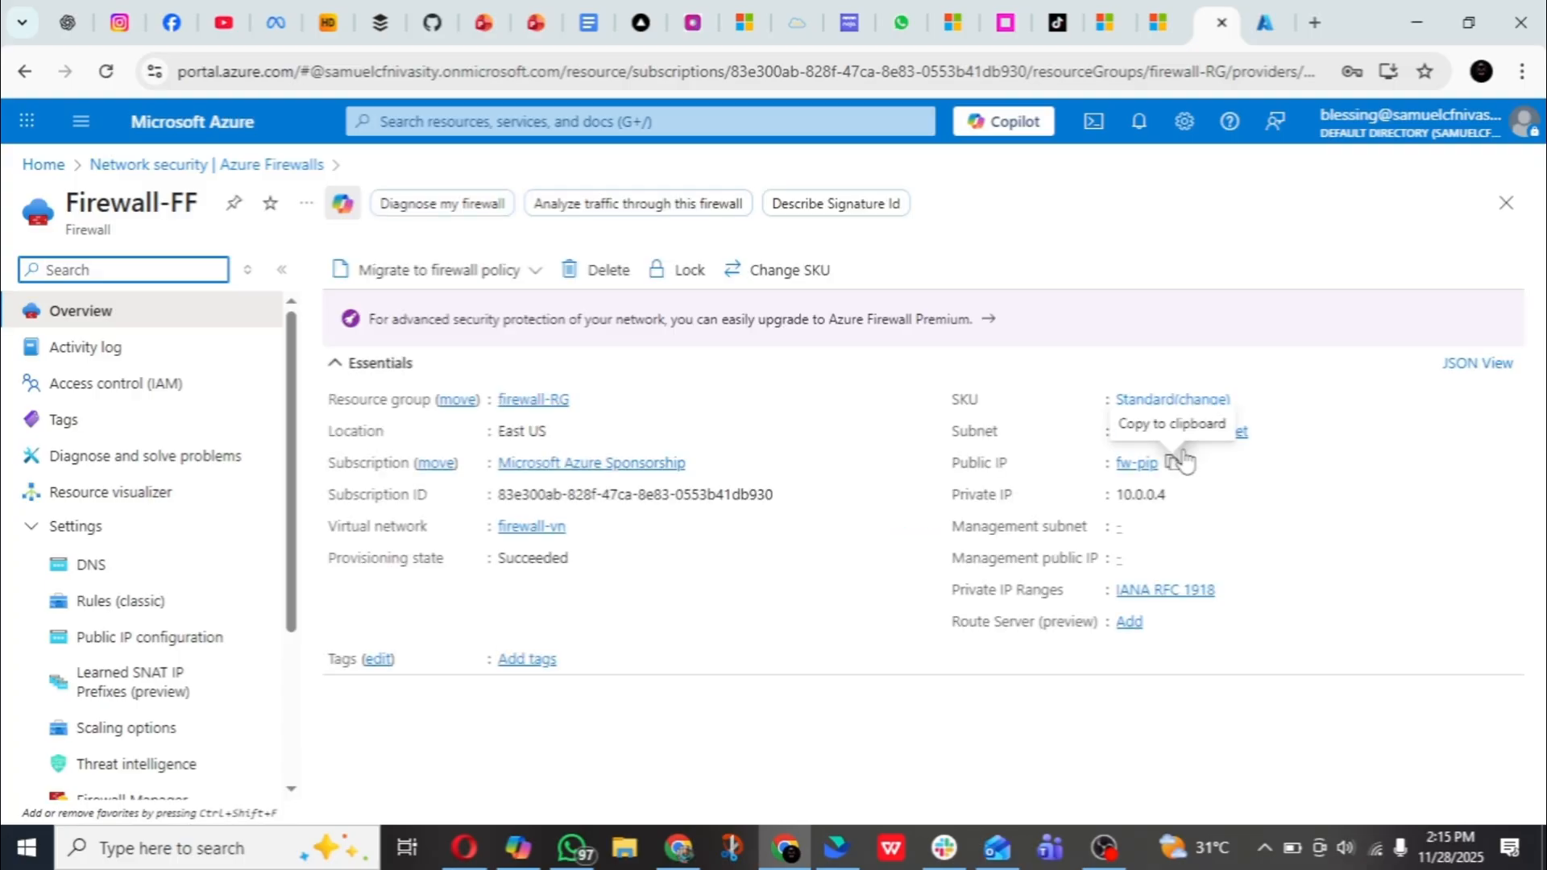
{"action": "left_click", "coordinate": [226, 645]}
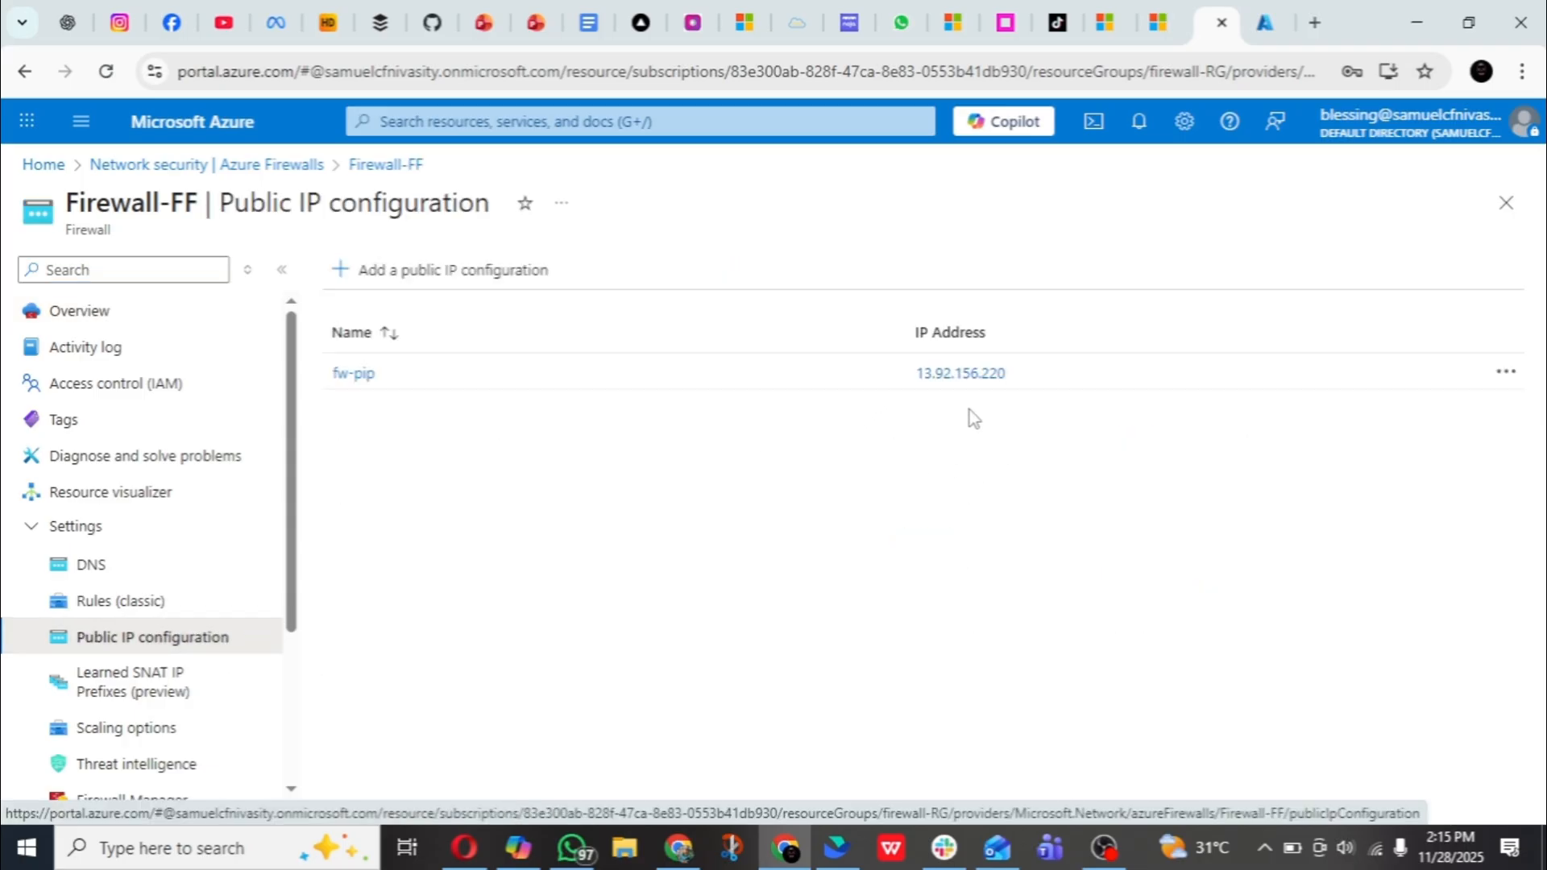
{"action": "left_click_drag", "start_coordinate": [1008, 374], "coordinate": [915, 377]}
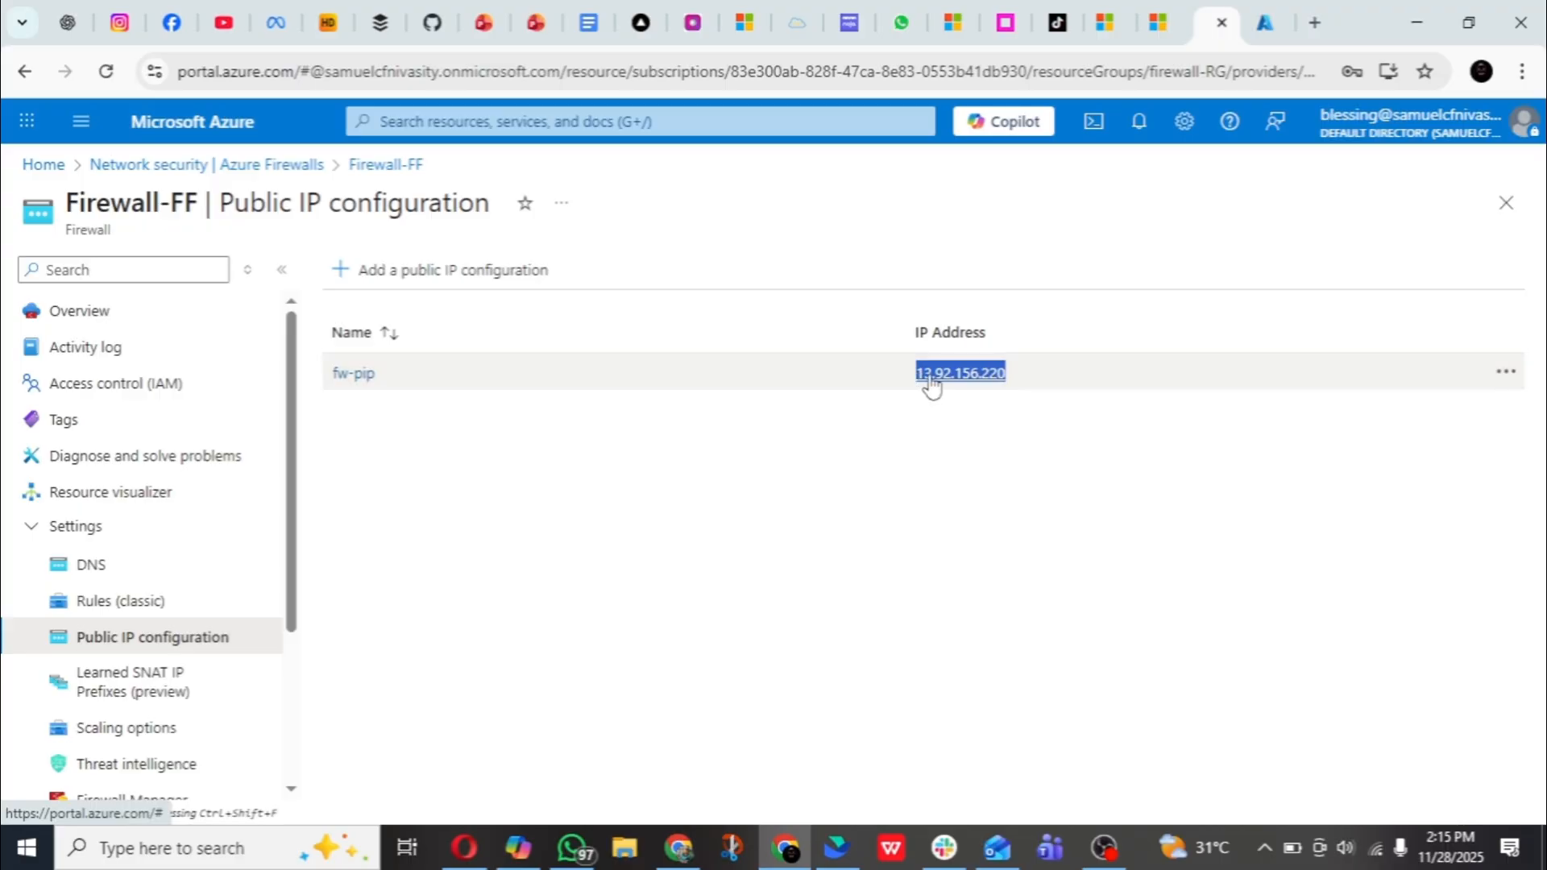
{"action": "right_click", "coordinate": [933, 385]}
{"action": "left_click", "coordinate": [1003, 617]}
- Launch Remote Desktop Connection with mstsc and start a connection to the firewall's public IP 13.92.156.220
{"action": "key", "text": "super+r"}
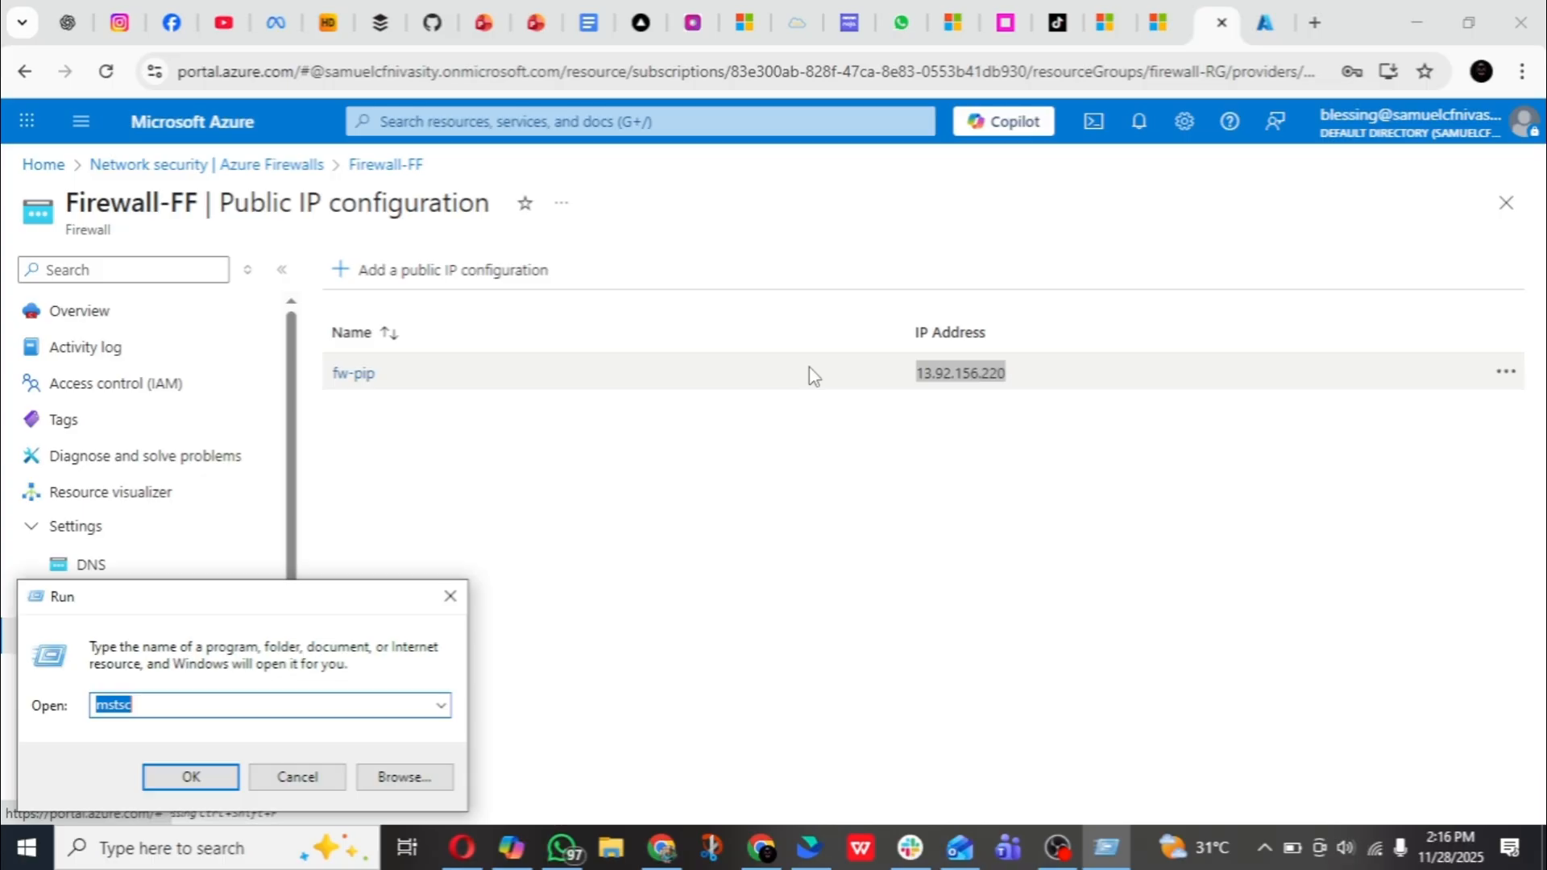
{"action": "left_click", "coordinate": [182, 780]}
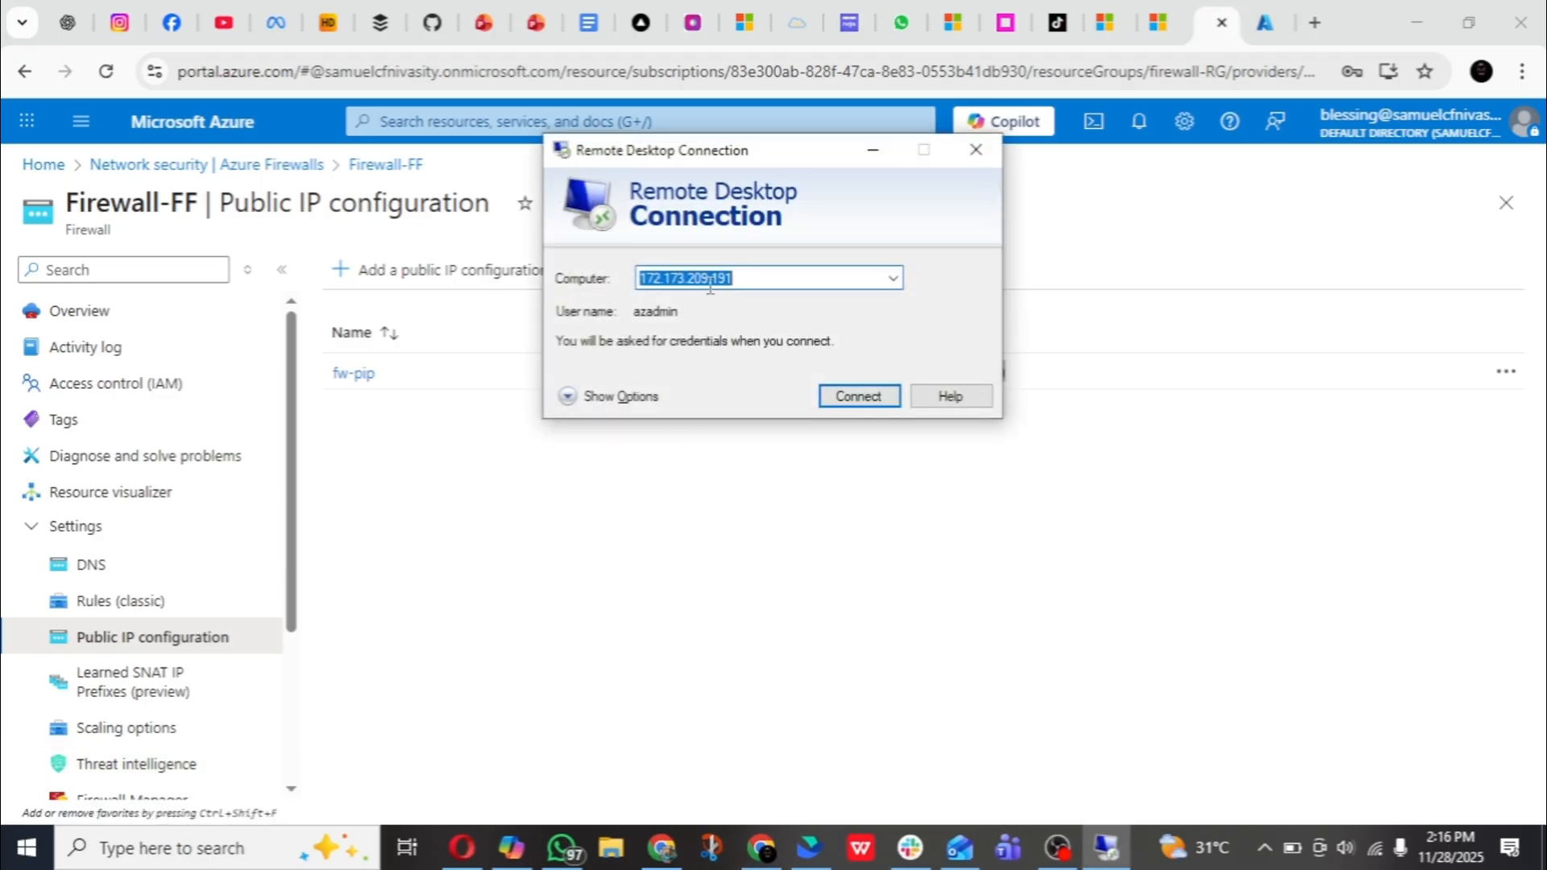
{"action": "key", "text": "ctrl+v"}
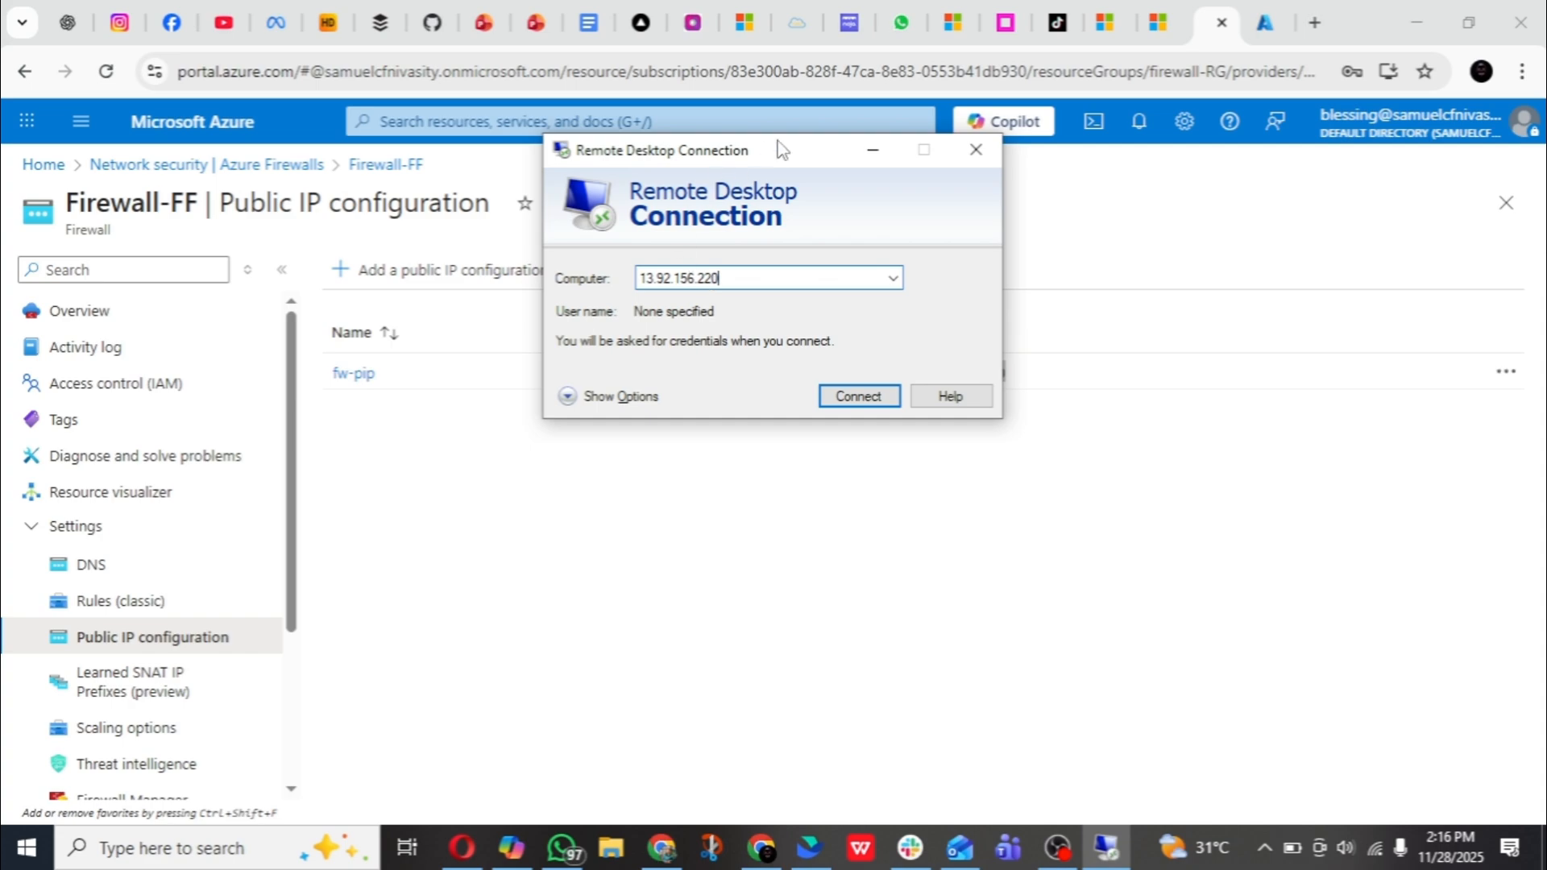
{"action": "left_click_drag", "start_coordinate": [779, 150], "coordinate": [890, 445]}
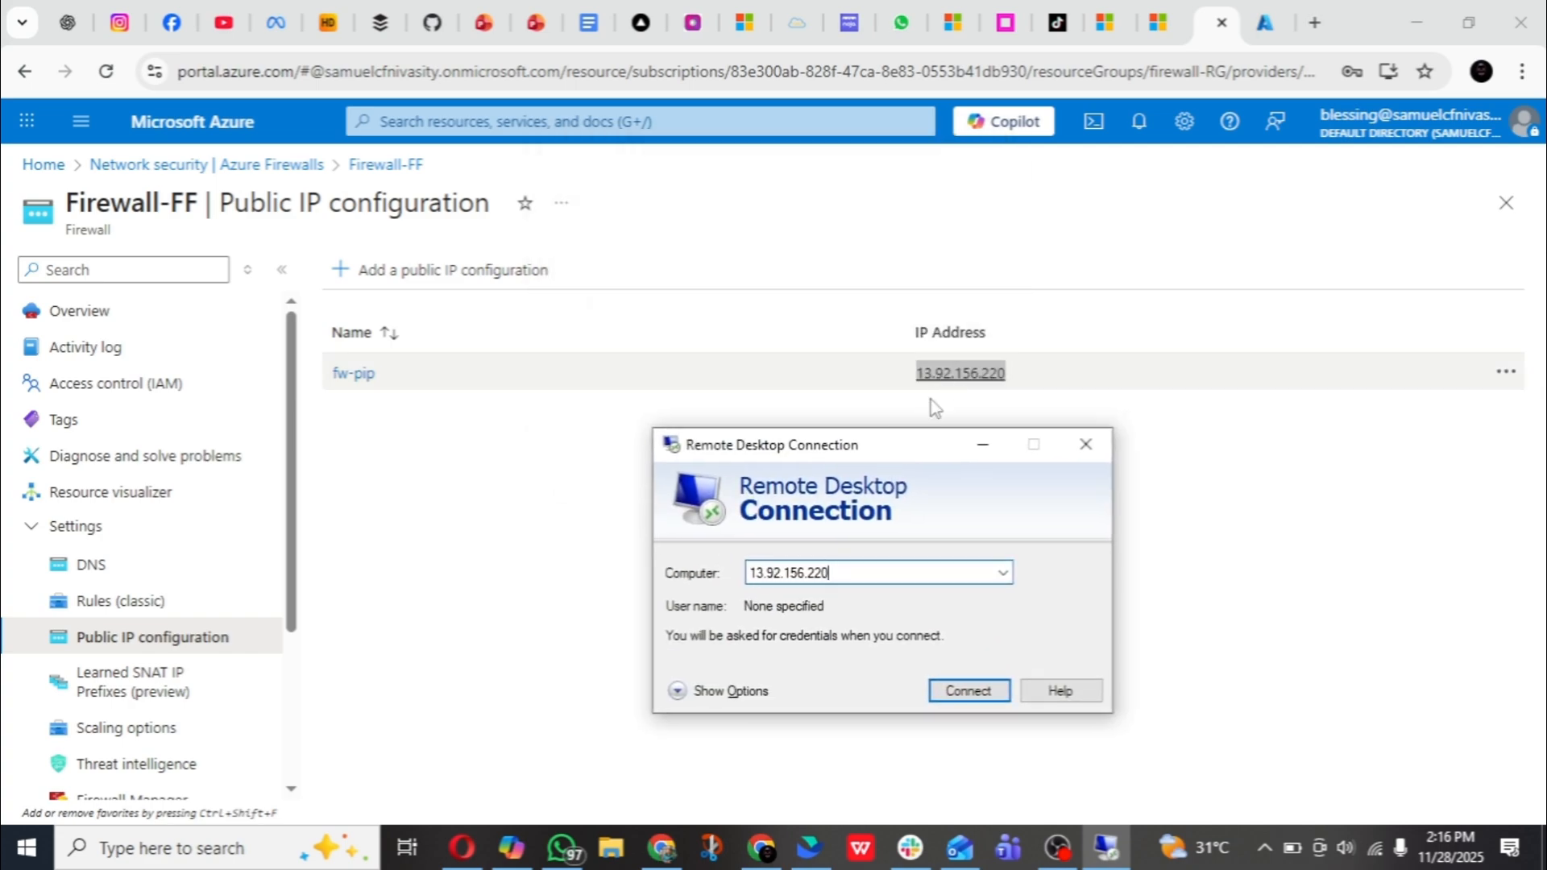
{"action": "left_click", "coordinate": [968, 692]}
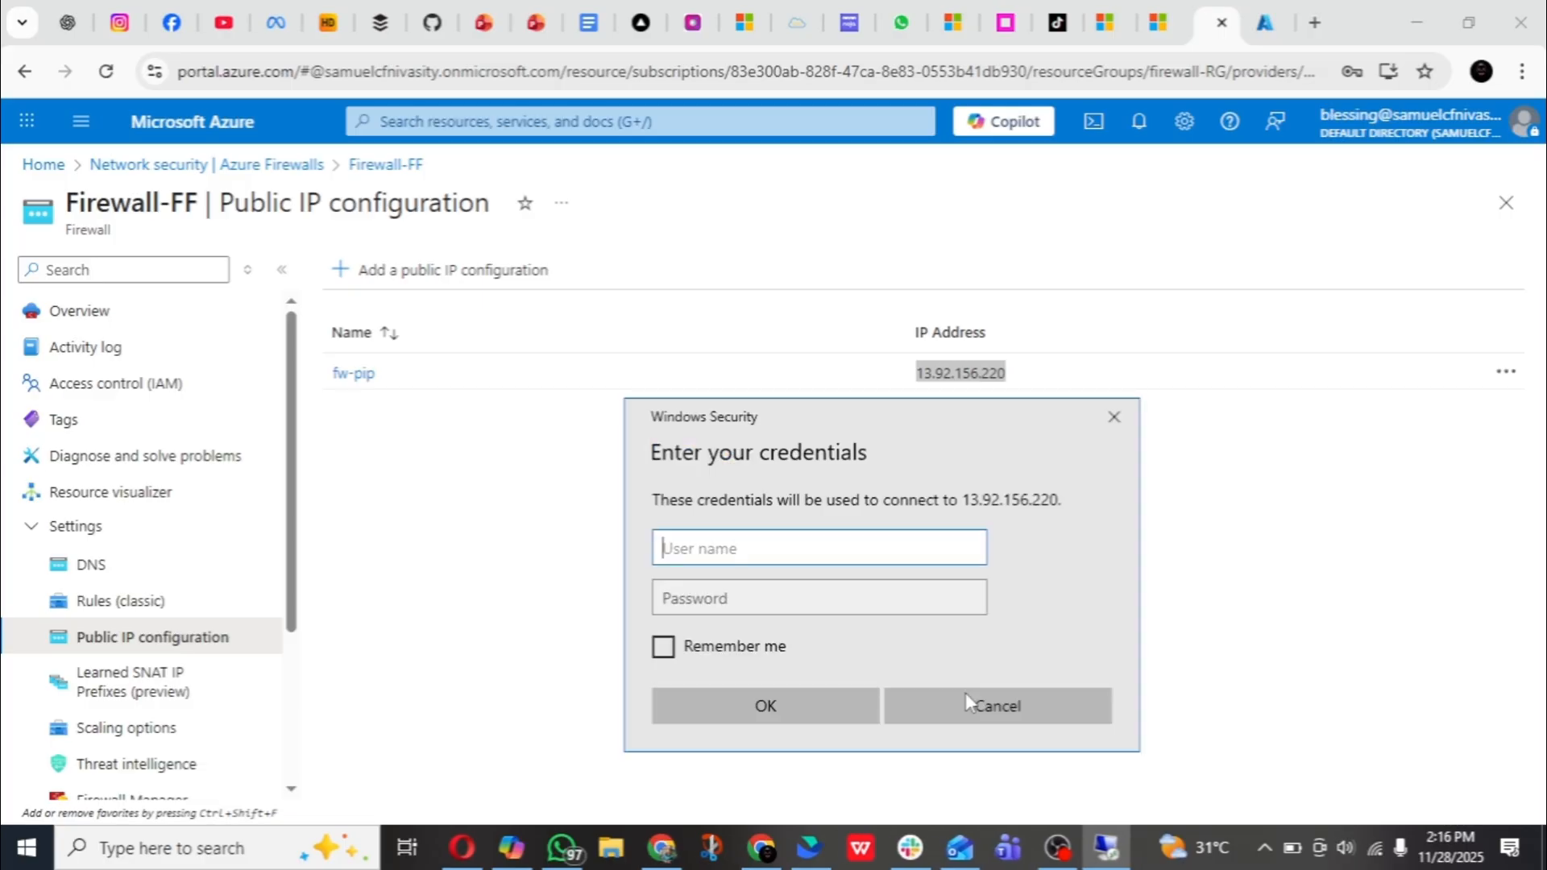
- Enter azadmin as the remote user name, fill in the account password, and submit the credentials
{"action": "type", "text": "azadmin"}
{"action": "left_click", "coordinate": [796, 595]}
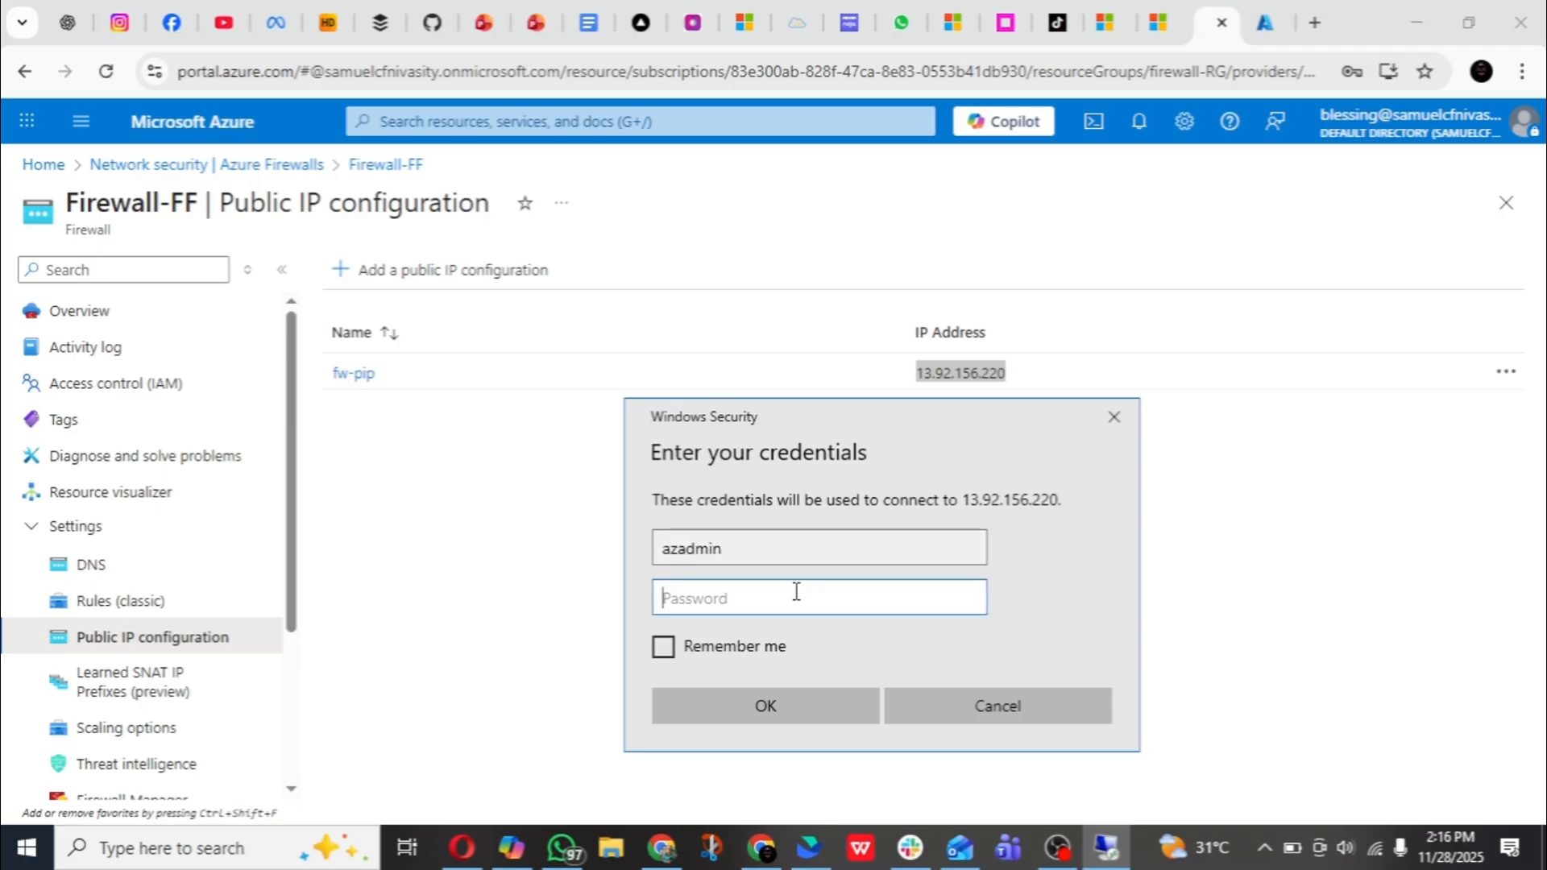
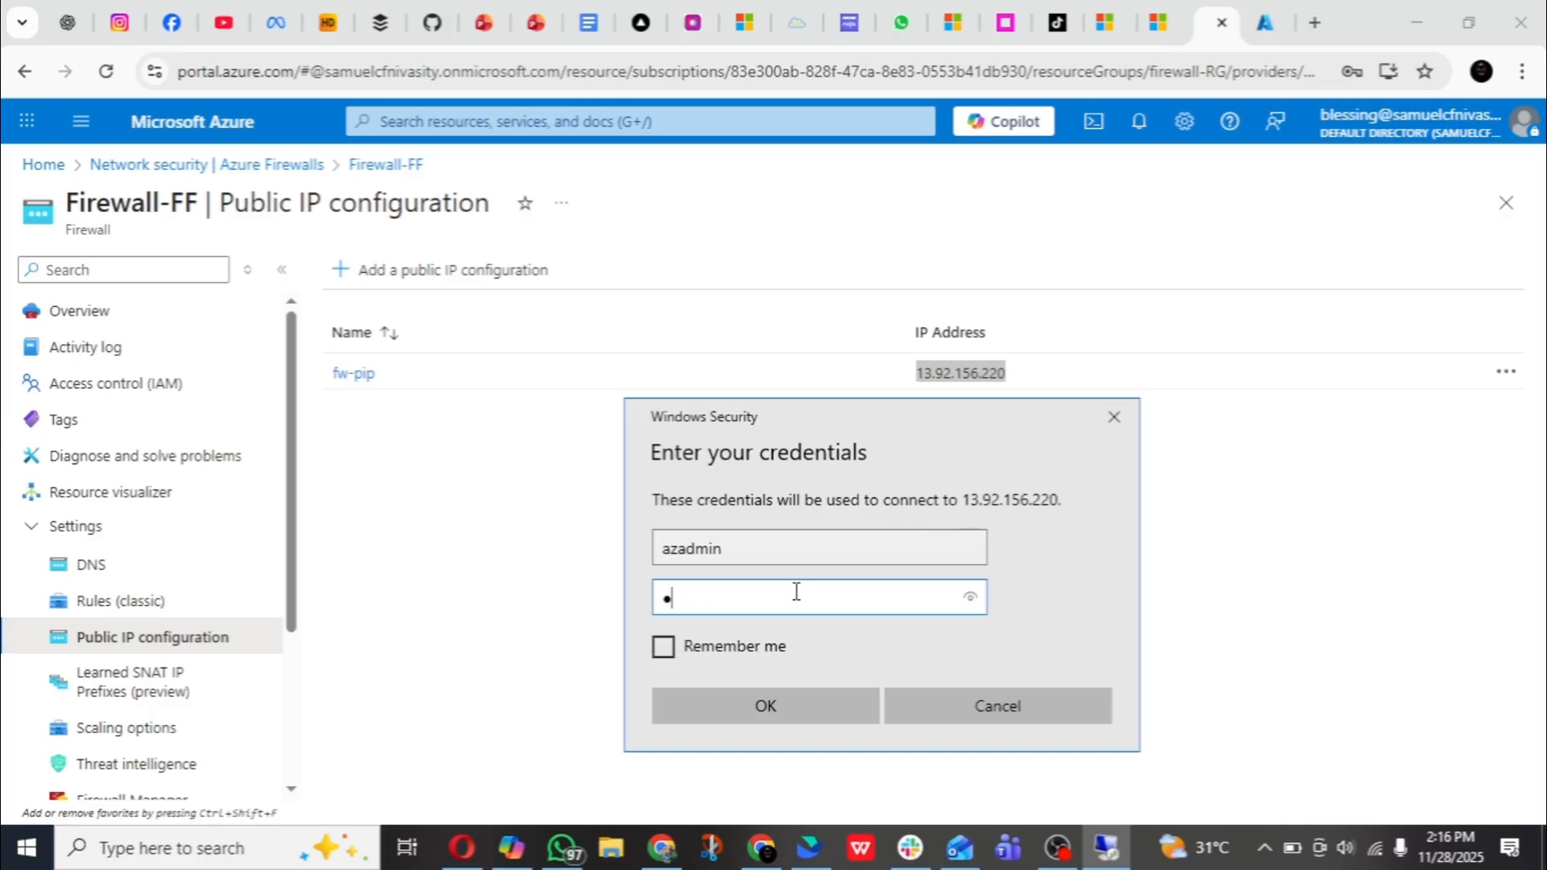
{"action": "left_click", "coordinate": [763, 706]}
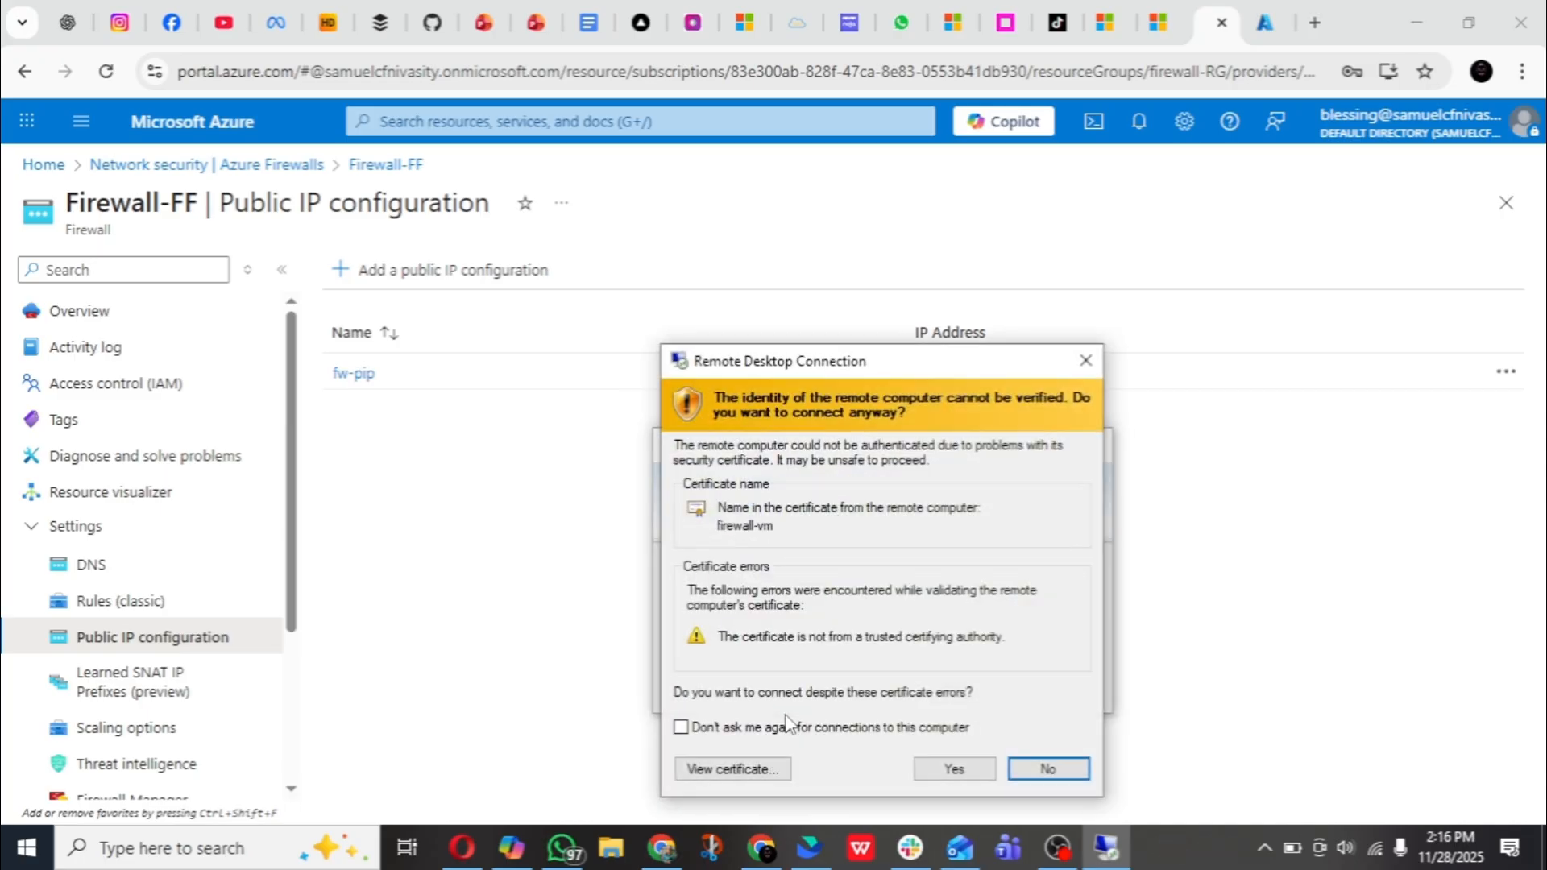
- Connect to firewall-vm despite the certificate warning and clear the server's start-up prompts, allowing the PC to be discoverable on the network
{"action": "left_click", "coordinate": [940, 773]}
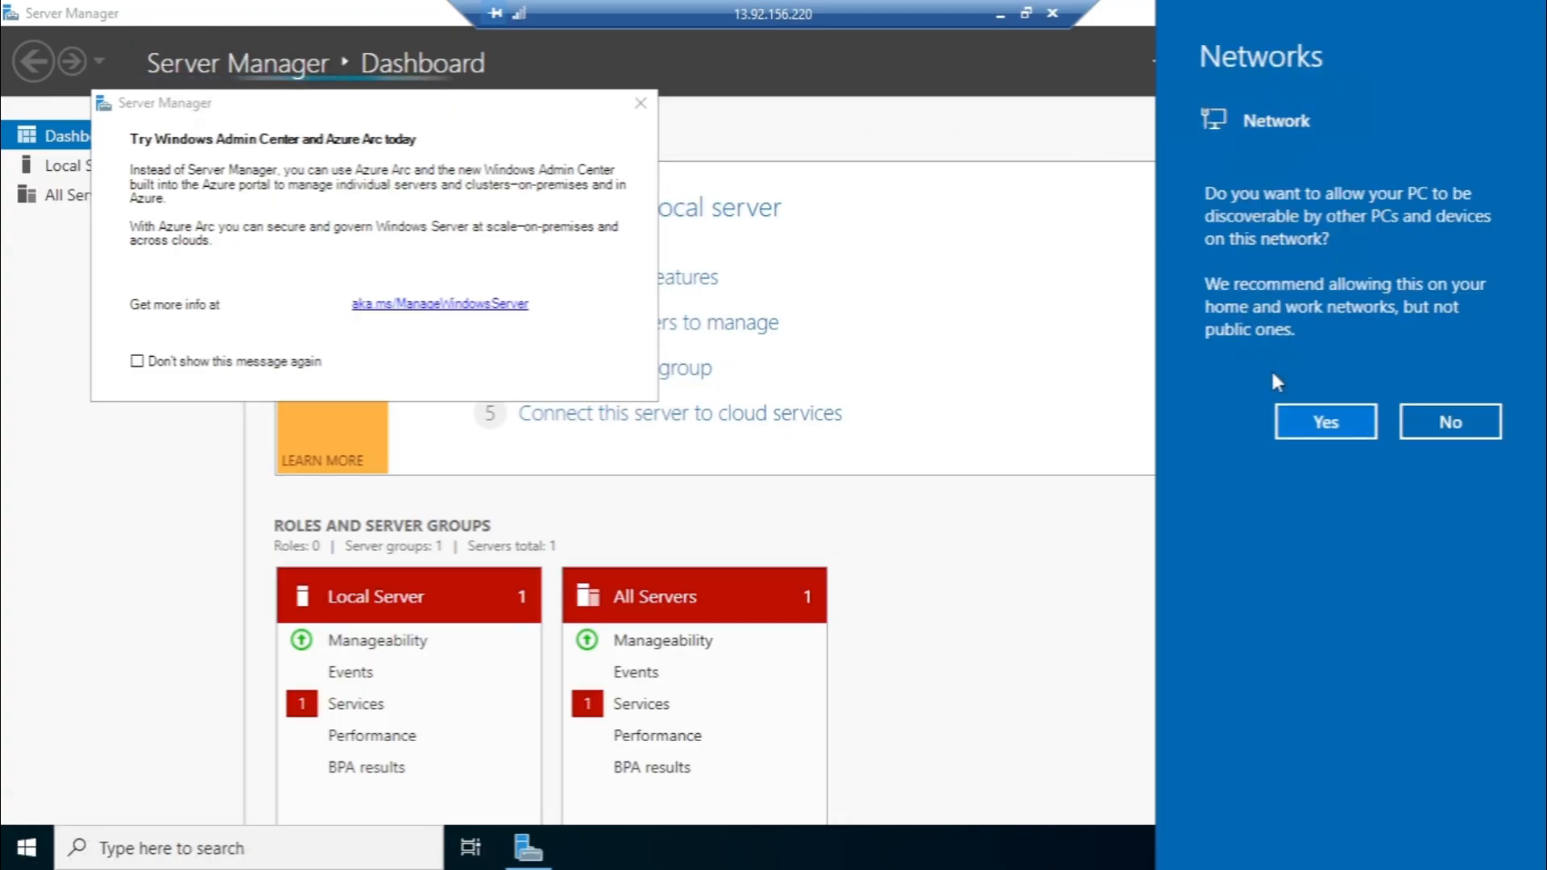
{"action": "left_click", "coordinate": [1346, 428]}
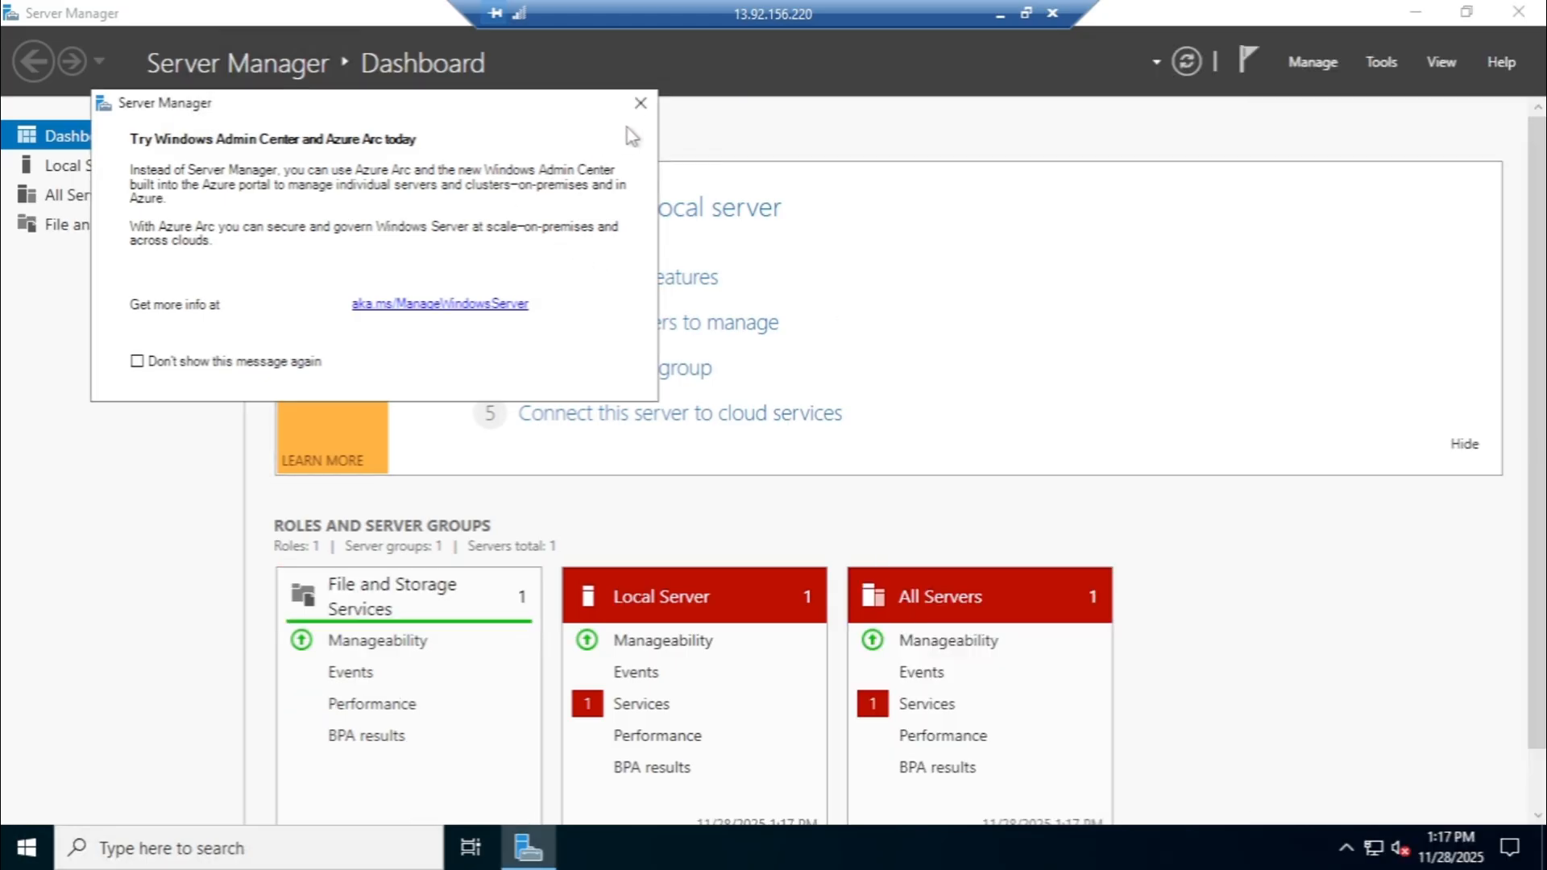
{"action": "left_click", "coordinate": [640, 103]}
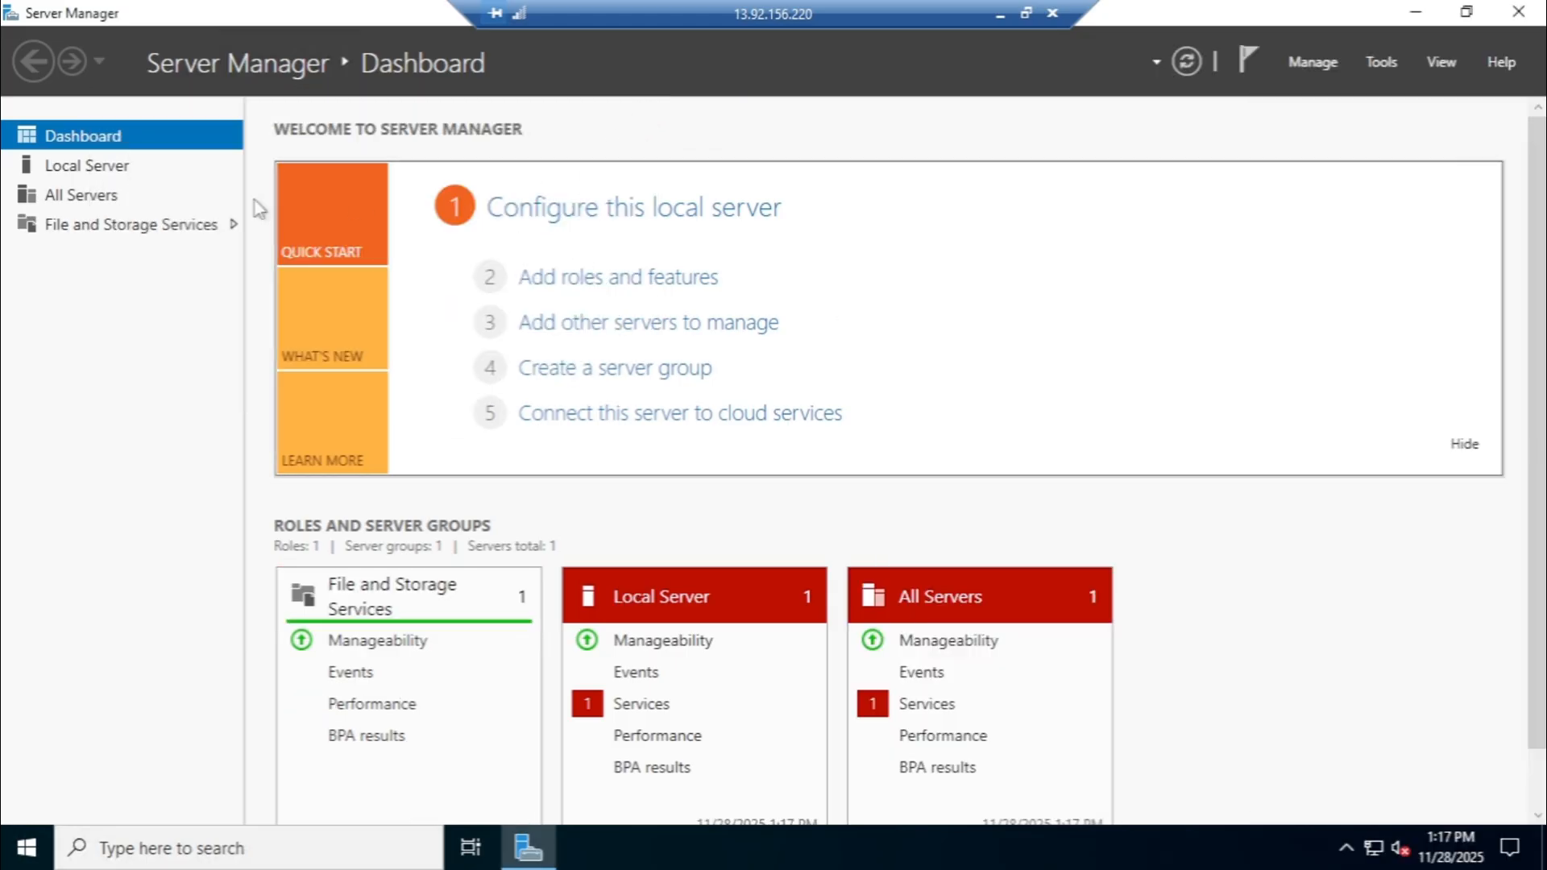
- In the Local Server properties, turn off IE Enhanced Security Configuration for both Administrators and Users
{"action": "left_click", "coordinate": [142, 168]}
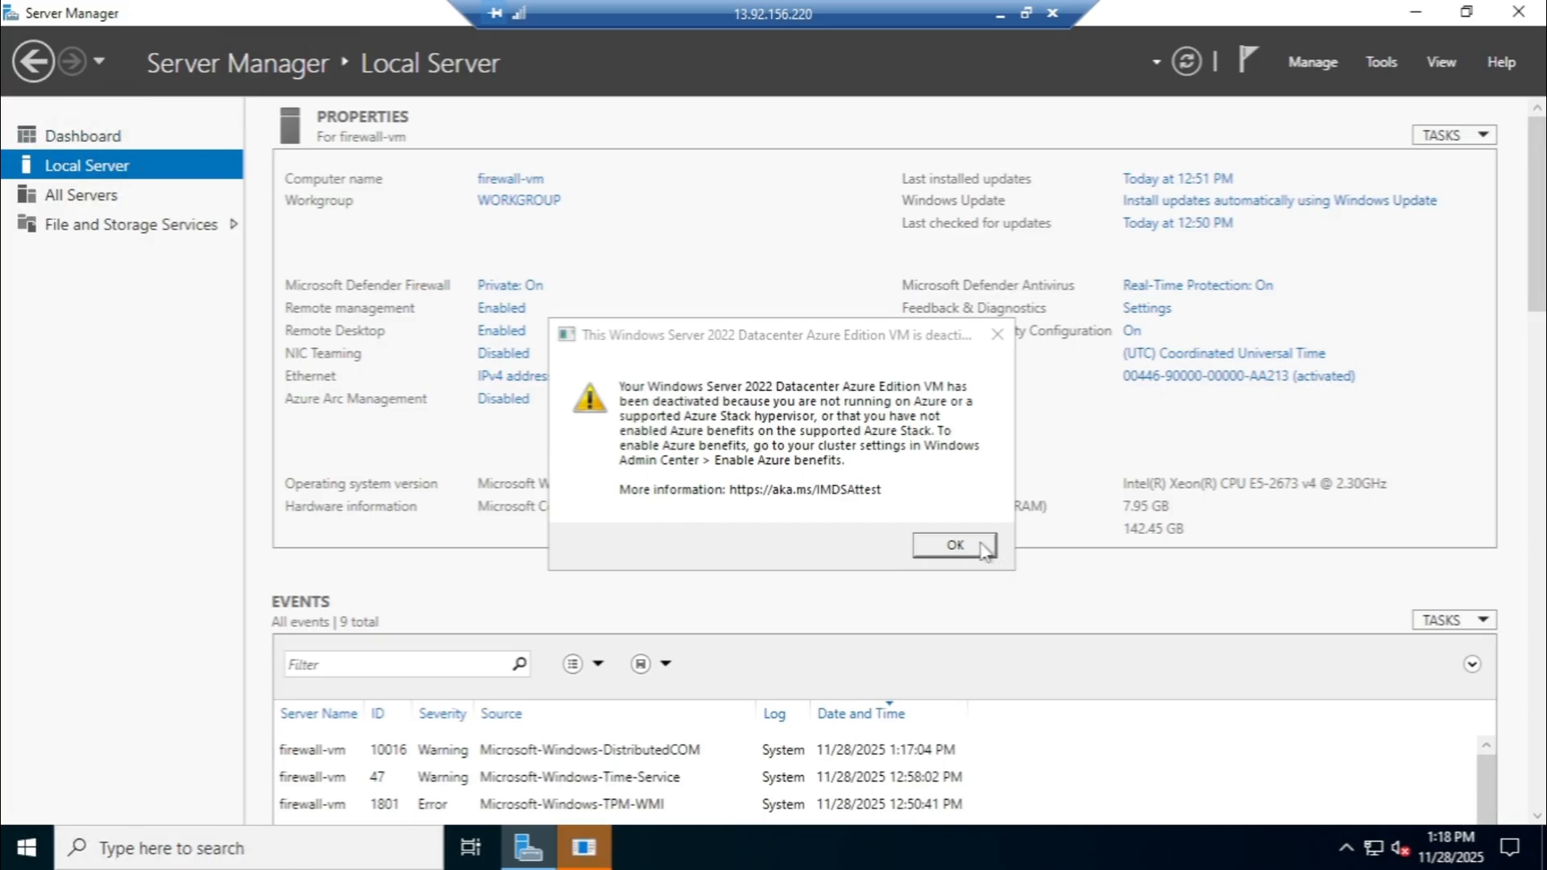
{"action": "left_click", "coordinate": [953, 548]}
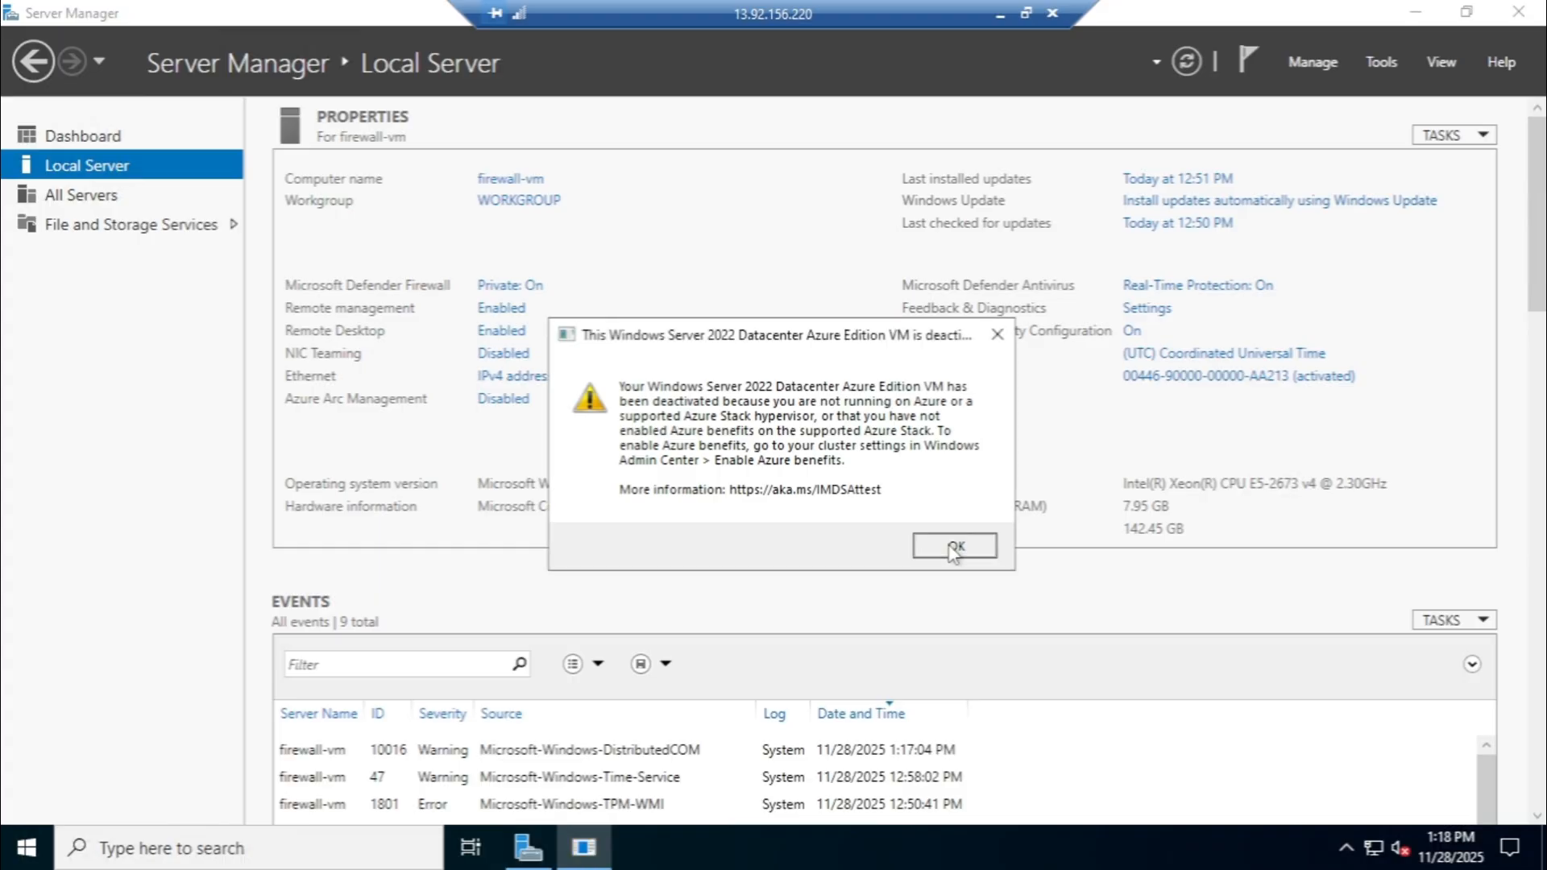
{"action": "left_click", "coordinate": [1132, 332]}
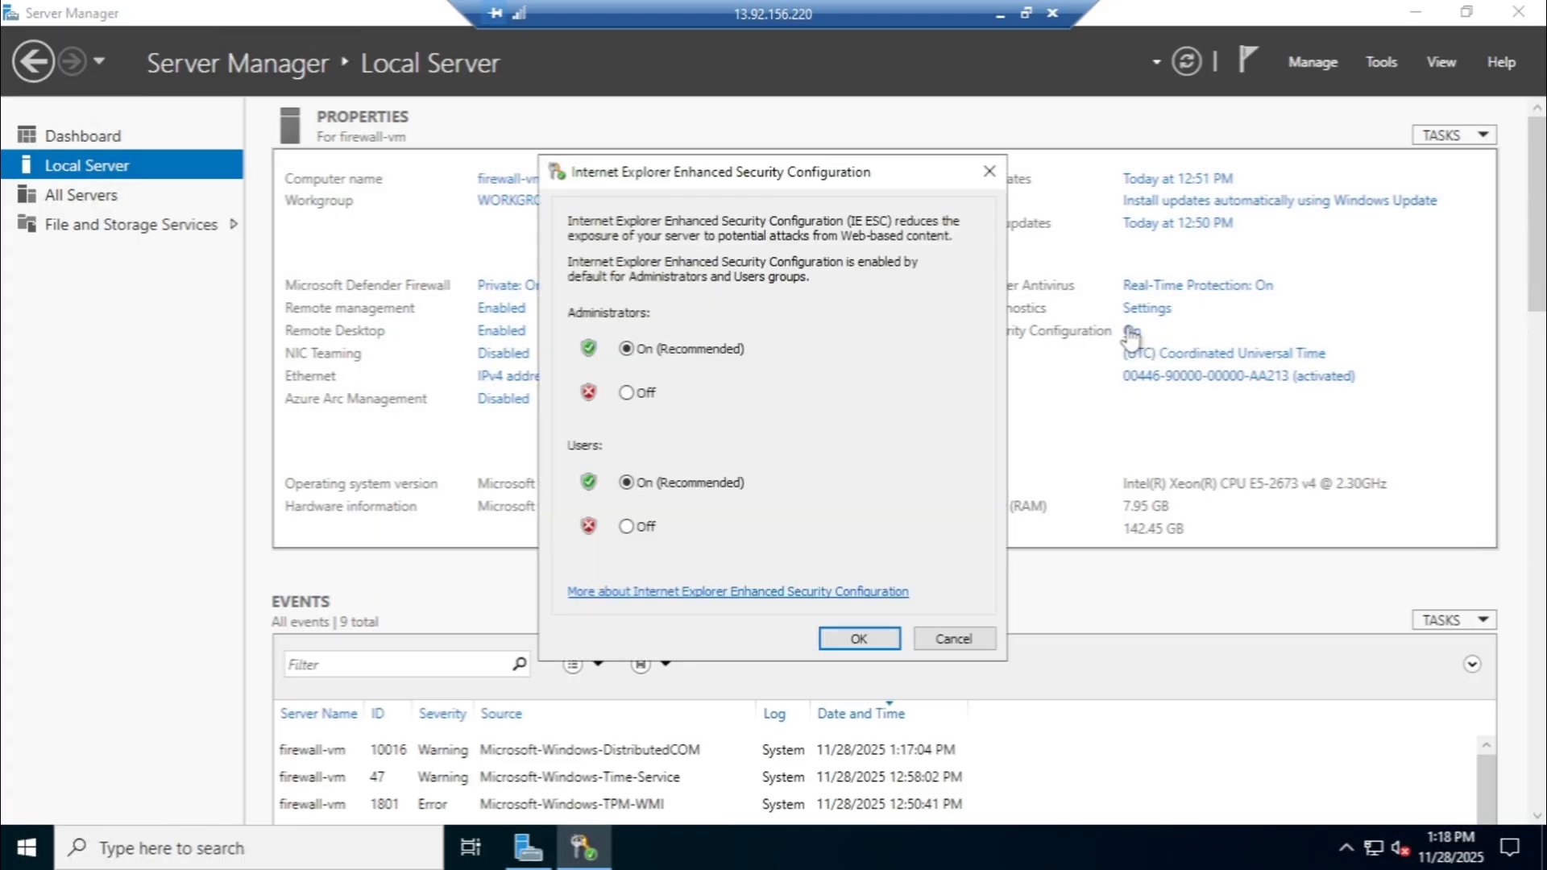
{"action": "left_click", "coordinate": [627, 393]}
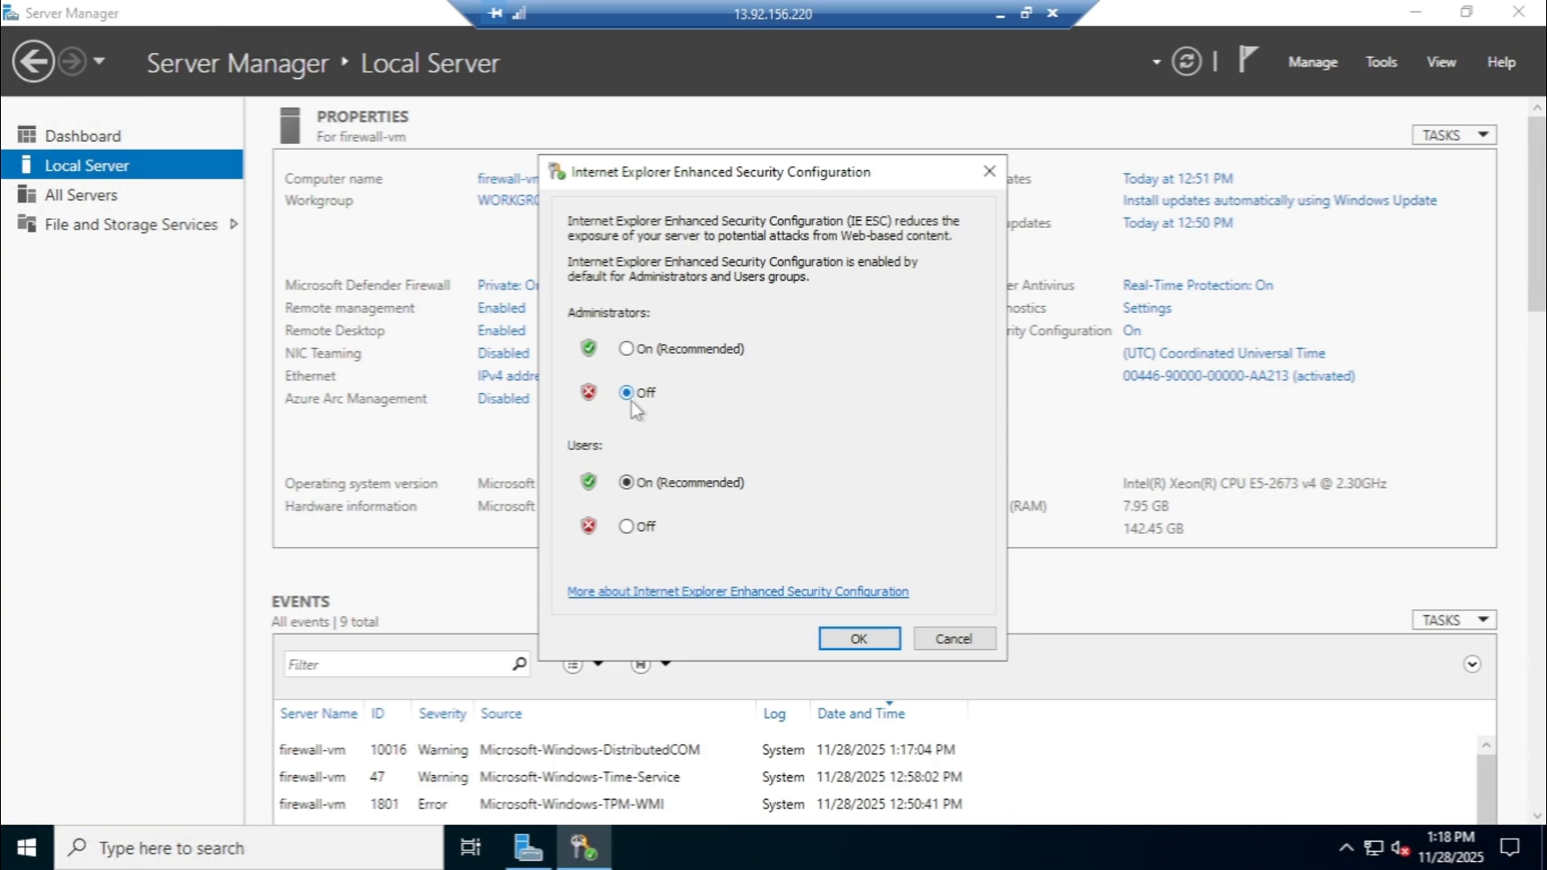
{"action": "left_click", "coordinate": [627, 526]}
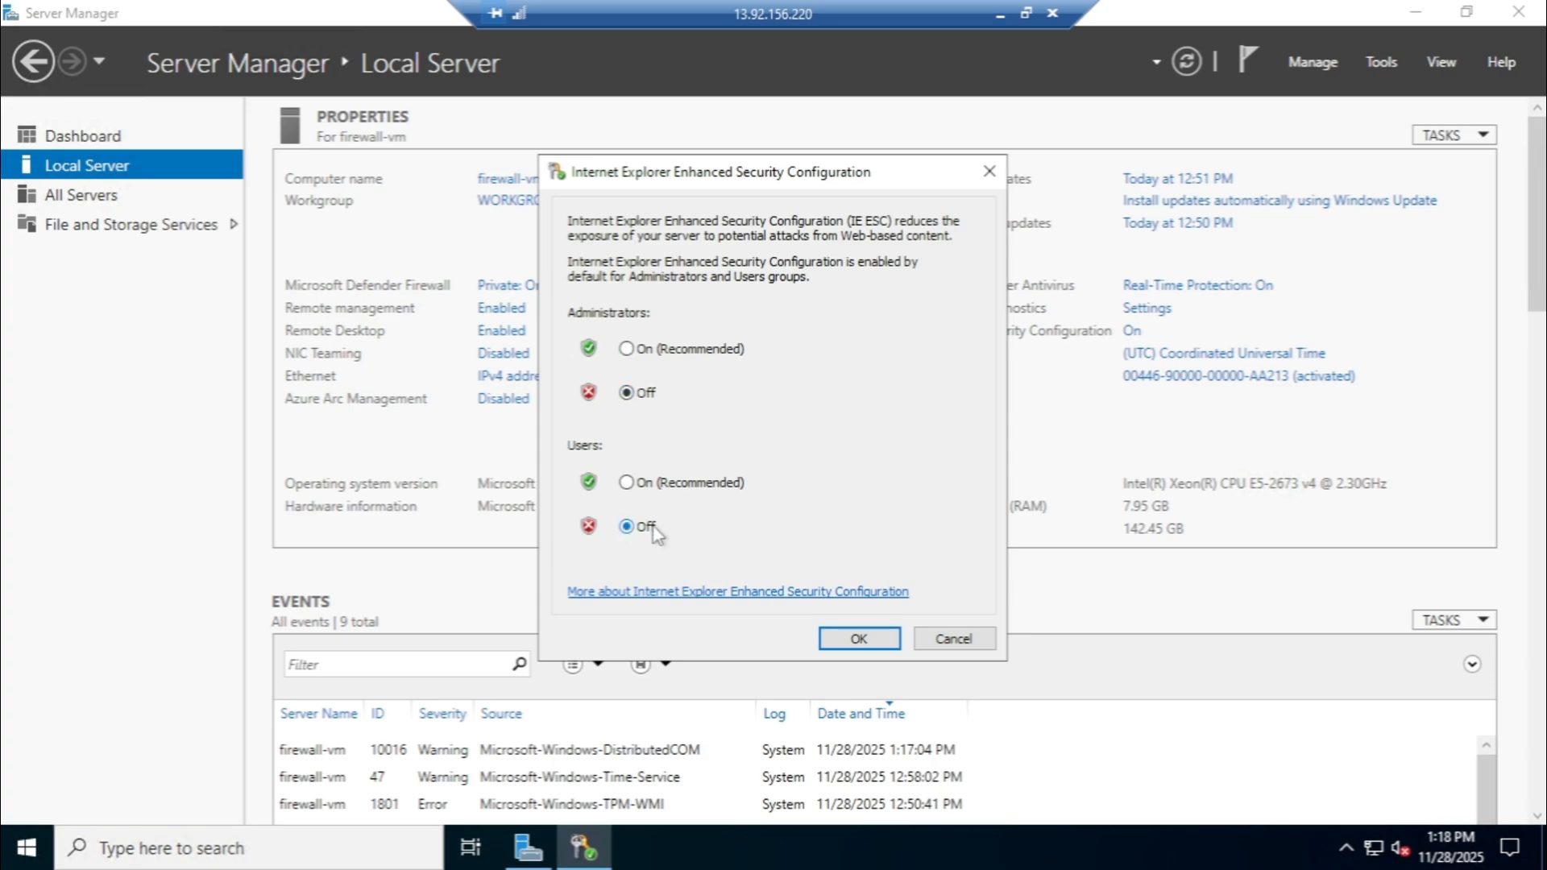
{"action": "left_click", "coordinate": [854, 637]}
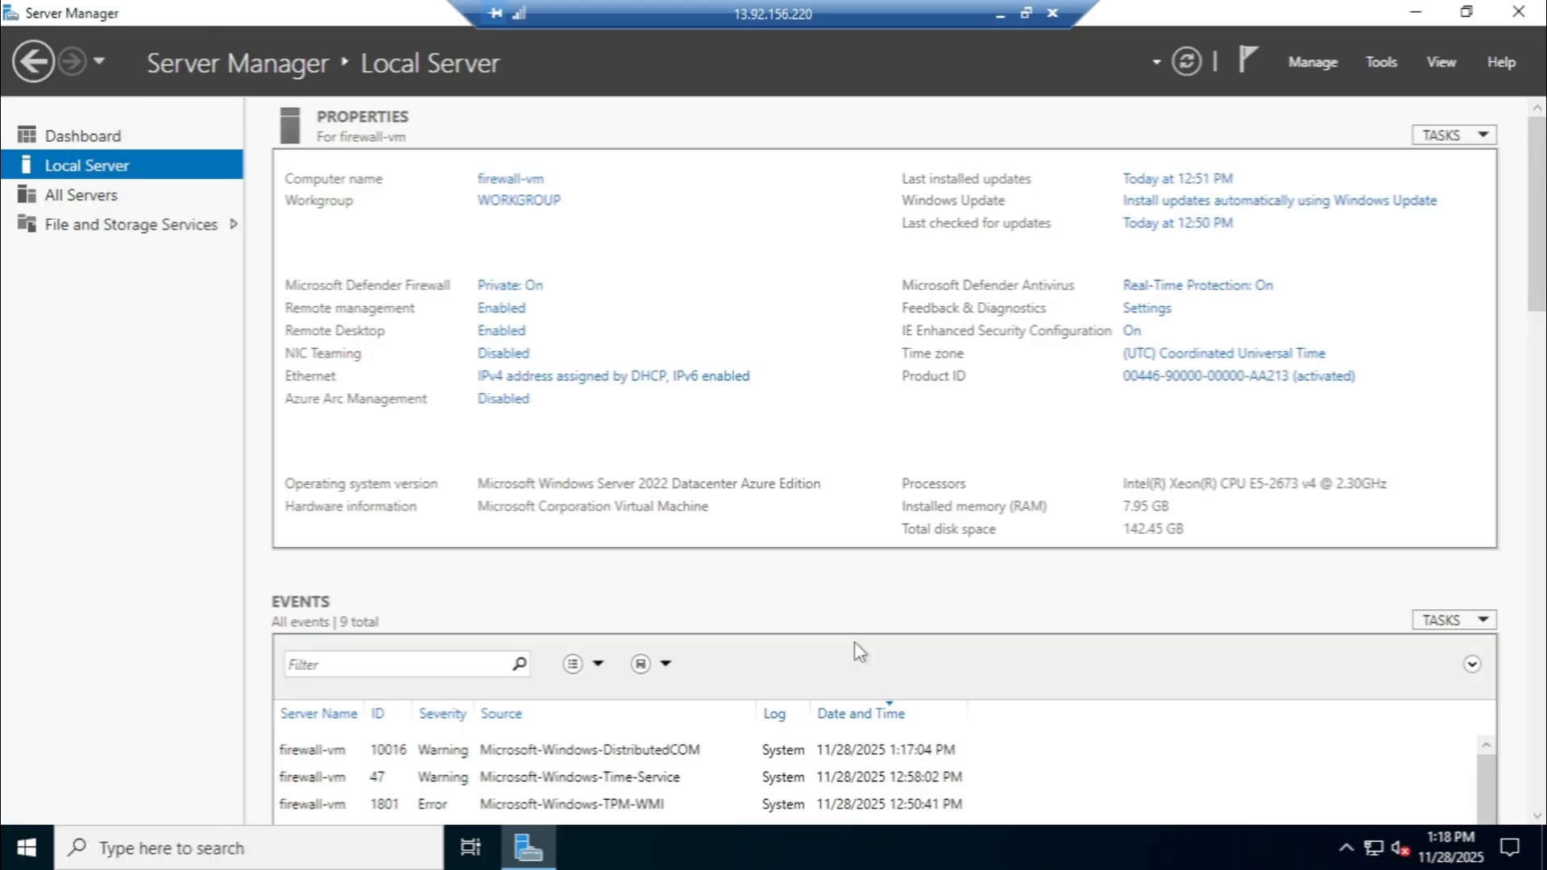
{"action": "scroll", "coordinate": [860, 688], "scroll_direction": "down", "scroll_amount": 4}
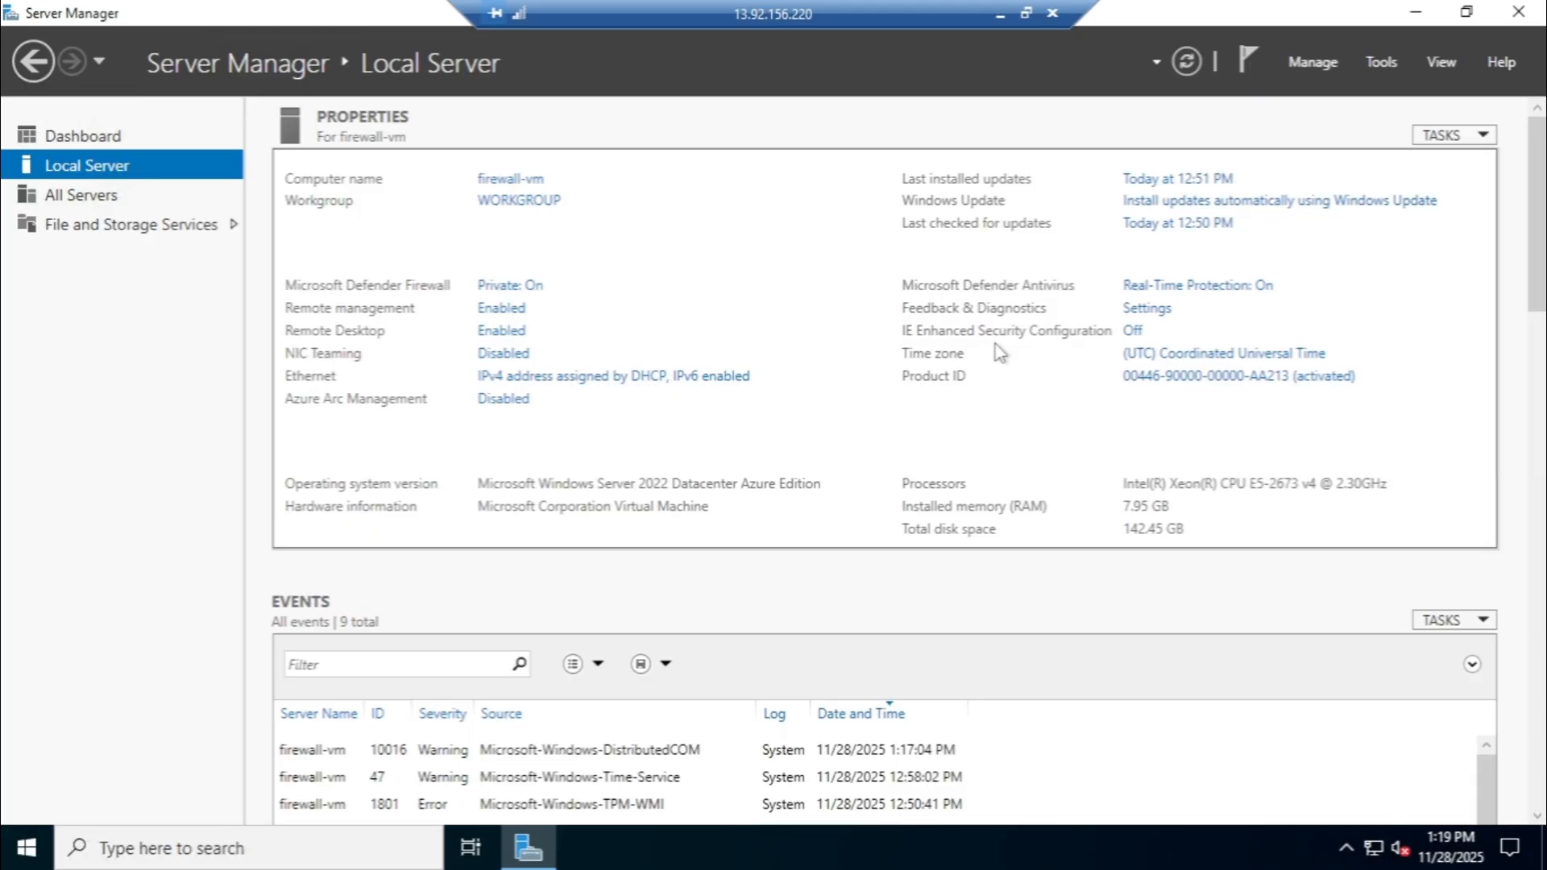
- Minimize Server Manager, open Microsoft Edge from the desktop and complete its first-run setup without signing in, keeping the default options
{"action": "left_click", "coordinate": [1416, 18]}
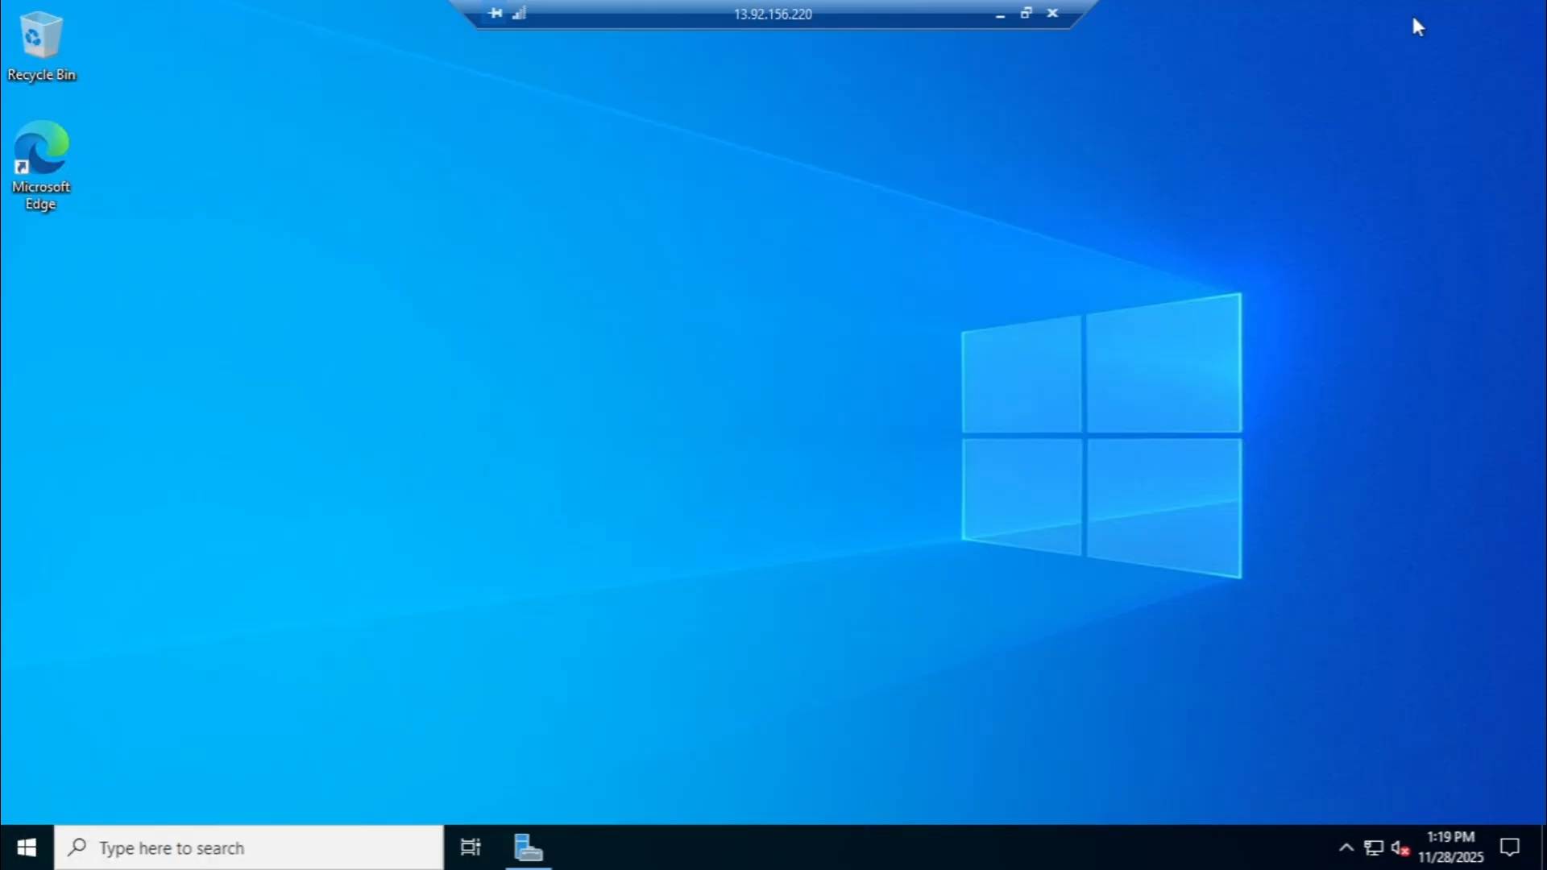
{"action": "right_click", "coordinate": [44, 164]}
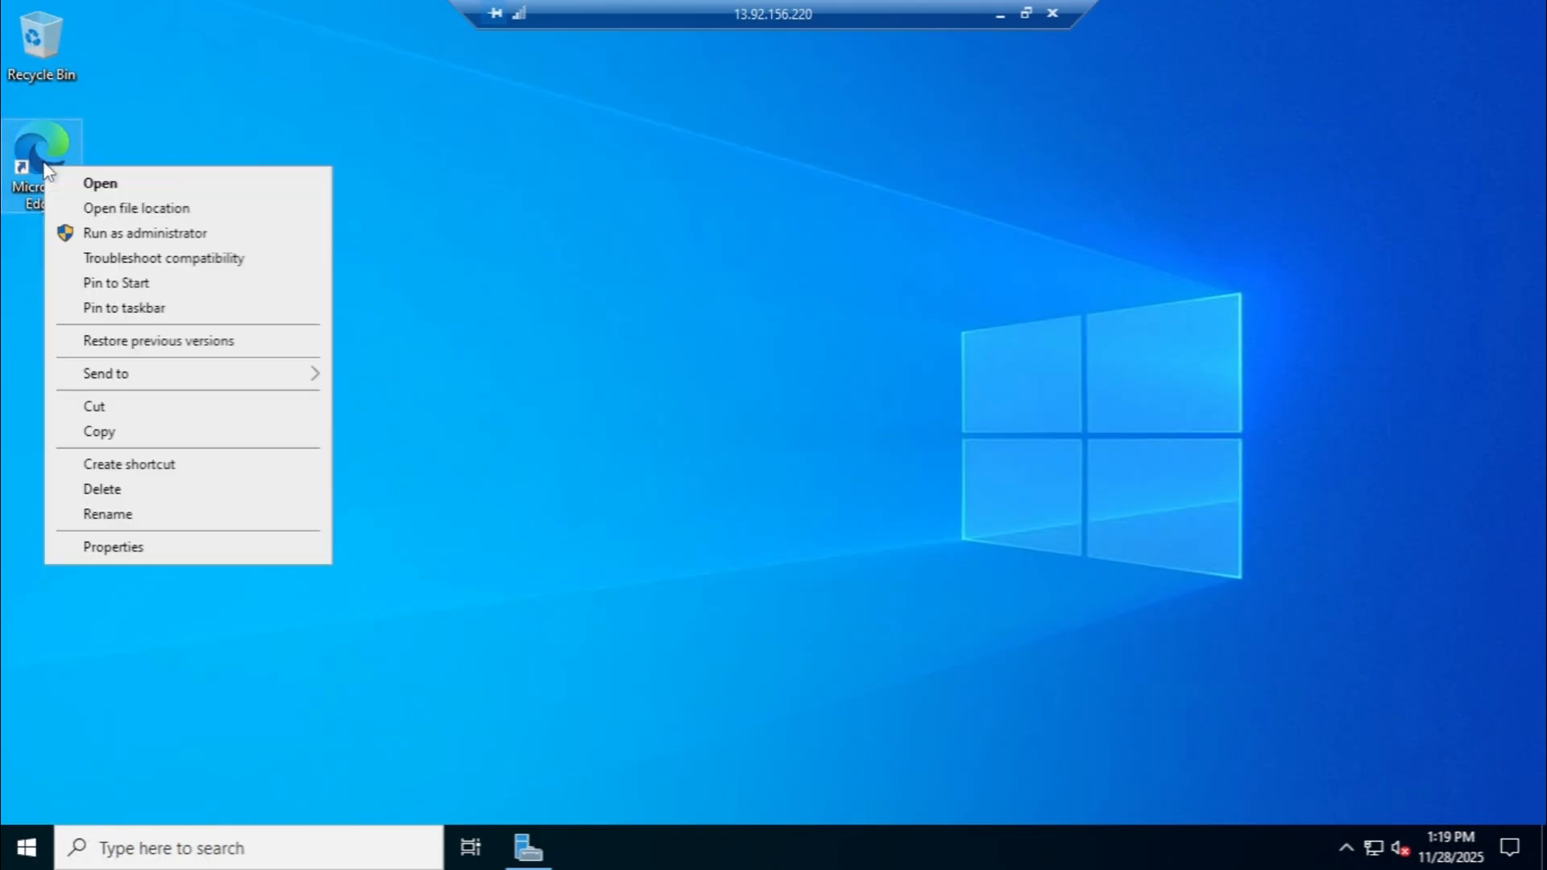
{"action": "left_click", "coordinate": [127, 185]}
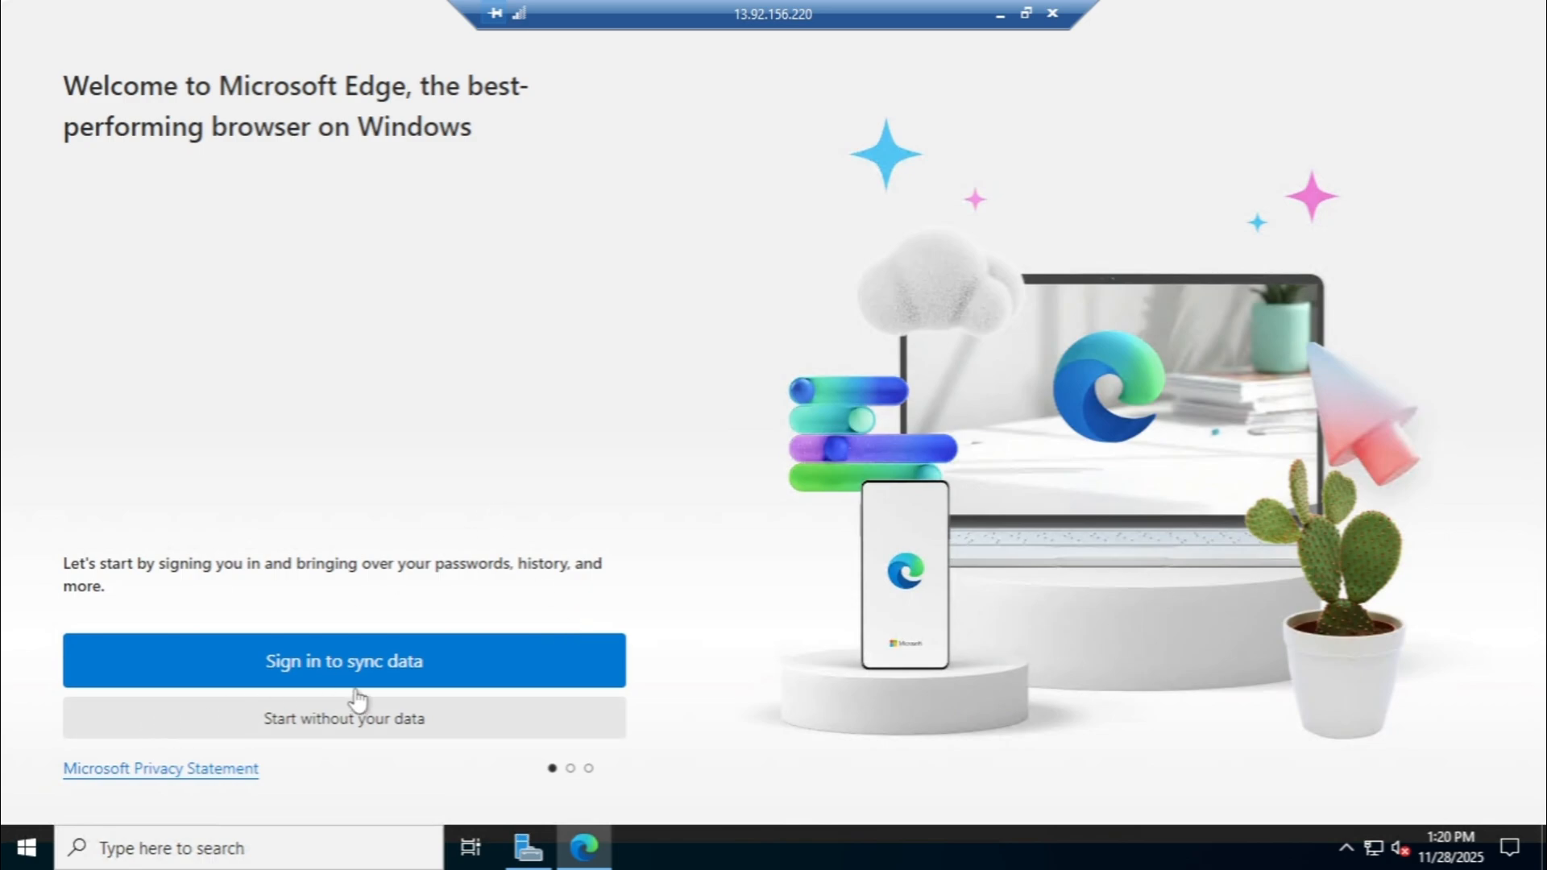
{"action": "left_click", "coordinate": [364, 727]}
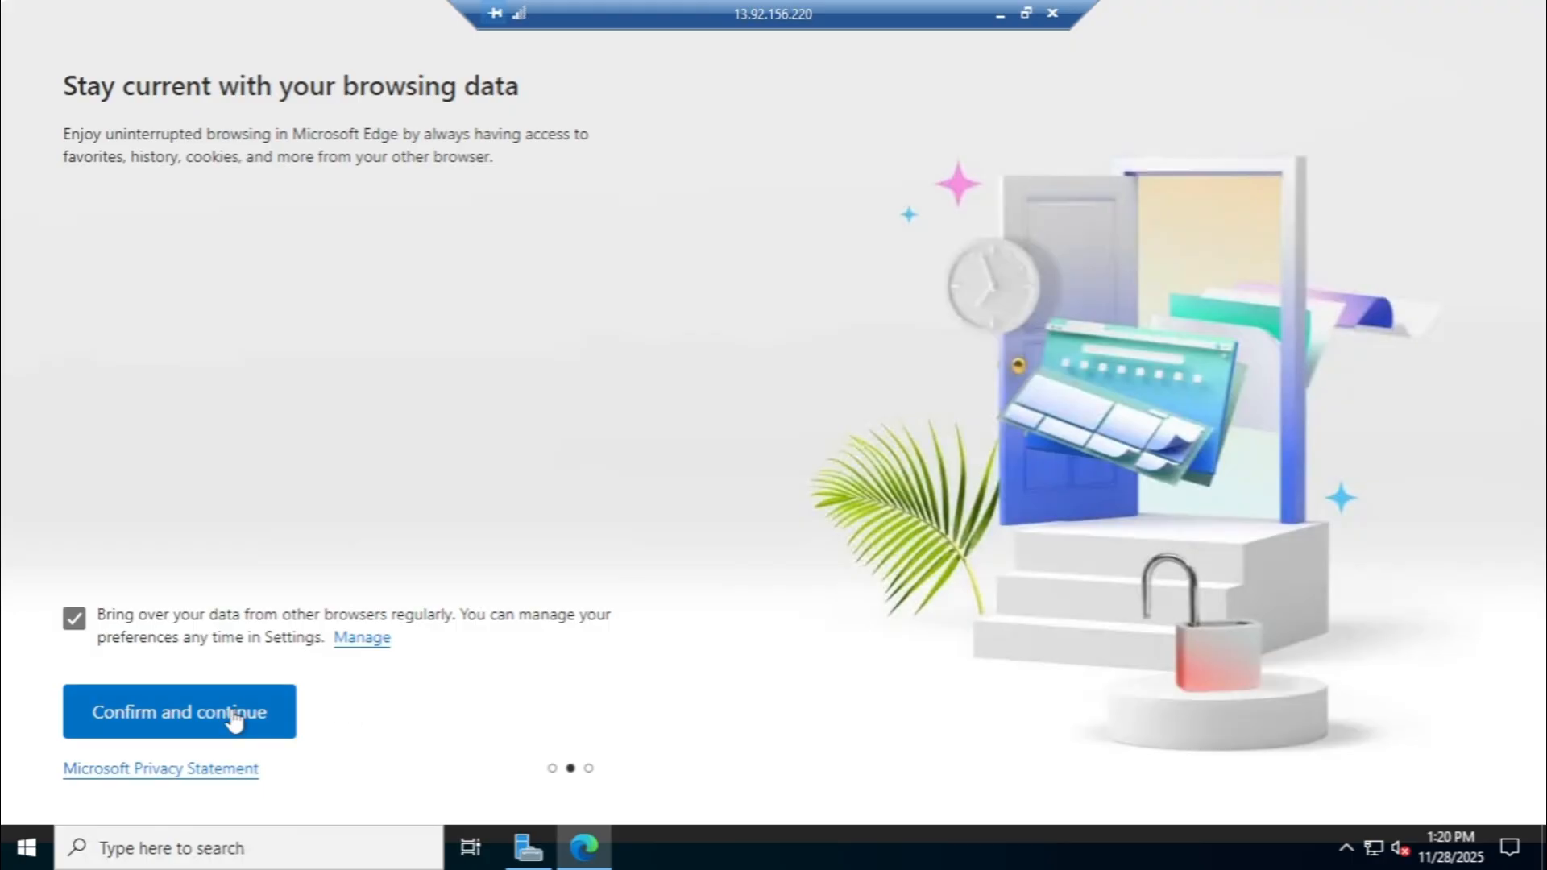
{"action": "left_click", "coordinate": [233, 719]}
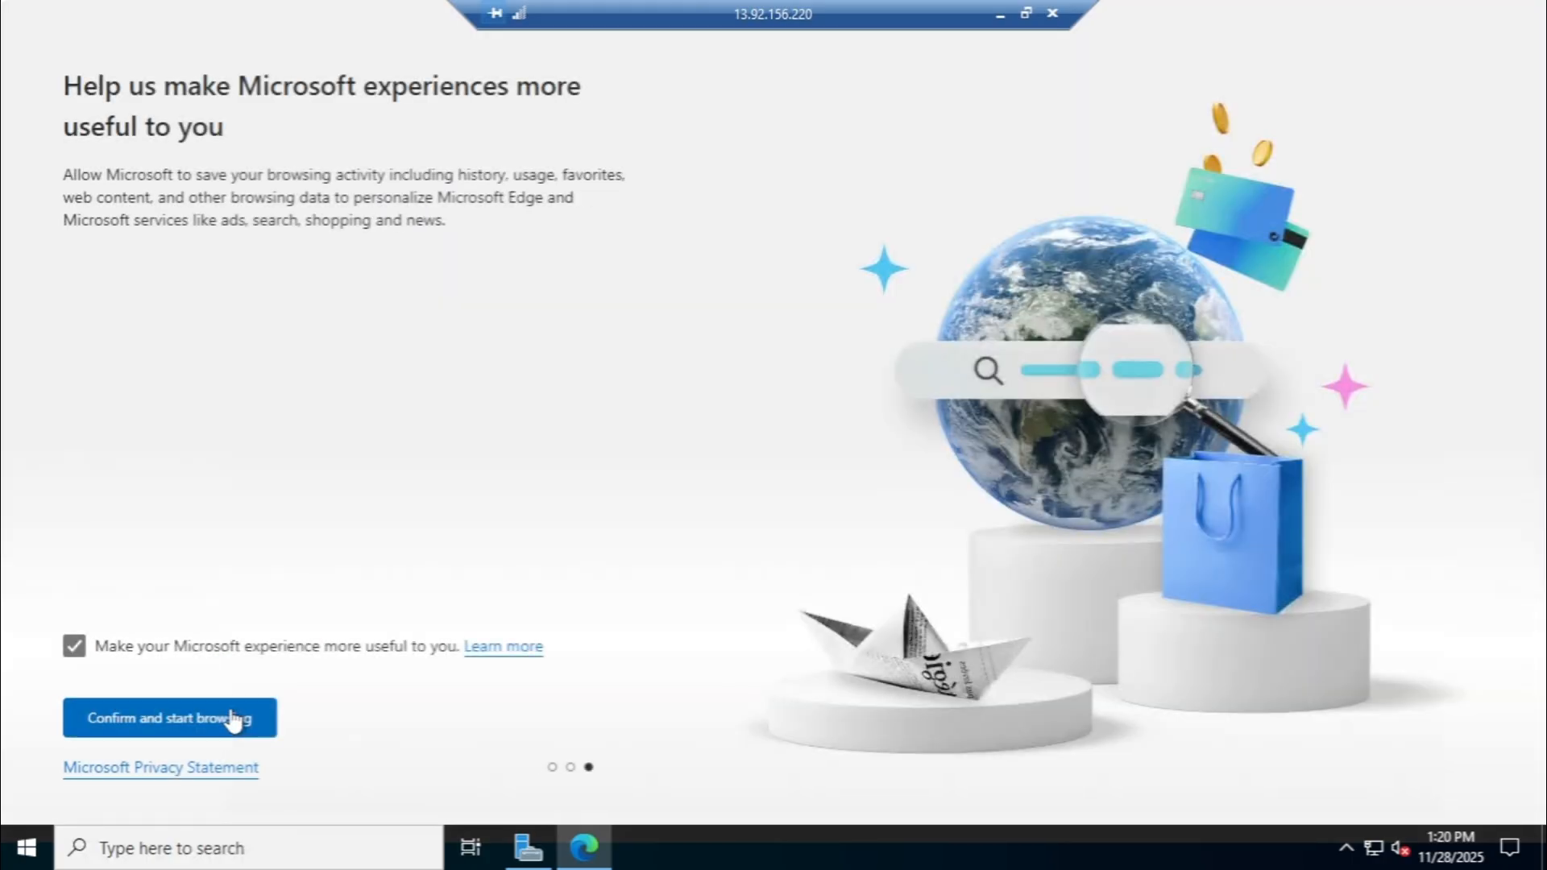
{"action": "left_click", "coordinate": [216, 734]}
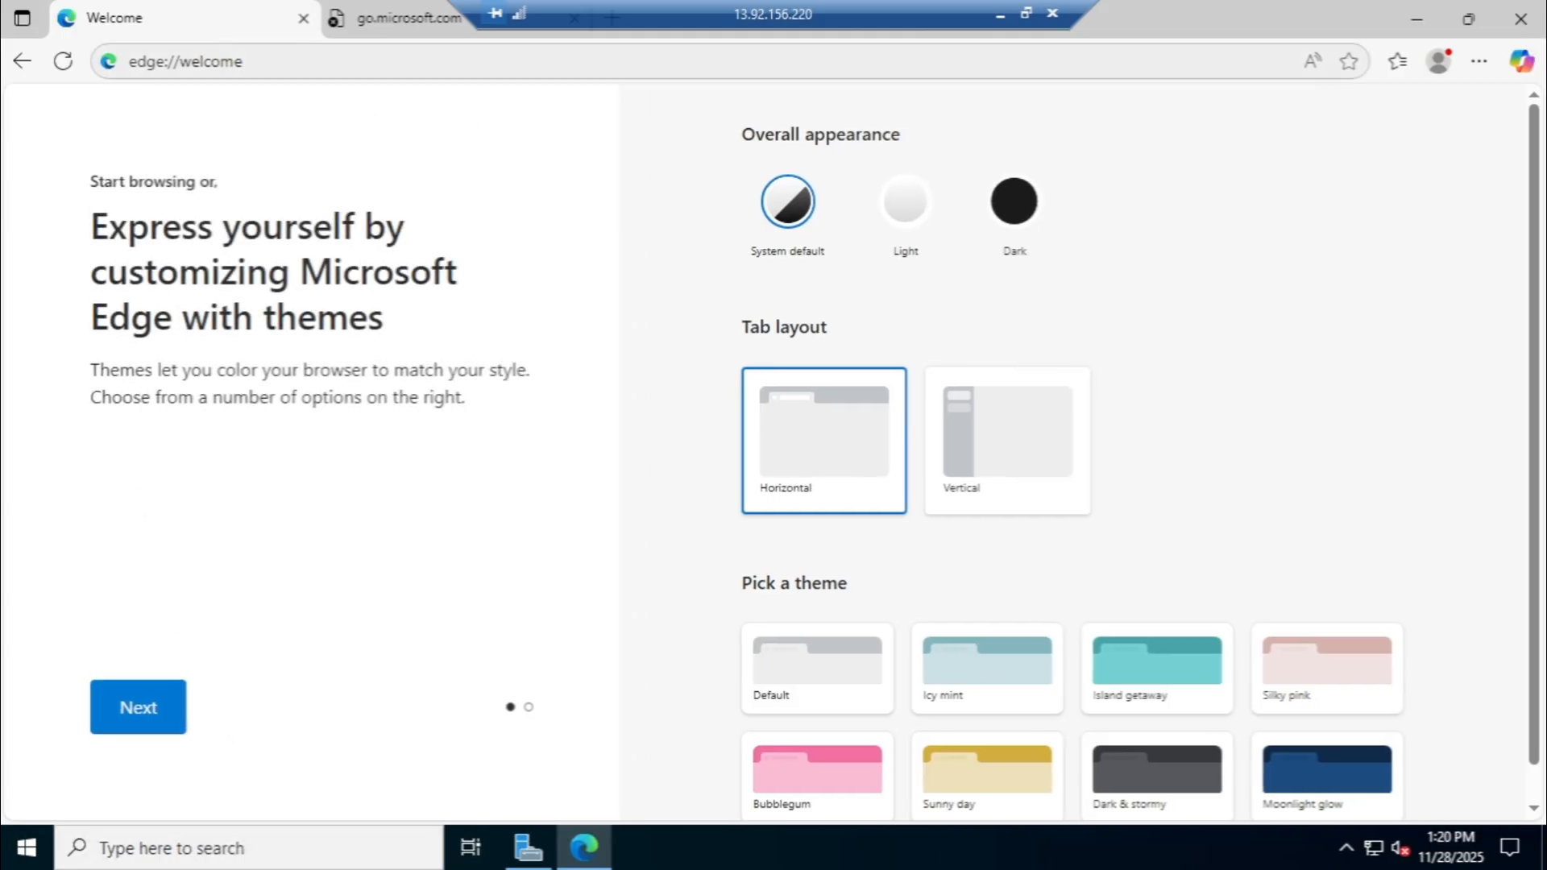
{"action": "left_click", "coordinate": [274, 63]}
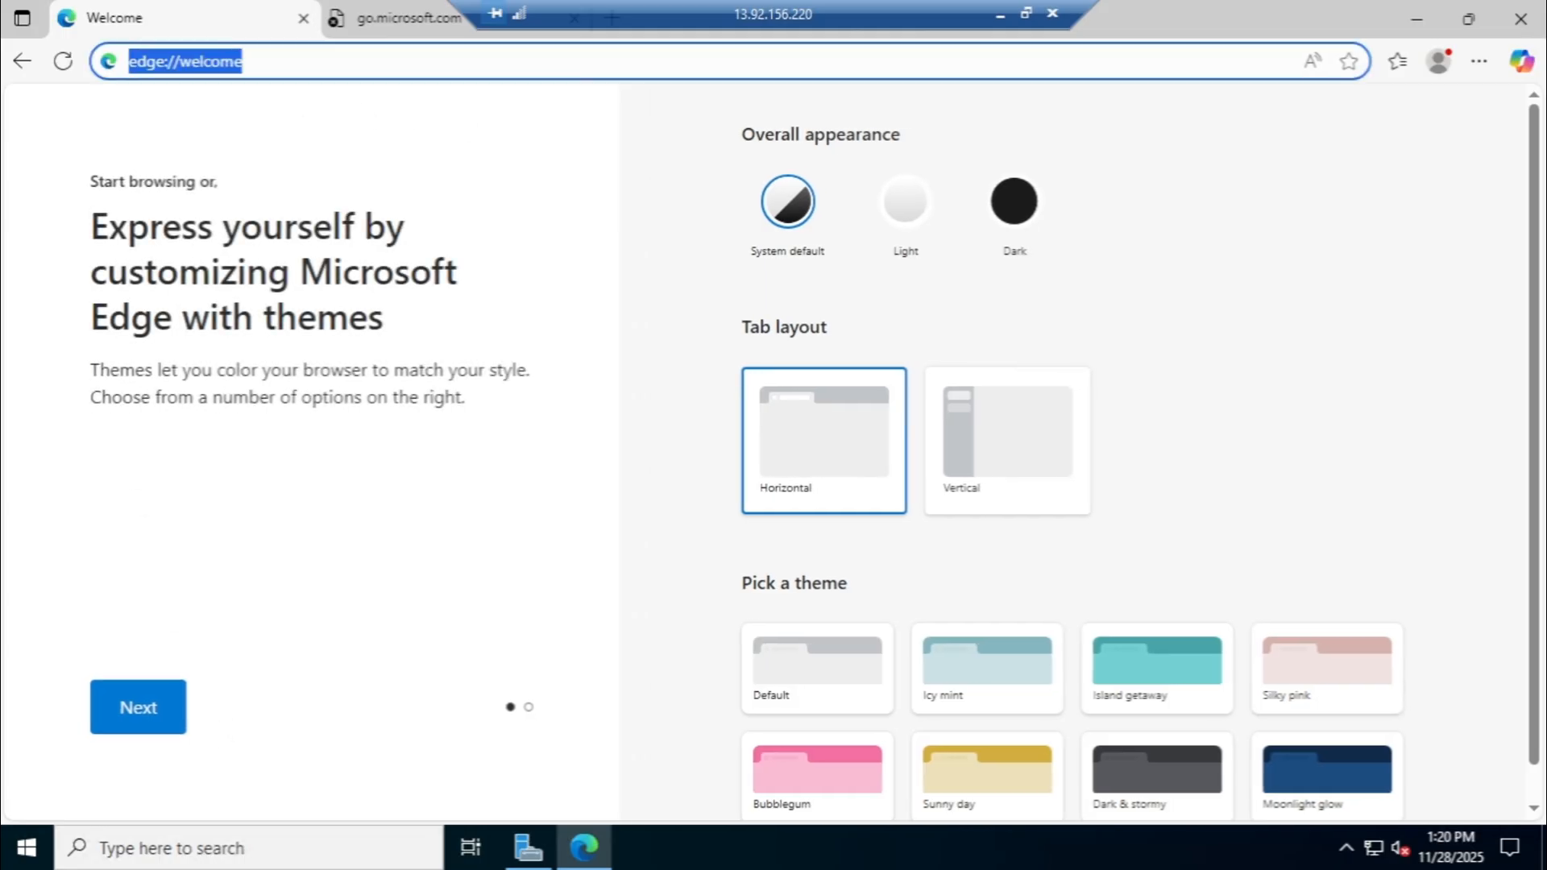
{"action": "type", "text": "g"}
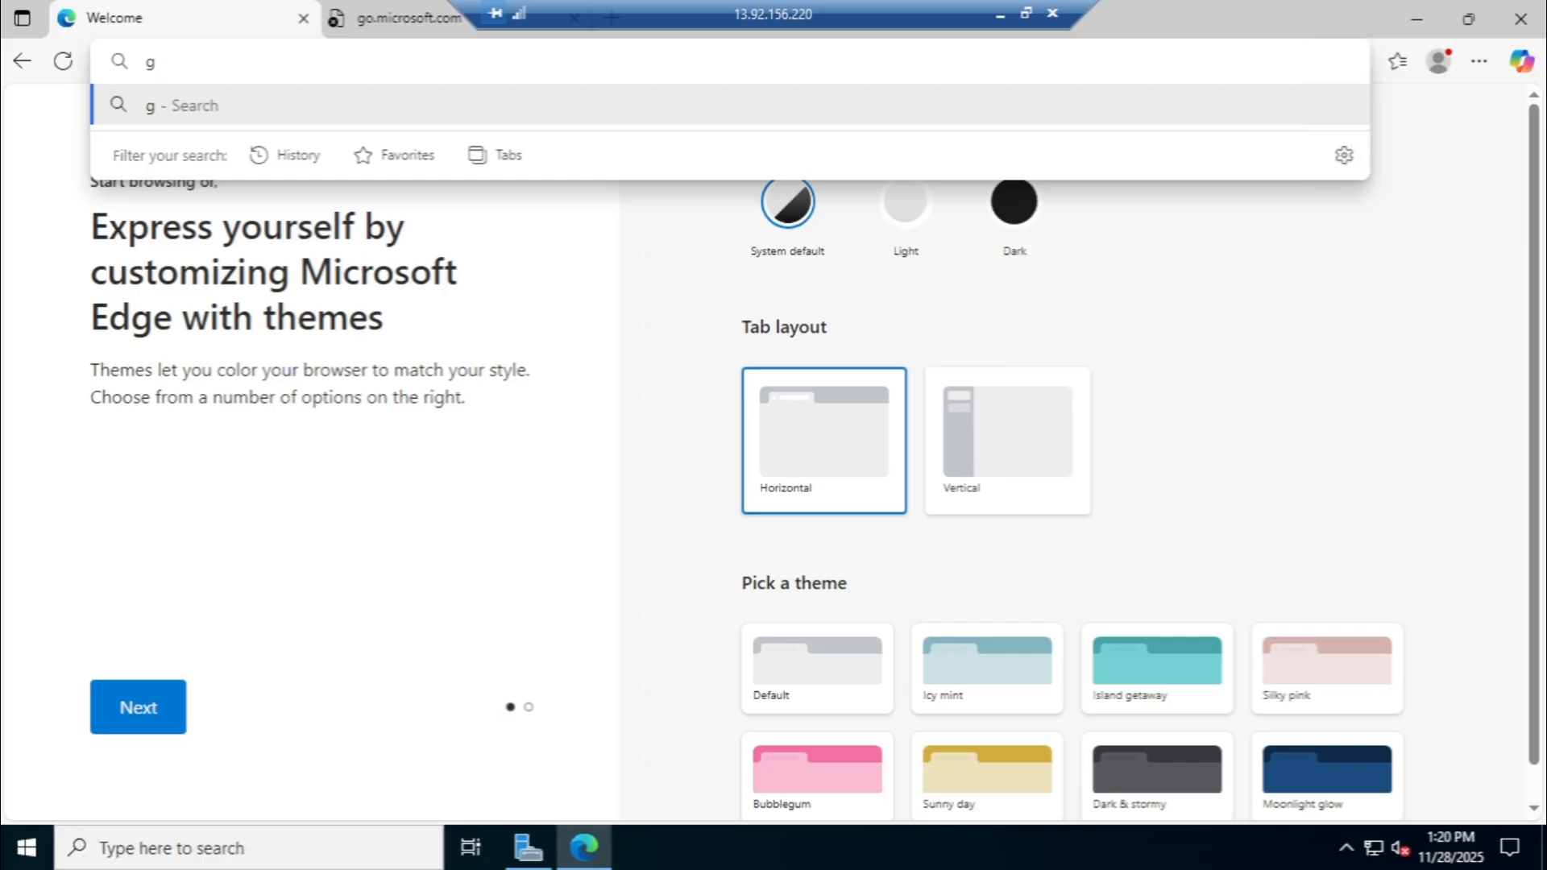
{"action": "key", "text": "BackSpace"}
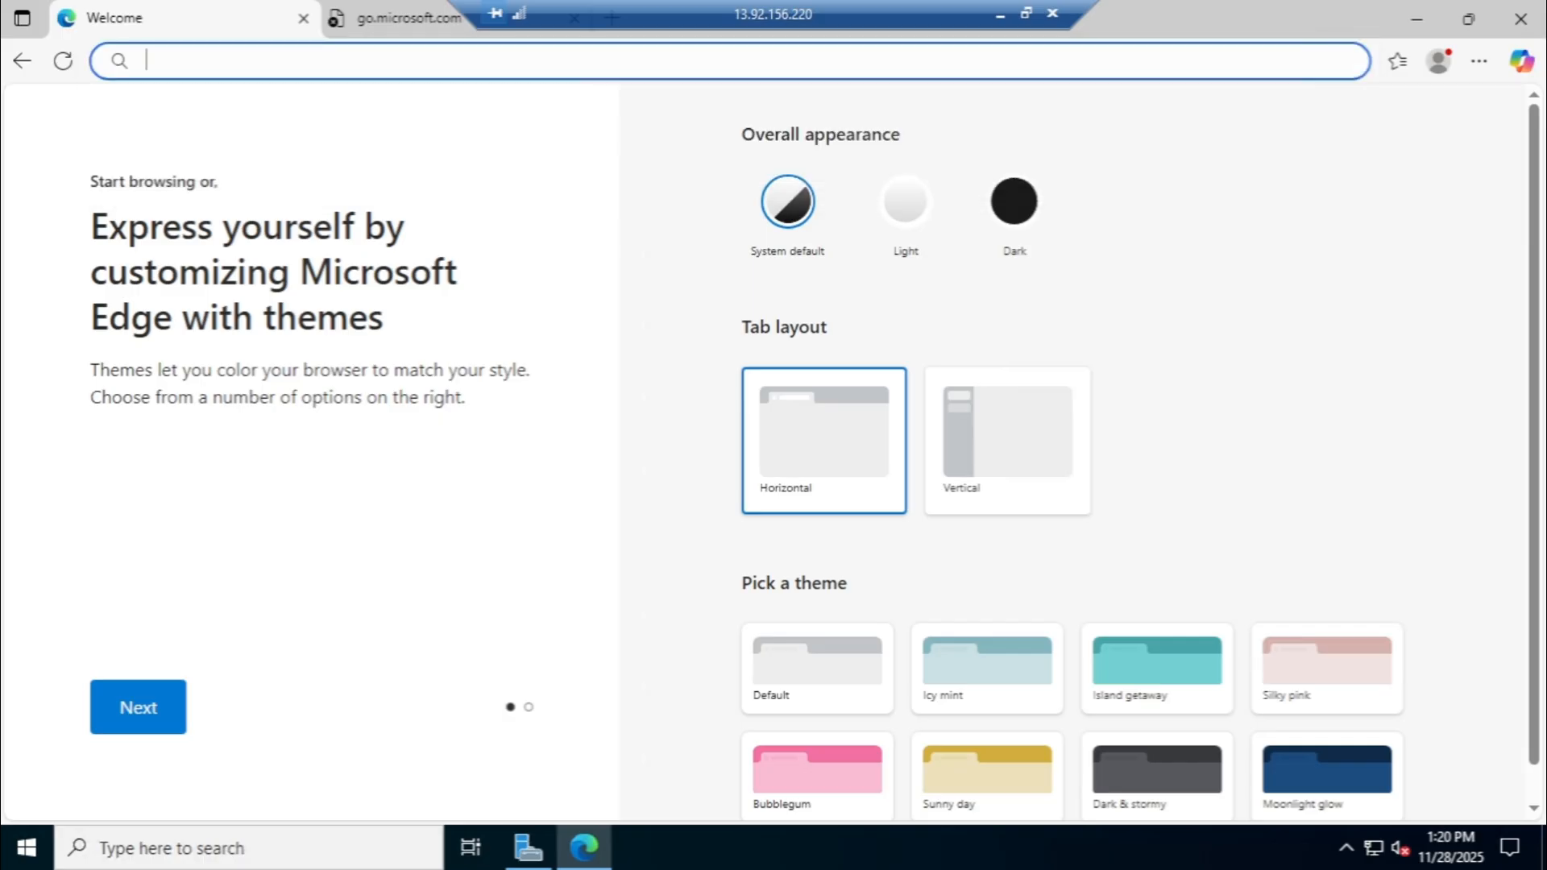
{"action": "type", "text": "www"}
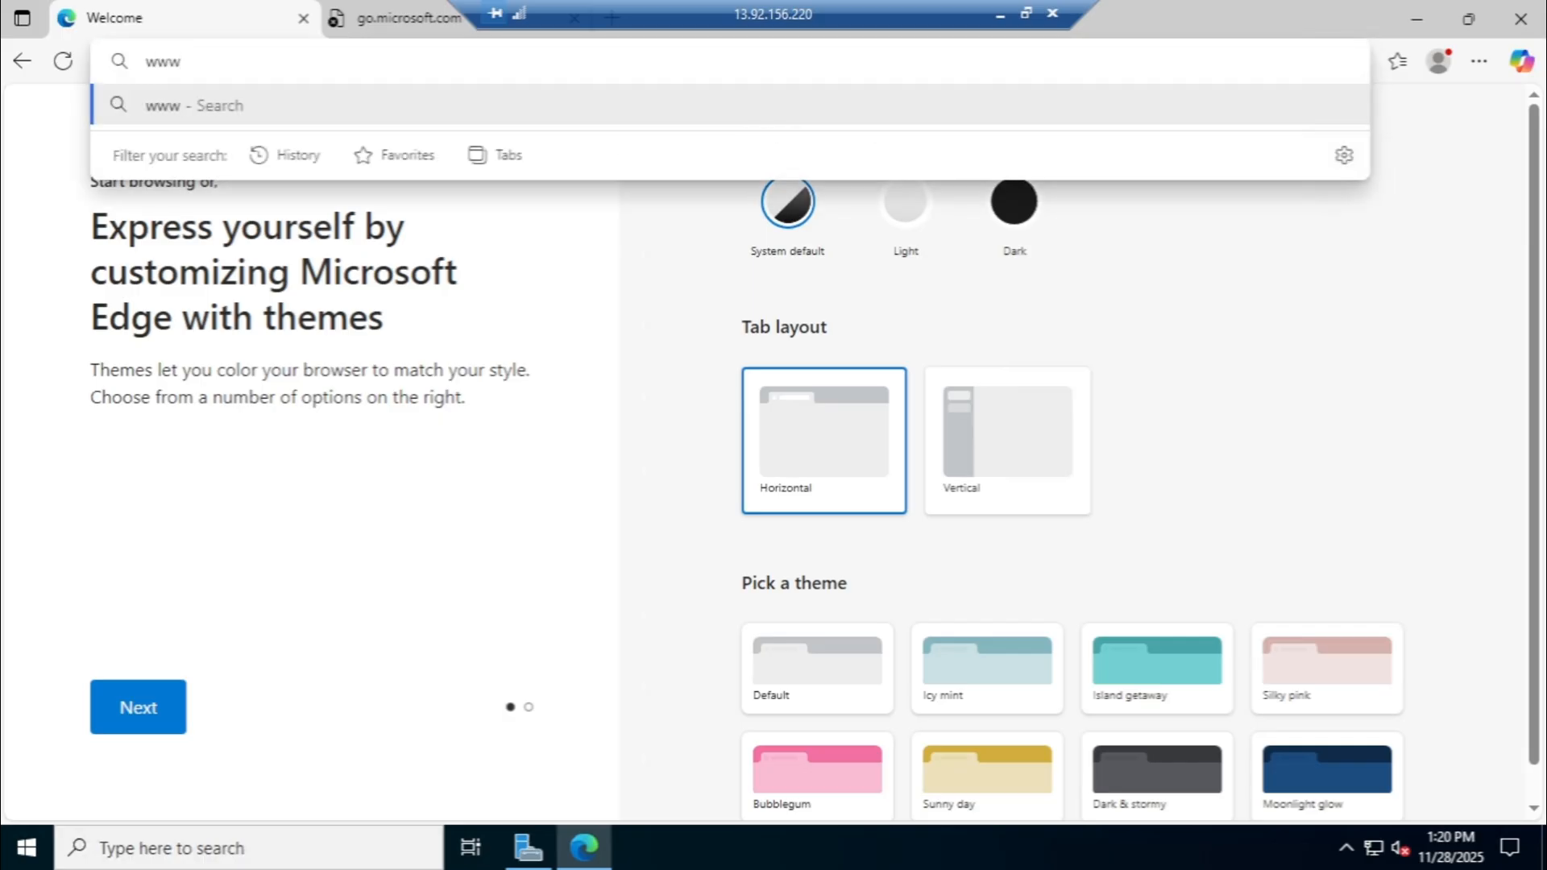
{"action": "type", "text": ".goog"}
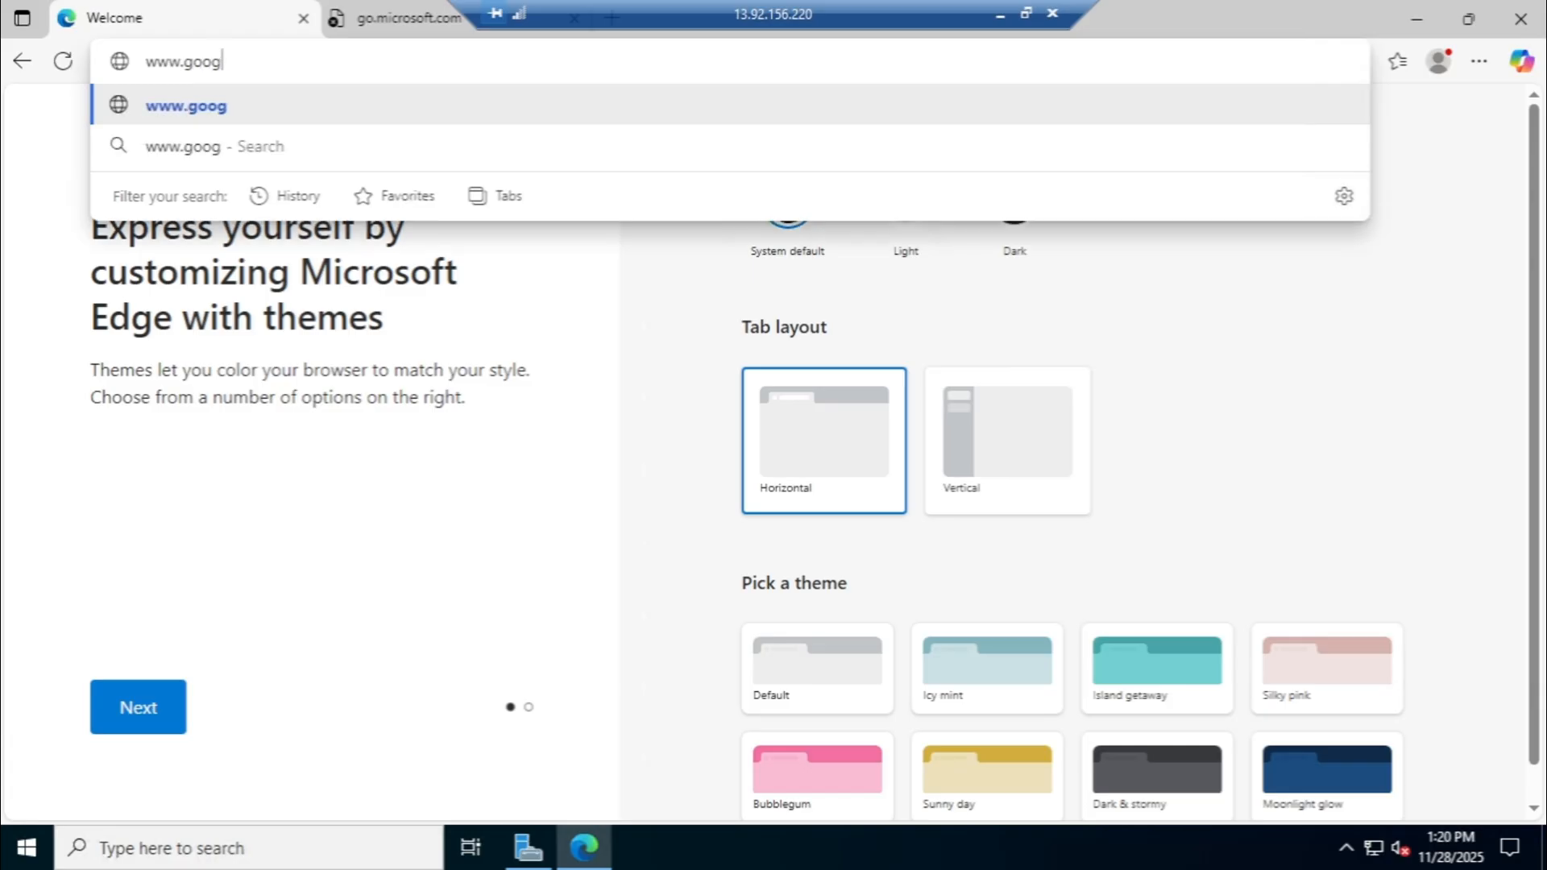
{"action": "type", "text": "le.com"}
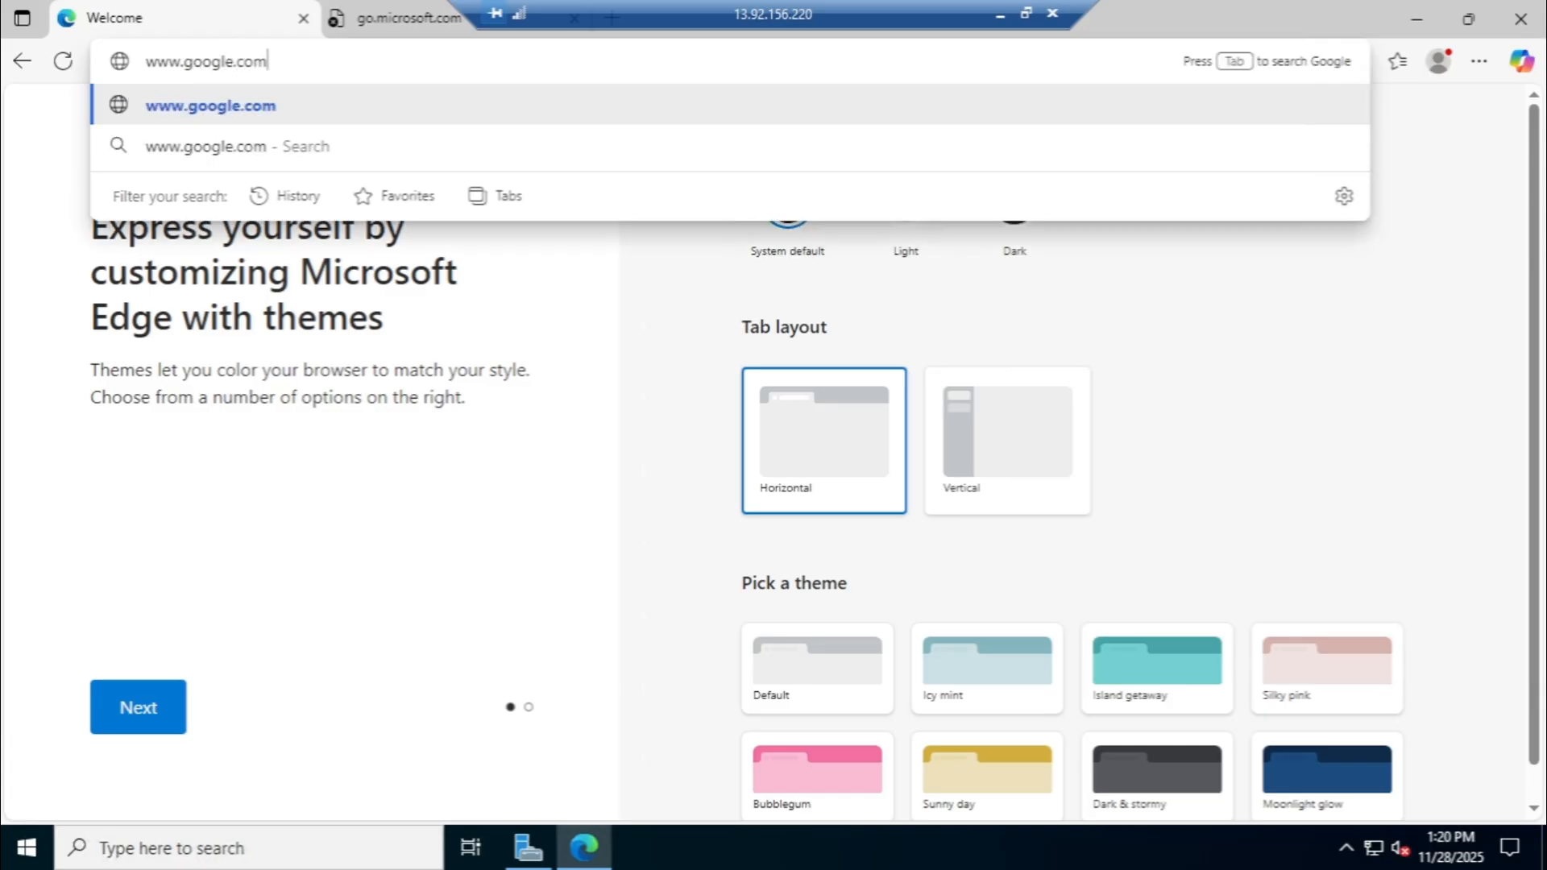
{"action": "key", "text": "Return"}
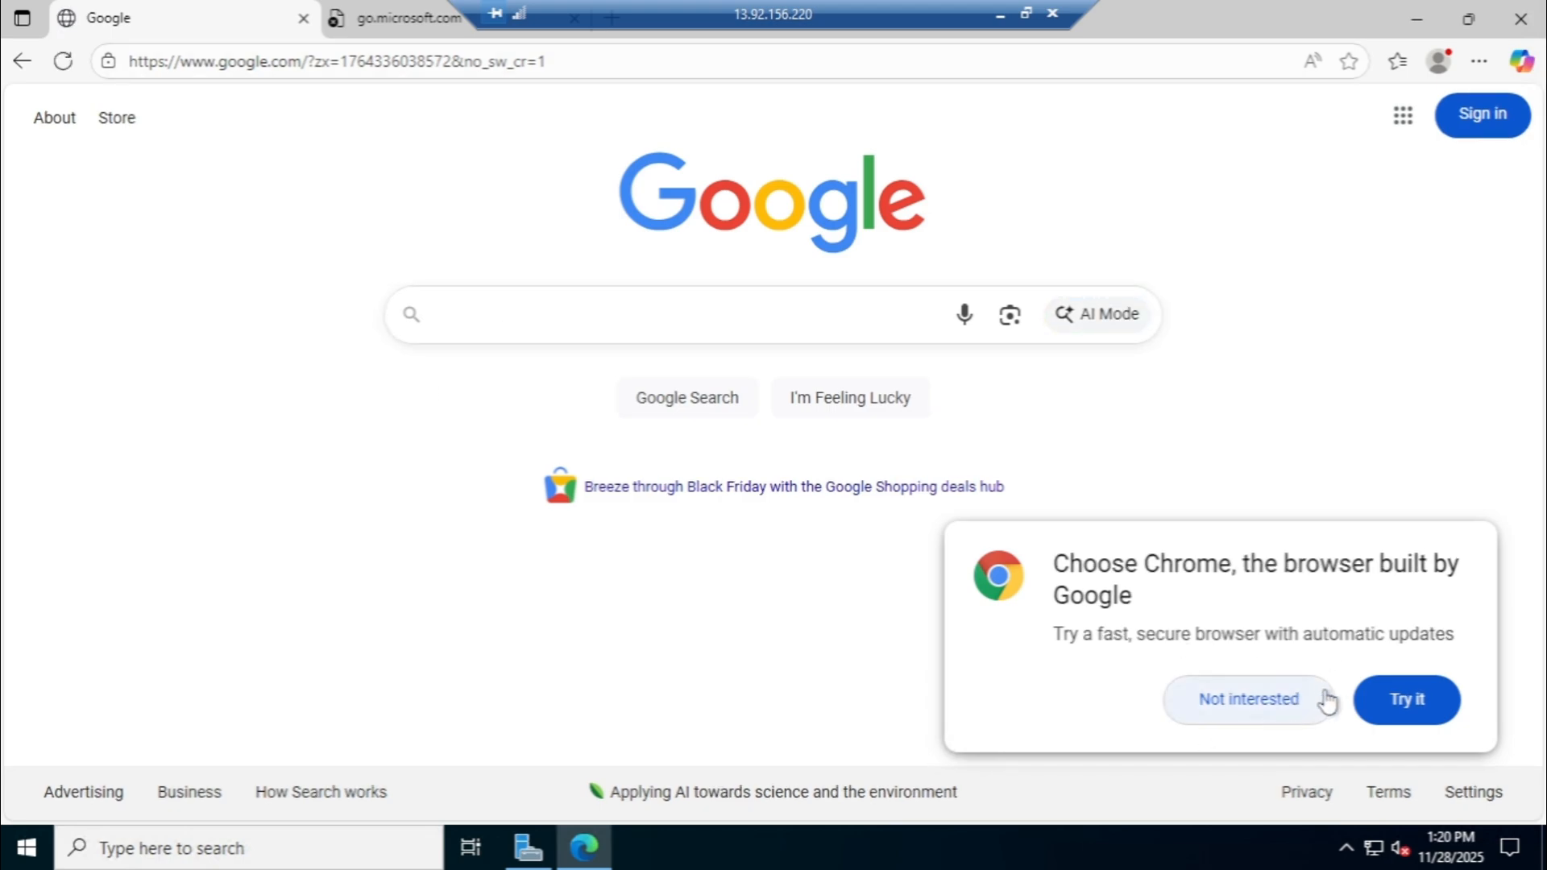
{"action": "left_click", "coordinate": [1273, 698]}
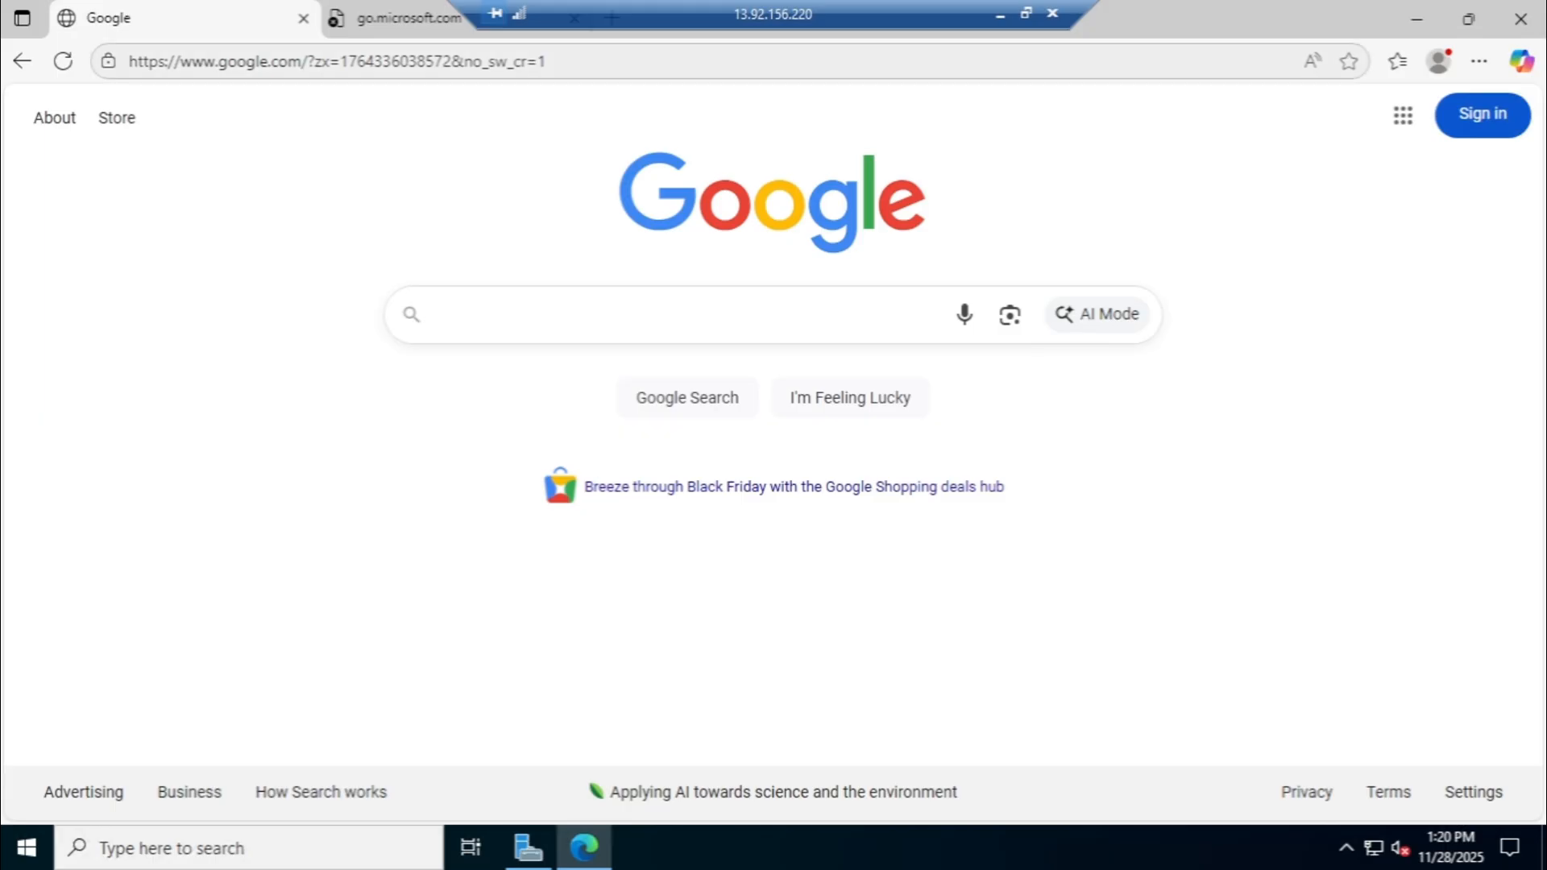
- Switch to the go.microsoft.com tab and load google.com there instead
{"action": "left_click", "coordinate": [389, 20]}
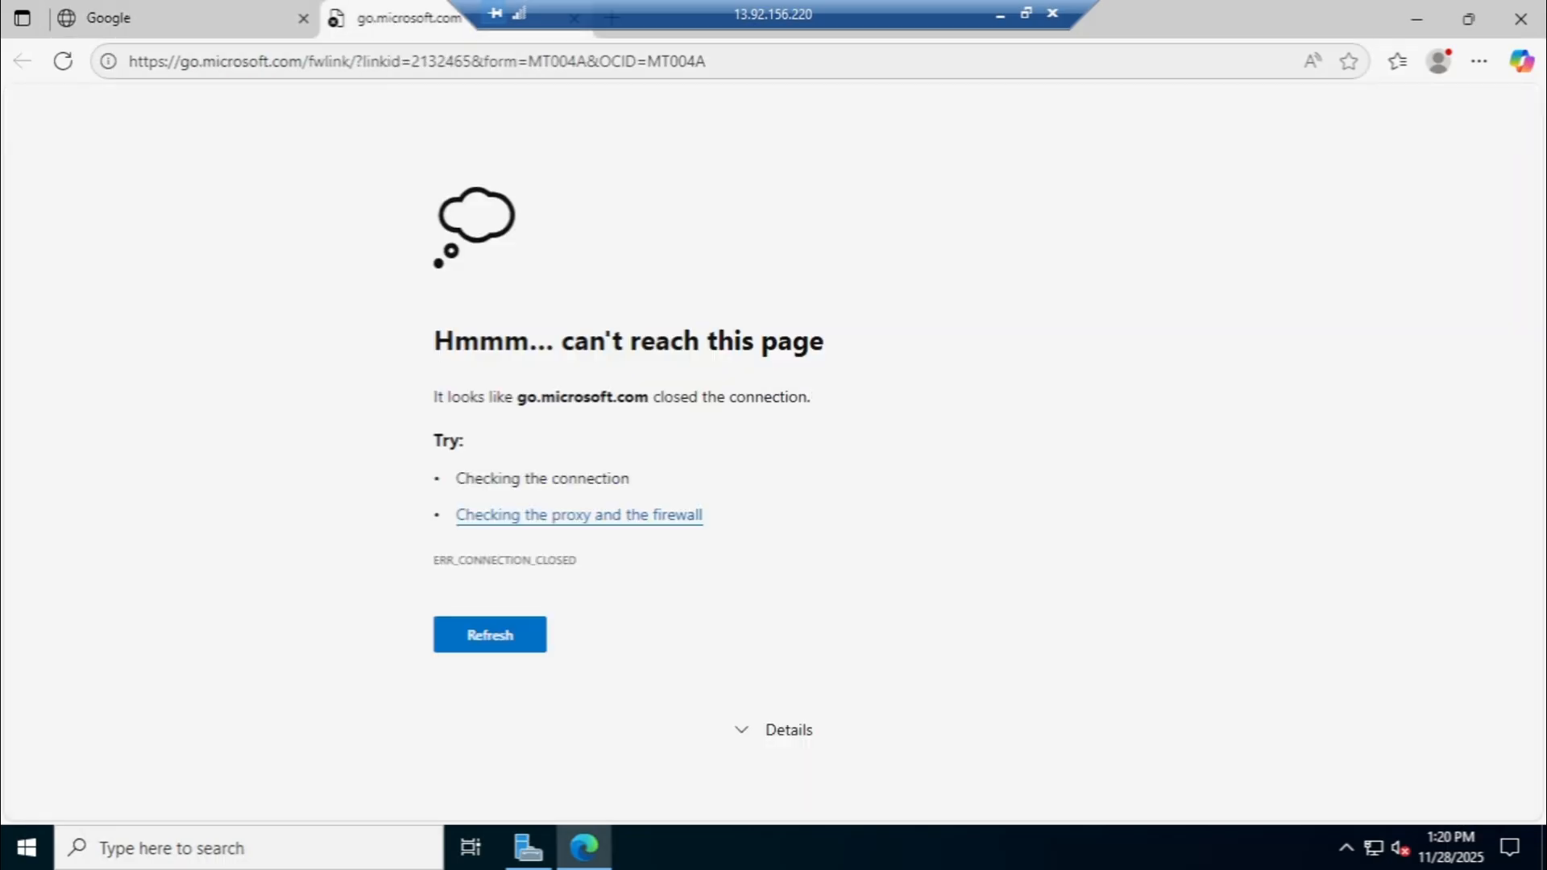
{"action": "left_click", "coordinate": [417, 62]}
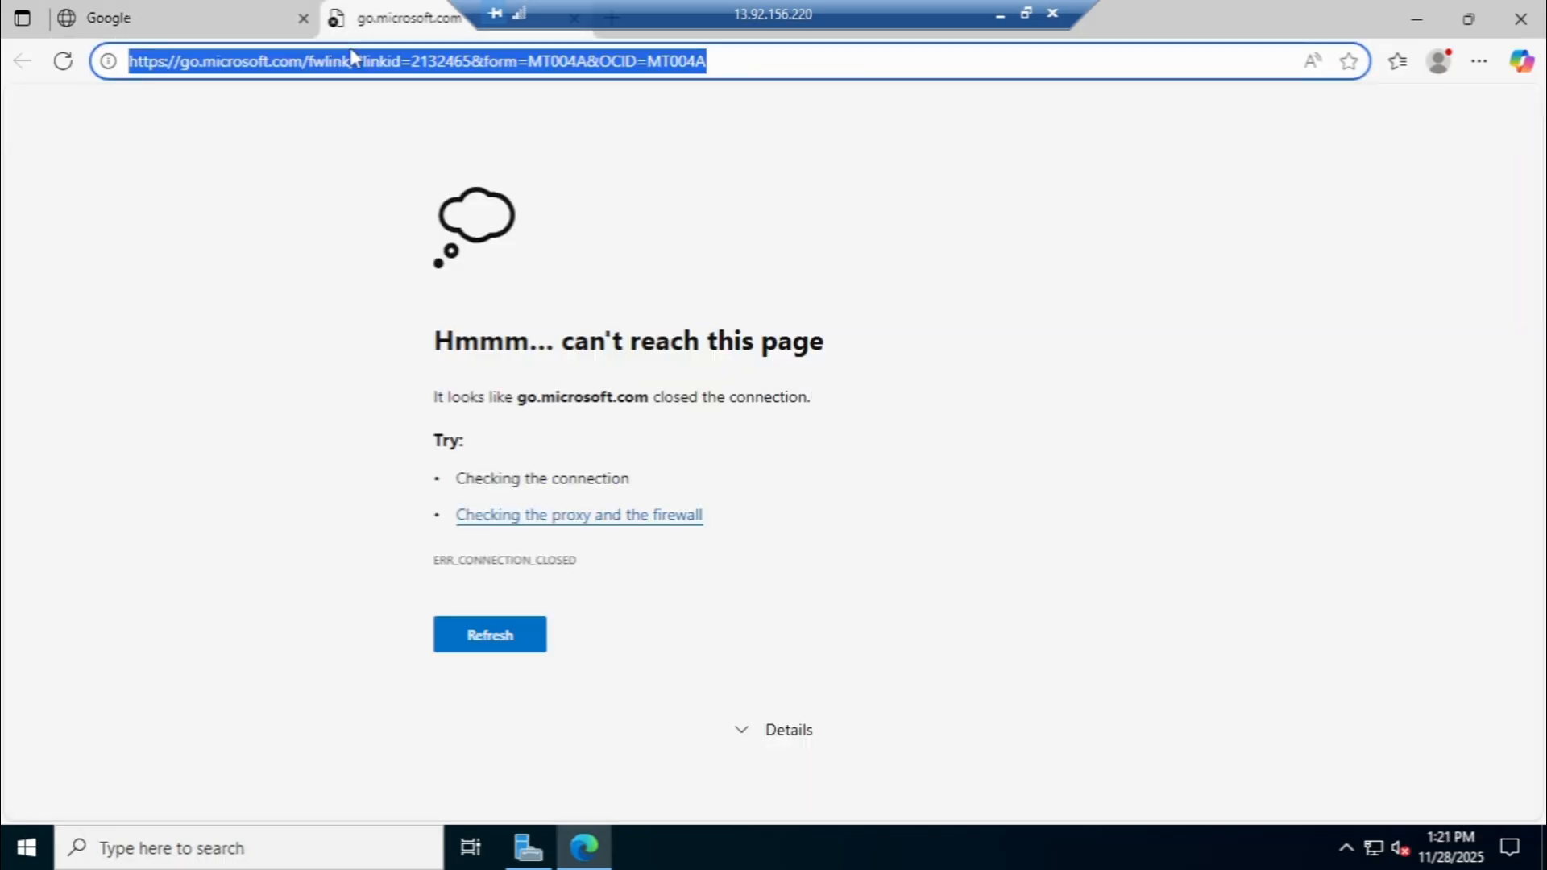
{"action": "type", "text": "g"}
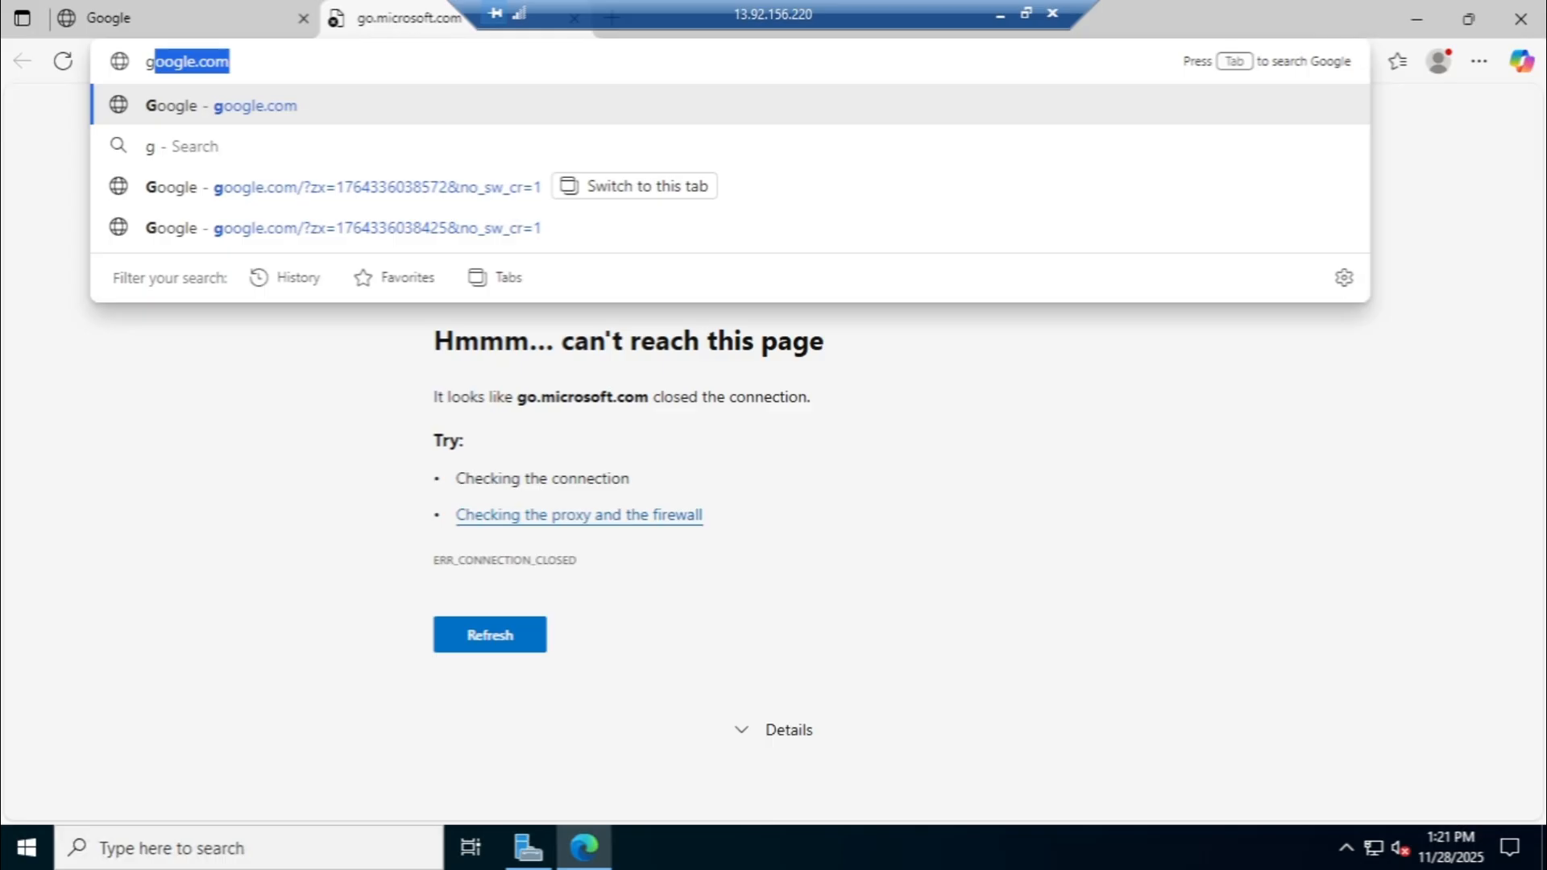
{"action": "key", "text": "Return"}
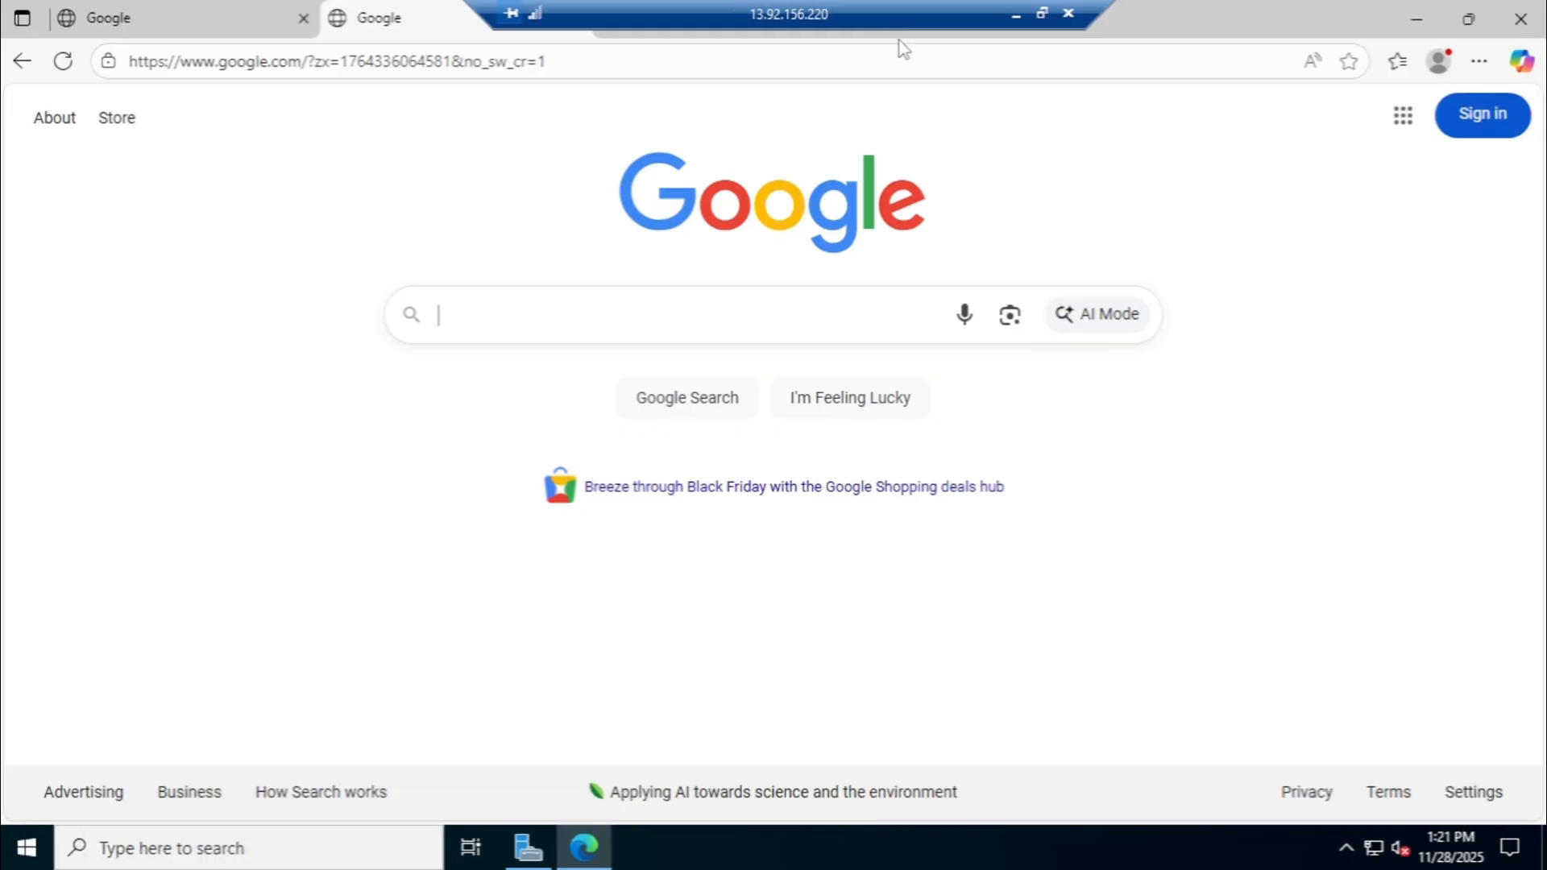
- Return the remote session to full screen and close the first of the two Google tabs
{"action": "left_click_drag", "start_coordinate": [900, 40], "coordinate": [939, 52]}
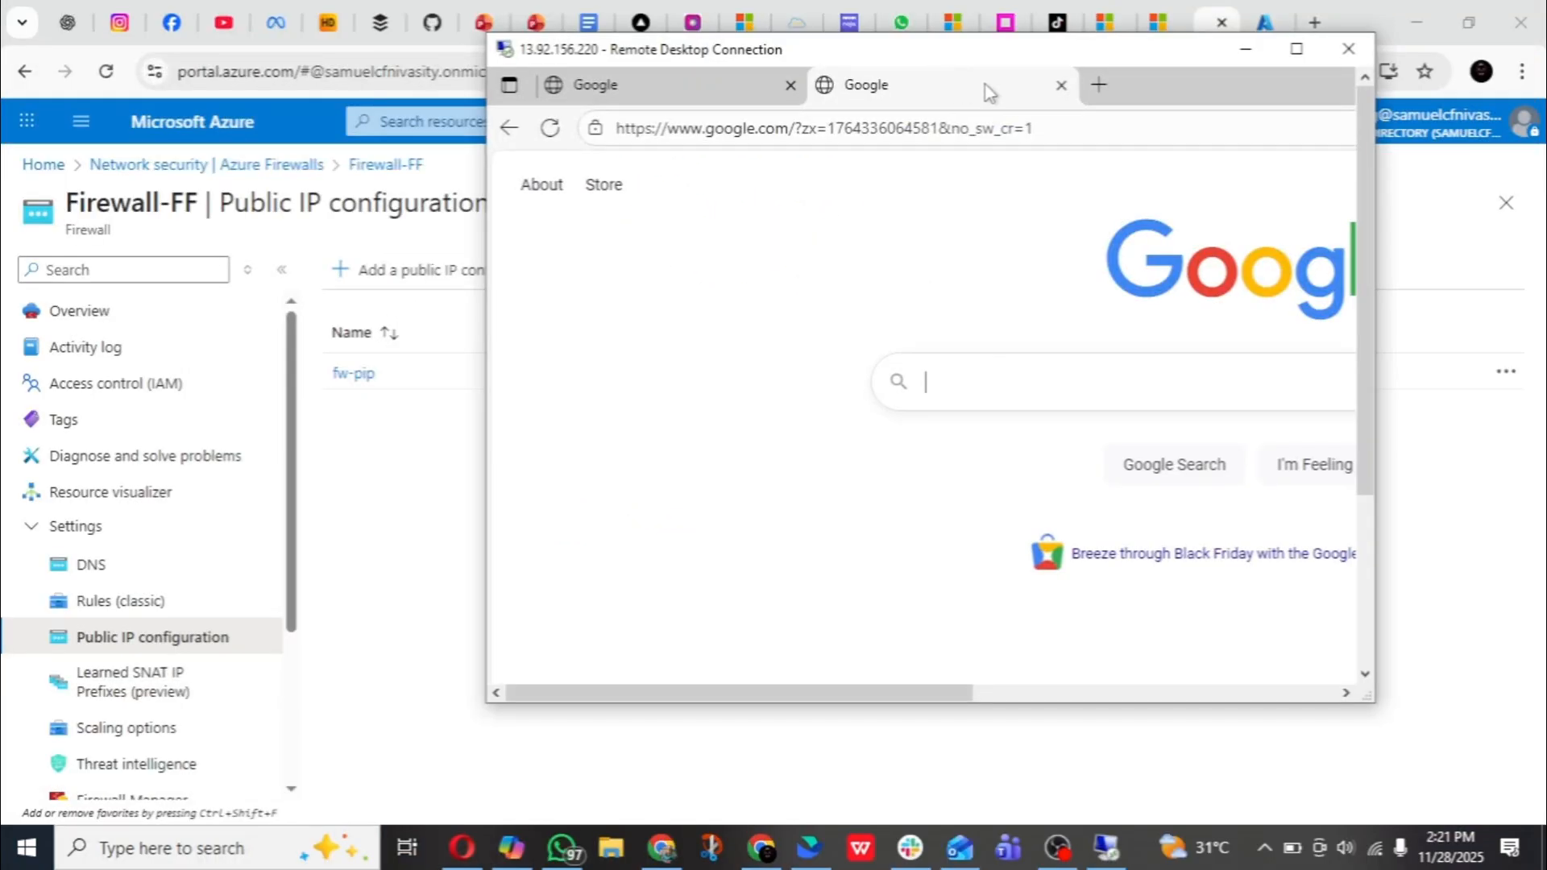
{"action": "left_click", "coordinate": [1280, 59]}
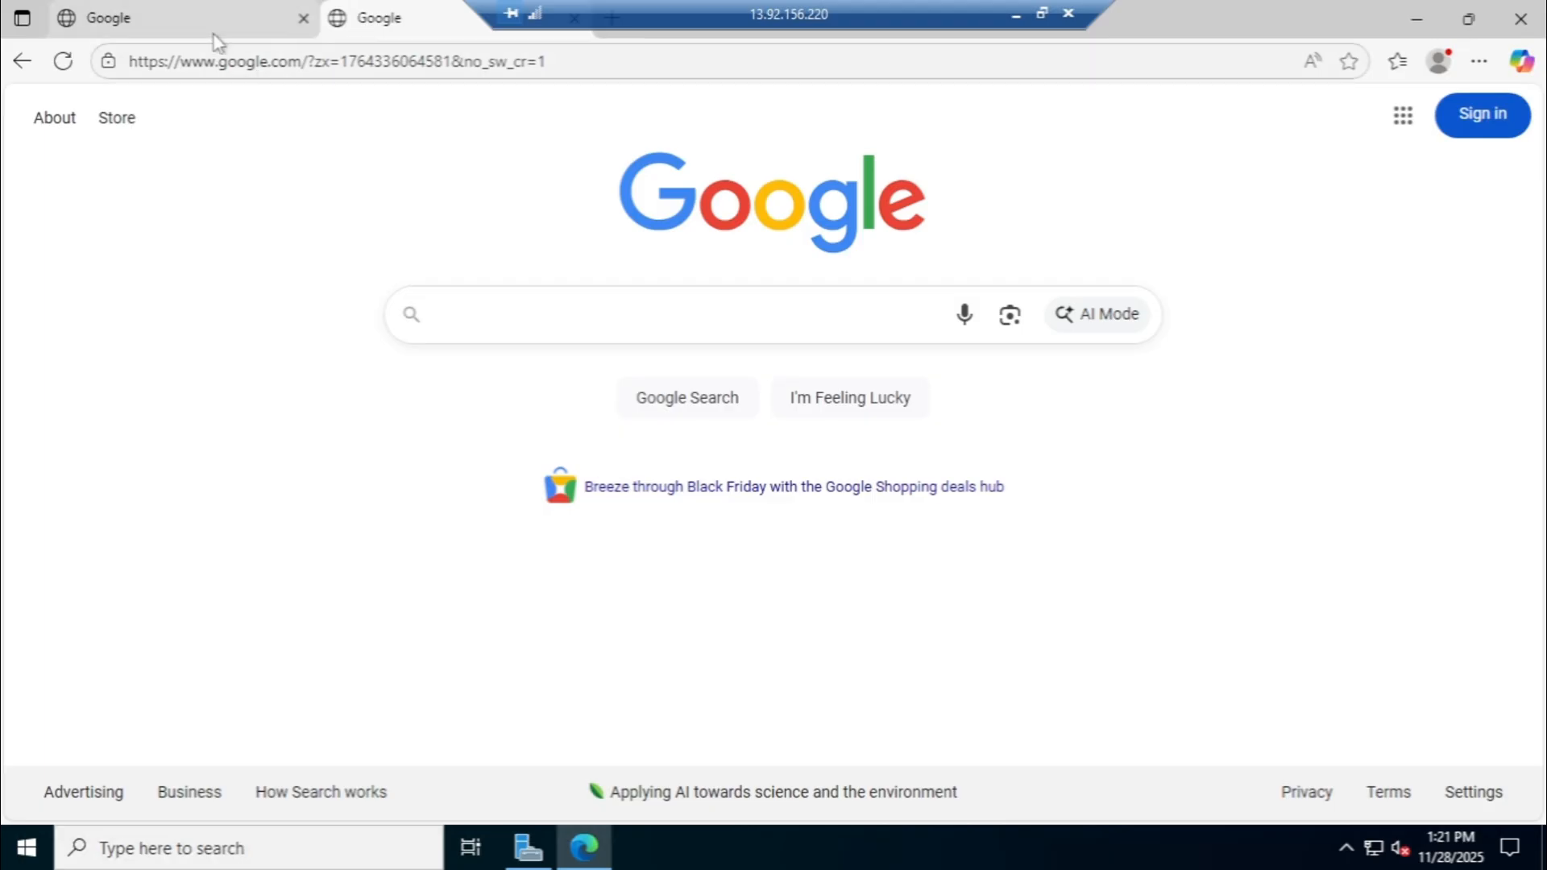
{"action": "left_click", "coordinate": [303, 18]}
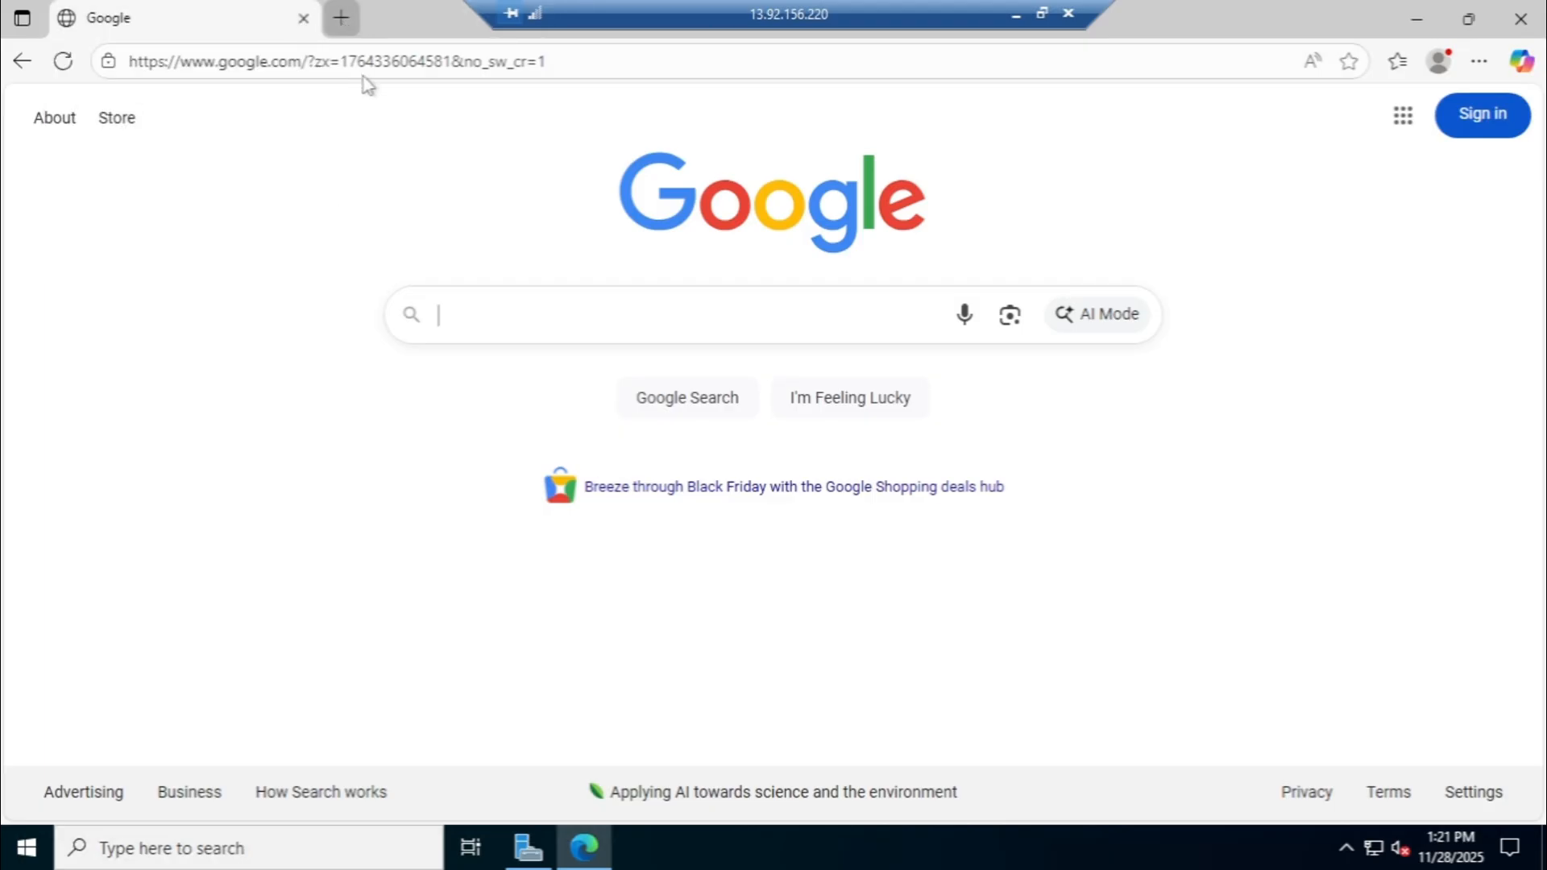
- Open facebook.com in a new browser tab to test whether the firewall blocks it
{"action": "key", "text": "ctrl+t"}
{"action": "type", "text": "f"}
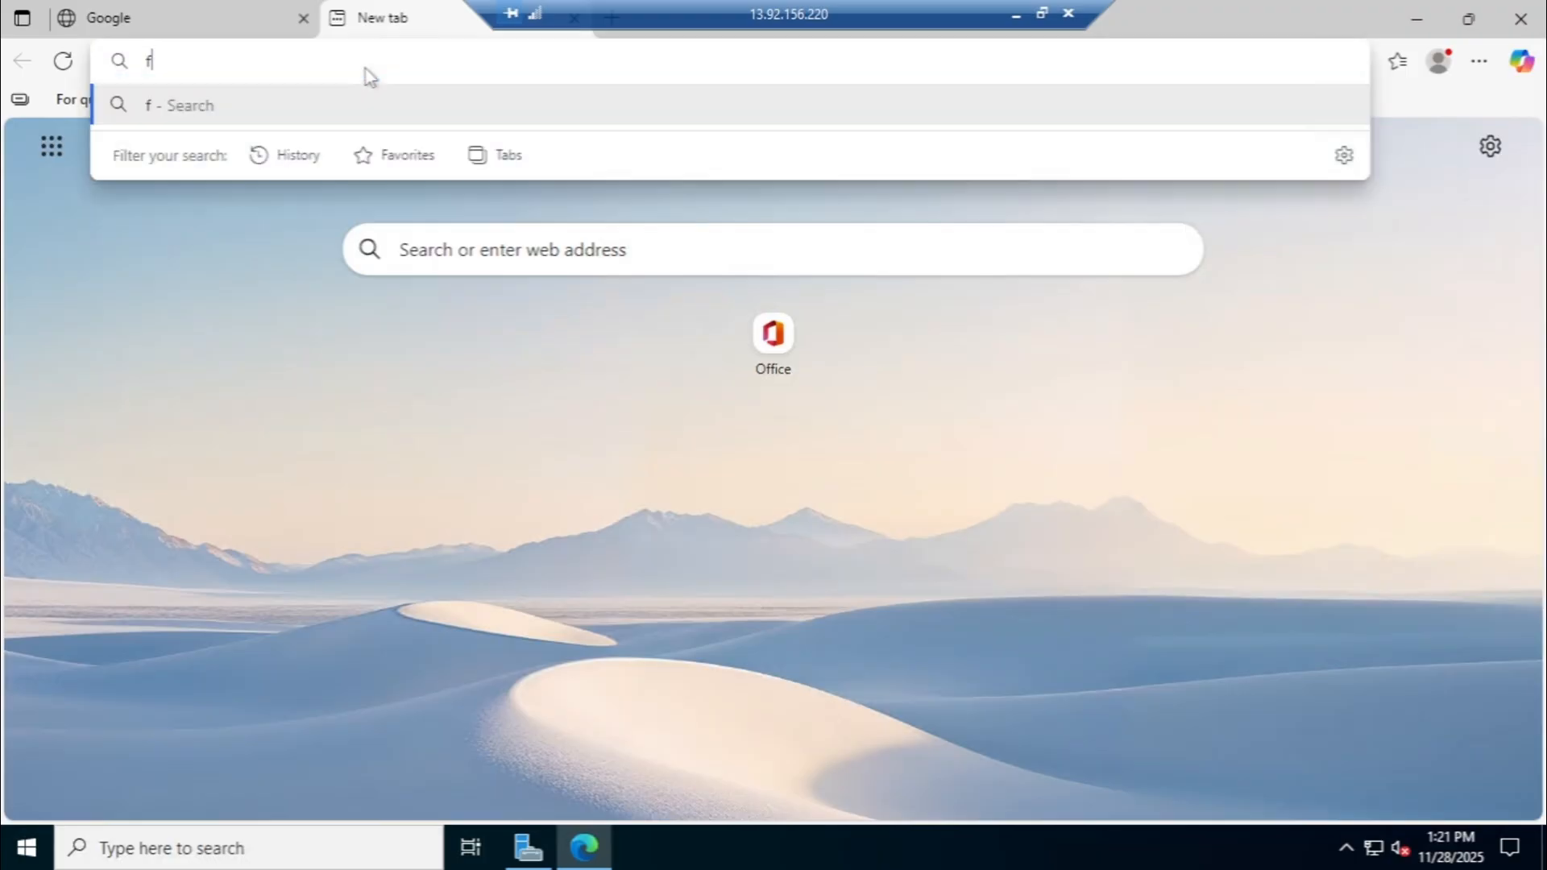
{"action": "type", "text": "acebook."}
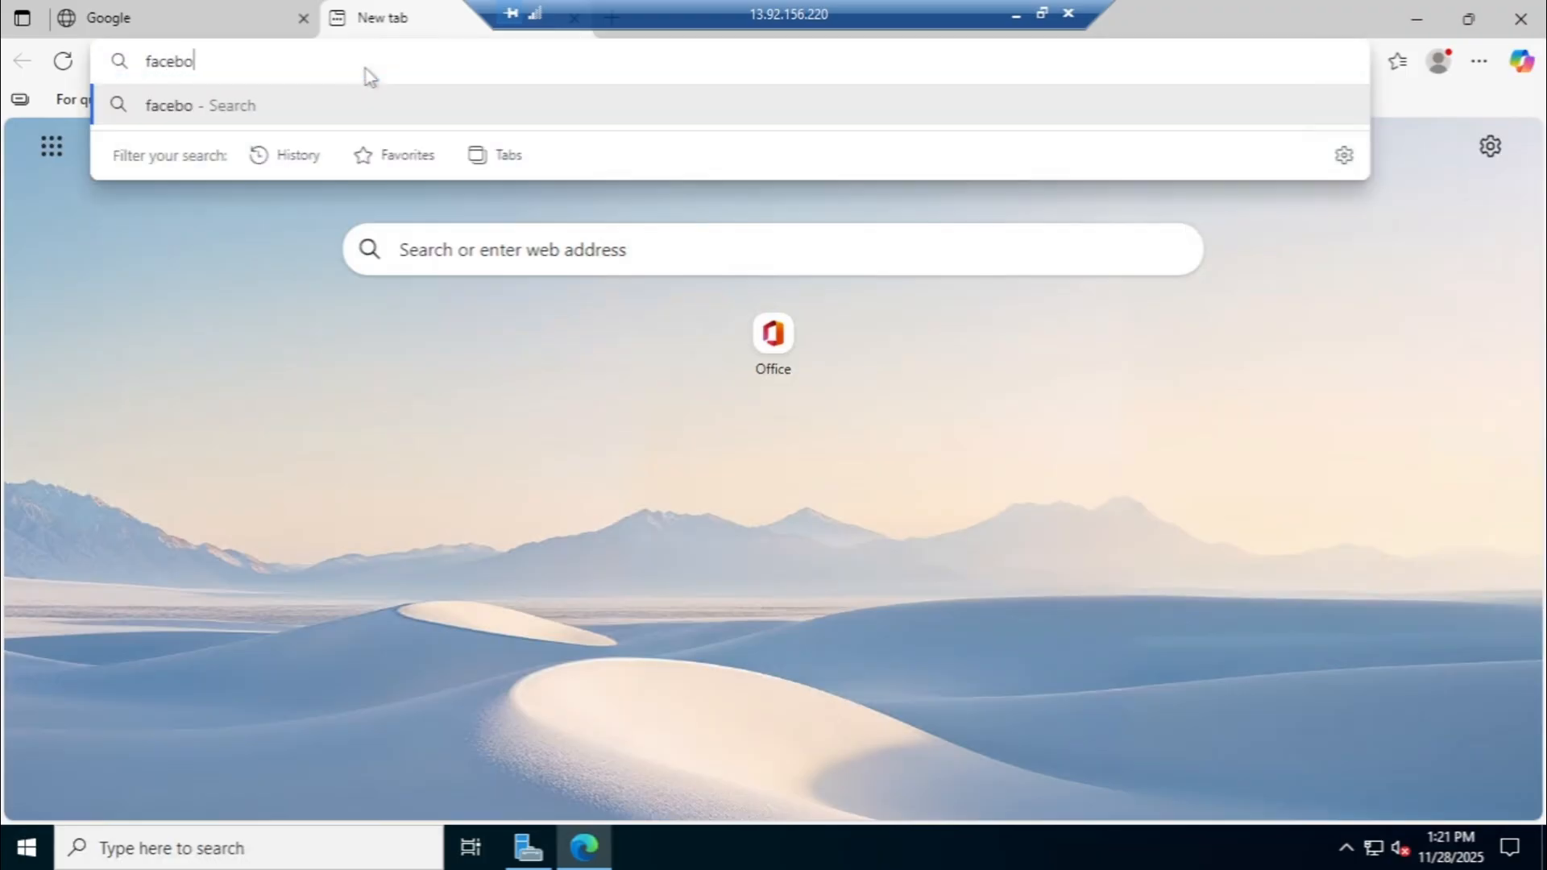
{"action": "type", "text": "com"}
{"action": "key", "text": "Return"}
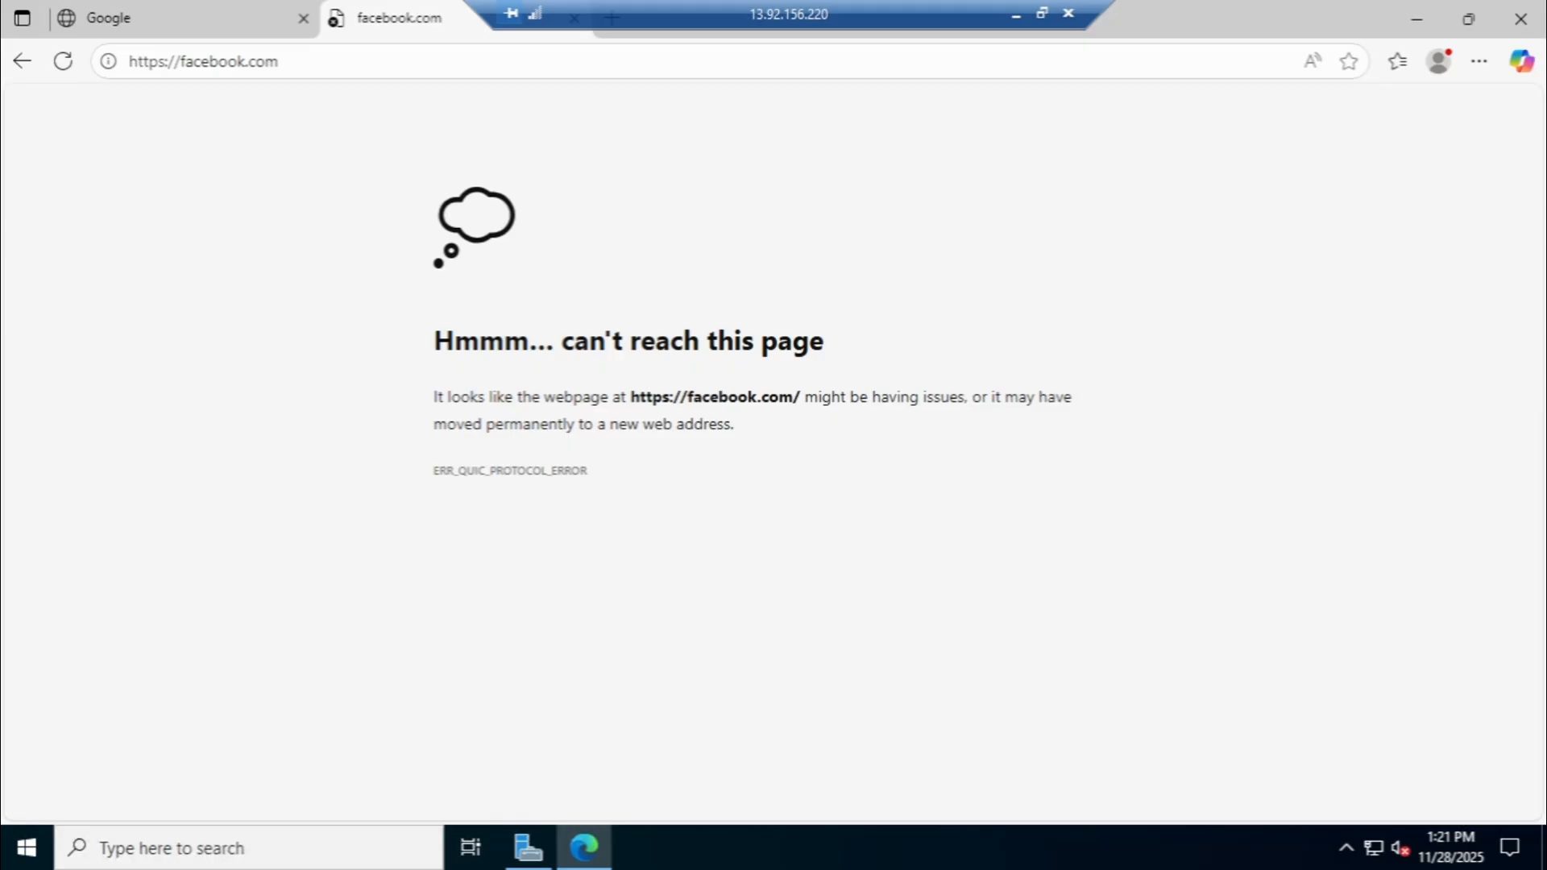
- Load instagram.com in place of the Facebook page to test whether the firewall blocks it
{"action": "left_click", "coordinate": [325, 62]}
{"action": "type", "text": "i"}
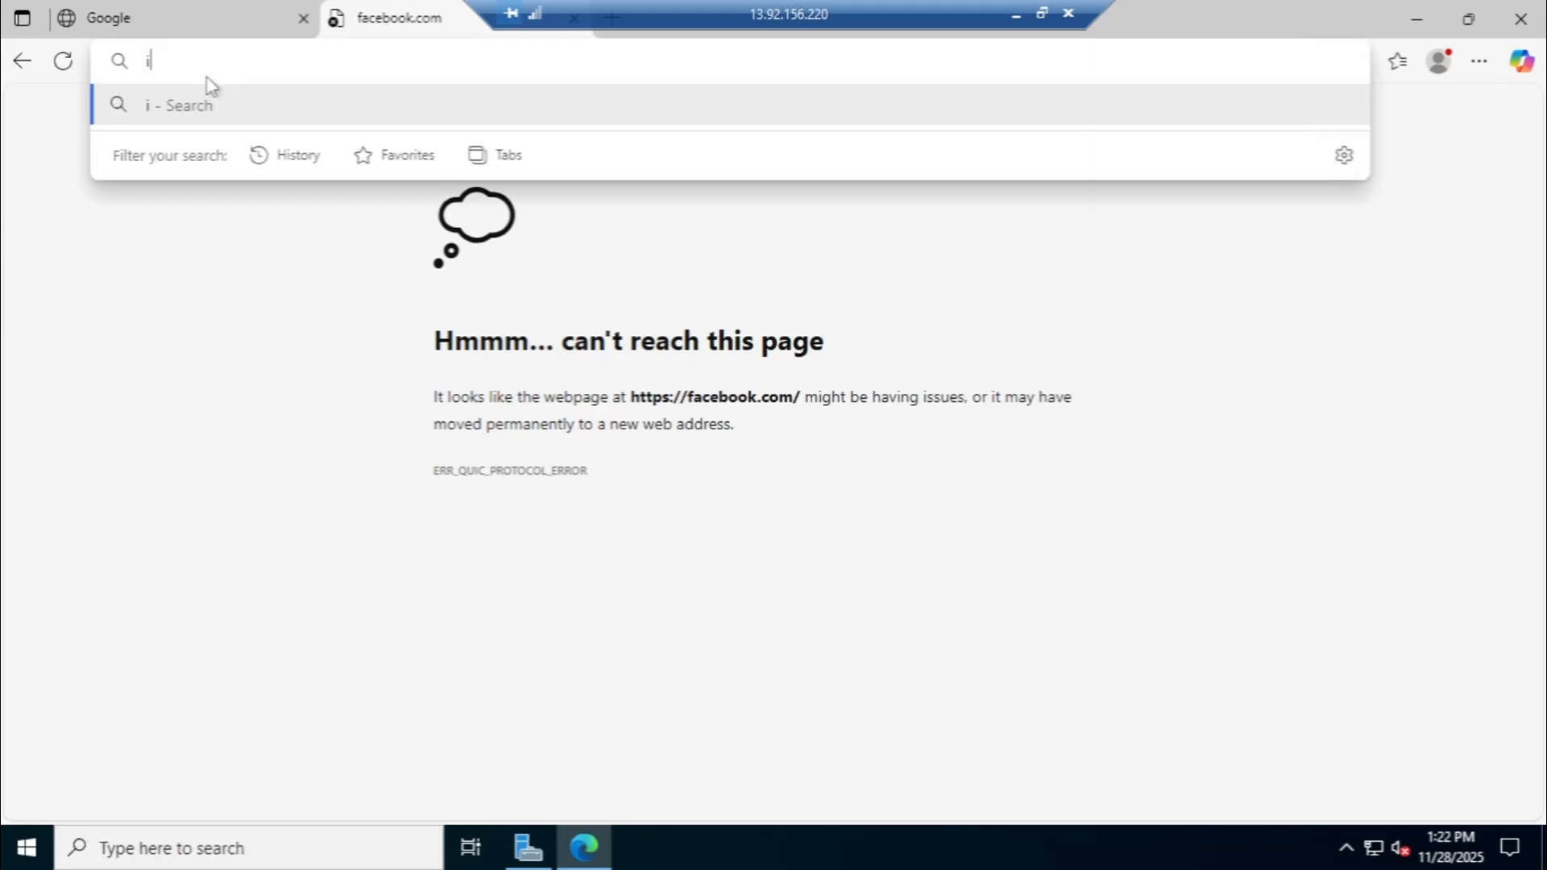
{"action": "type", "text": "nstagram.com"}
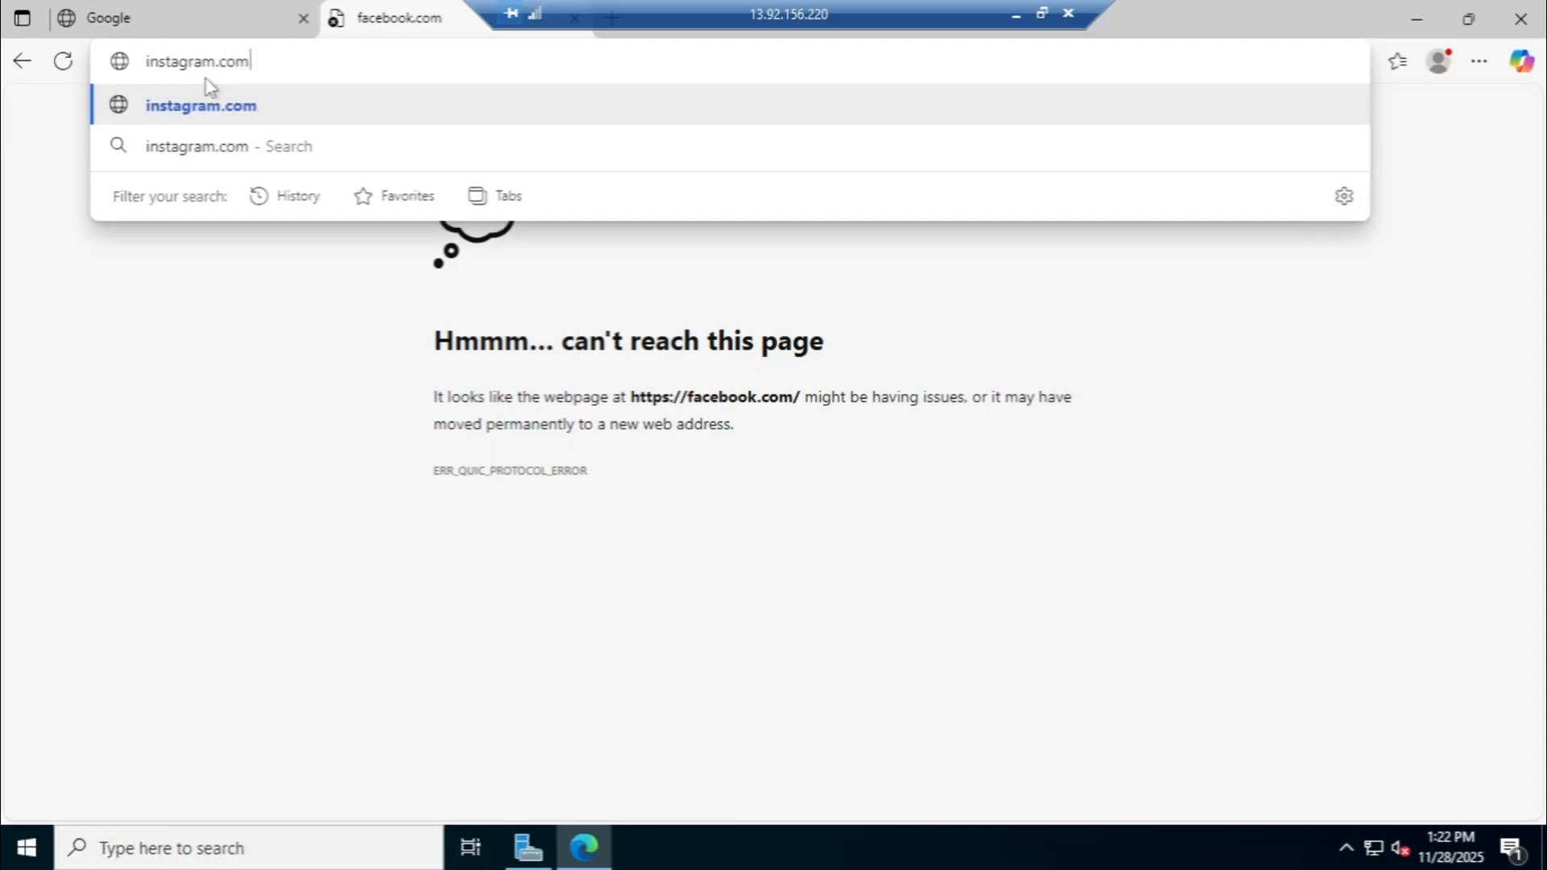
{"action": "key", "text": "Return"}
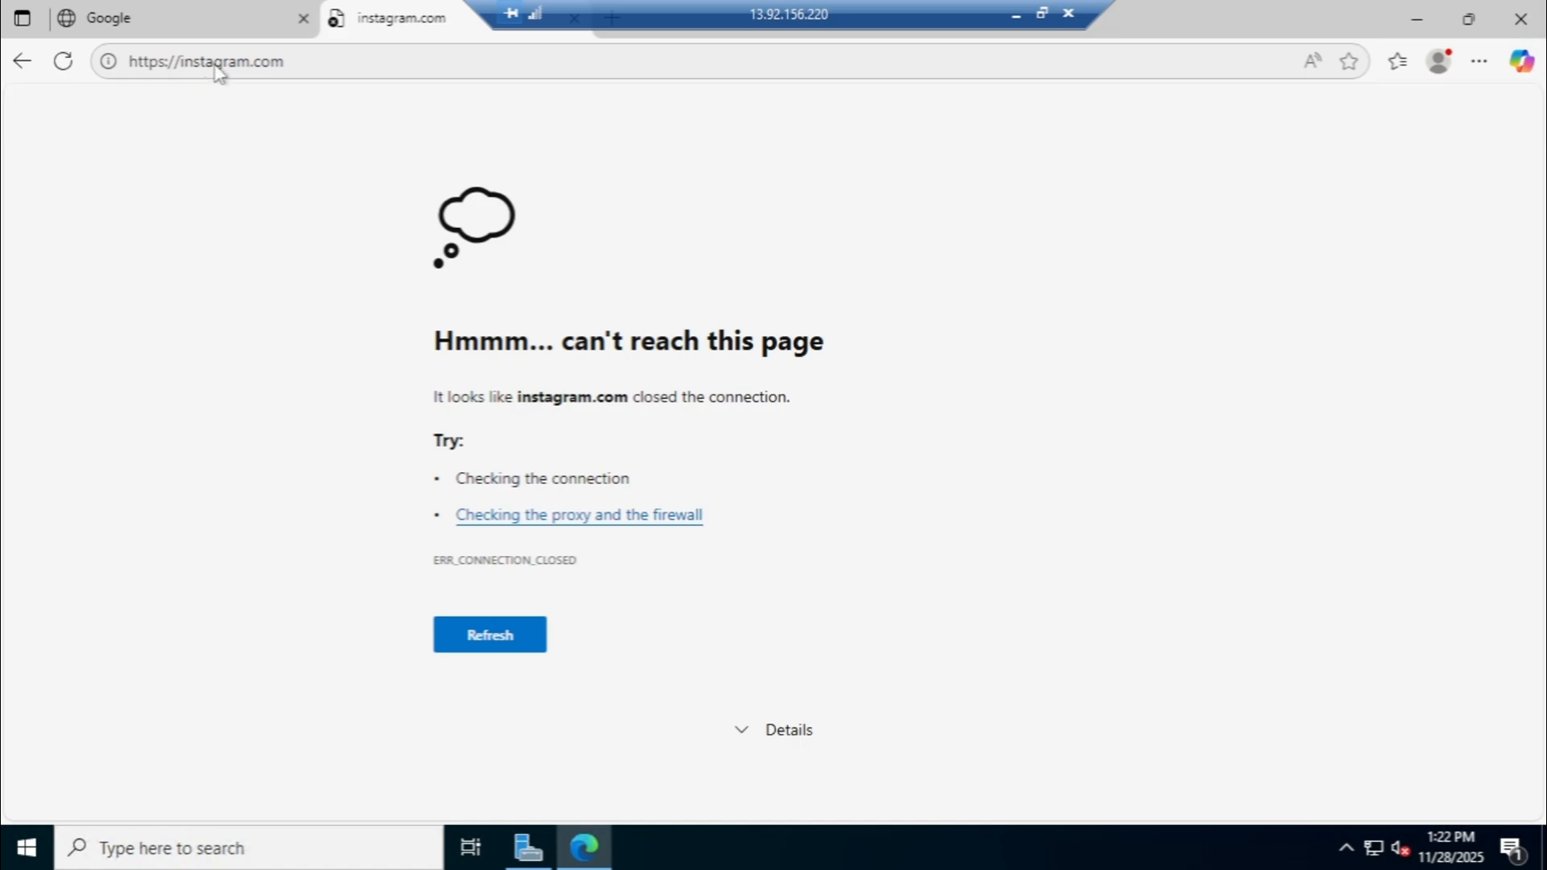
{"action": "left_click", "coordinate": [216, 61]}
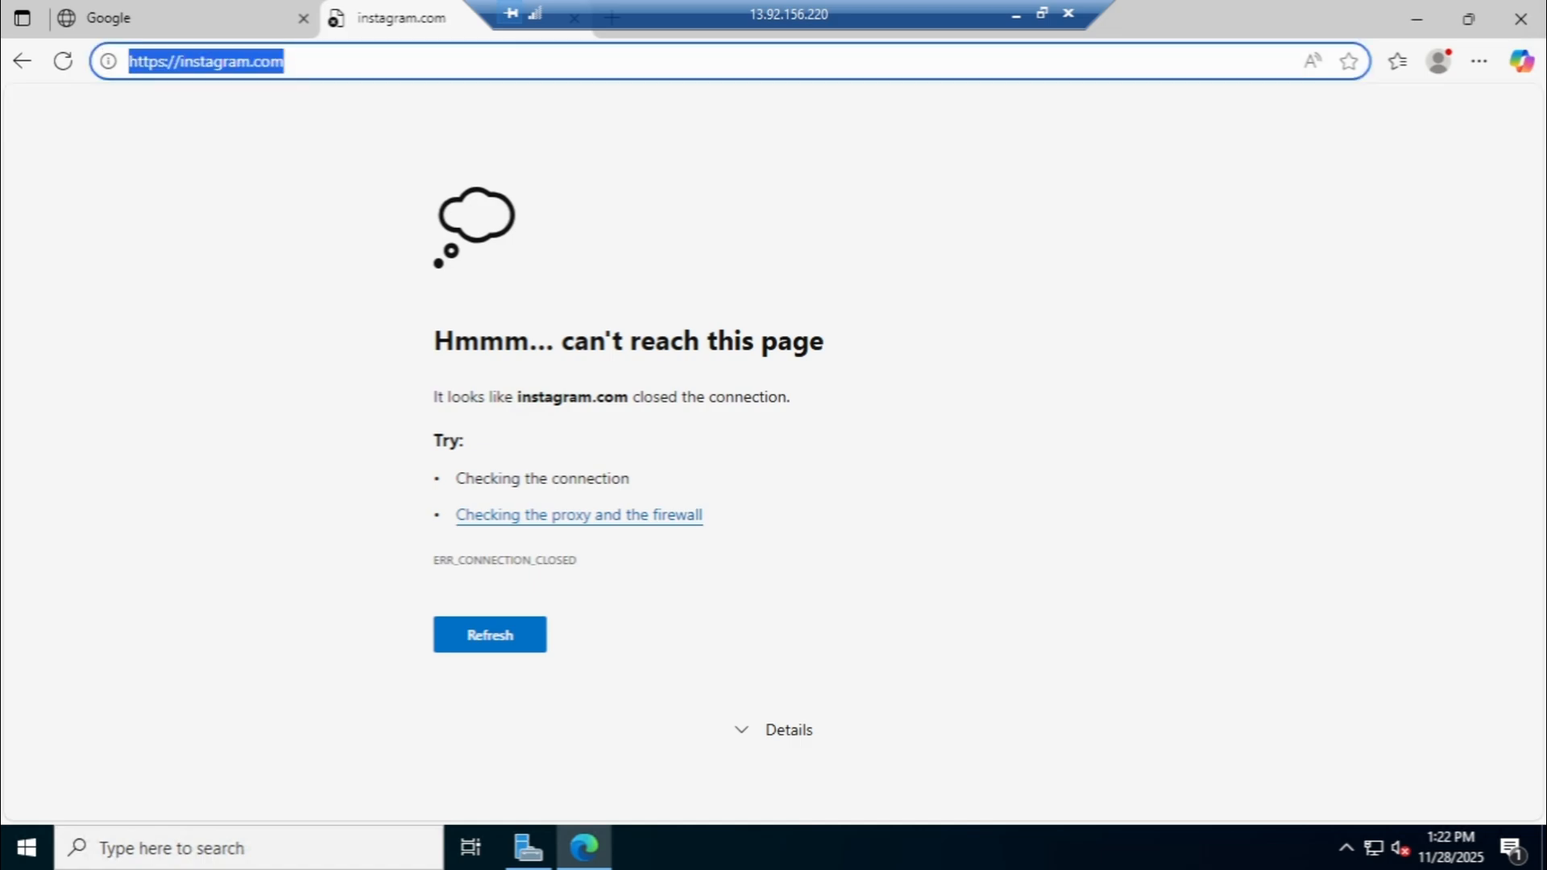
- Return to the open Google tab and run a Google search for facebook.com
{"action": "left_click", "coordinate": [179, 31]}
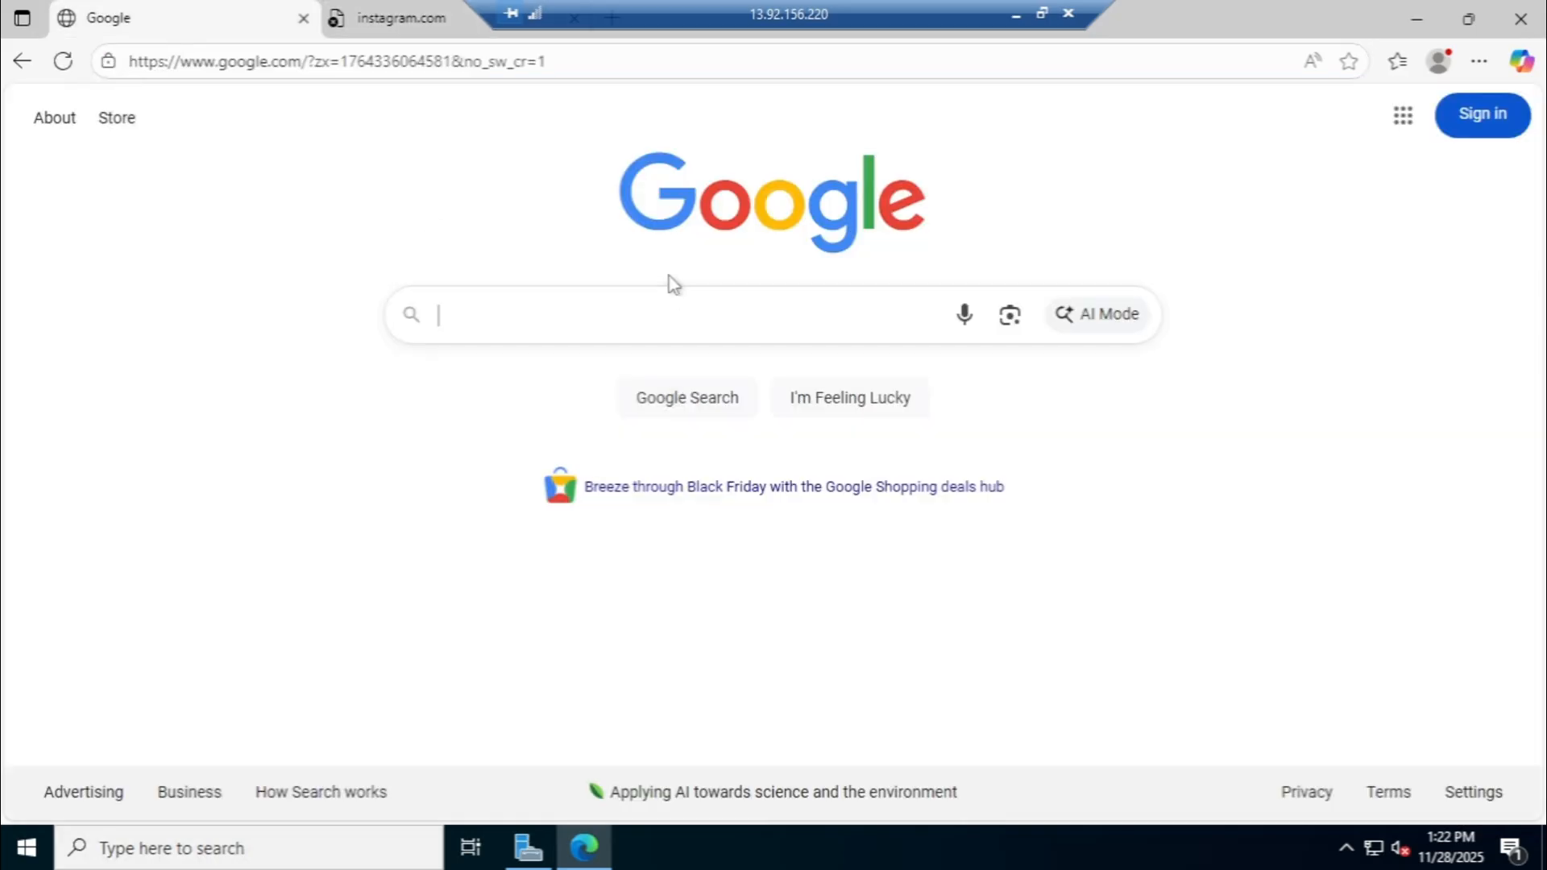
{"action": "type", "text": "face"}
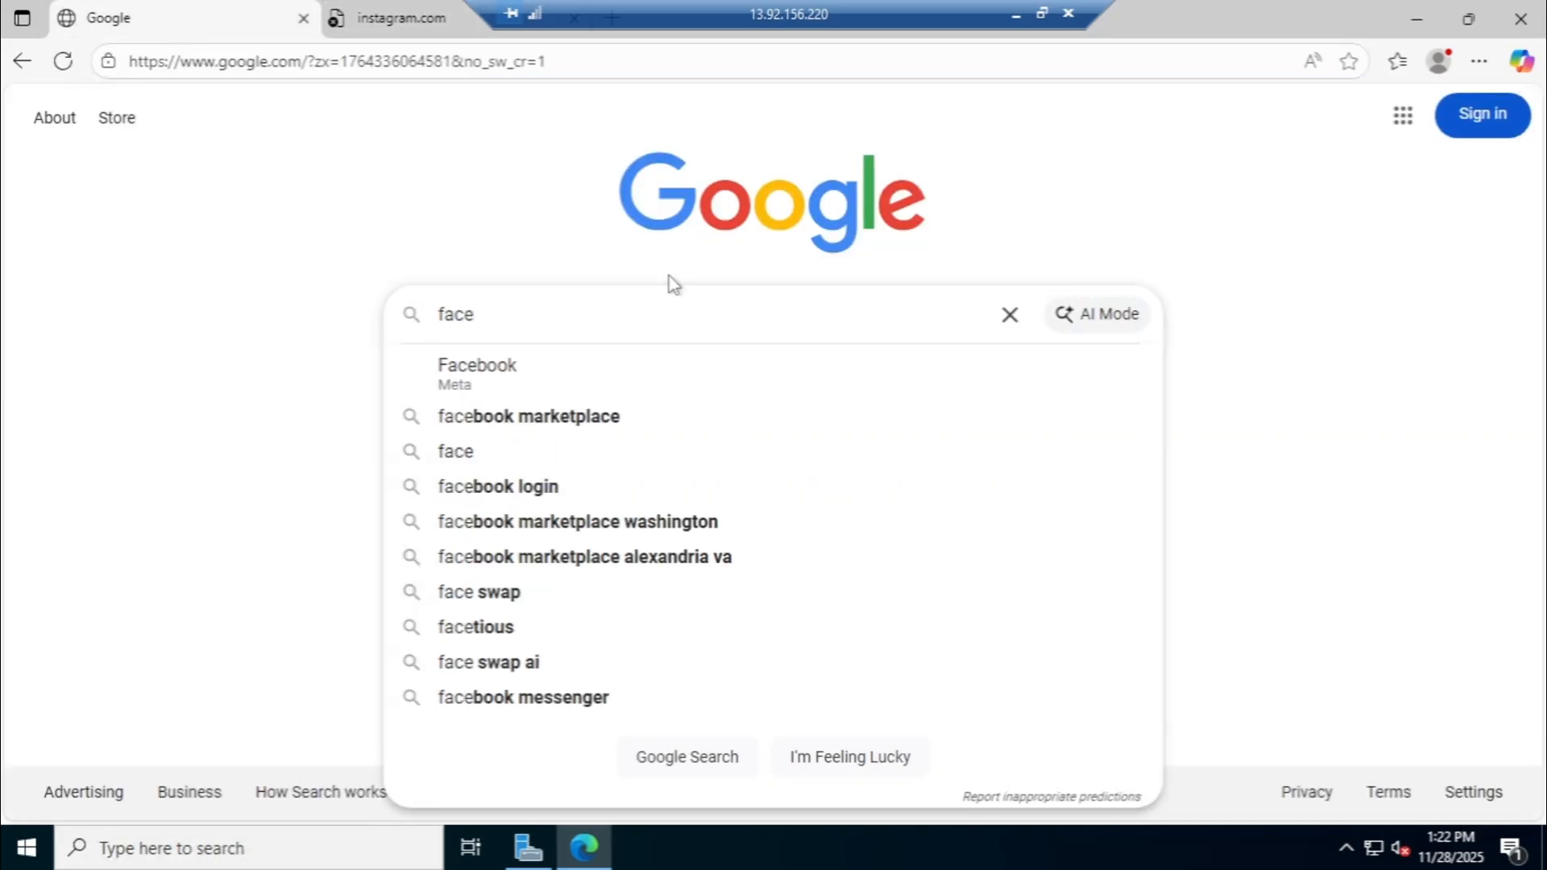
{"action": "type", "text": "book.com"}
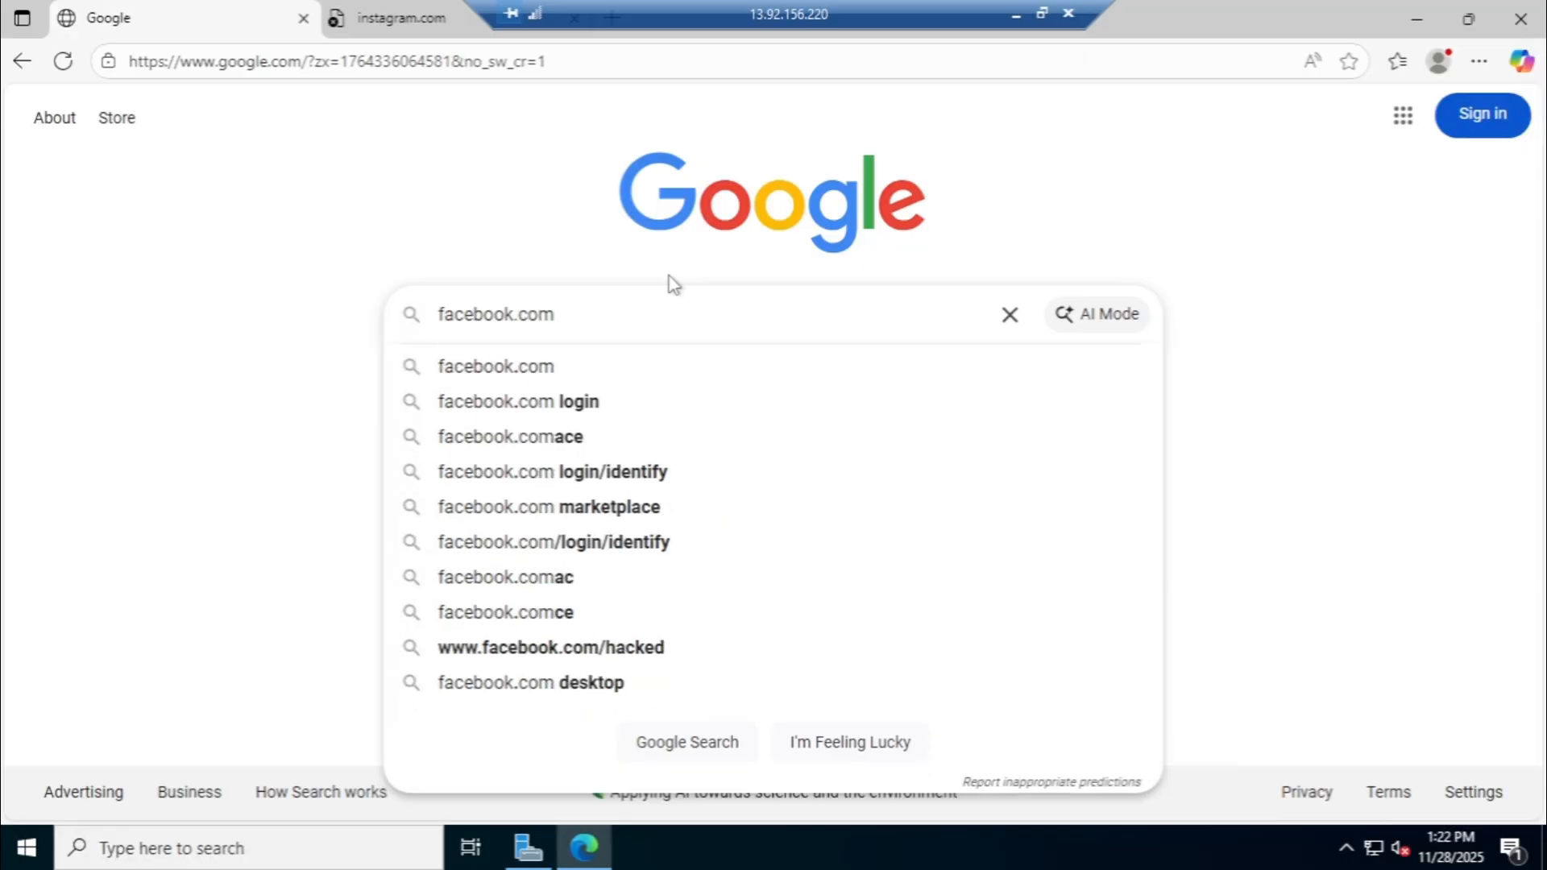
{"action": "key", "text": "Return"}
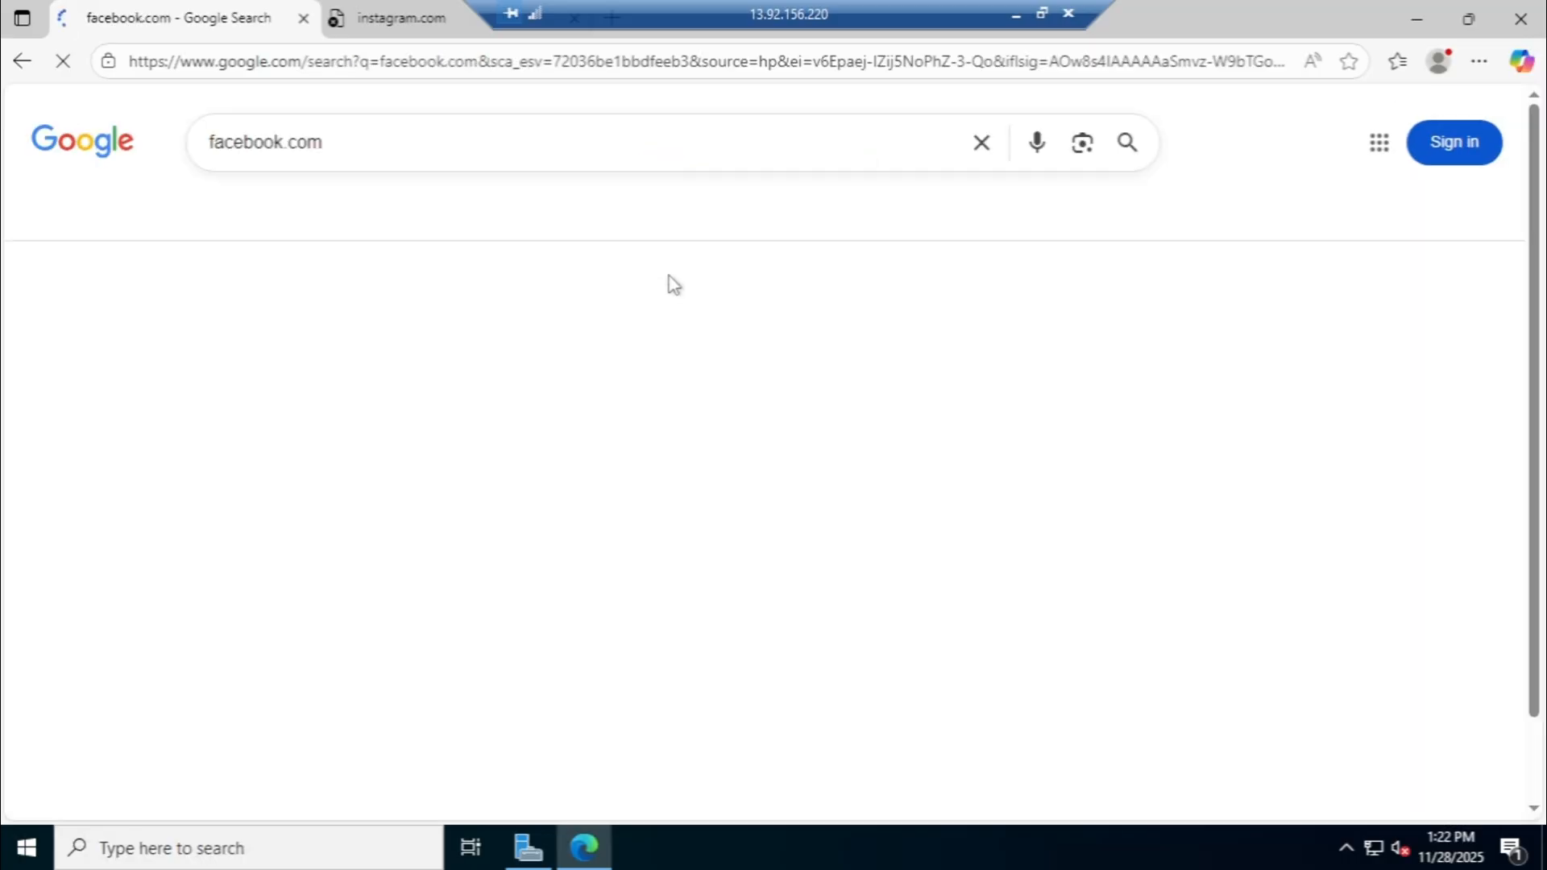